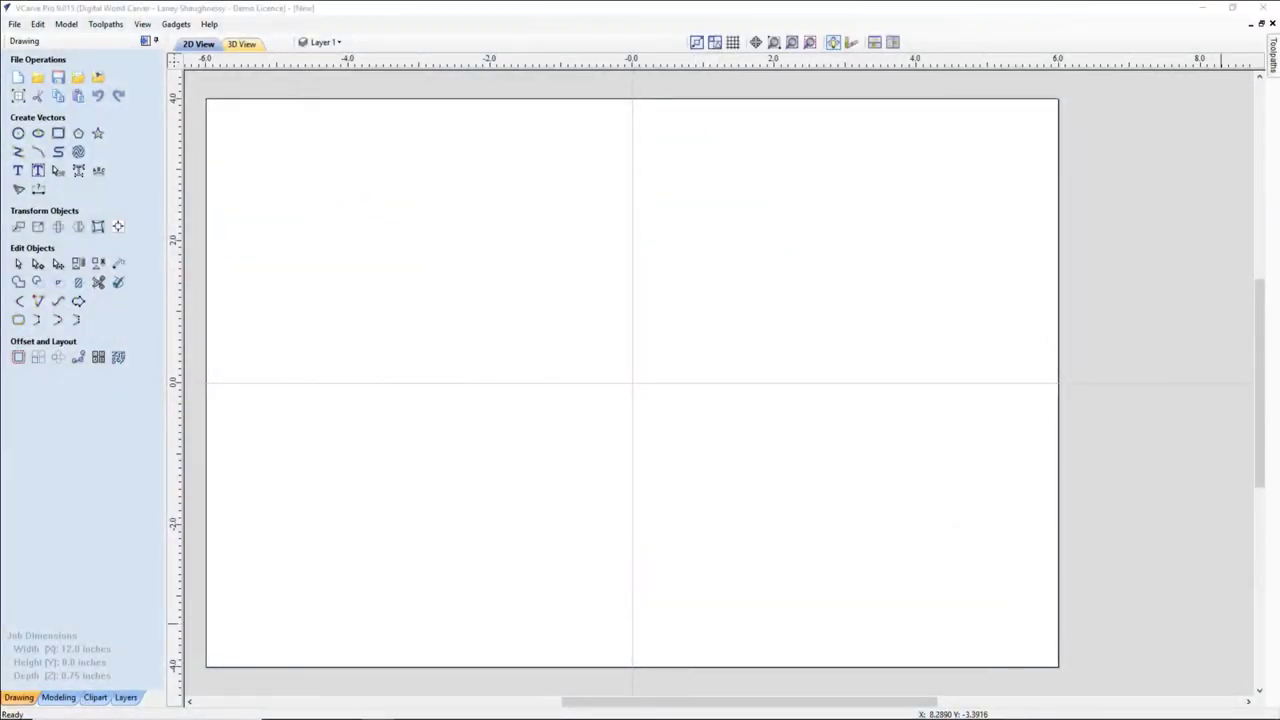
Zoom the view to fit the 12 x 8 material, then bring up Job Setup.
click(792, 43)
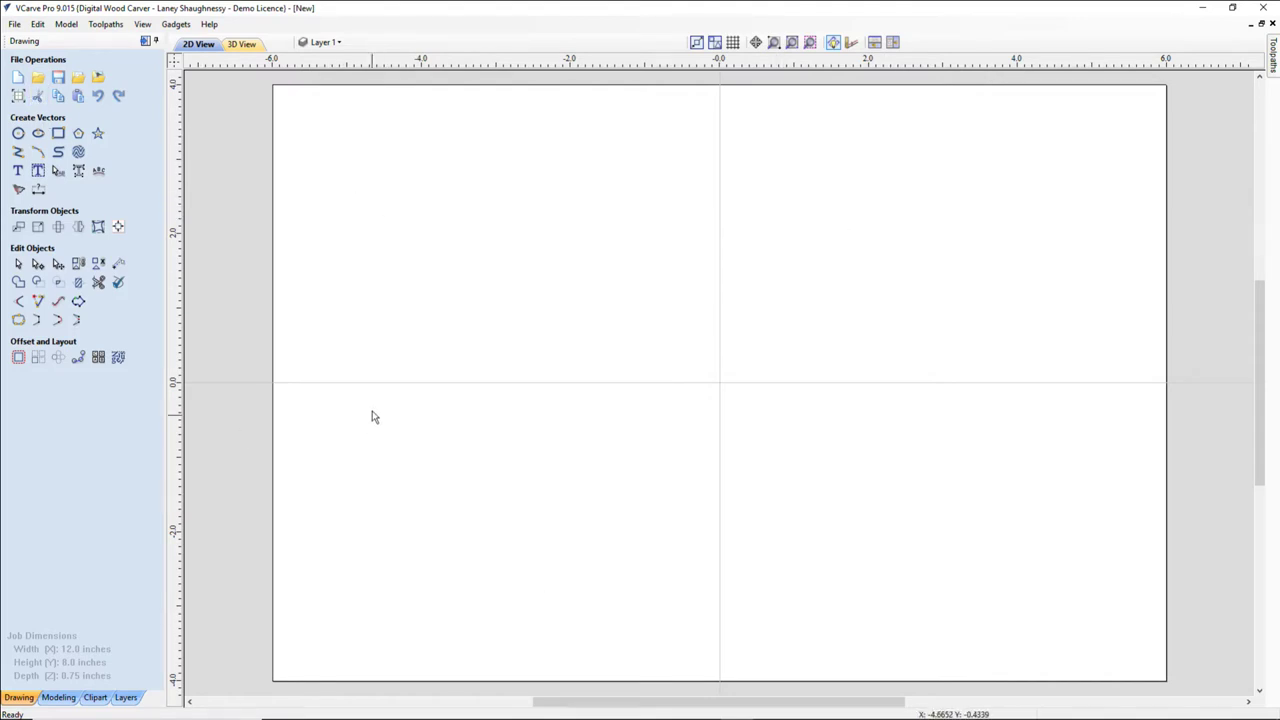
click(18, 95)
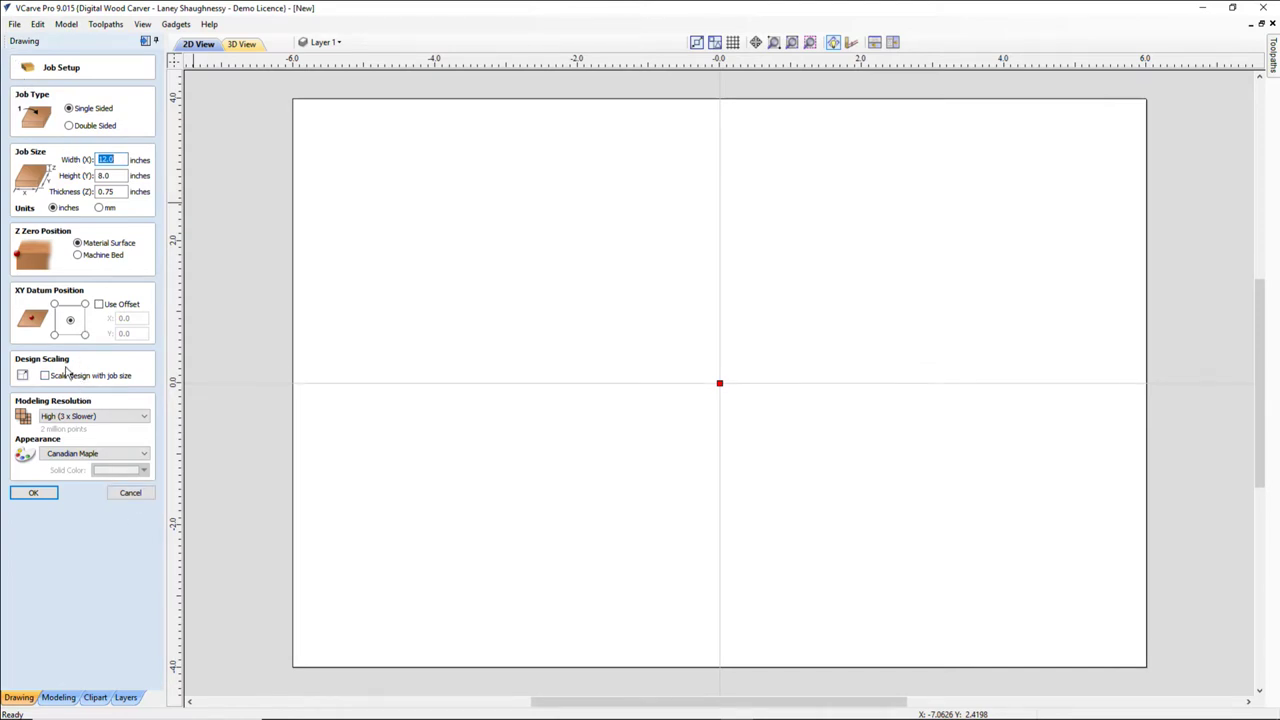
Try Very High and High modeling resolutions, finally settling on Standard (fastest).
click(90, 416)
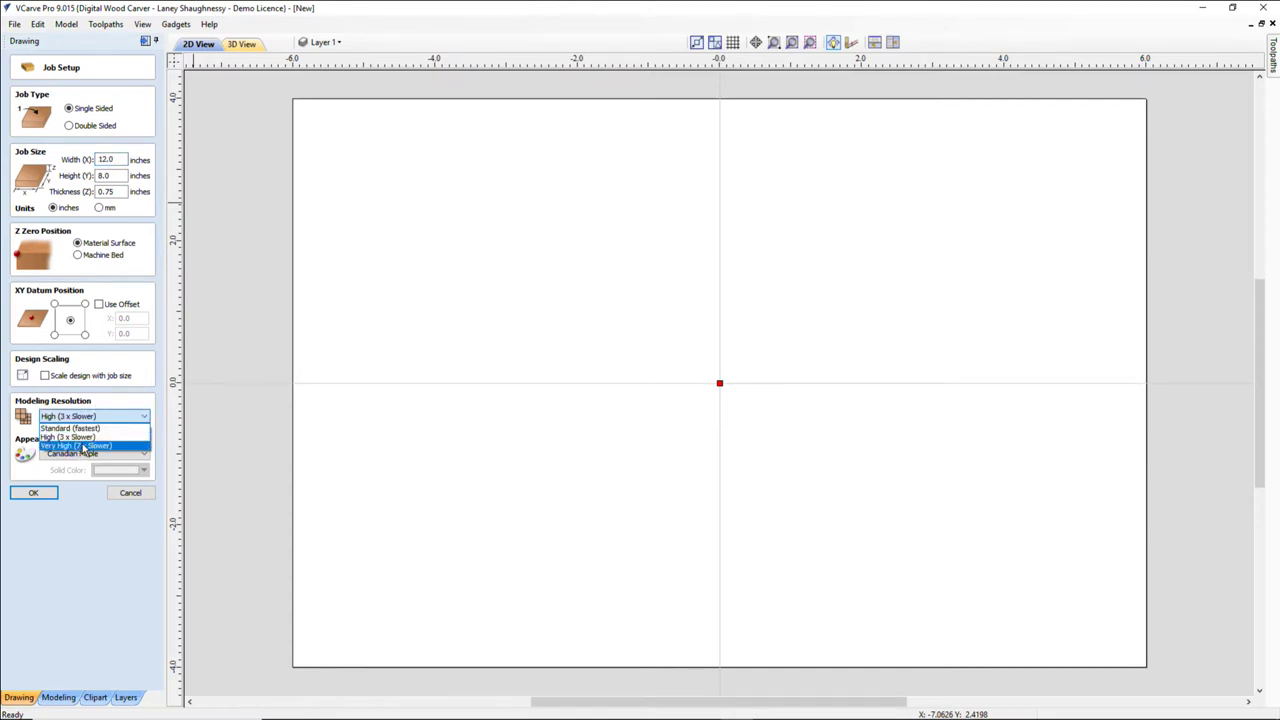
click(84, 446)
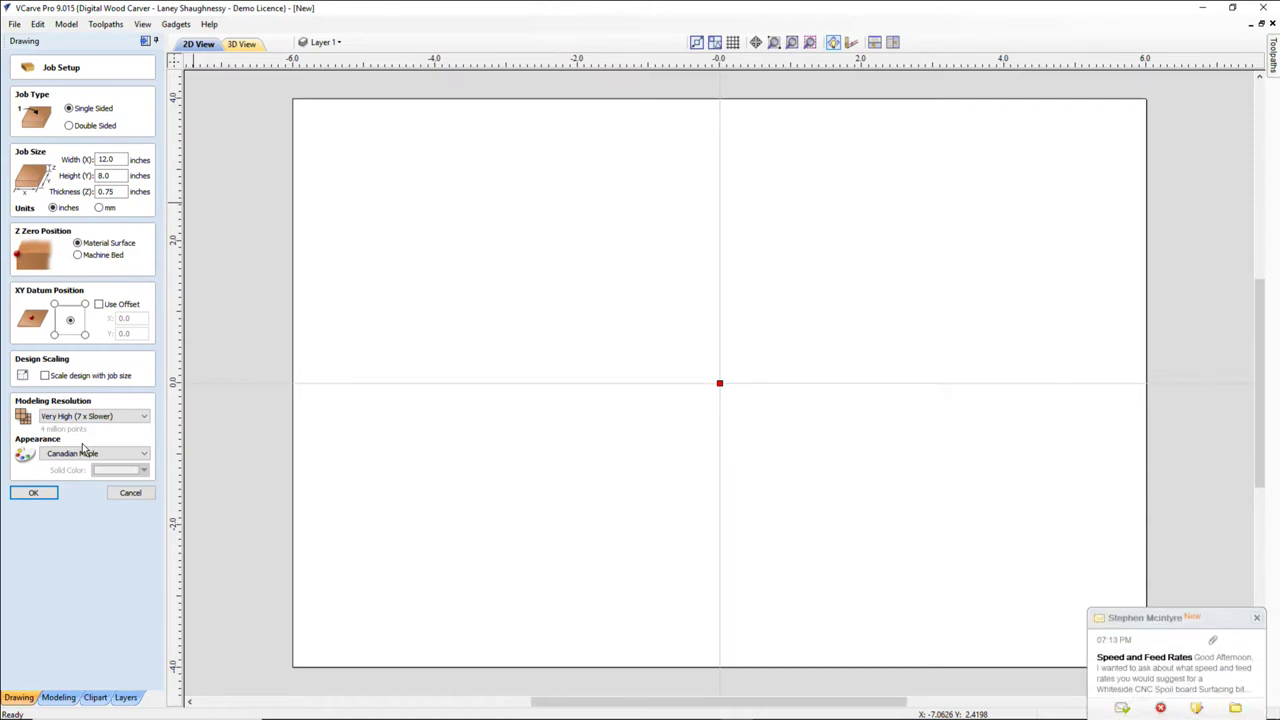
click(1256, 619)
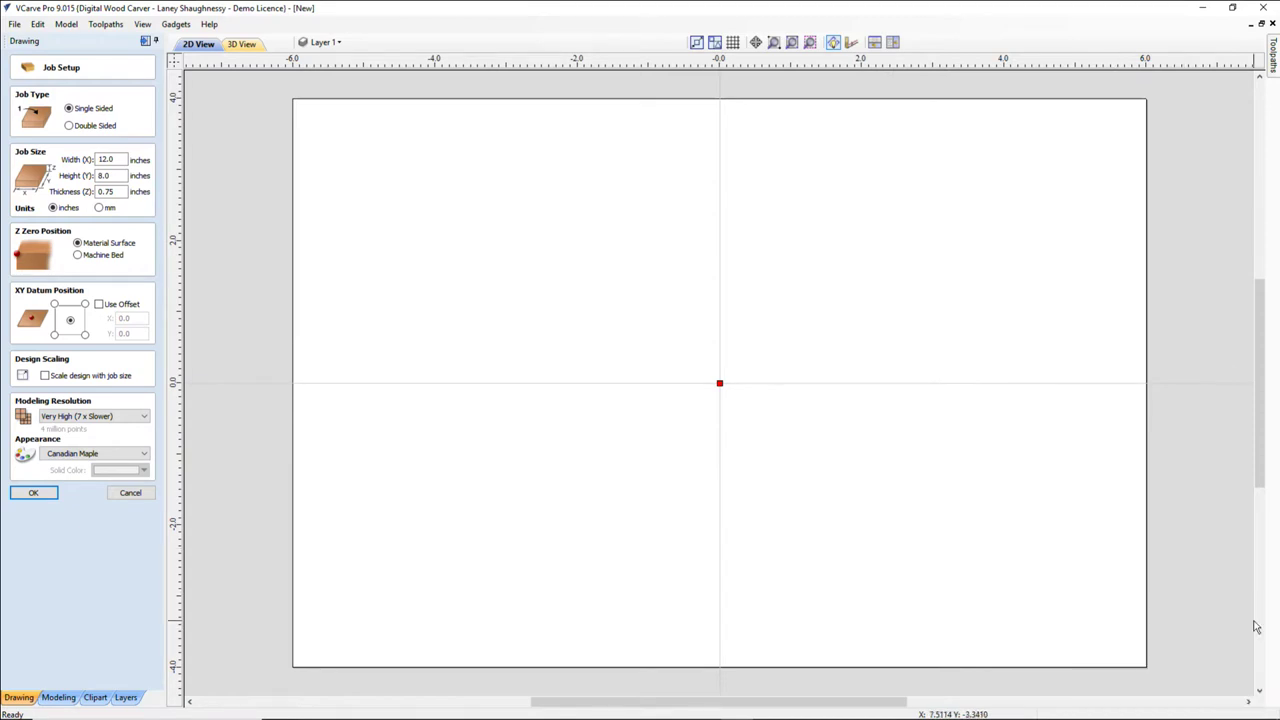
click(75, 418)
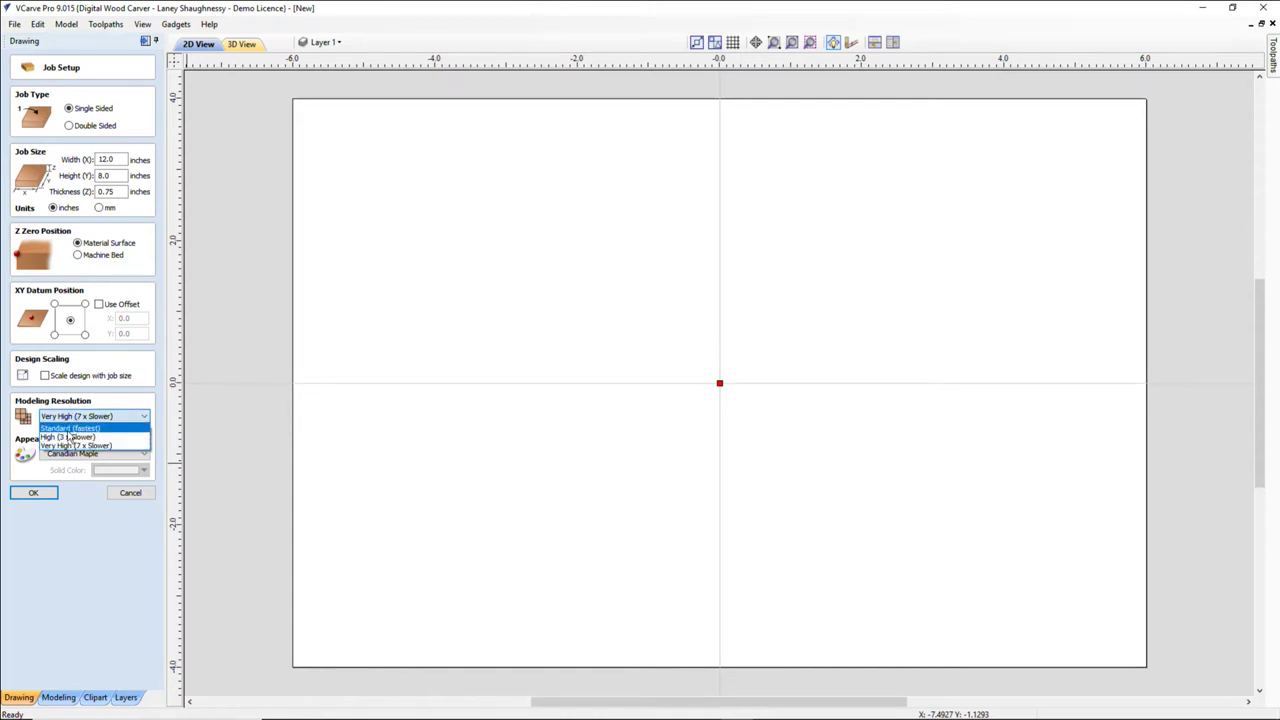
click(66, 428)
click(75, 417)
click(80, 440)
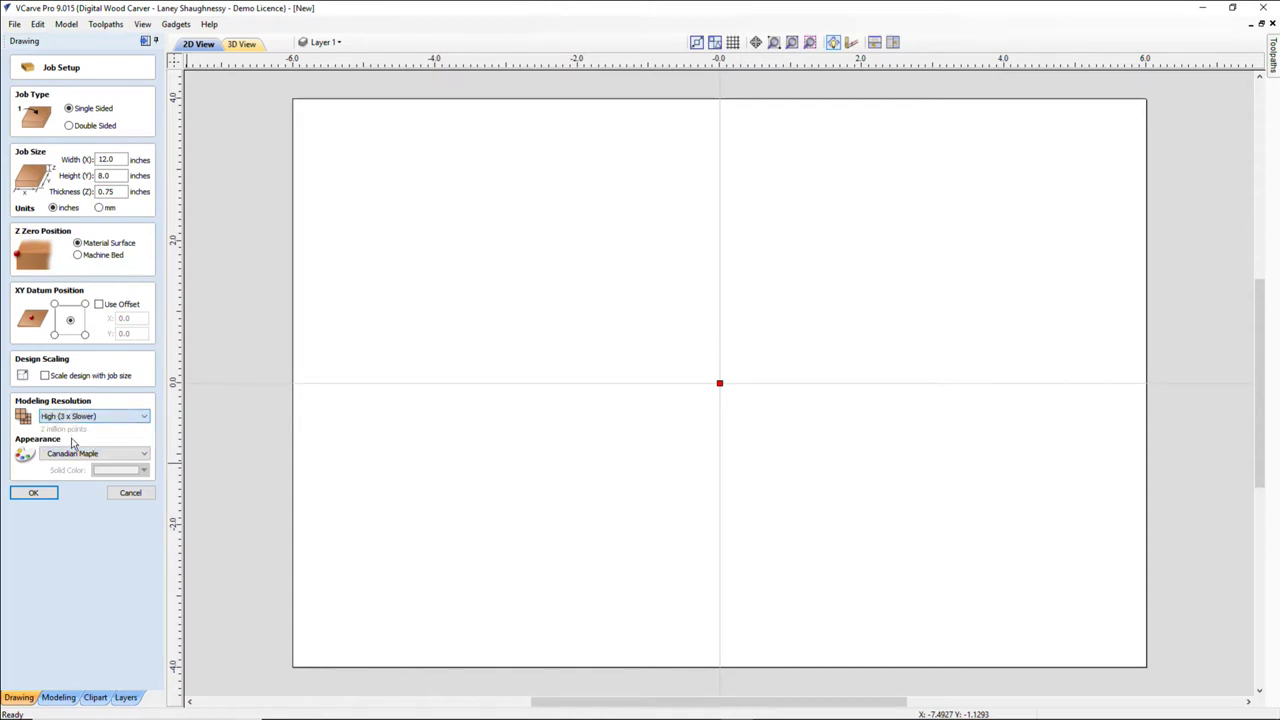
click(85, 418)
click(78, 445)
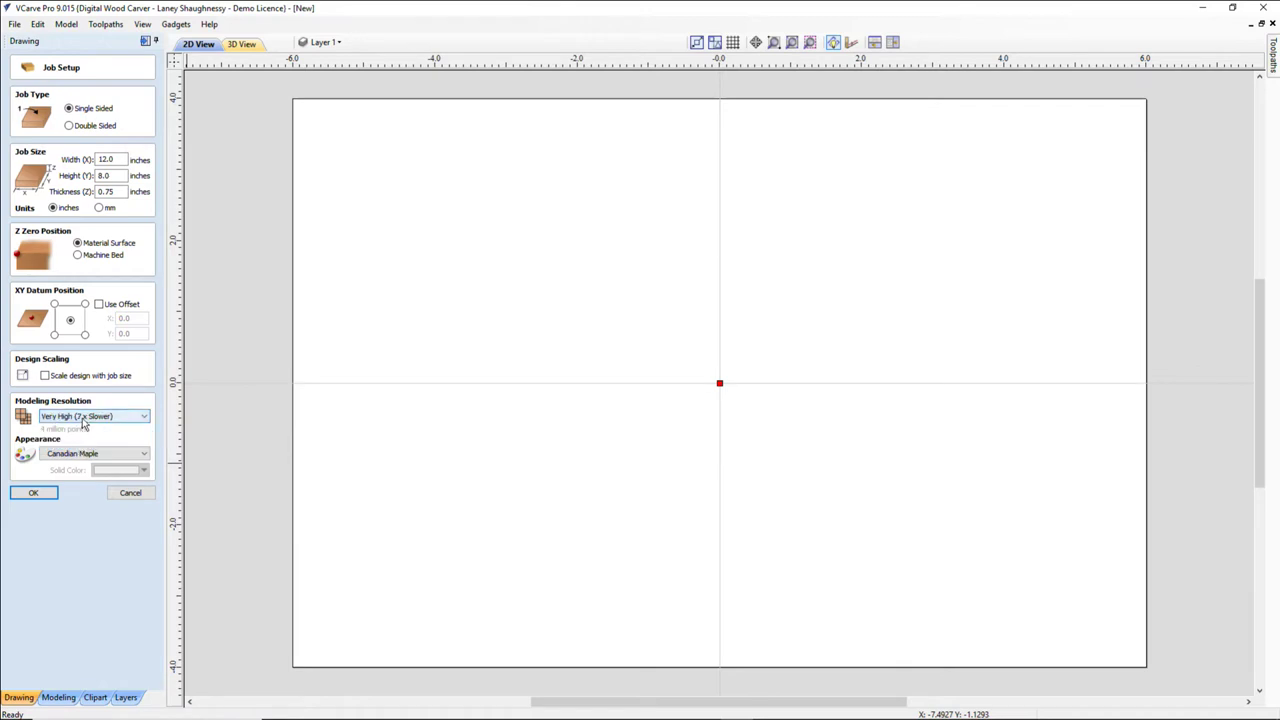
click(80, 420)
click(80, 428)
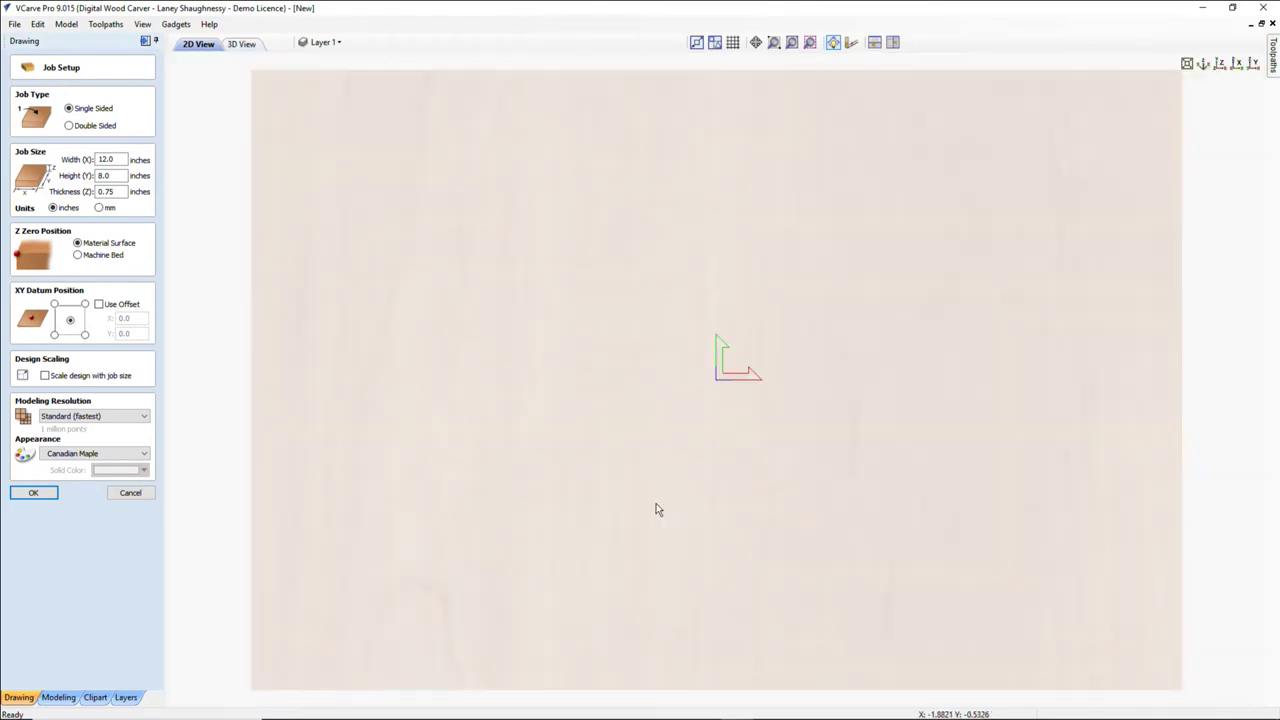
Switch to the 3D View tab to see the blank Canadian Maple sheet.
click(250, 46)
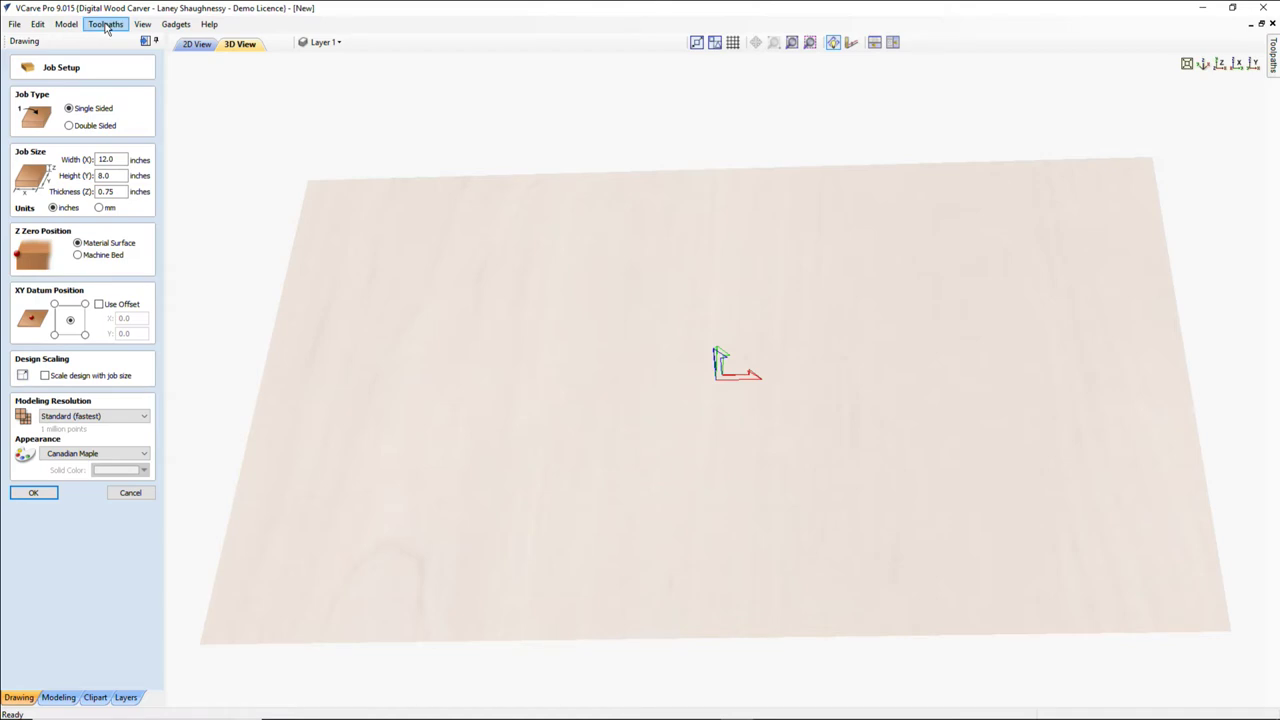
click(106, 26)
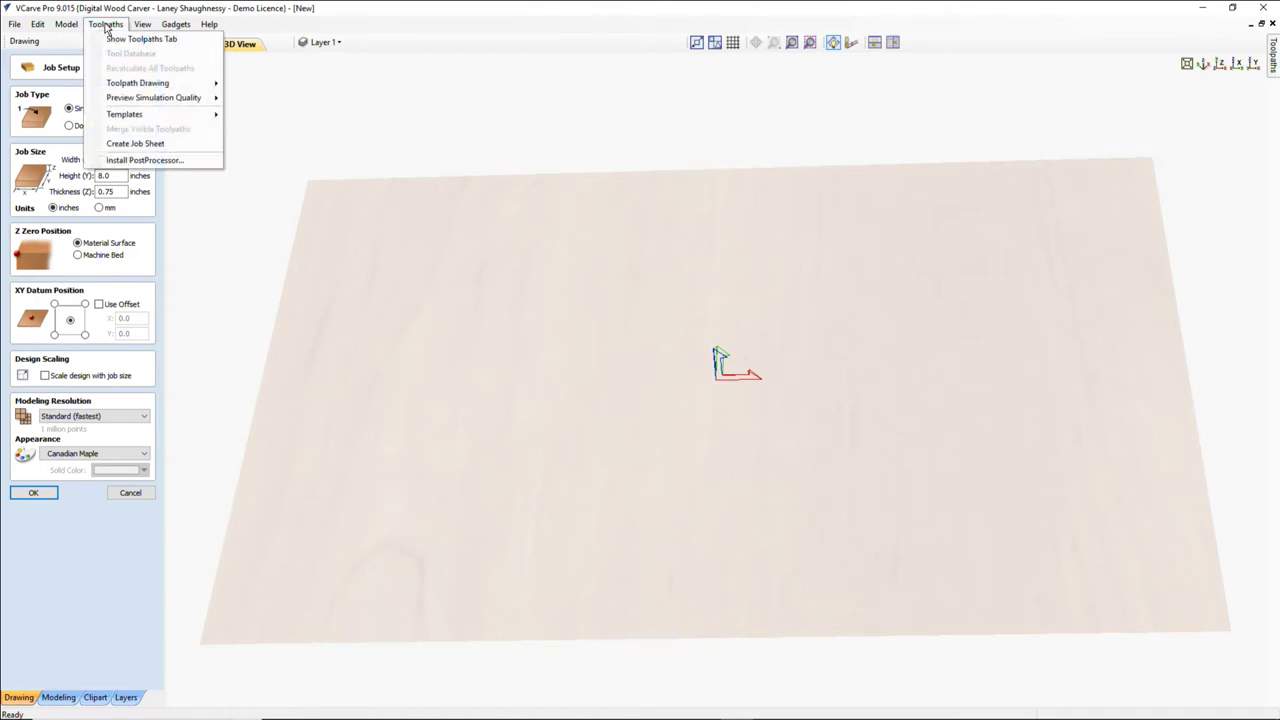
mouse_move(150, 99)
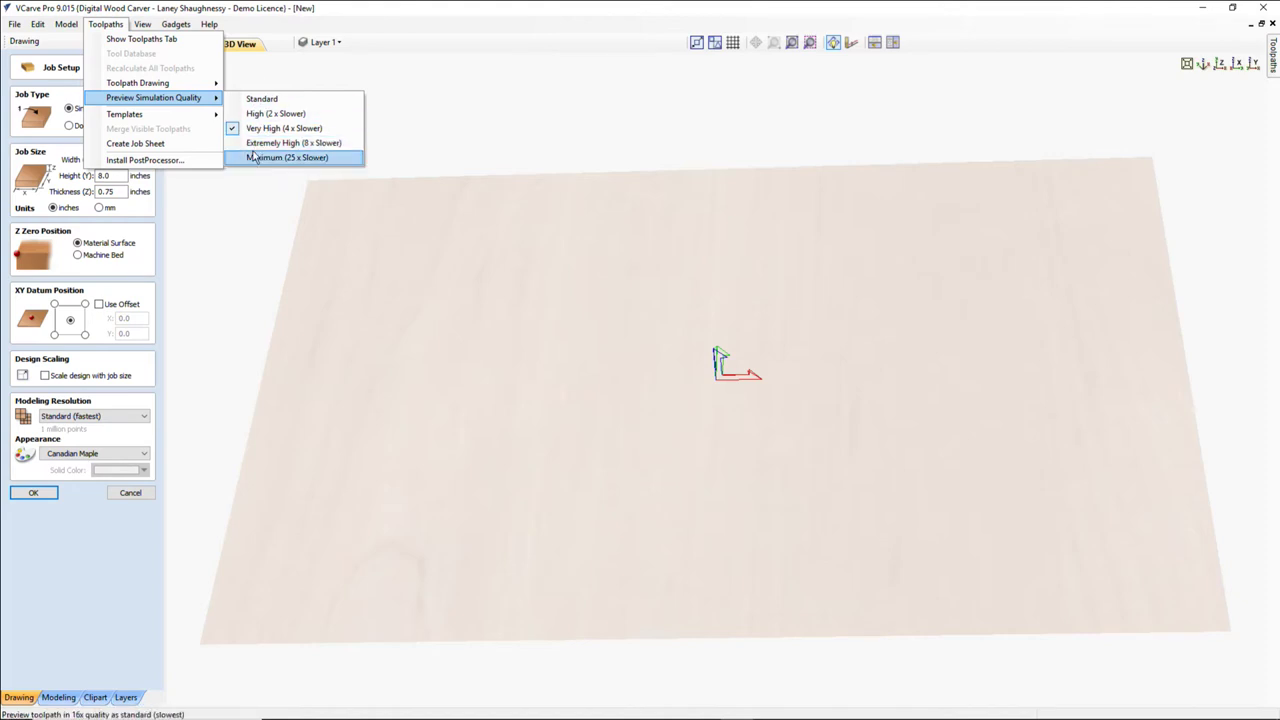
click(74, 563)
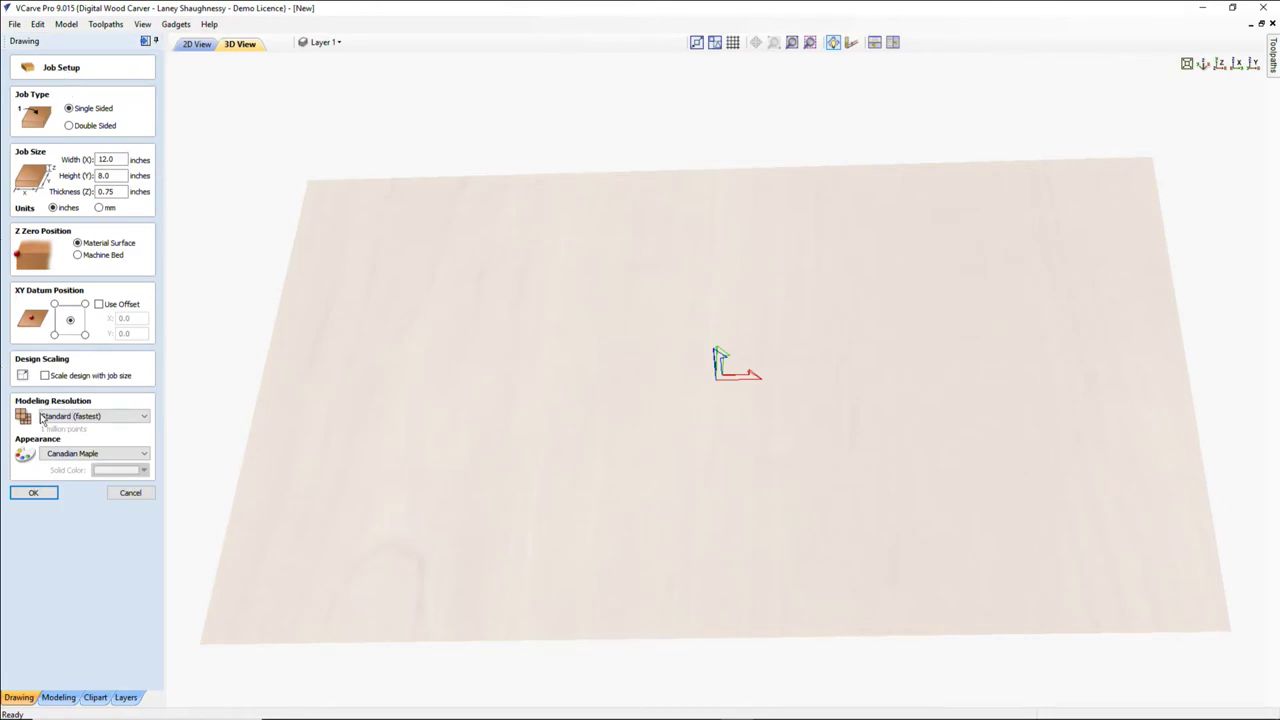
Confirm modeling resolution remains Standard (fastest), then bring up the File menu.
click(72, 417)
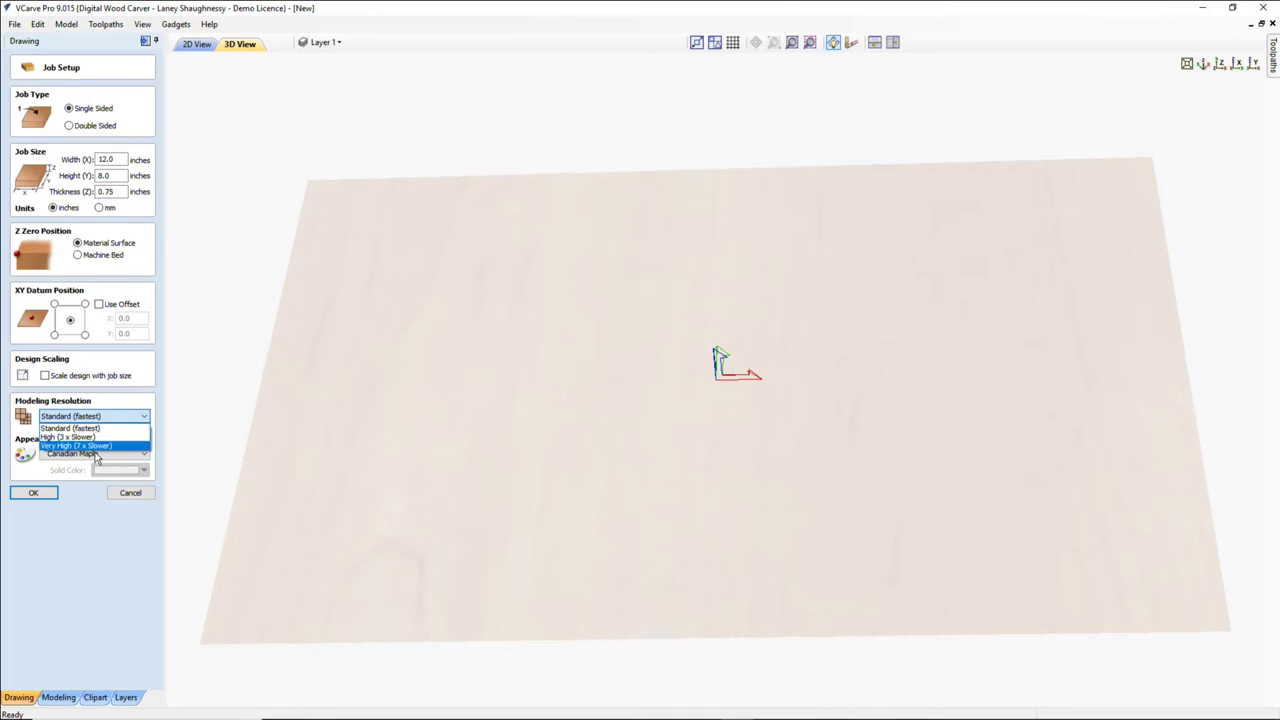
click(127, 494)
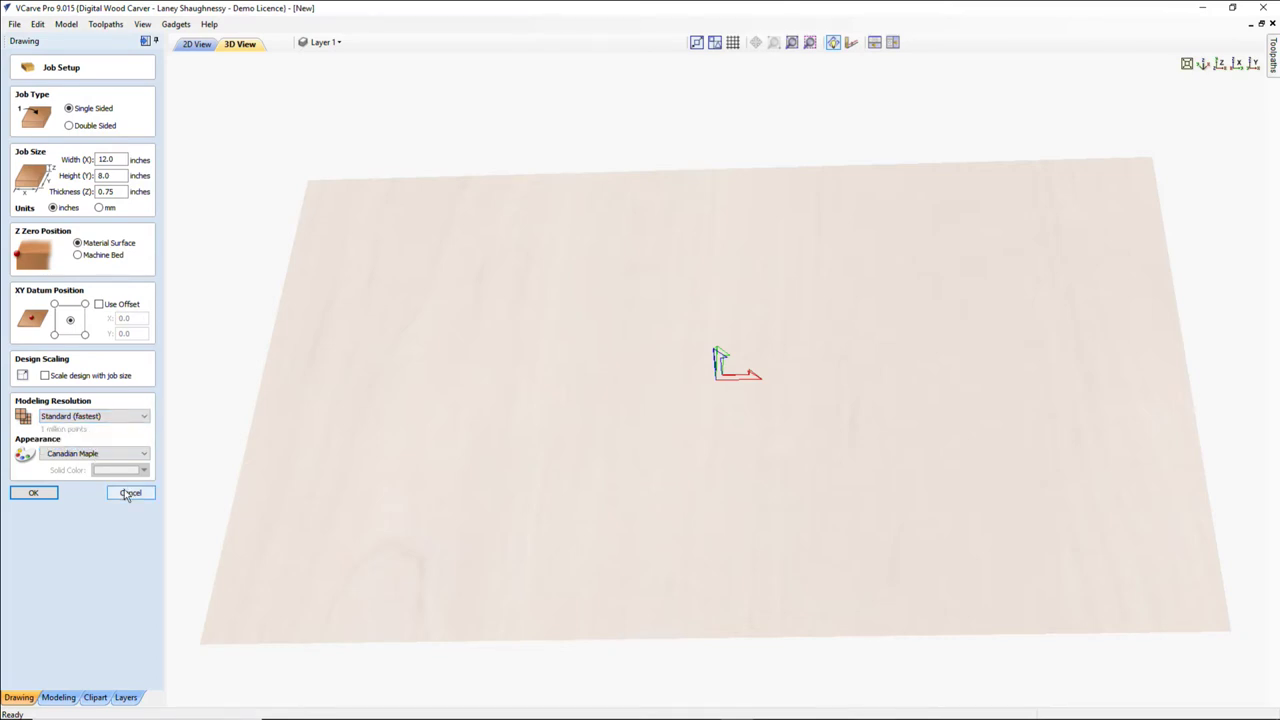
click(14, 24)
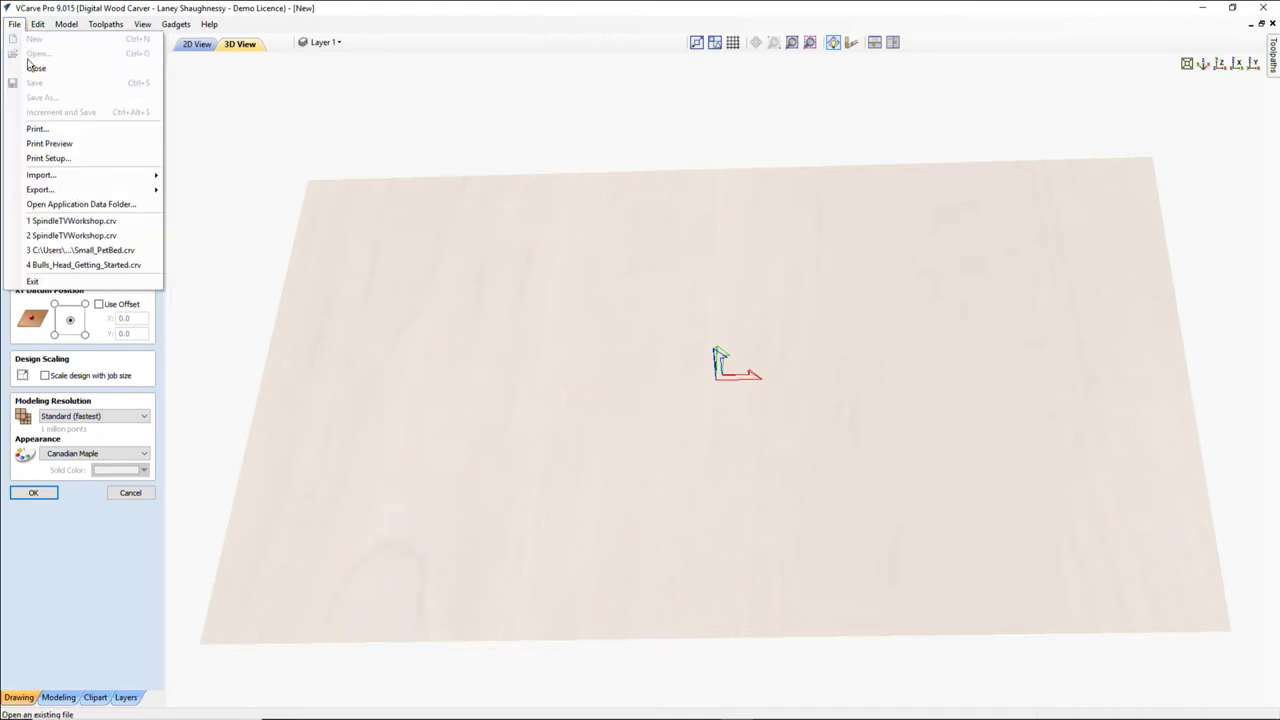
Close the job with File > Close, declining to save changes.
click(31, 67)
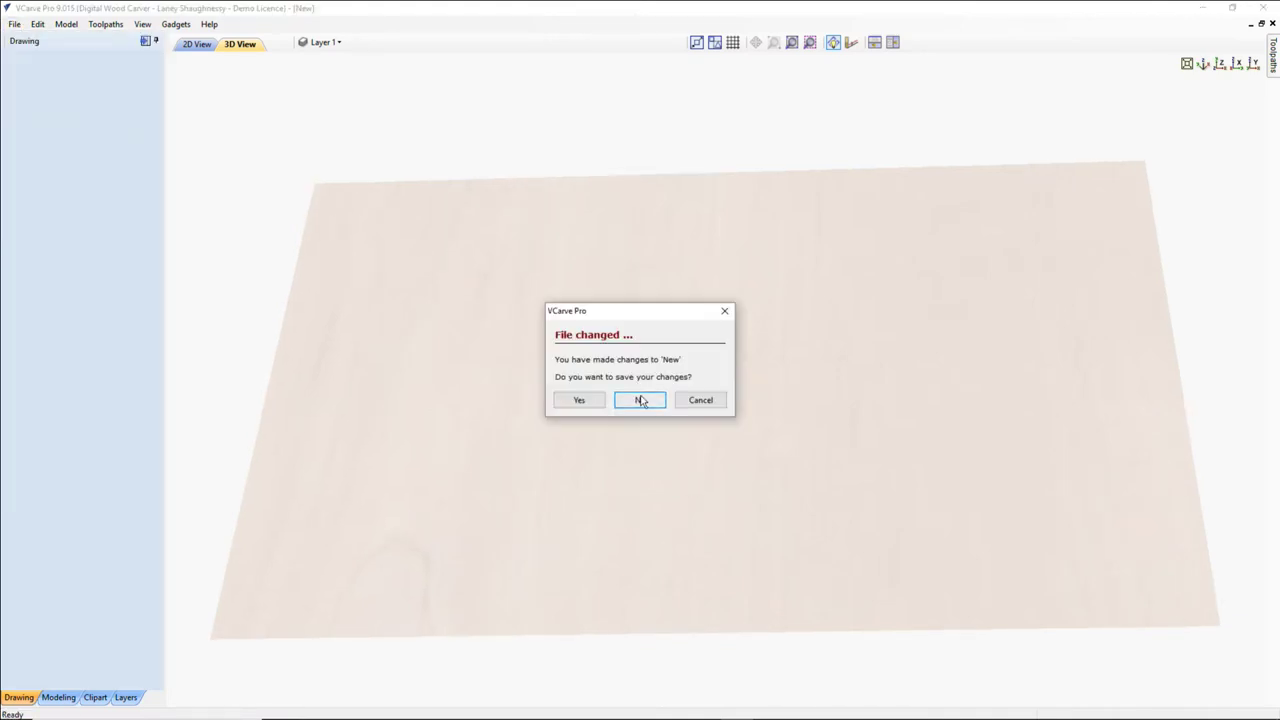
click(641, 401)
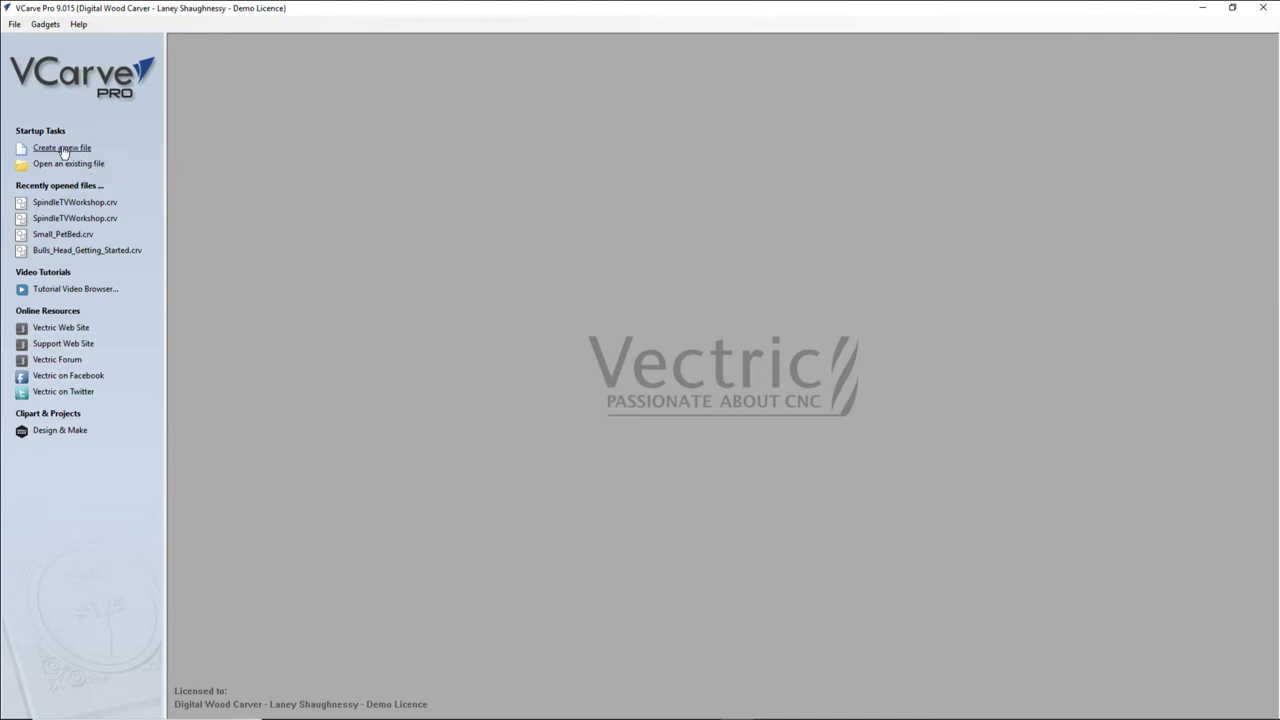
Start a new job and set resolution to Maximum (50 x Slower) after trying Extremely High.
click(62, 149)
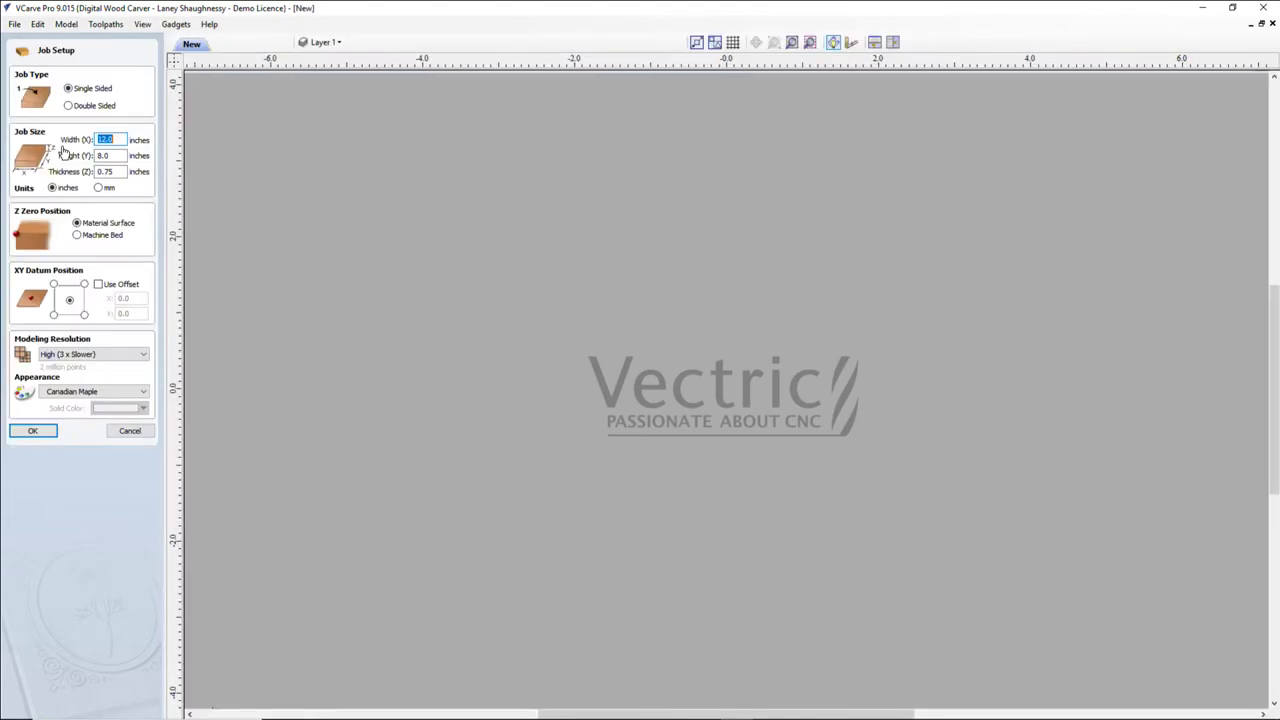
click(95, 355)
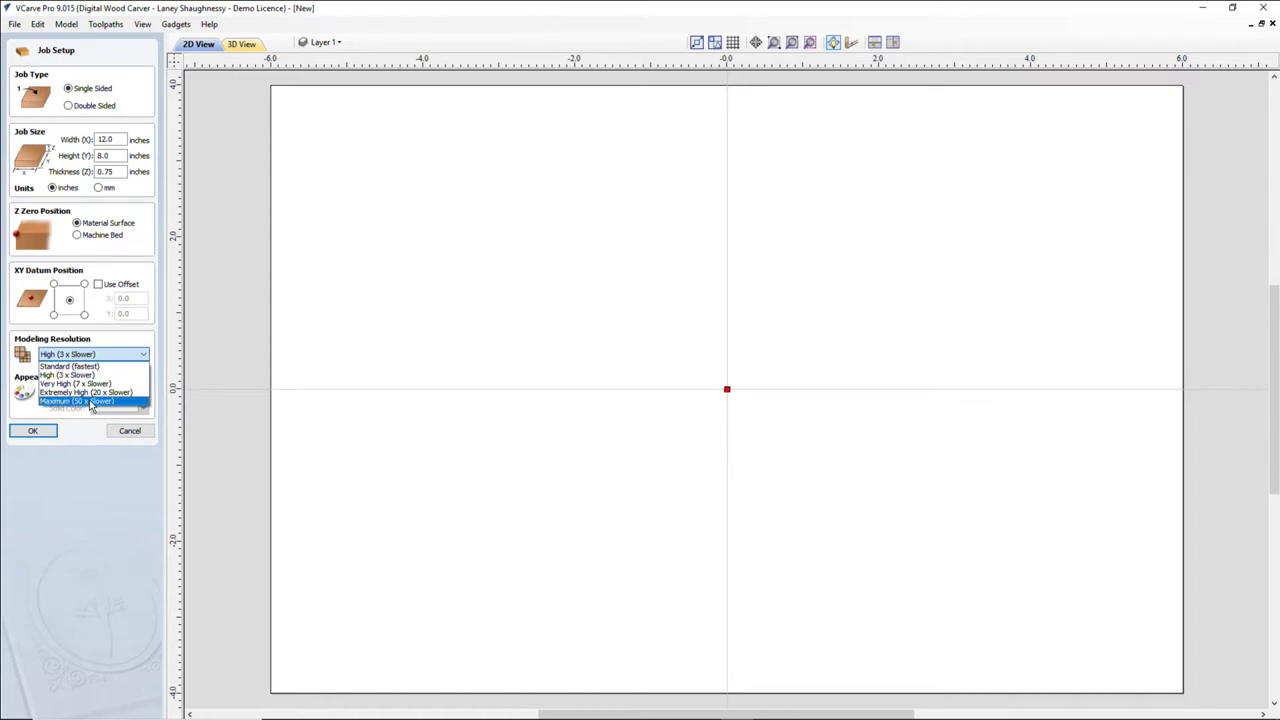
click(92, 401)
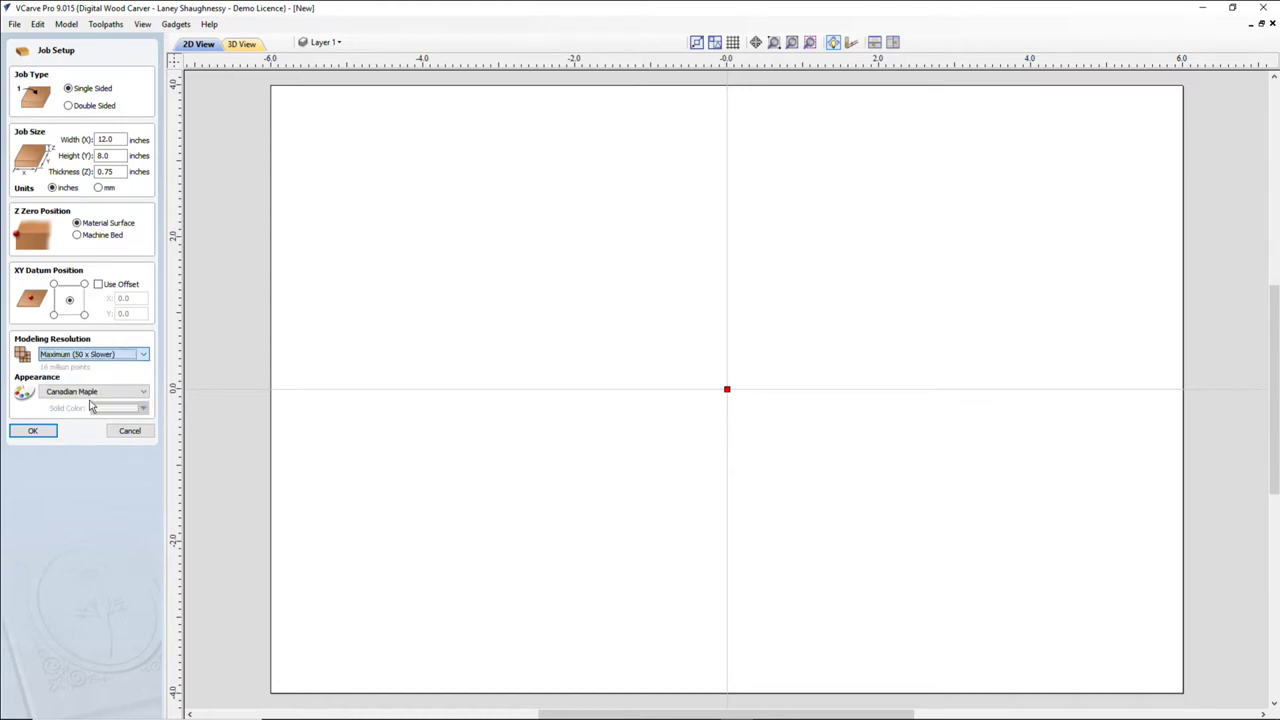
click(119, 356)
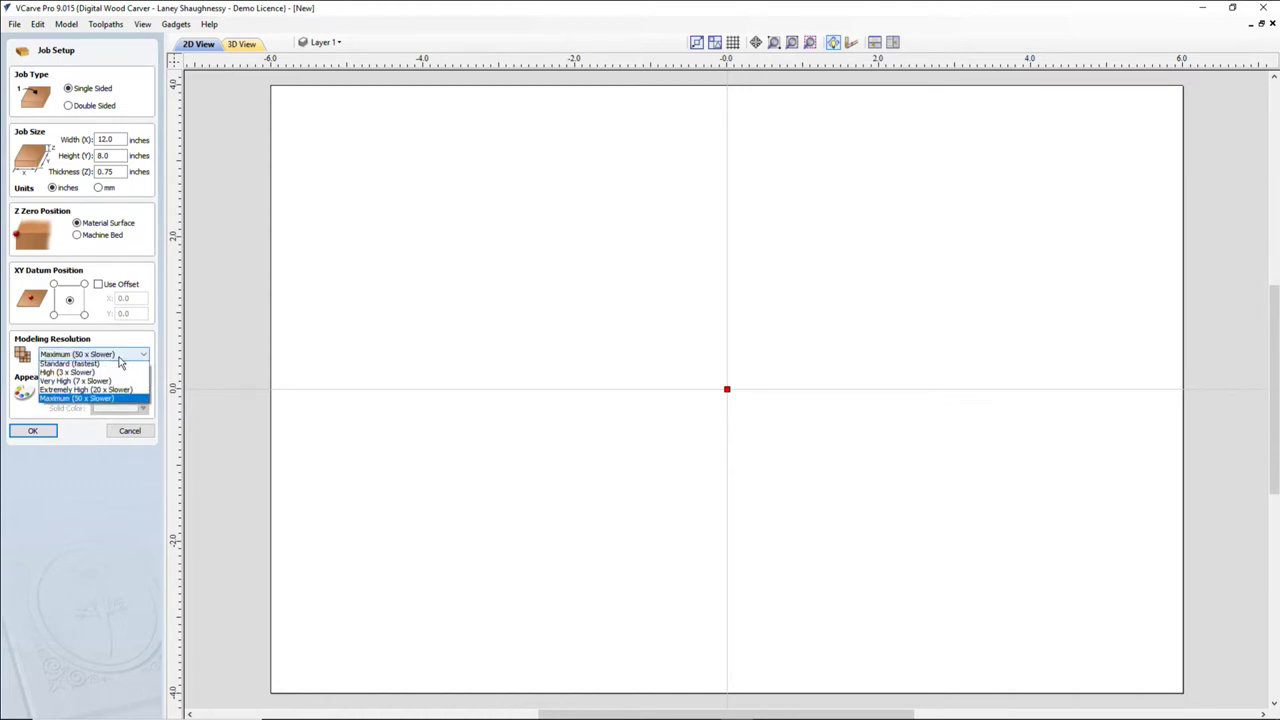
click(93, 390)
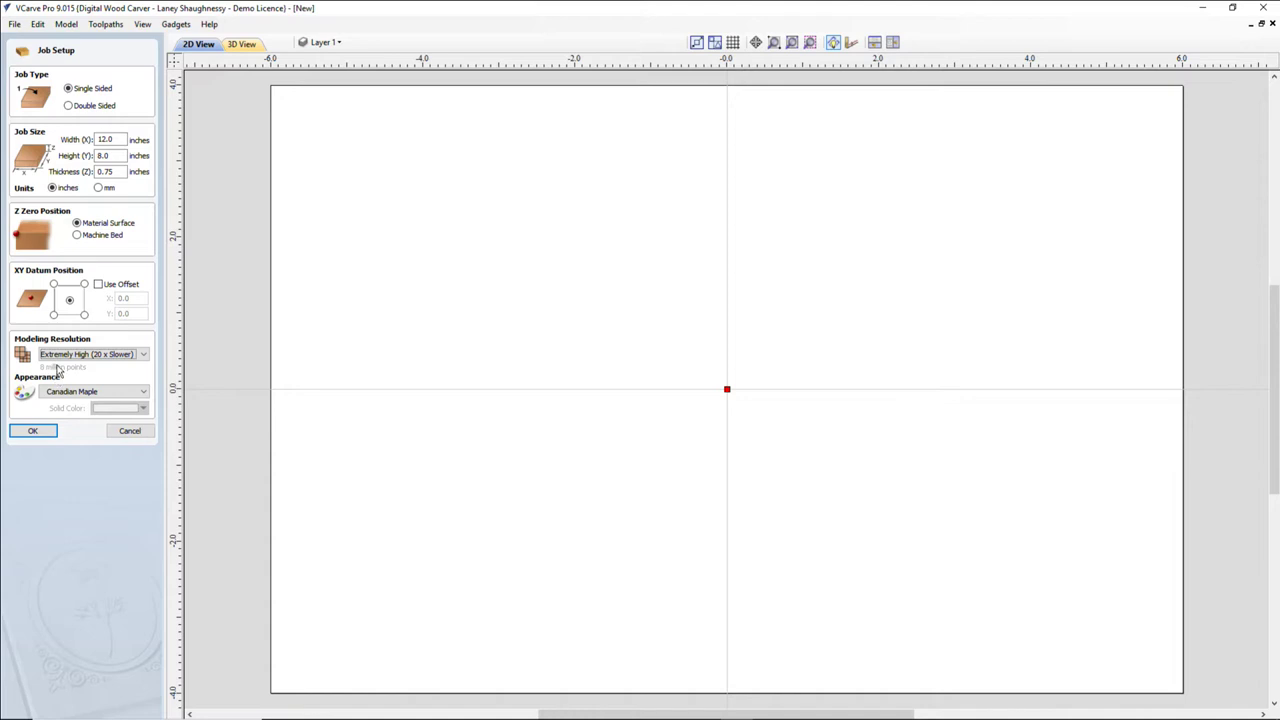
click(62, 355)
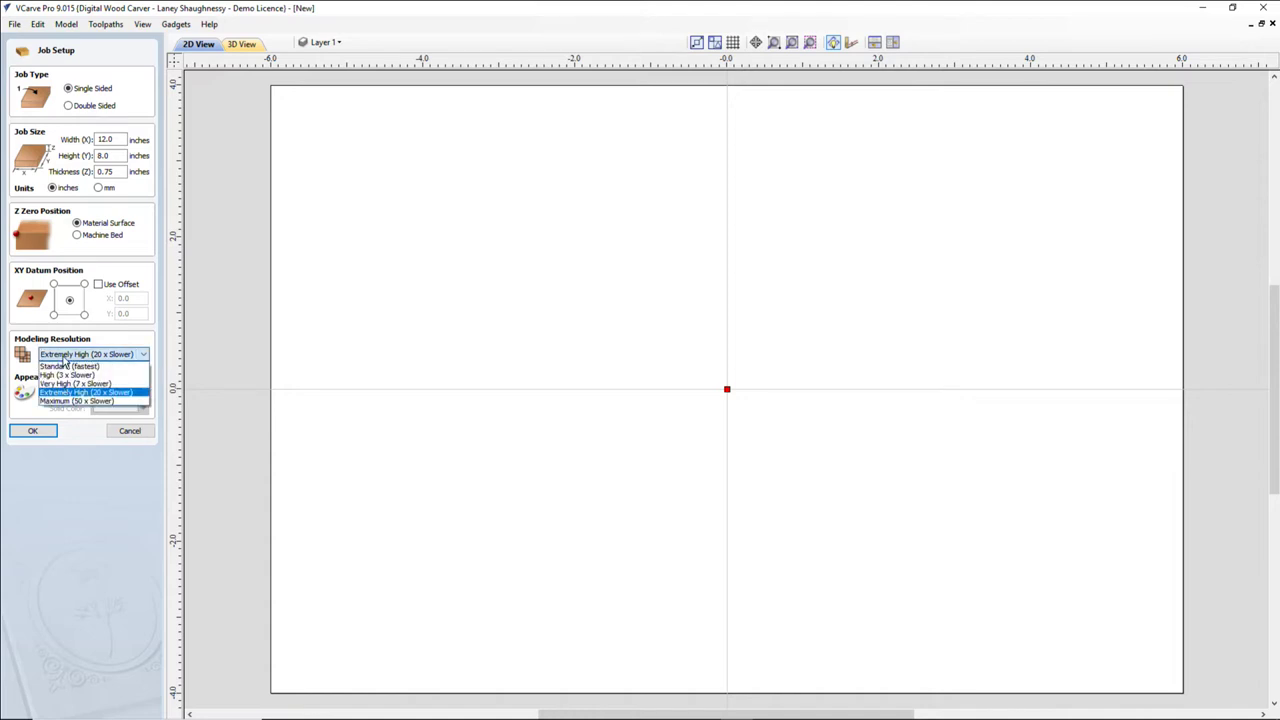
click(74, 400)
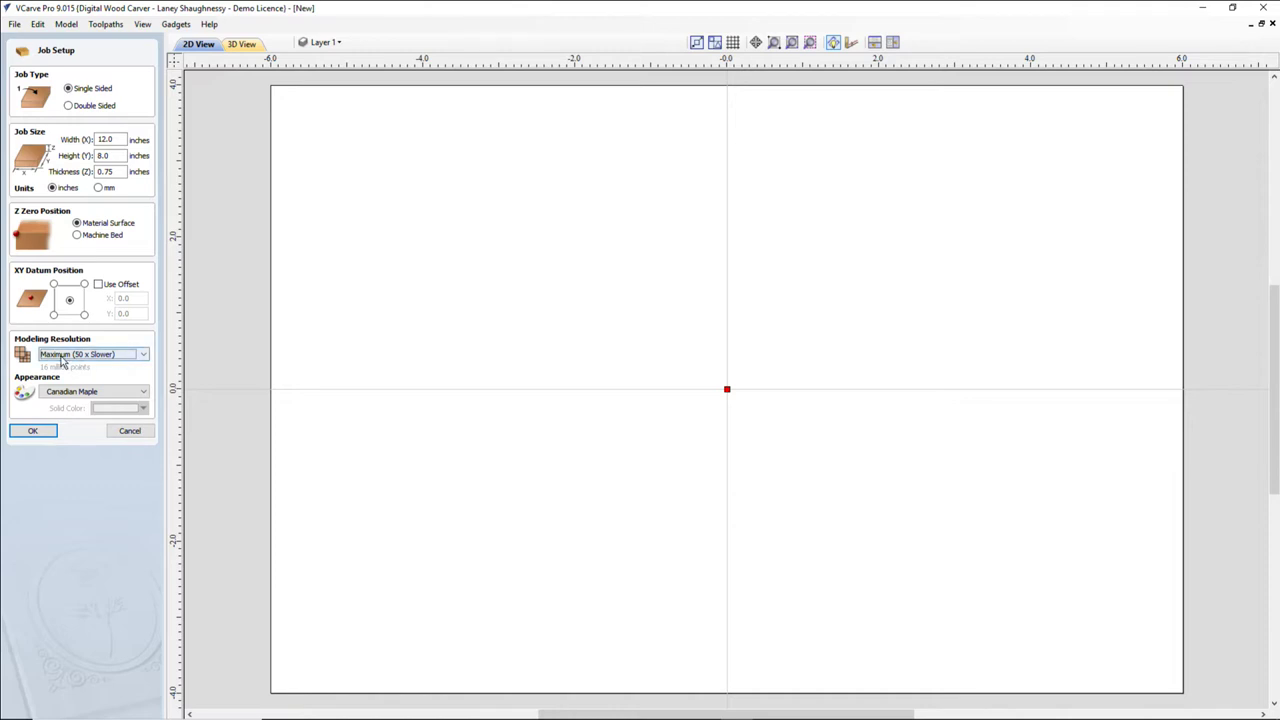
click(62, 356)
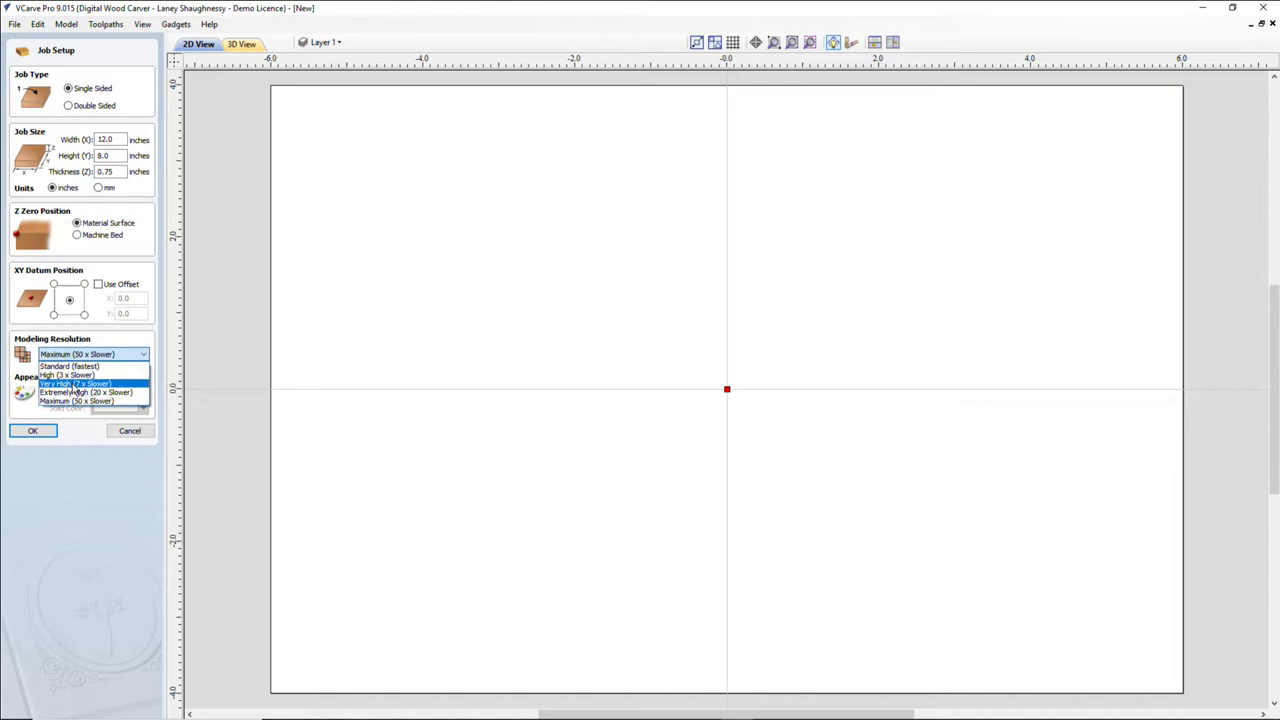
Set resolution to Very High (7 x Slower), then close the job via File > Close.
click(74, 384)
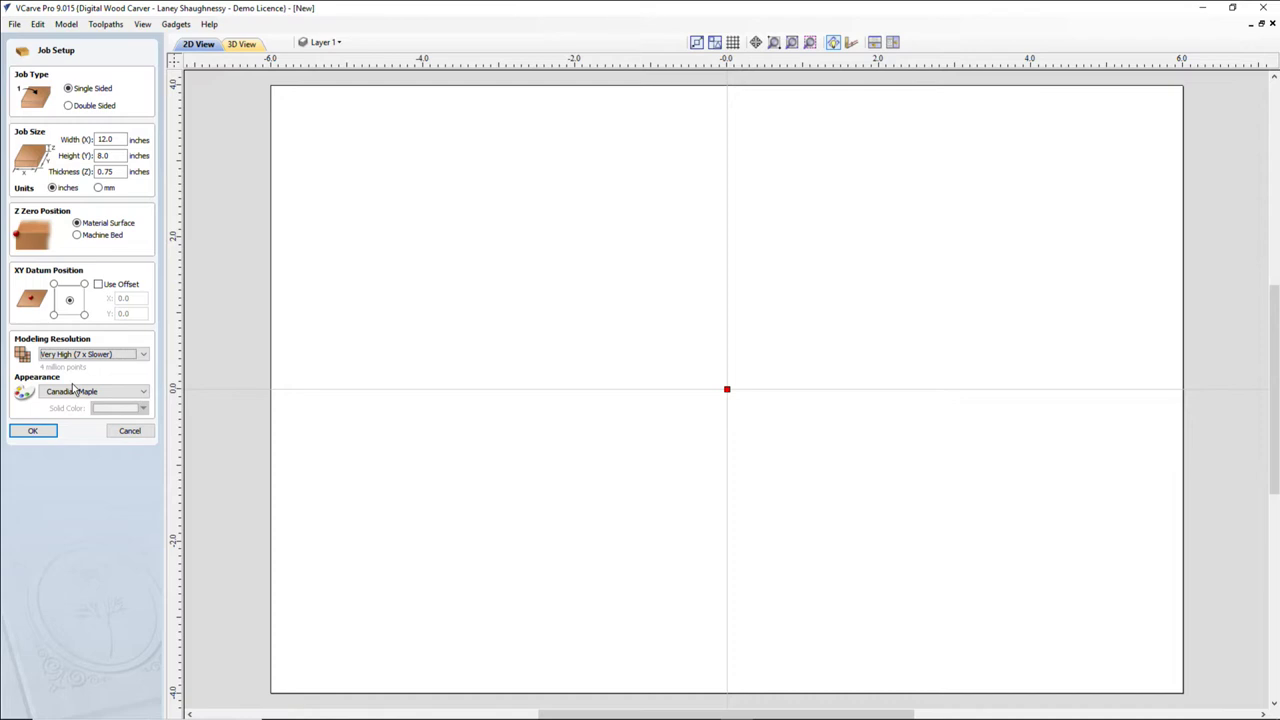
click(142, 357)
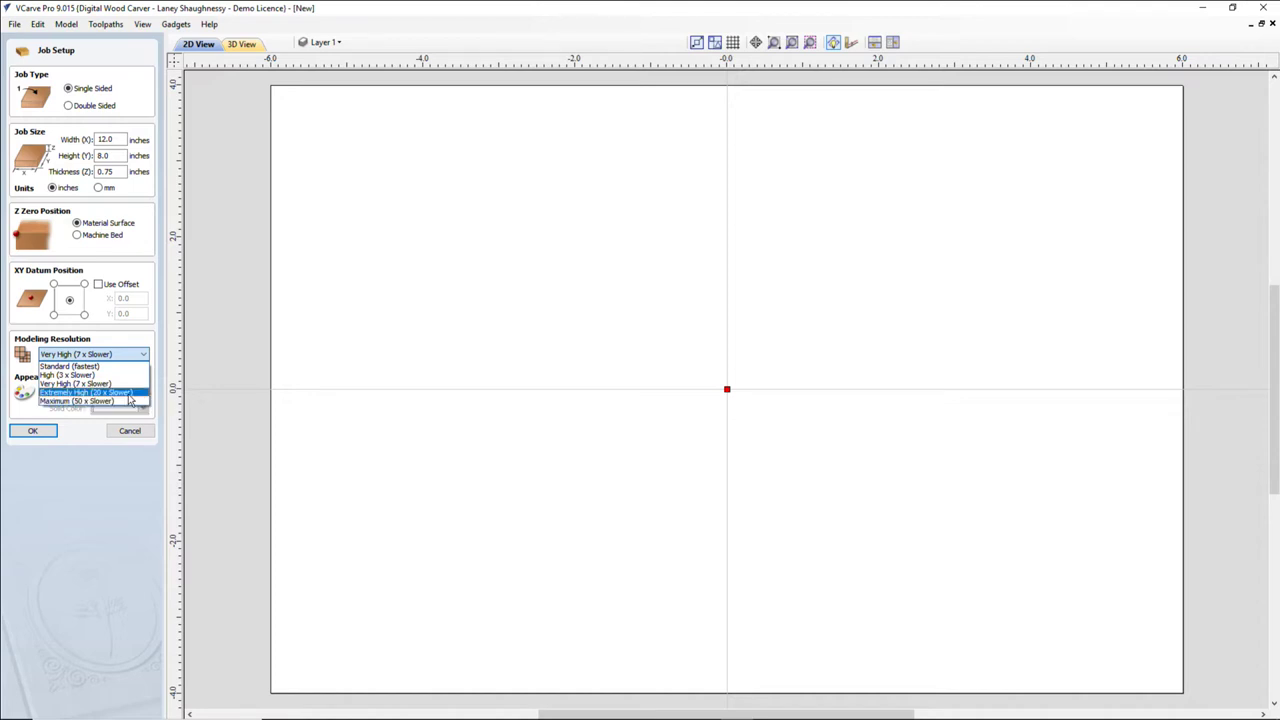
click(129, 431)
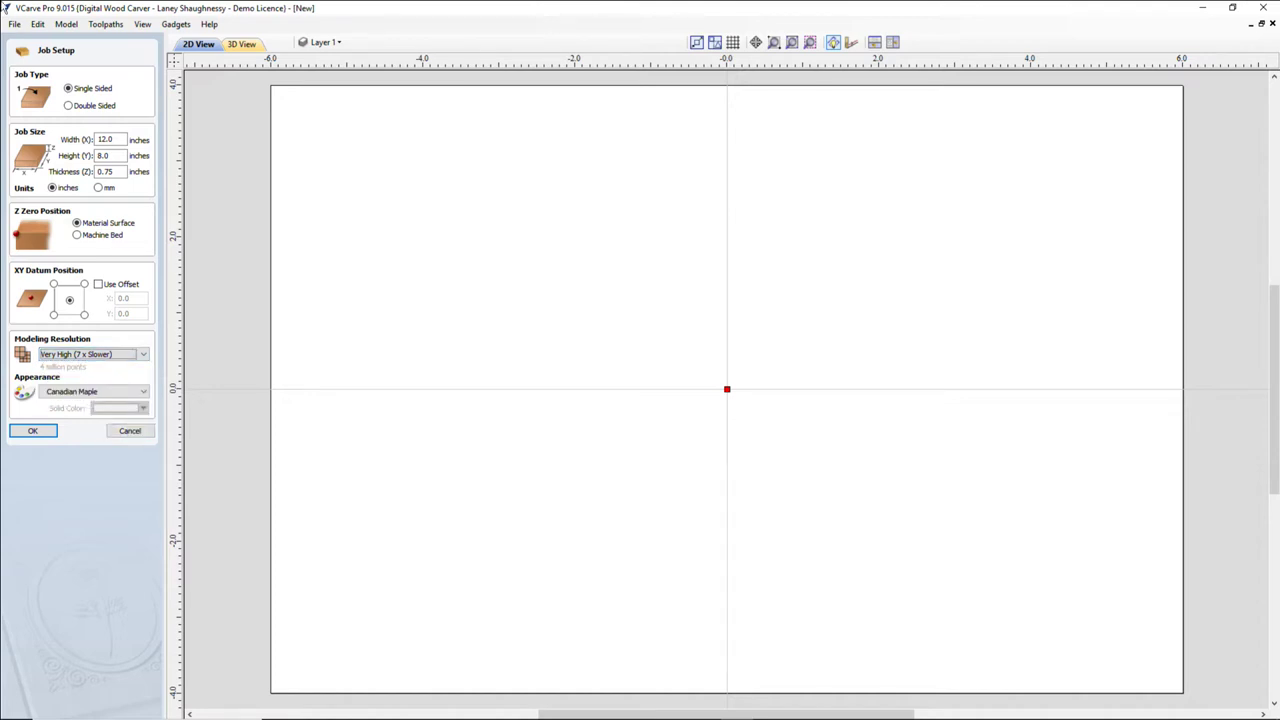
click(15, 24)
click(47, 70)
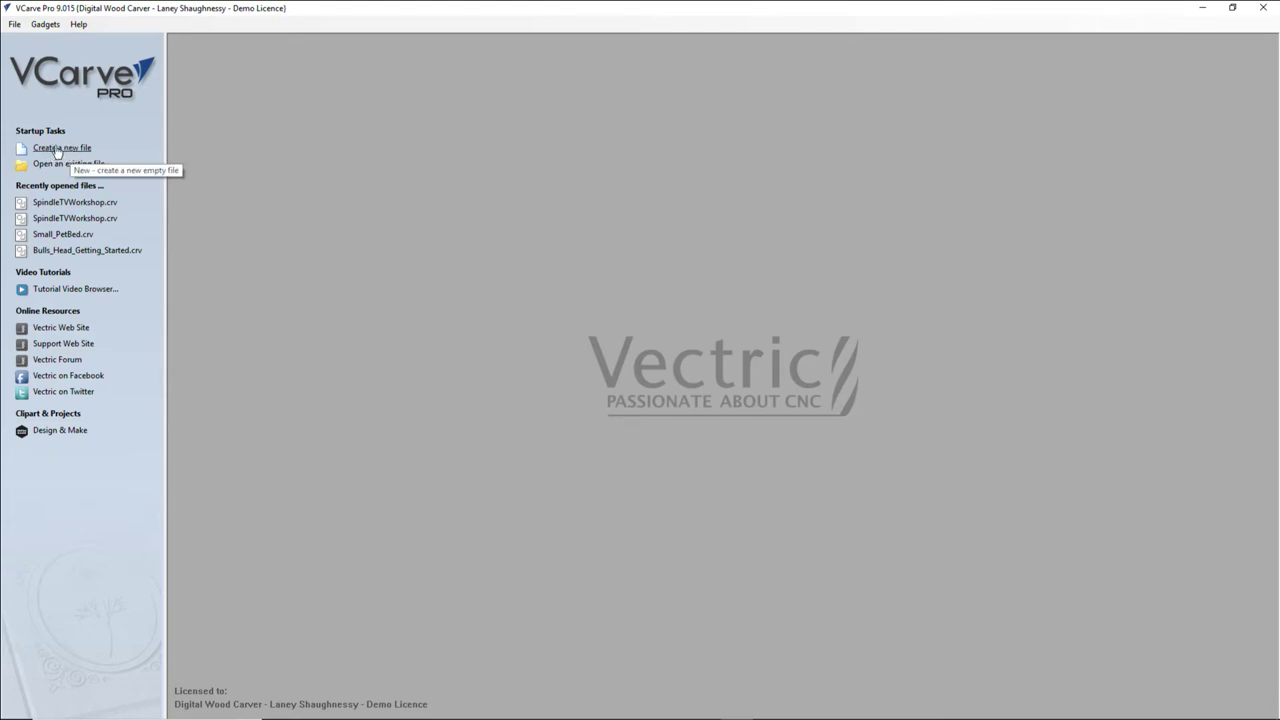
Start a new job, then cancel its setup without changing the resolution.
click(57, 150)
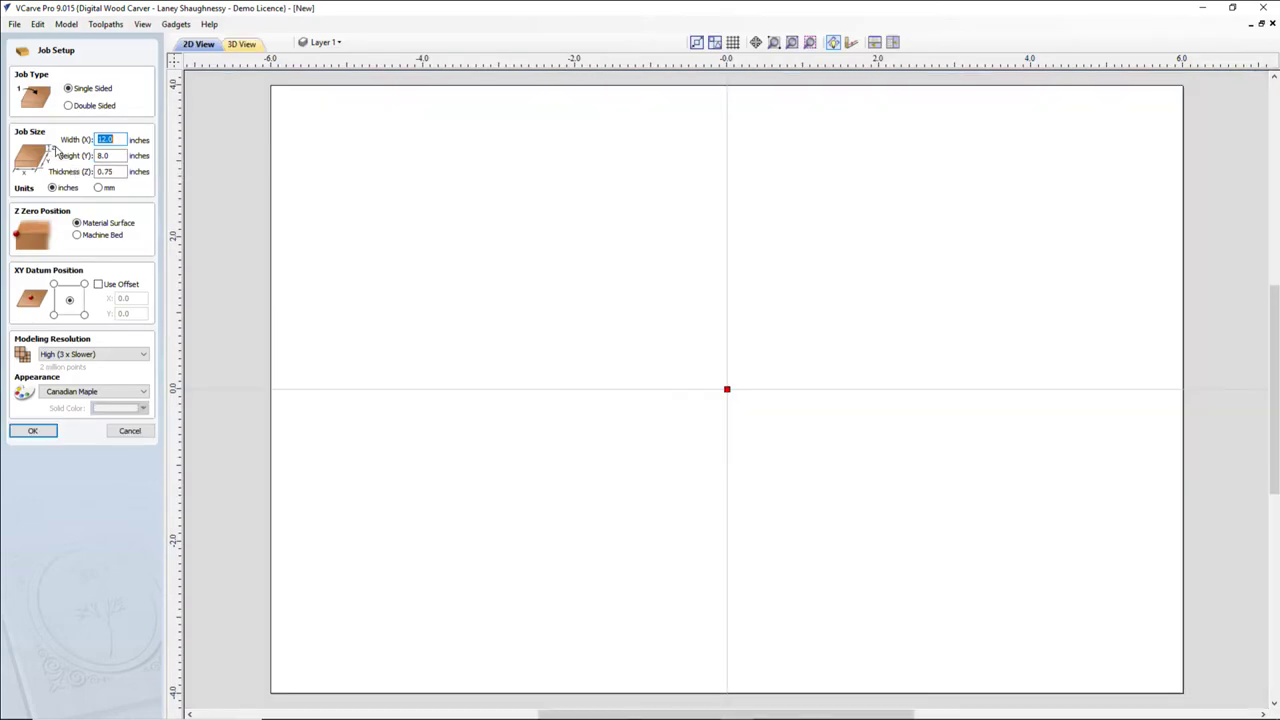
click(80, 354)
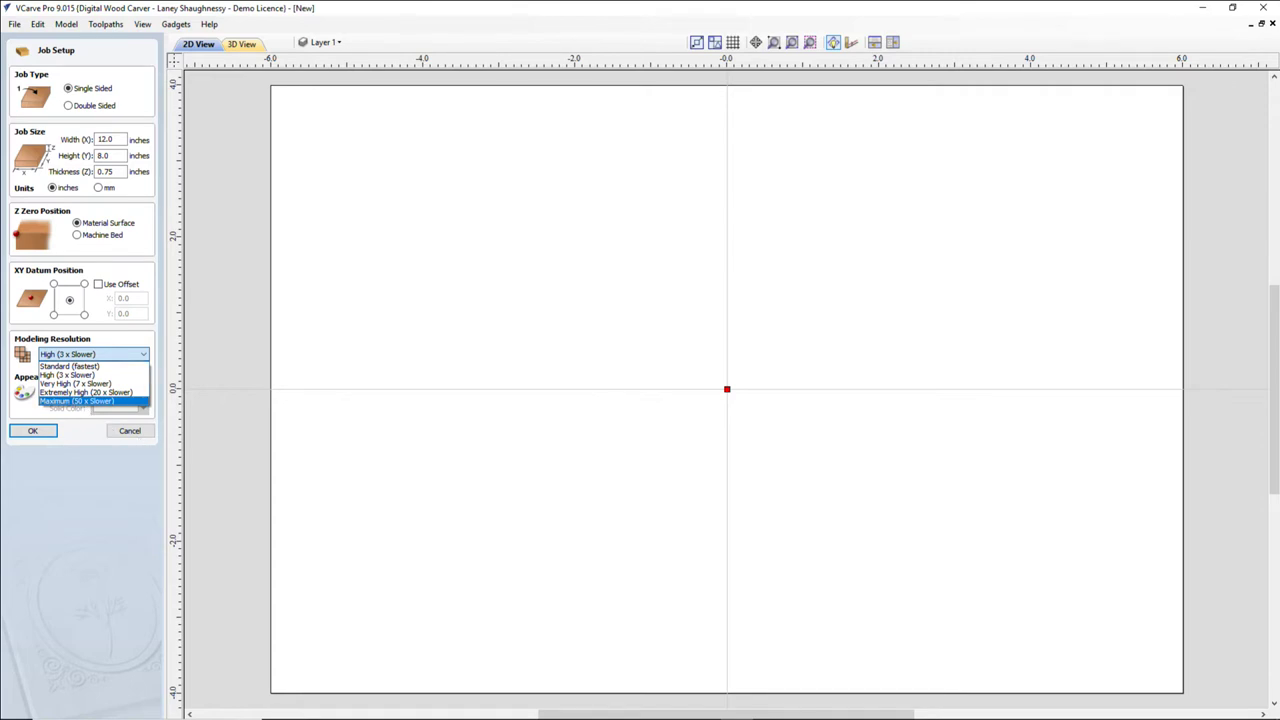
key(alt+Tab)
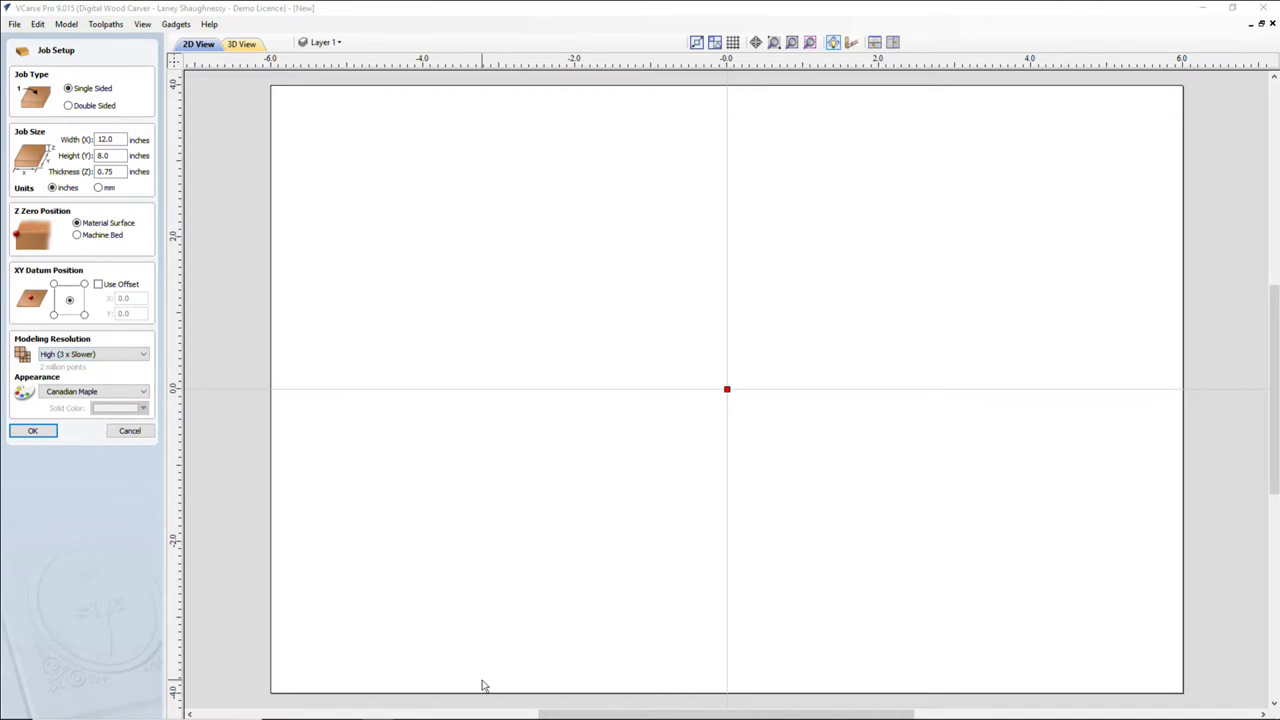
click(155, 430)
click(152, 429)
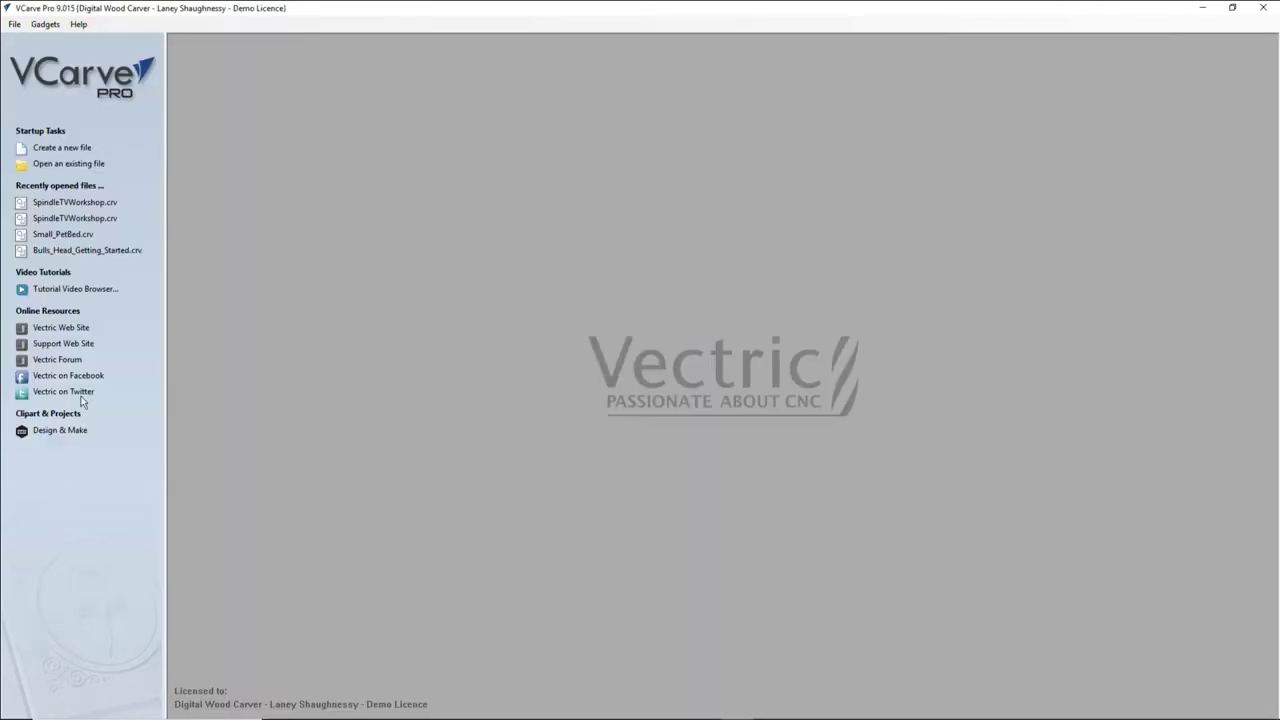
Start another new job at Standard (fastest) resolution and confirm the setup.
click(74, 153)
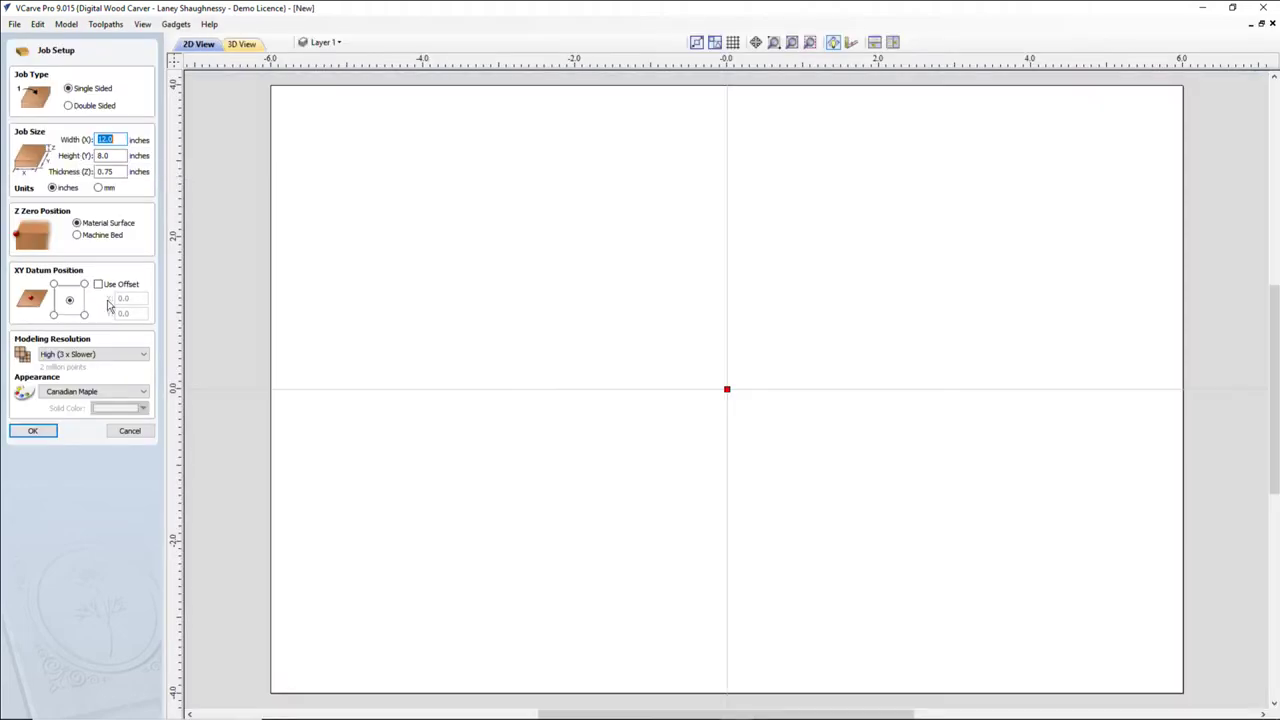
click(115, 355)
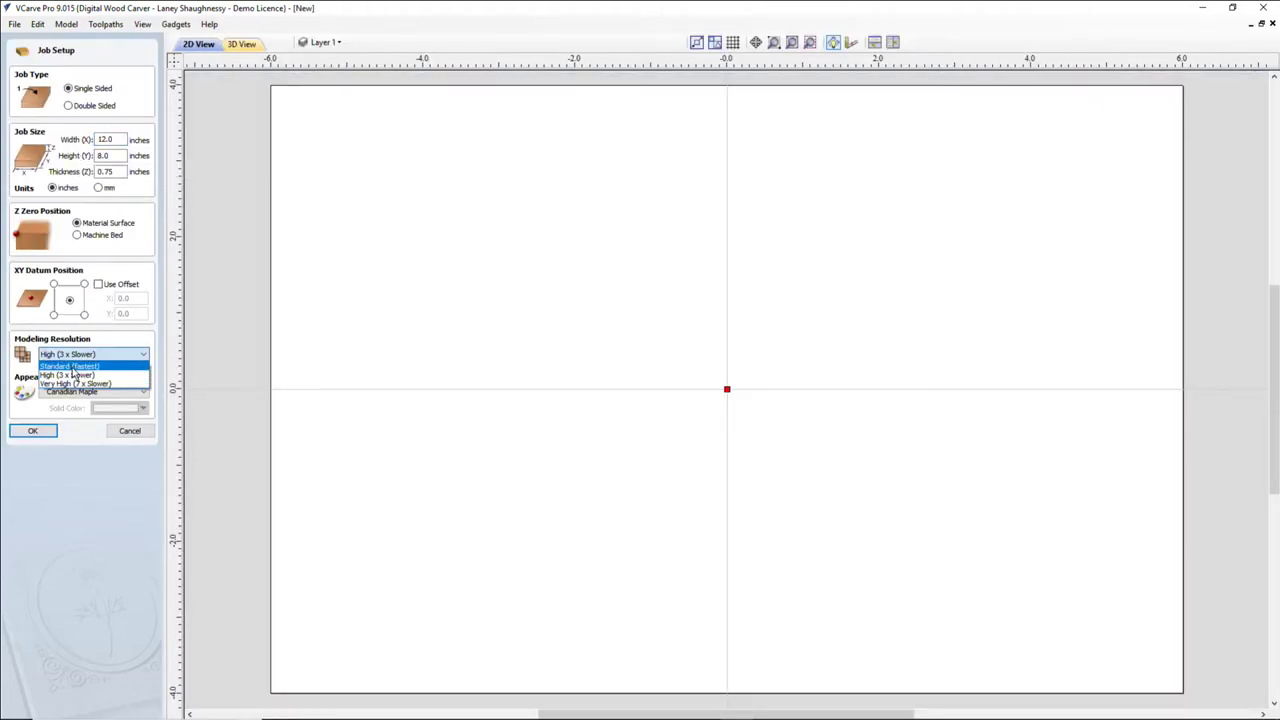
click(72, 367)
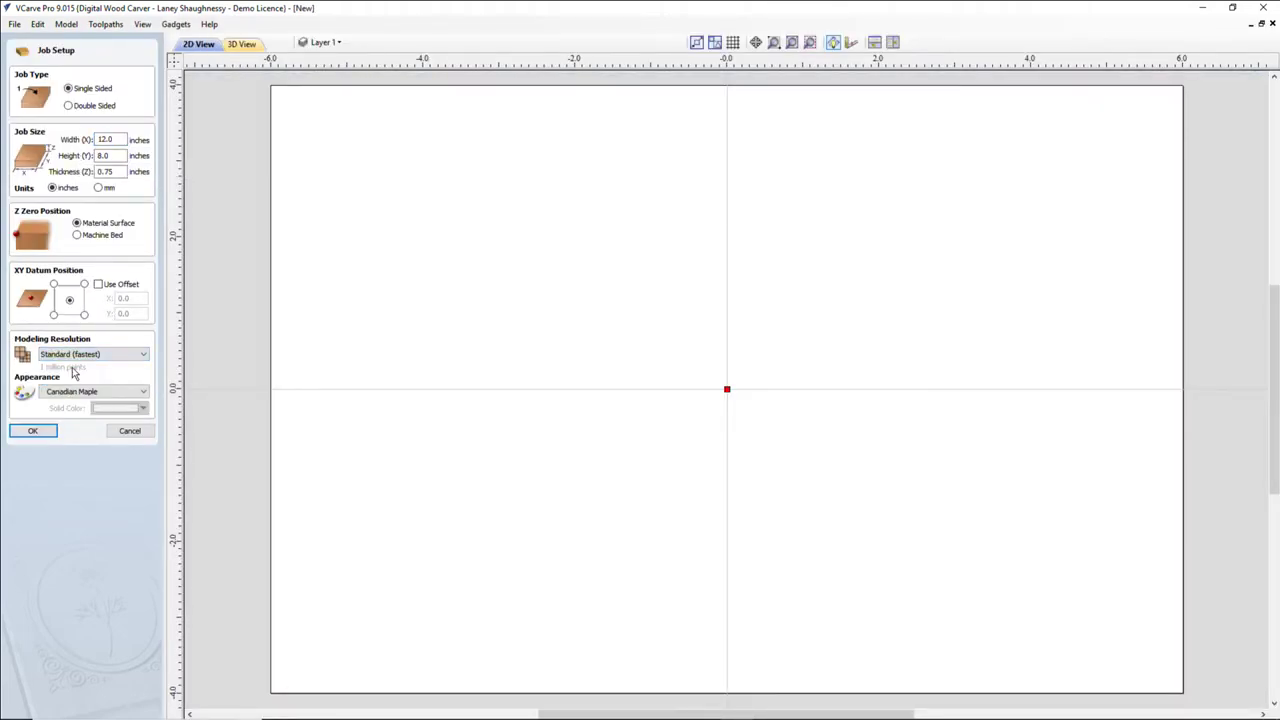
click(32, 432)
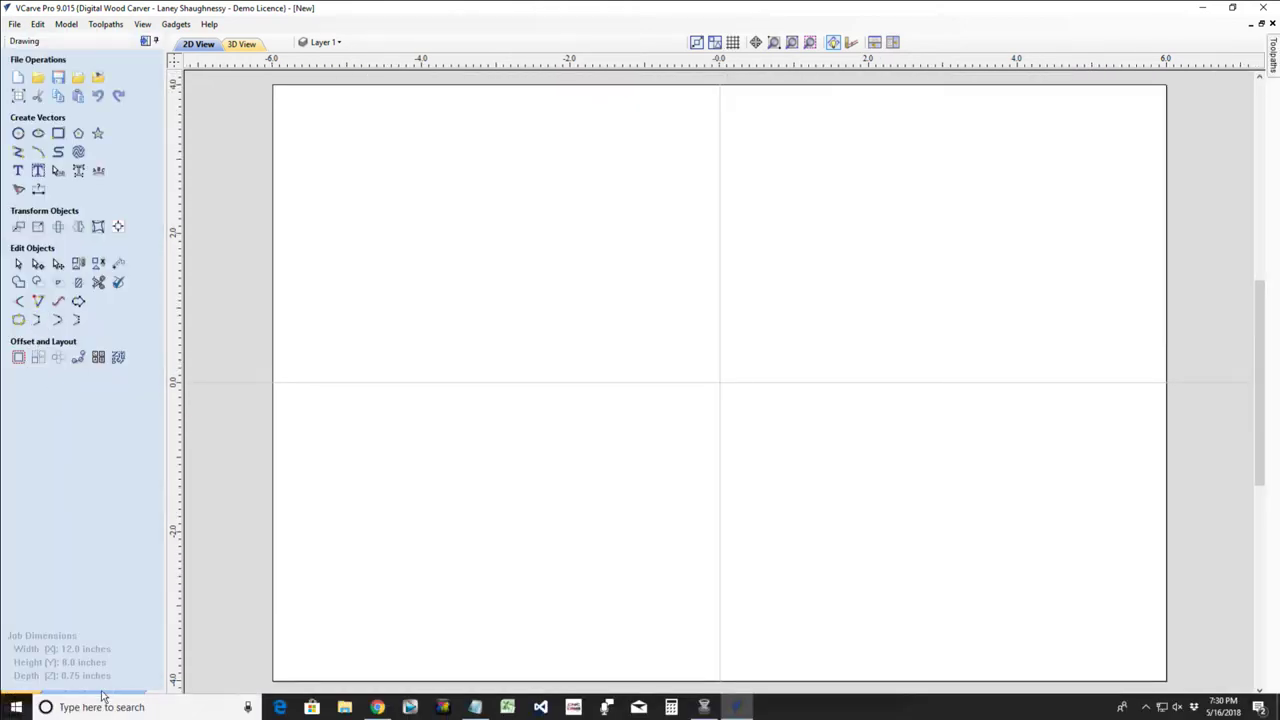
Open the Clipart library's Animals folder and scroll down to the Tropical Fish reliefs.
click(100, 697)
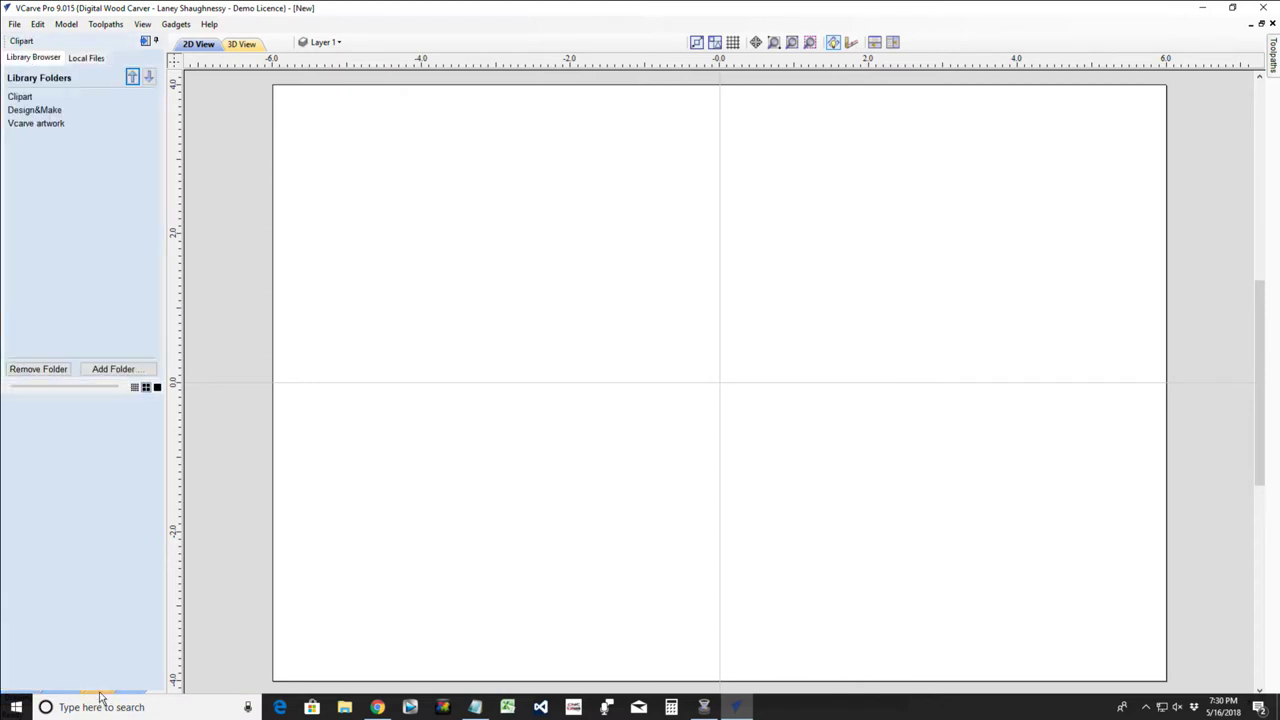
click(22, 97)
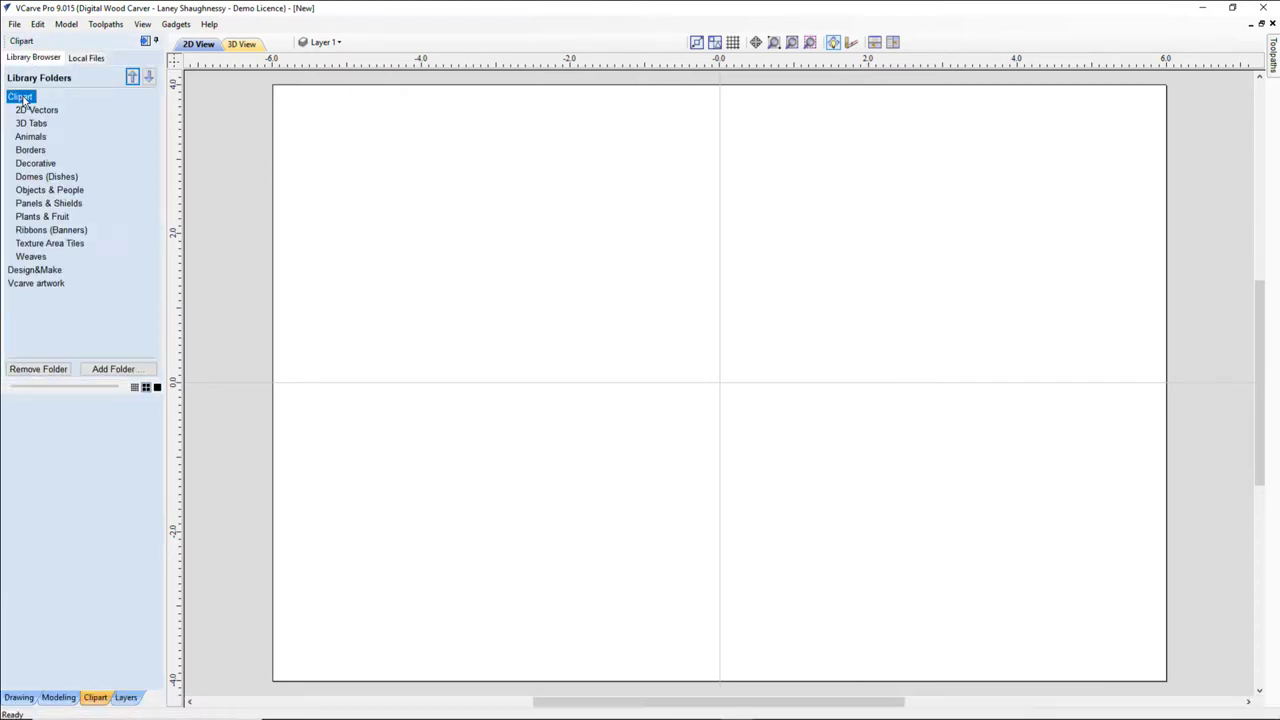
click(31, 137)
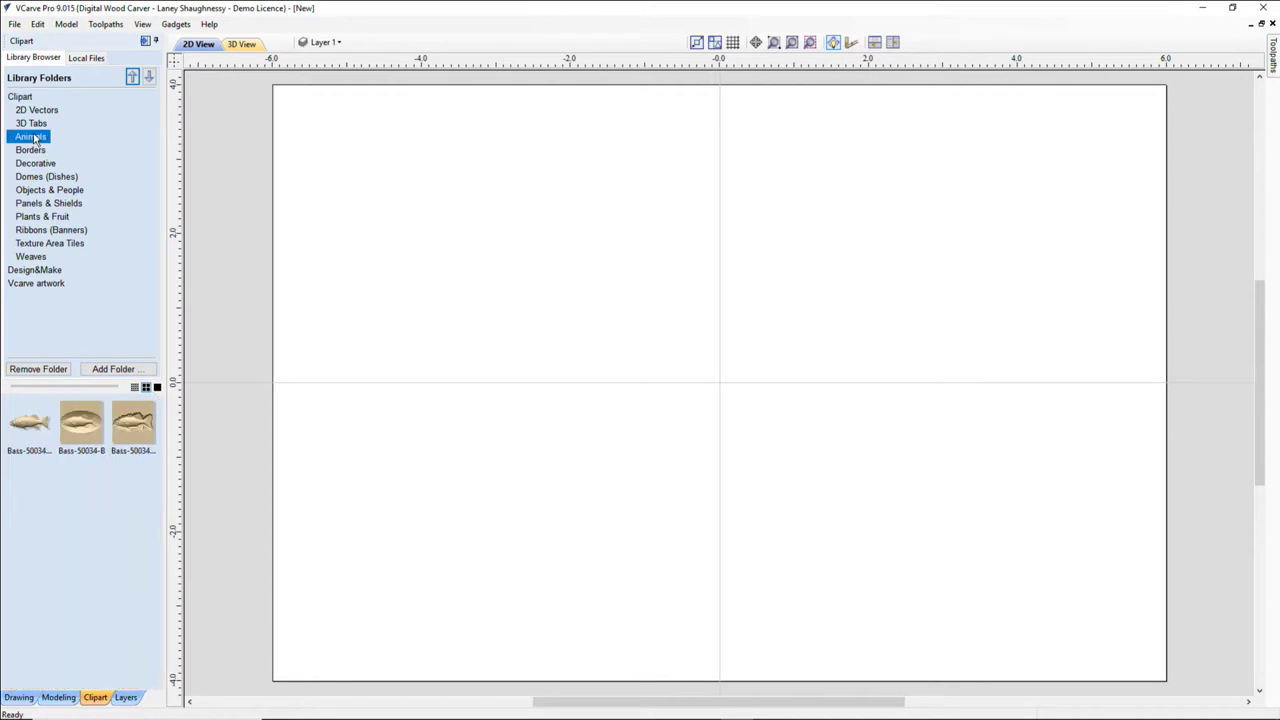
scroll(114, 592, down, 4)
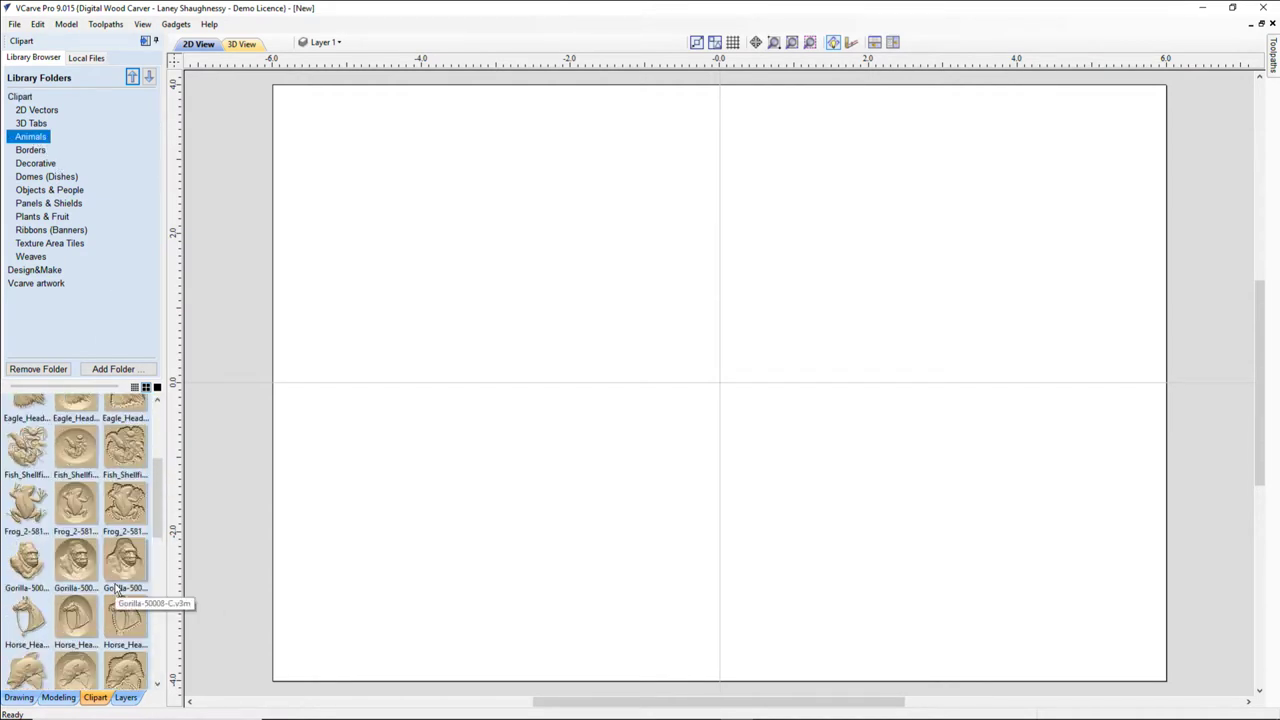
scroll(86, 596, down, 4)
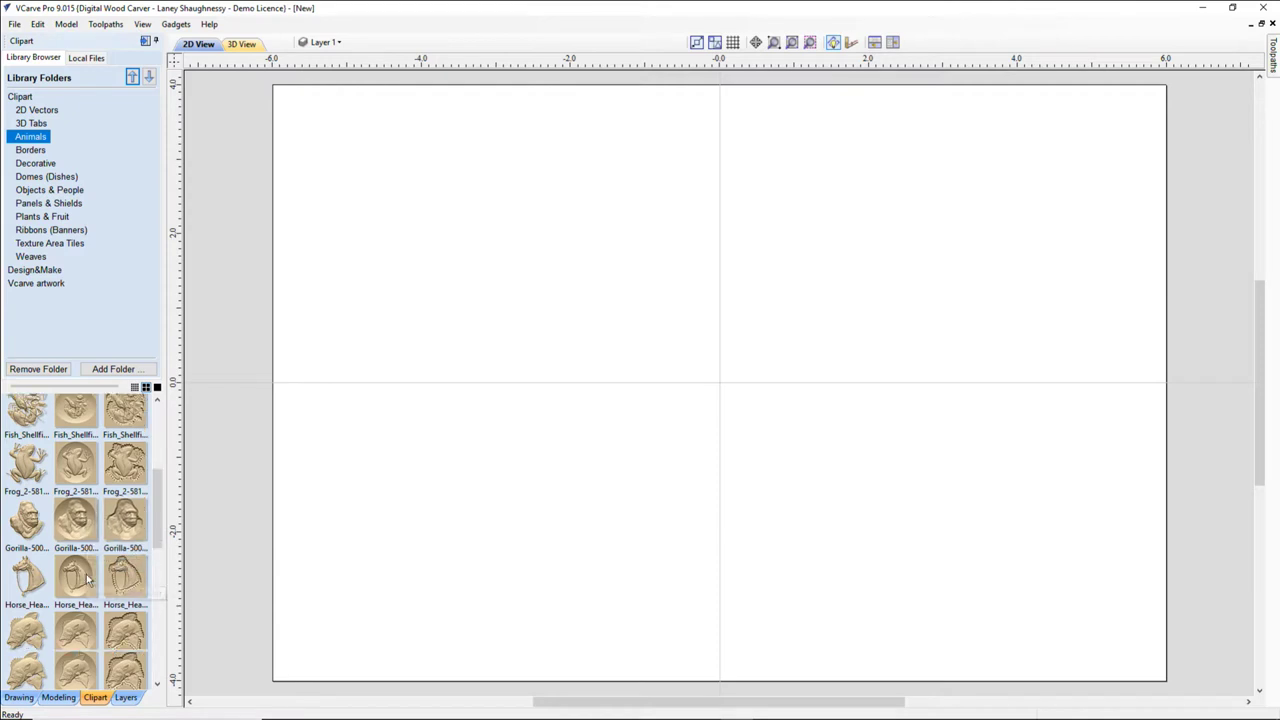
scroll(87, 585, down, 5)
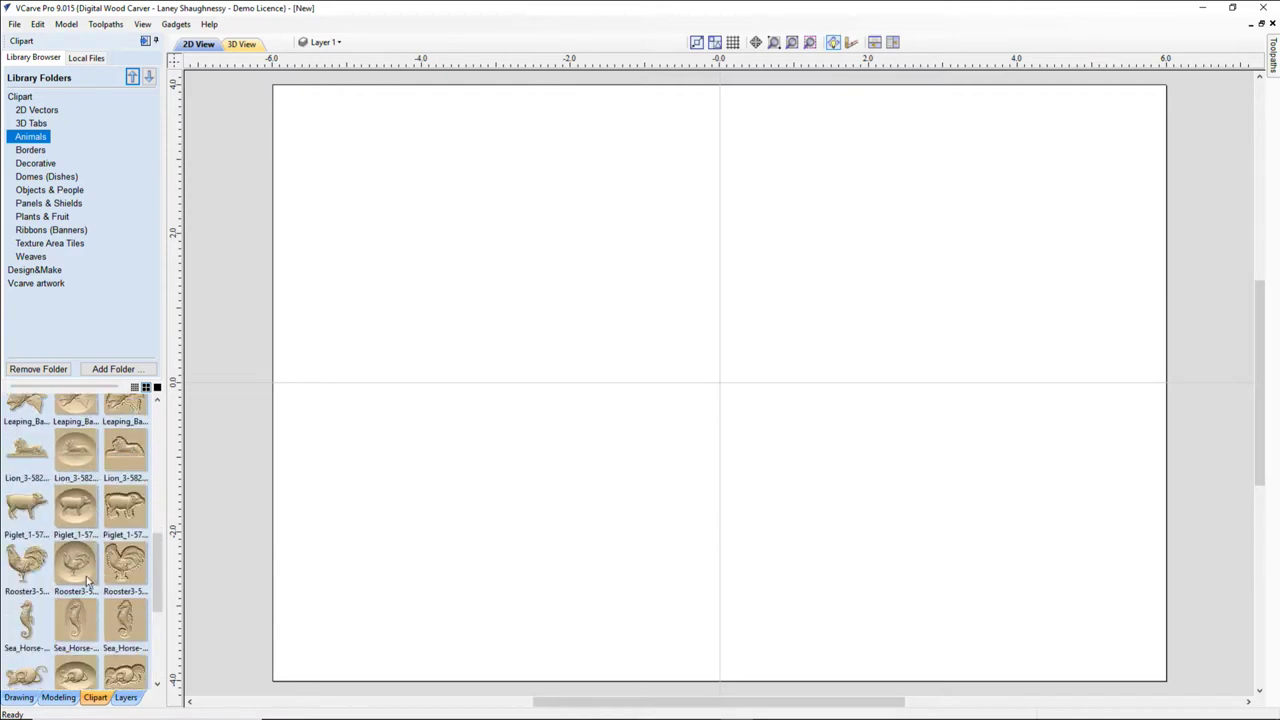
scroll(87, 585, down, 2)
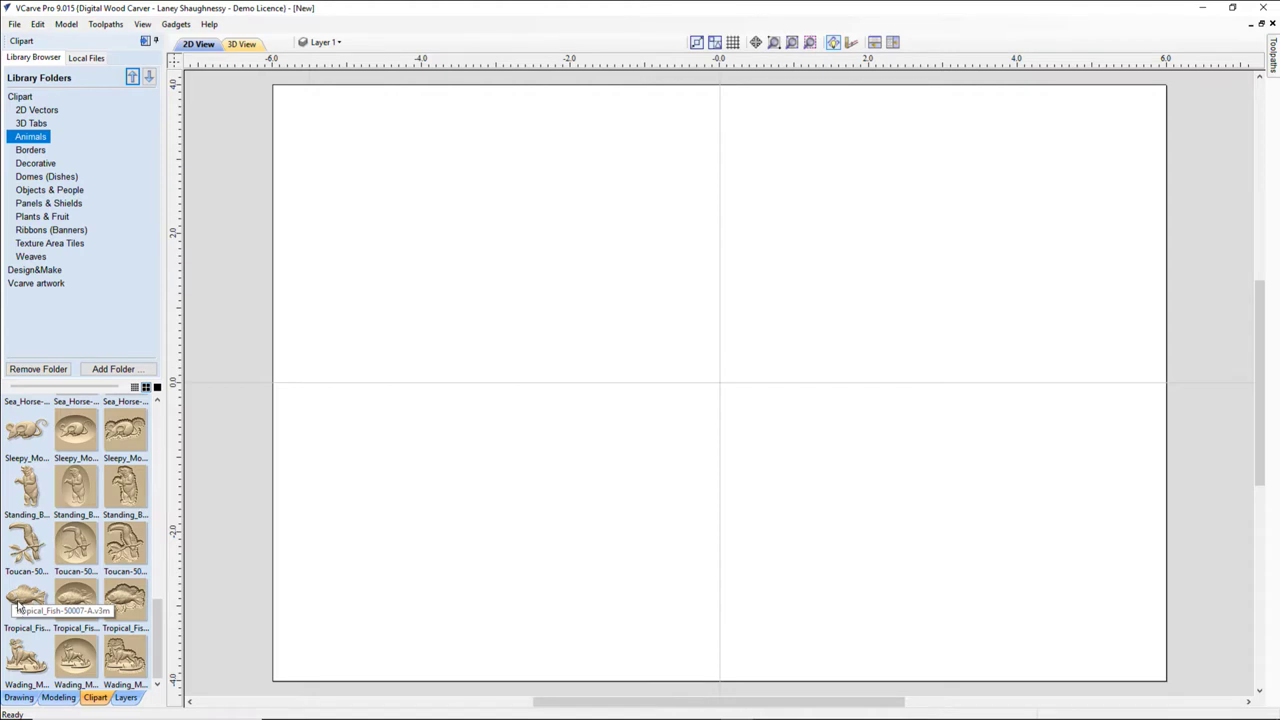
Drag the Tropical Fish relief onto the job and enlarge it across most of the sheet.
drag(18, 606, 751, 397)
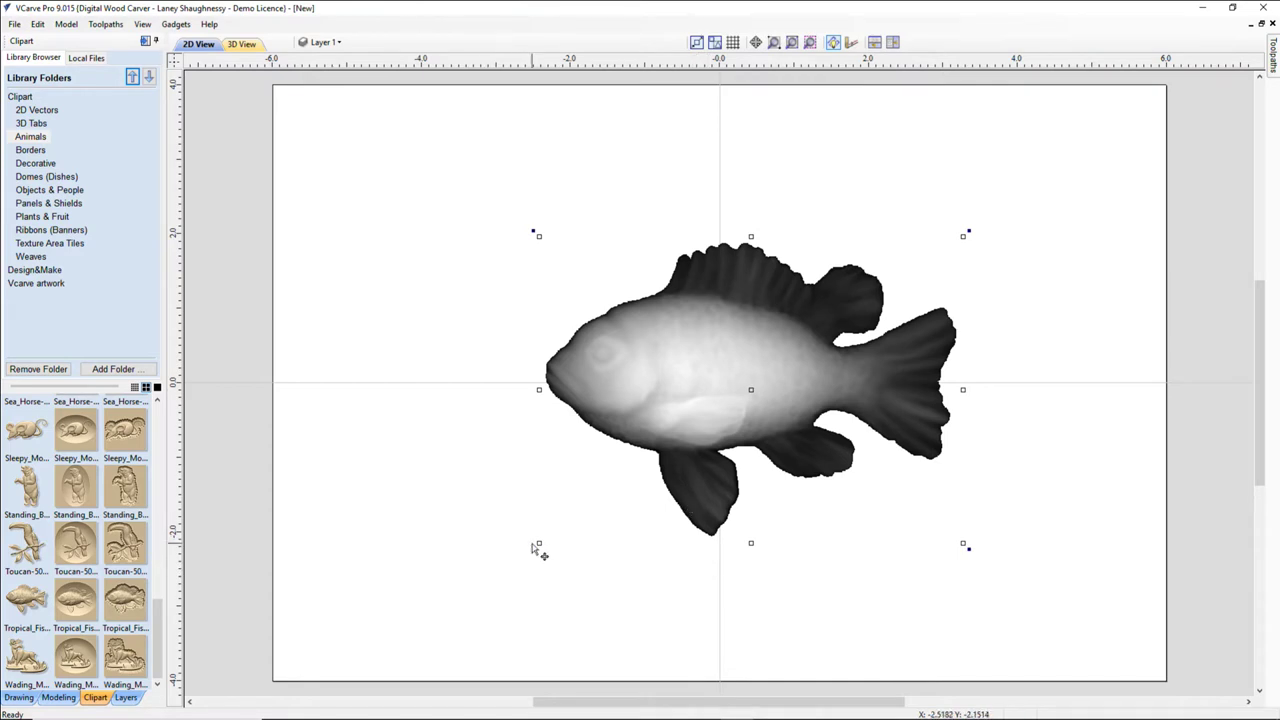
drag(537, 545, 381, 611)
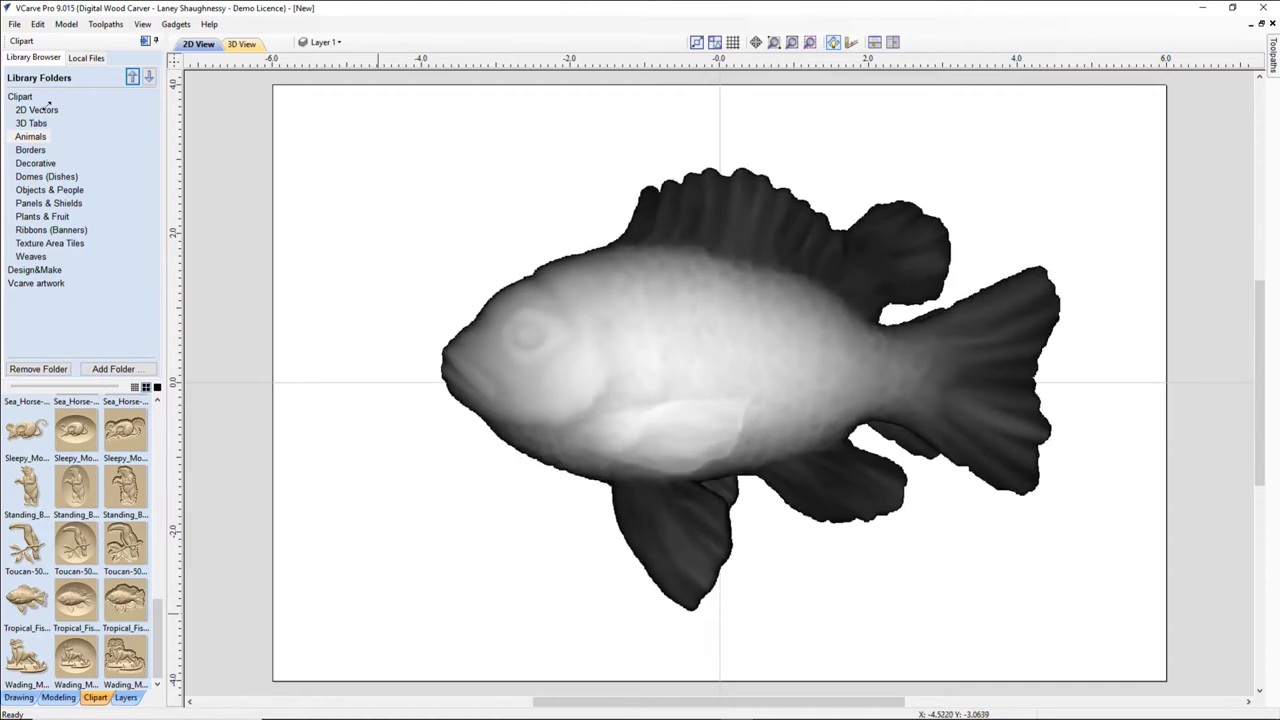
View the Tropical Fish relief in 3D, tilting and zooming to inspect its scales and fins.
click(241, 44)
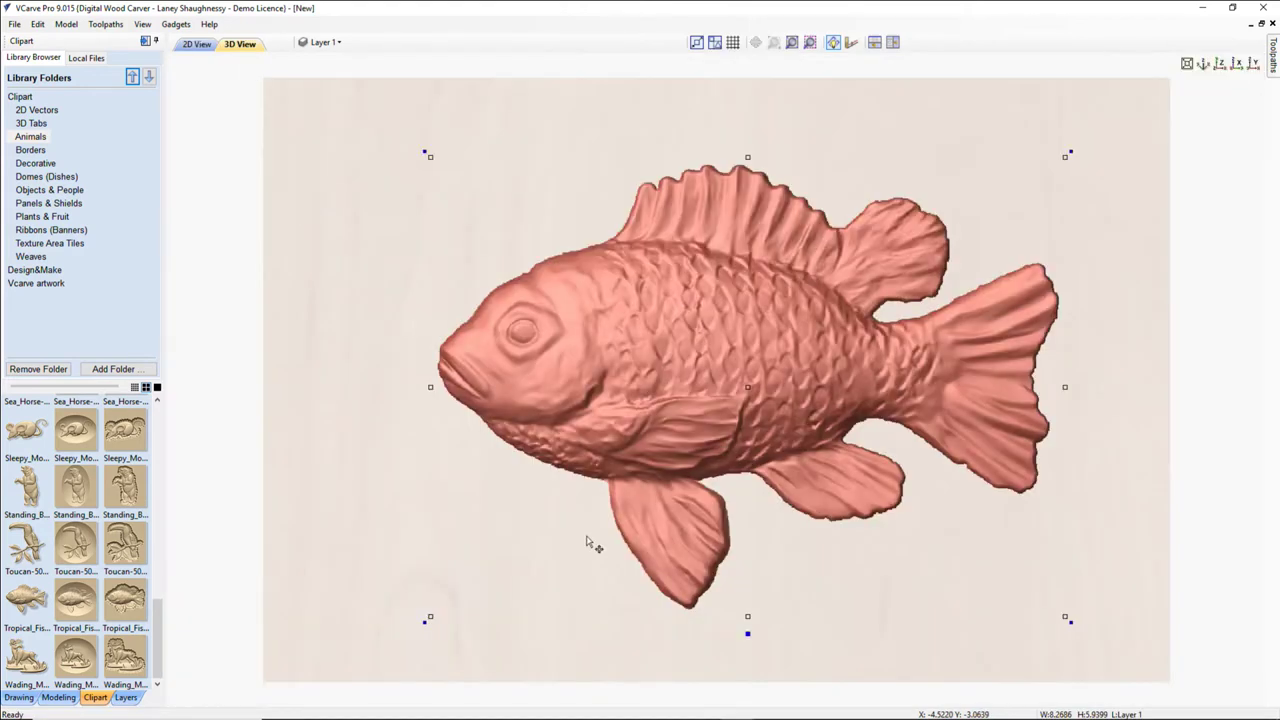
scroll(600, 565, up, 2)
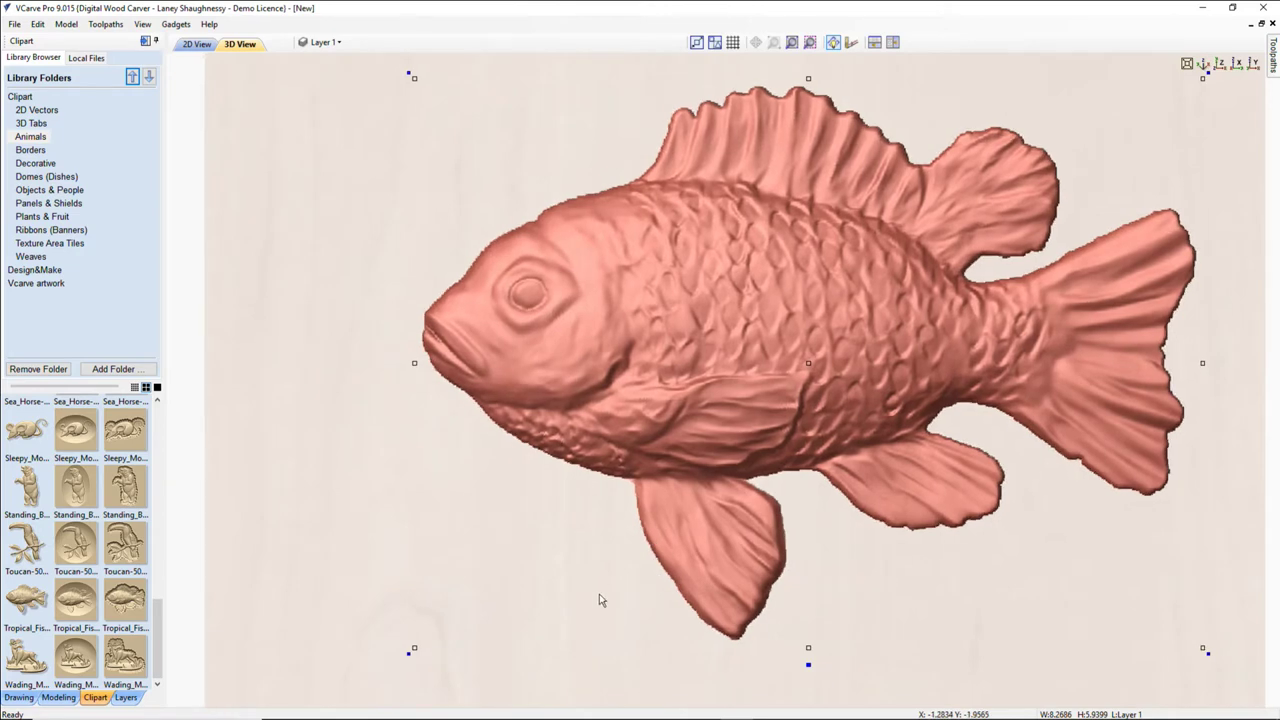
drag(598, 604, 540, 480)
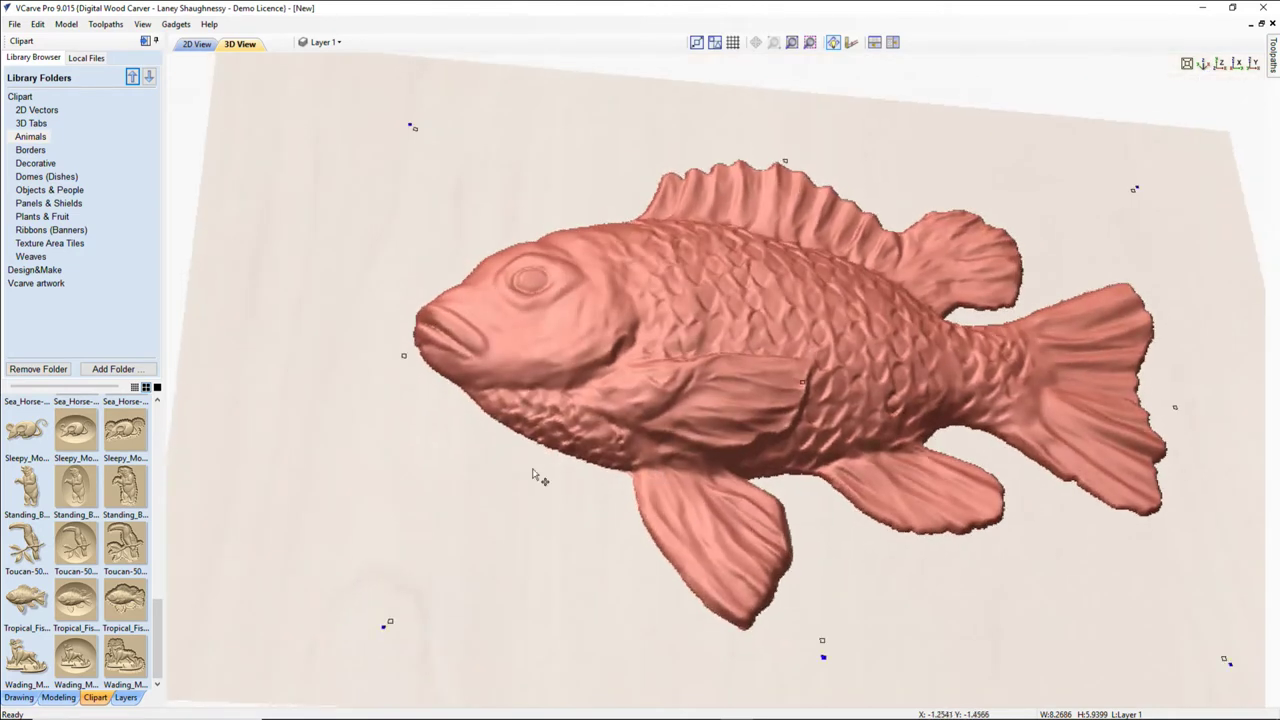
drag(457, 474, 511, 515)
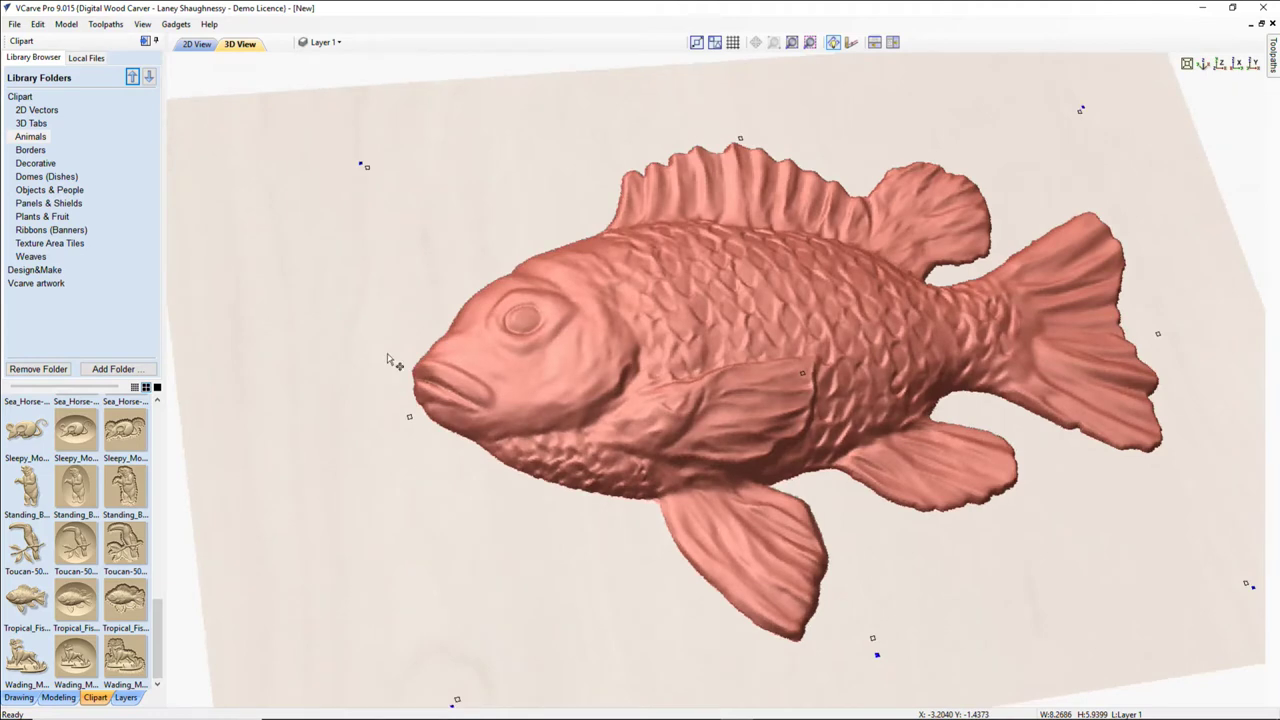
scroll(392, 363, up, 4)
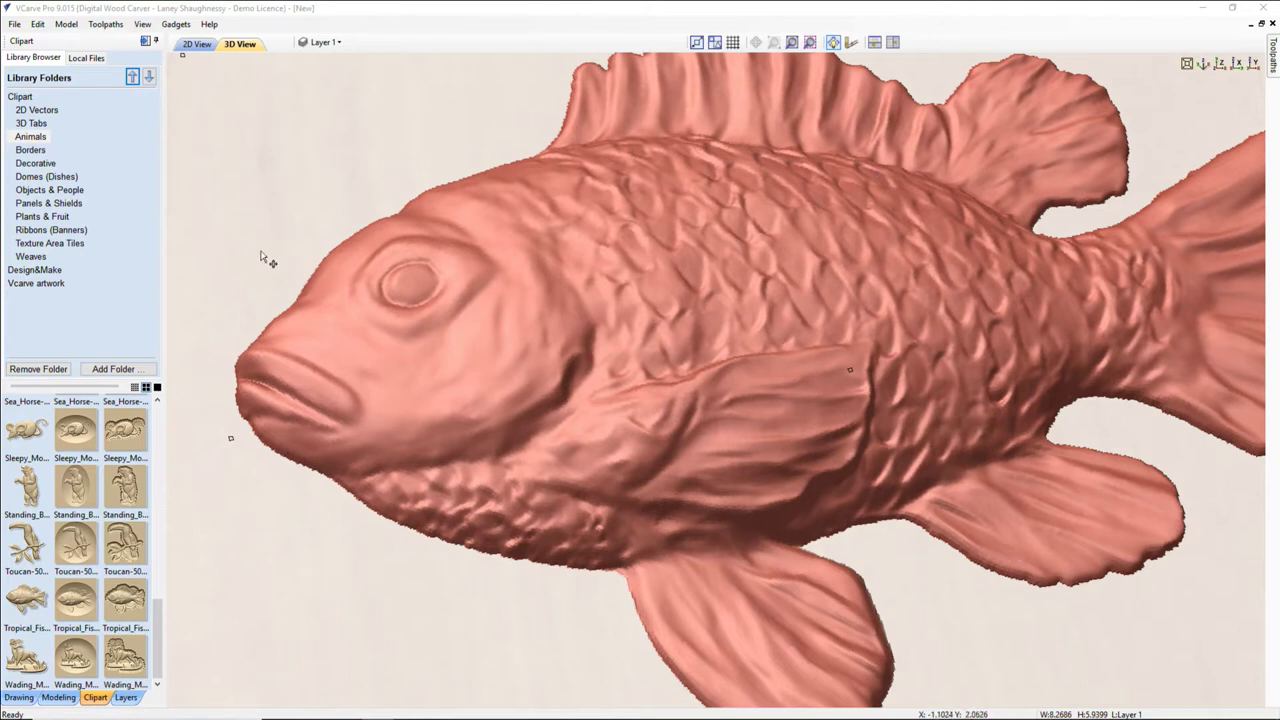
Remove the fish relief and close the job, discarding unsaved changes.
click(534, 418)
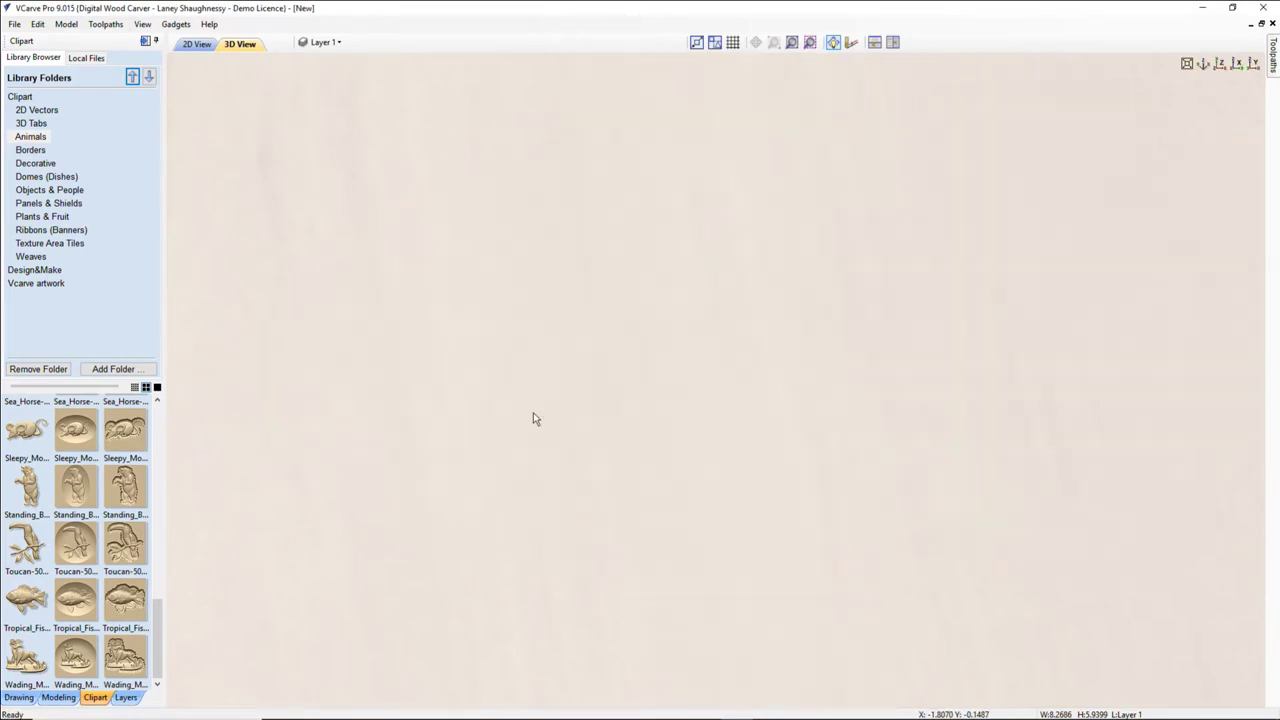
click(14, 24)
mouse_move(37, 24)
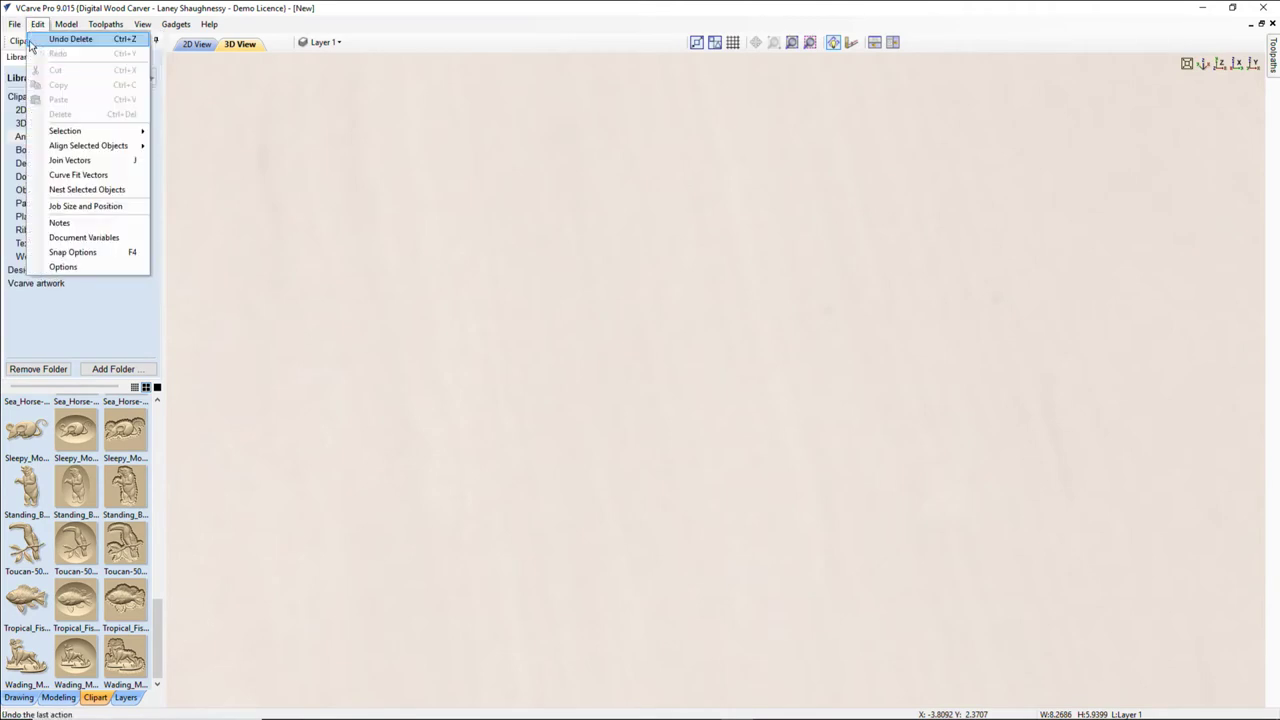
click(32, 67)
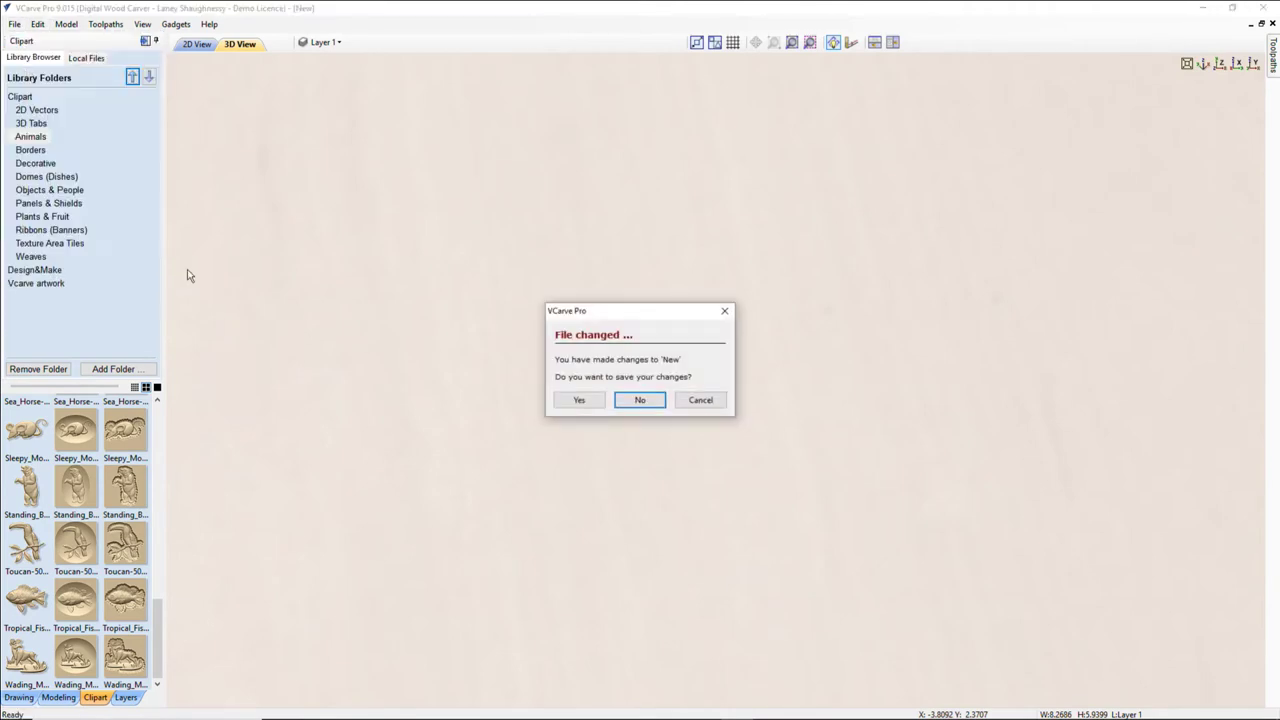
click(652, 404)
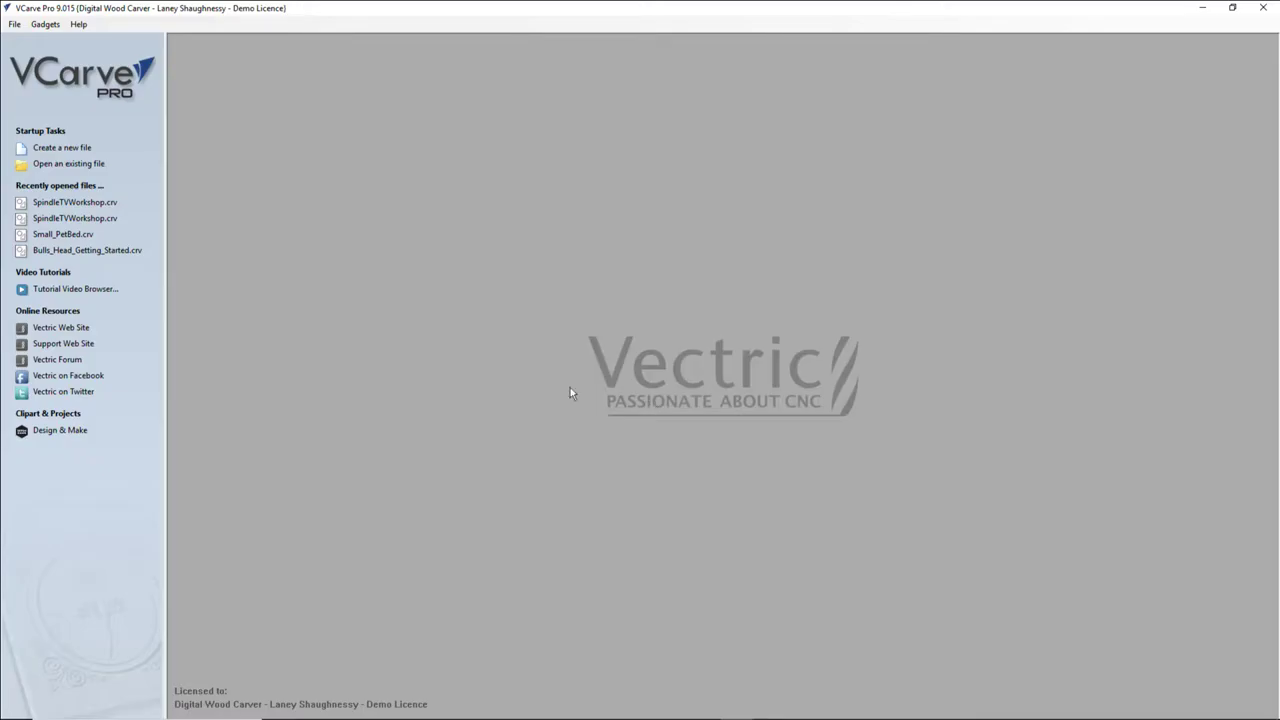
Create a new 12 x 8 x 0.75 inch job at Very High (7 x Slower) modelling resolution.
click(70, 148)
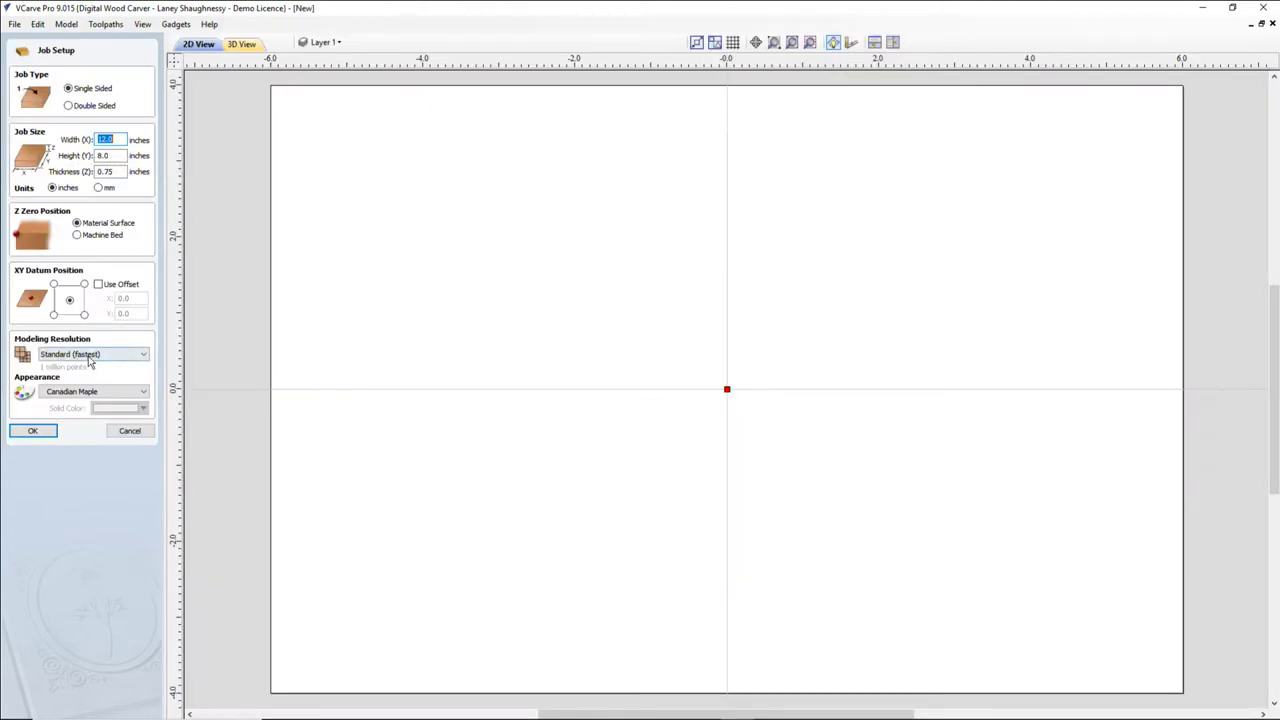
click(88, 358)
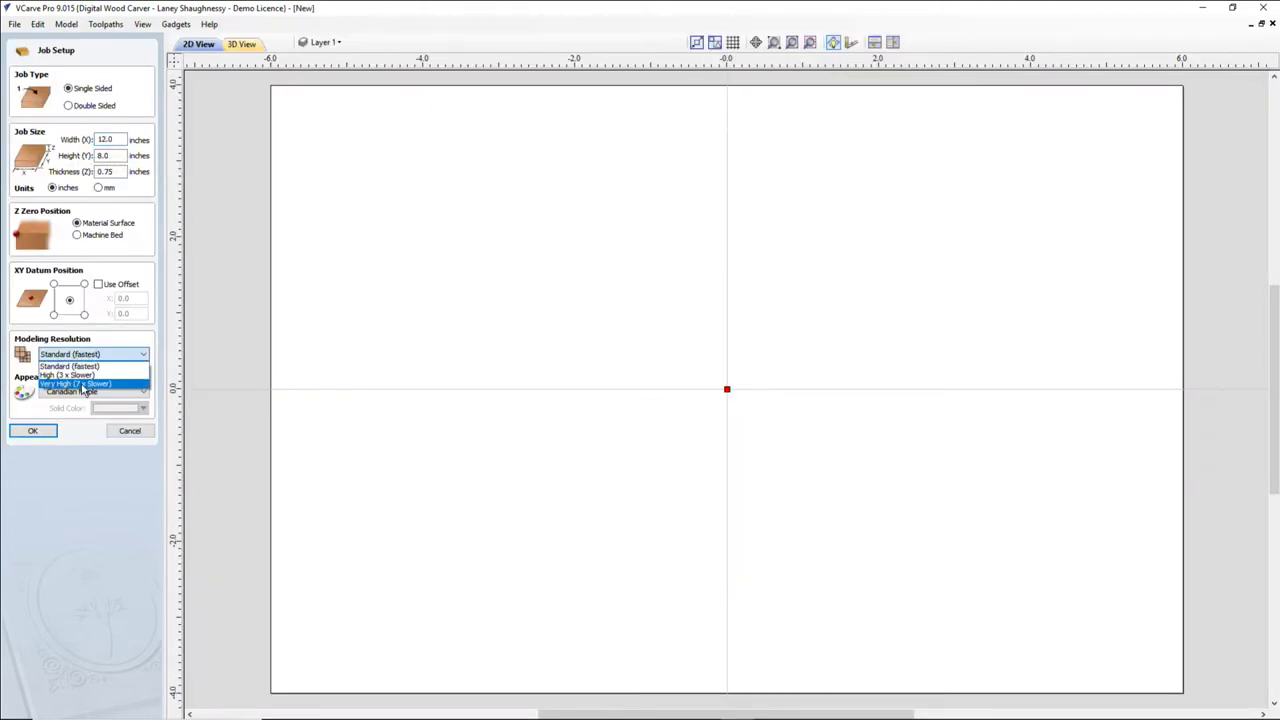
click(84, 386)
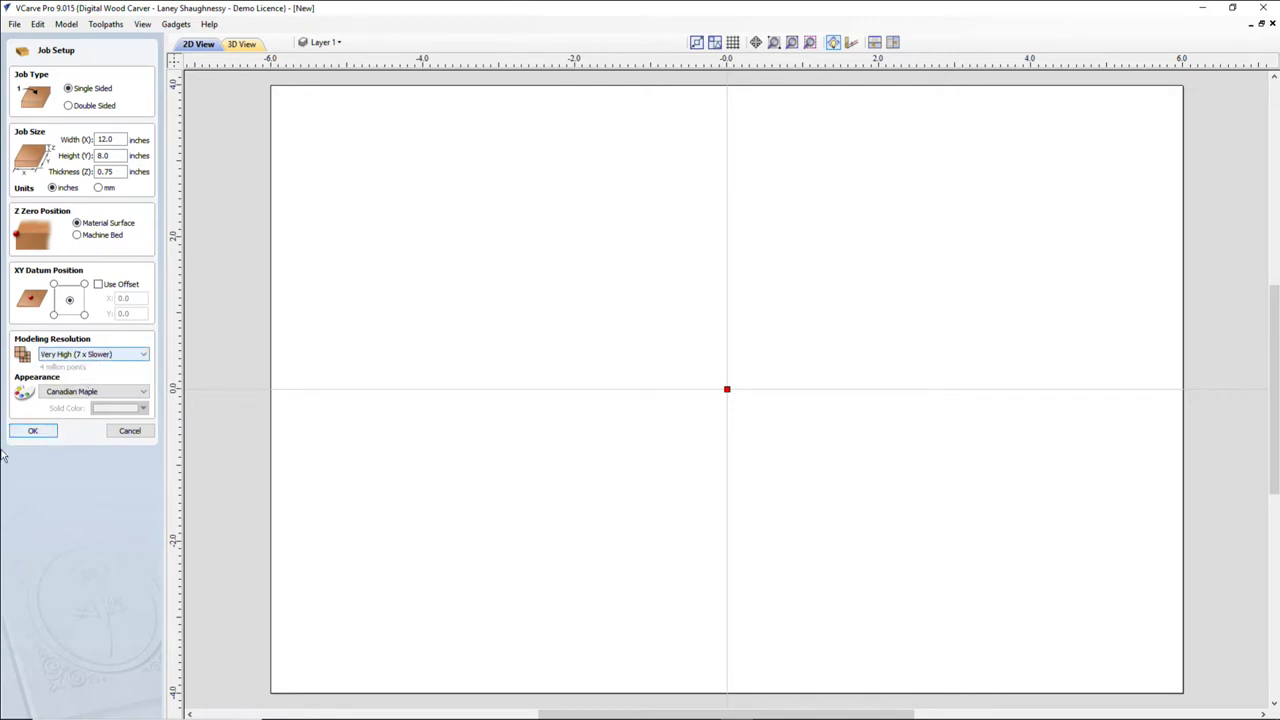
click(33, 431)
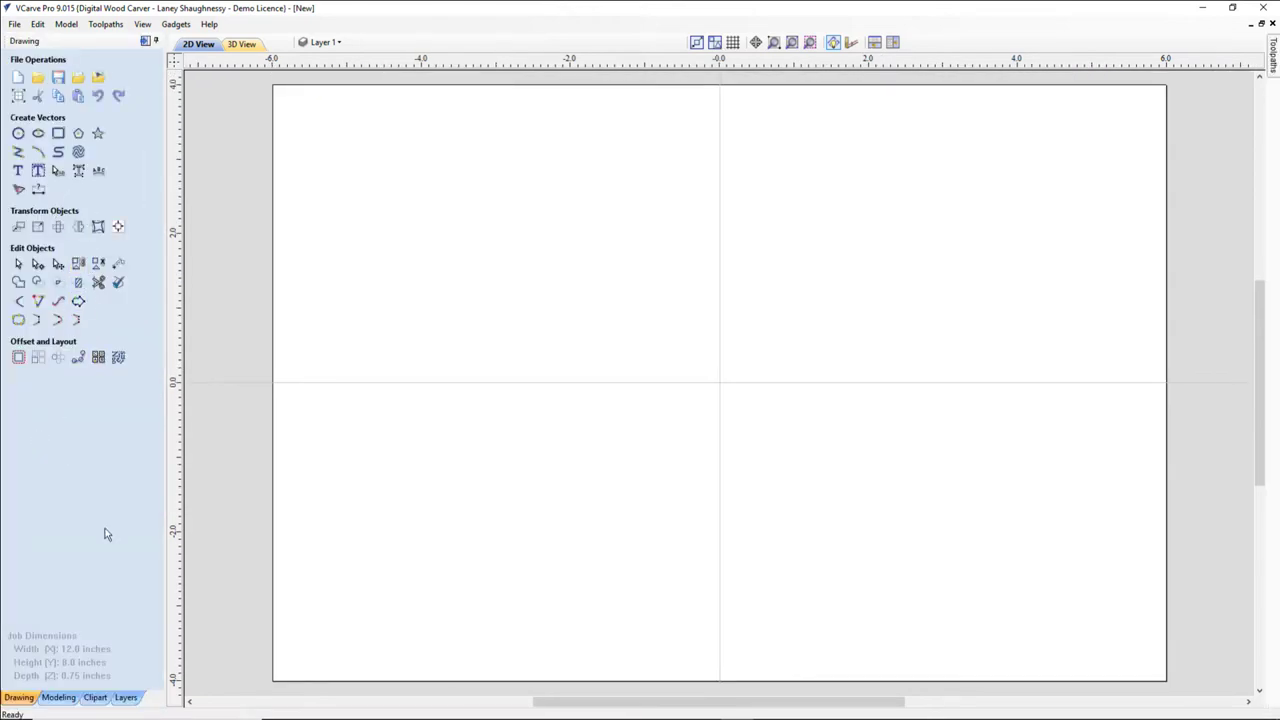
Drop the Tropical Fish clipart onto the job and scale it to about 9.7 x 7.0 inches.
click(95, 697)
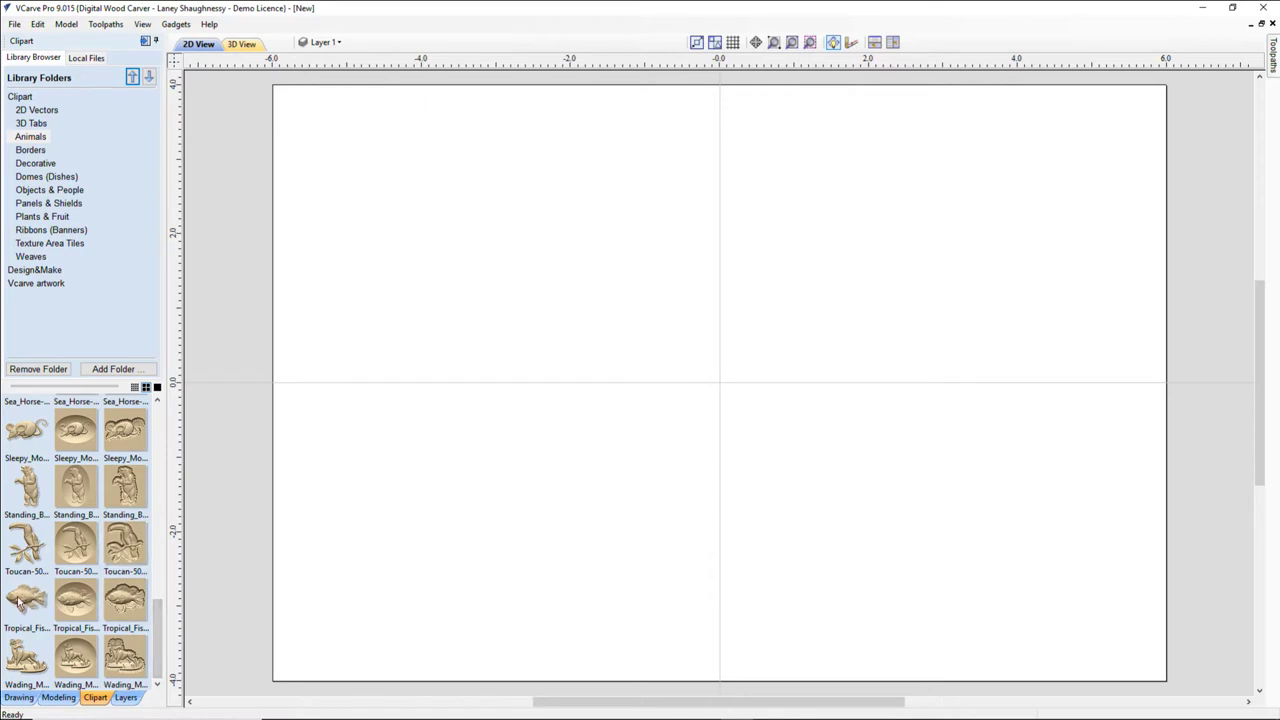
drag(24, 604, 726, 397)
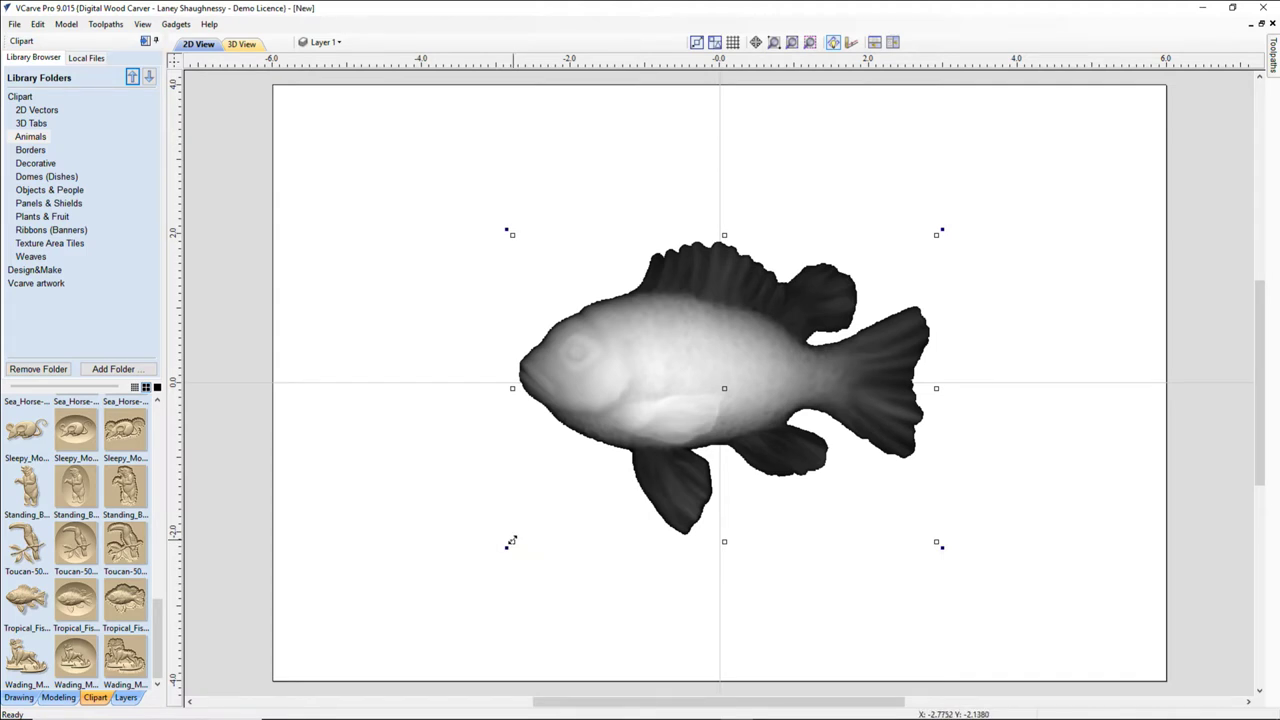
drag(510, 541, 292, 652)
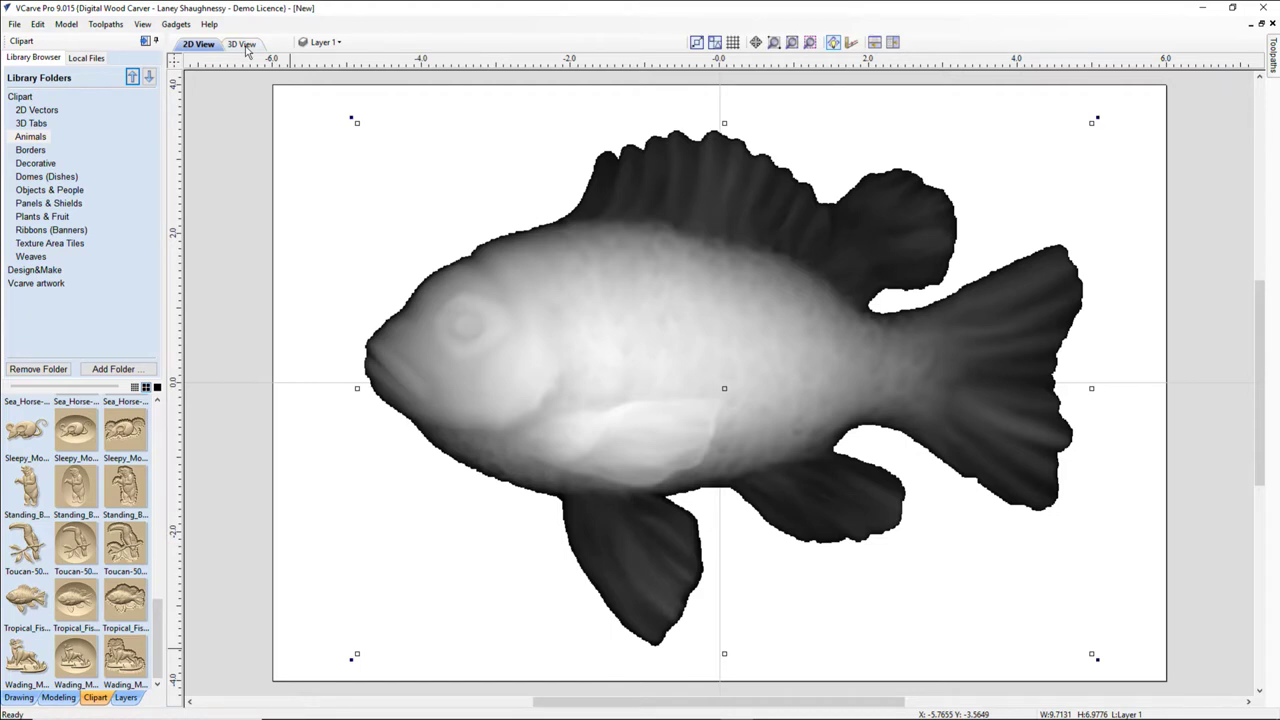
click(241, 44)
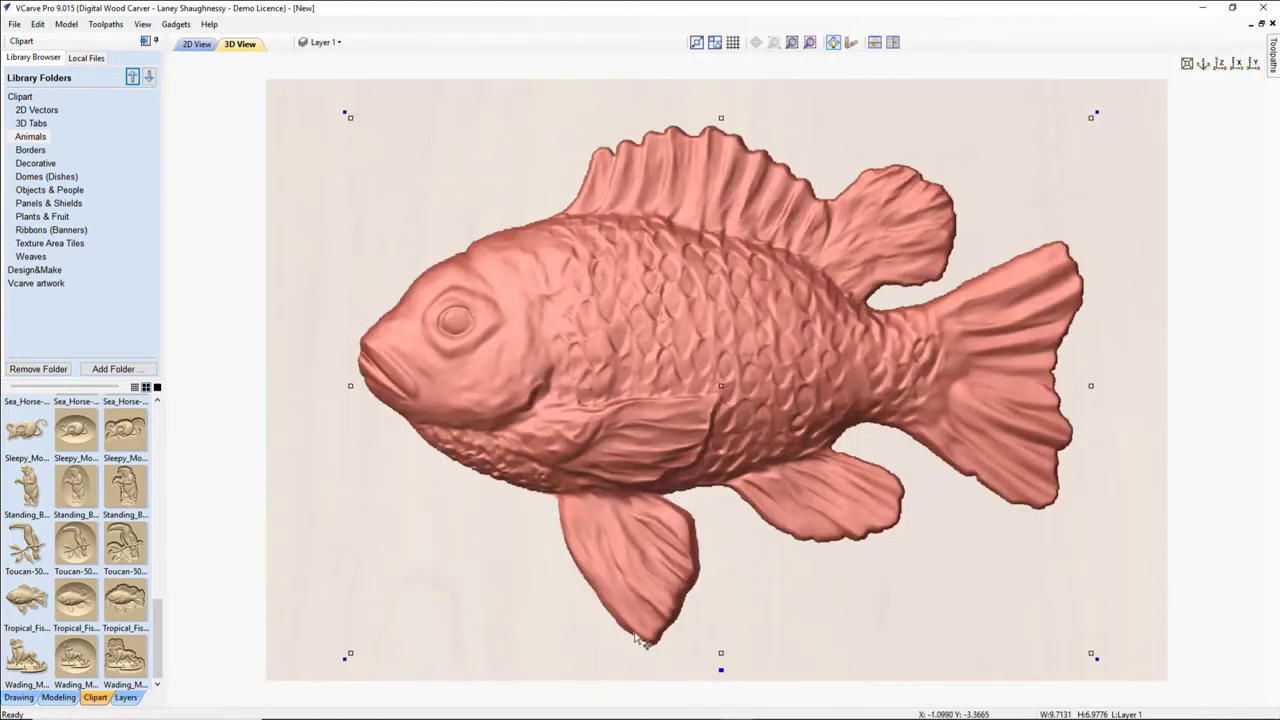
drag(783, 576, 708, 510)
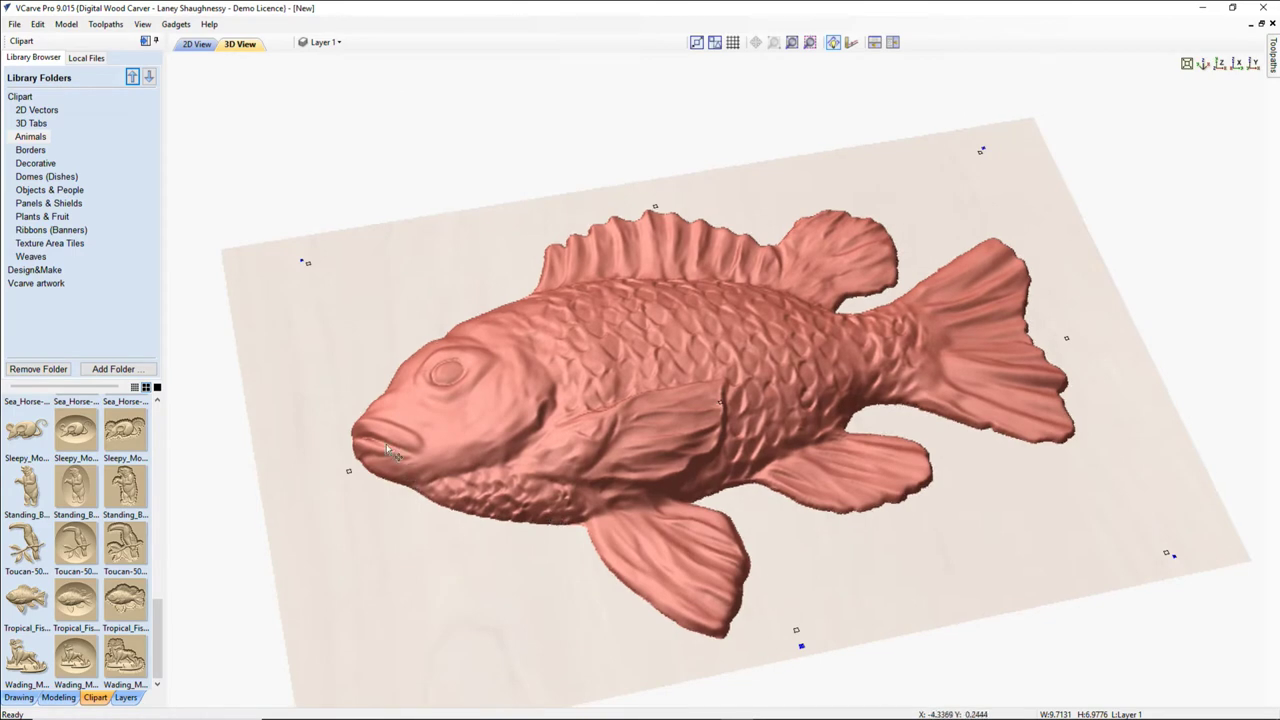
scroll(390, 450, up, 2)
scroll(450, 552, up, 2)
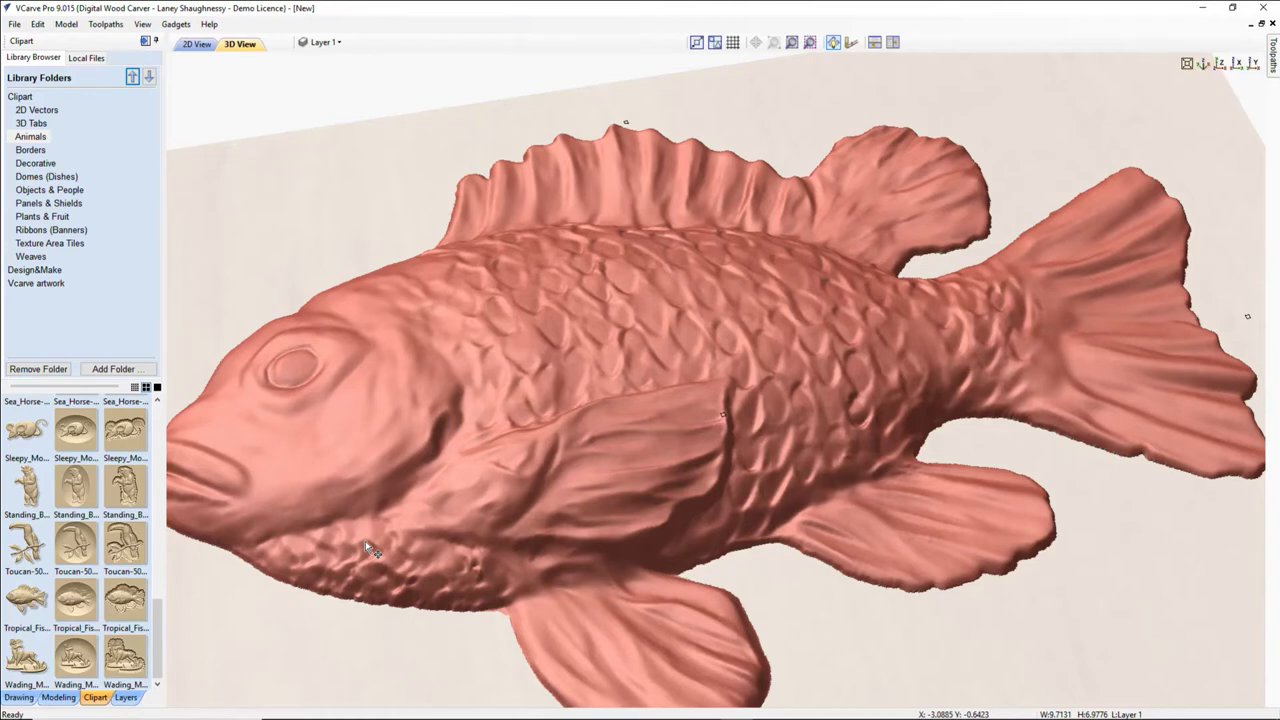
scroll(368, 549, down, 2)
scroll(355, 540, down, 1)
scroll(290, 505, up, 1)
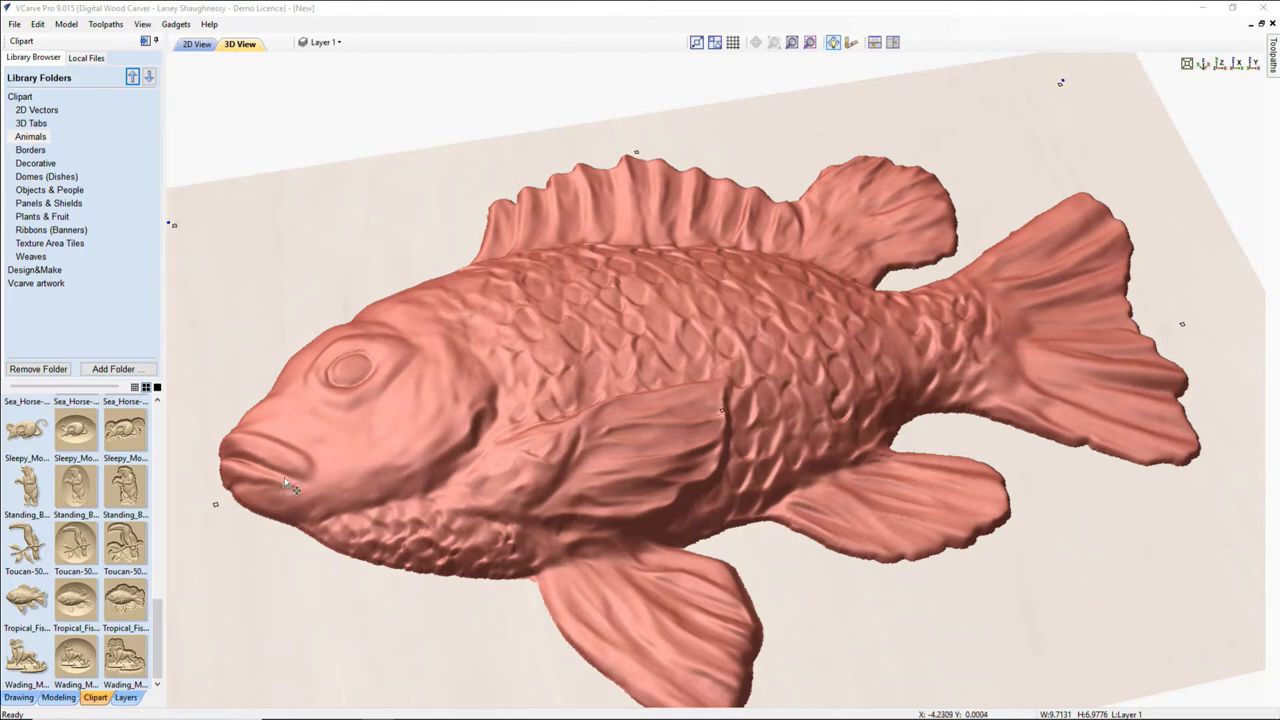
click(627, 442)
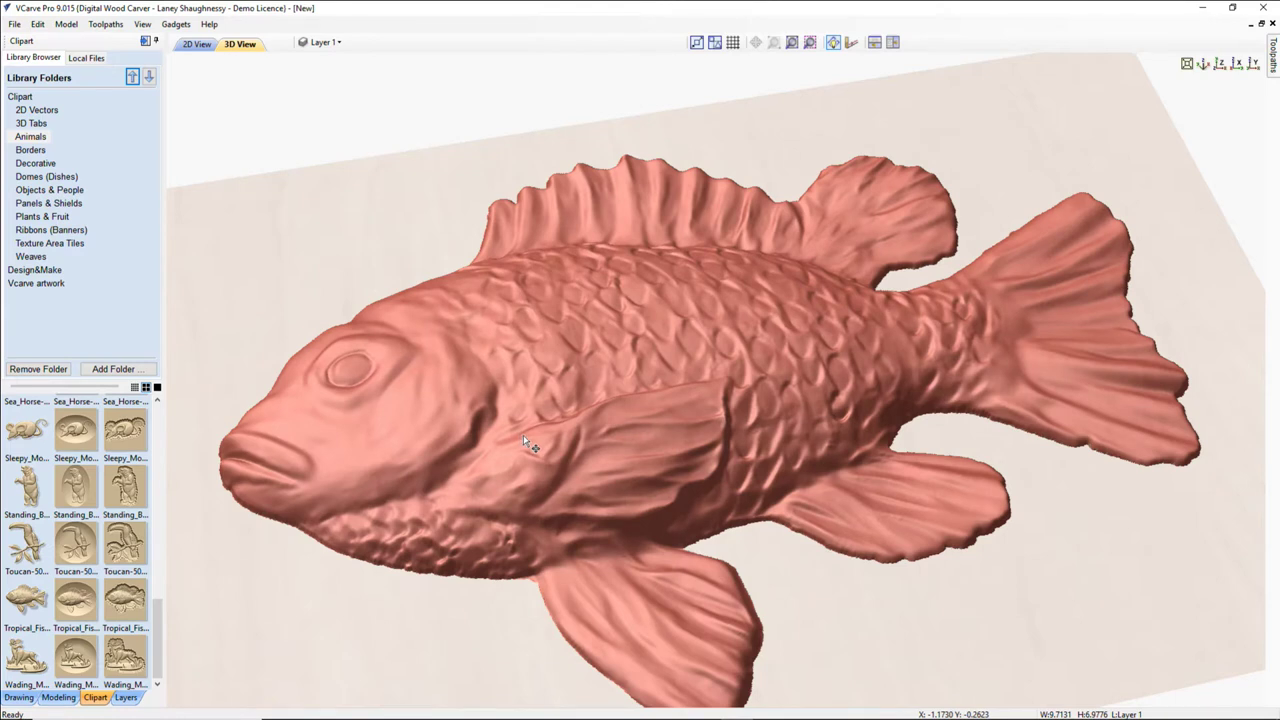
click(470, 410)
Delete the selected fish relief and close the job without saving.
key(Delete)
click(16, 24)
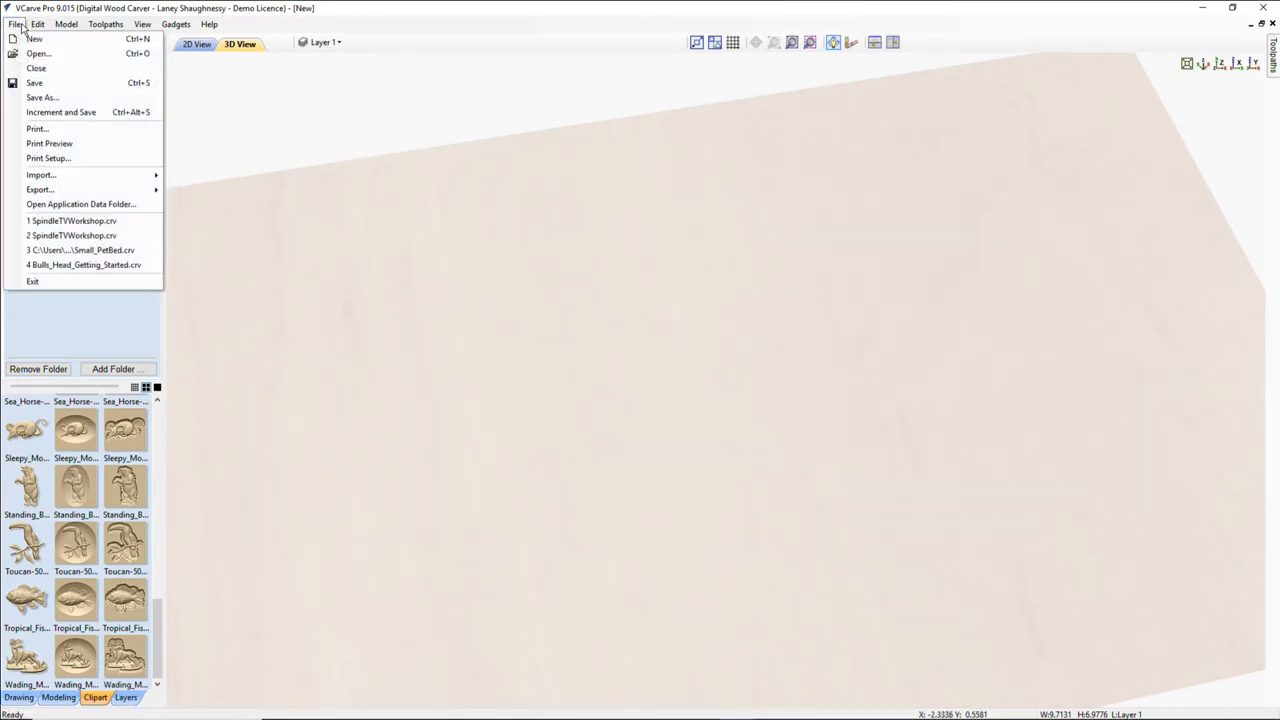
click(20, 68)
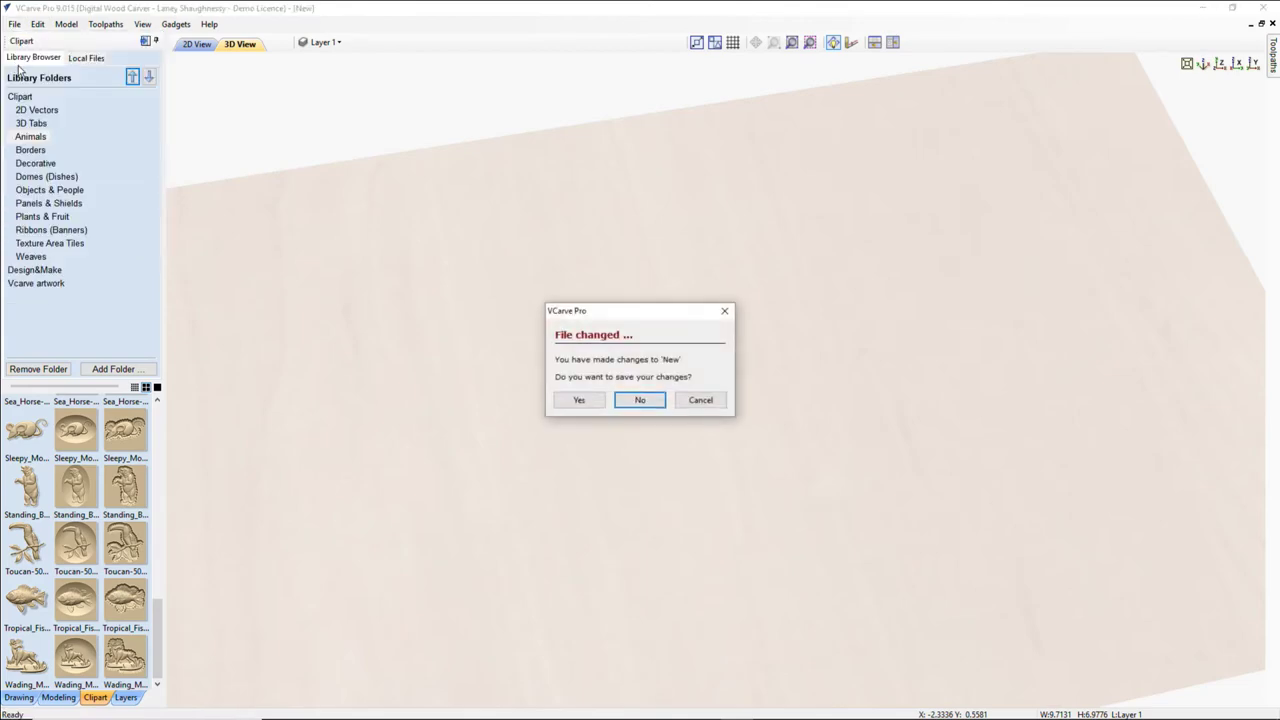
click(637, 402)
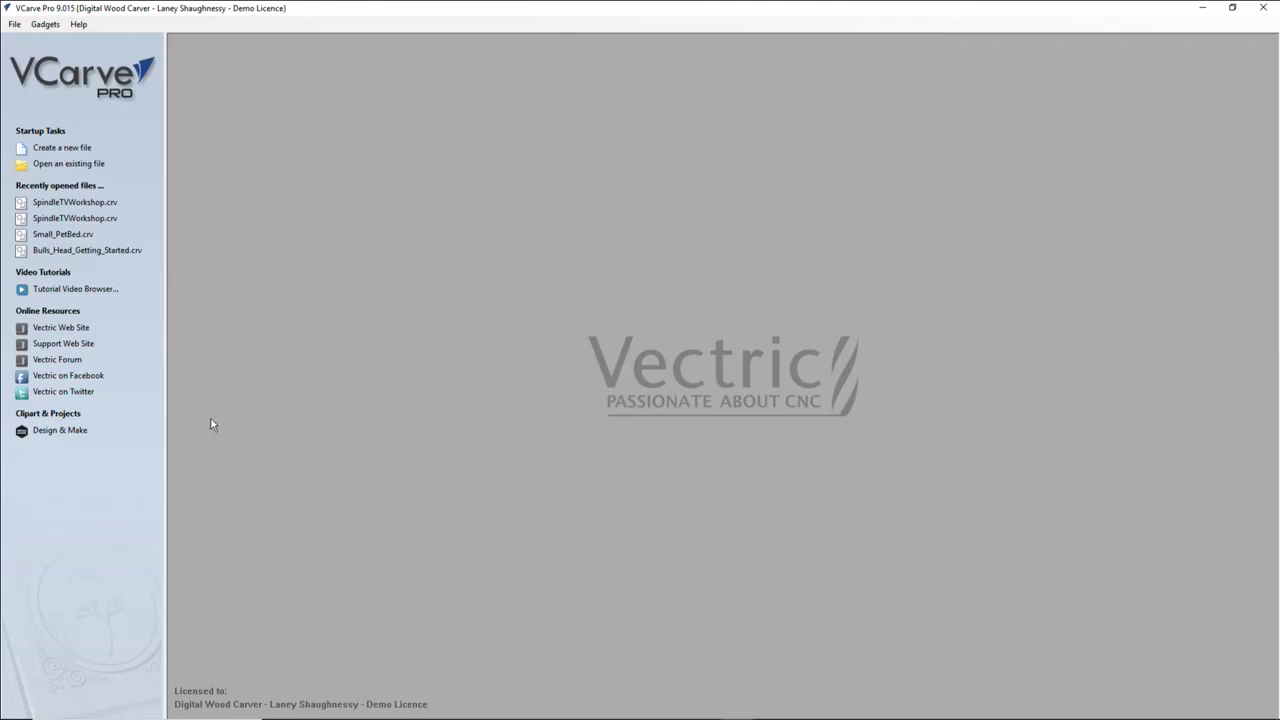
Create a new 12 x 8 x 0.75 inch job at Maximum (50 x Slower) modelling resolution.
click(77, 151)
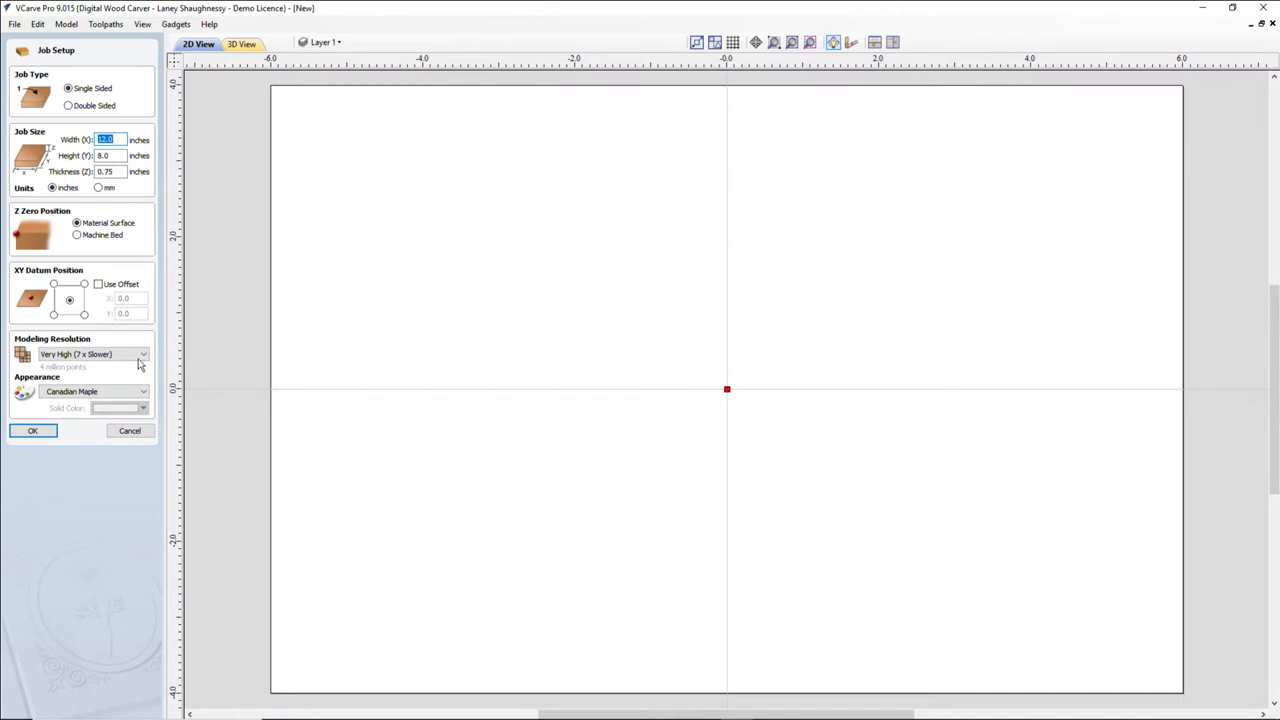
click(140, 356)
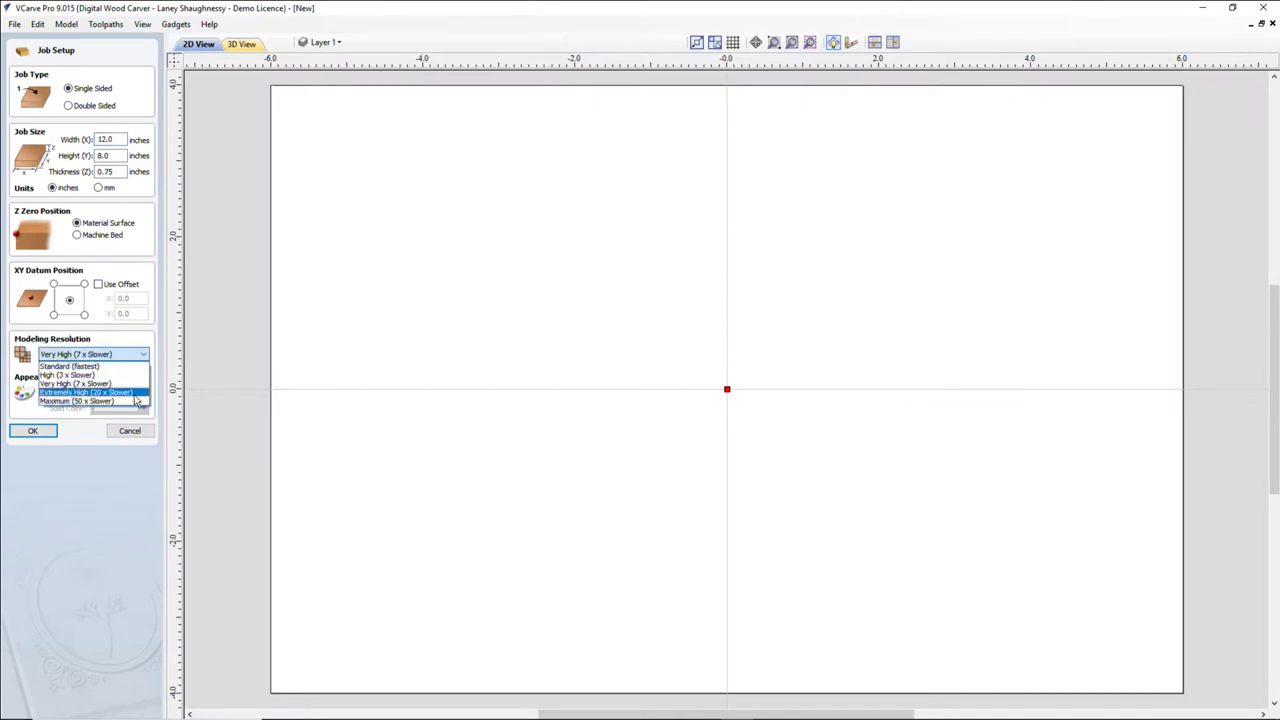
click(66, 401)
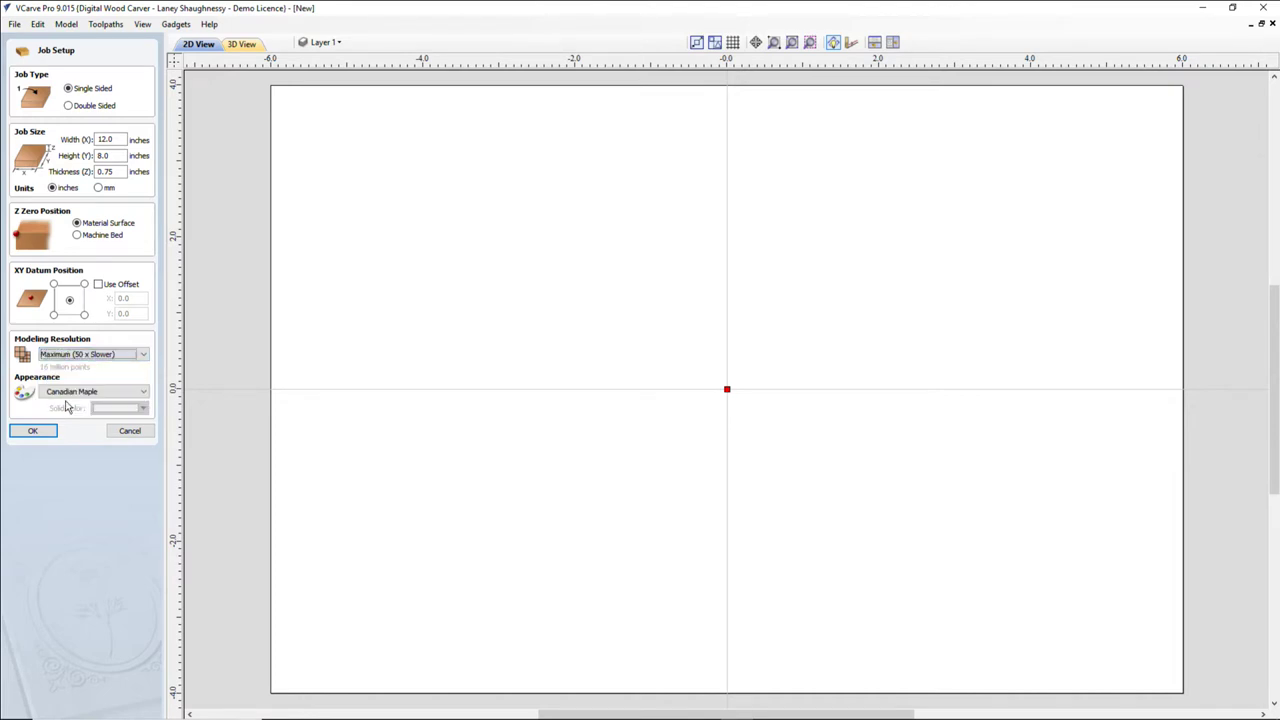
click(33, 432)
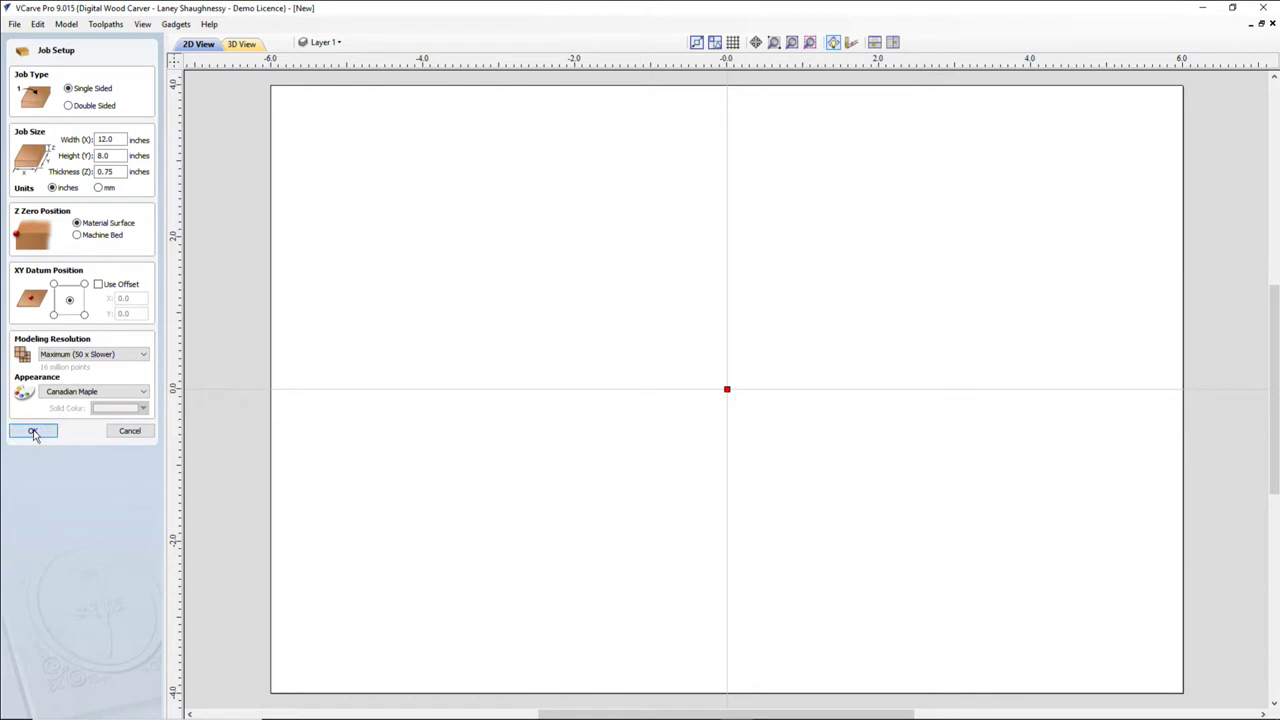
Preview the blank board in 3D, then drop the Tropical Fish clipart onto it.
click(245, 46)
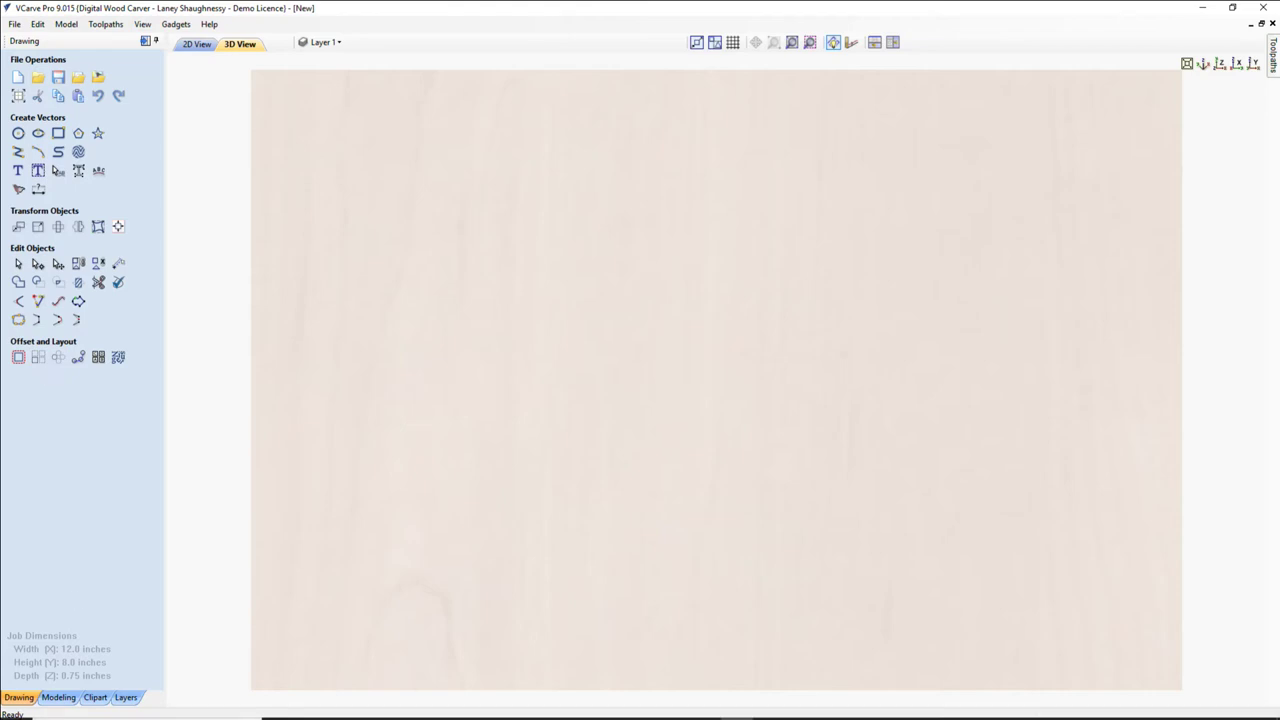
click(96, 697)
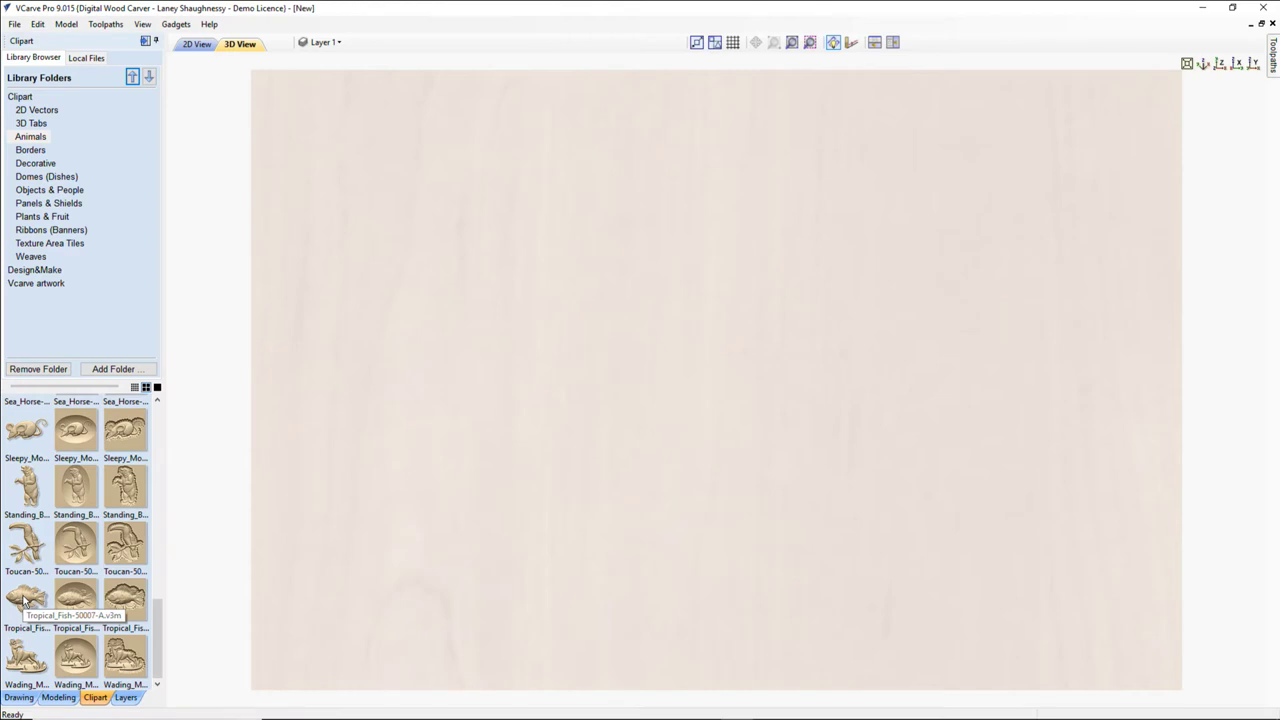
drag(24, 600, 197, 50)
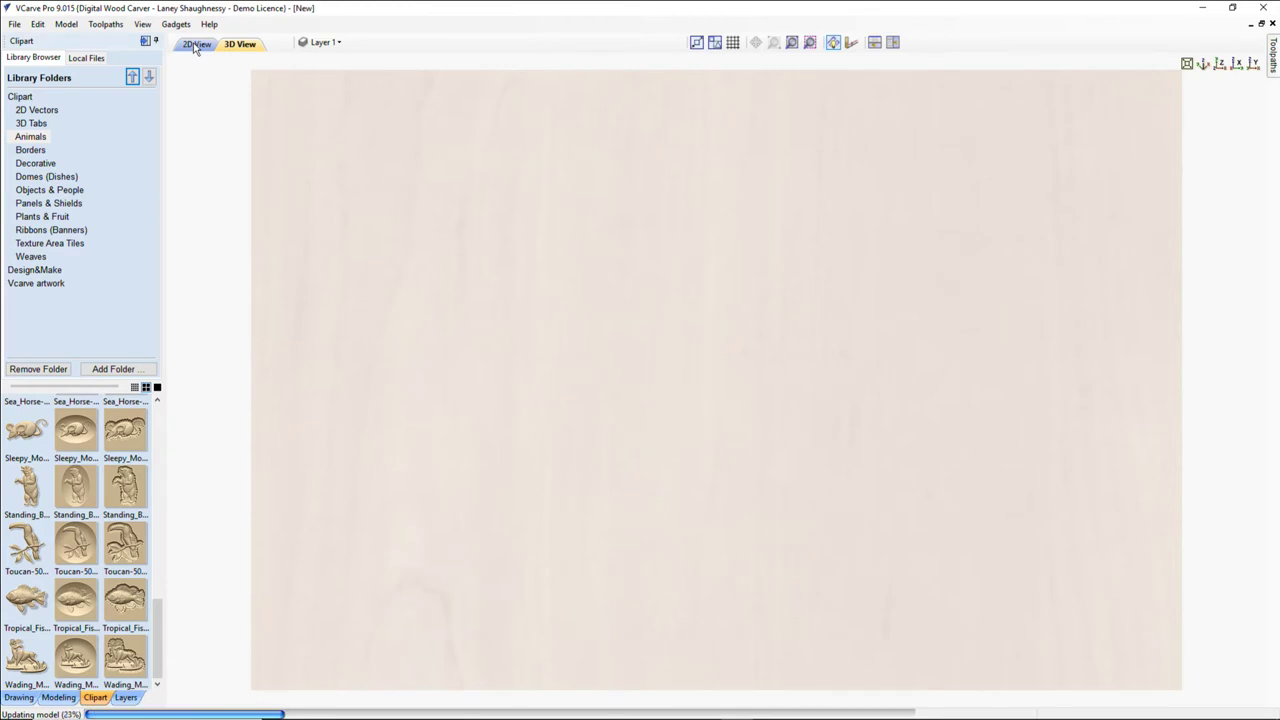
In 2D View, scale the fish relief up to about 9.6 x 6.9 inches.
click(196, 45)
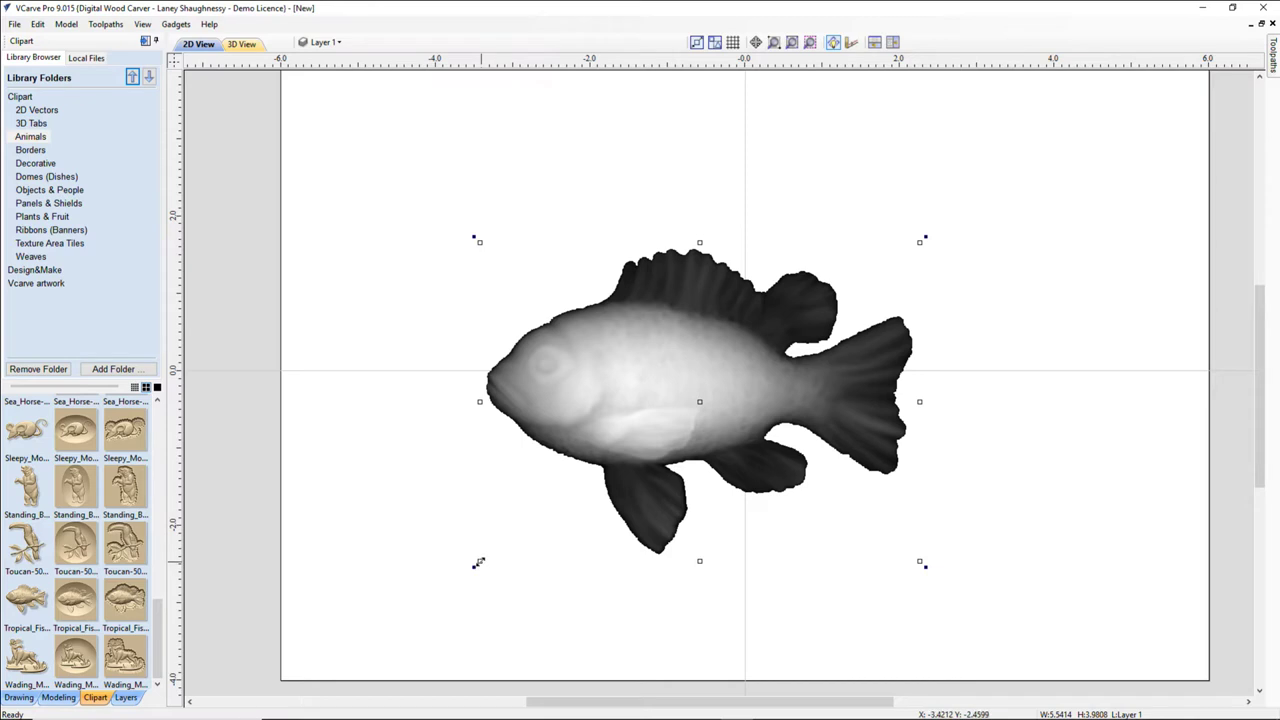
drag(478, 563, 306, 671)
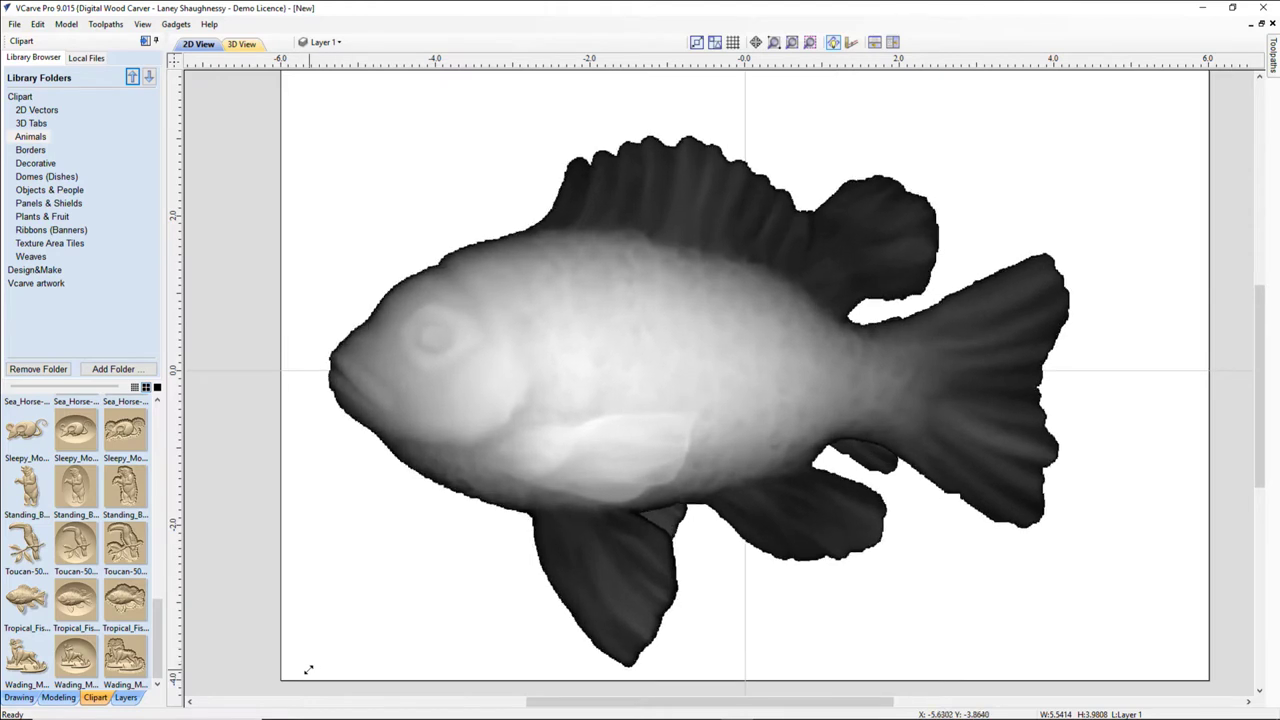
click(242, 50)
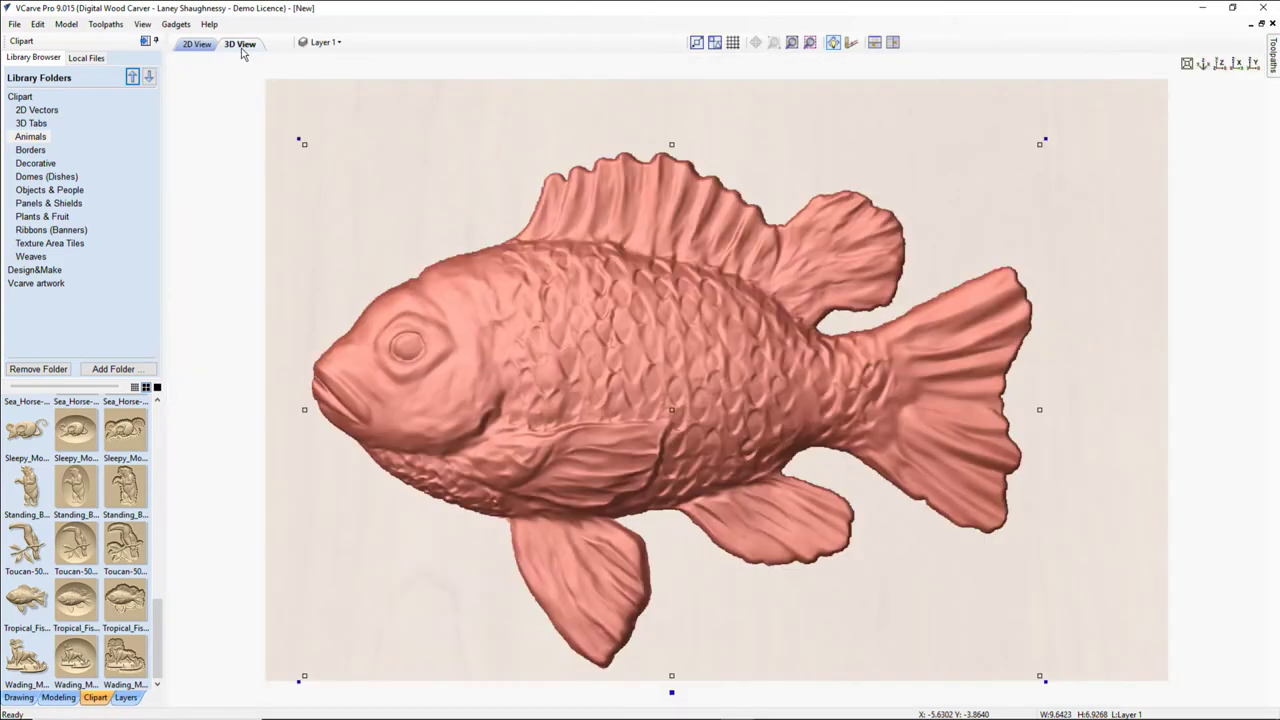
drag(435, 580, 441, 519)
click(458, 530)
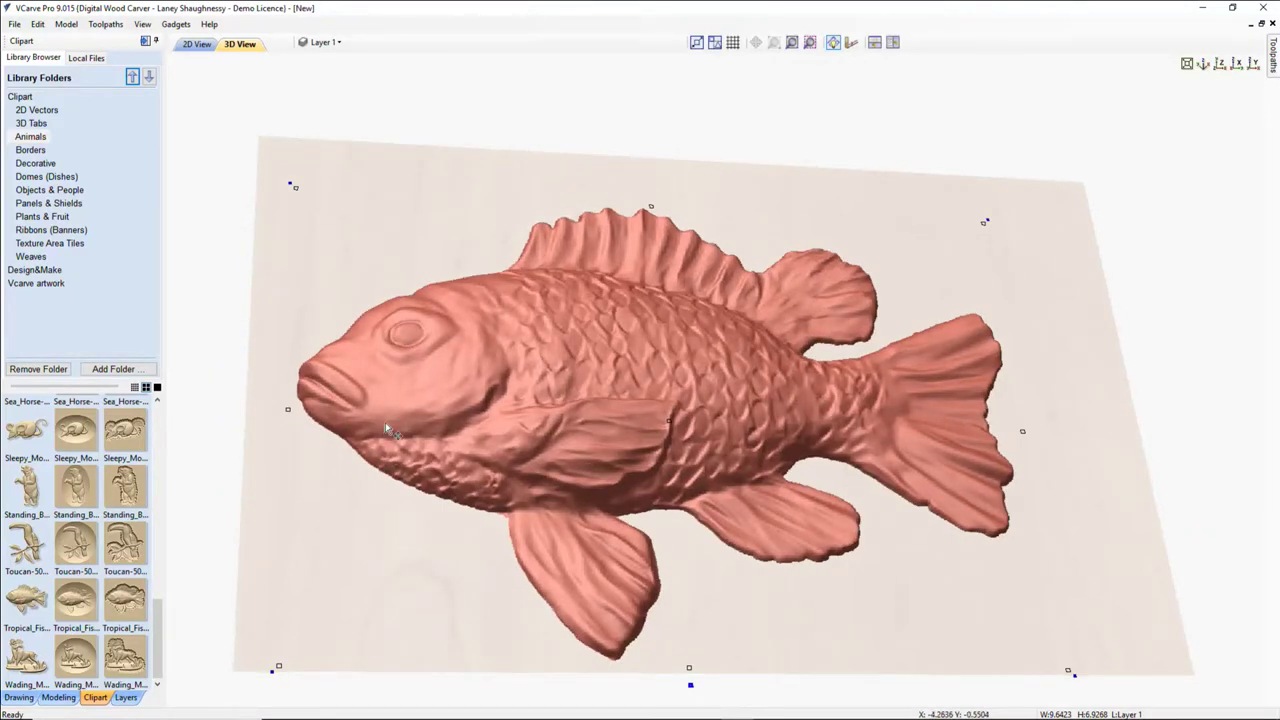
scroll(388, 430, up, 2)
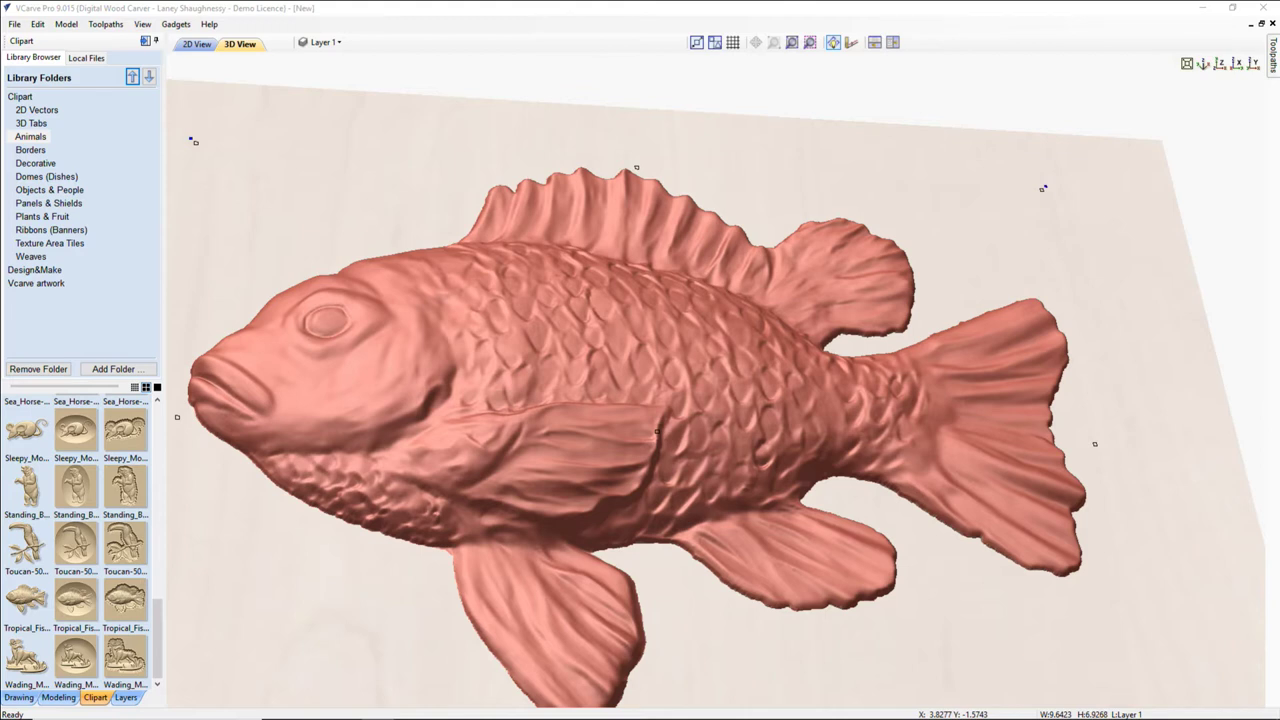
Enlarge the fish relief to about 10.67 x 7.66 inches and centre it with F9.
click(189, 46)
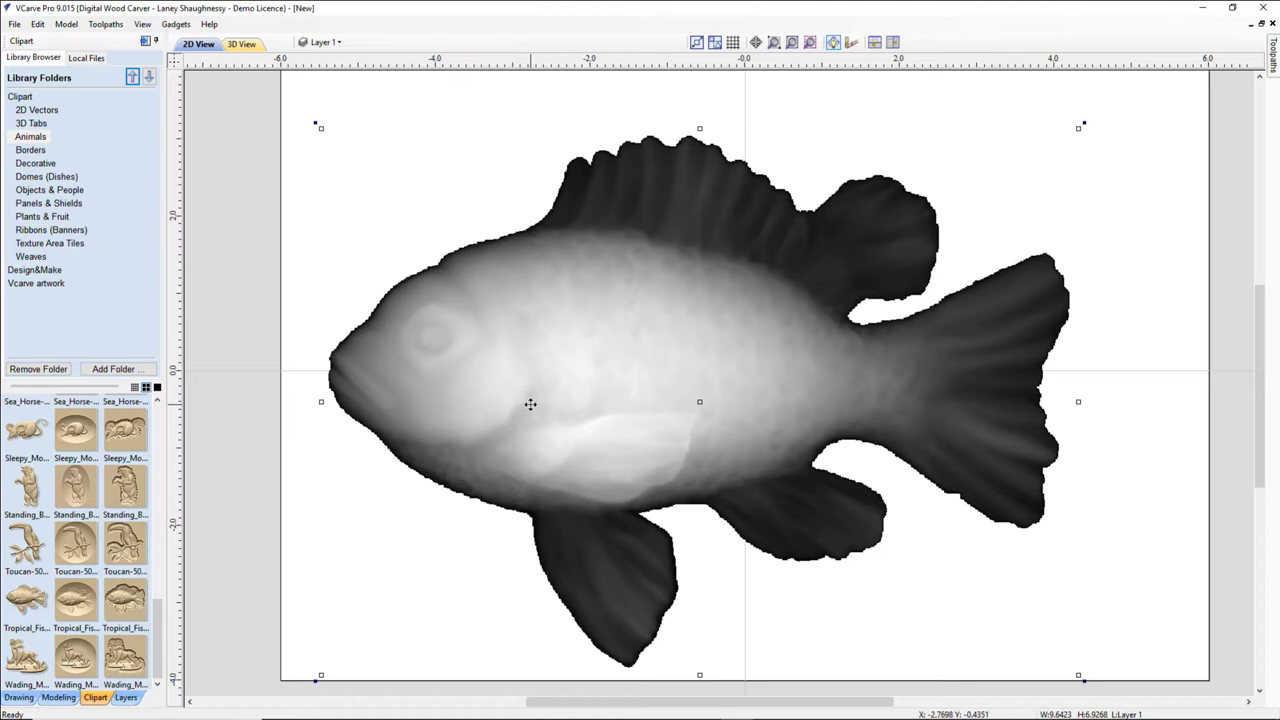
click(791, 42)
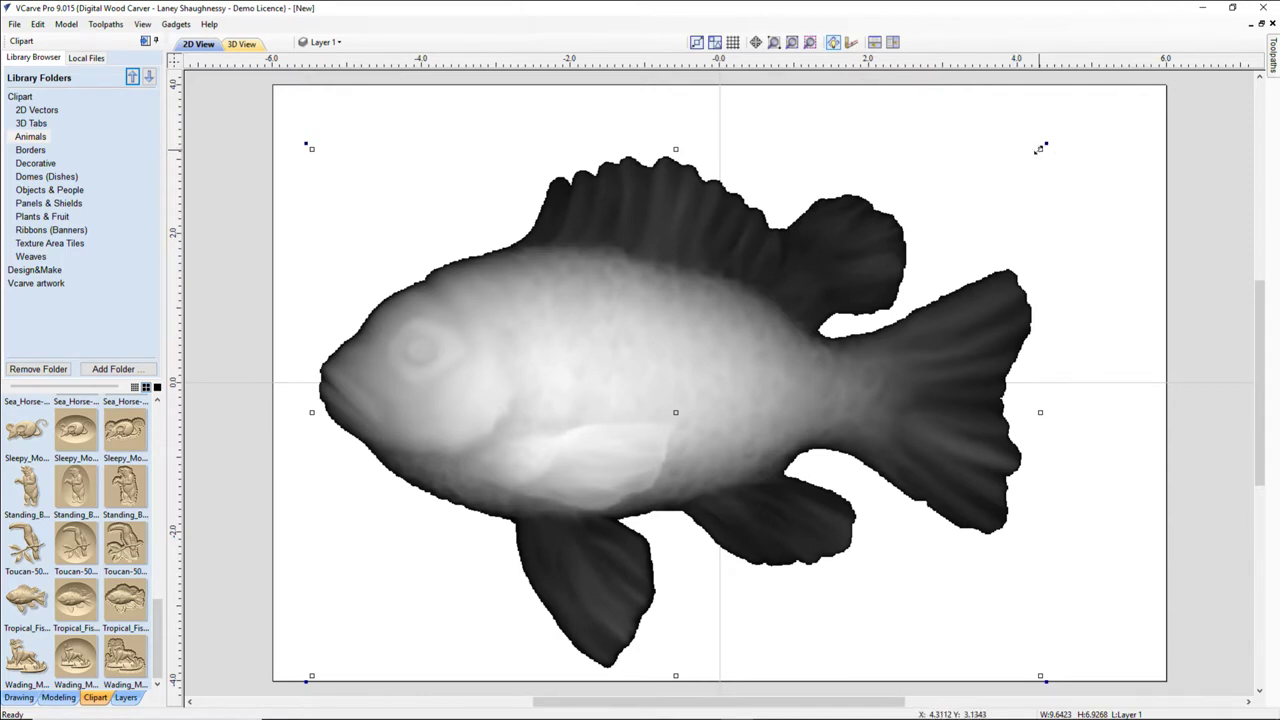
drag(1040, 148, 1077, 126)
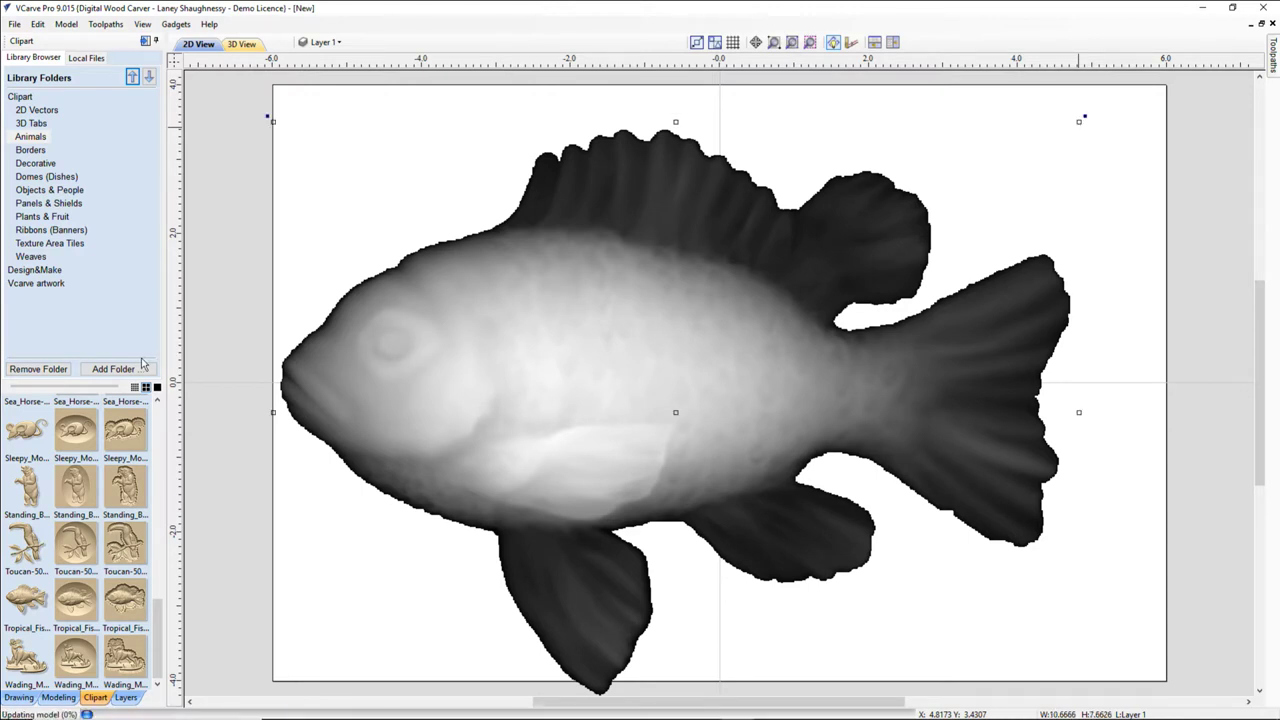
key(F9)
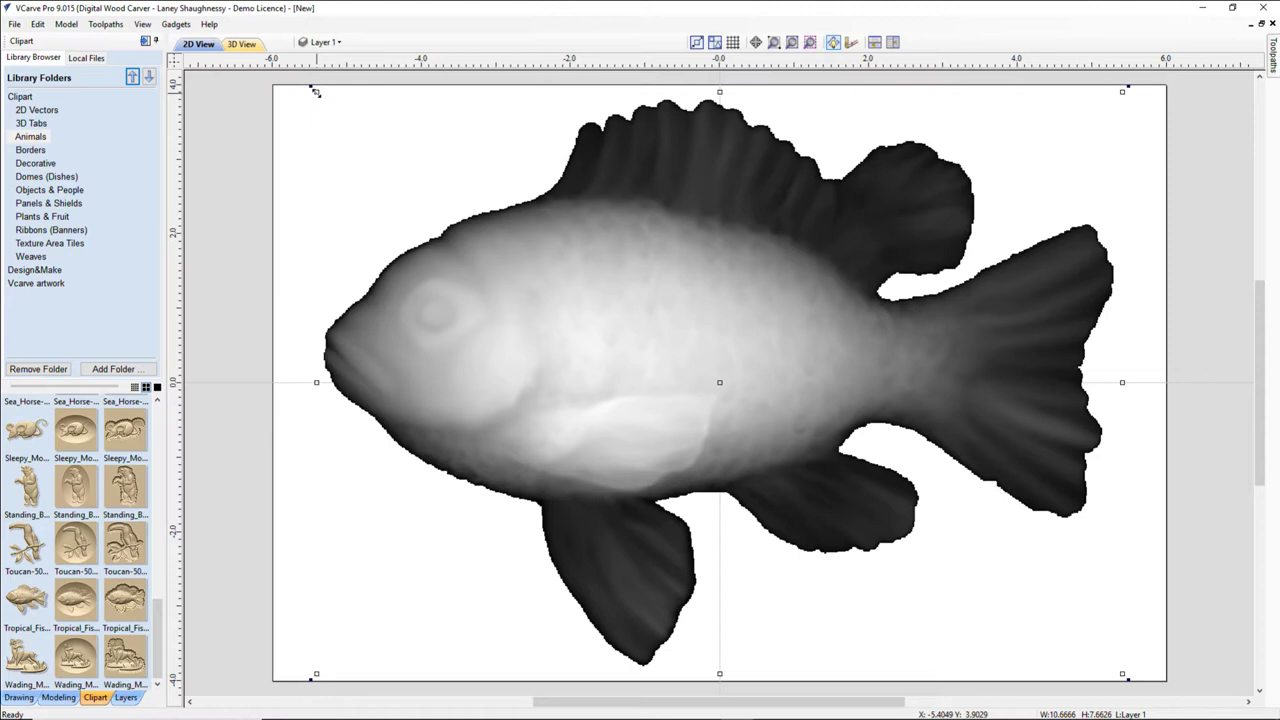
Resize the fish from its corner handles to about 10.82 x 7.77 inches, nearly filling the sheet.
drag(315, 92, 792, 569)
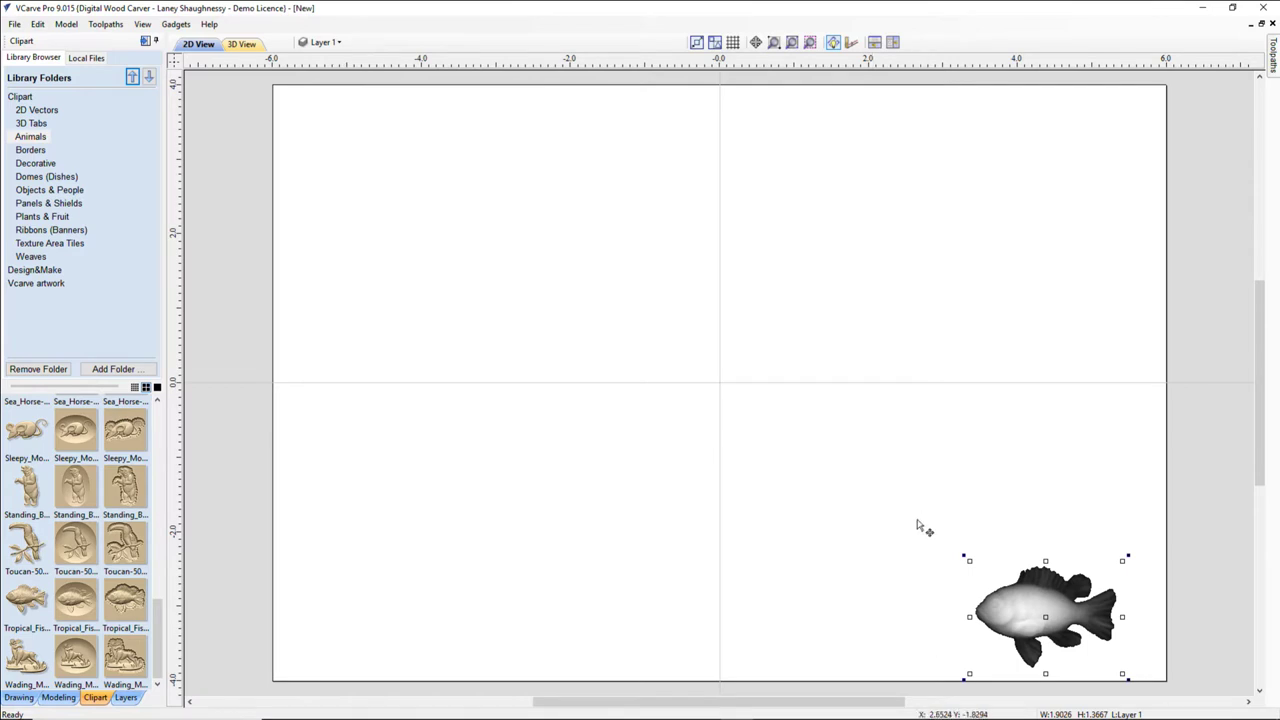
drag(966, 558, 977, 577)
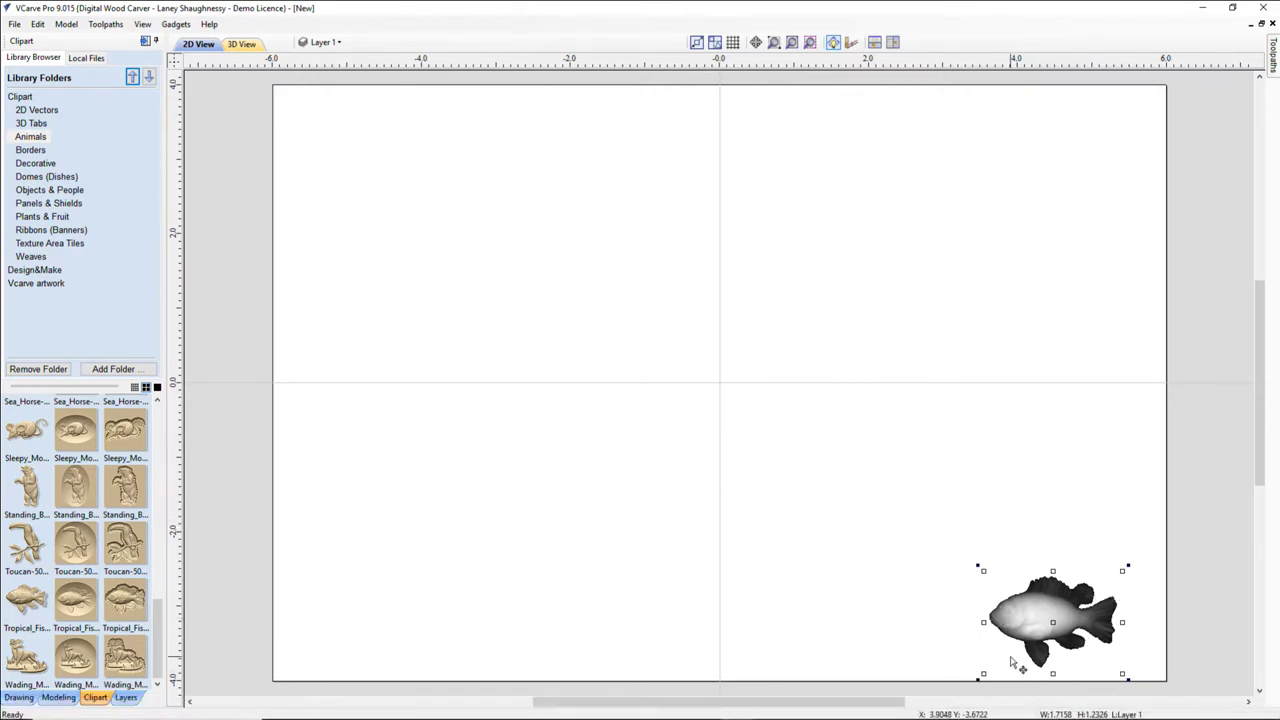
drag(983, 569, 405, 94)
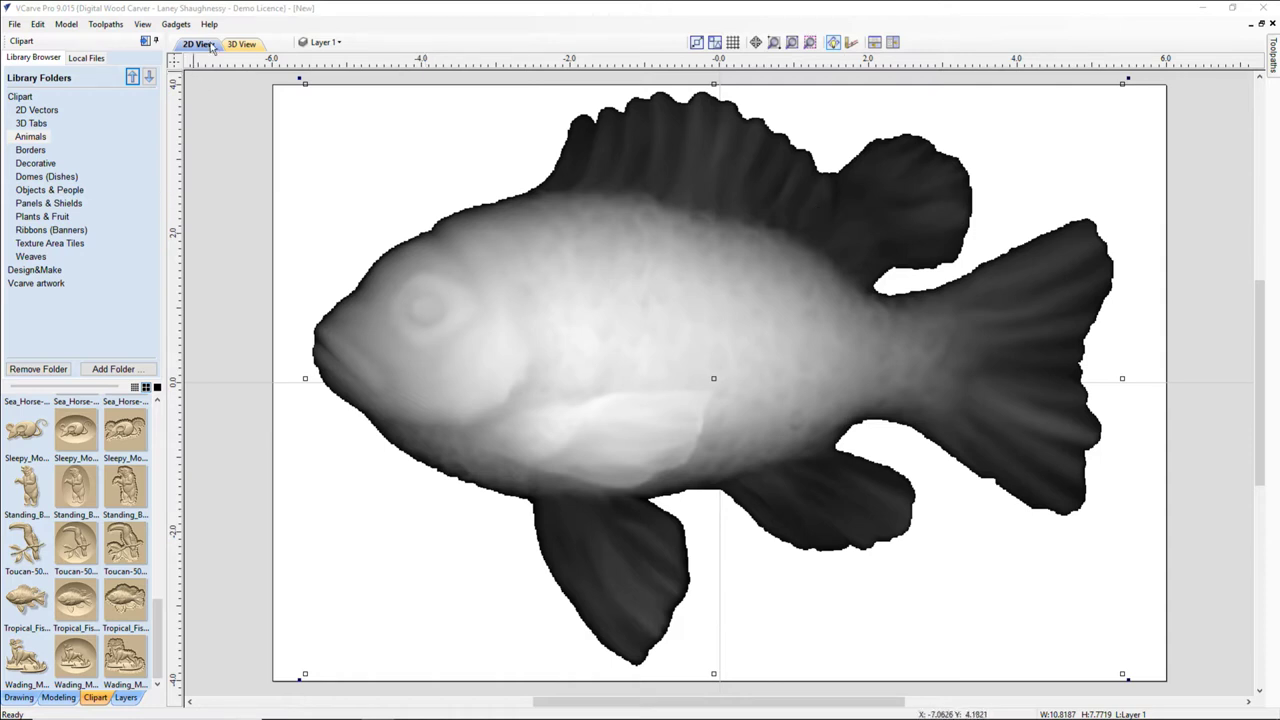
Switch to the 3D view and recalculate the fish relief model.
click(241, 45)
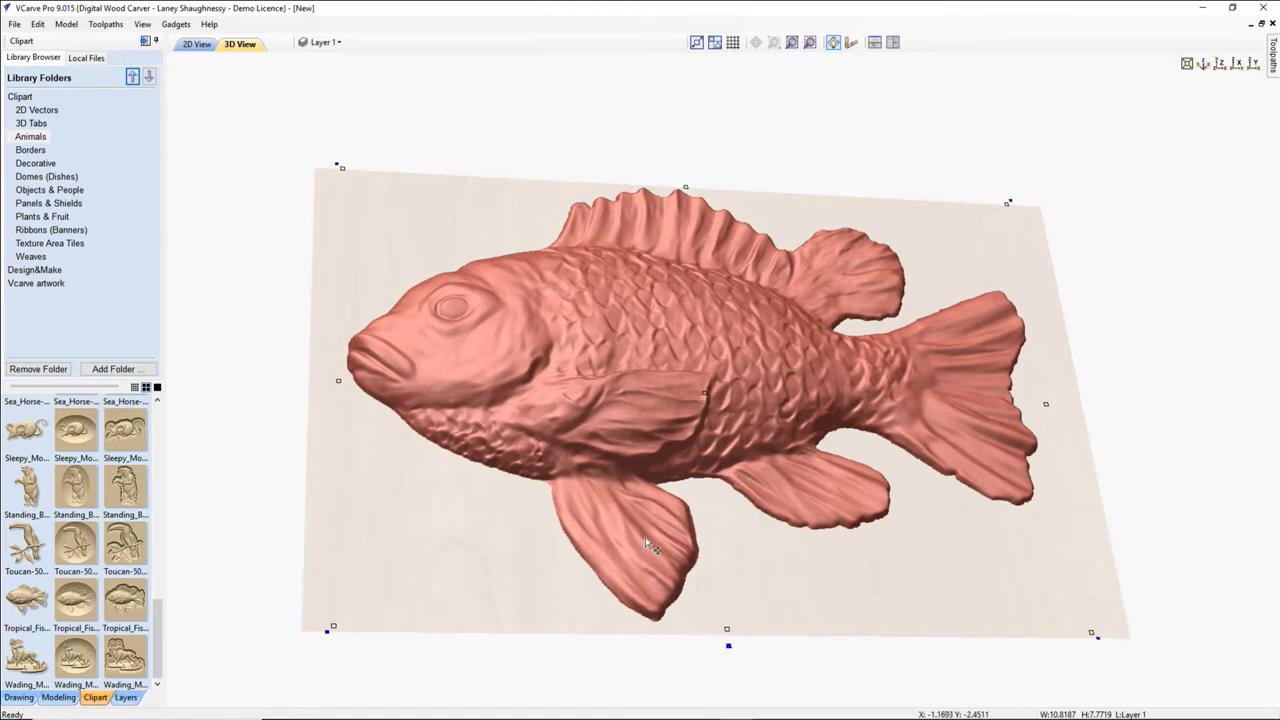
click(652, 425)
Delete the fish relief and place a Decorative Circle from the Decorative clipart onto the board.
key(Delete)
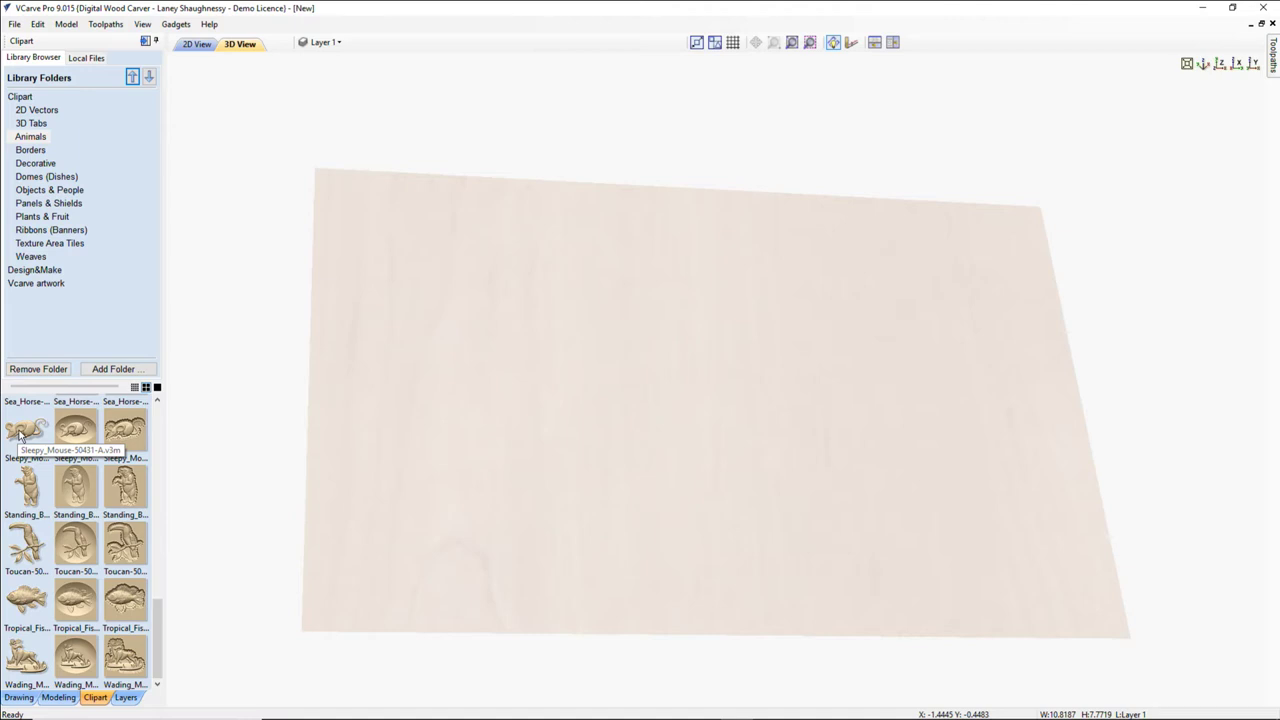
scroll(128, 546, up, 10)
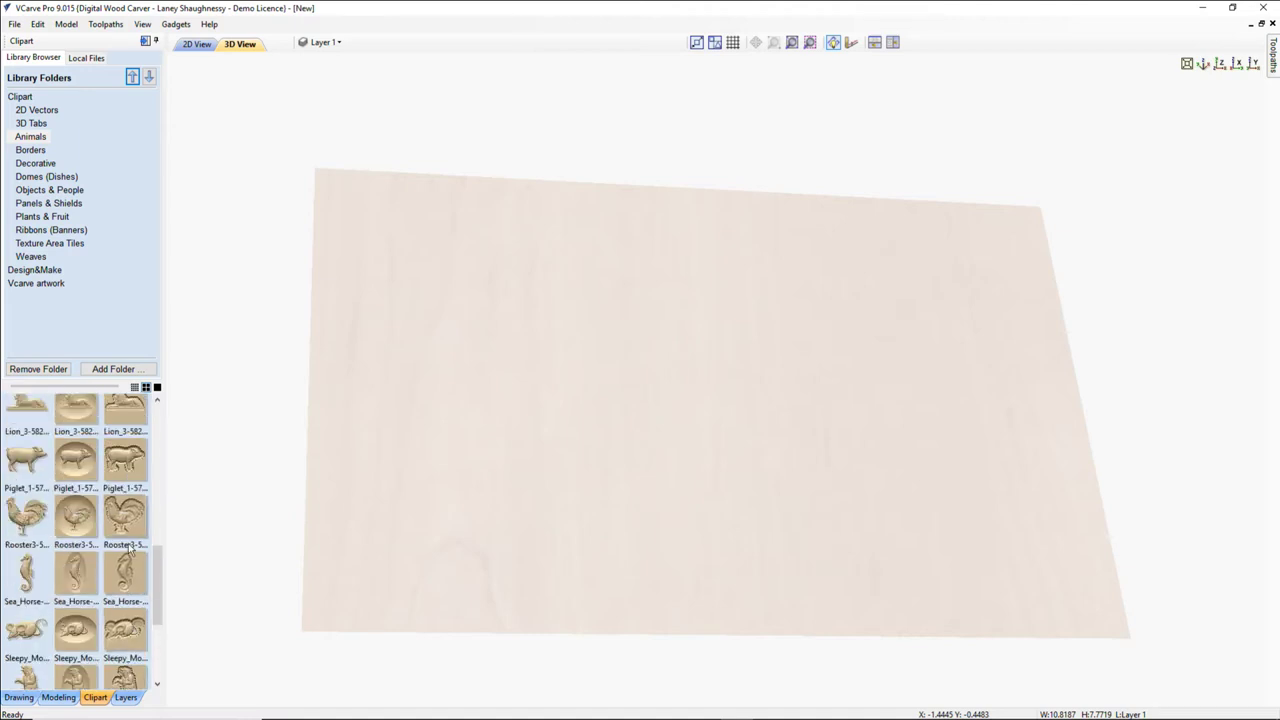
scroll(128, 546, up, 4)
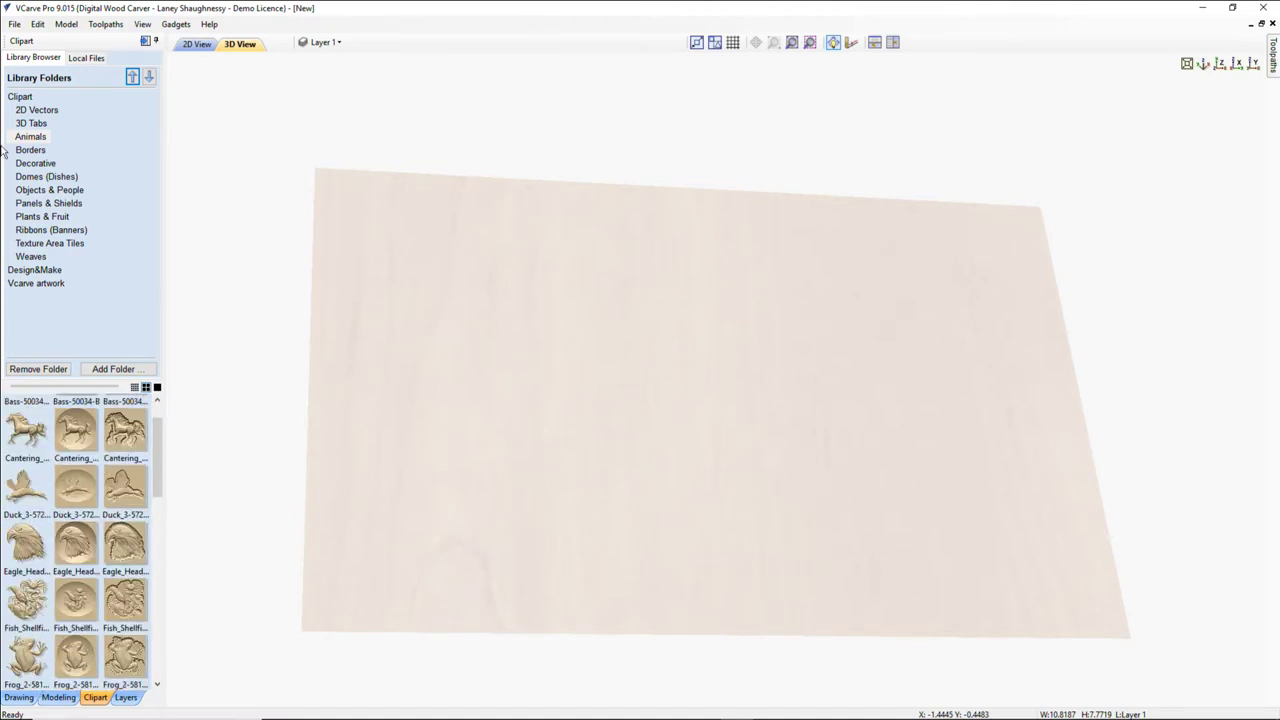
click(46, 177)
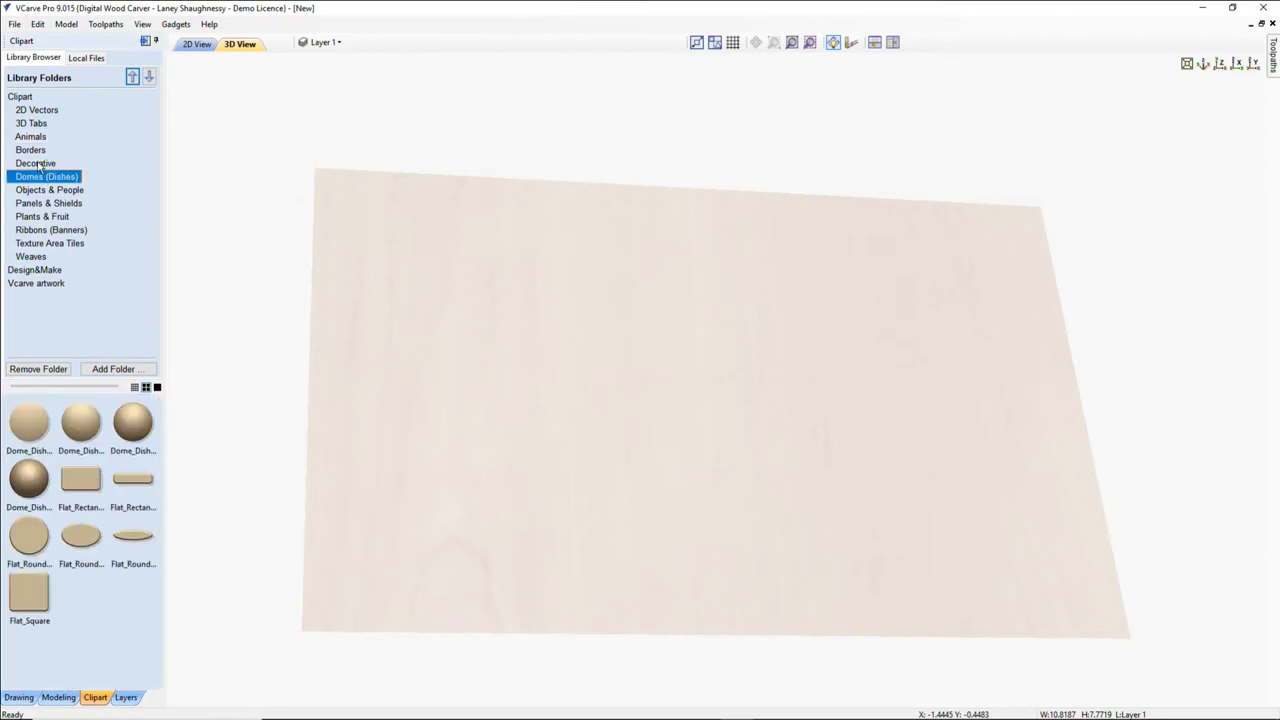
click(38, 166)
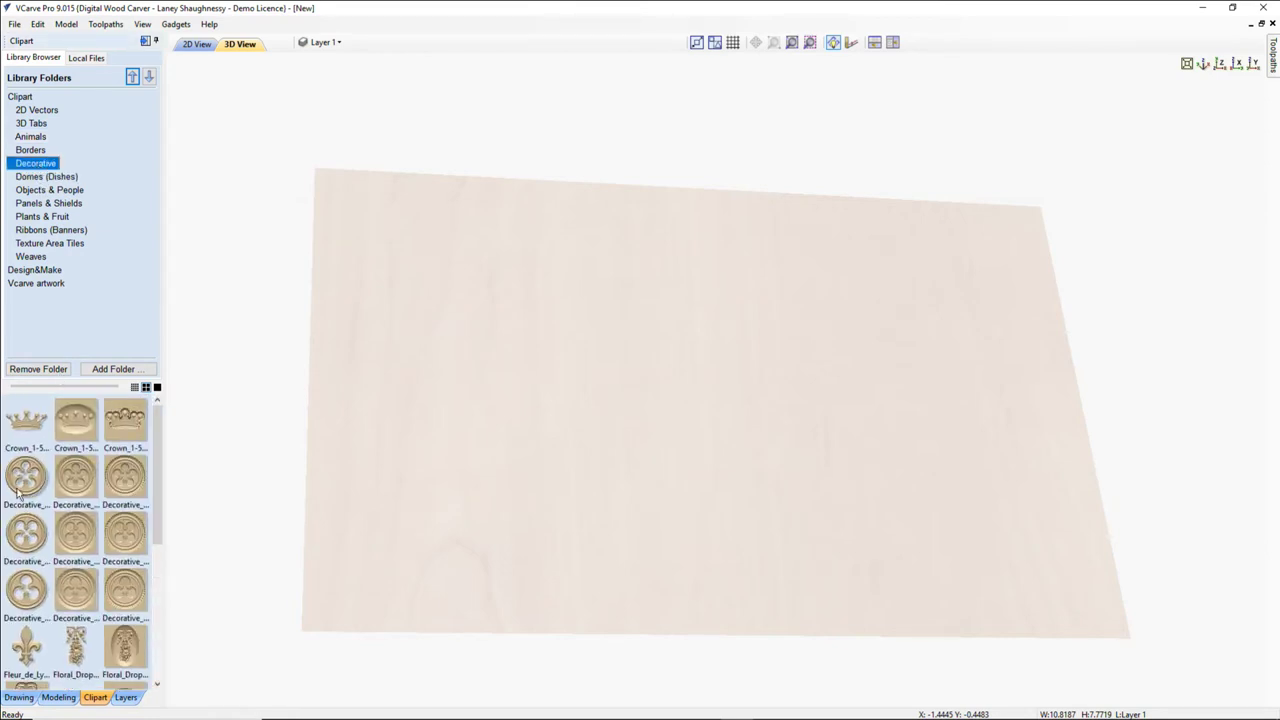
drag(18, 488, 658, 414)
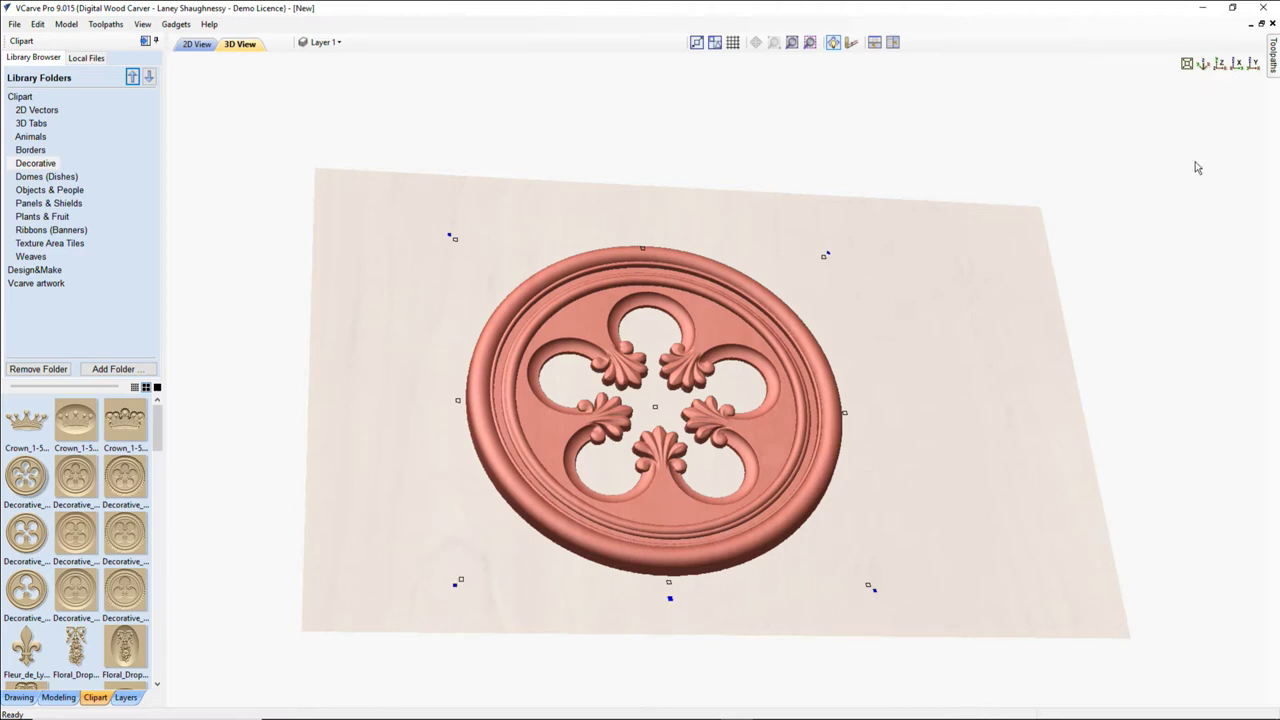
In top view, resize the decorative circle by its corner to about 6.85 x 6.85 inches.
drag(1194, 166, 1222, 74)
click(1221, 68)
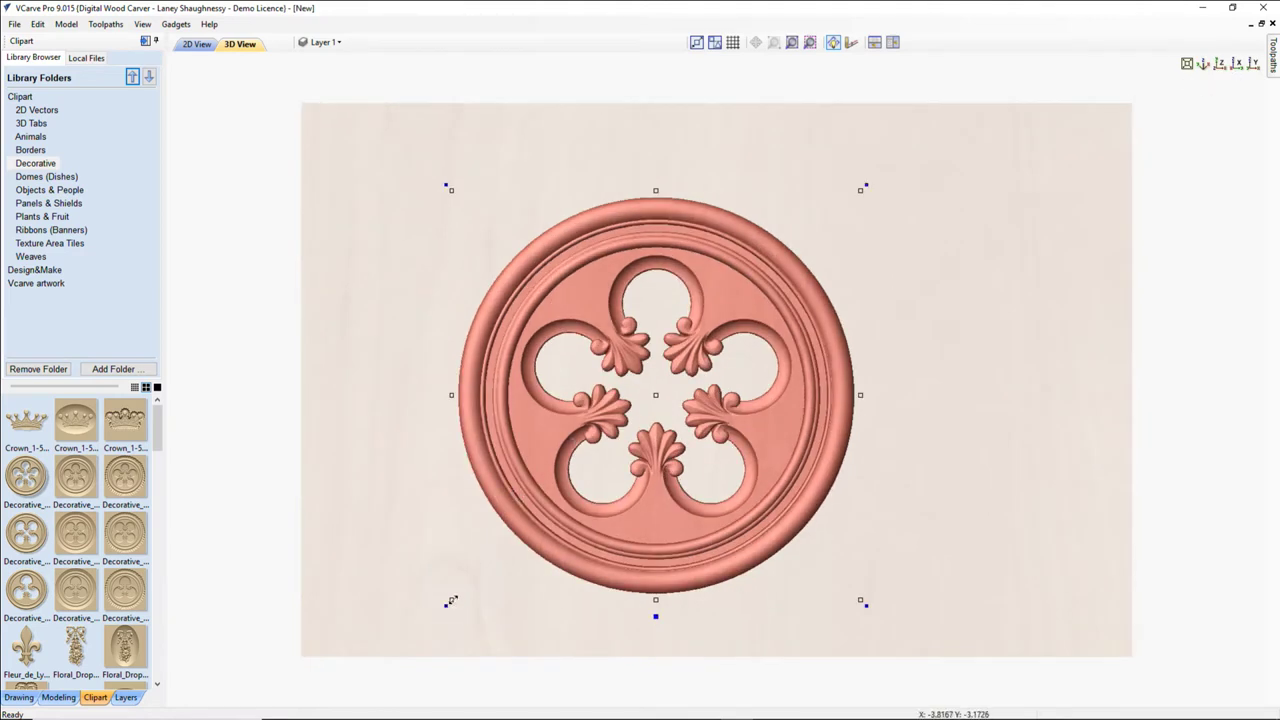
drag(451, 598, 355, 636)
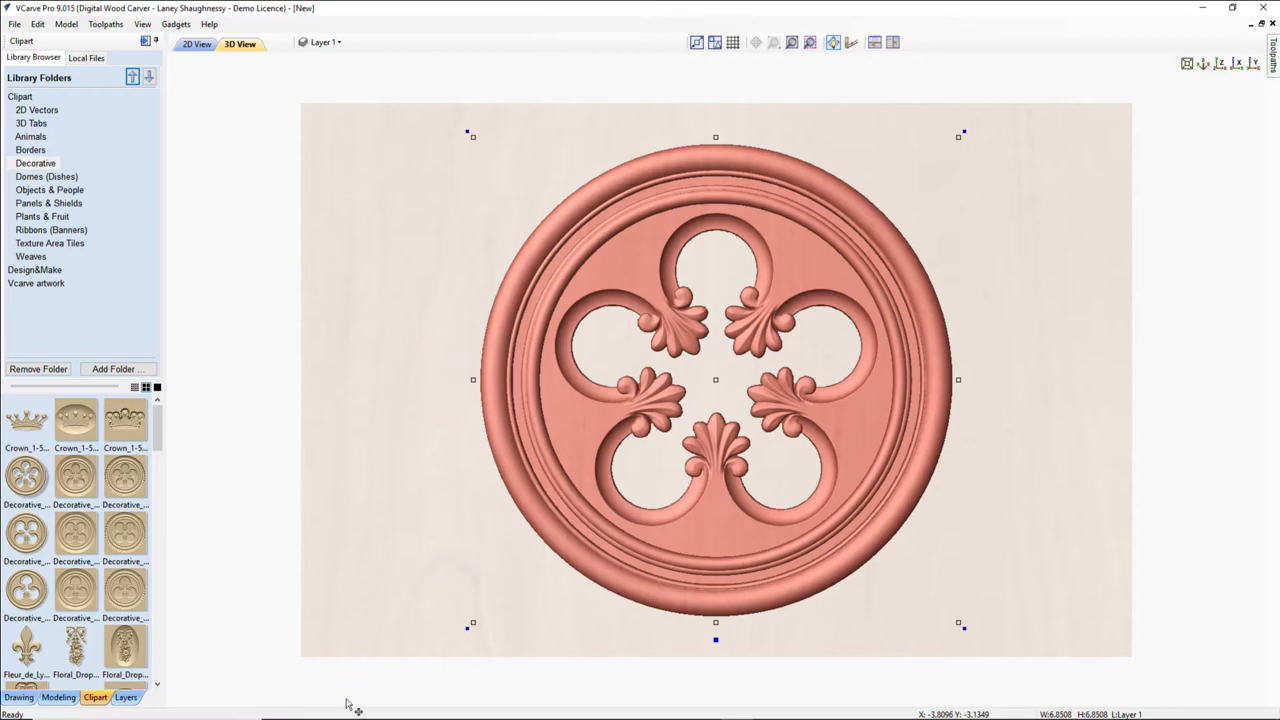
scroll(700, 610, up, 1)
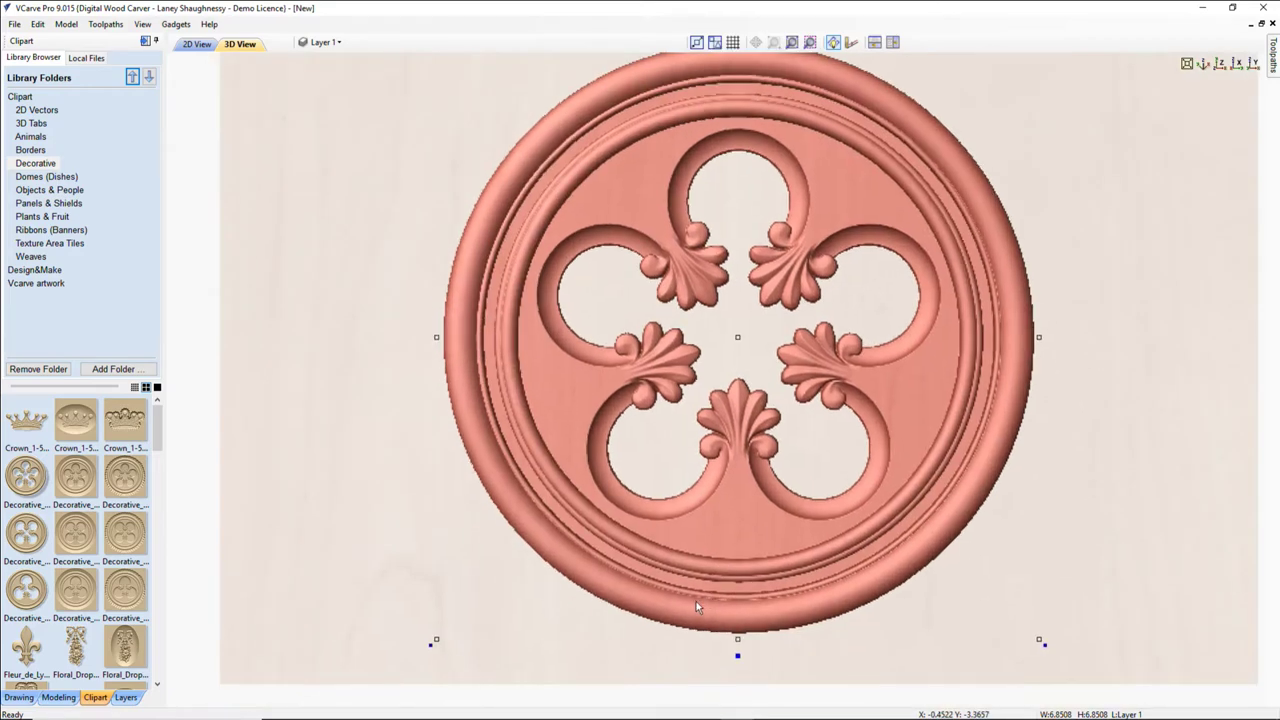
middle_drag(696, 601, 670, 625)
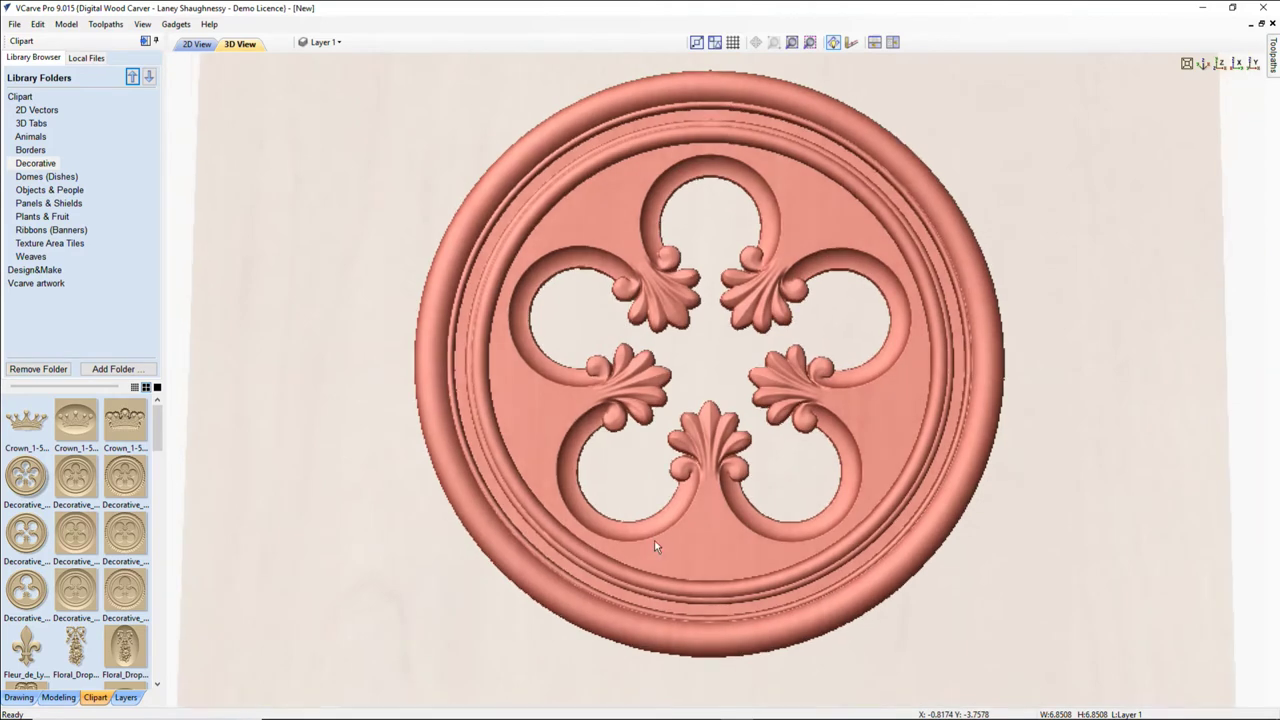
drag(670, 625, 655, 545)
click(655, 545)
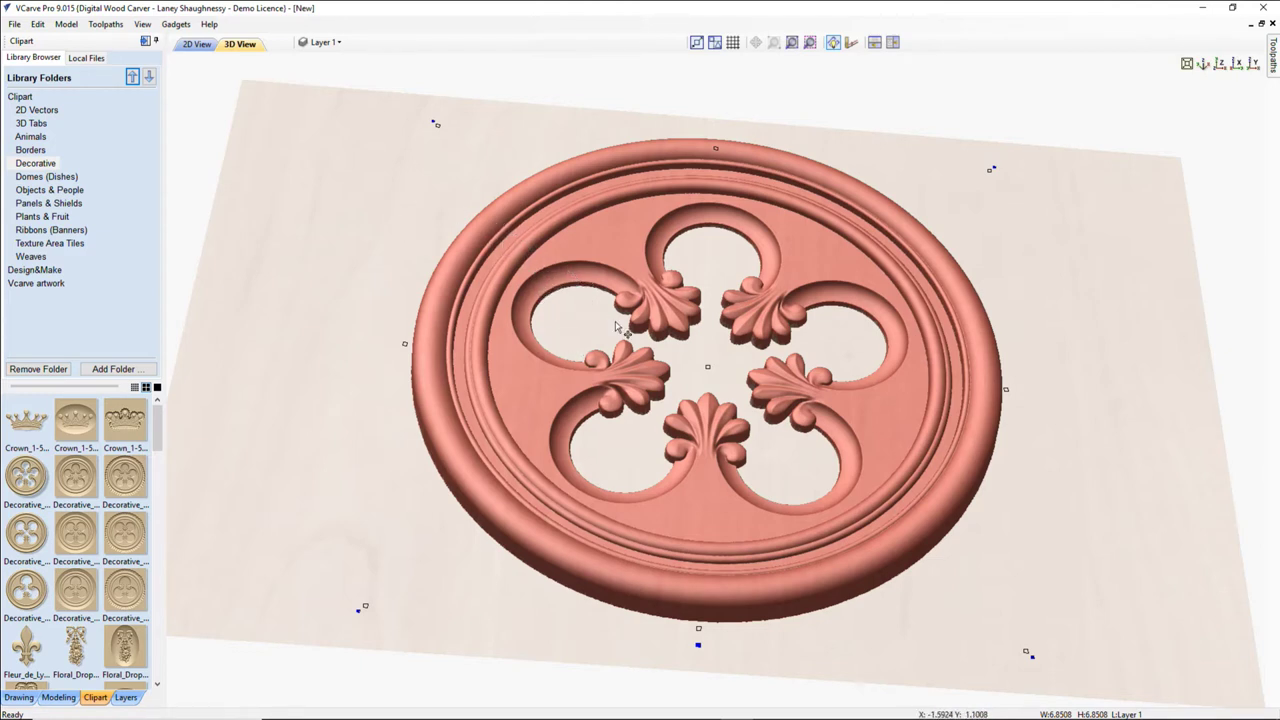
In 2D View, generate a vector boundary around the decorative circle component, about 6.79 inches across.
click(197, 44)
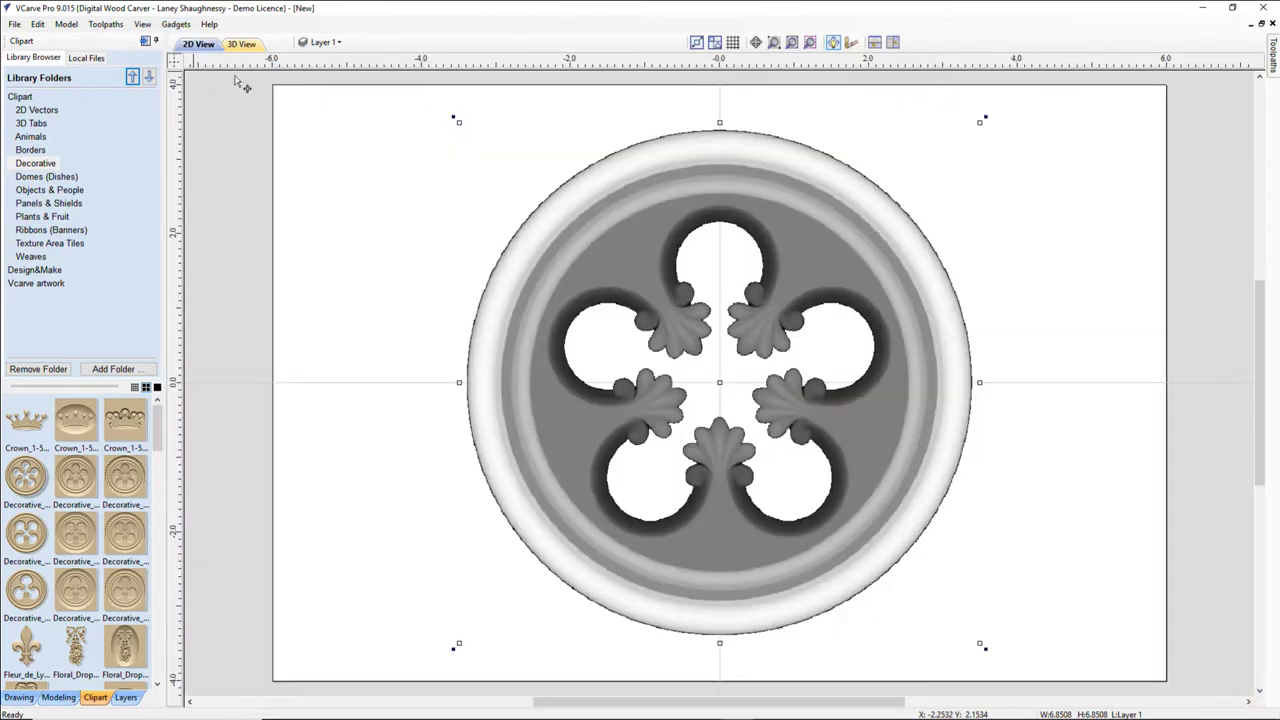
click(59, 698)
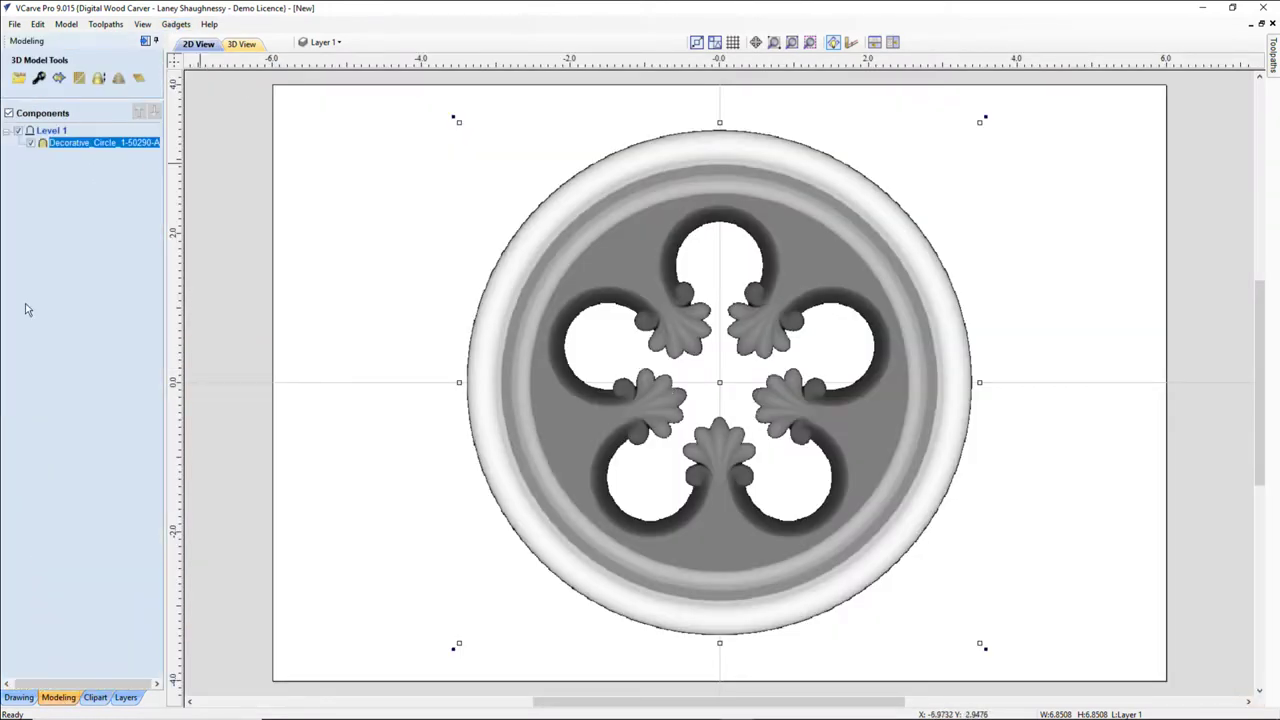
click(58, 79)
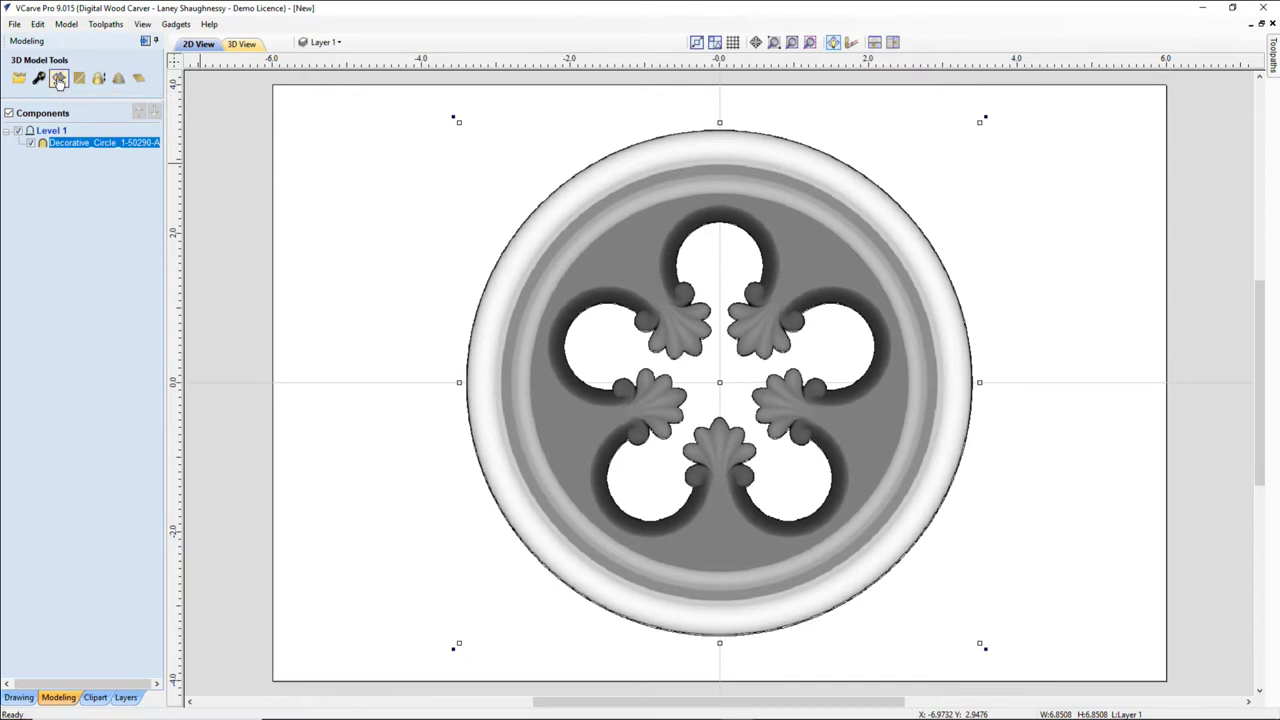
click(670, 141)
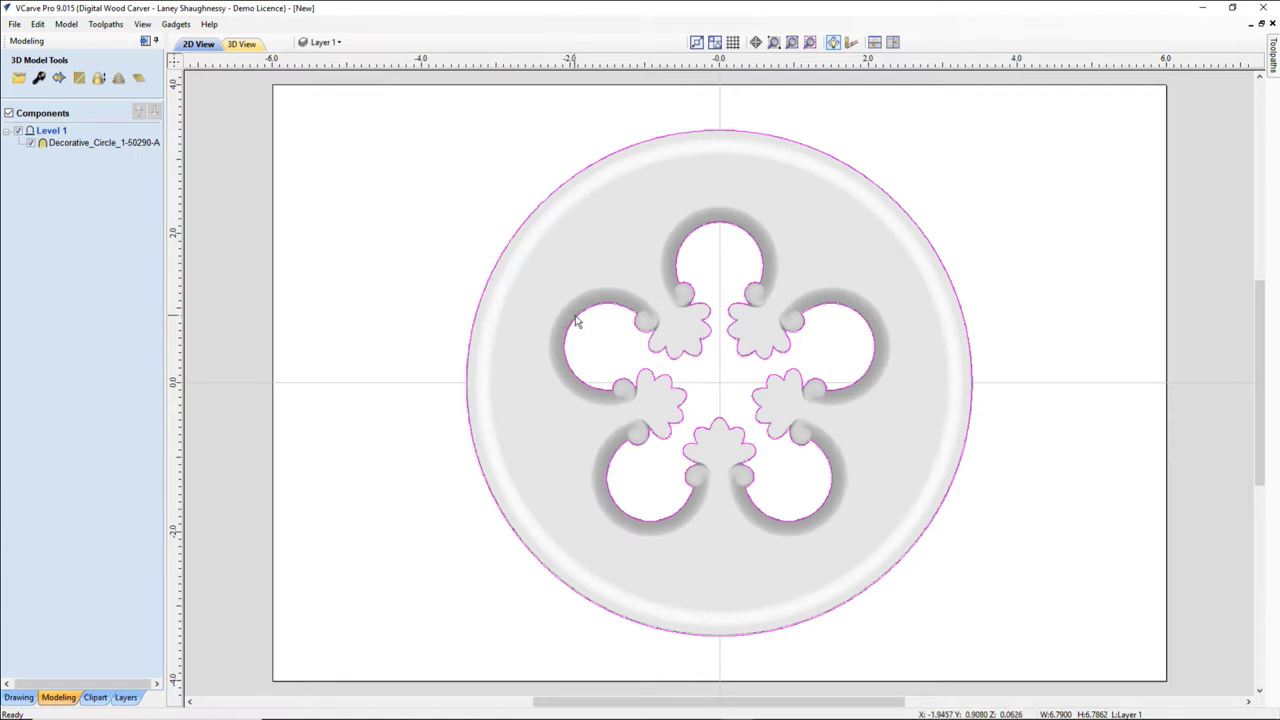
scroll(581, 335, up, 1)
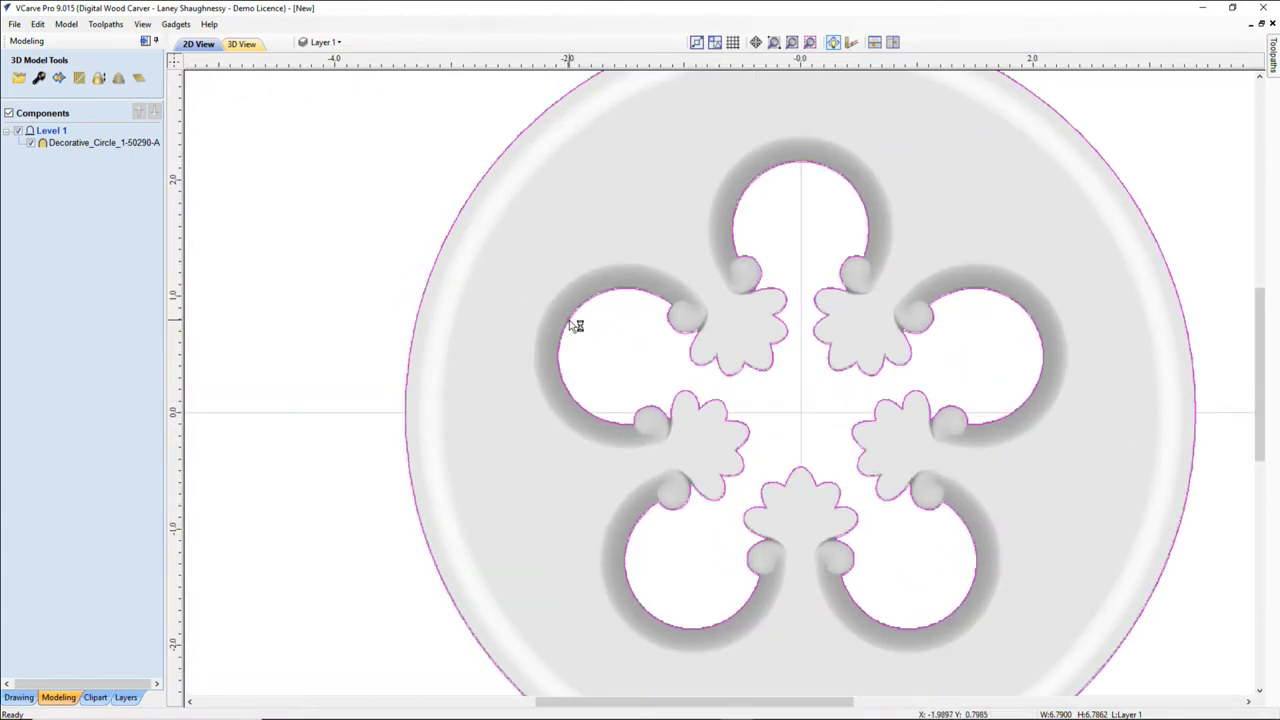
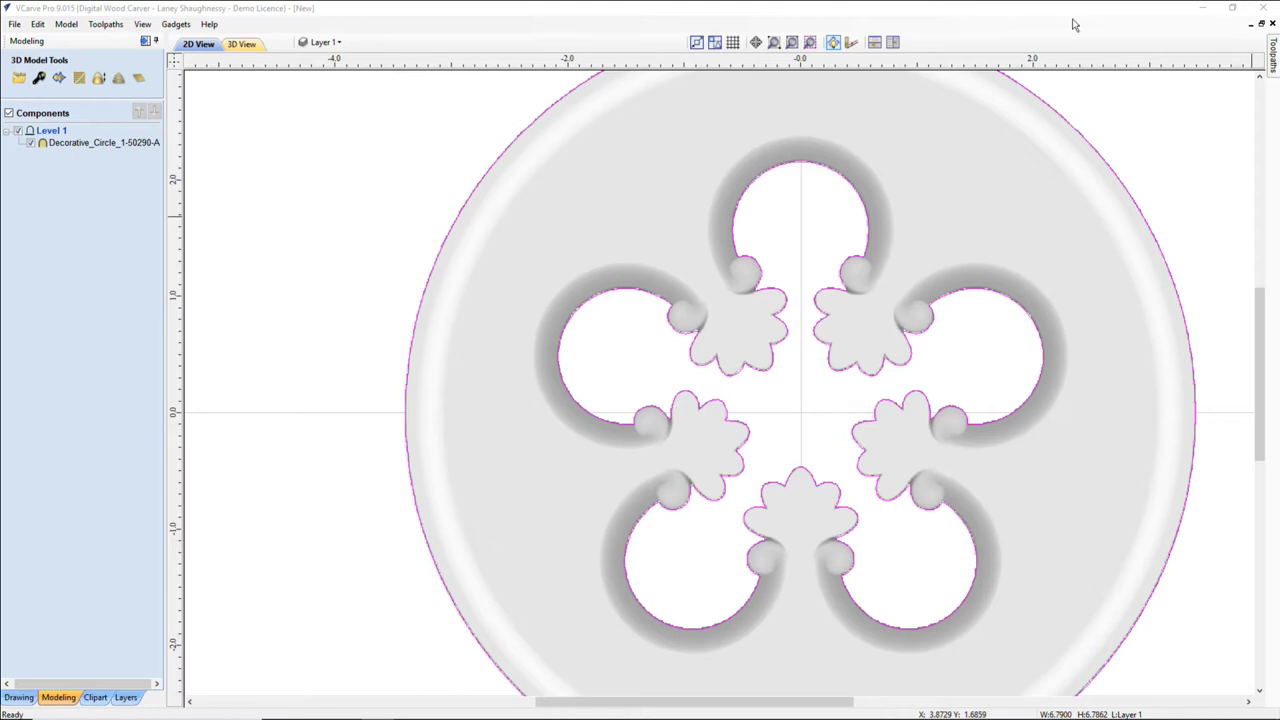
Close VCarve Pro without saving changes to the decorative circle job.
click(1264, 8)
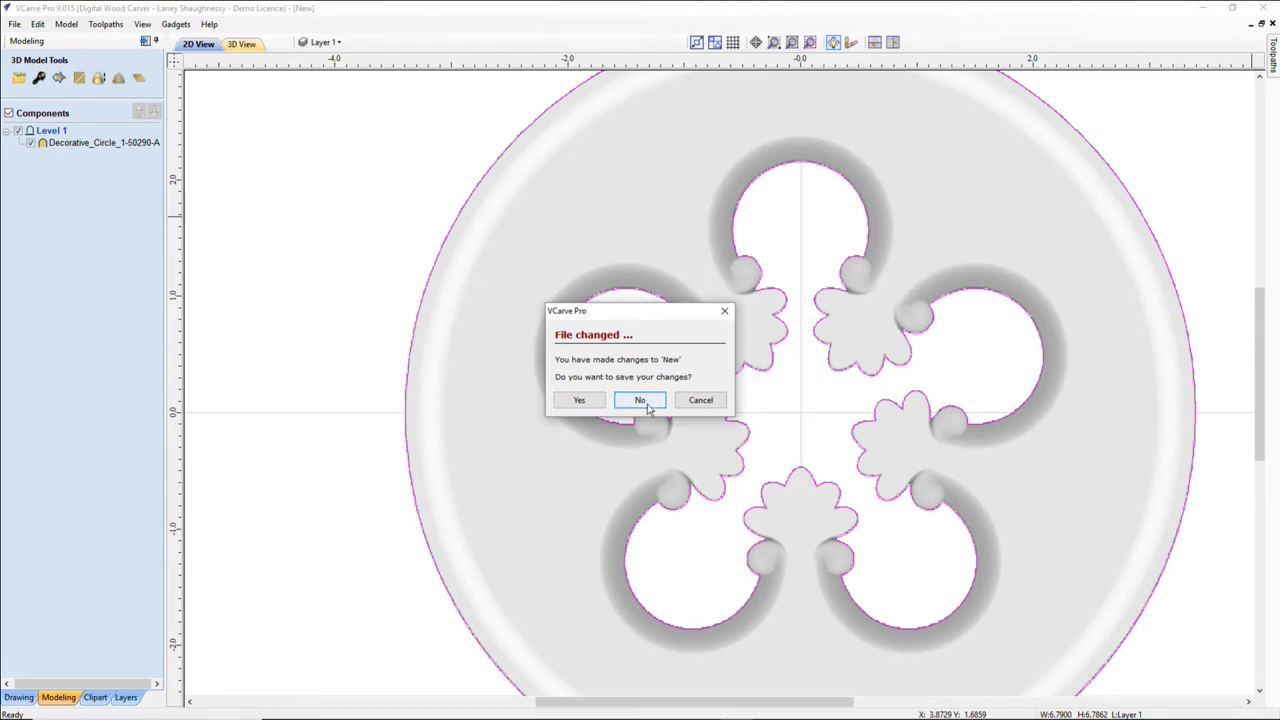
click(640, 400)
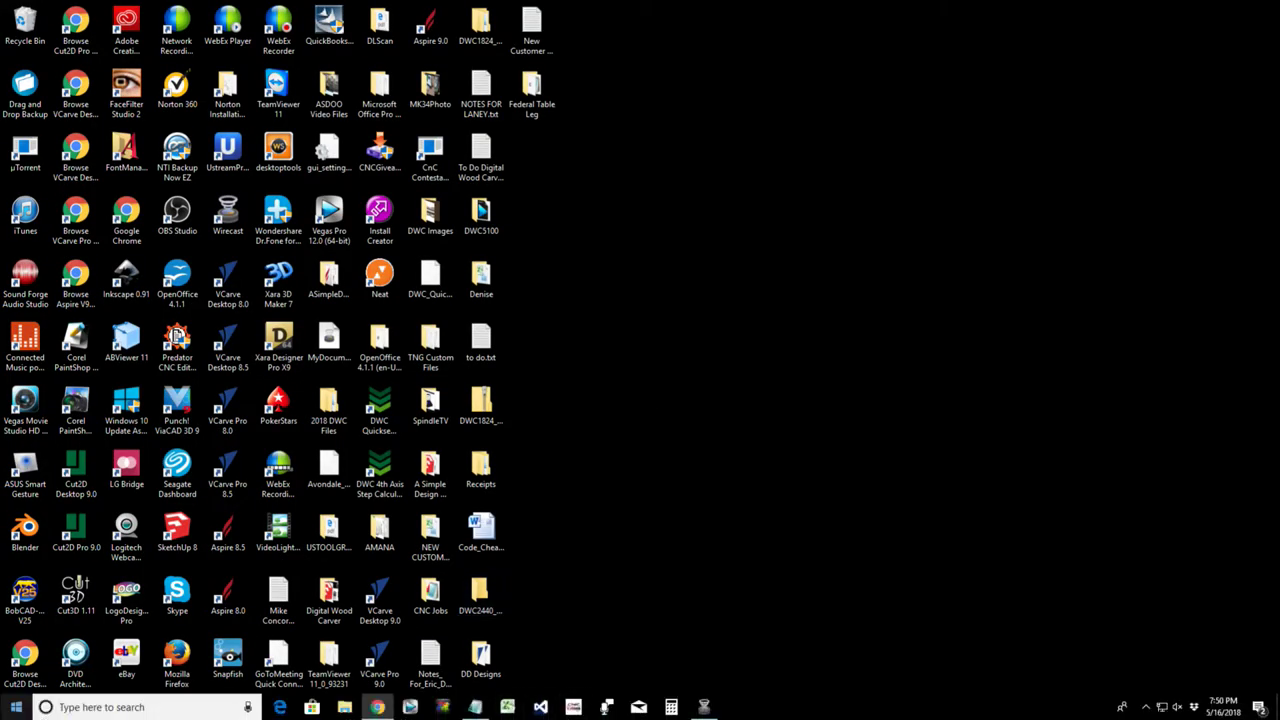
Launch Aspire 9.0 from its folder in the Start menu.
click(14, 707)
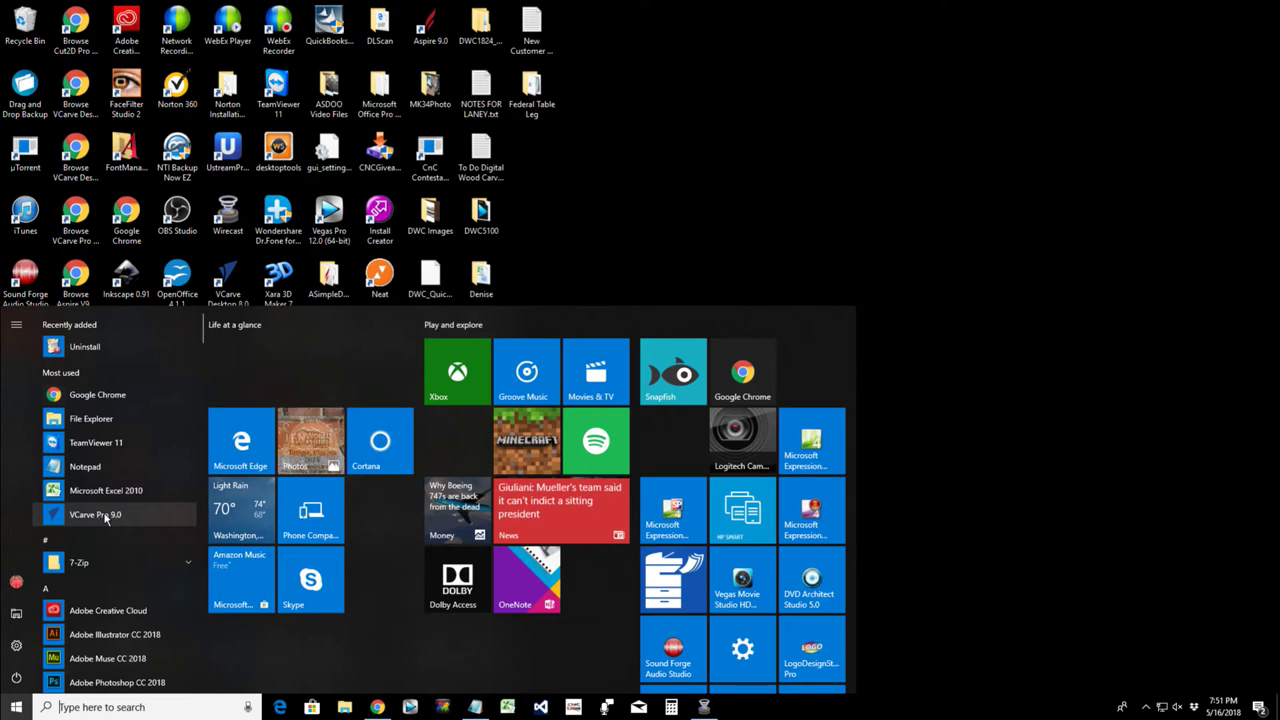
scroll(105, 518, down, 1)
scroll(105, 518, down, 2)
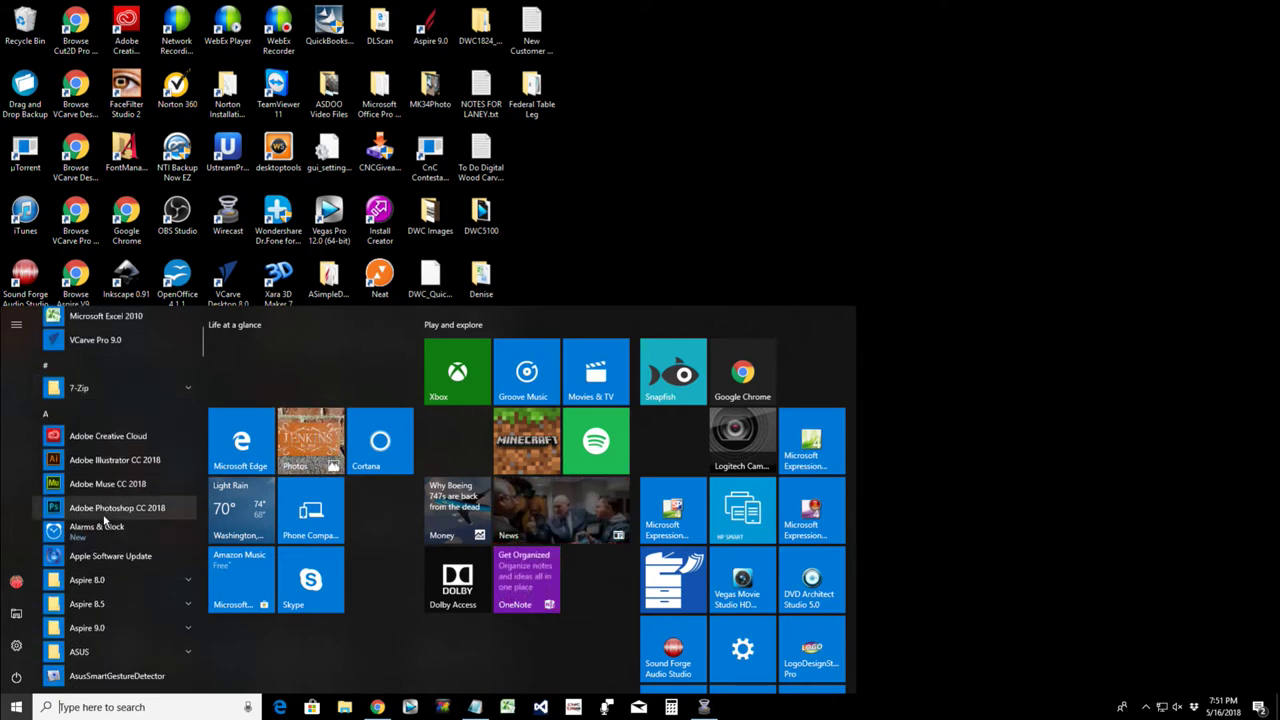
click(100, 628)
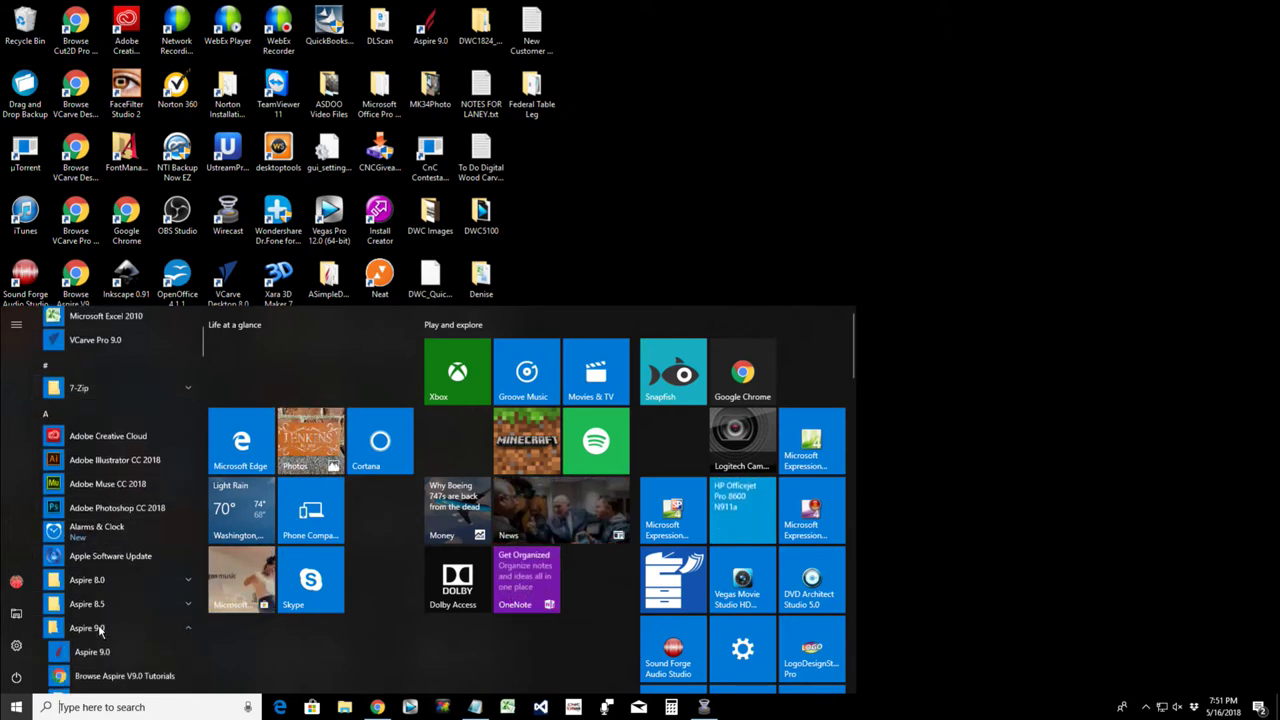
click(100, 652)
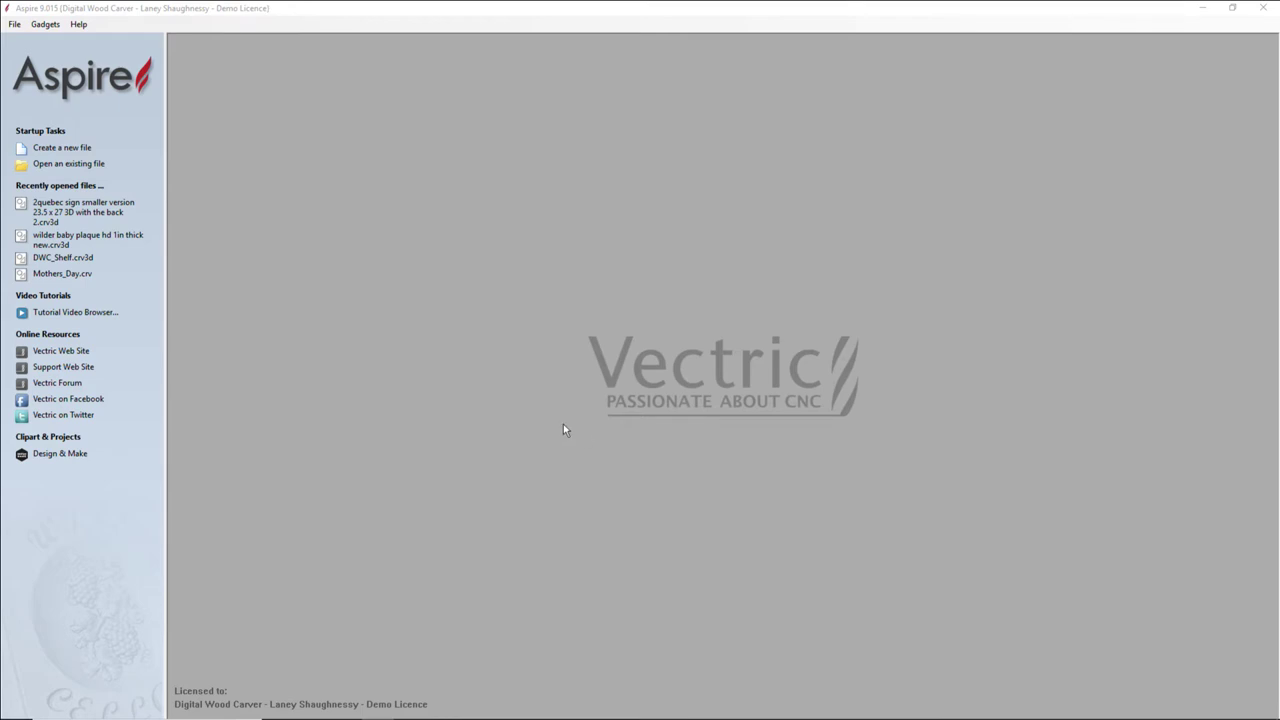
Create a new 10 x 10 inch job at Very High modeling resolution.
click(66, 148)
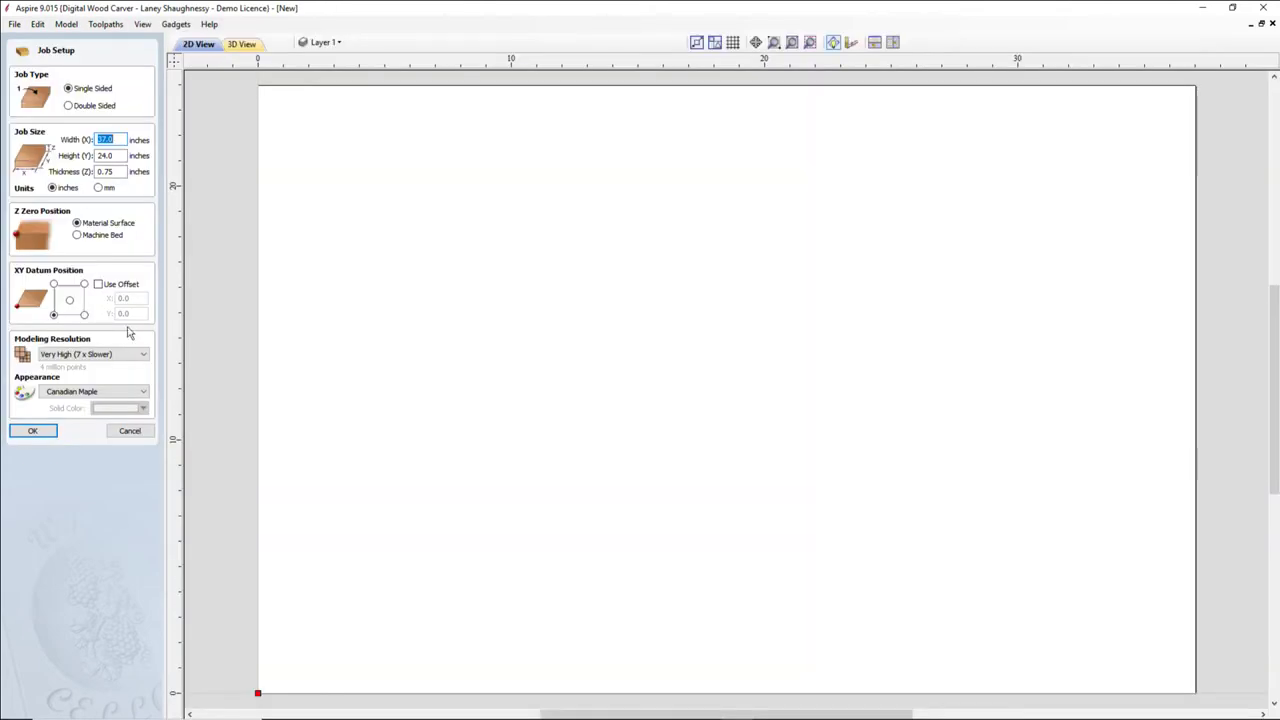
click(140, 358)
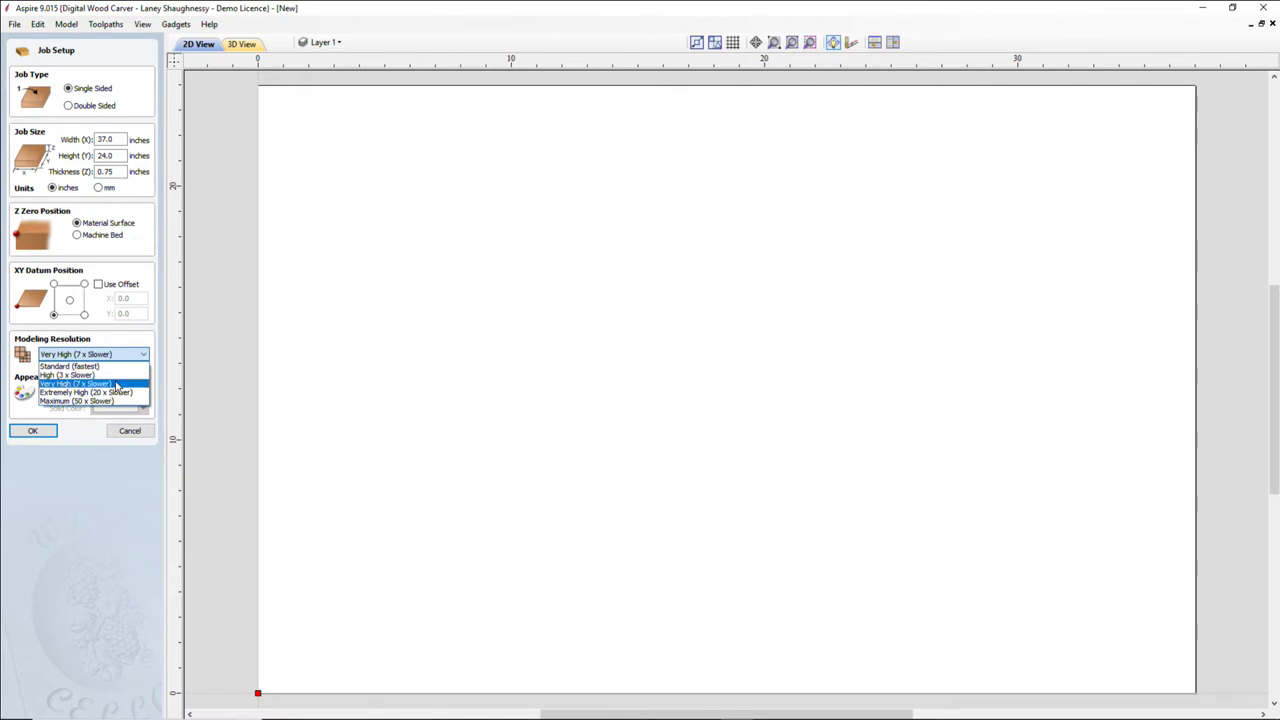
click(116, 385)
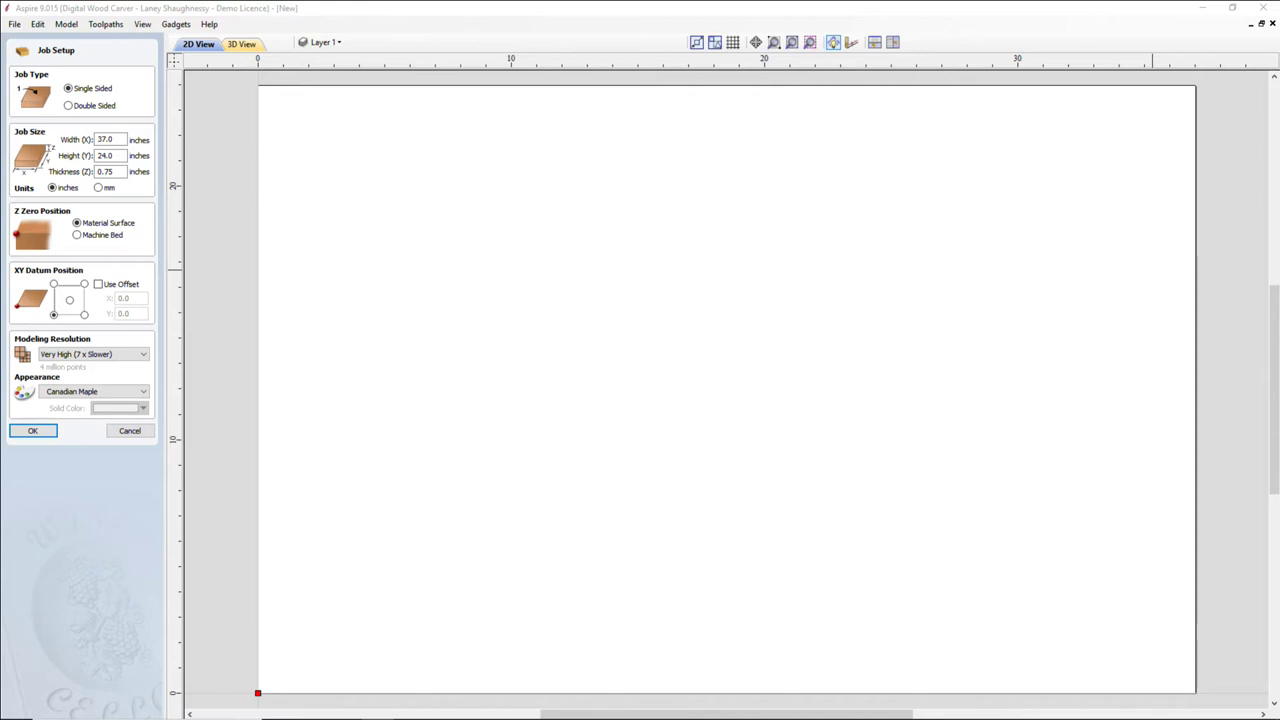
click(105, 140)
drag(124, 140, 84, 145)
text(10)
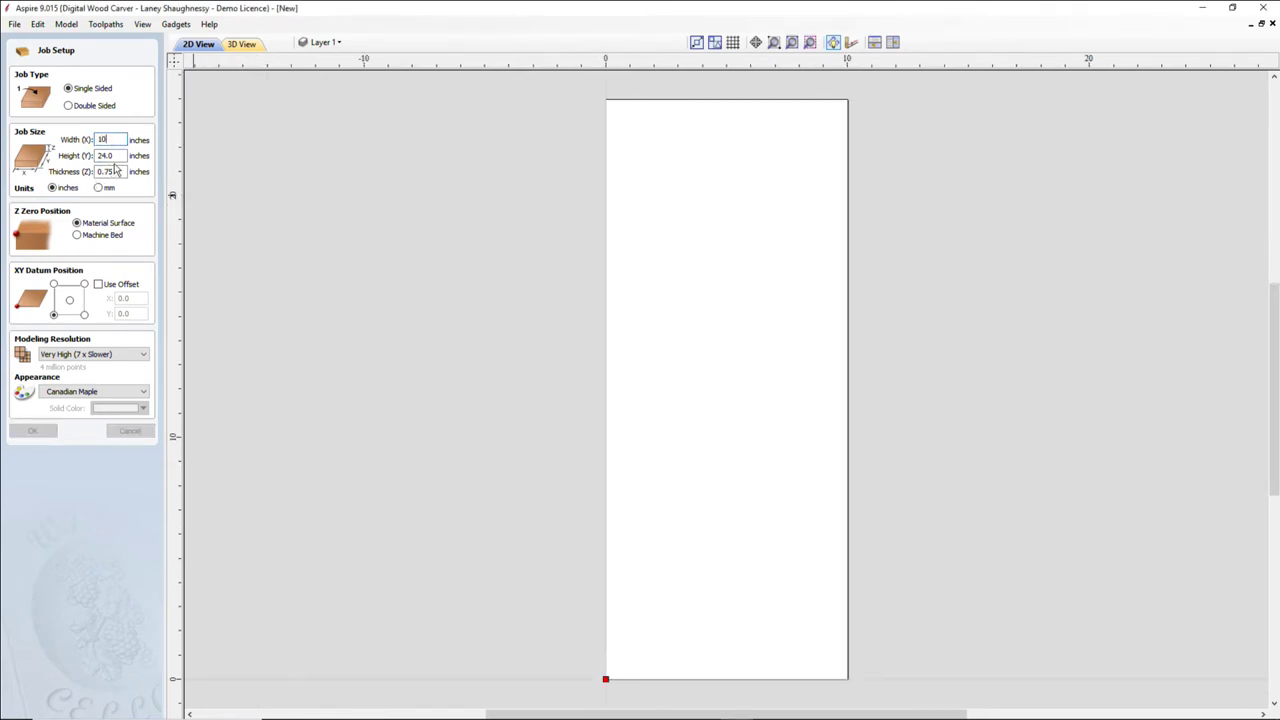
drag(124, 156, 95, 158)
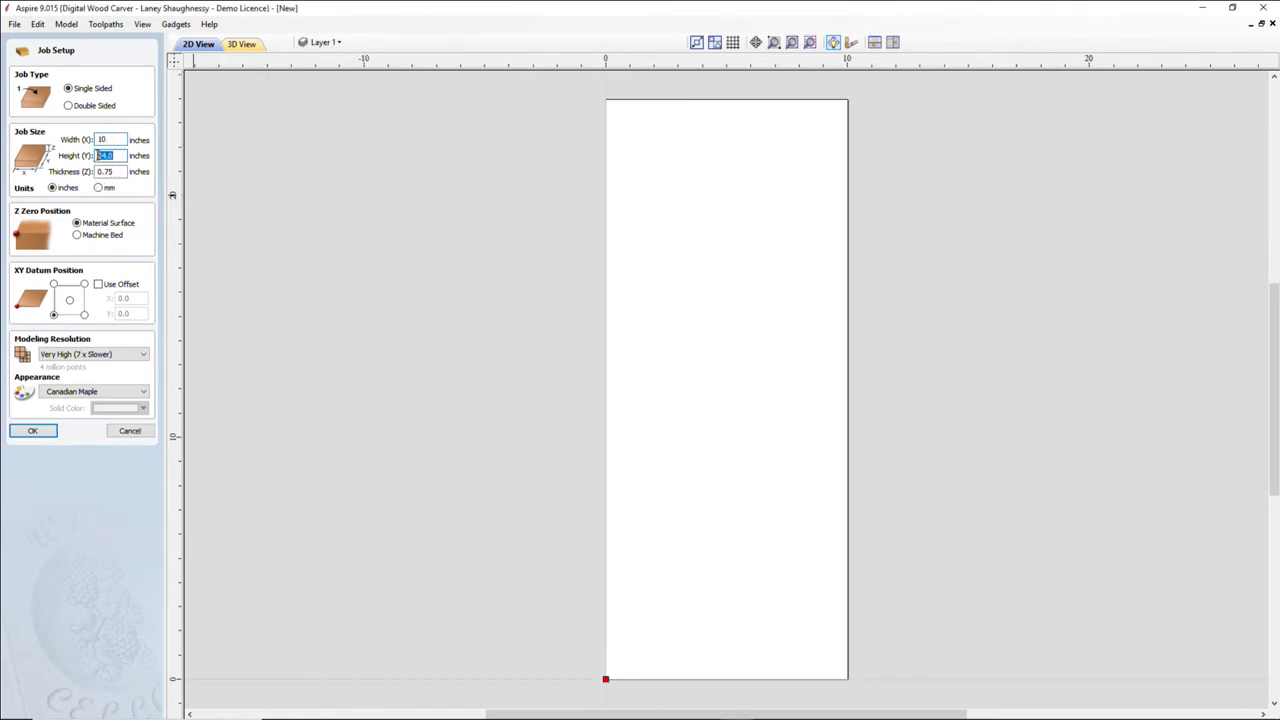
text(10)
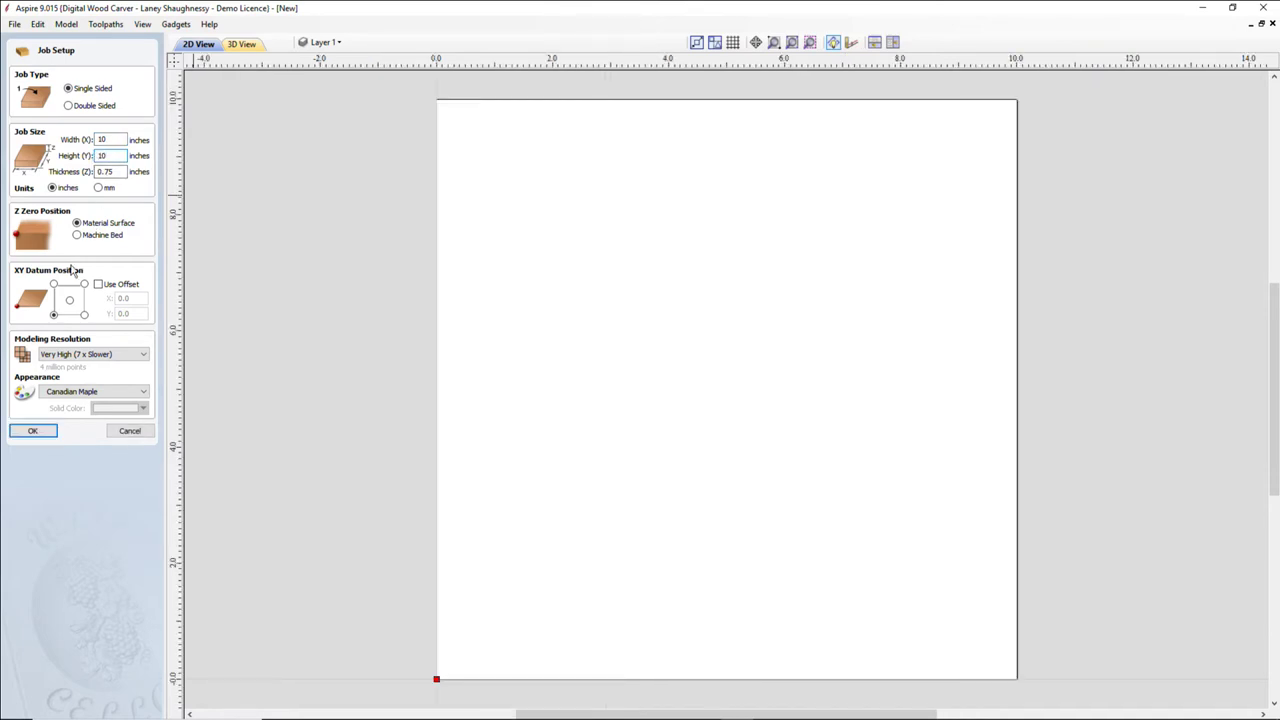
click(33, 431)
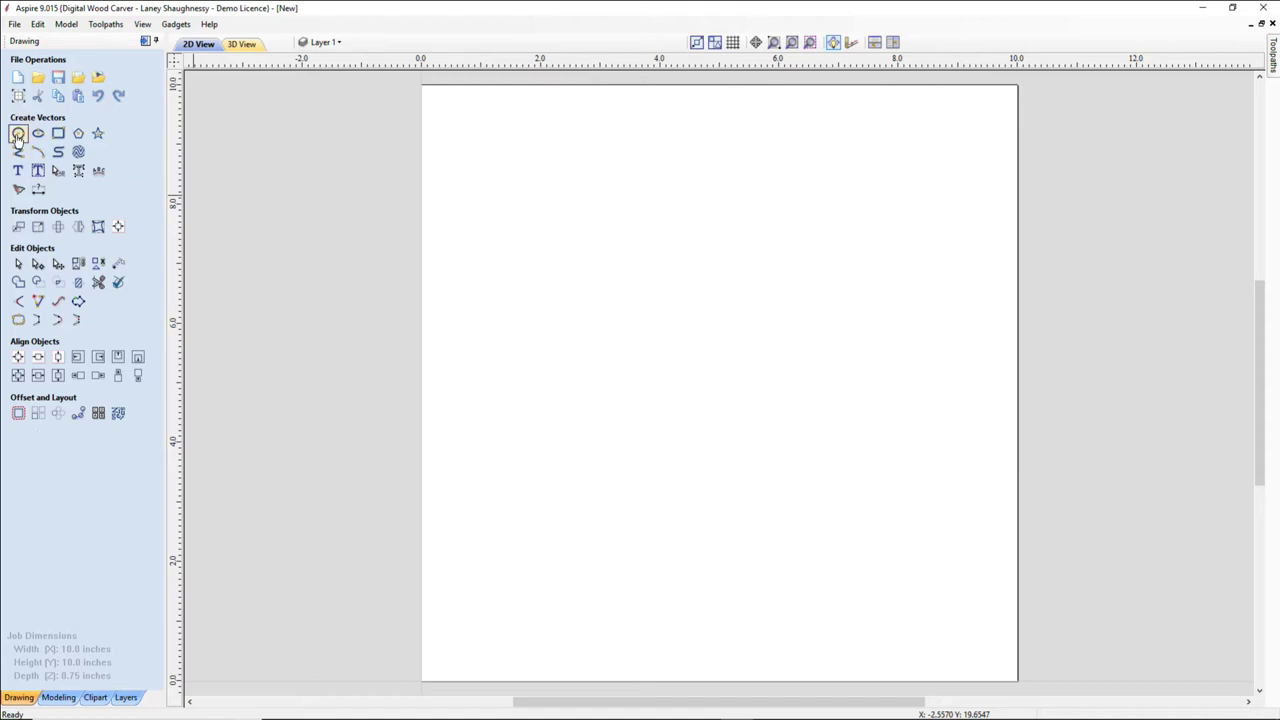
Draw a 4.5-inch diameter circle near the sheet's upper left.
click(19, 133)
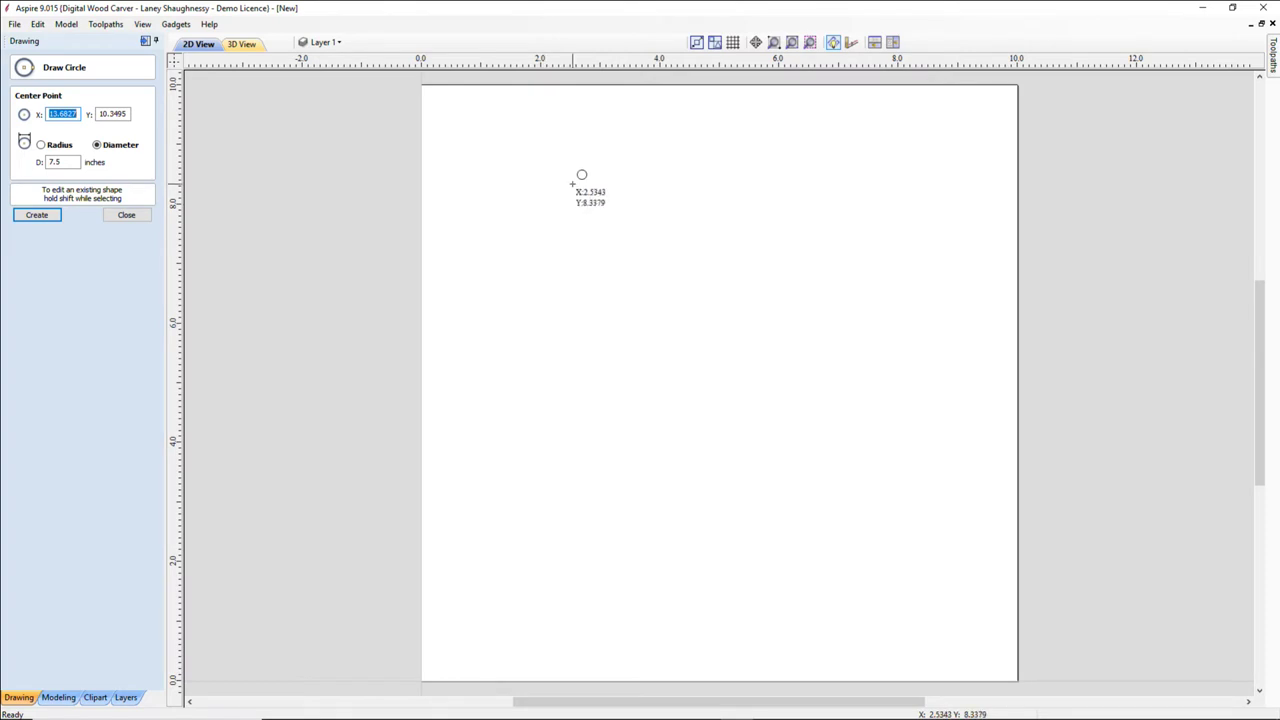
drag(572, 183, 614, 272)
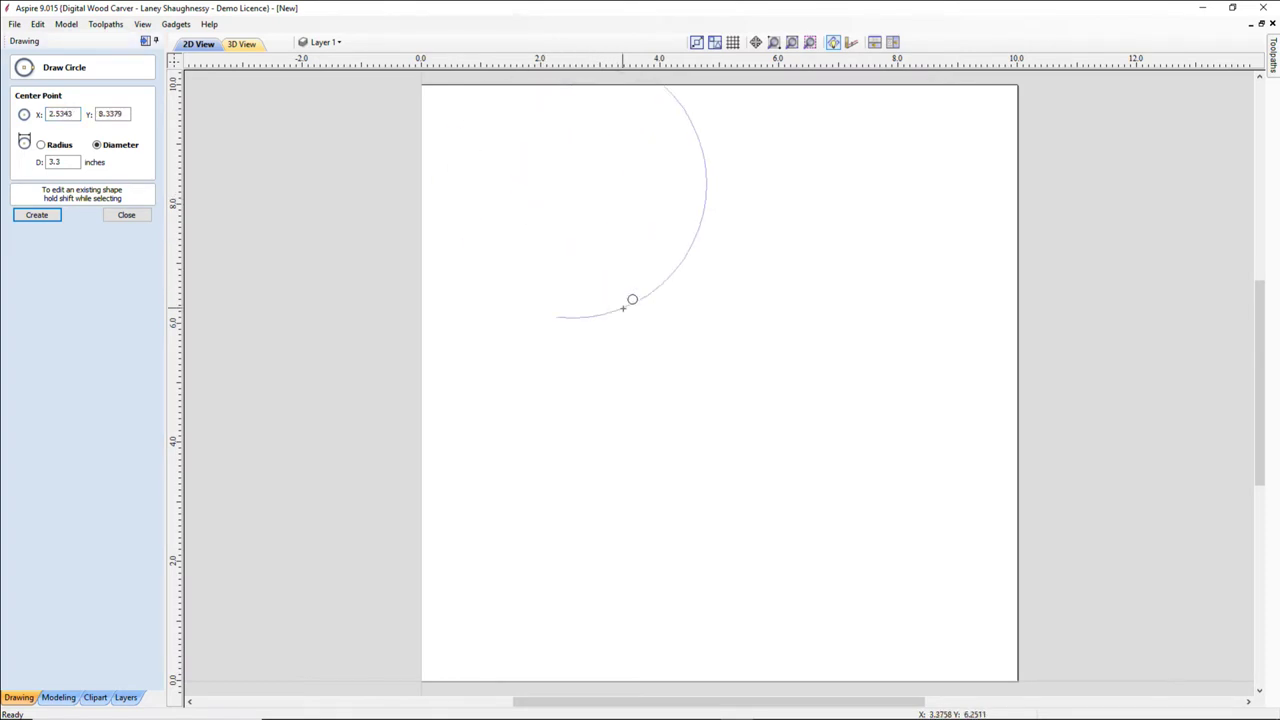
click(632, 300)
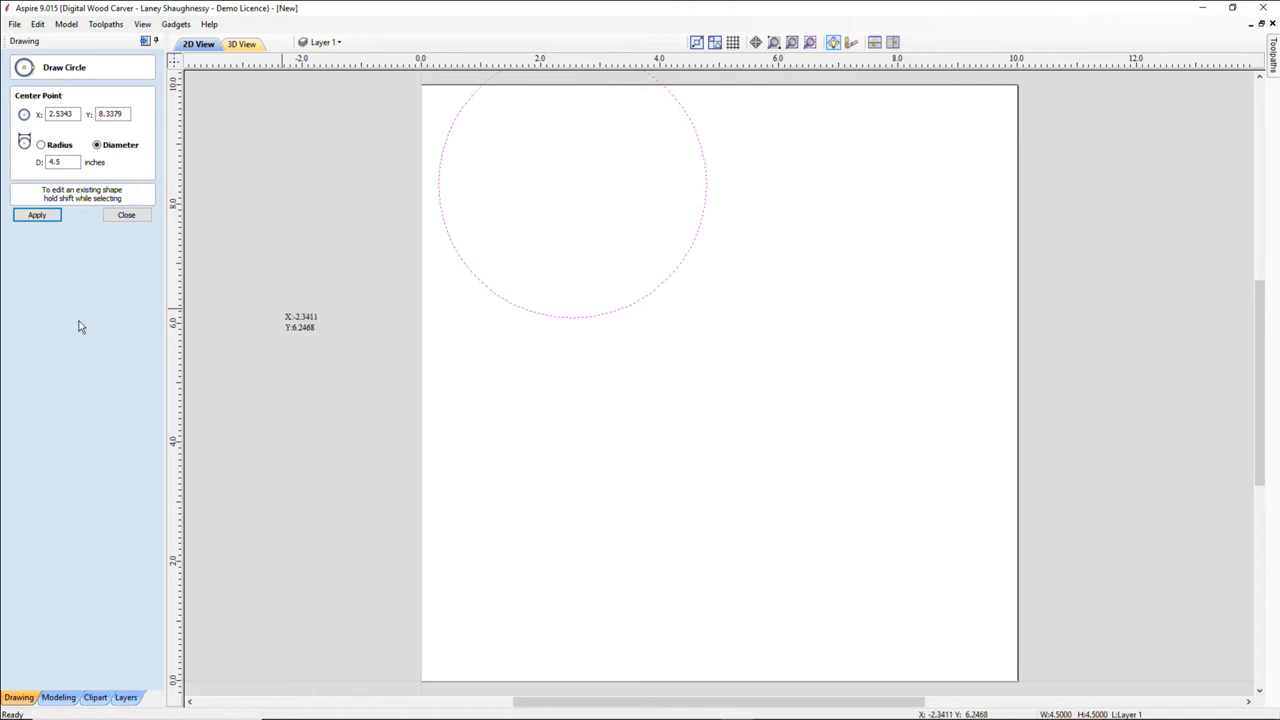
click(126, 214)
Nudge the circle down and place a copy at the lower right.
click(532, 315)
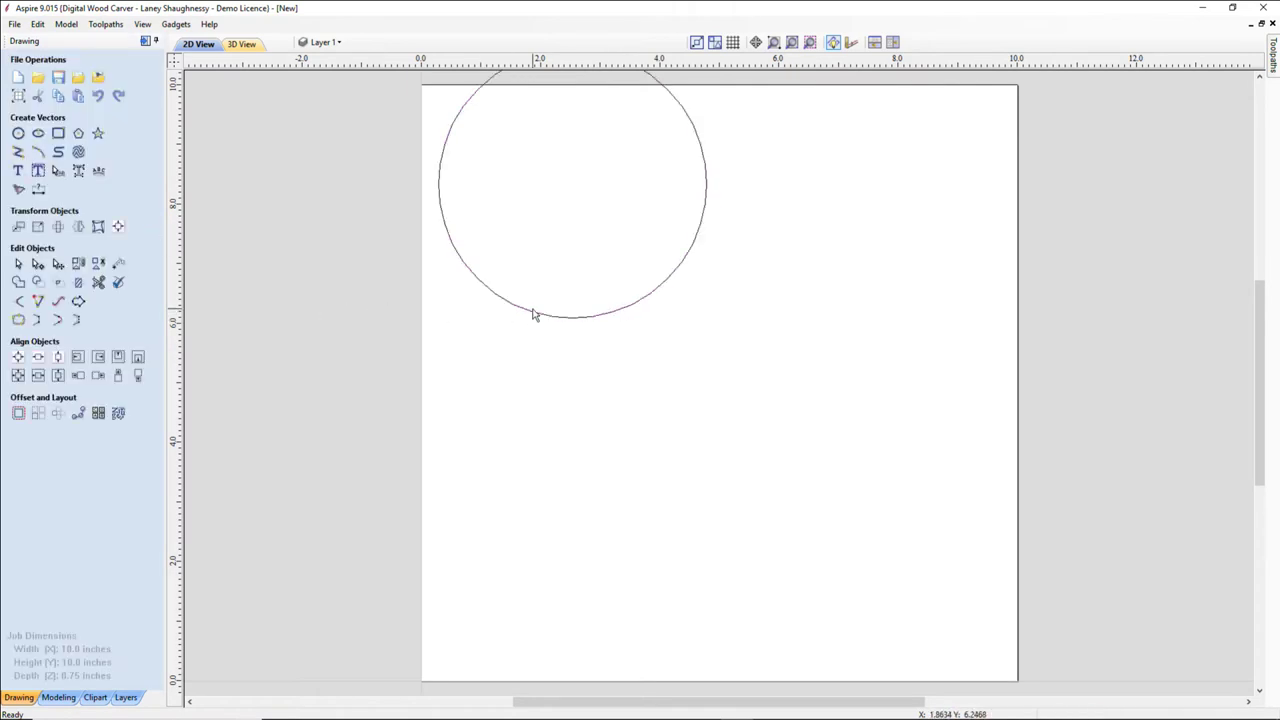
click(536, 318)
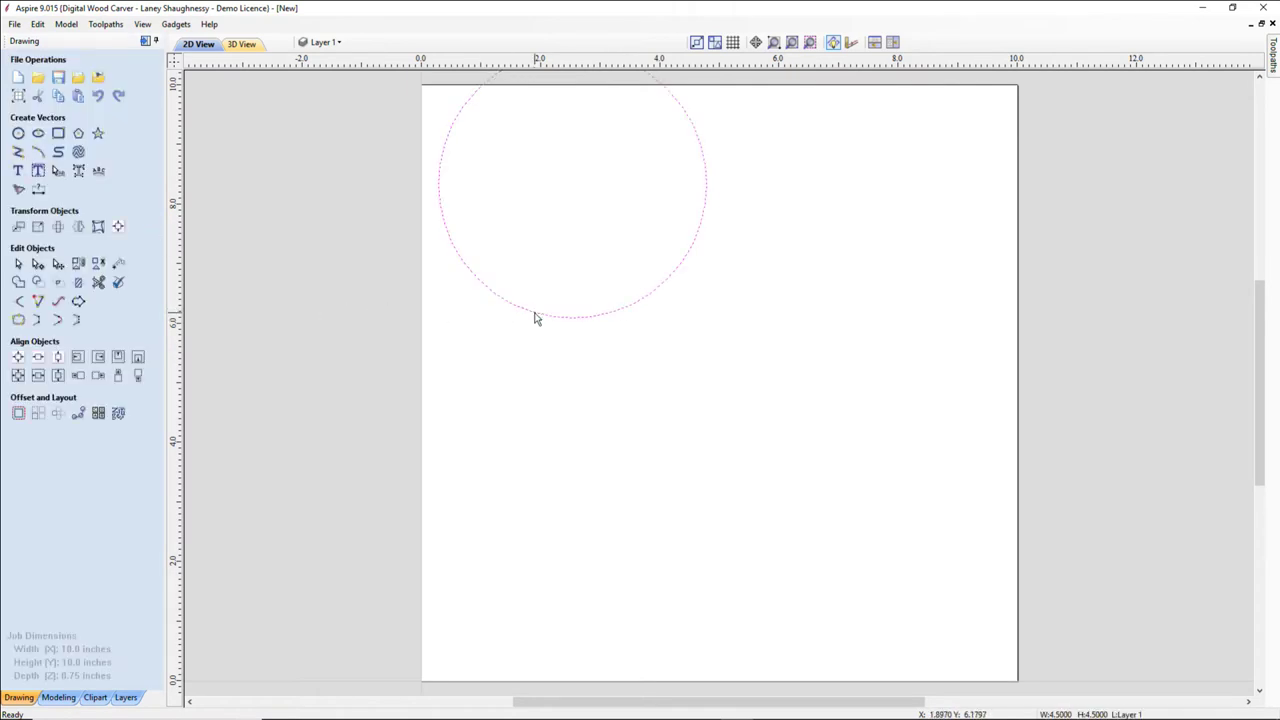
key(Down)
key(Down)
key(Down)
key(Down)
key(Down)
key(Down)
key(Down)
key(Down)
key(Down)
key(Down)
key(Down)
key(Down)
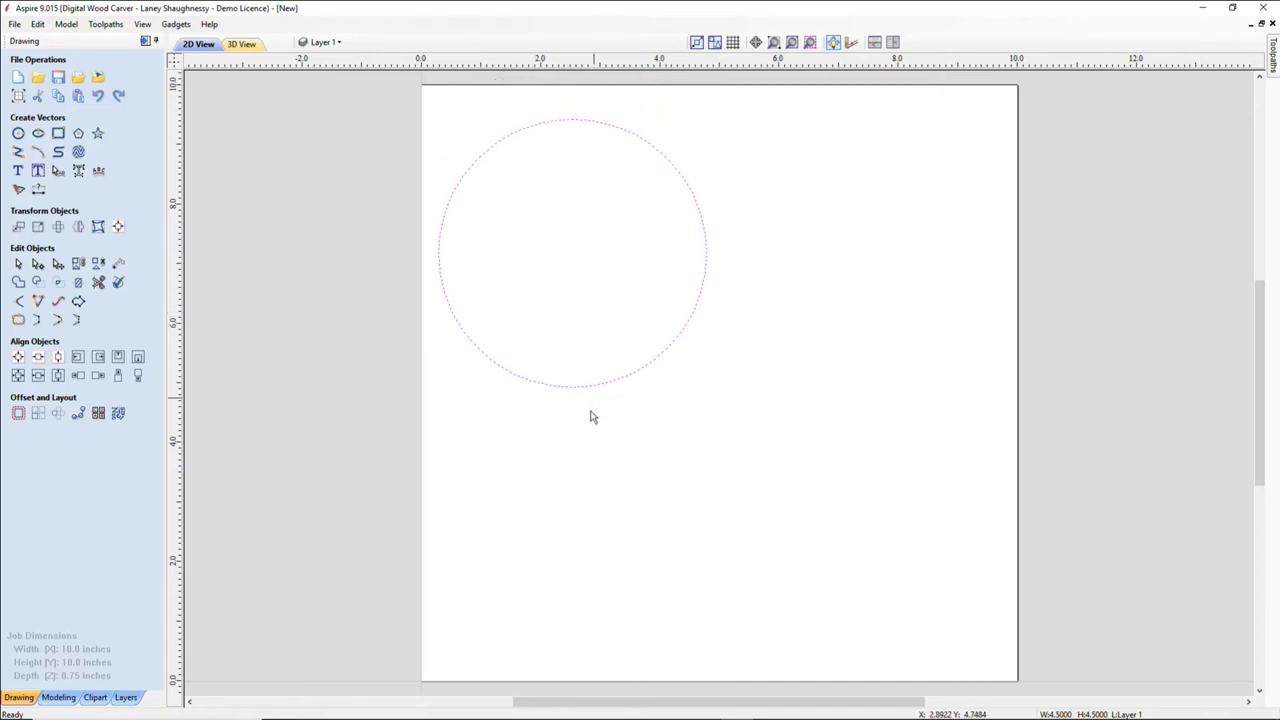
click(586, 385)
drag(572, 265, 818, 485)
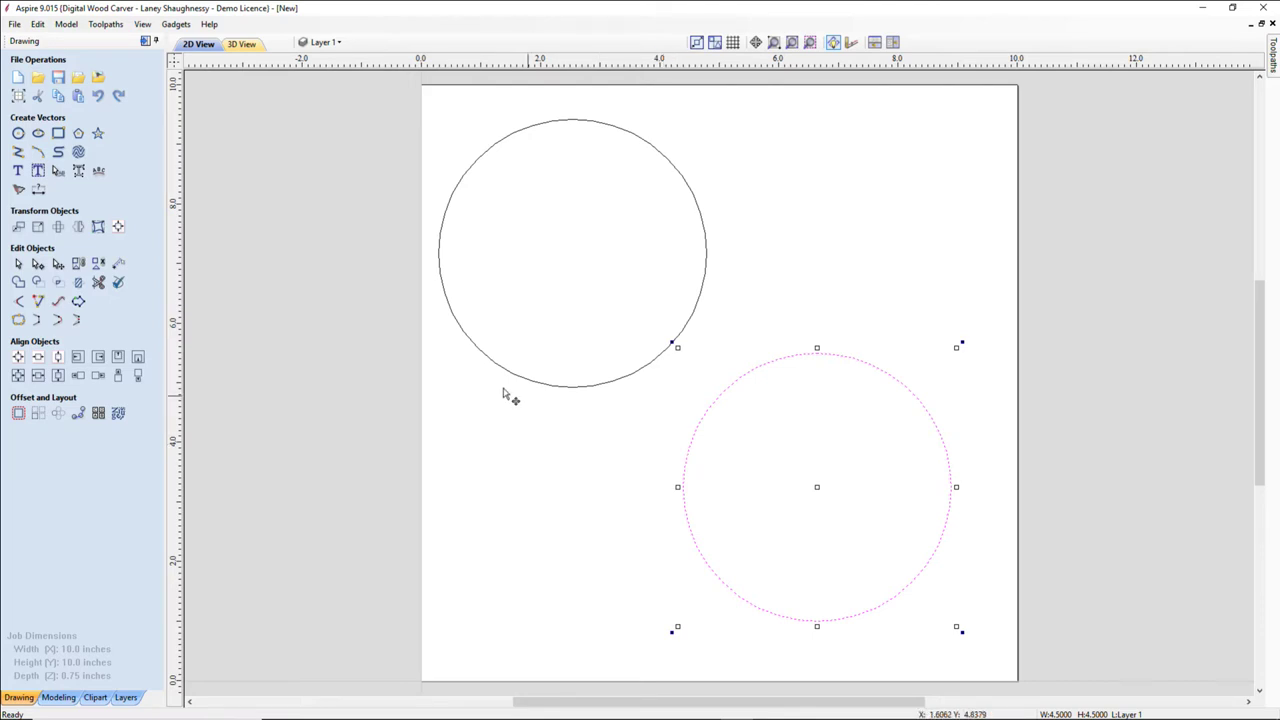
In the modeling tools, select the upper-left circle and nudge it slightly right.
click(58, 697)
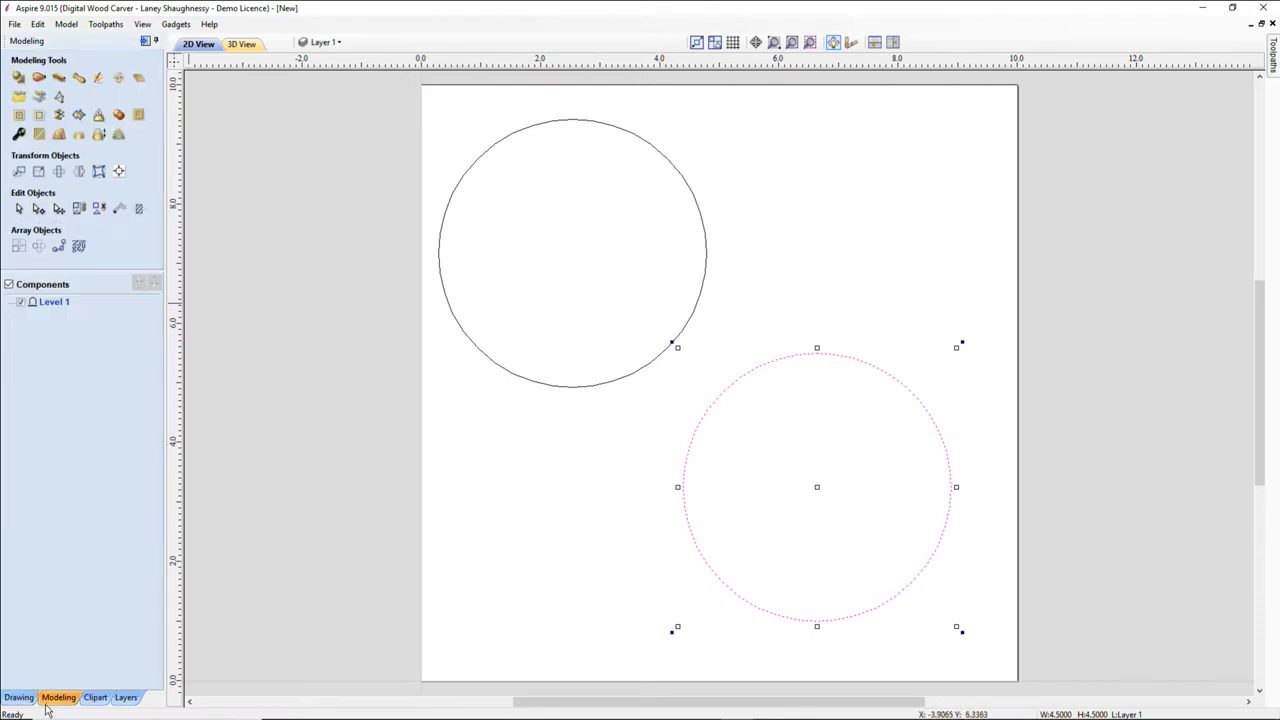
click(547, 389)
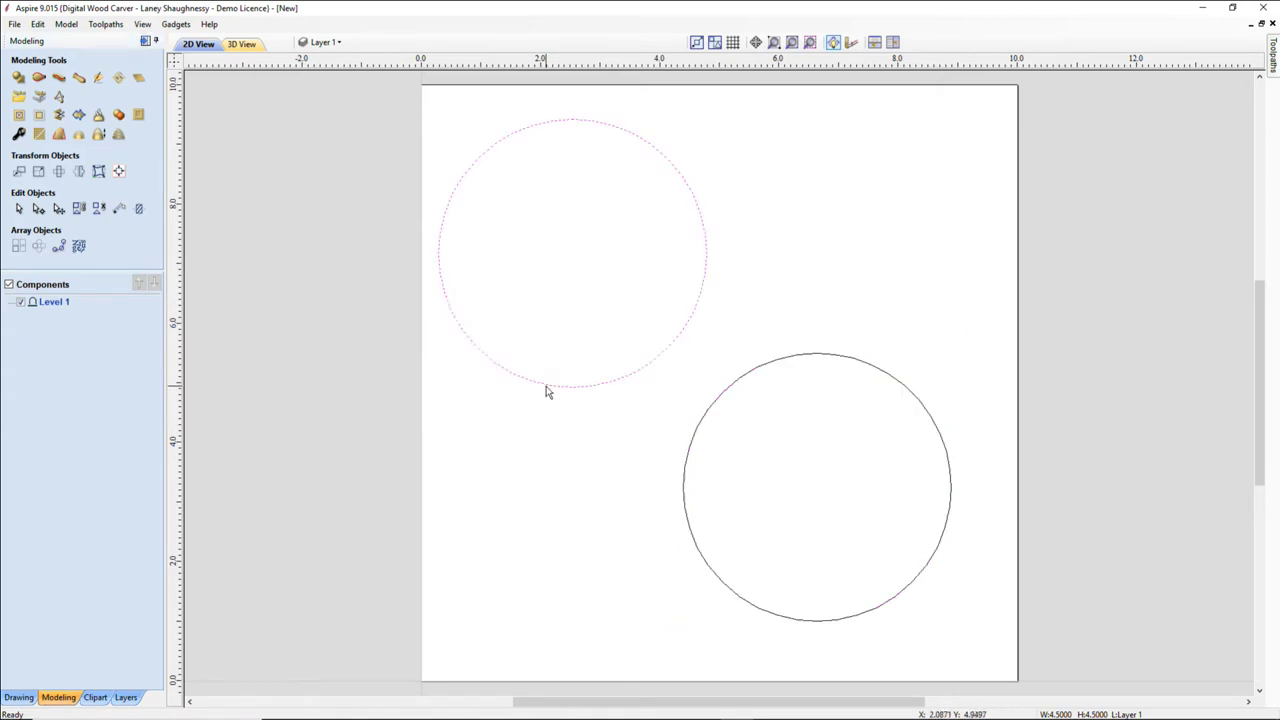
key(Right)
key(Right)
key(Right)
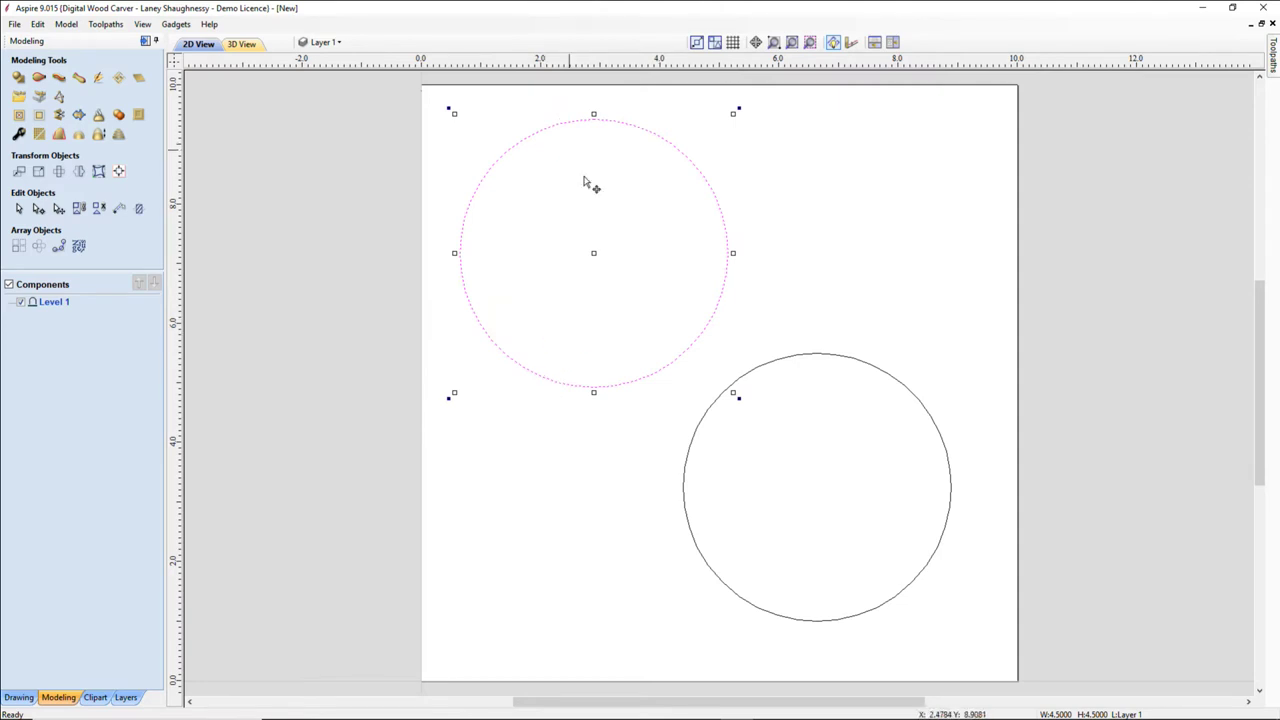
Make the circle a flat raised component with 0.375 in base height, viewed in 3D.
click(18, 84)
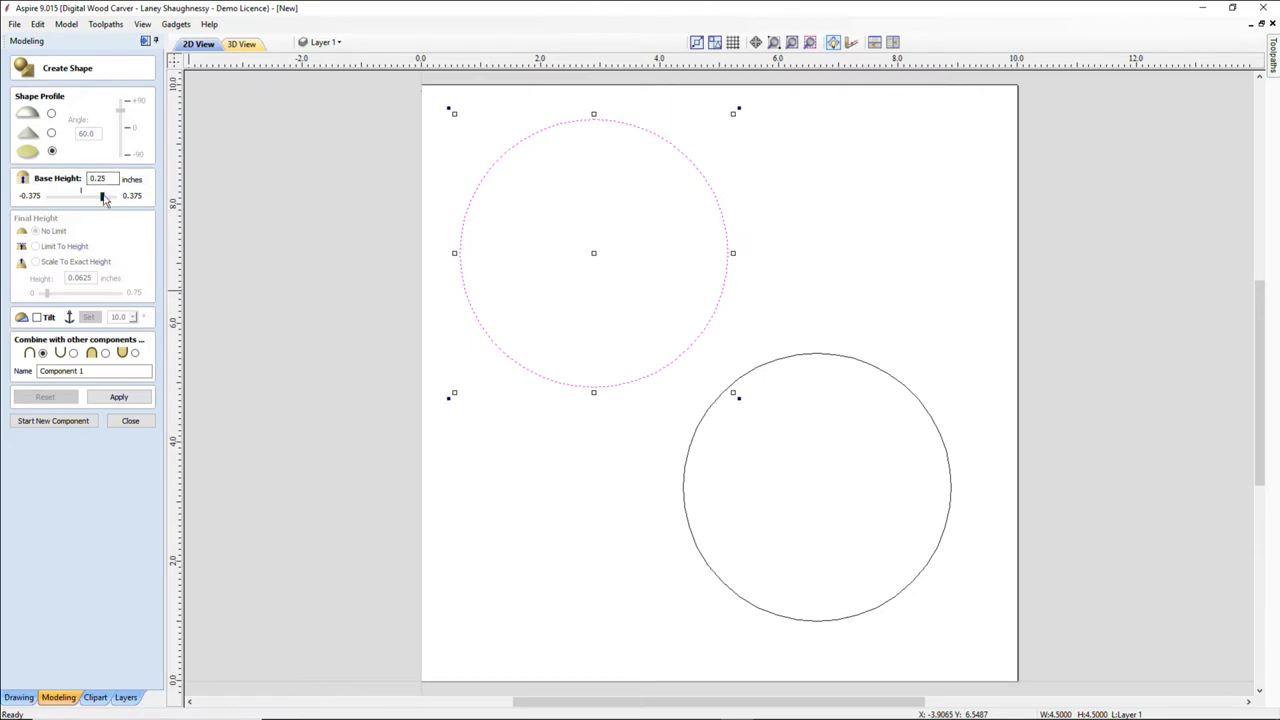
double_click(99, 177)
text(0.35)
click(122, 398)
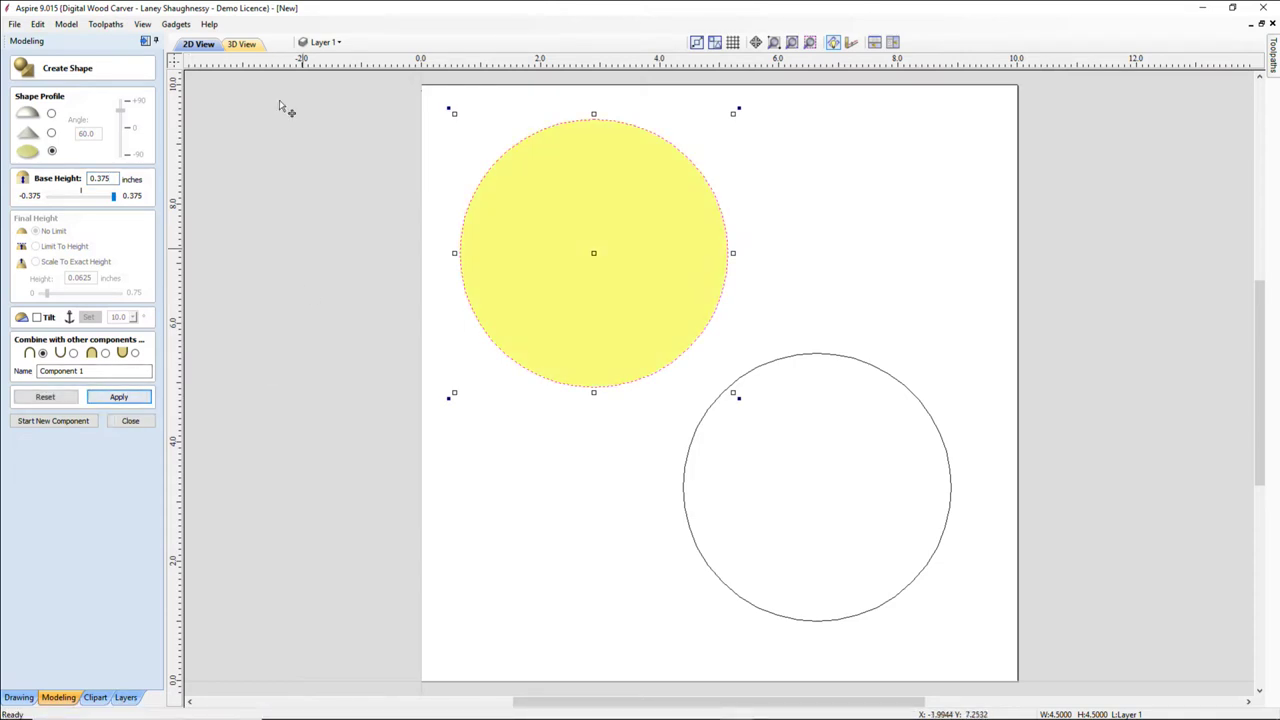
click(248, 50)
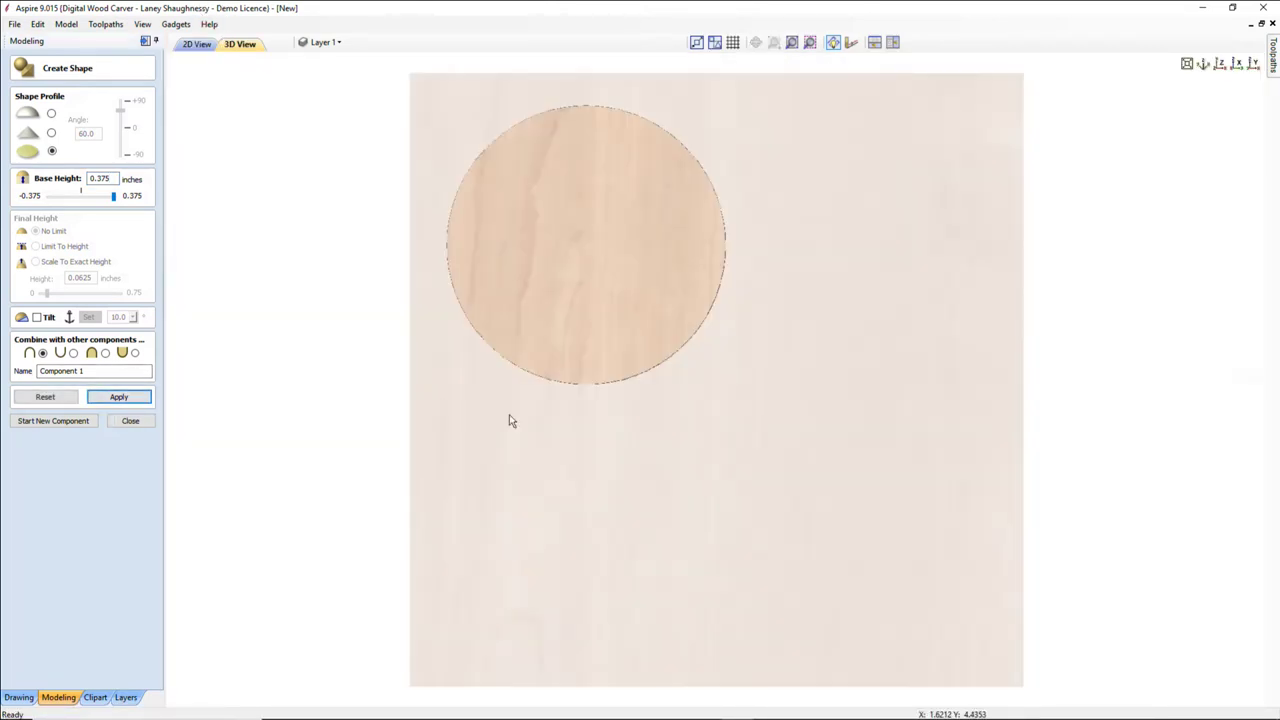
Inspect the raised disk in 3D, then return to the 2D view with nothing selected.
drag(589, 589, 523, 431)
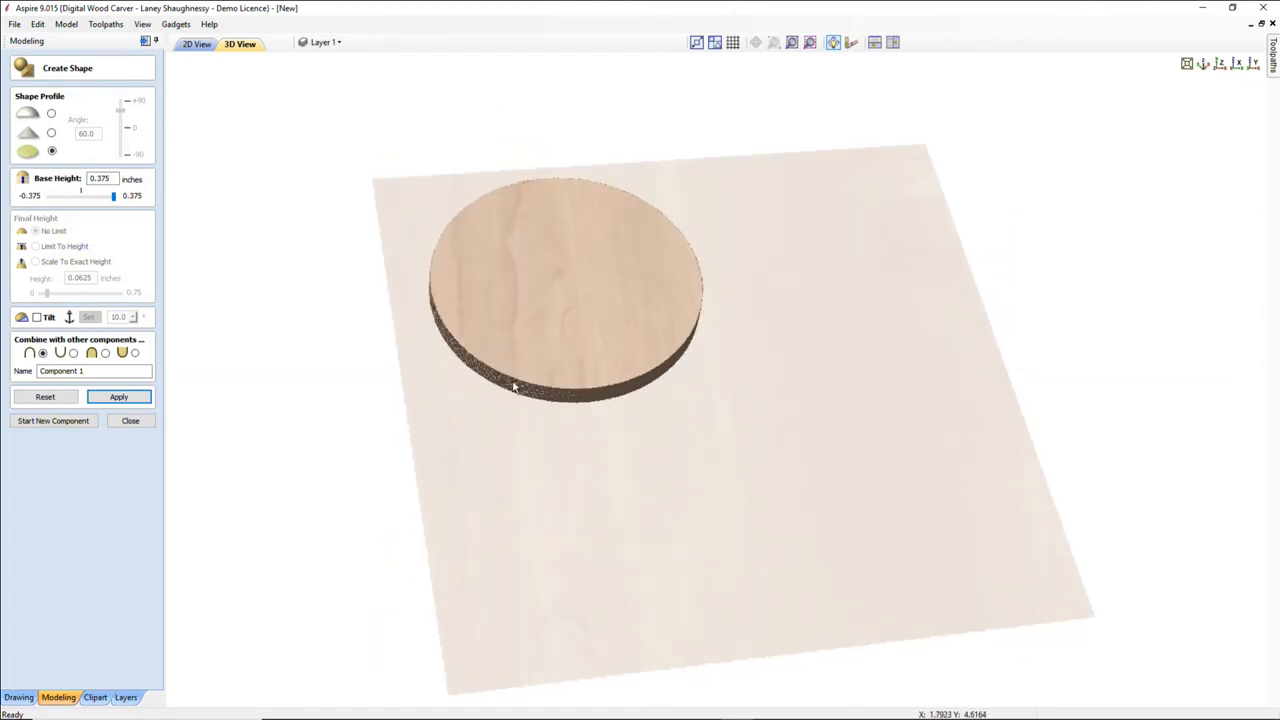
scroll(506, 374, up, 3)
scroll(463, 388, up, 2)
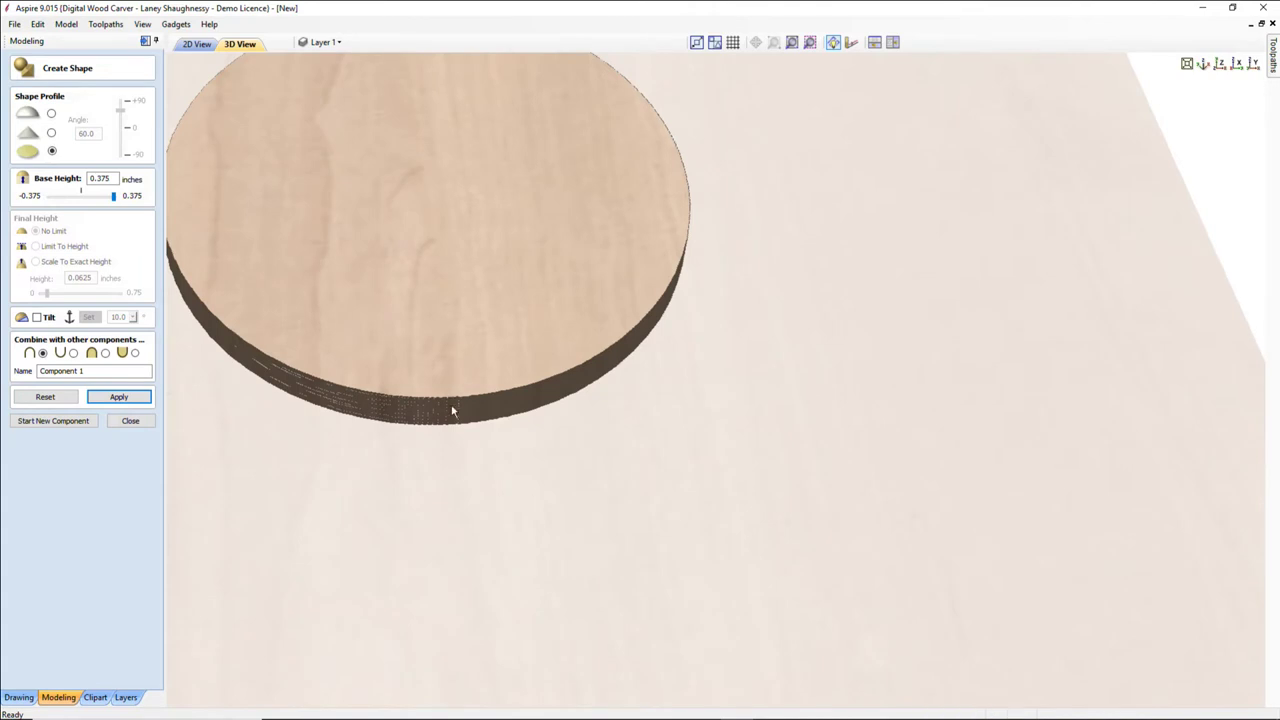
scroll(560, 455, up, 2)
drag(575, 455, 543, 457)
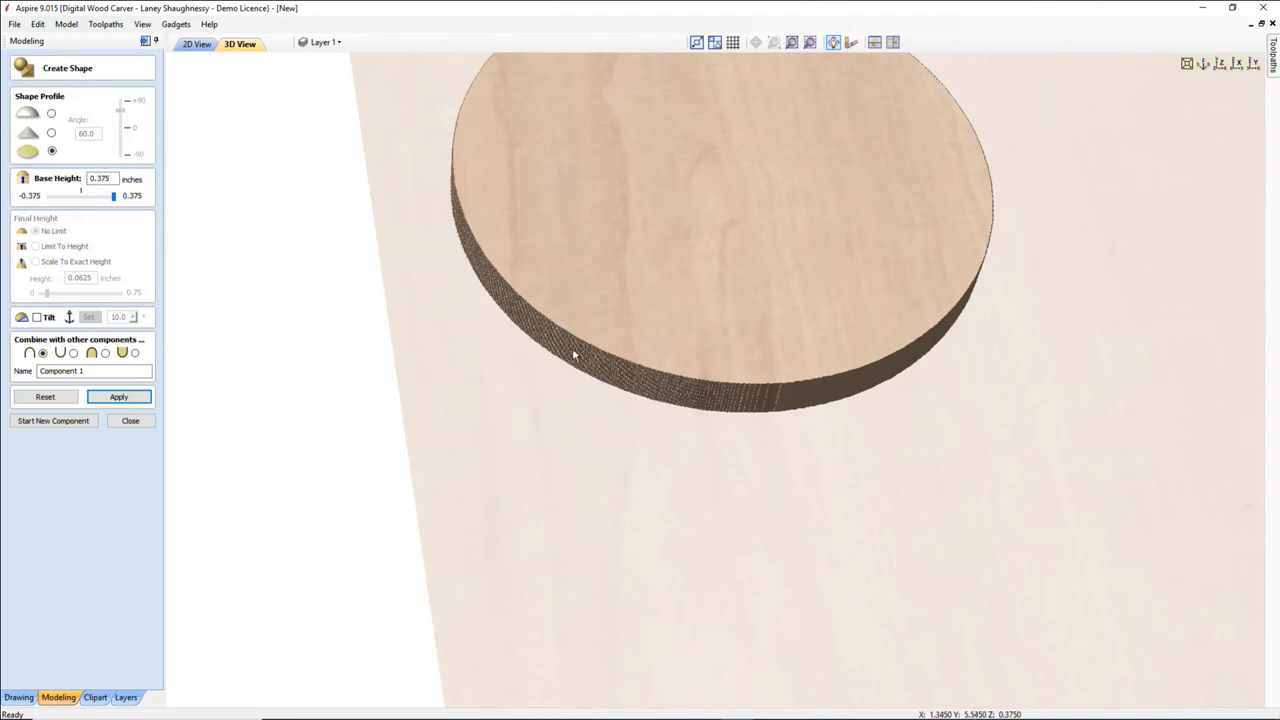
click(196, 44)
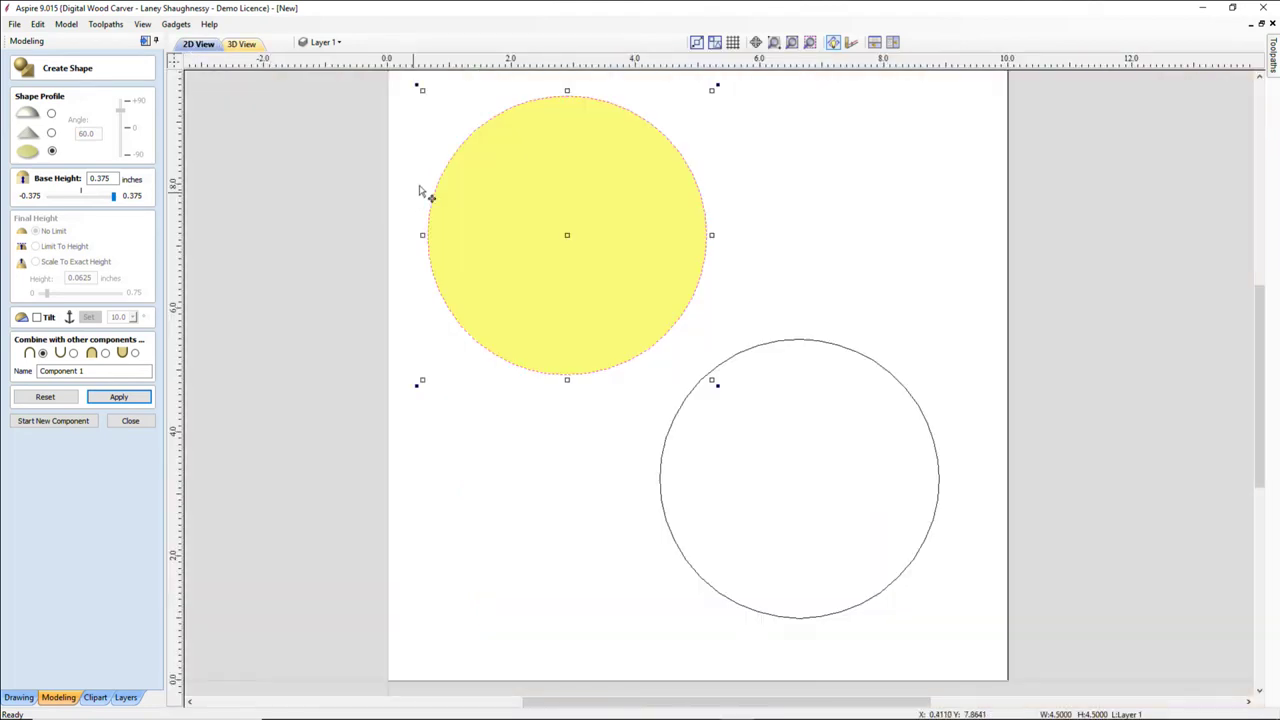
click(483, 128)
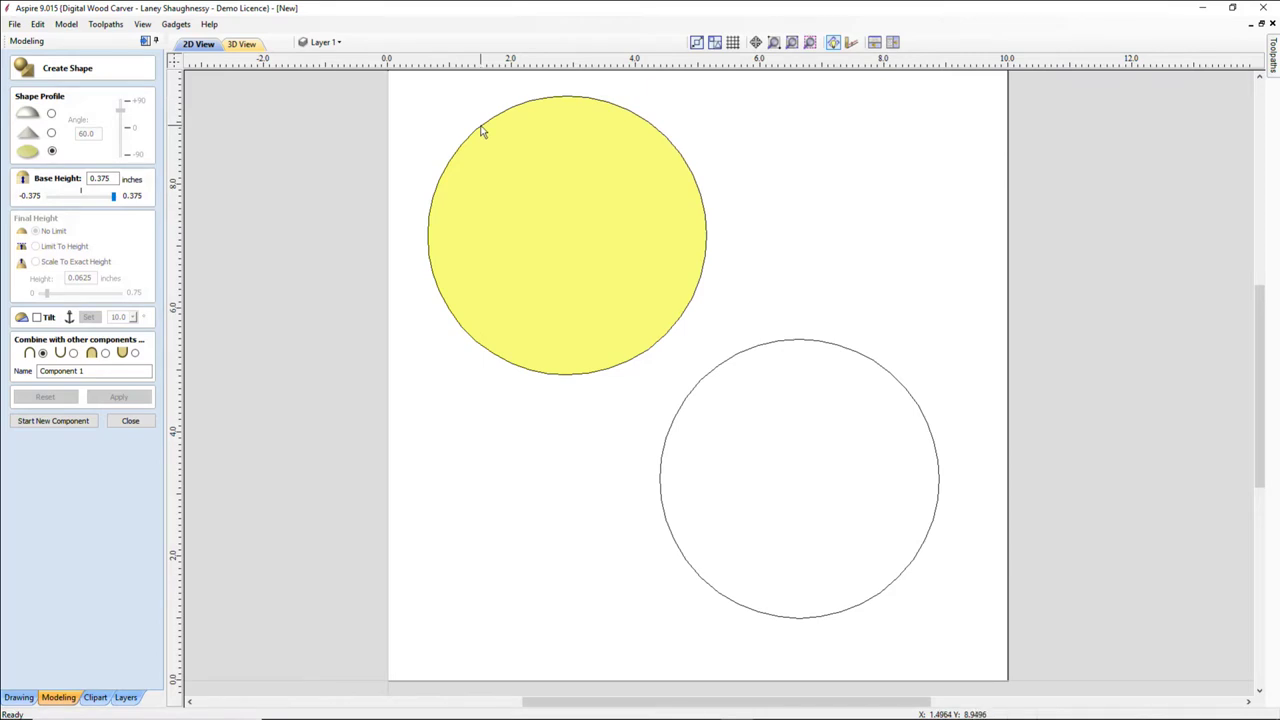
Select the upper circle and show its 0.375 in raised disc in the rendered 3D view.
click(483, 131)
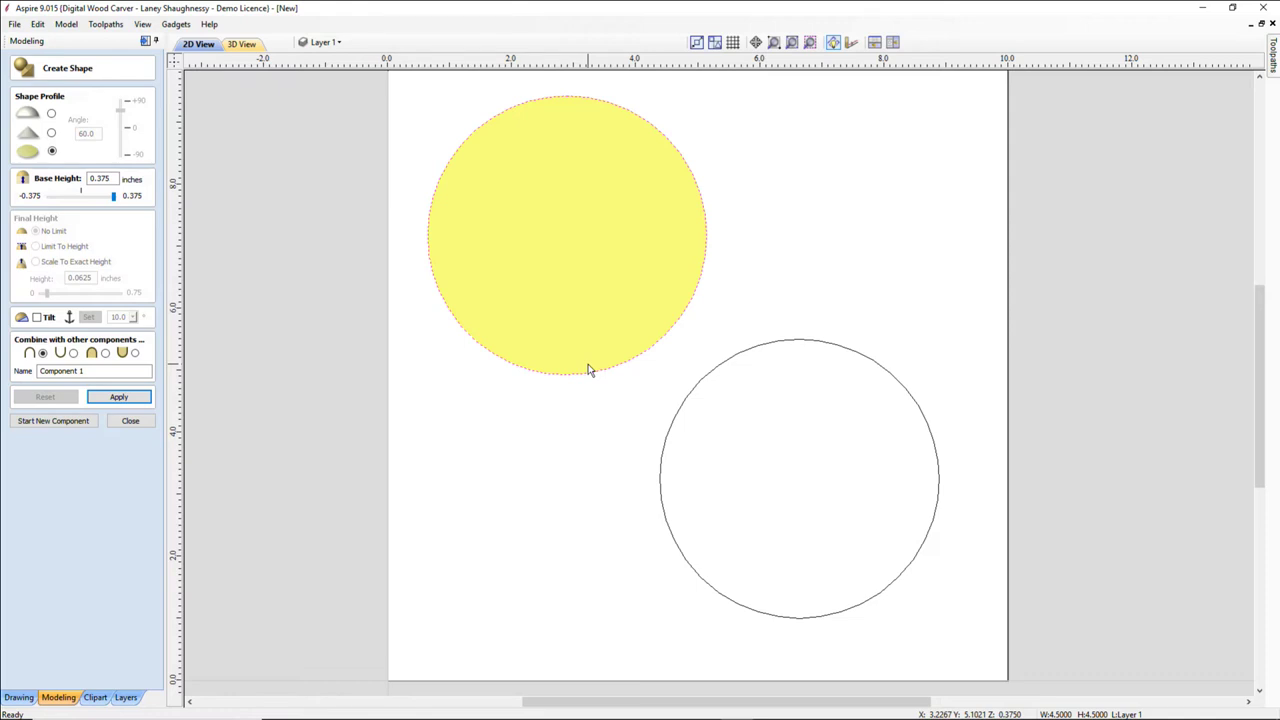
click(241, 46)
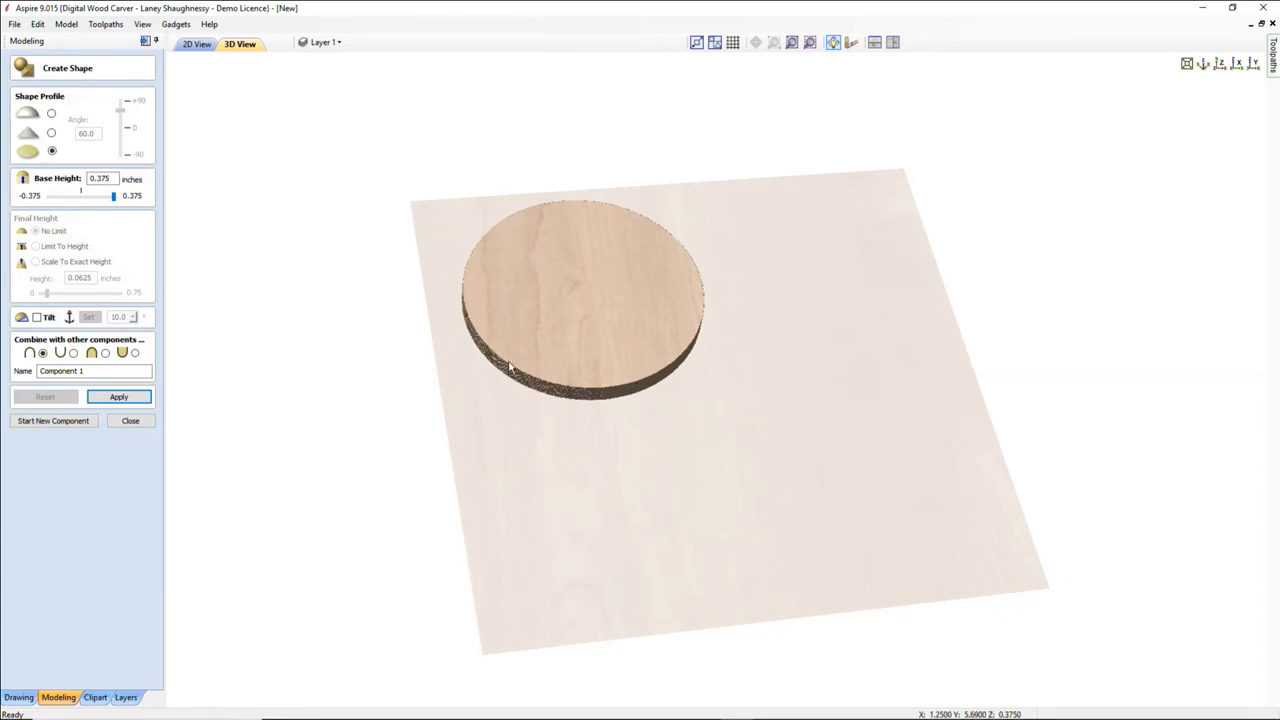
Finish the first disc and start a new empty component in the Create Shape form.
scroll(491, 350, up, 2)
scroll(491, 355, up, 1)
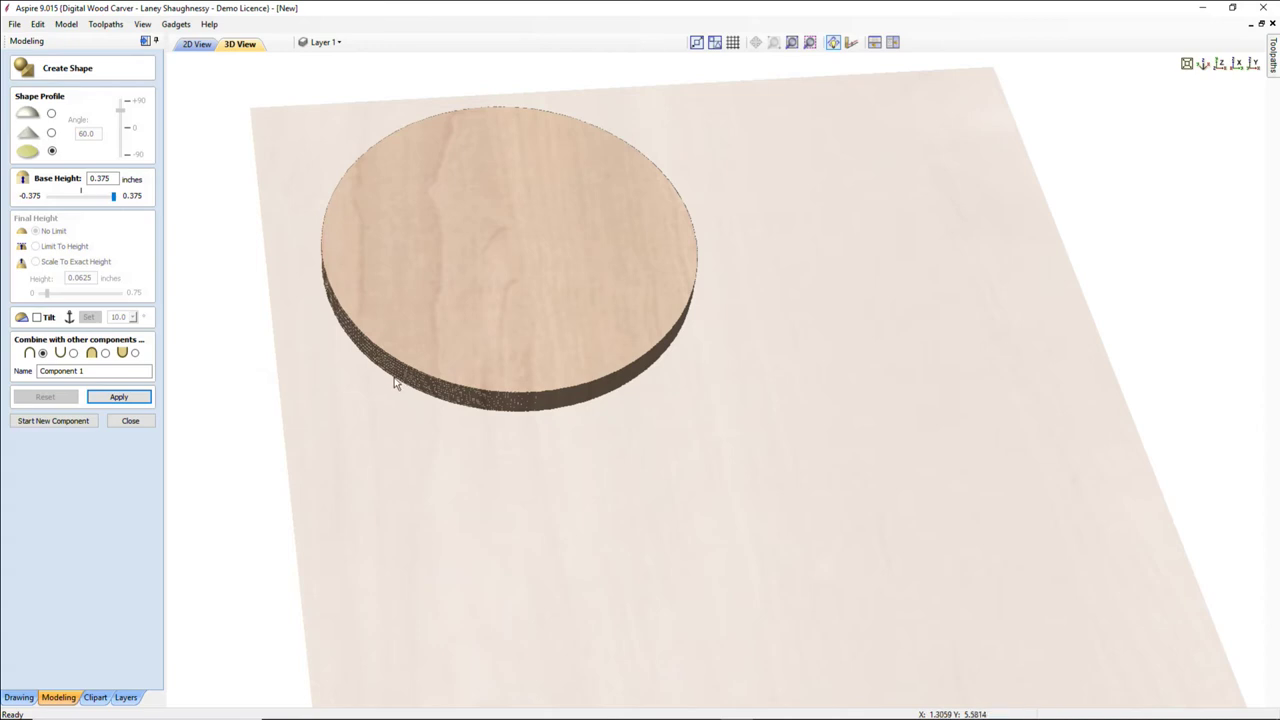
click(58, 424)
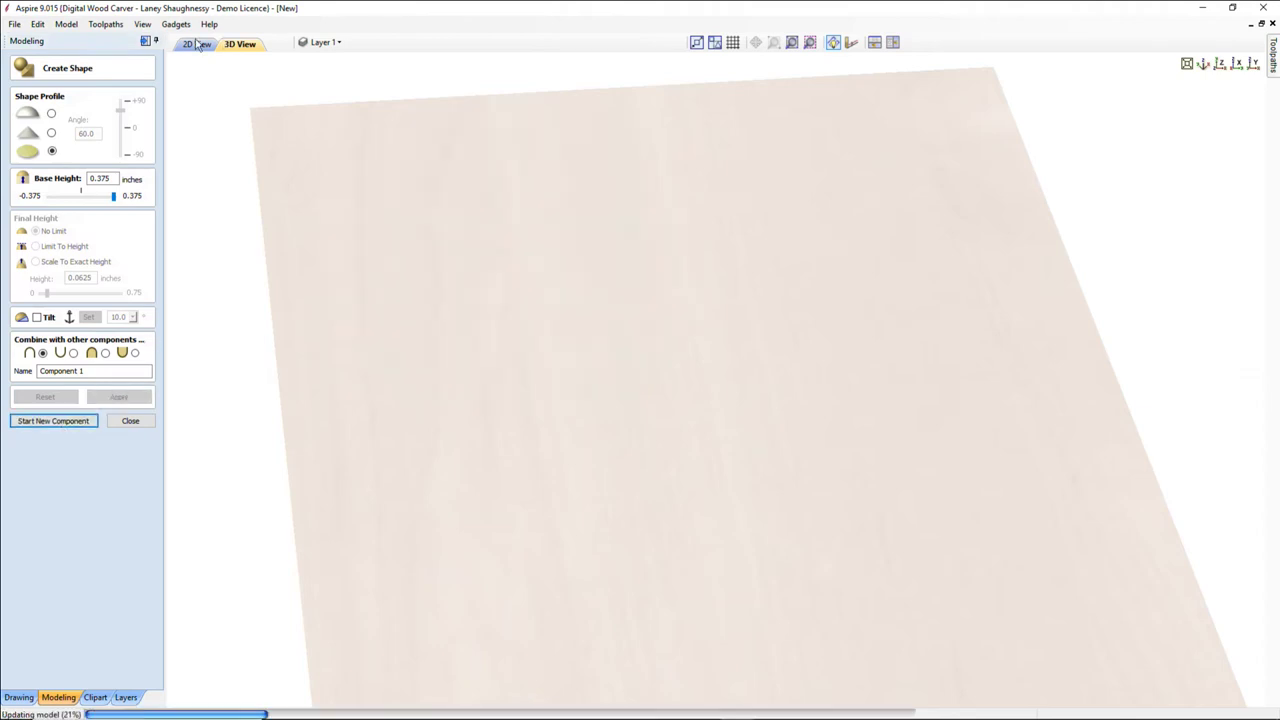
Apply the flat shape to the lower, then upper circle and start a new component.
click(198, 45)
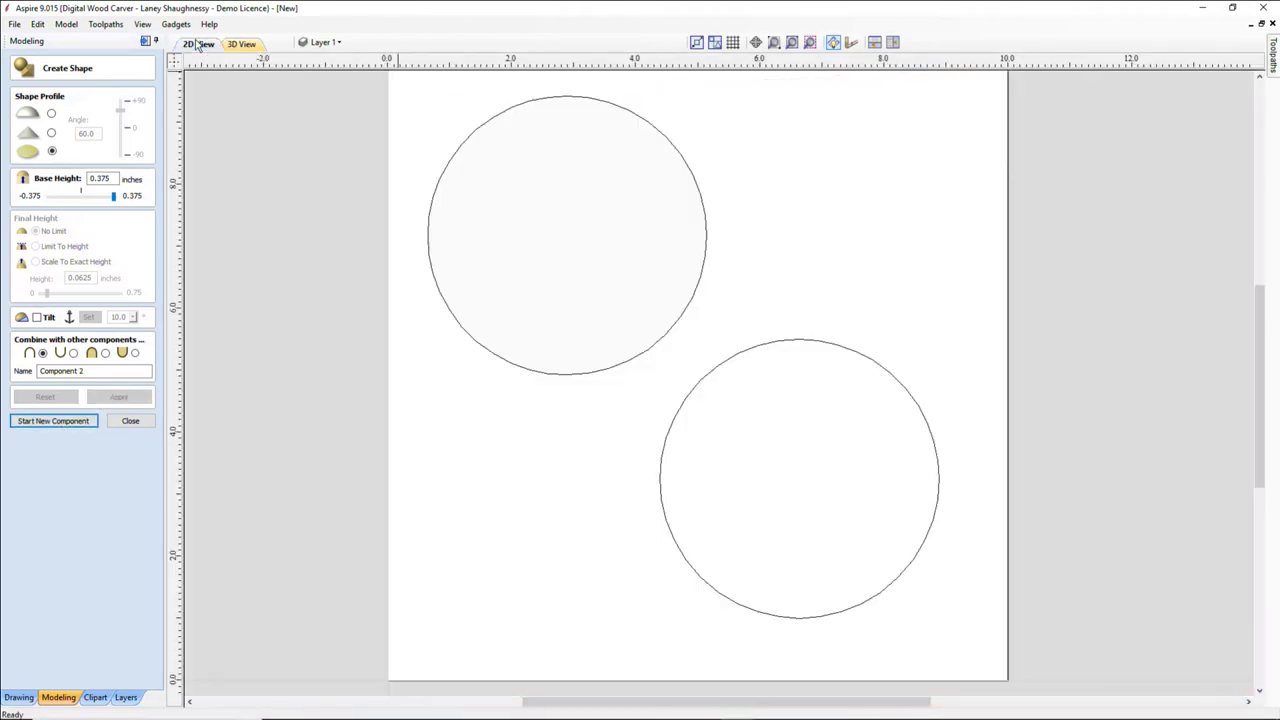
click(744, 356)
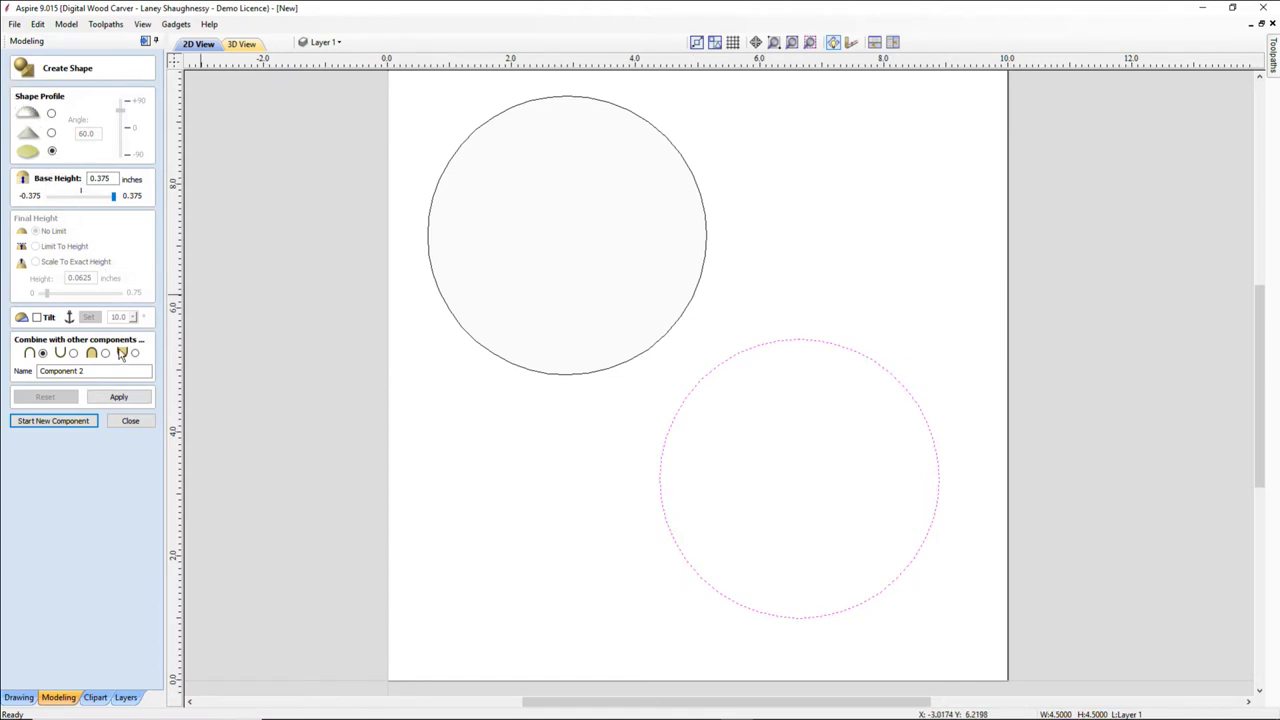
click(113, 400)
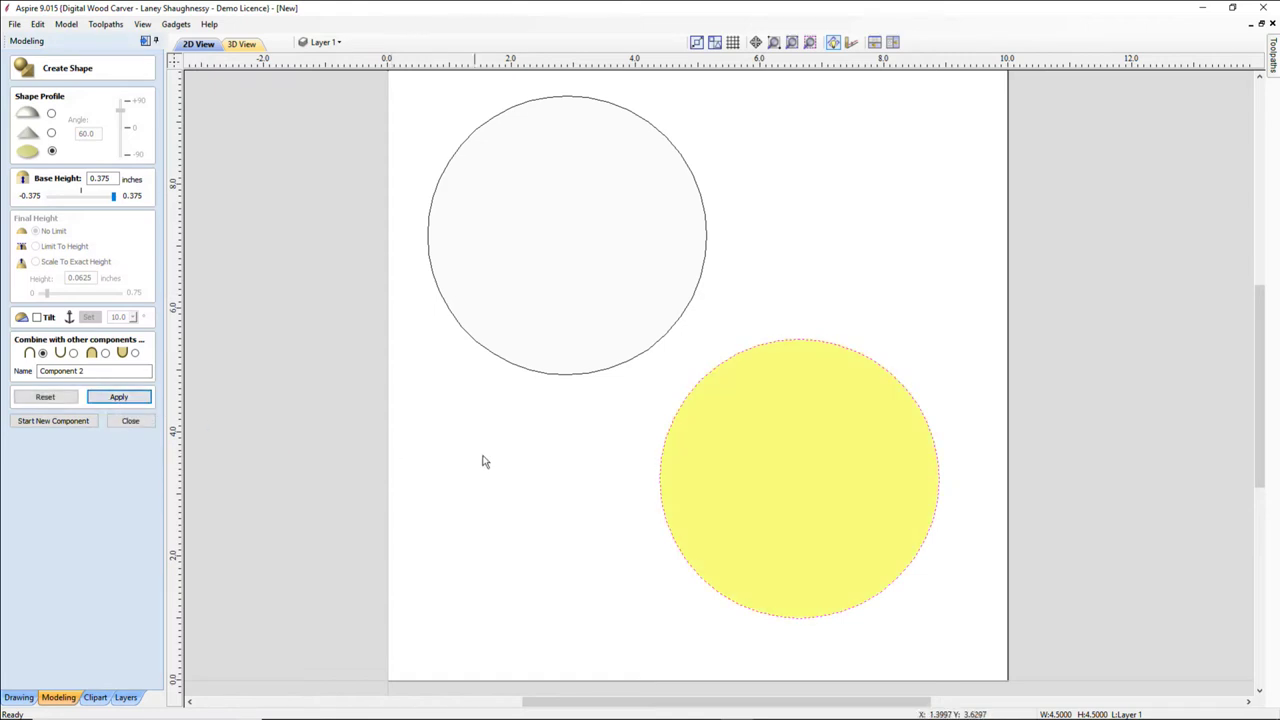
click(493, 362)
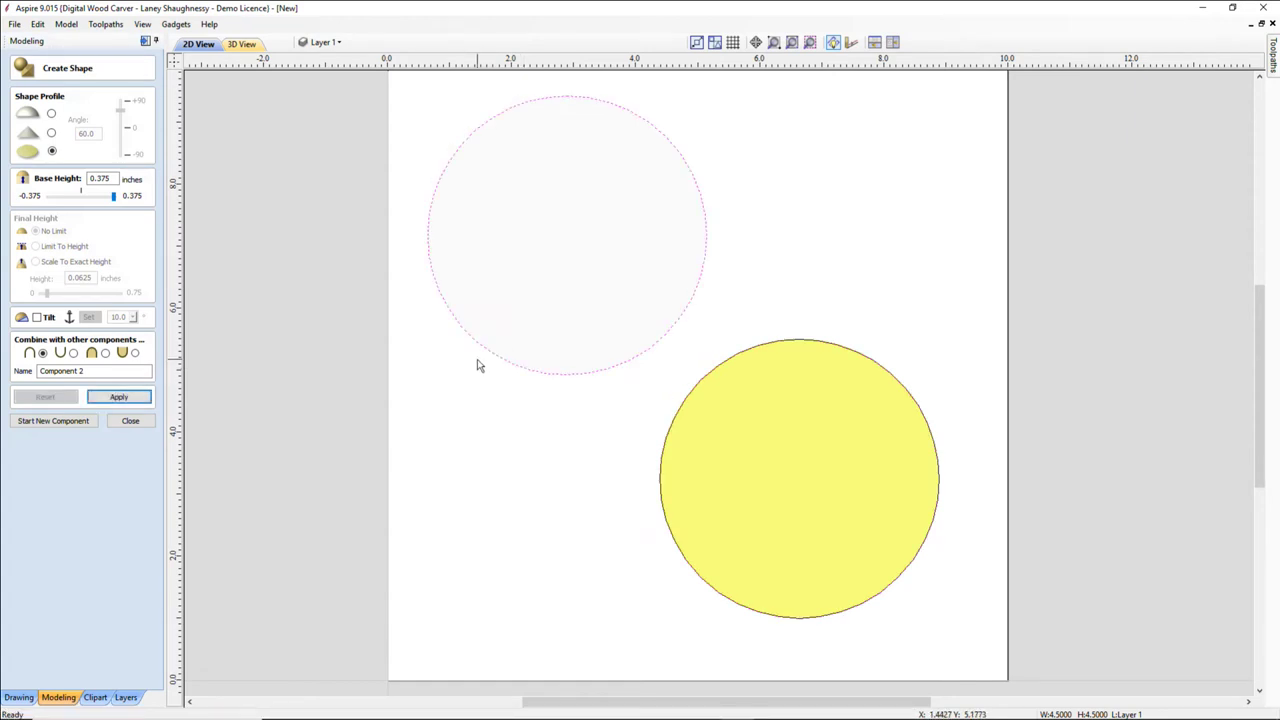
click(118, 397)
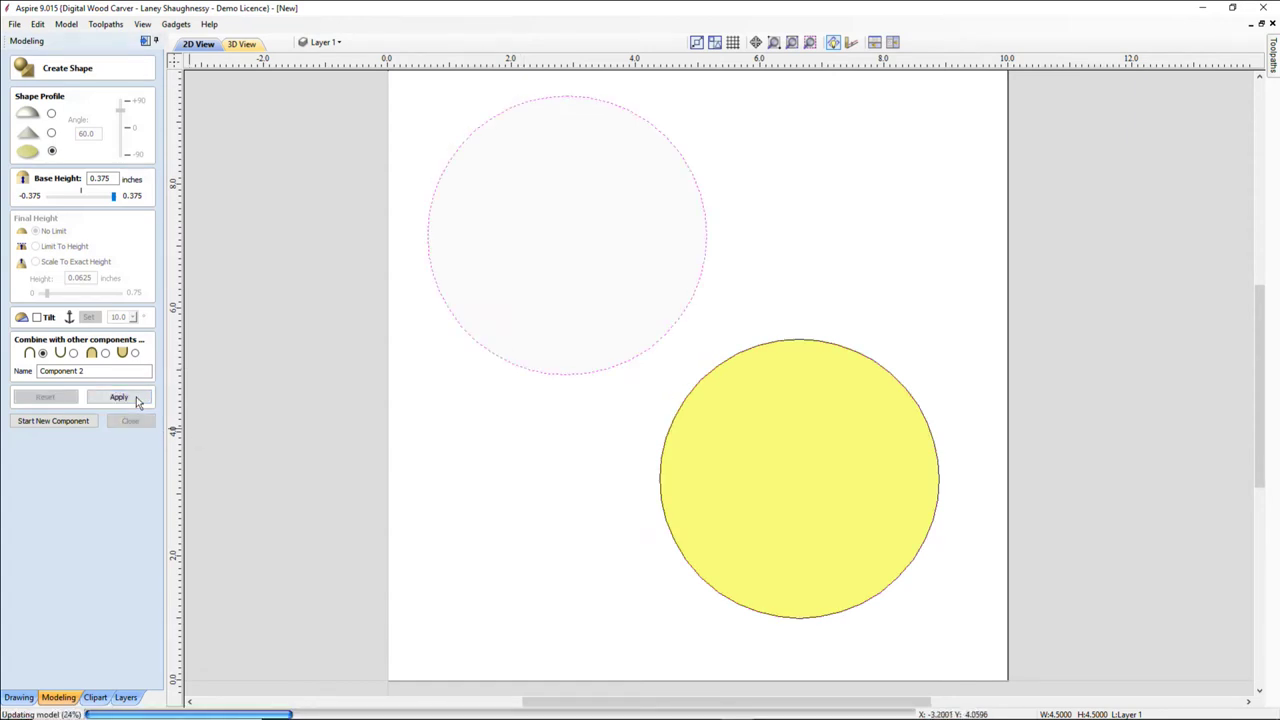
click(45, 422)
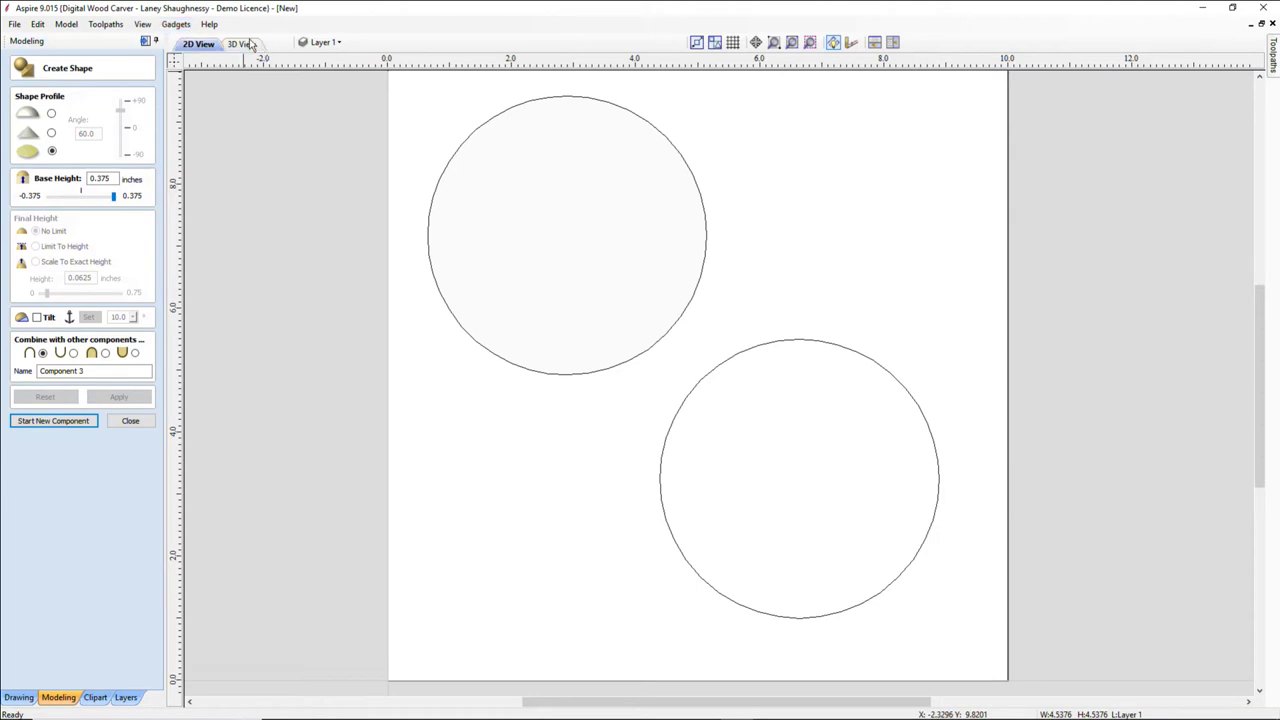
After a 3D check, shape the lower circle as its own component and close the form.
click(255, 45)
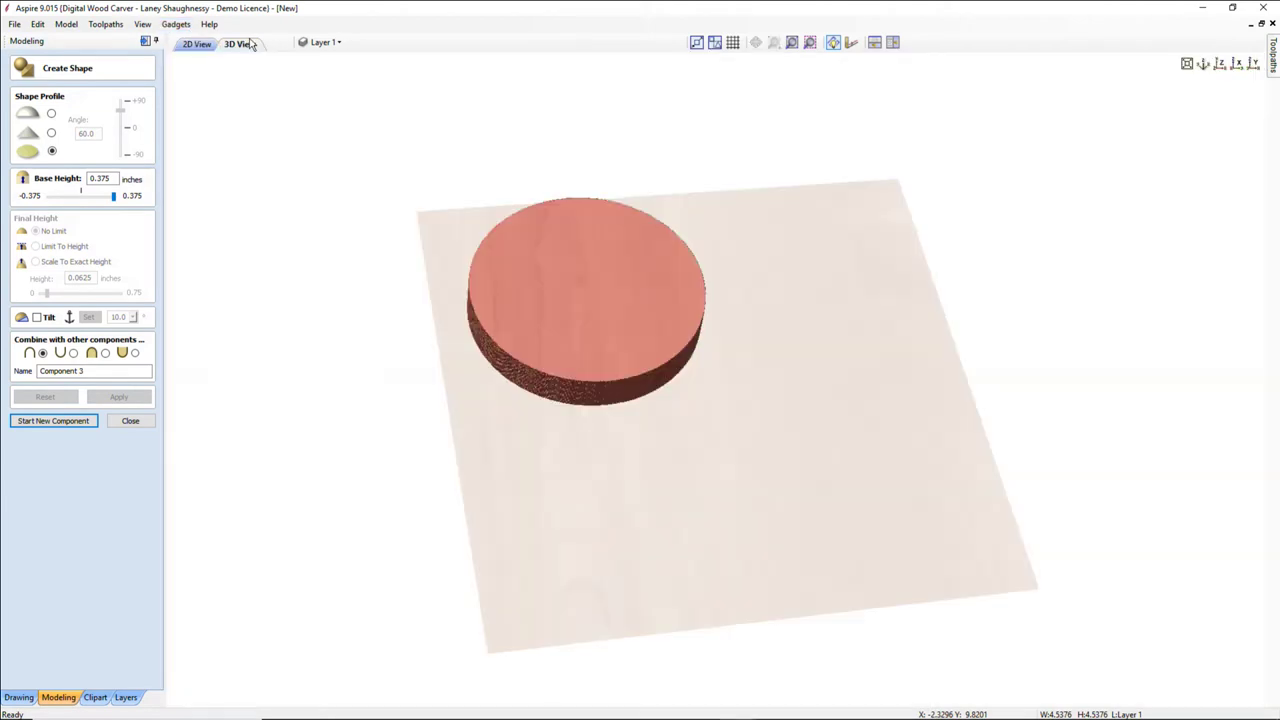
click(197, 44)
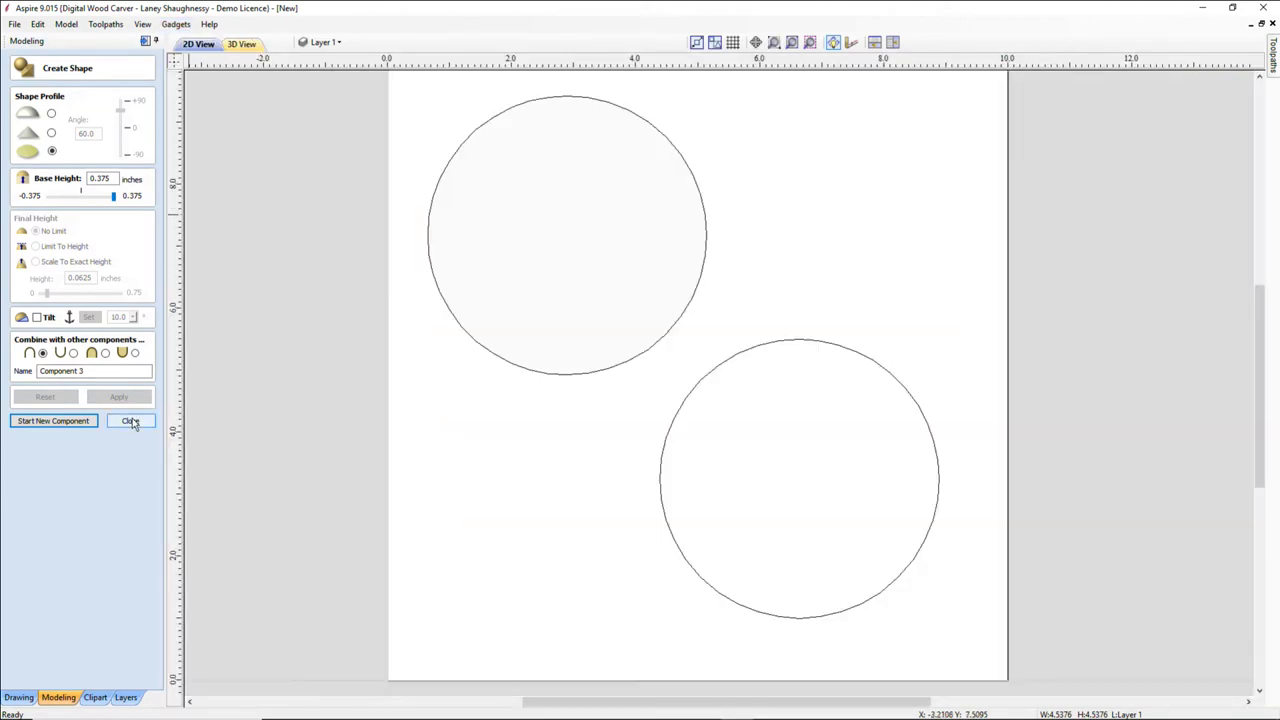
click(693, 398)
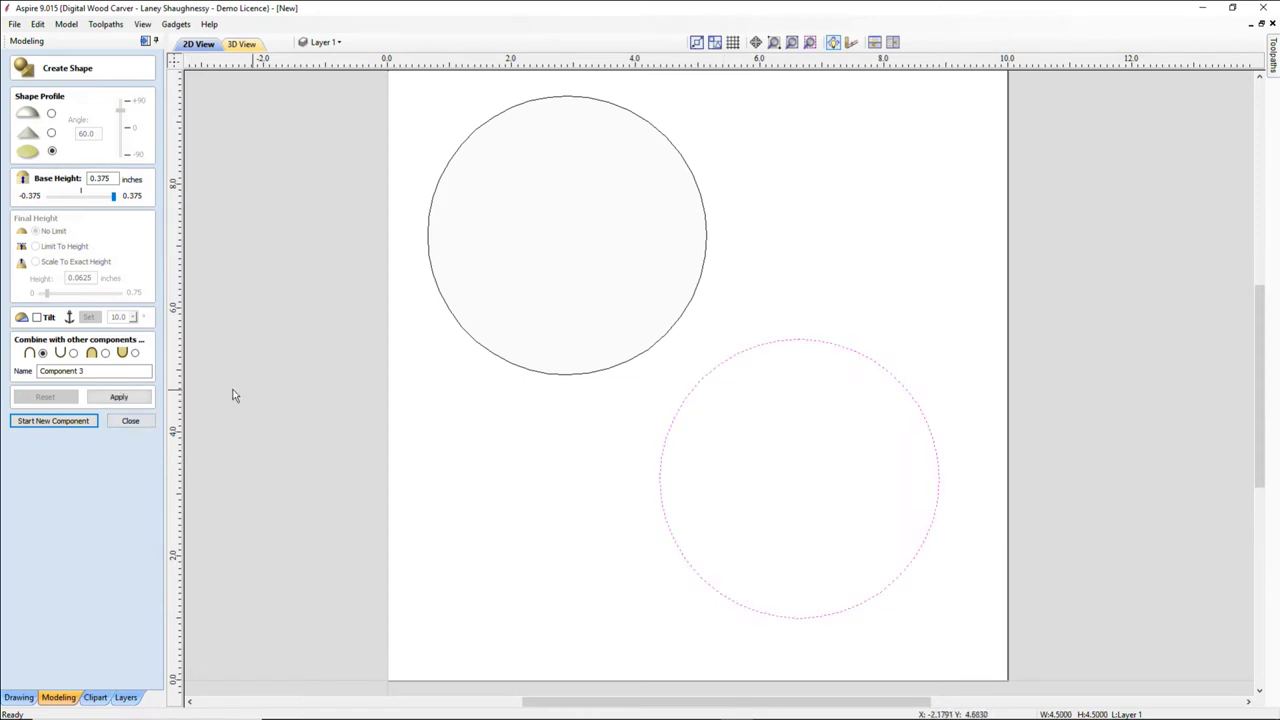
click(112, 400)
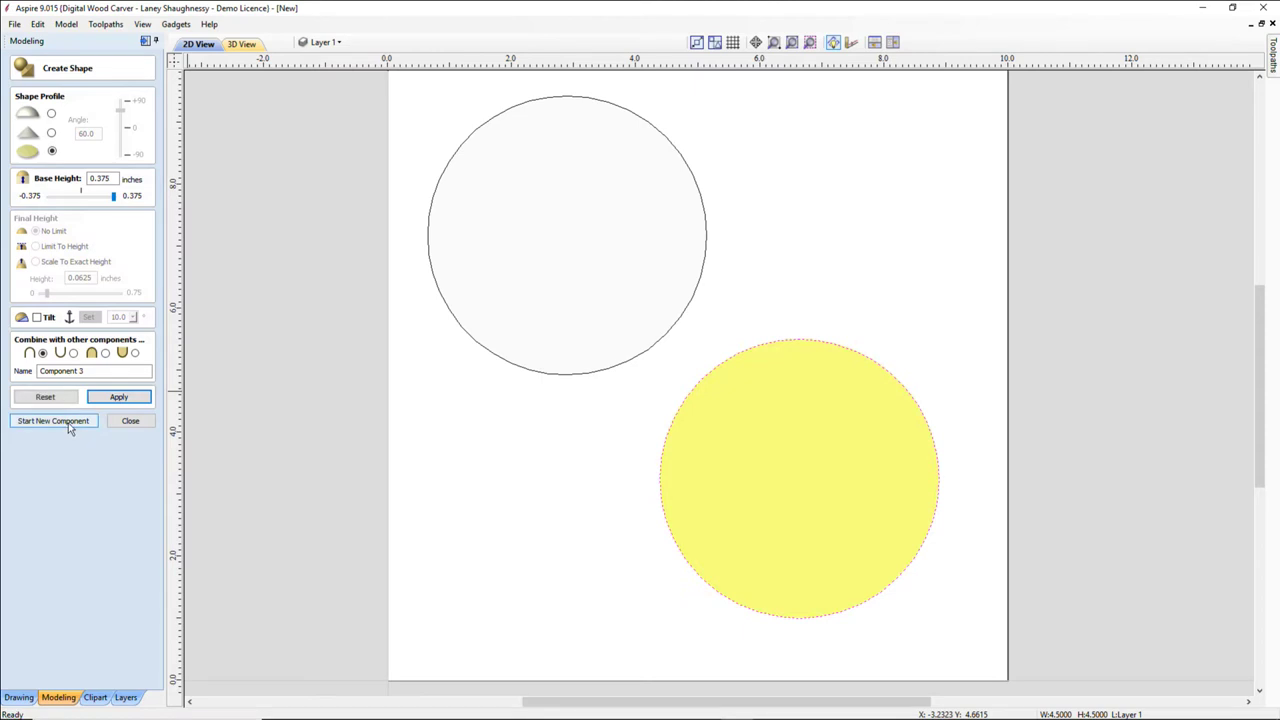
click(69, 424)
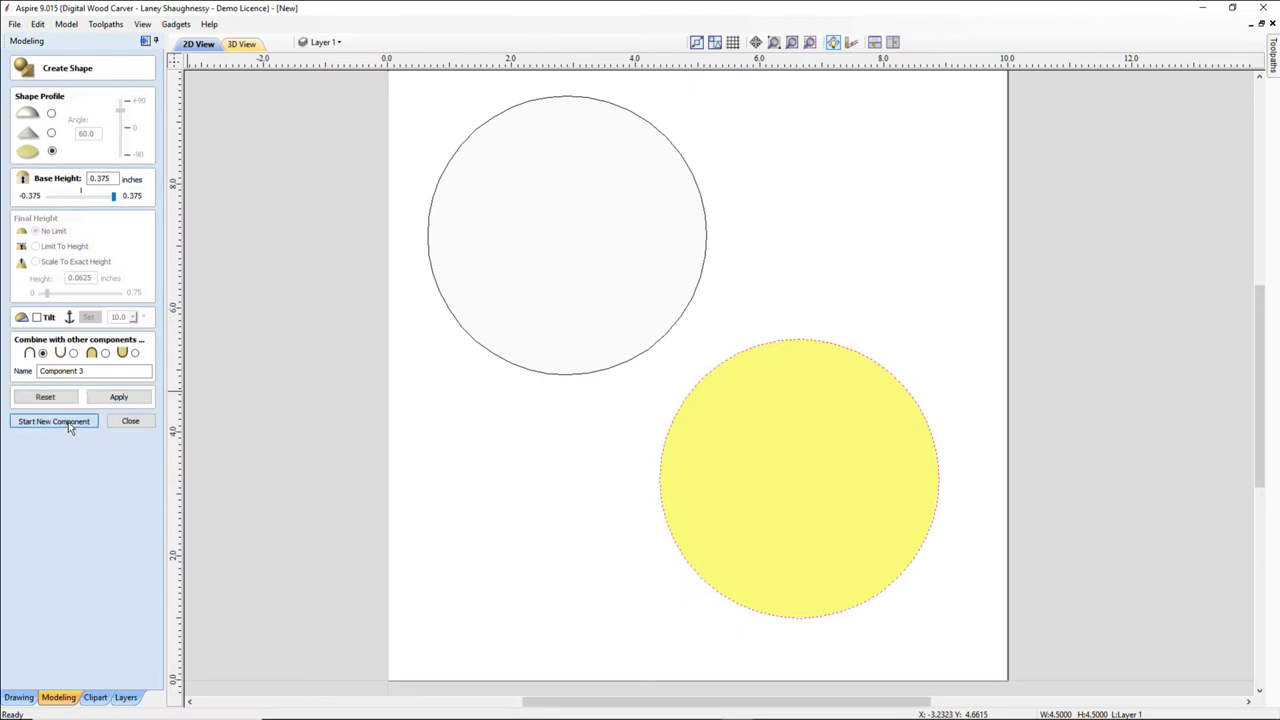
click(131, 421)
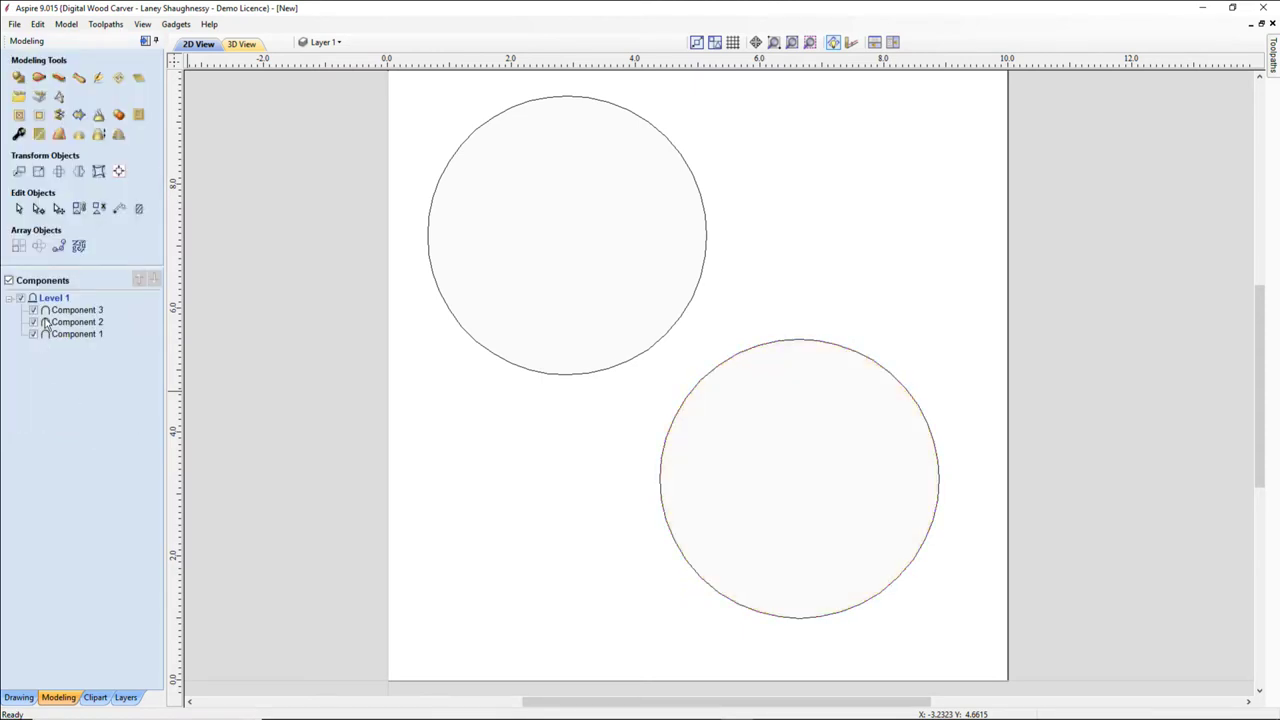
Delete Component 1 and zoom in on the two remaining raised discs in 3D.
click(55, 336)
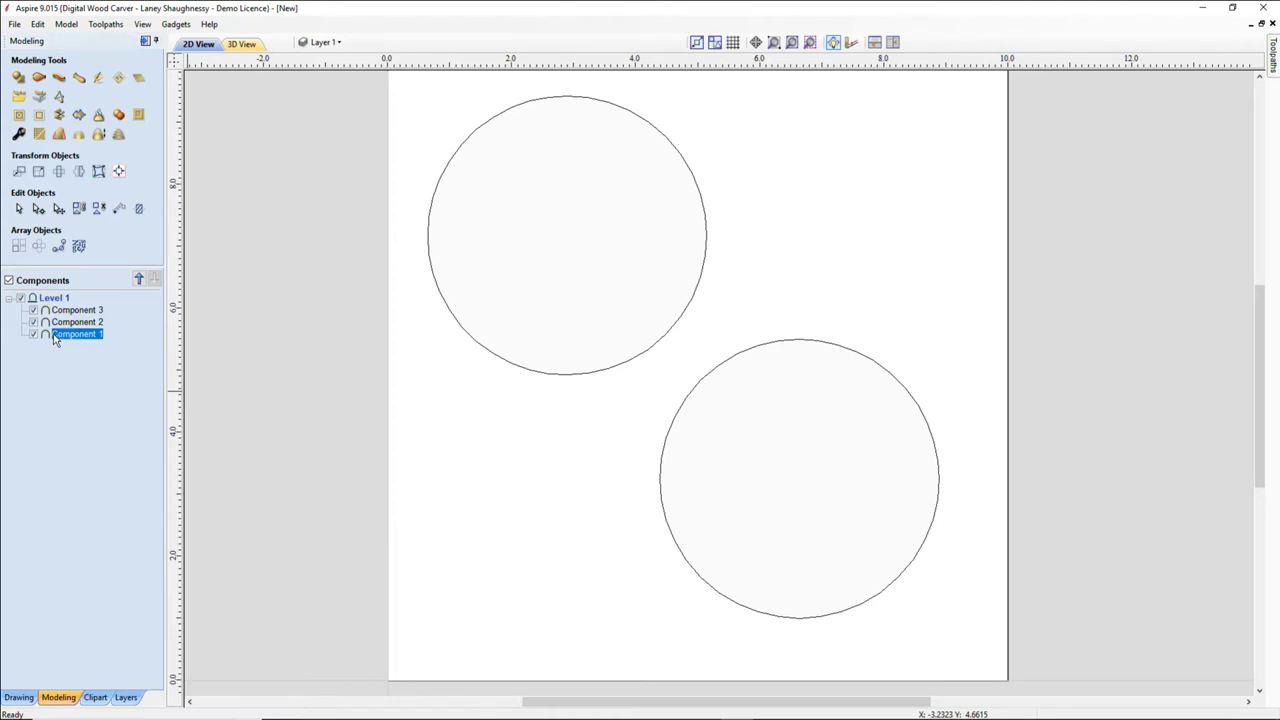
right_click(55, 338)
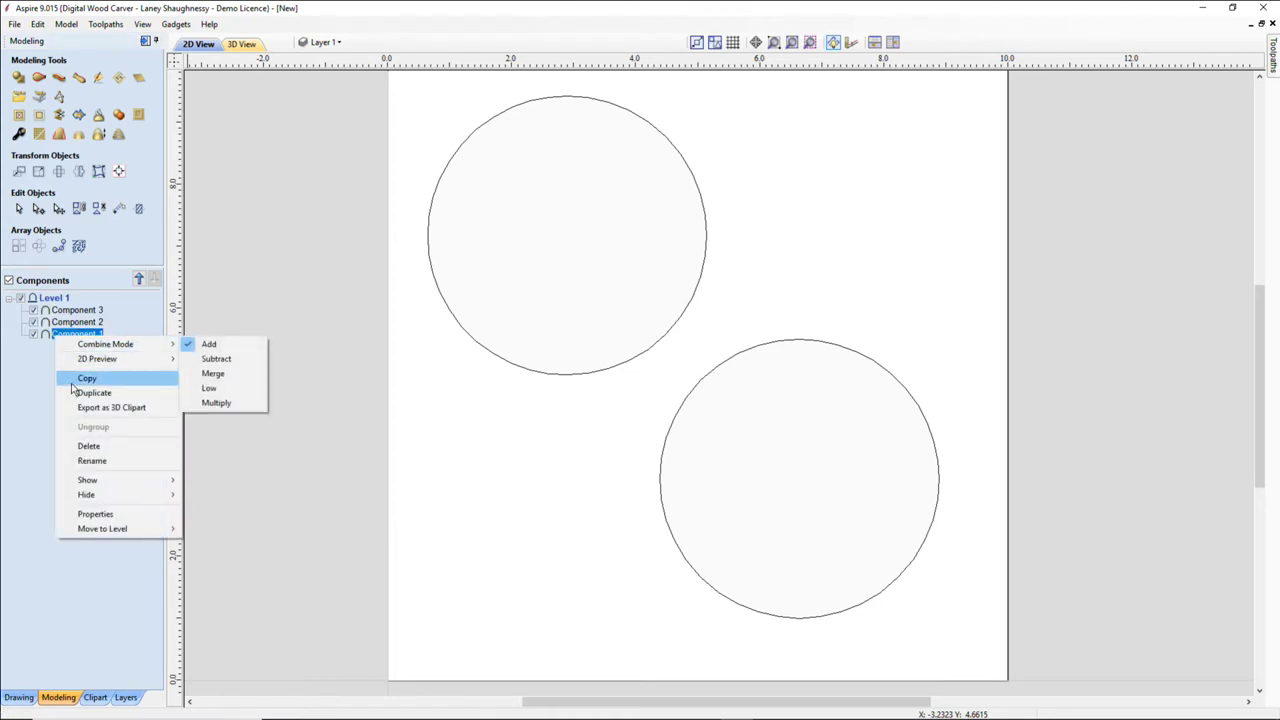
click(89, 445)
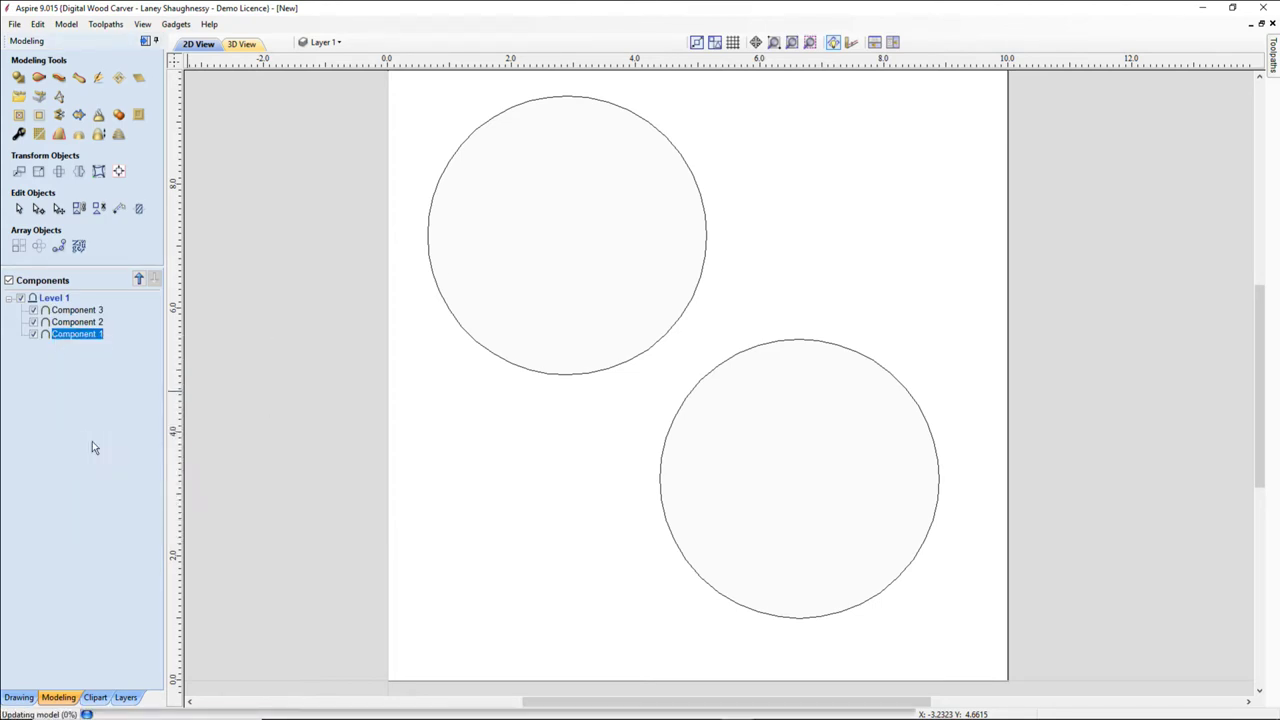
click(245, 45)
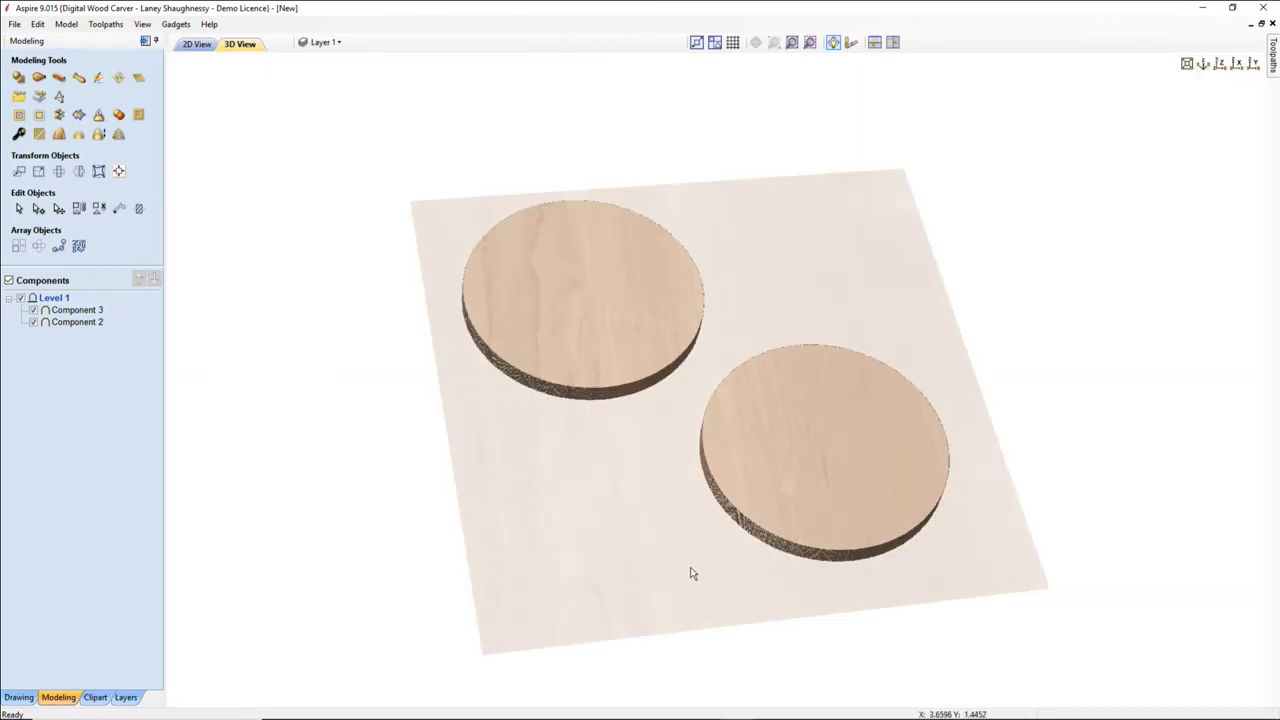
scroll(635, 461, up, 2)
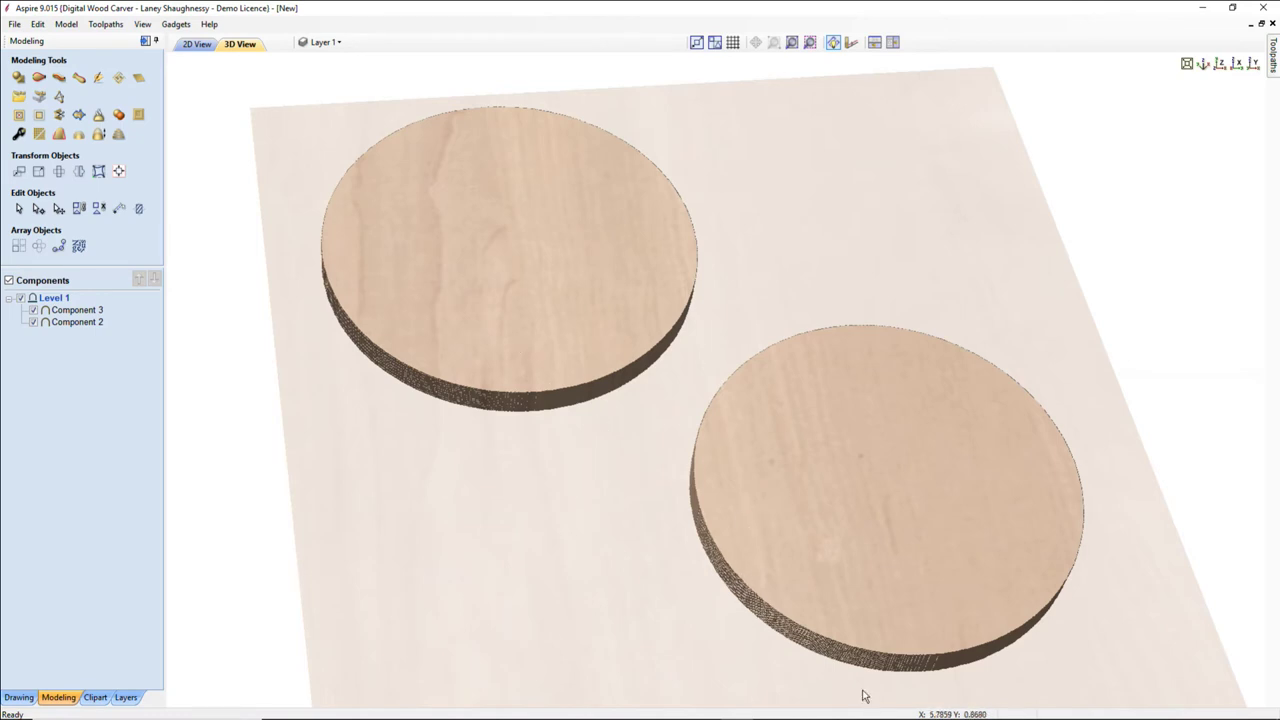
drag(838, 632, 843, 594)
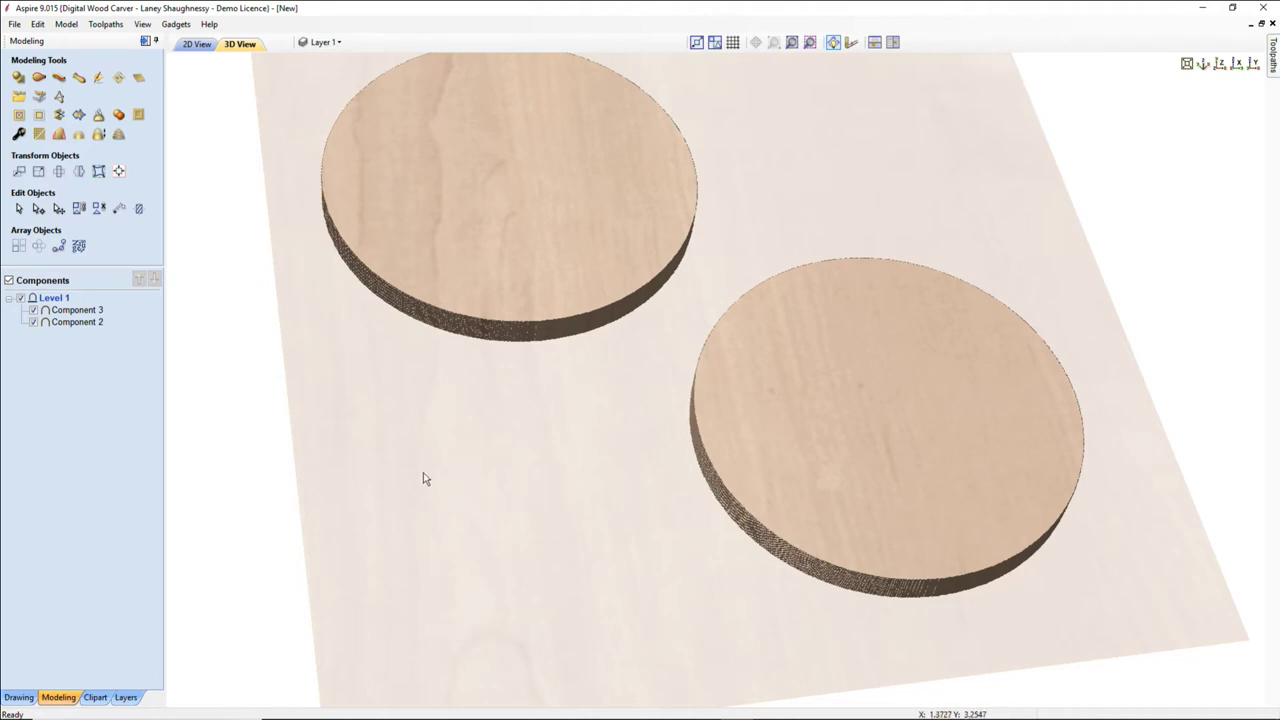
click(18, 78)
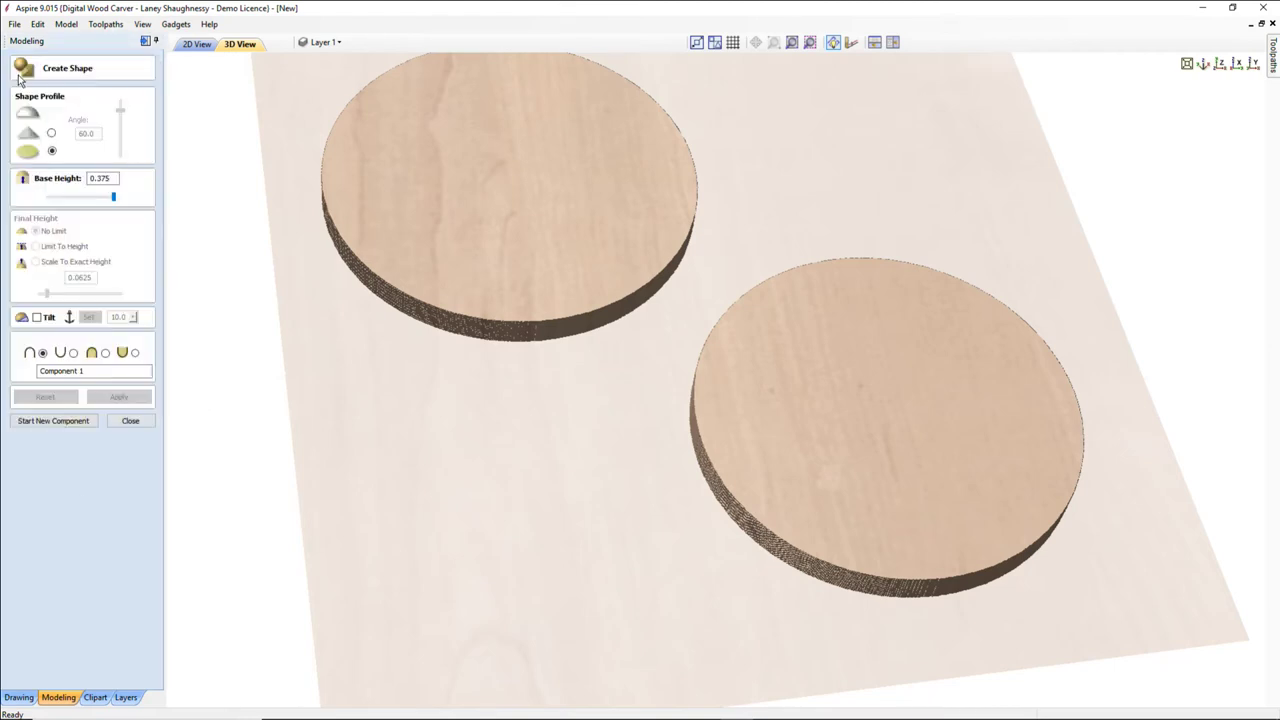
click(51, 152)
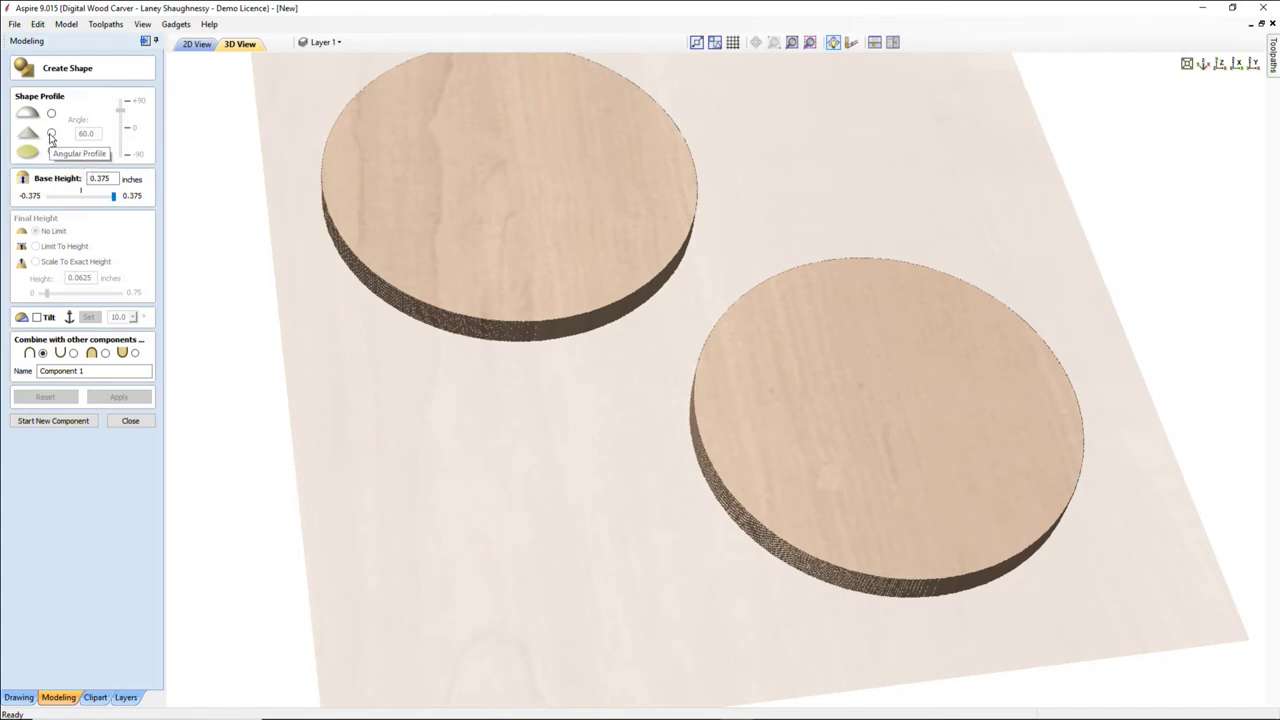
click(51, 134)
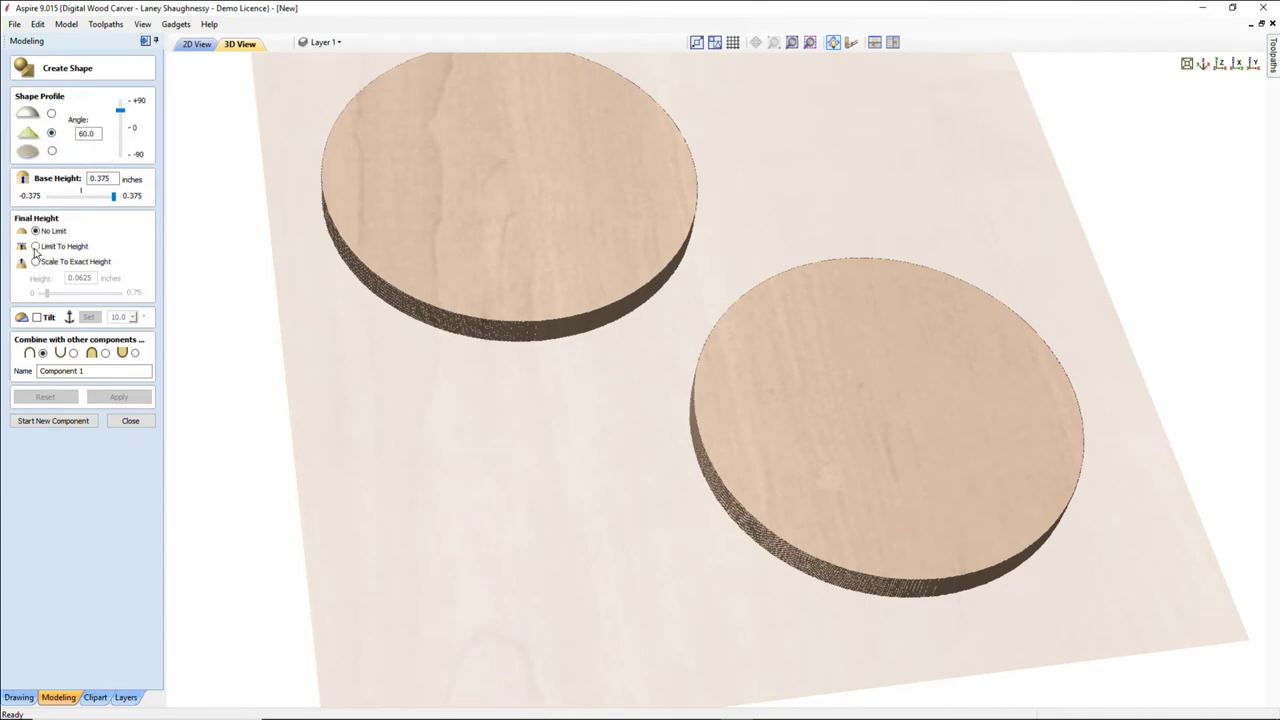
click(36, 247)
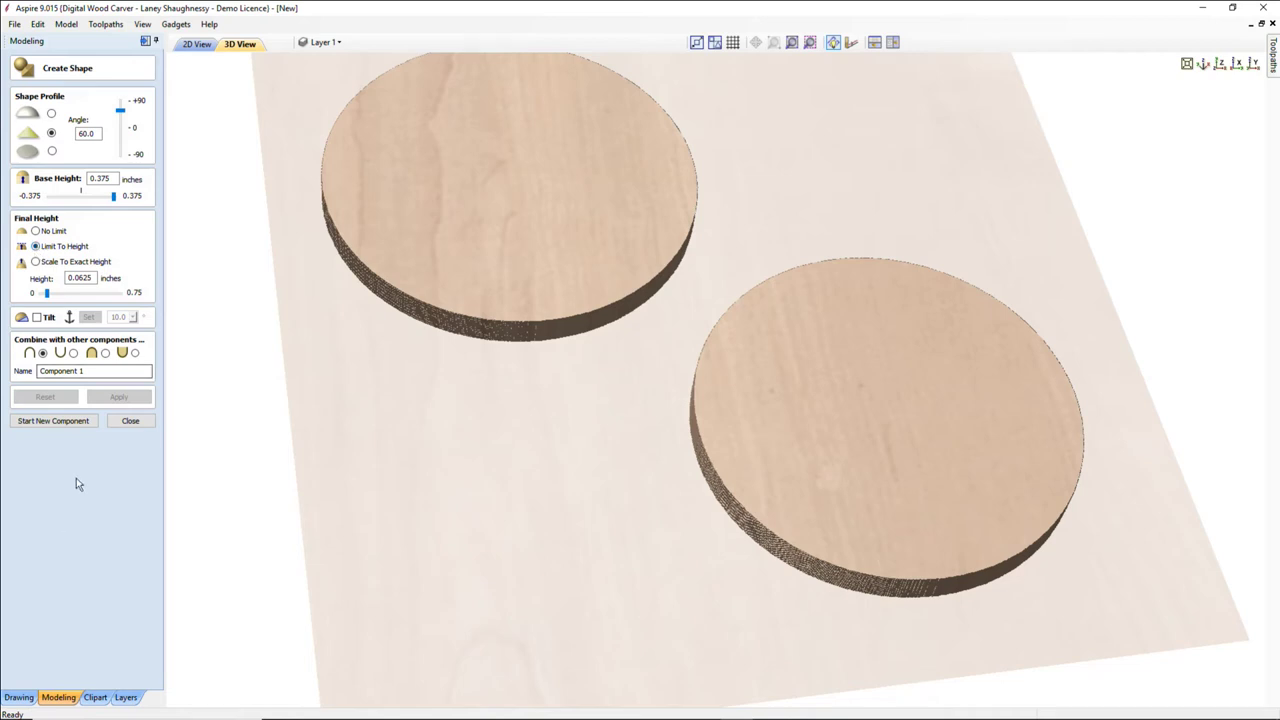
key(Escape)
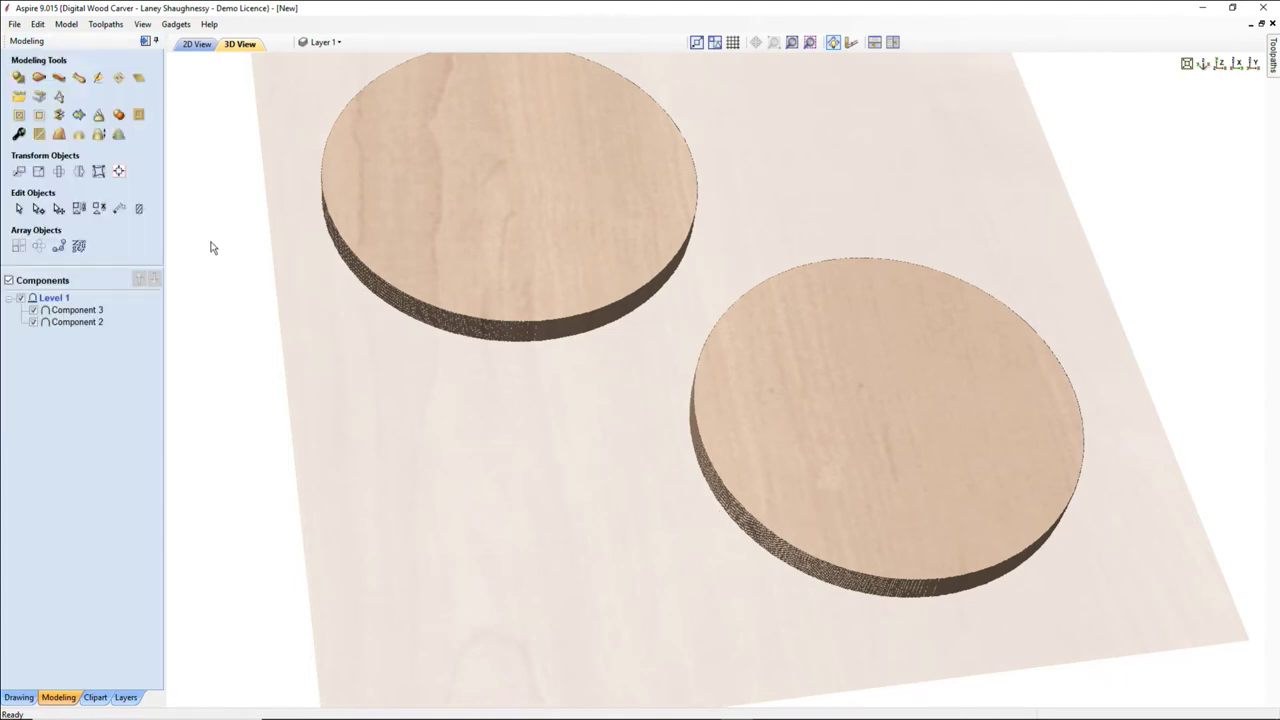
Select Component 3, the lower disc, and set Add Draft to Model's draft angle to 30.0°.
click(66, 311)
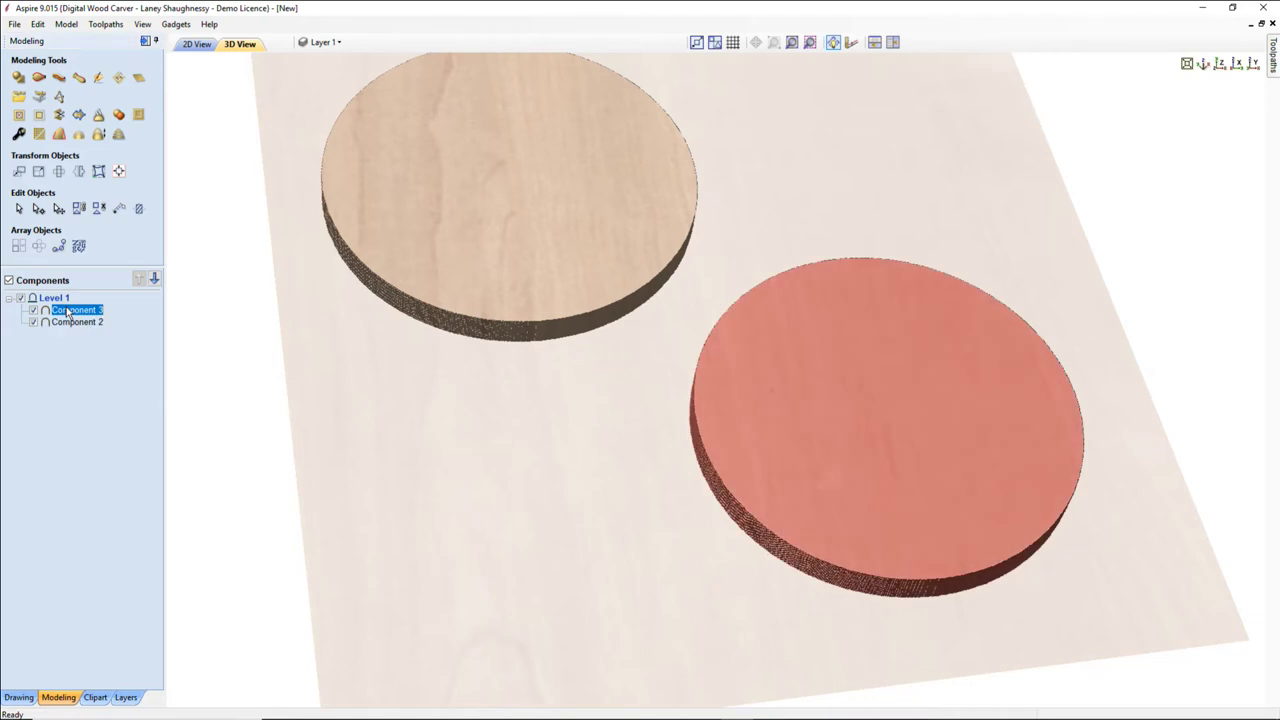
click(59, 136)
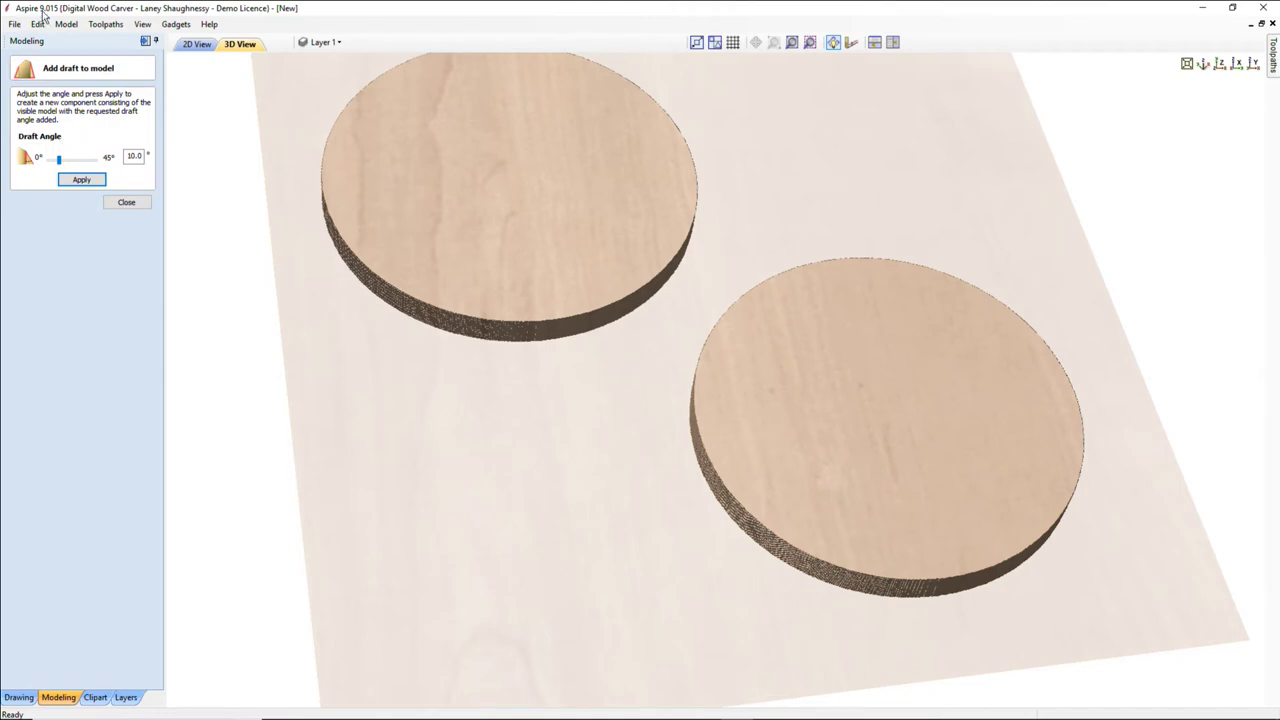
mouse_move(64, 165)
mouse_down()
mouse_move(50, 164)
mouse_move(102, 164)
mouse_move(62, 163)
mouse_move(82, 160)
mouse_up()
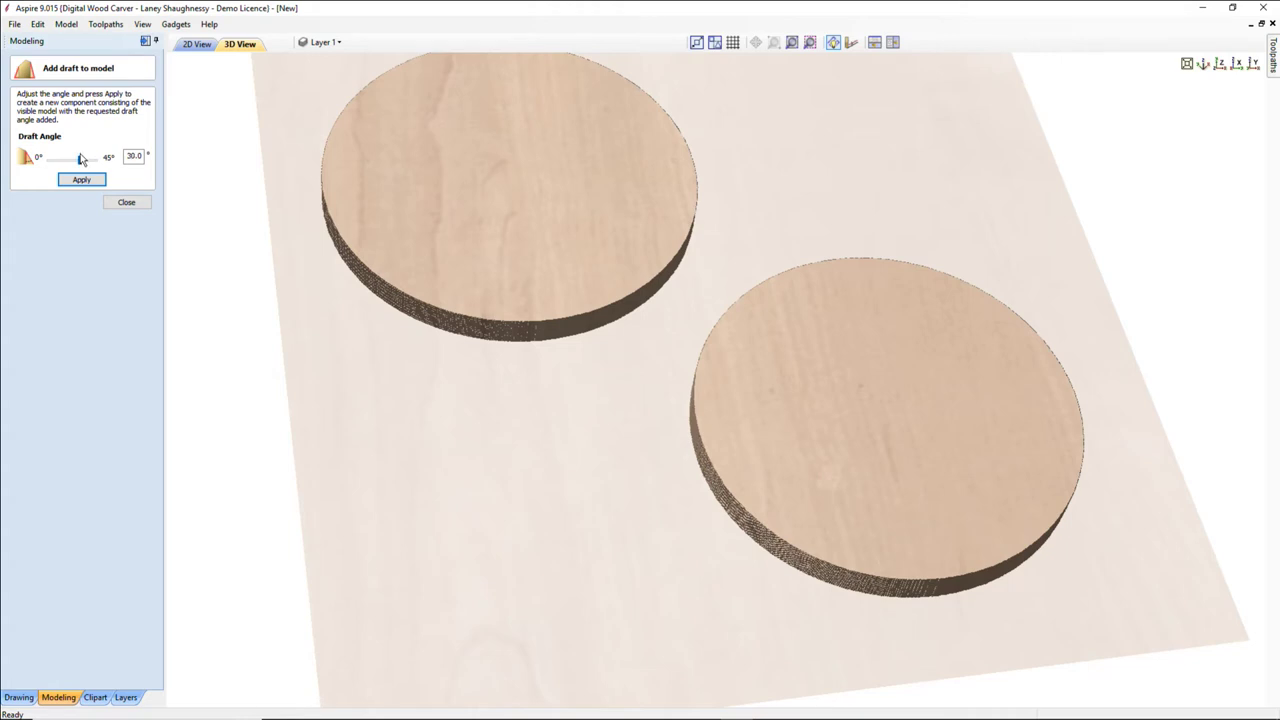
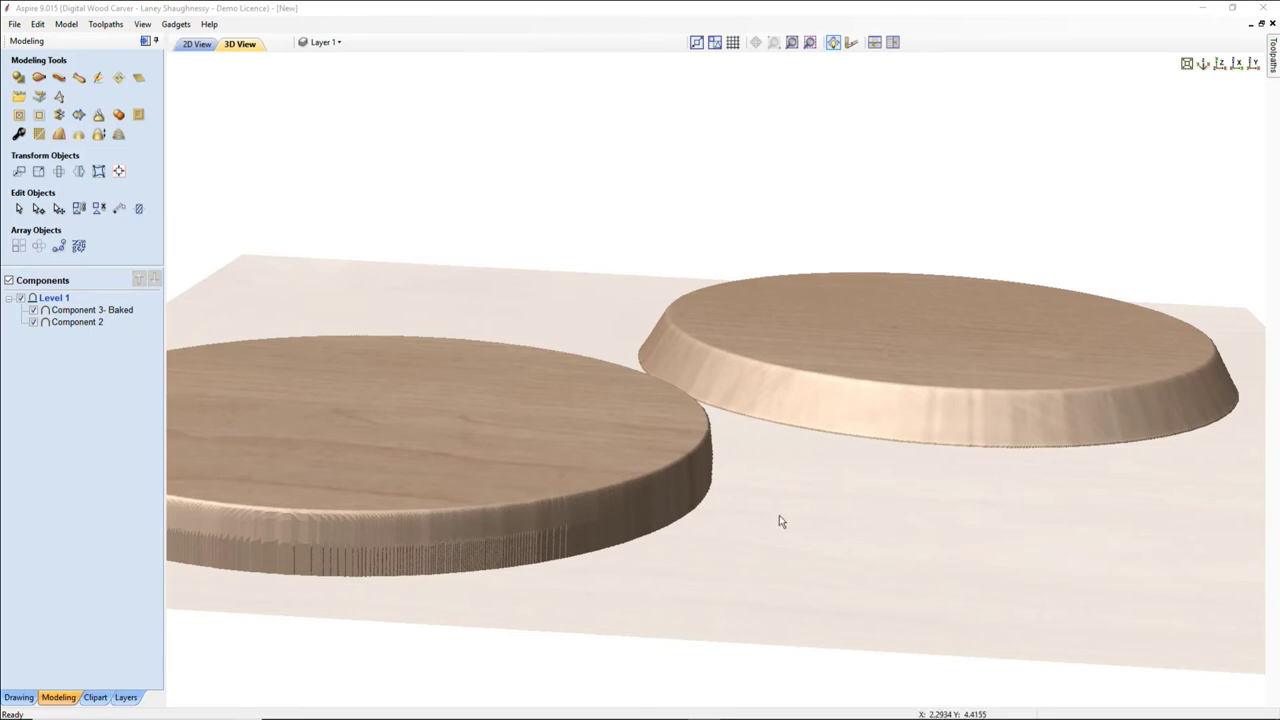
Confirm in Job Setup that modeling resolution stays at Very High (7 x Slower).
drag(845, 524, 877, 517)
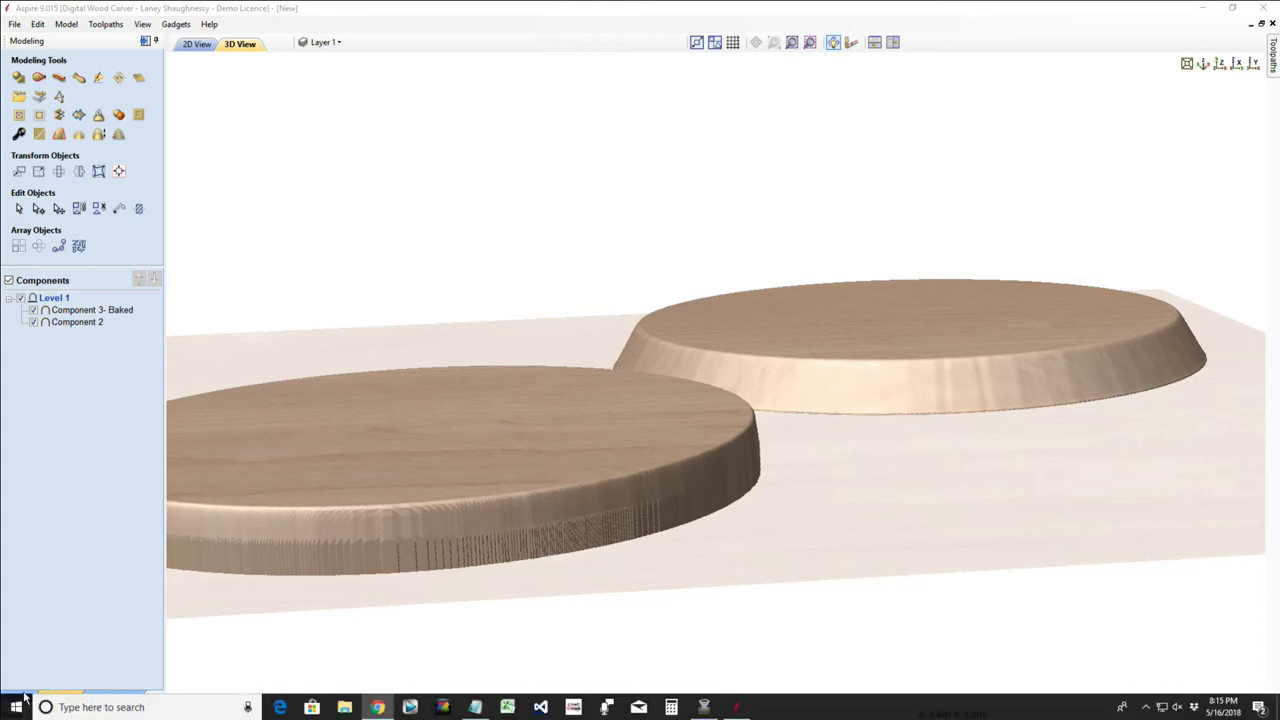
click(24, 697)
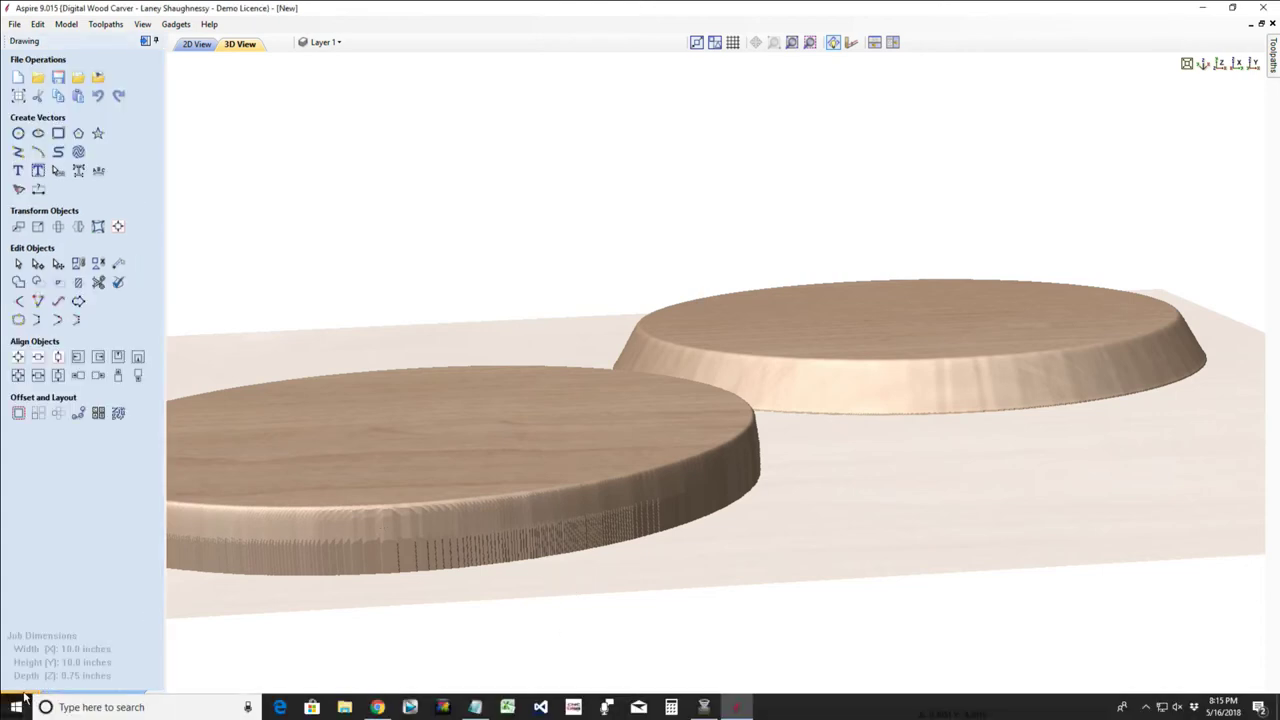
click(18, 95)
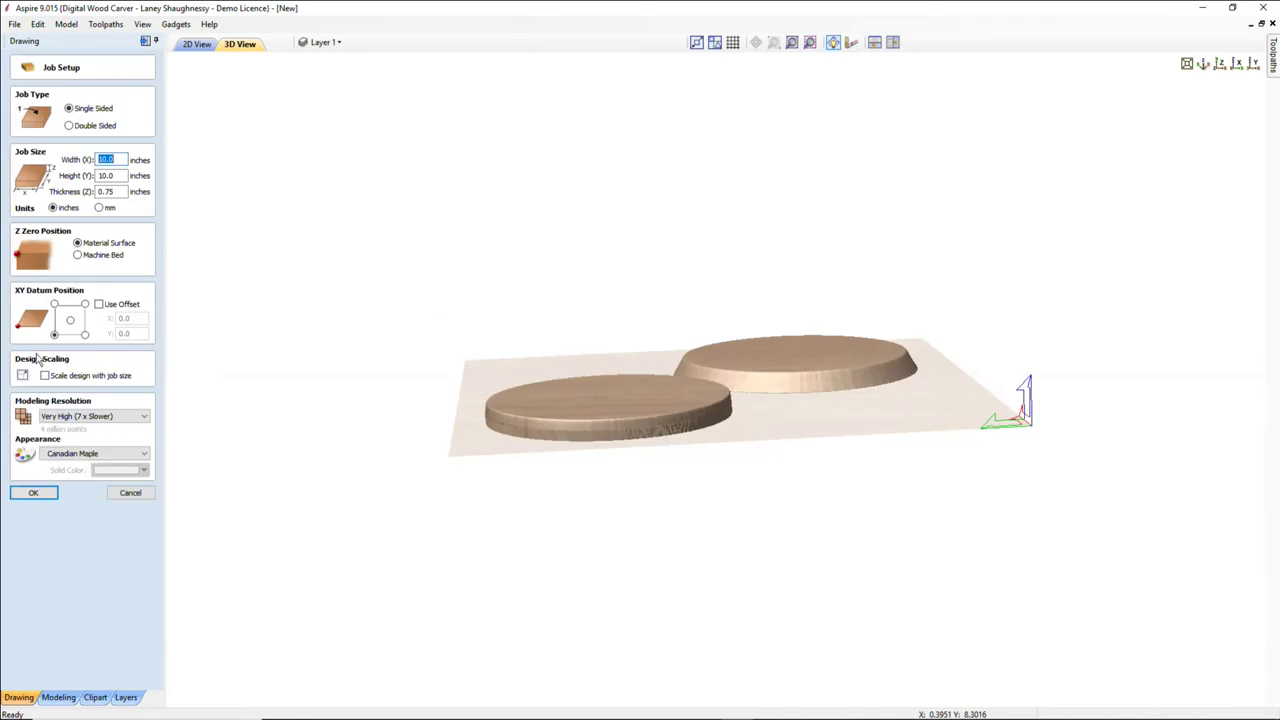
click(78, 416)
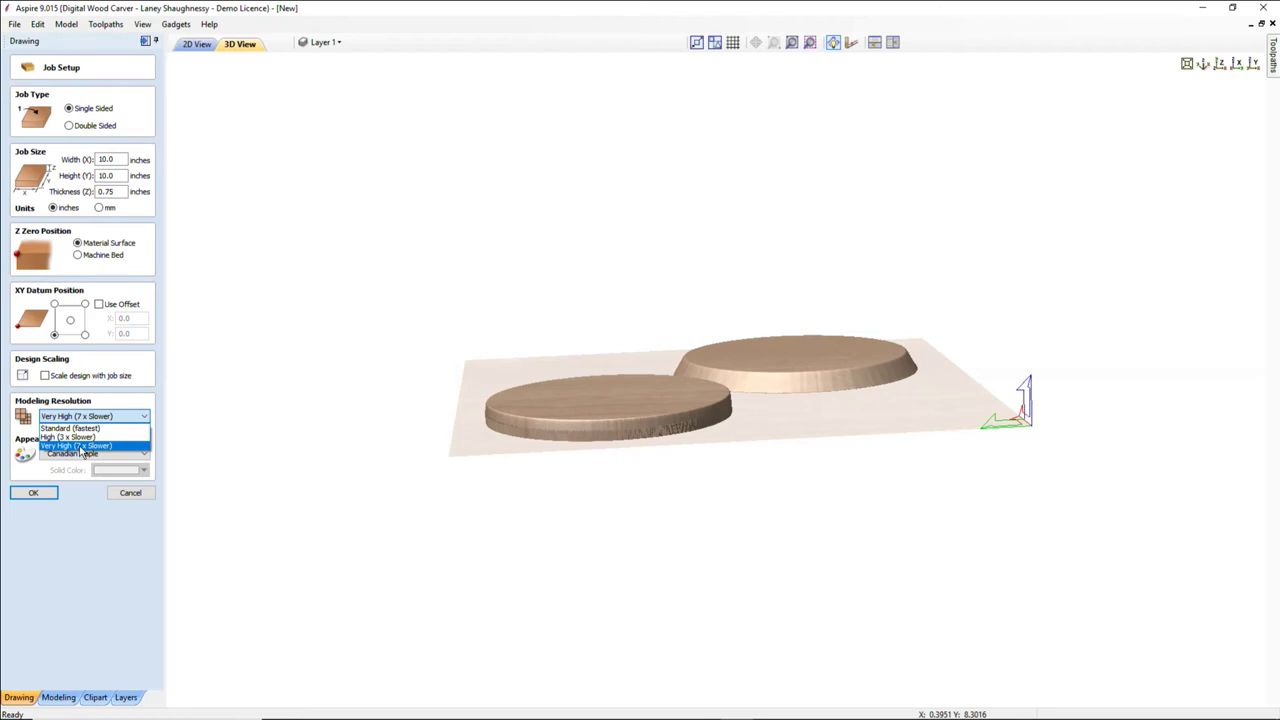
click(66, 418)
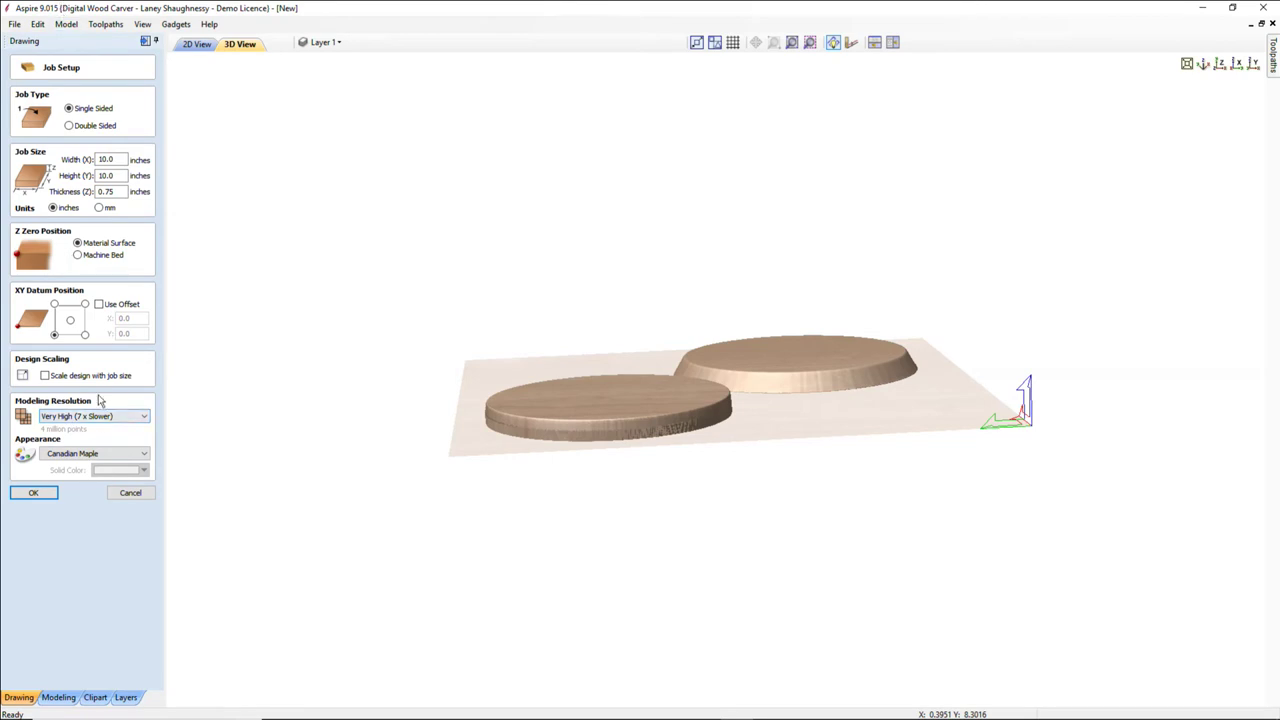
Apply the Very High resolution, then close the current job without saving.
click(127, 494)
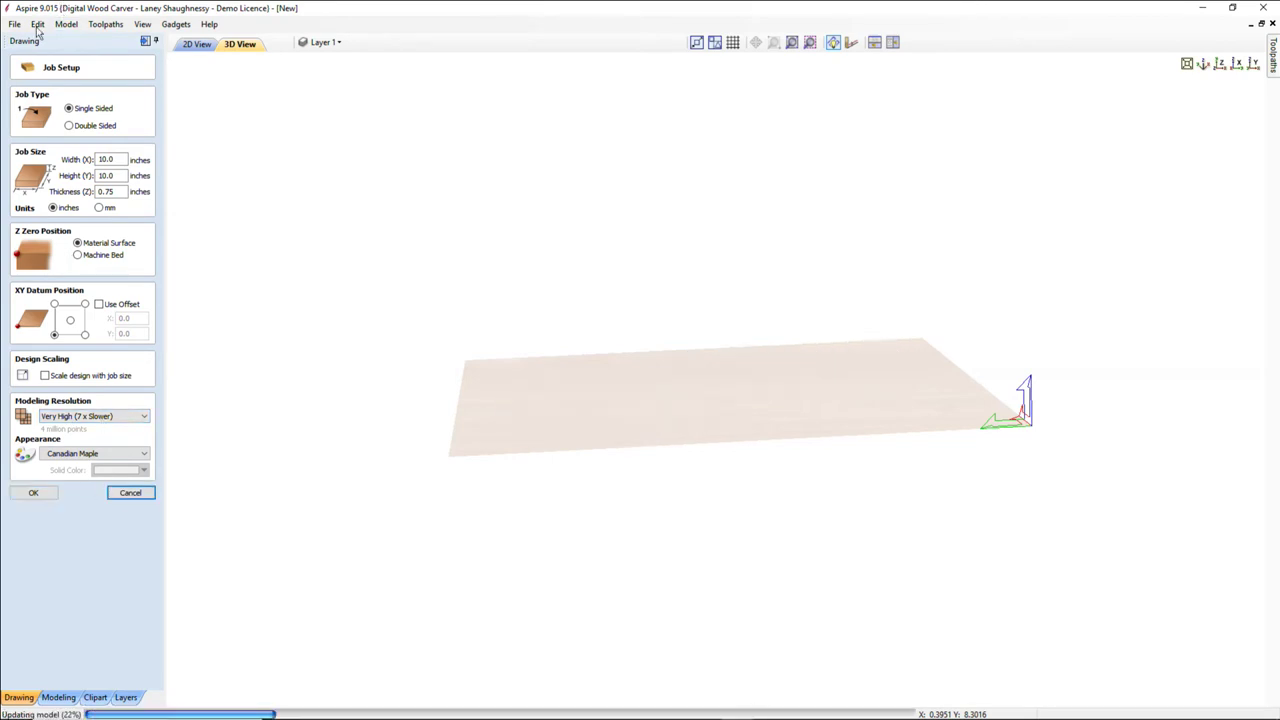
click(15, 24)
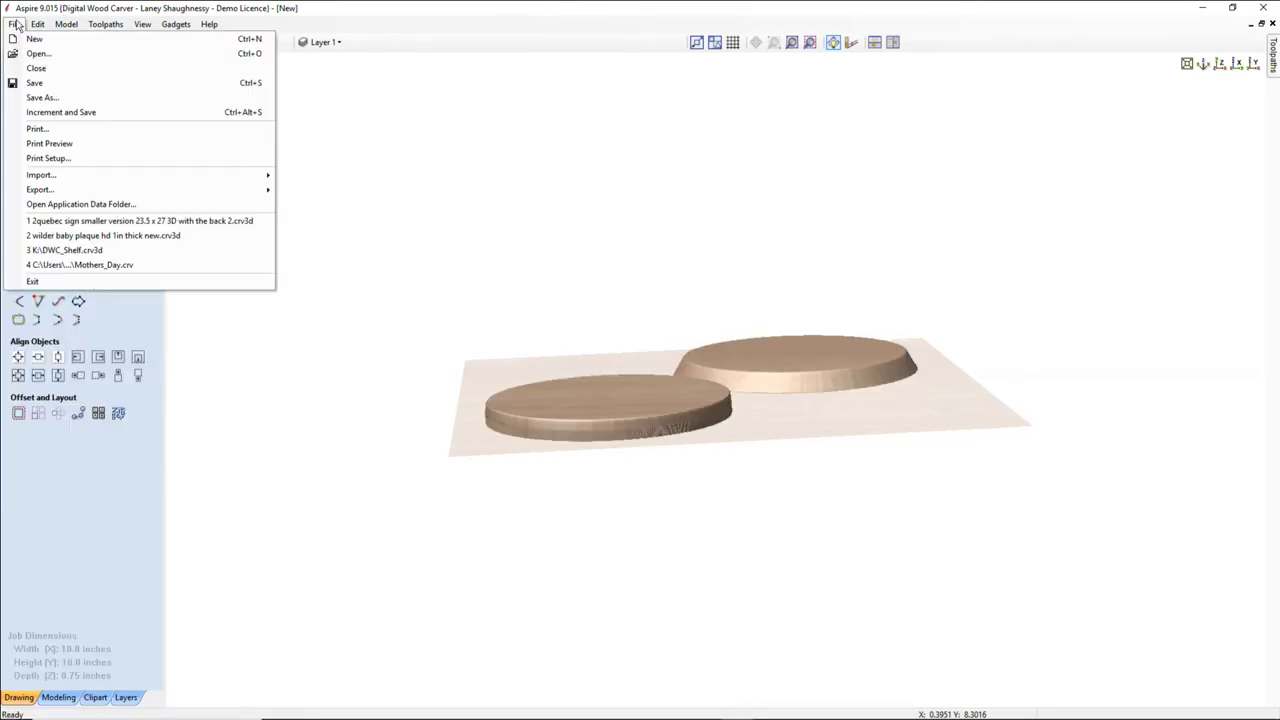
click(30, 68)
click(658, 404)
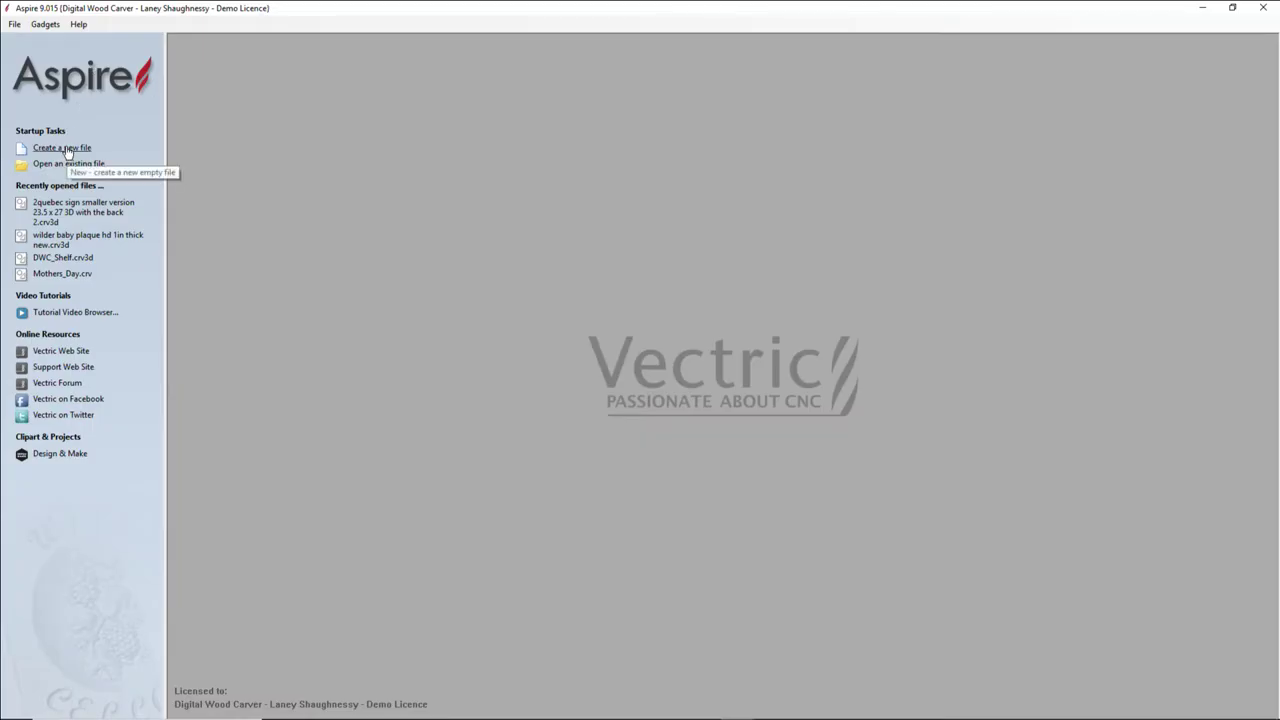
Start a new job at Very High resolution, then close it again.
click(65, 148)
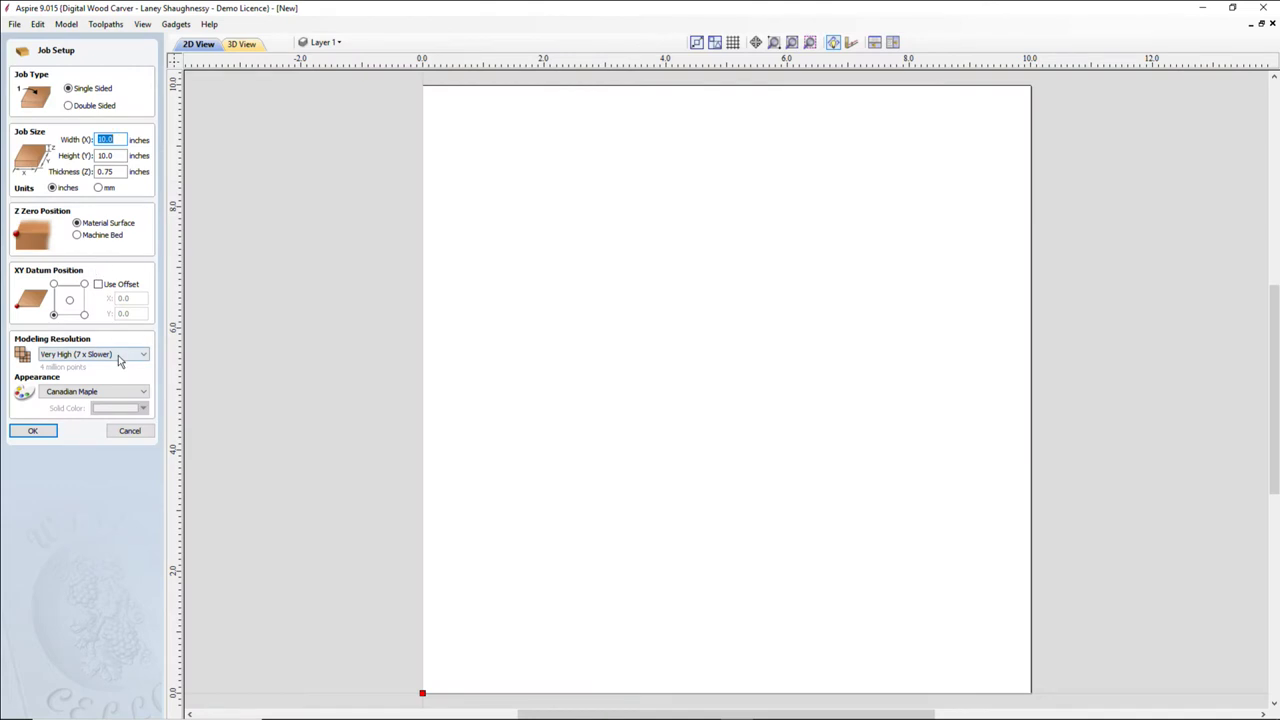
click(100, 354)
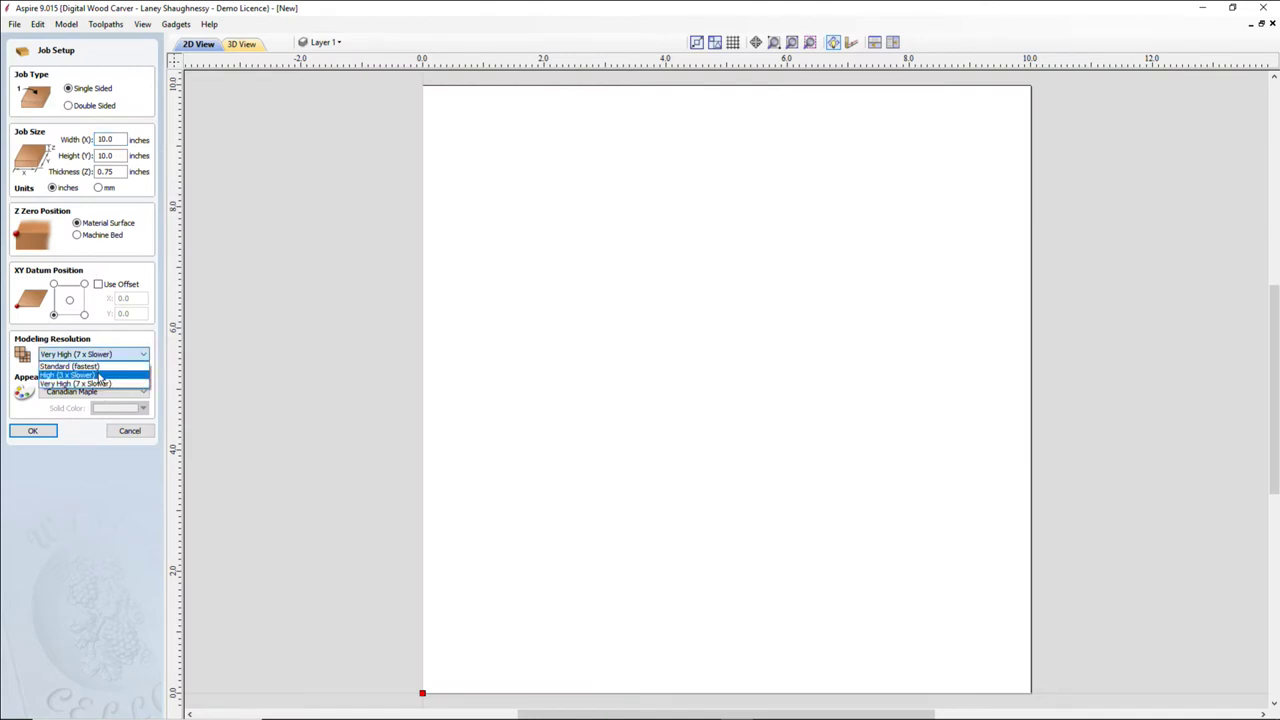
click(140, 446)
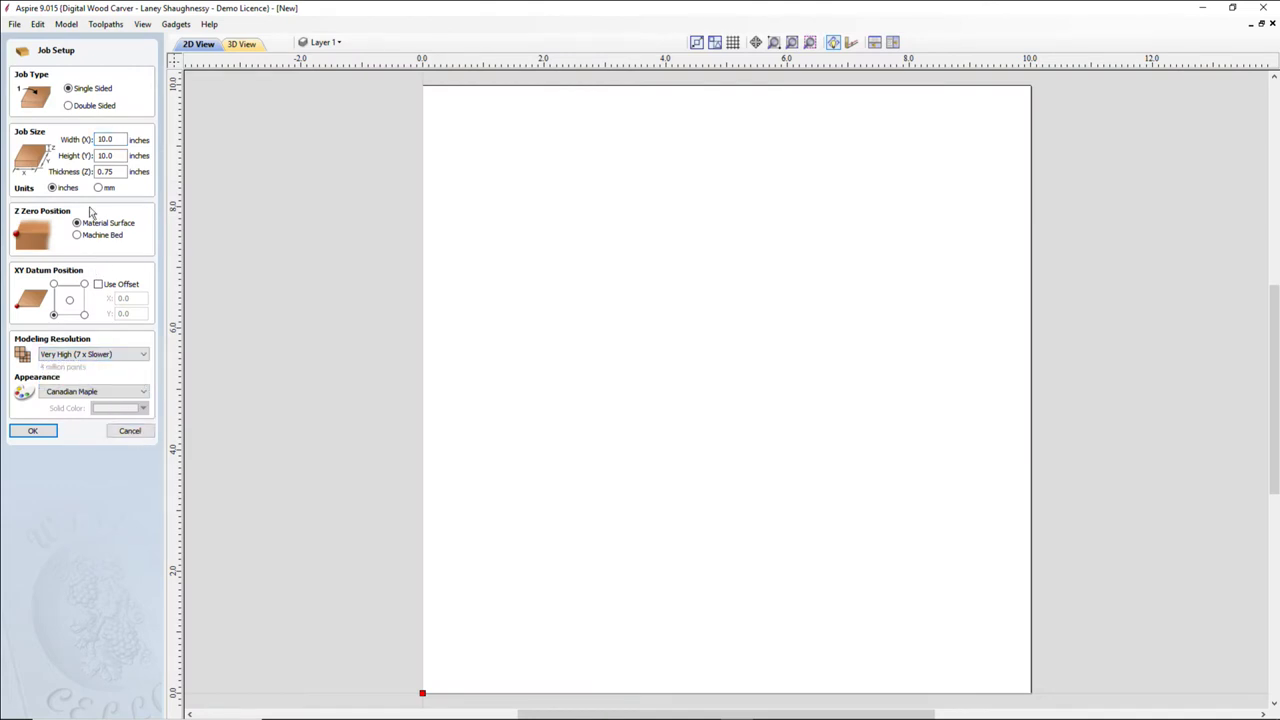
click(14, 24)
click(35, 69)
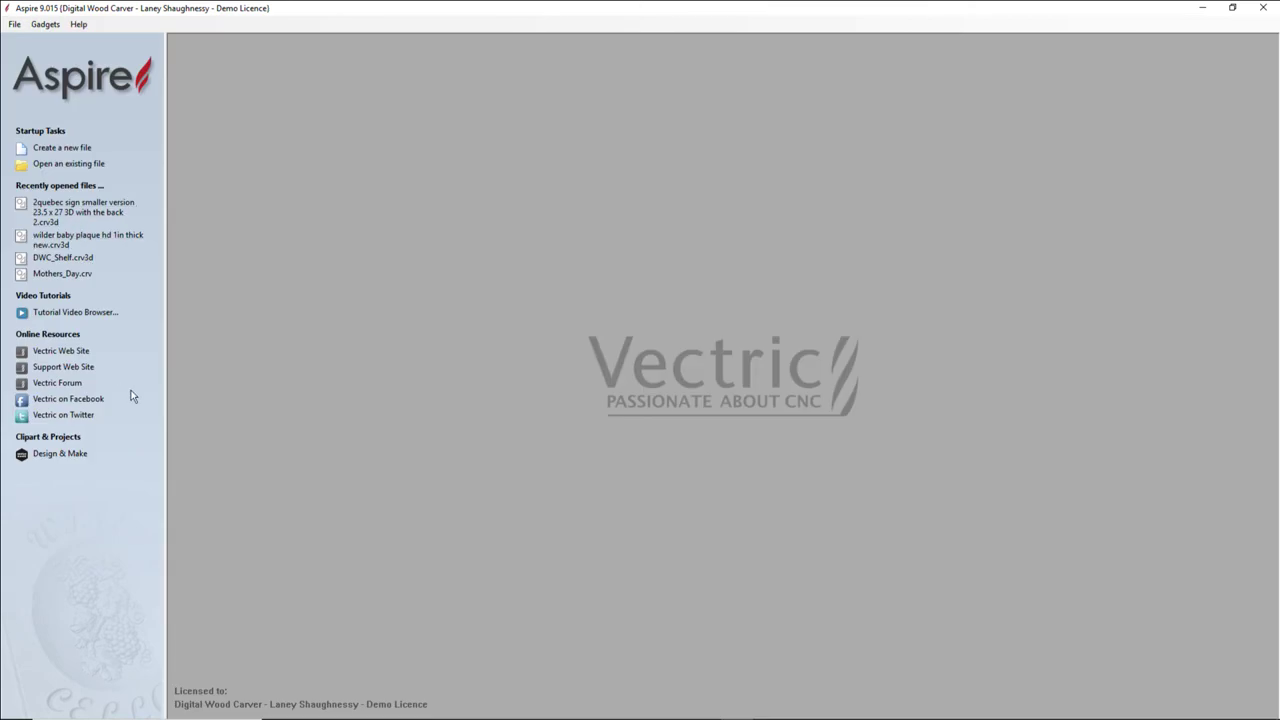
Start another new job and raise its modeling resolution to Maximum (50 x Slower).
click(56, 149)
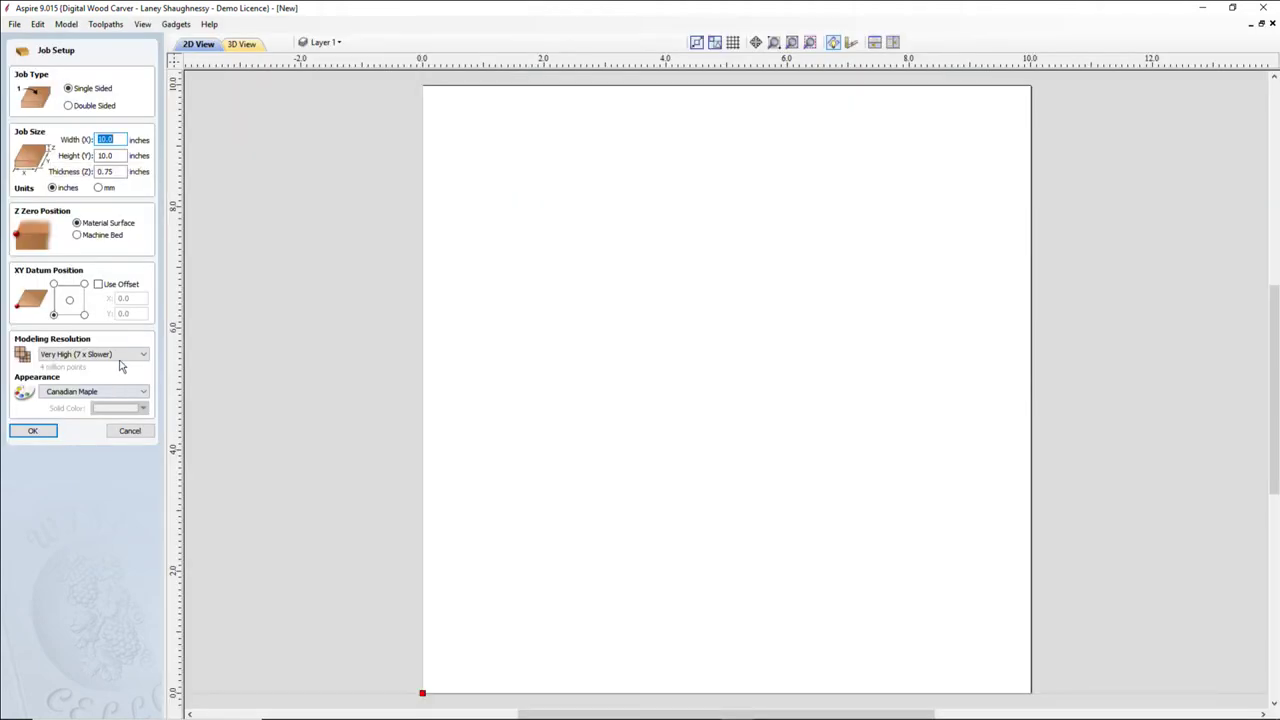
click(120, 356)
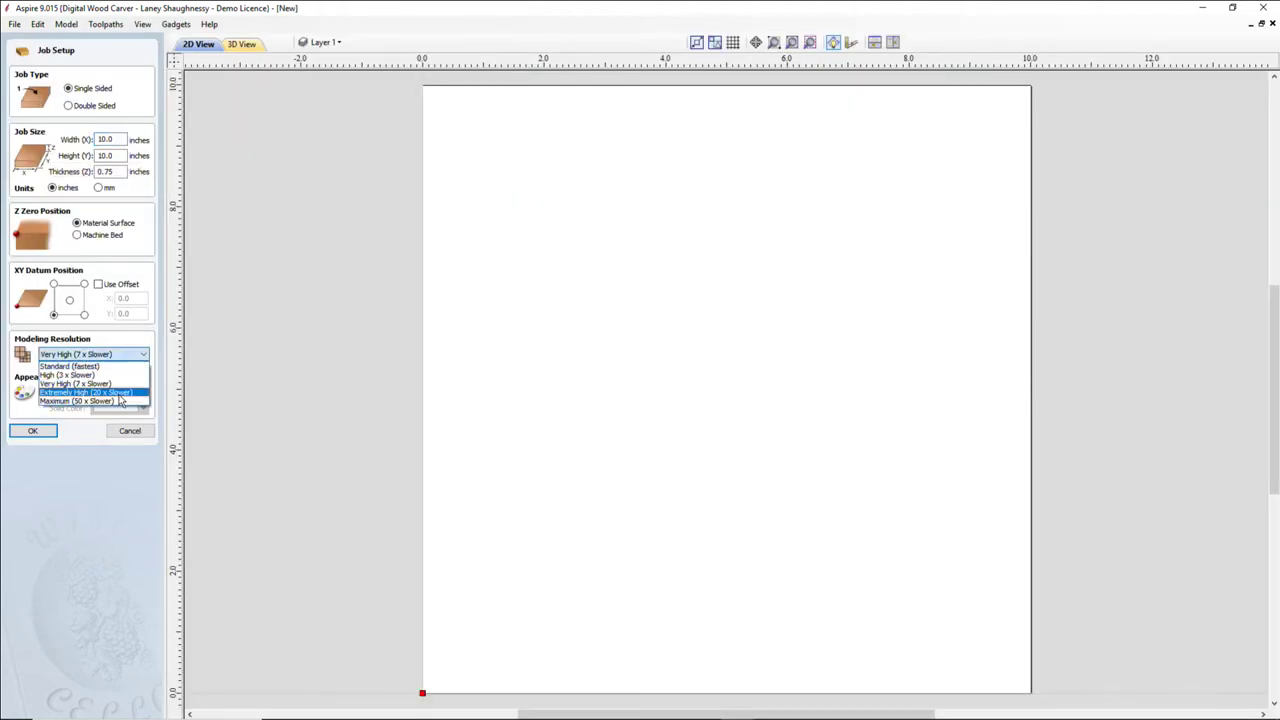
click(87, 393)
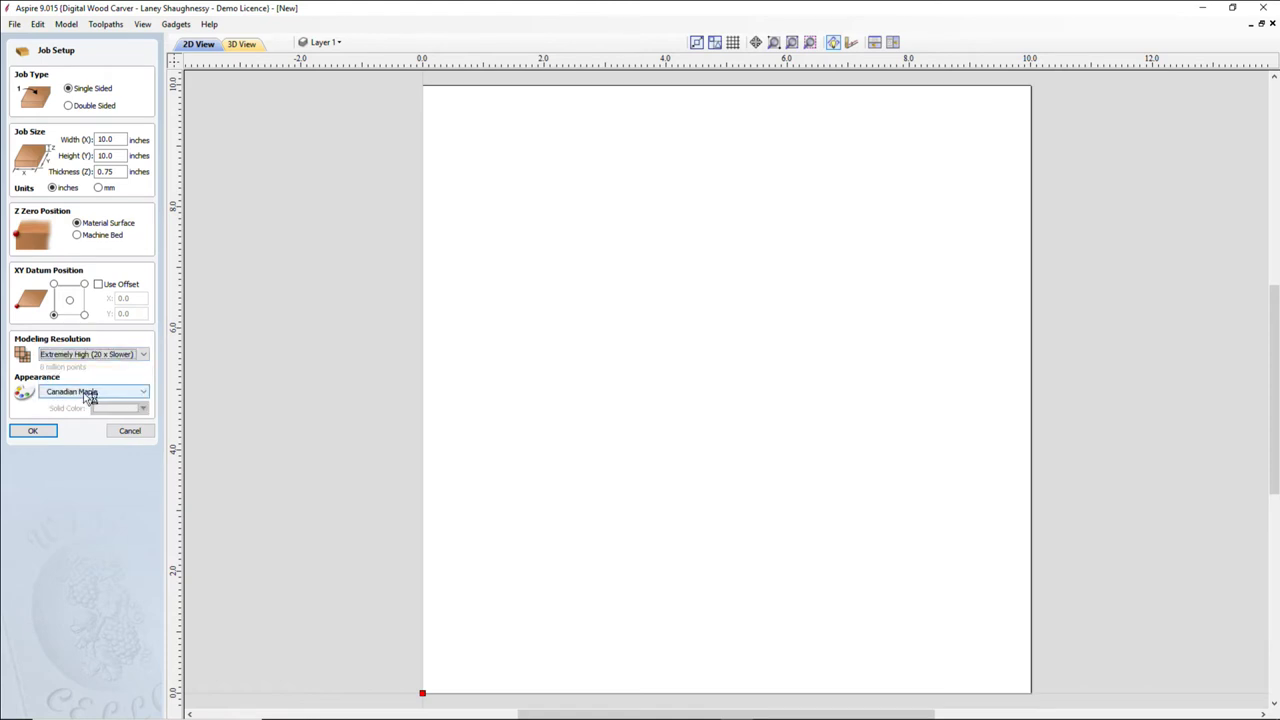
click(97, 356)
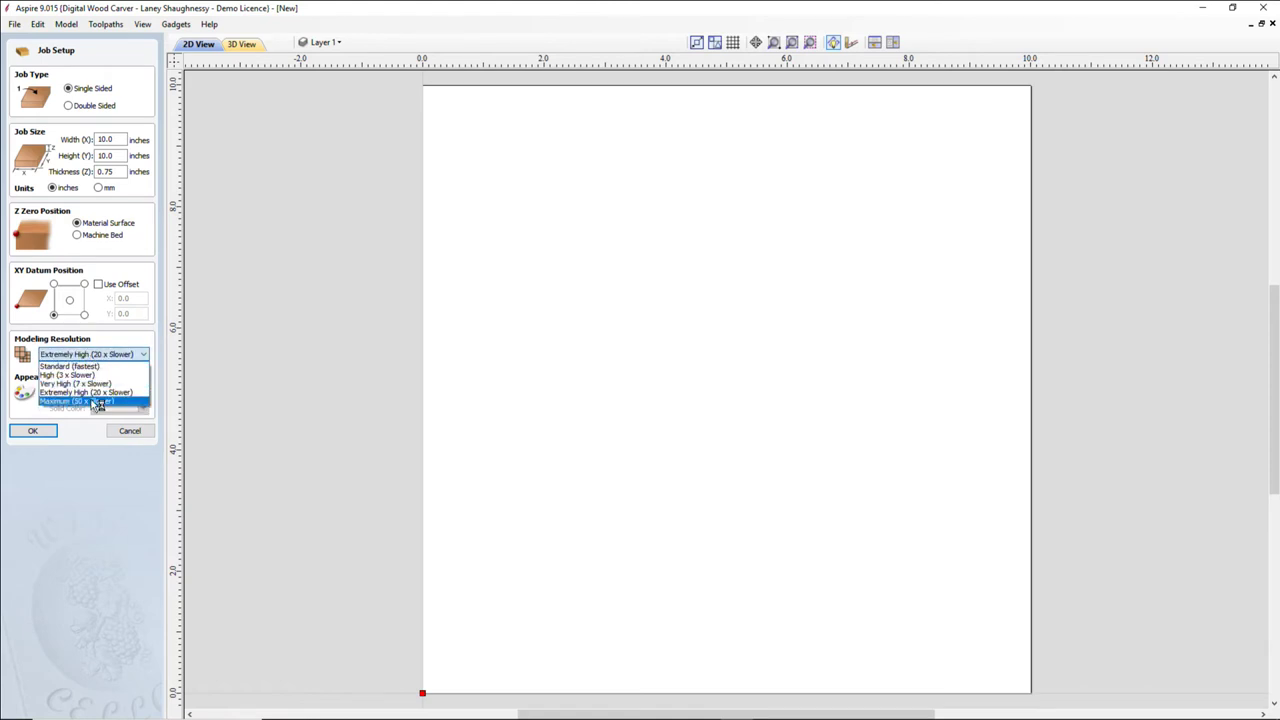
click(96, 402)
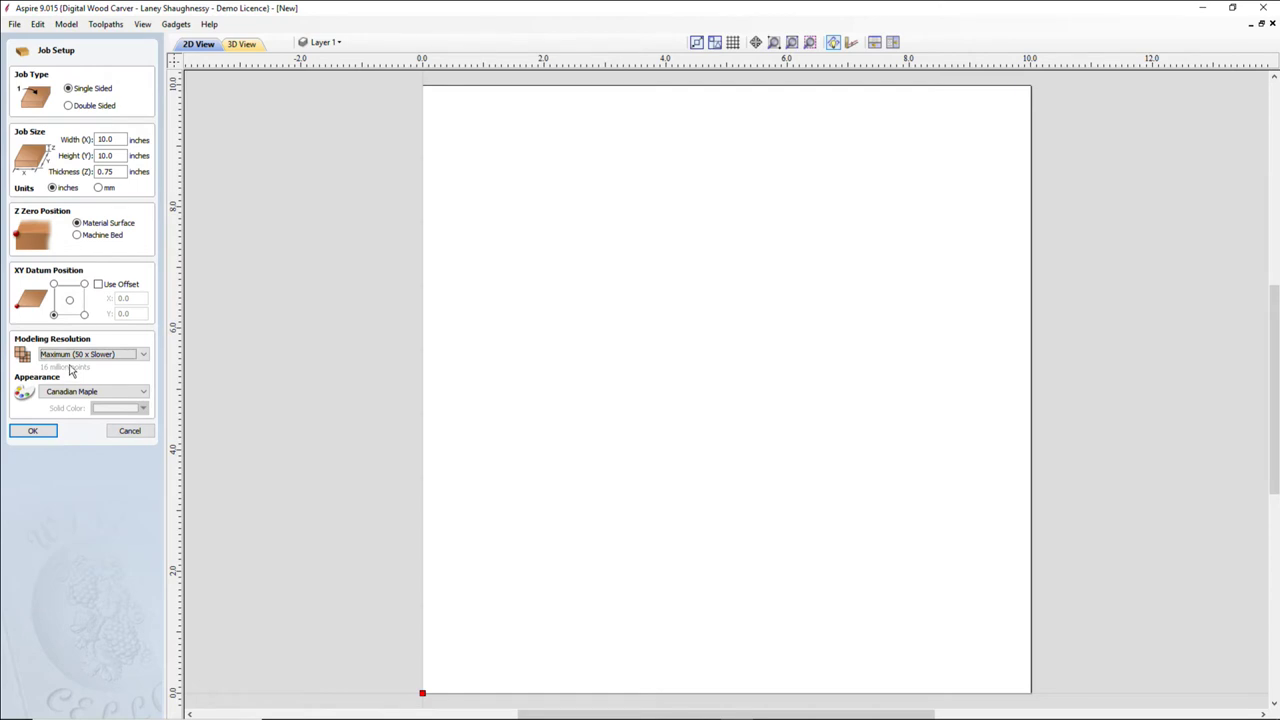
click(140, 356)
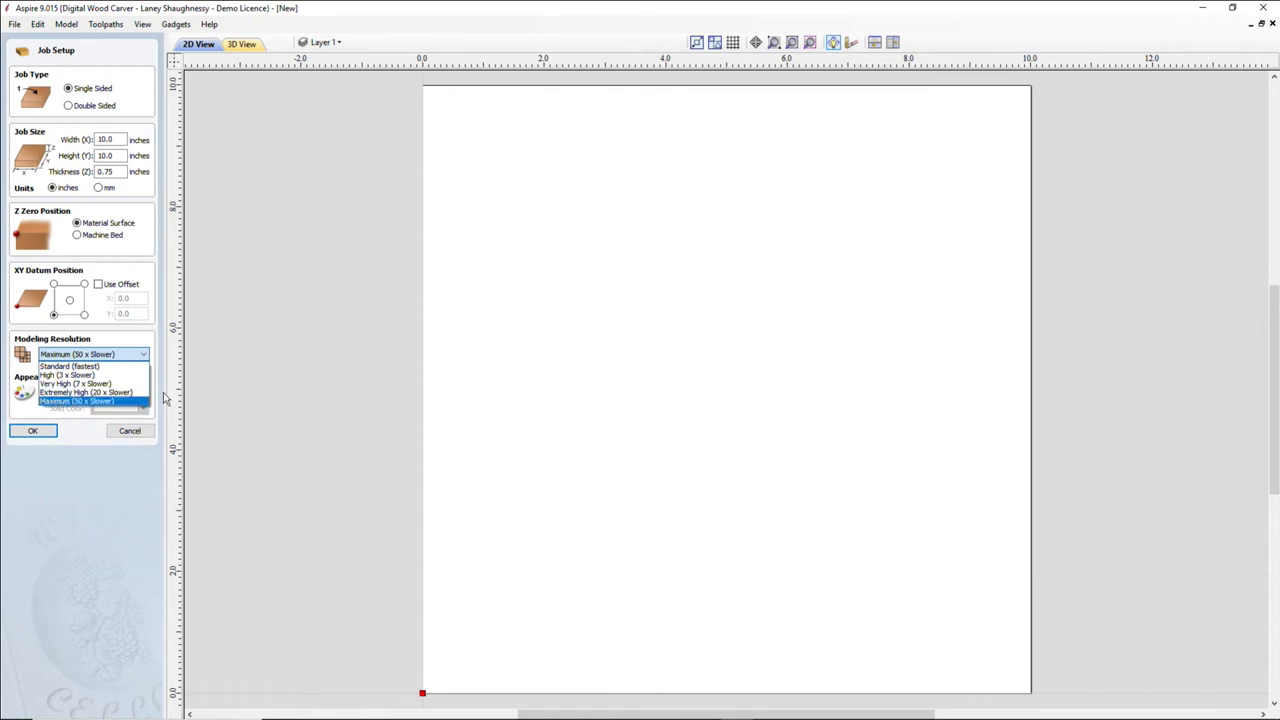
Create the 10 x 10 x 0.75-inch job at Very High (7 x Slower) and show the Modeling tools.
click(73, 384)
click(33, 430)
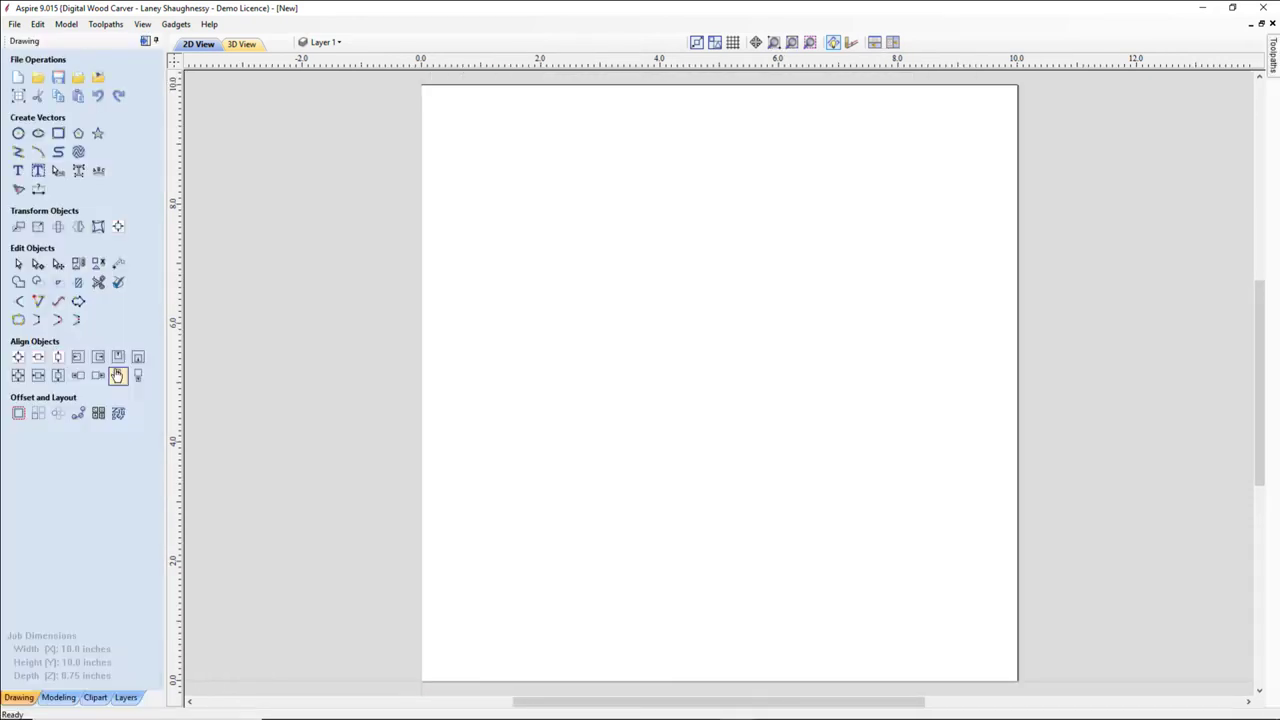
mouse_move(28, 712)
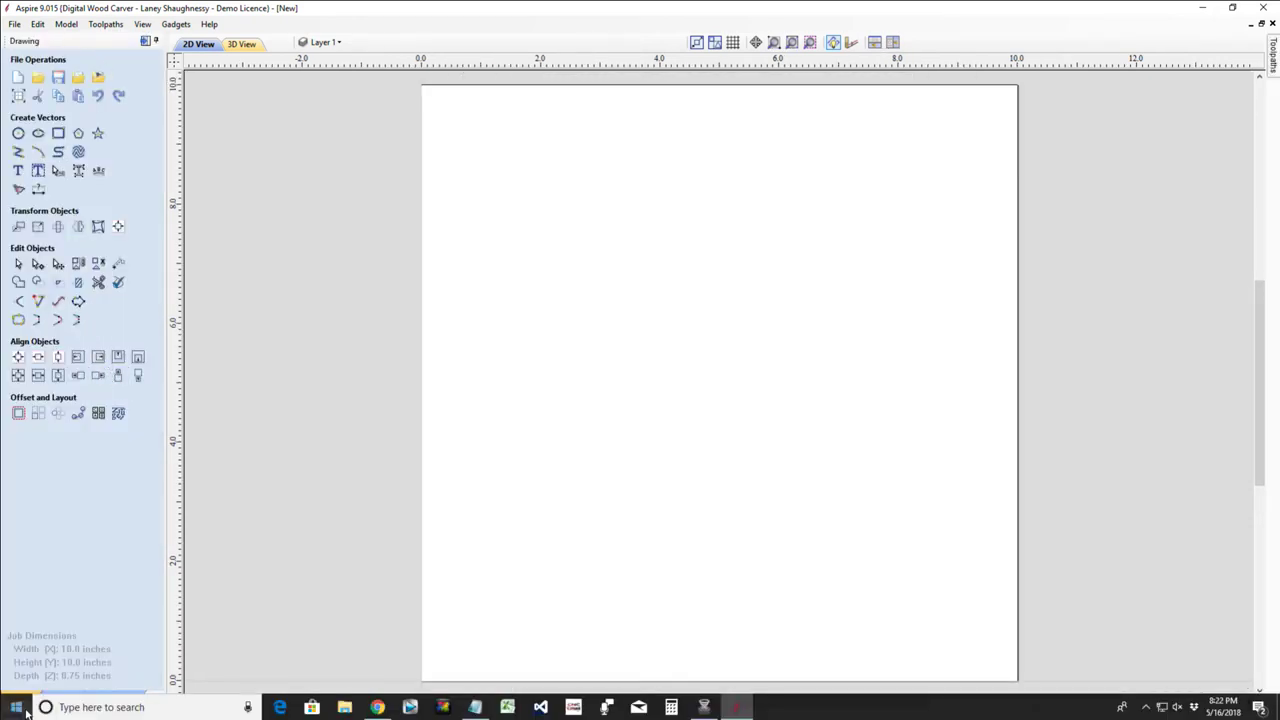
click(58, 697)
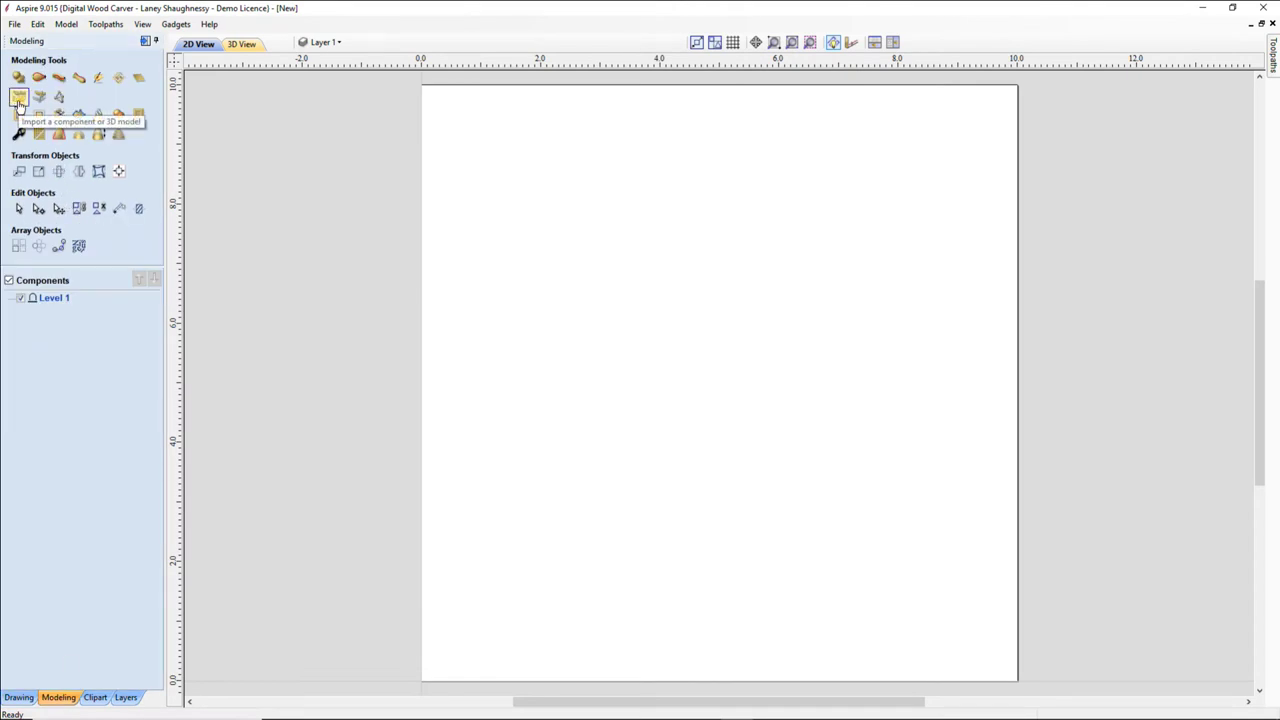
Browse Camera Roll, Aspire Designs and STL Models for a 3D model, cancel, then restart the 3D import.
click(18, 97)
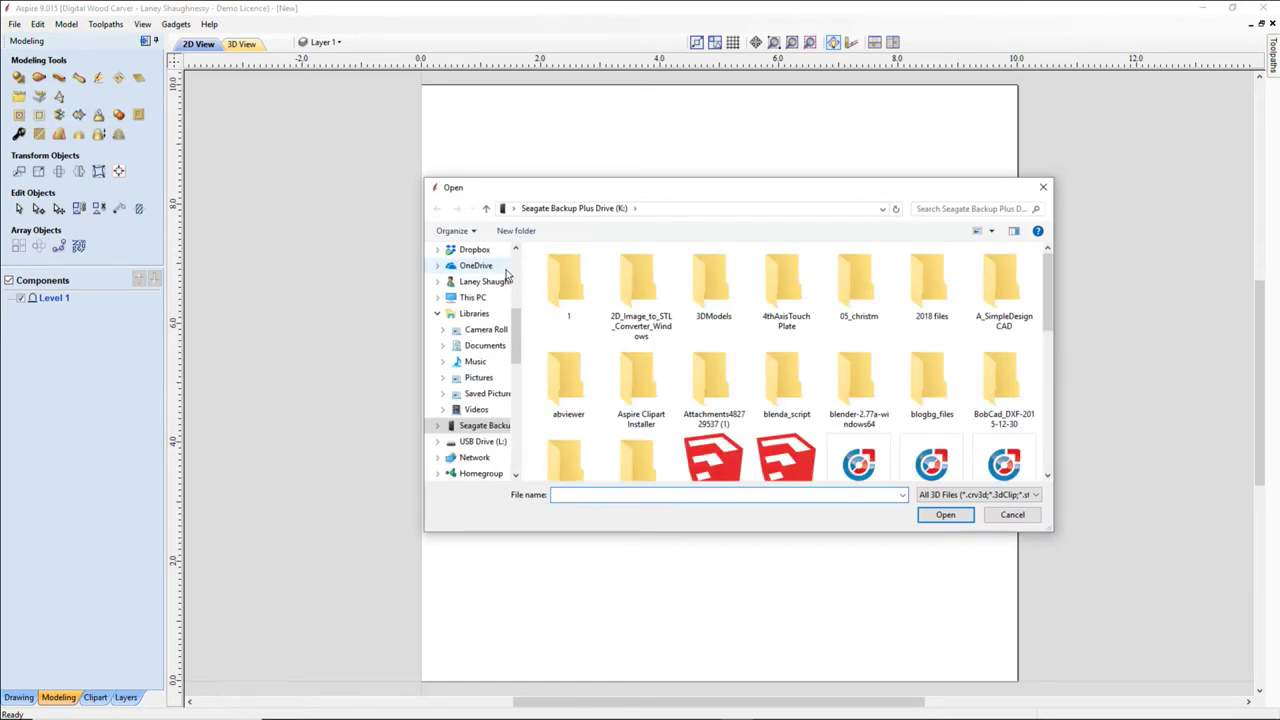
click(488, 331)
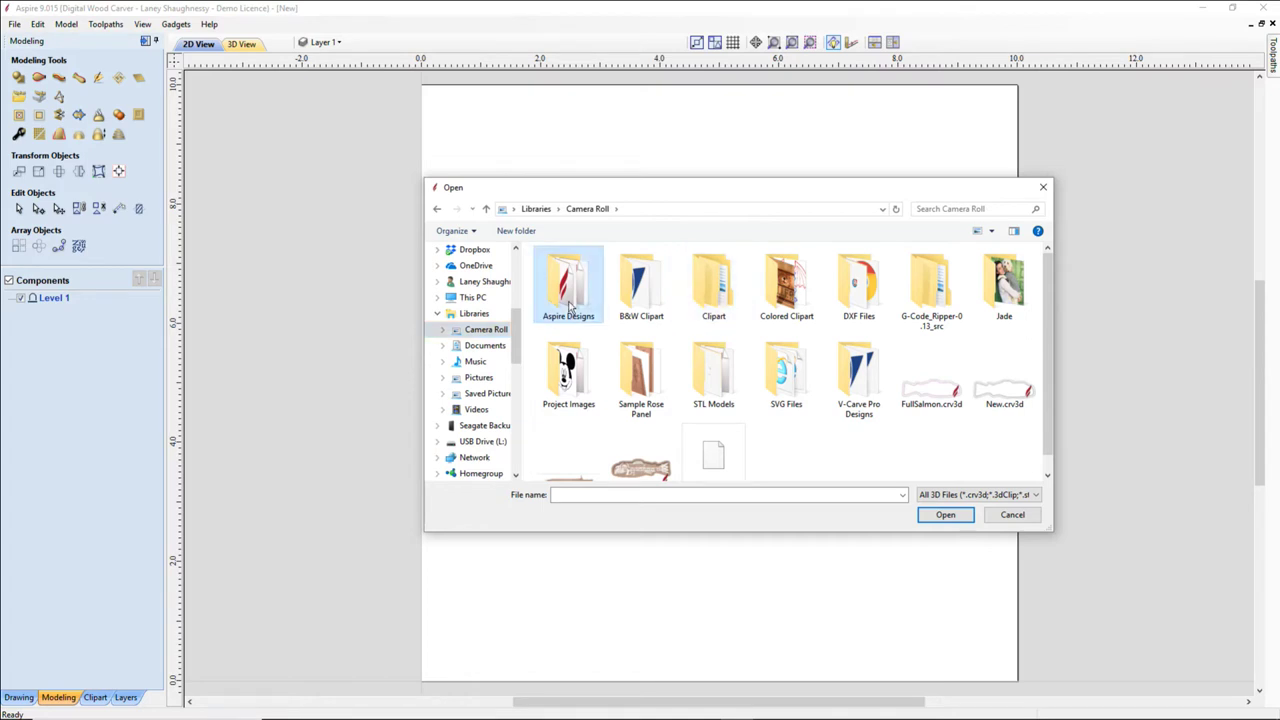
double_click(566, 300)
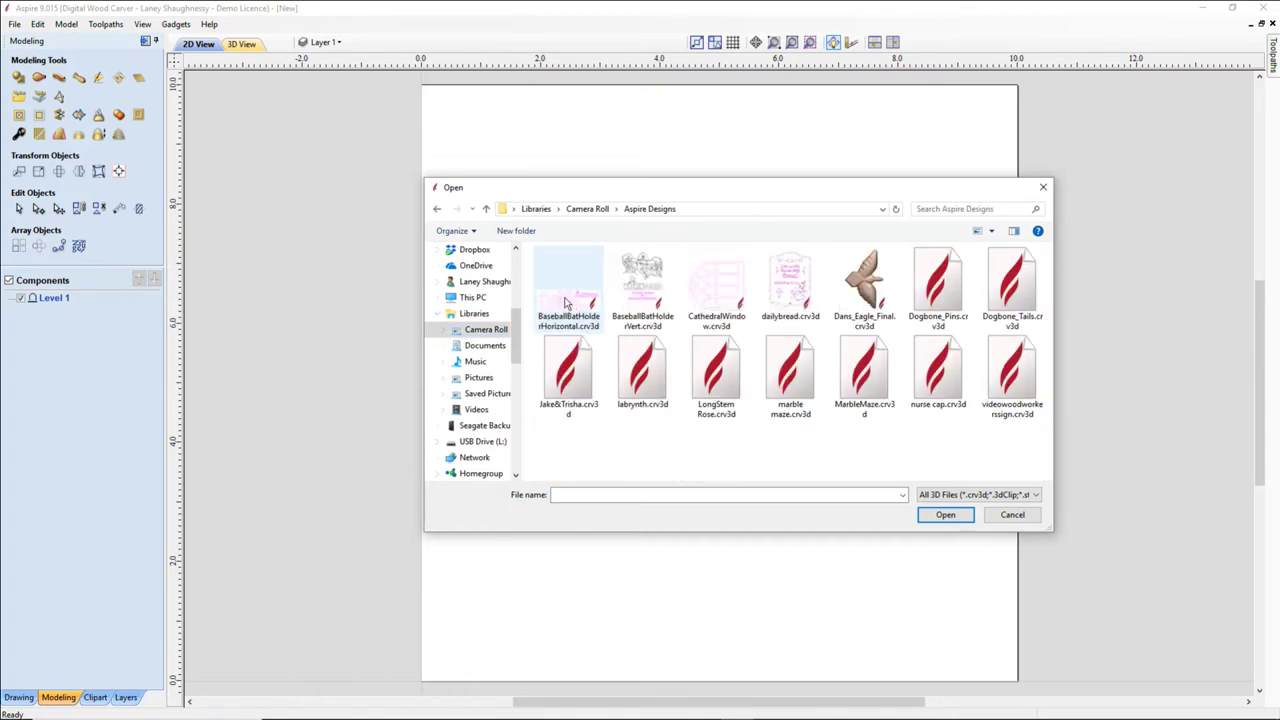
click(487, 210)
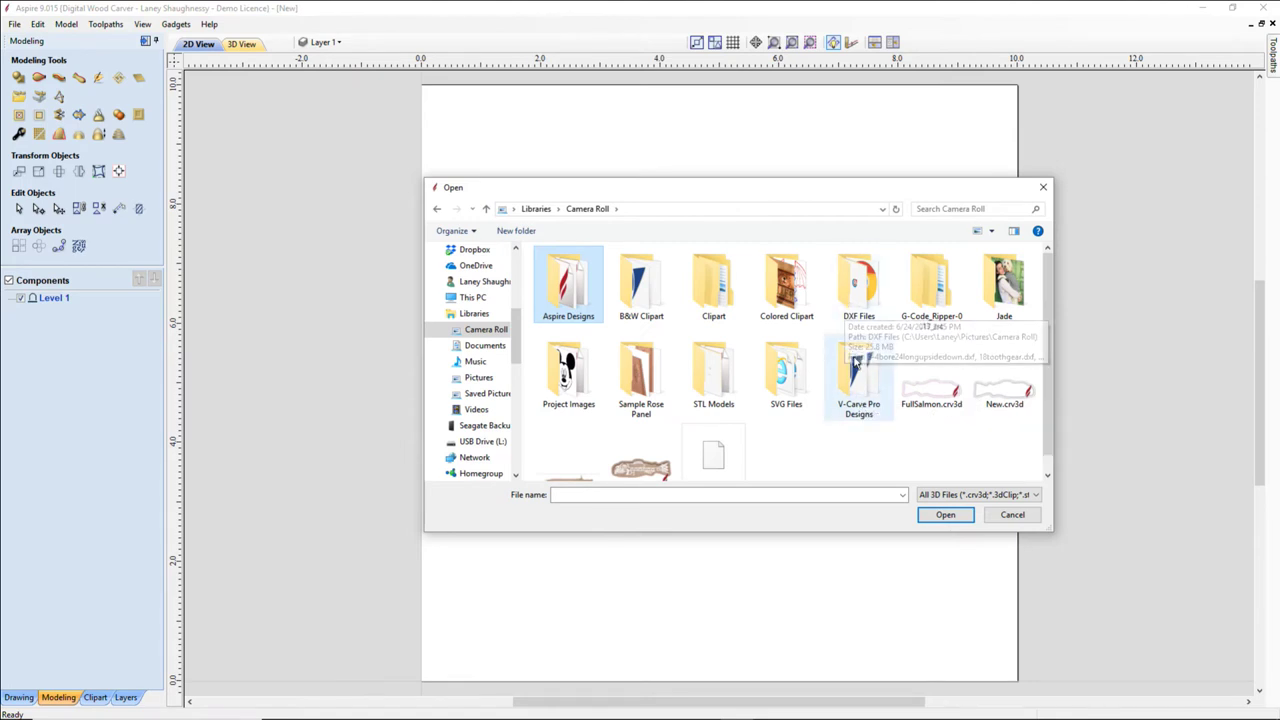
double_click(716, 383)
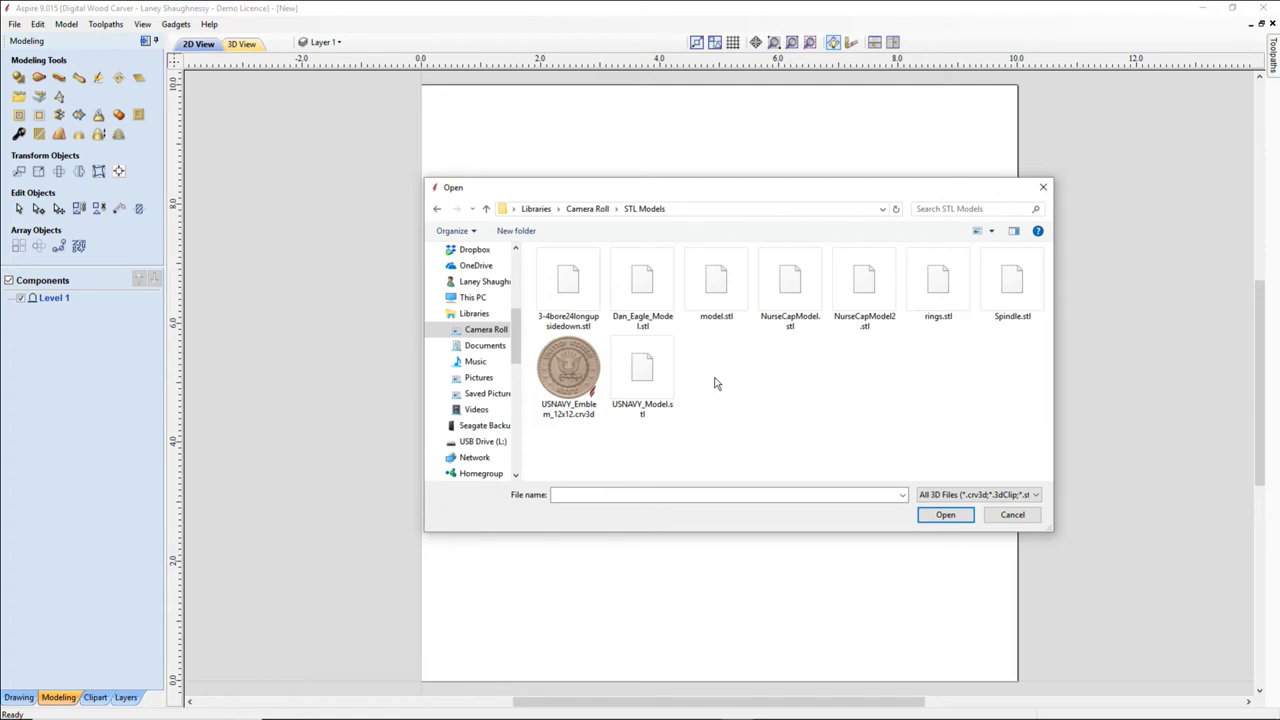
click(1005, 521)
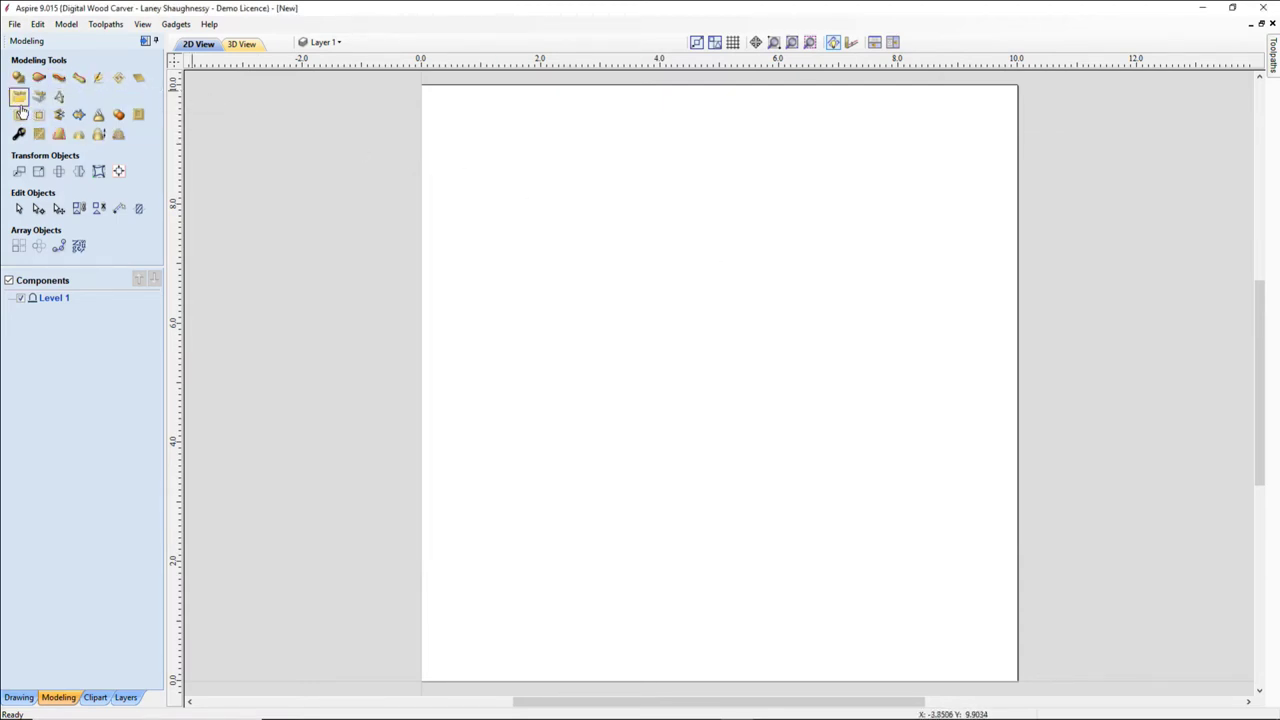
click(19, 104)
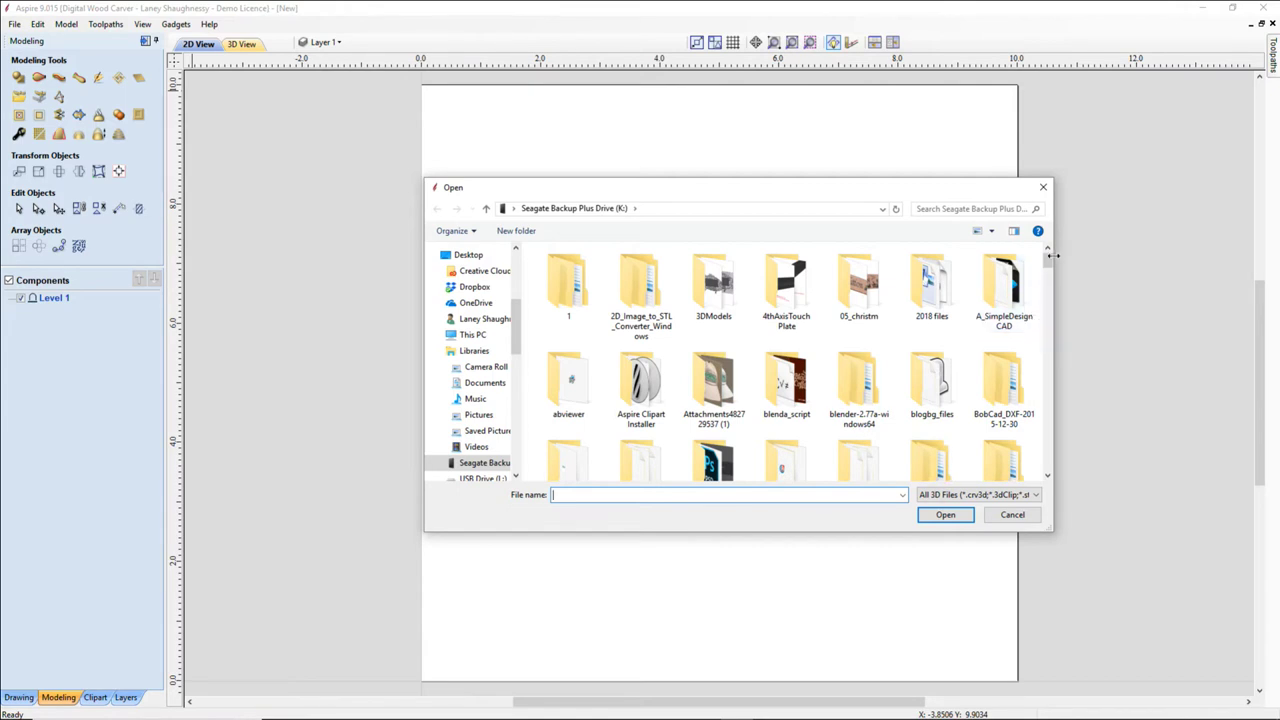
drag(1048, 260, 1000, 375)
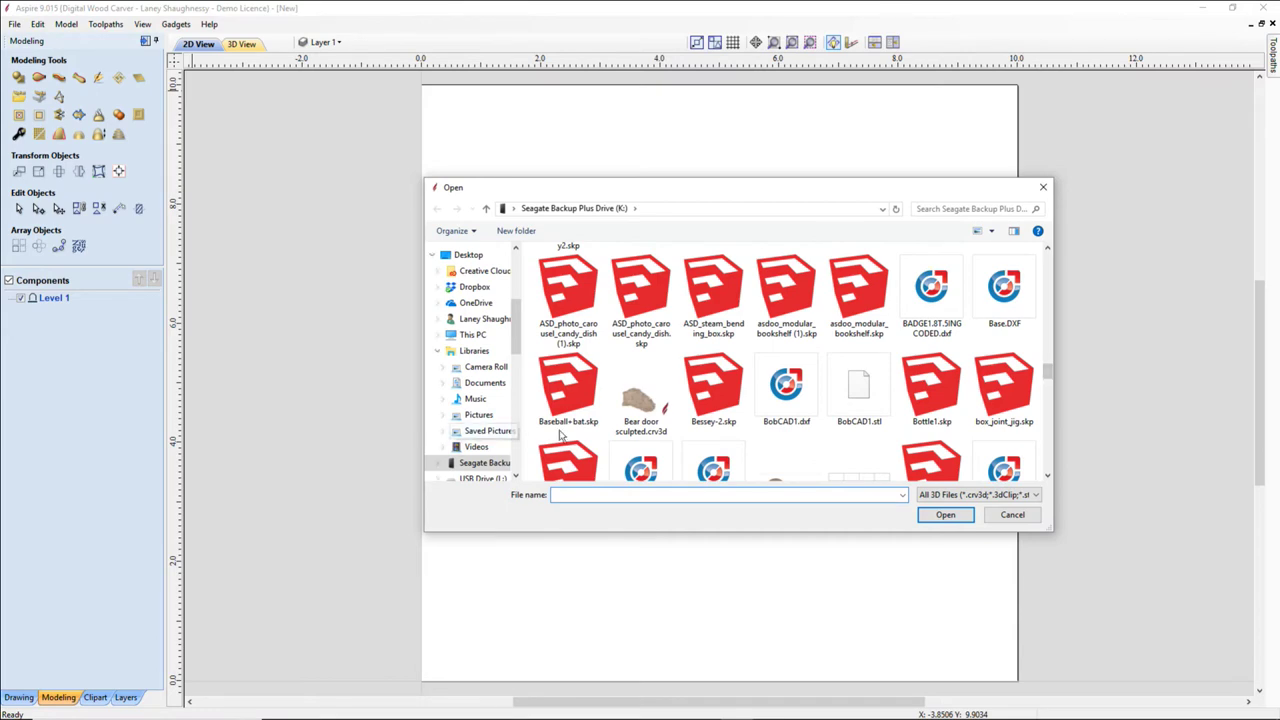
drag(1048, 372, 1012, 262)
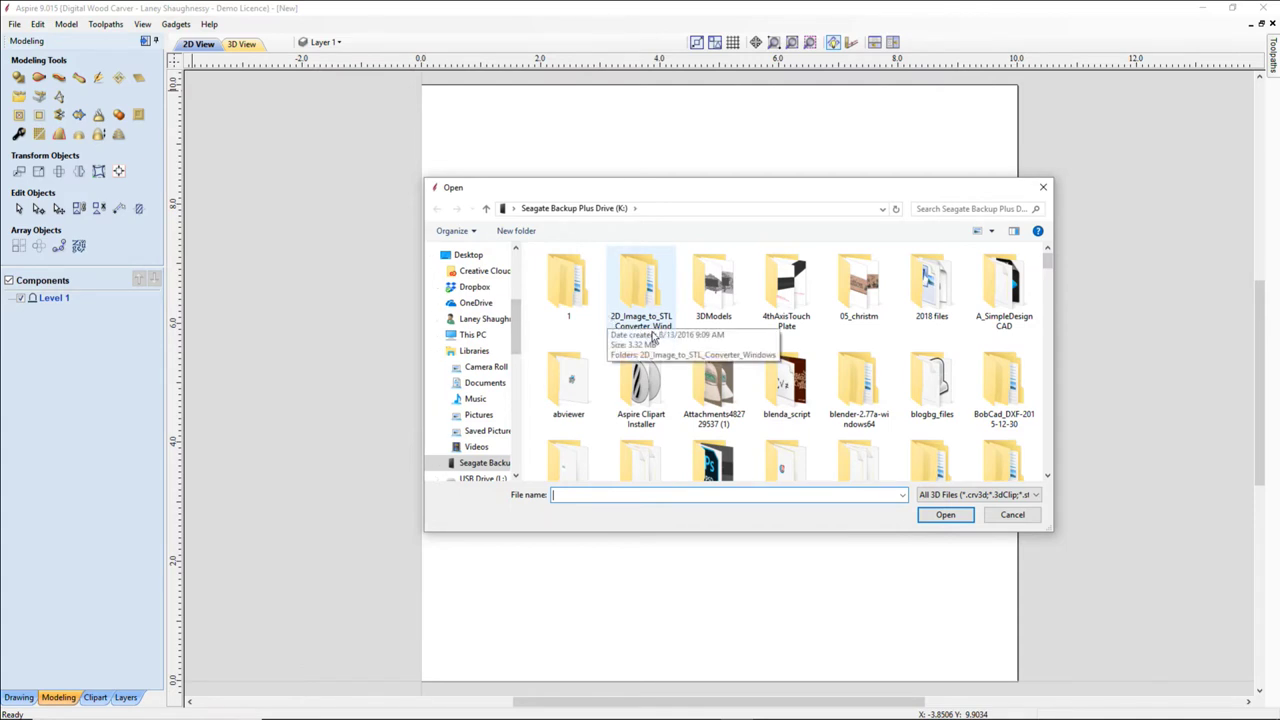
double_click(714, 298)
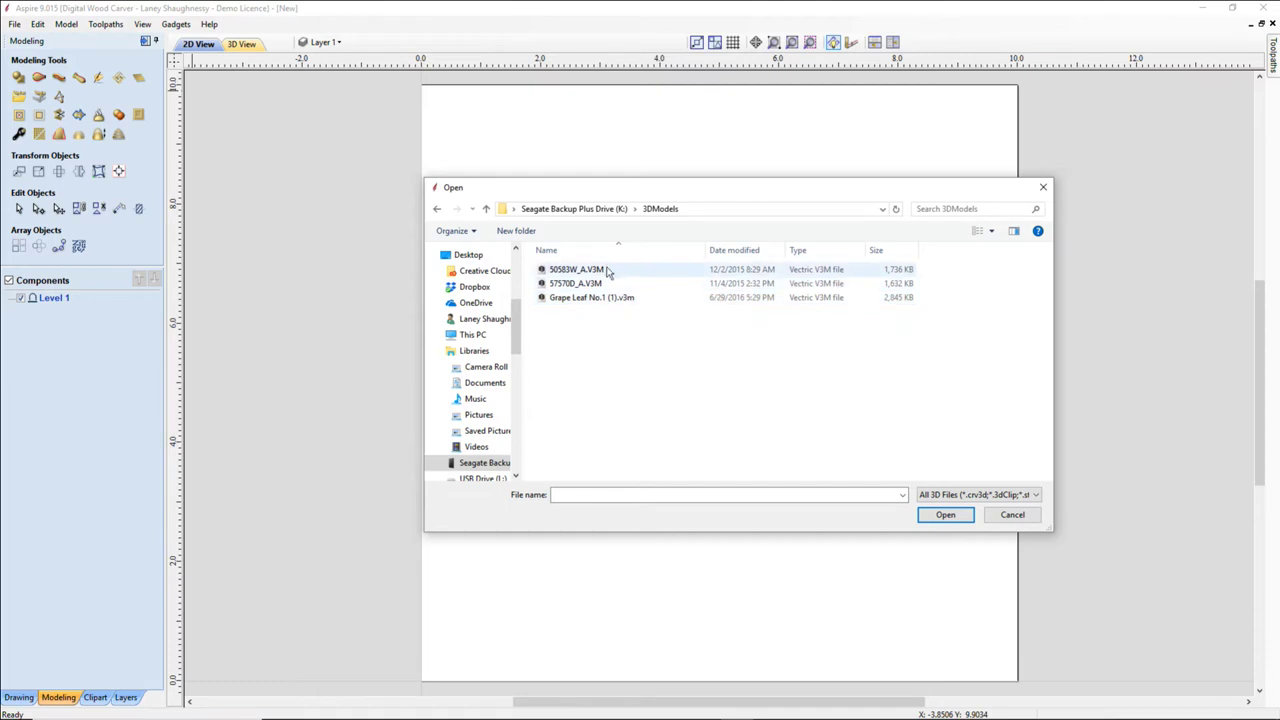
click(486, 208)
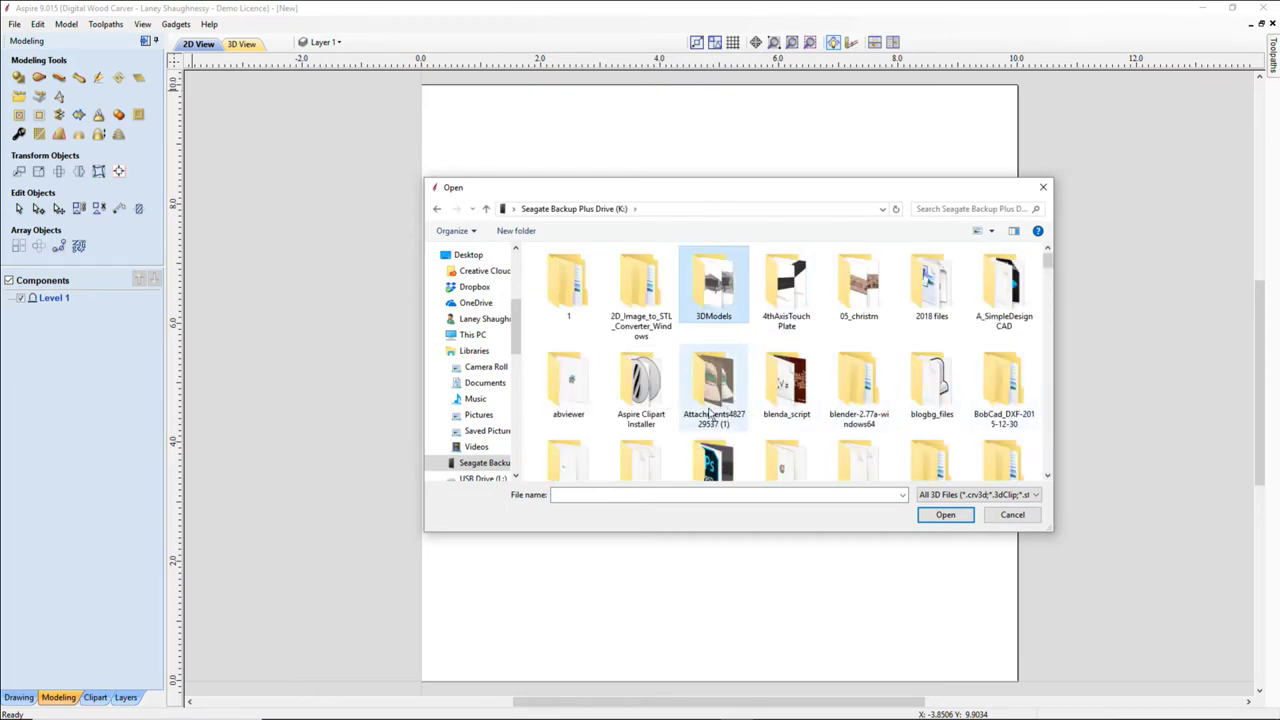
scroll(824, 441, down, 1)
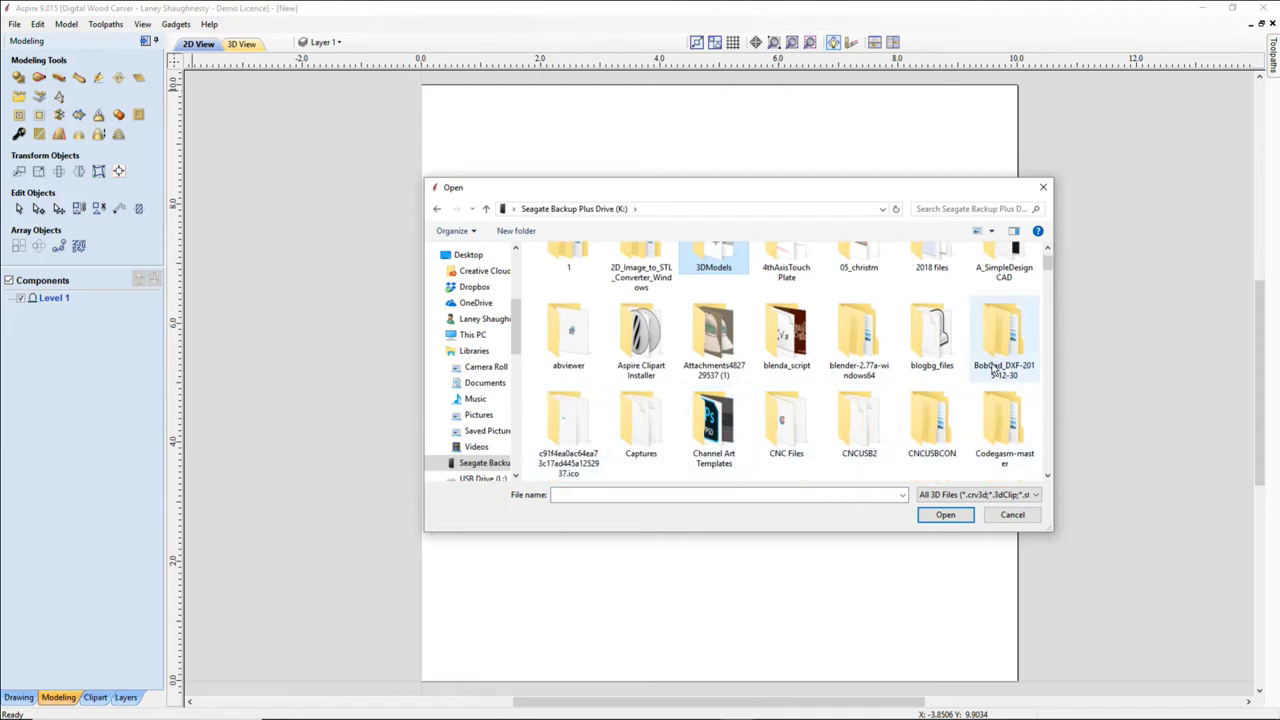
scroll(995, 370, up, 1)
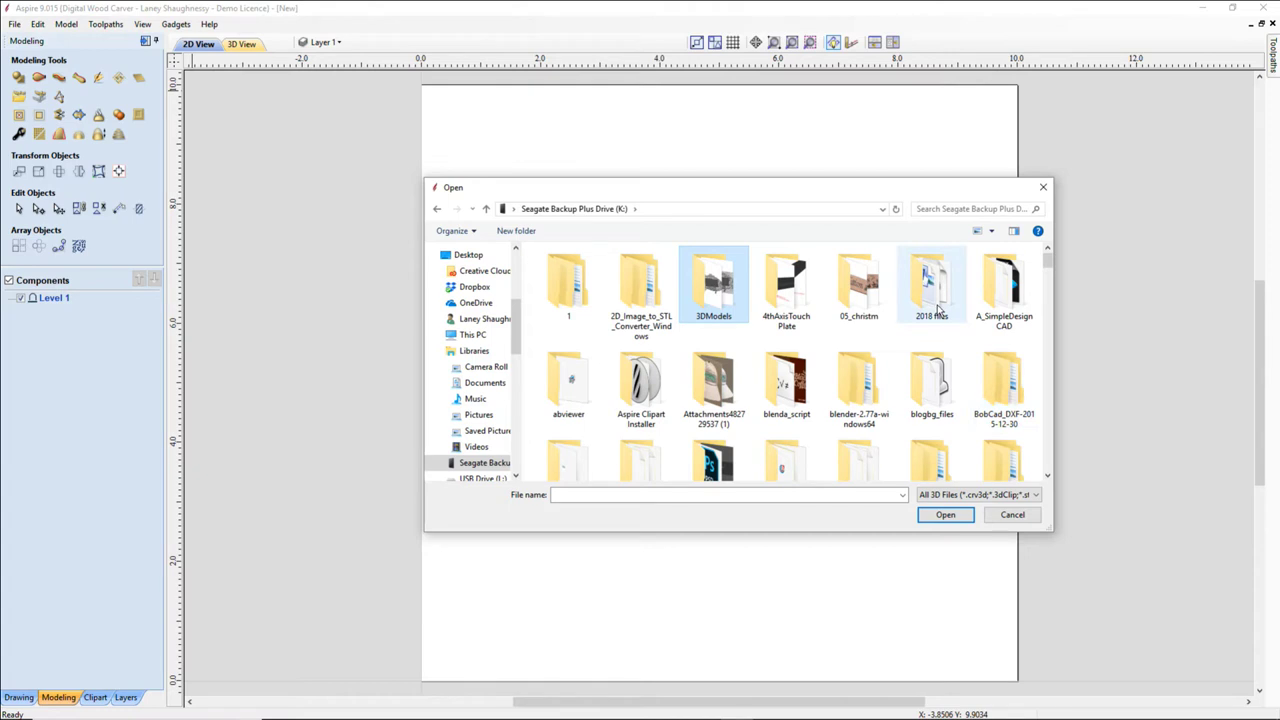
mouse_move(938, 312)
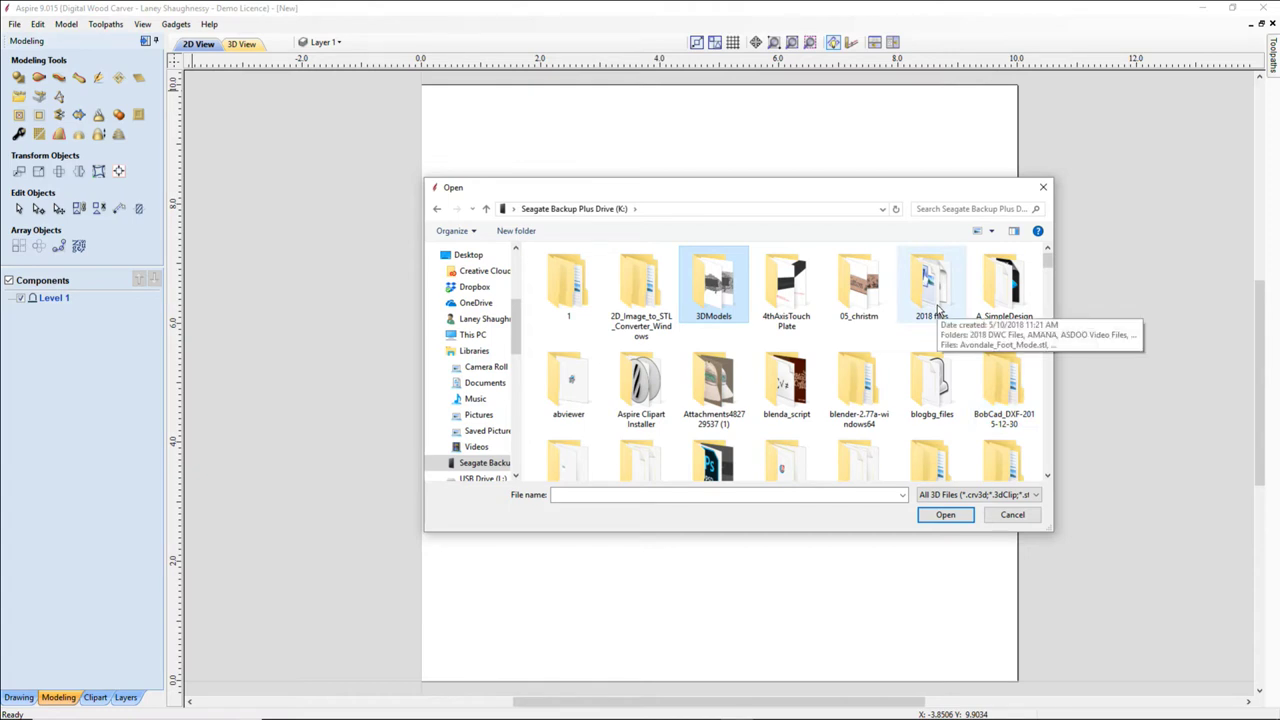
scroll(842, 338, down, 3)
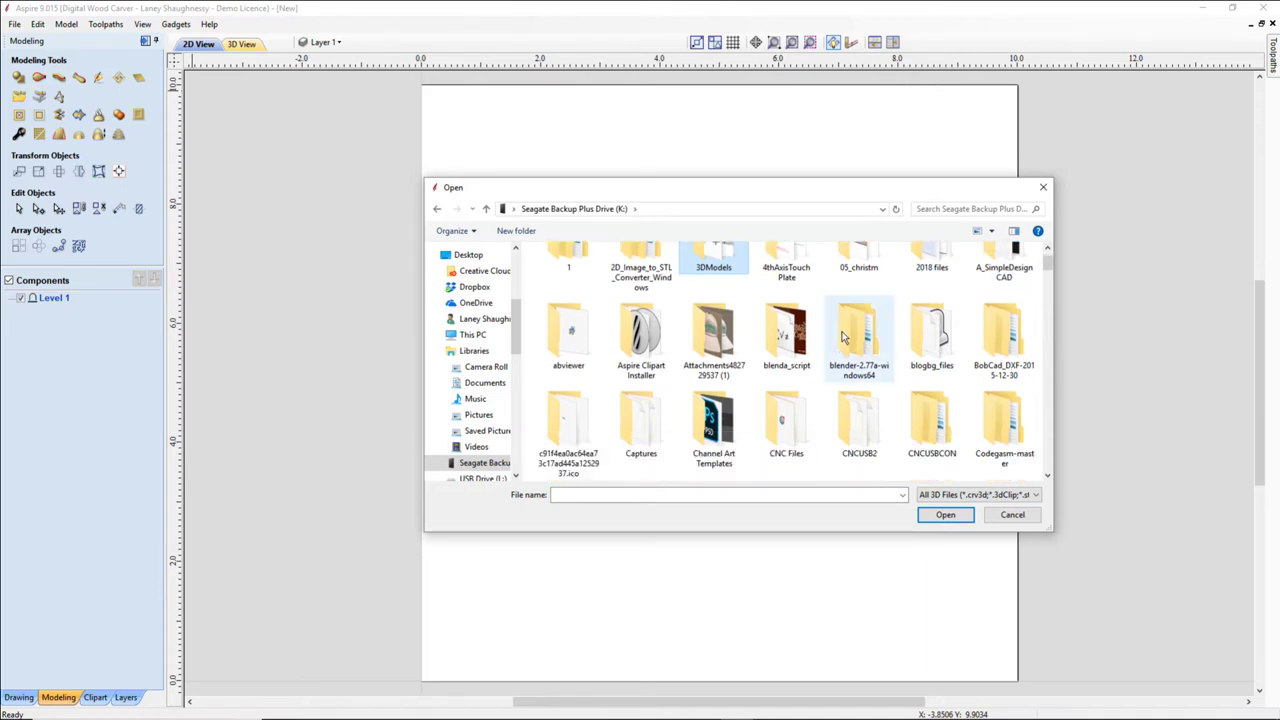
scroll(842, 338, down, 1)
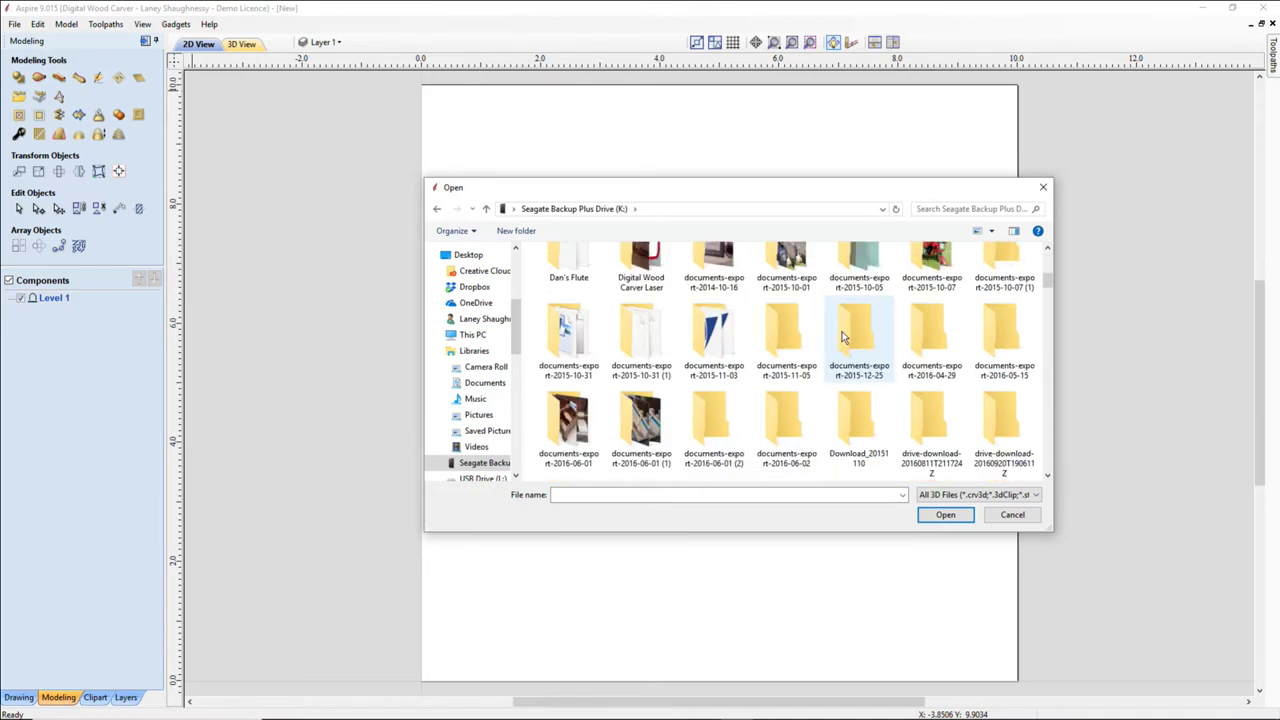
scroll(842, 338, up, 4)
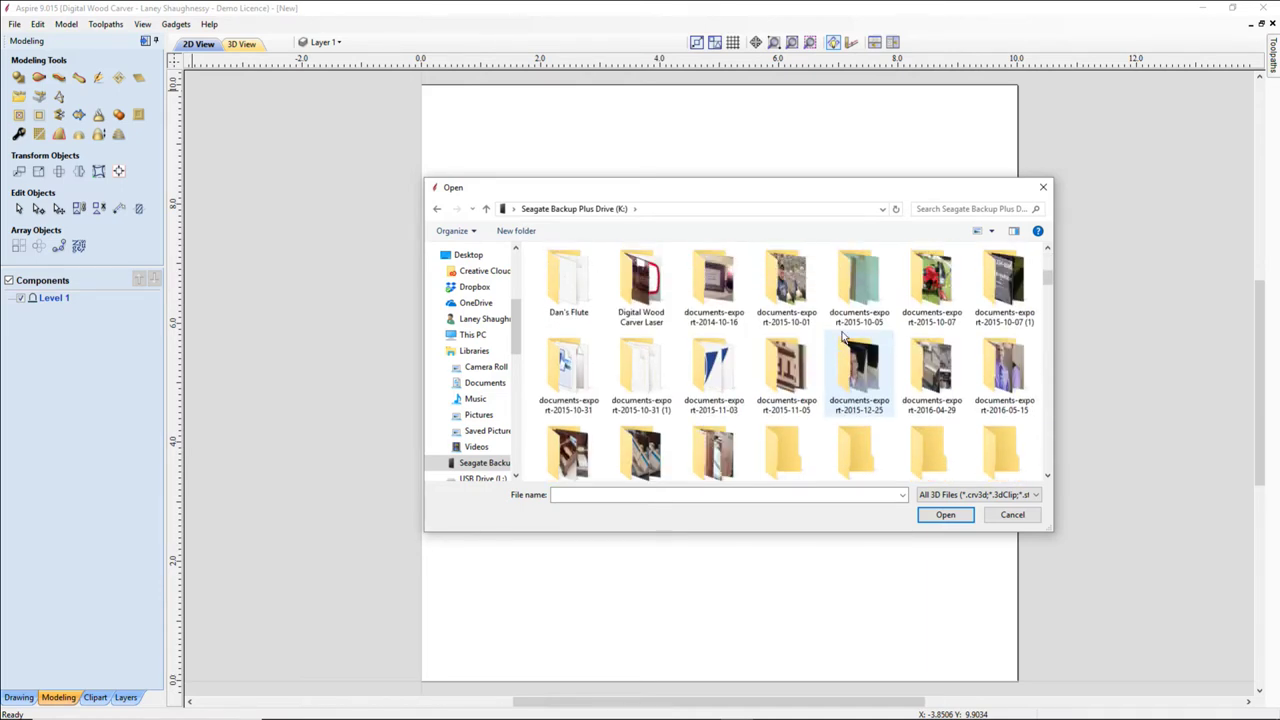
Cancel the 3D import dialog, leaving the blank 10 x 10-inch sheet.
click(1026, 513)
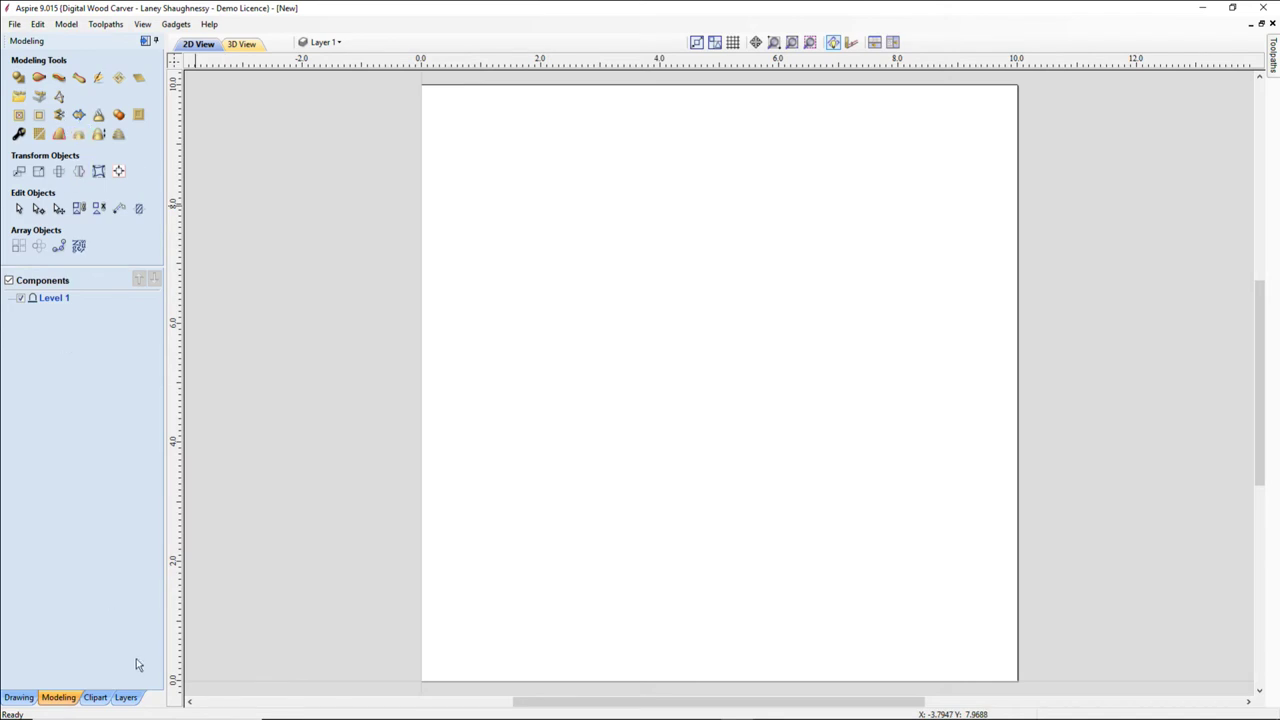
Place the bald eagle clipart on the job and enlarge it to about 9.03 x 4.12 inches.
click(96, 697)
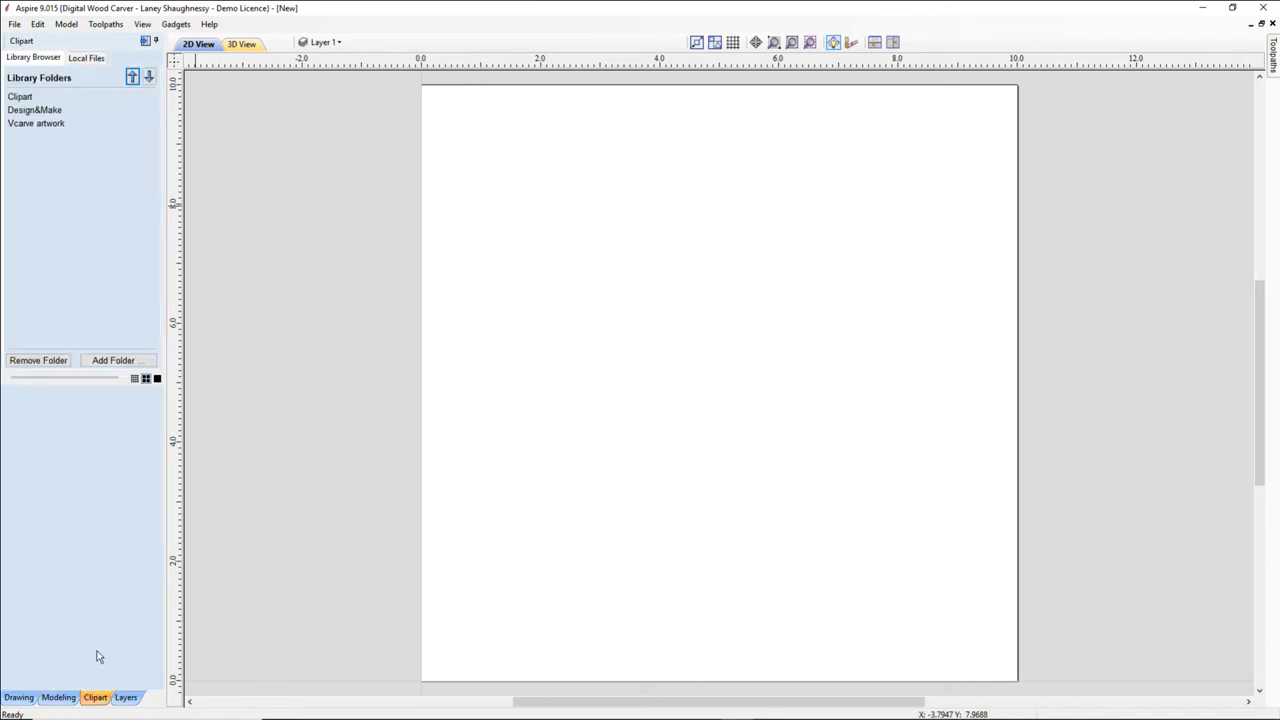
click(20, 97)
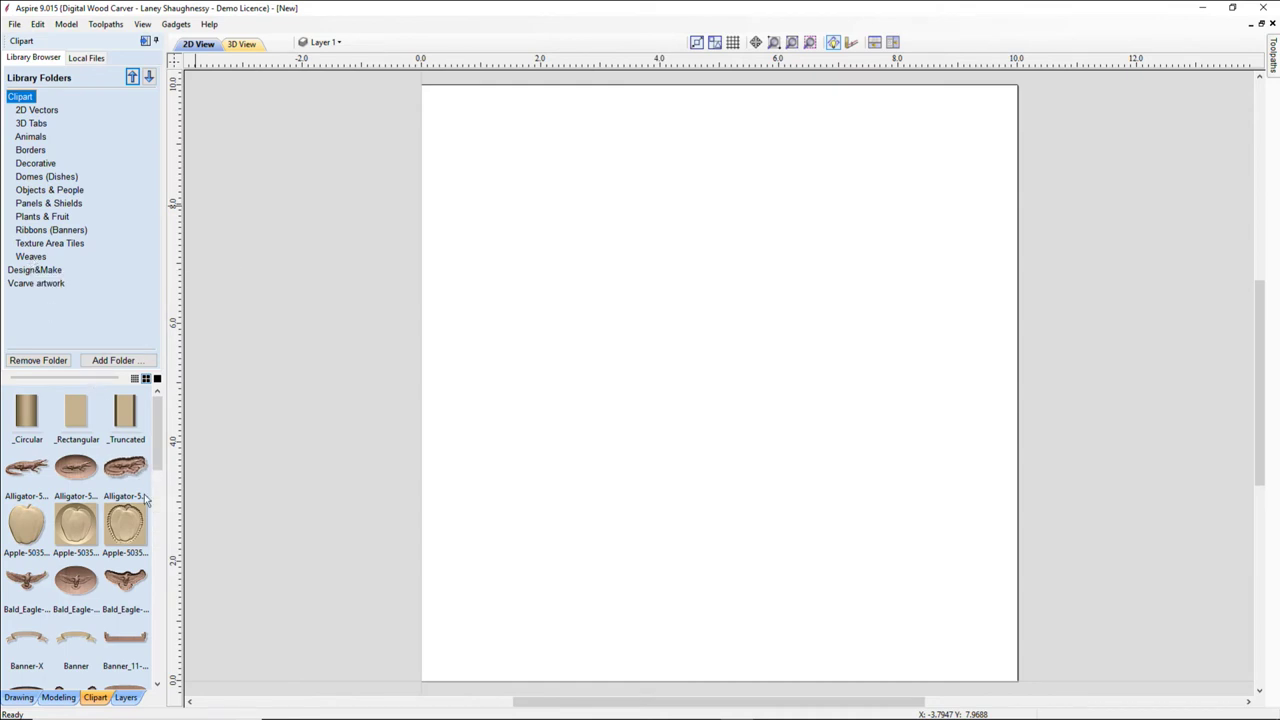
scroll(132, 498, down, 1)
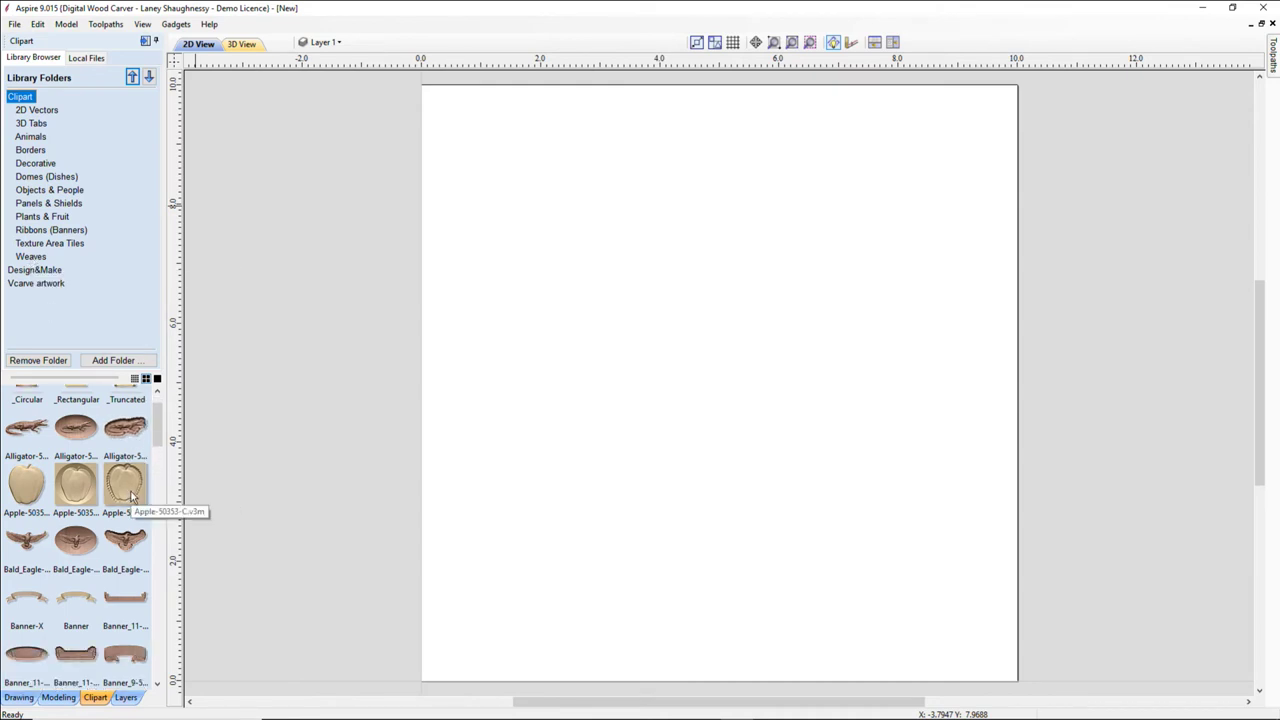
scroll(132, 498, down, 1)
drag(26, 500, 711, 383)
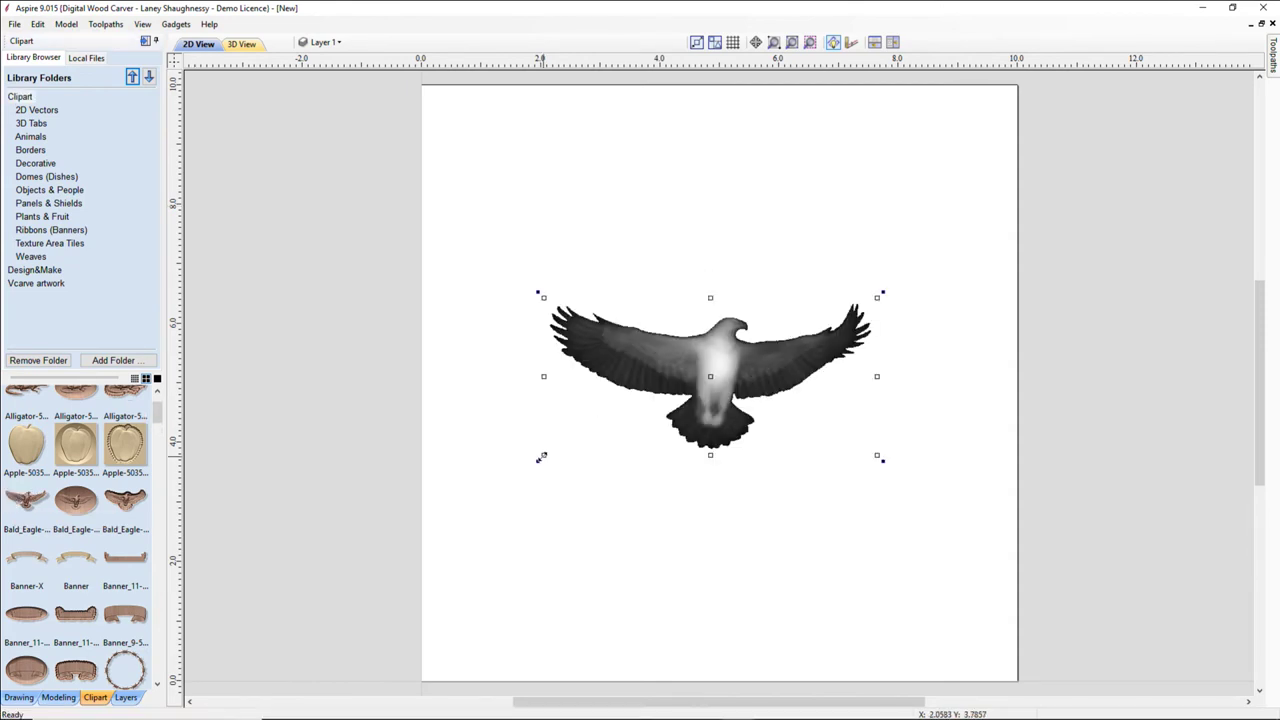
drag(541, 457, 498, 497)
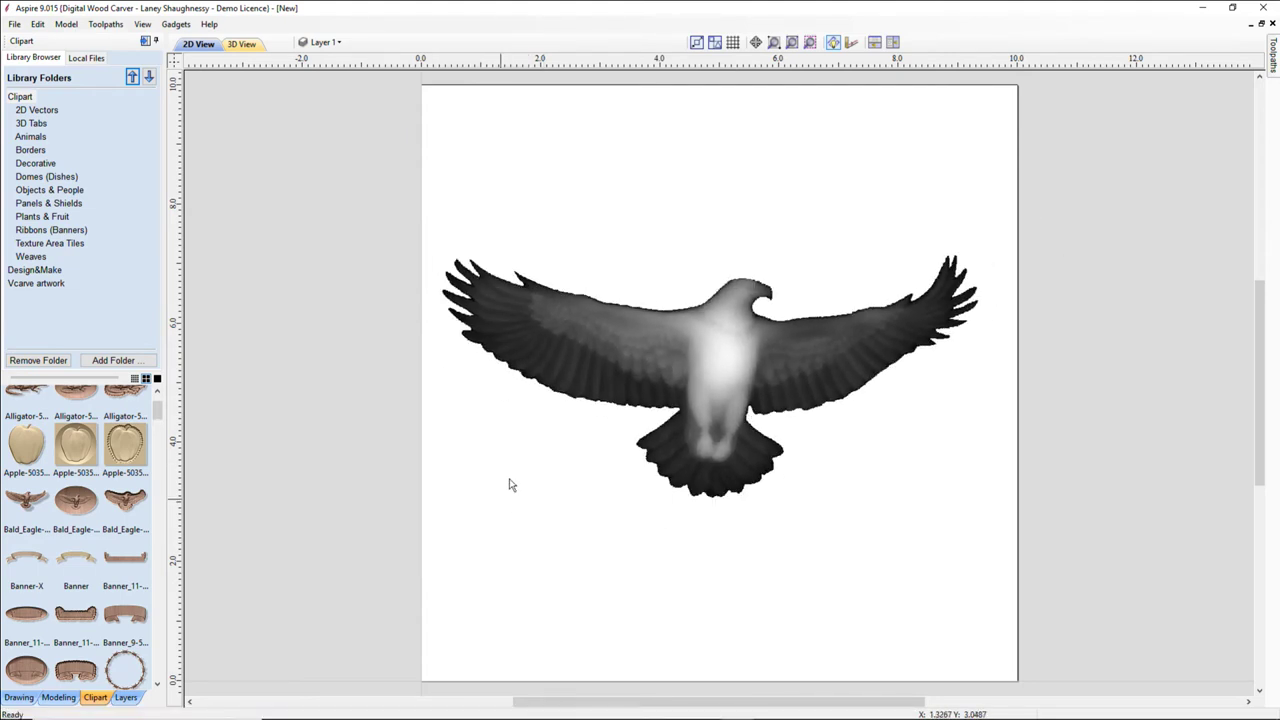
Preview the eagle relief in 3D, collapse the Clipart panel, and show the Toolpaths panel.
click(242, 44)
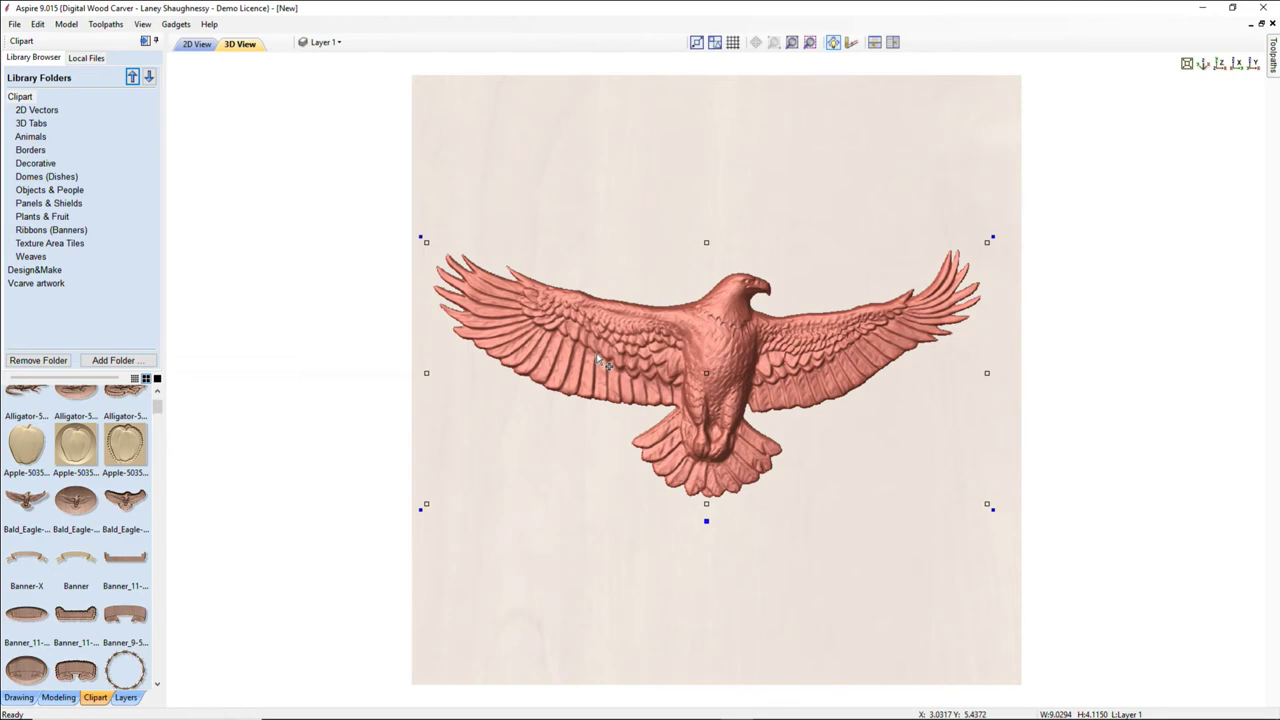
scroll(604, 365, up, 1)
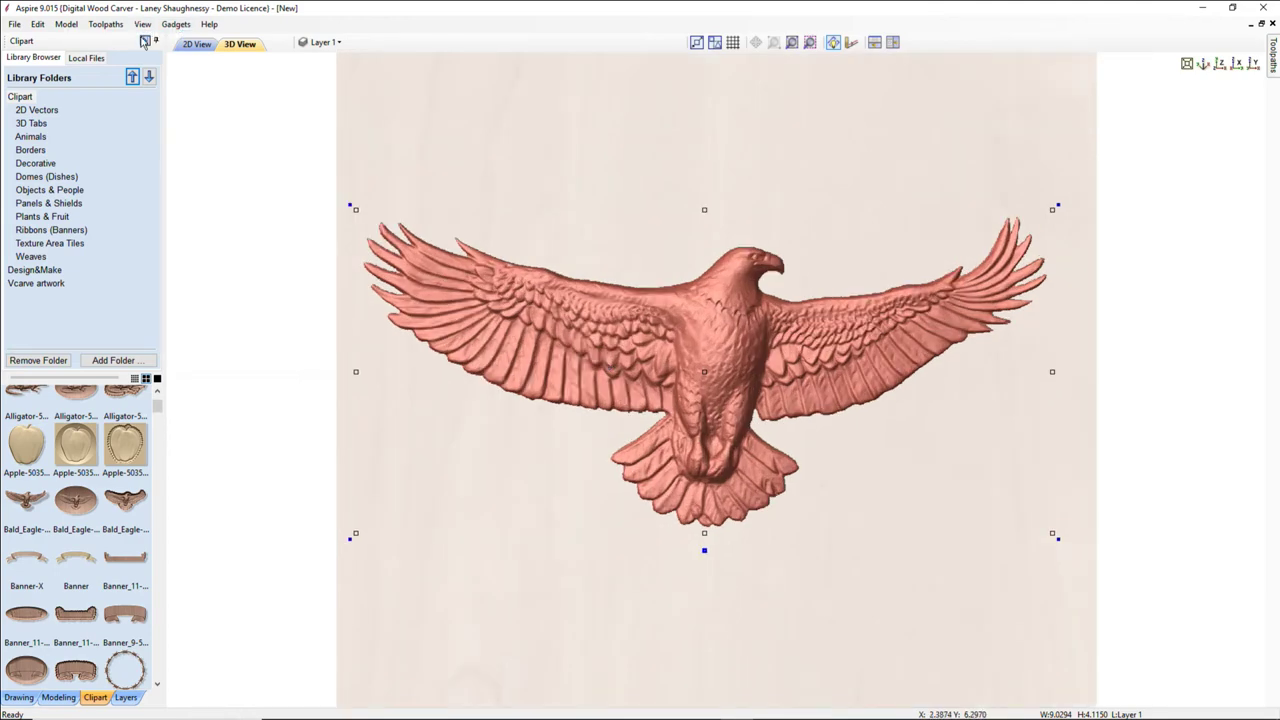
click(144, 42)
click(1273, 55)
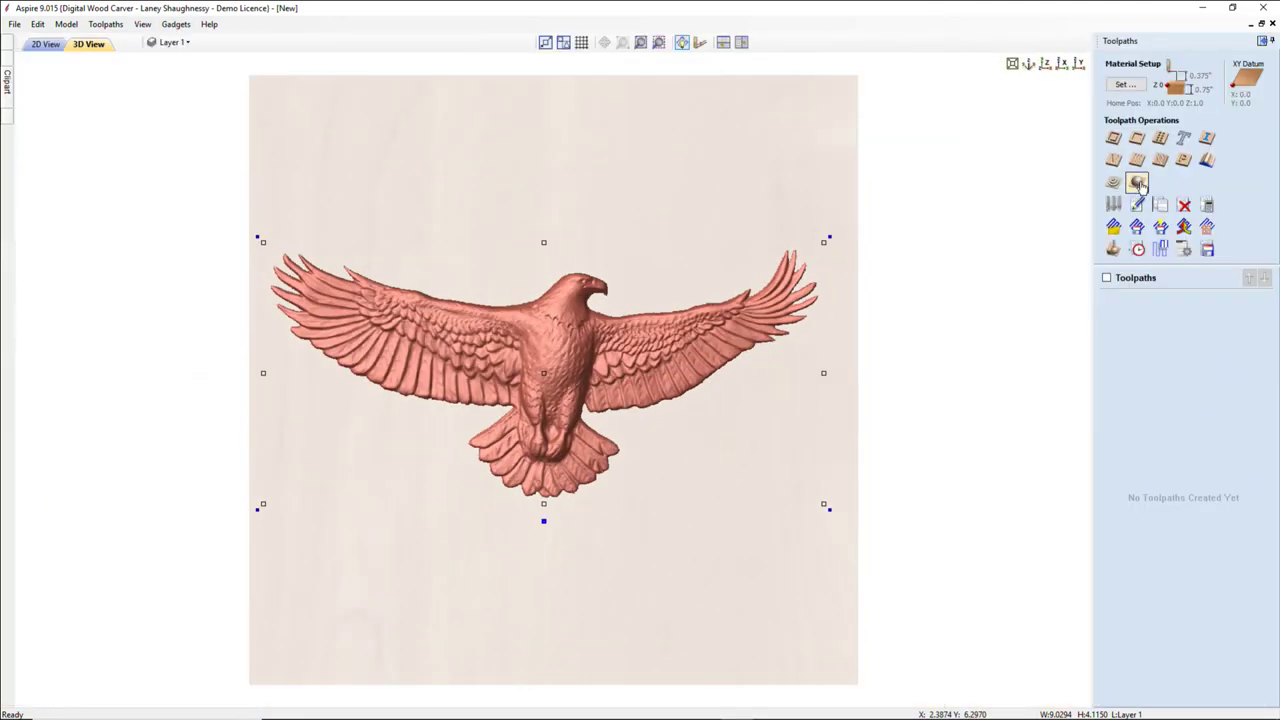
Set the material's Gap Above Model to 0.01 inches in Material Setup.
click(1138, 183)
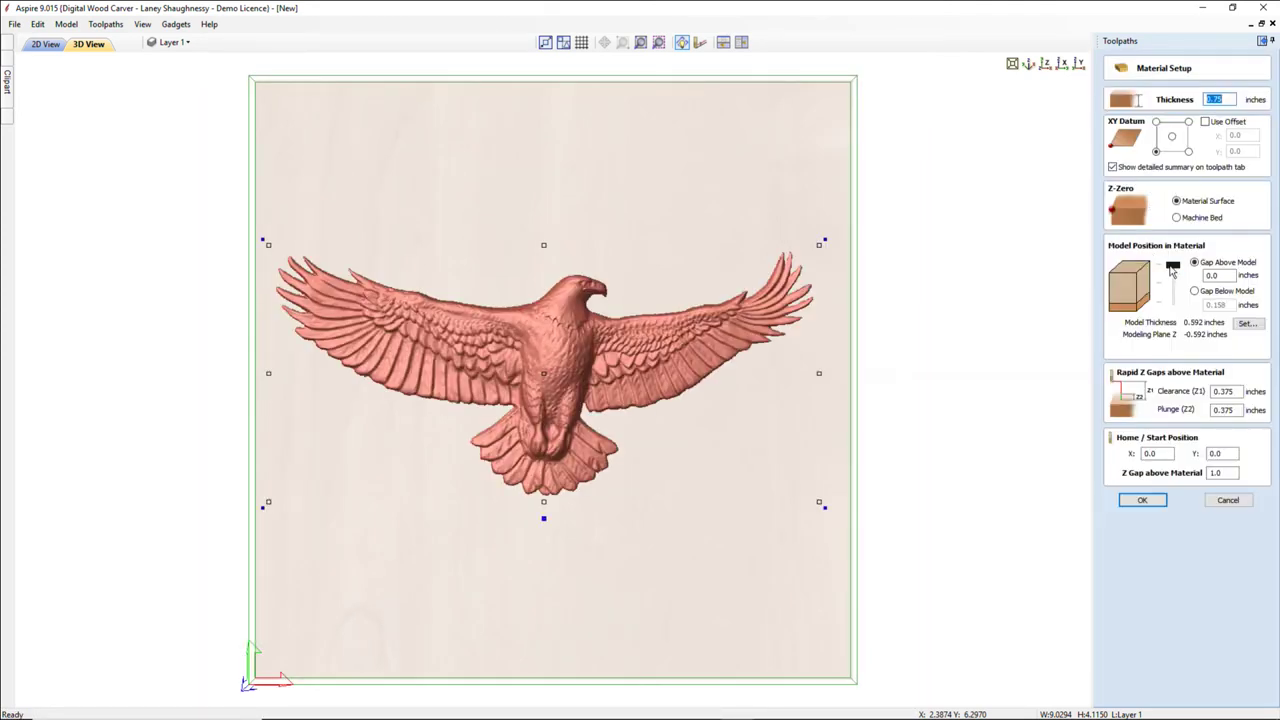
double_click(1212, 276)
text(0.01)
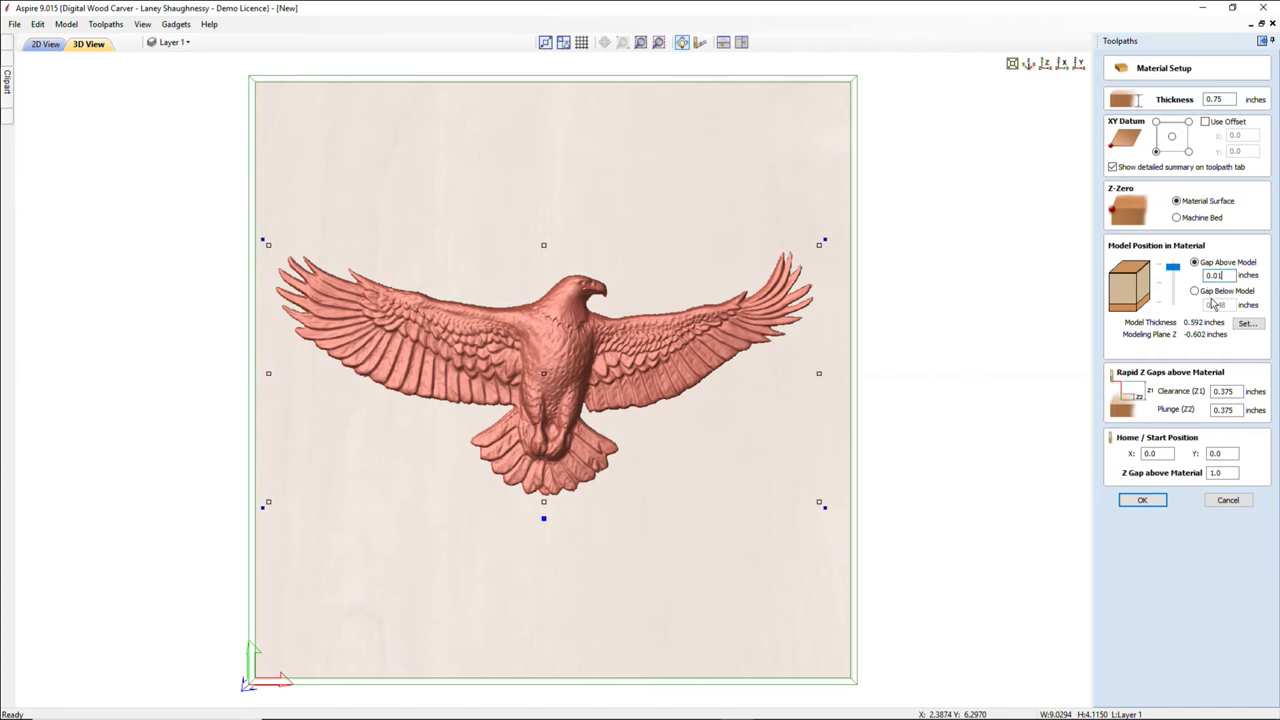
click(1145, 499)
click(1233, 477)
Set Z Gap above Material to 0.8 inches and confirm the material setup.
double_click(1225, 477)
text(.8)
click(1138, 502)
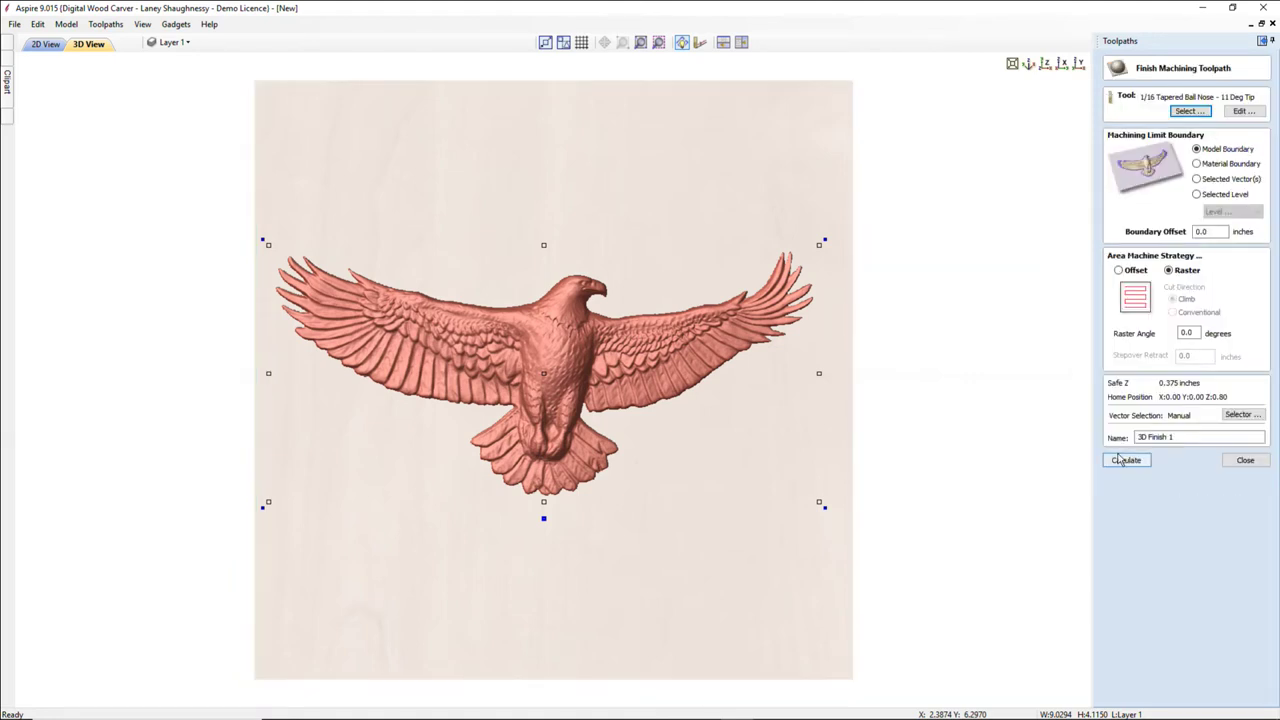
Calculate the 3D Finish 1 raster toolpath using the 7.2° Tapered Ball Nose tool.
click(1188, 112)
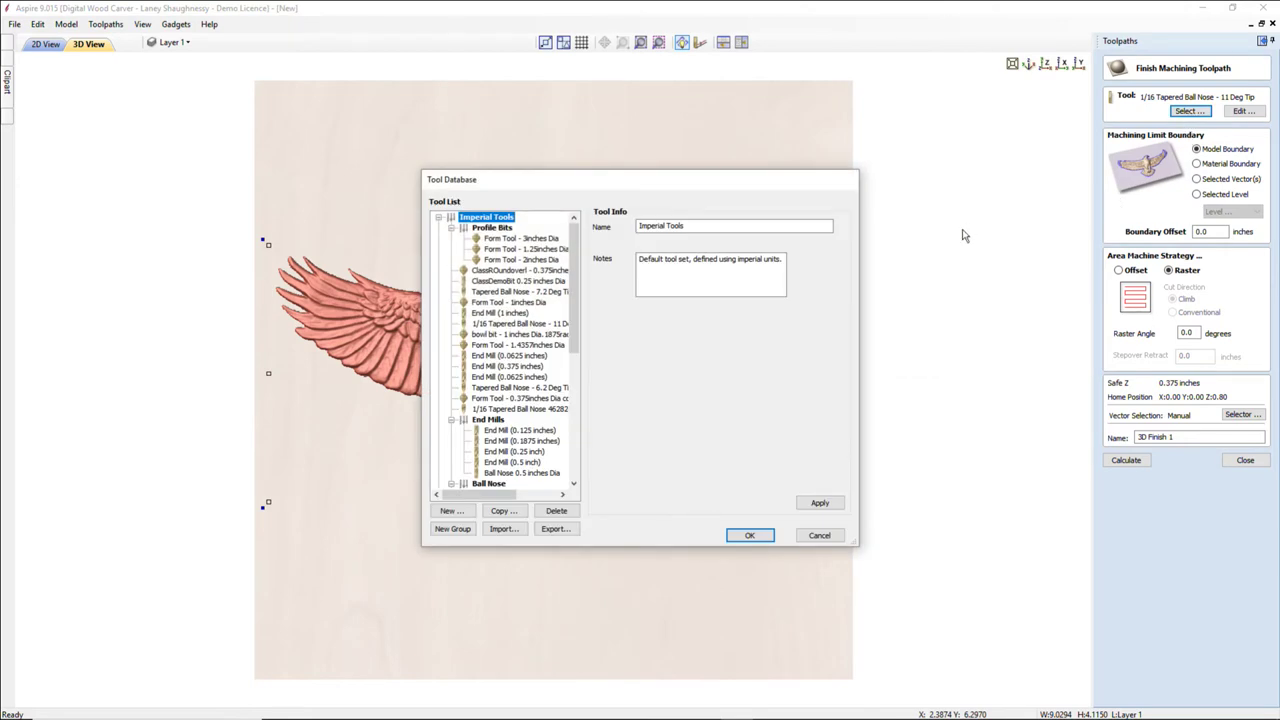
scroll(543, 421, down, 1)
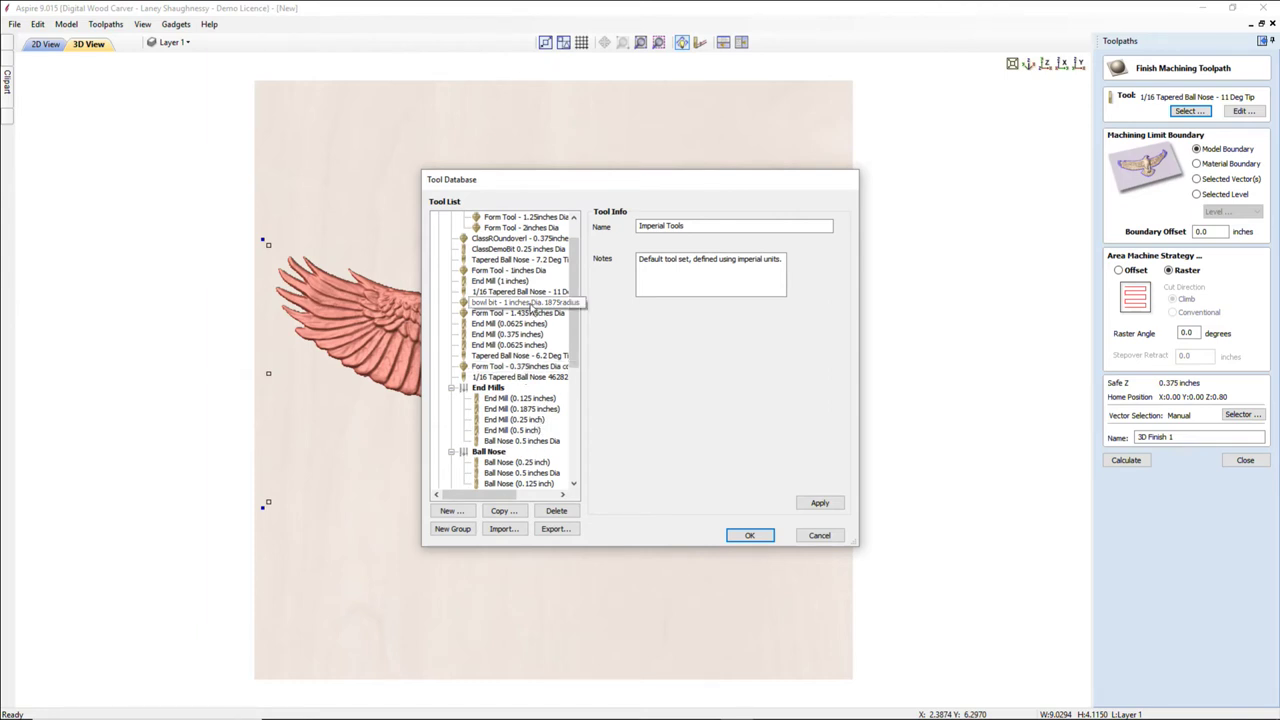
scroll(534, 308, up, 1)
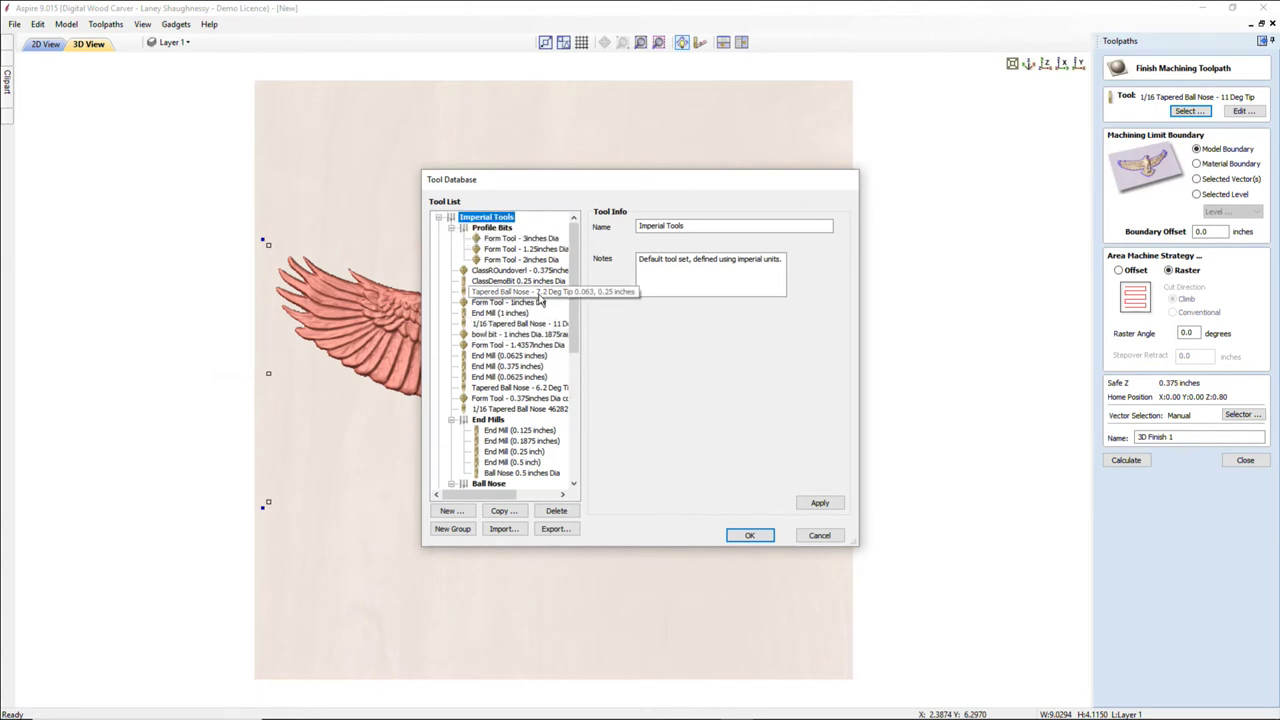
click(539, 296)
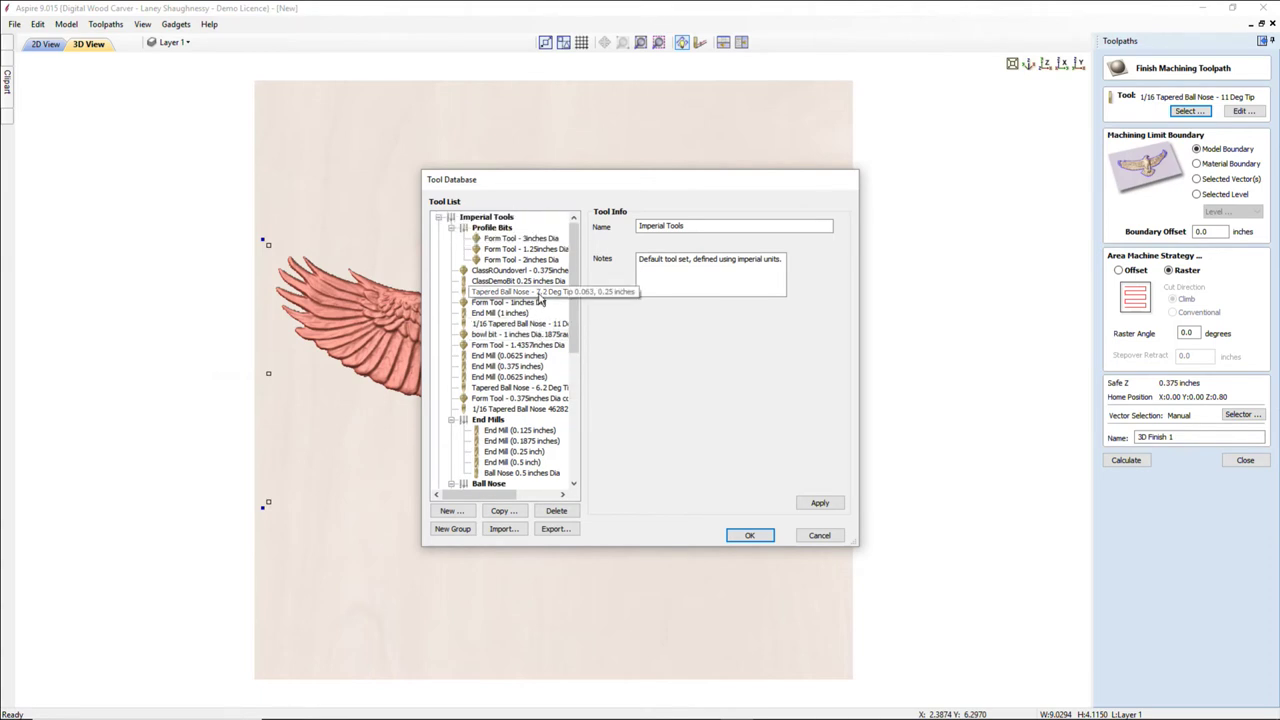
click(760, 537)
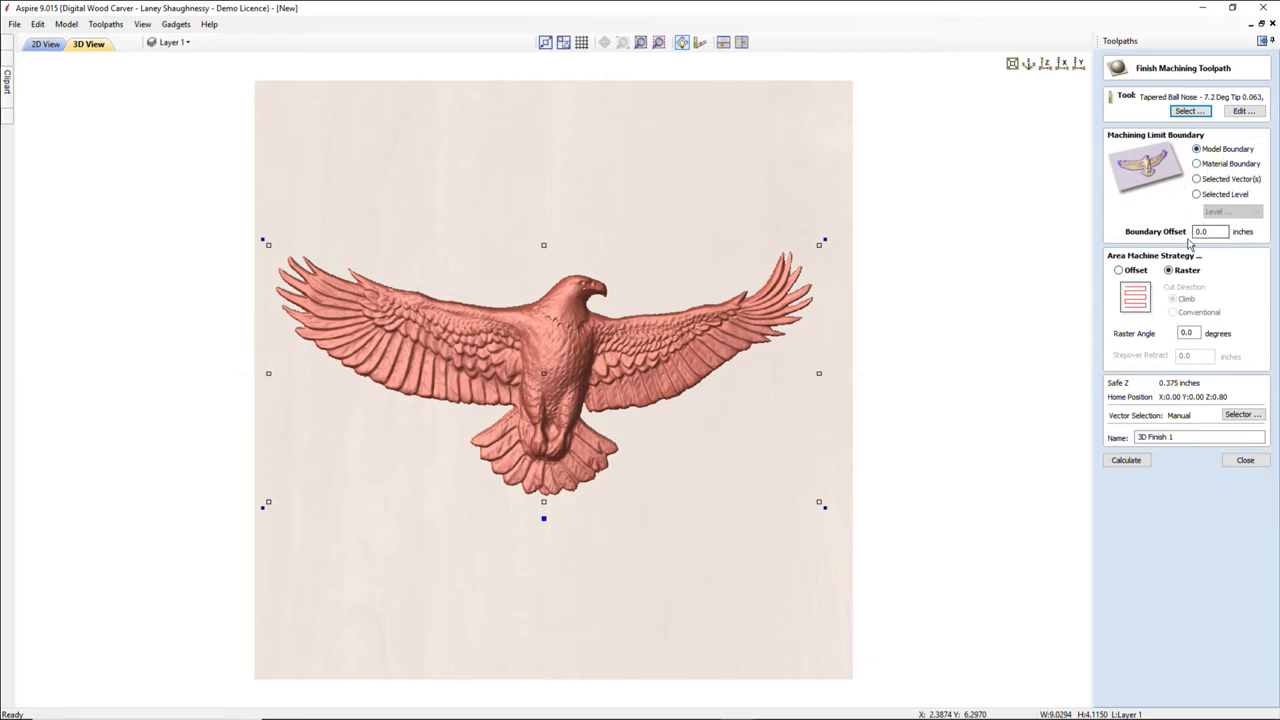
click(1126, 461)
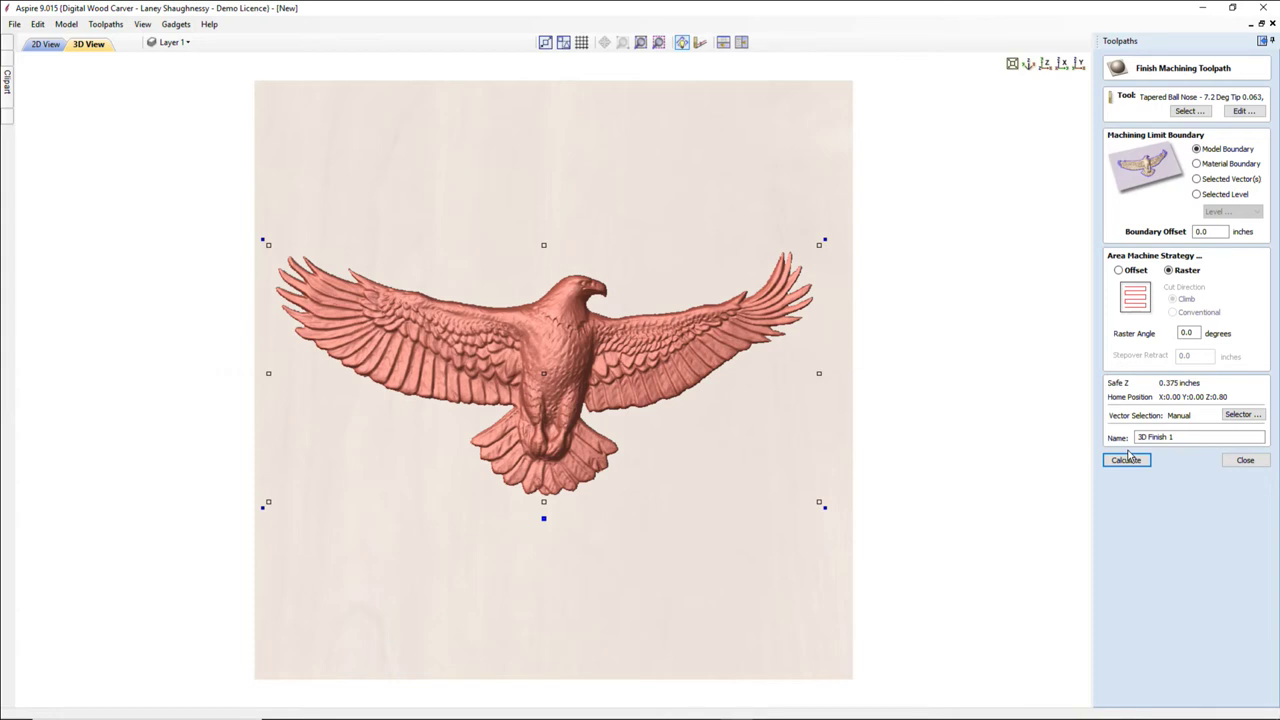
click(1127, 459)
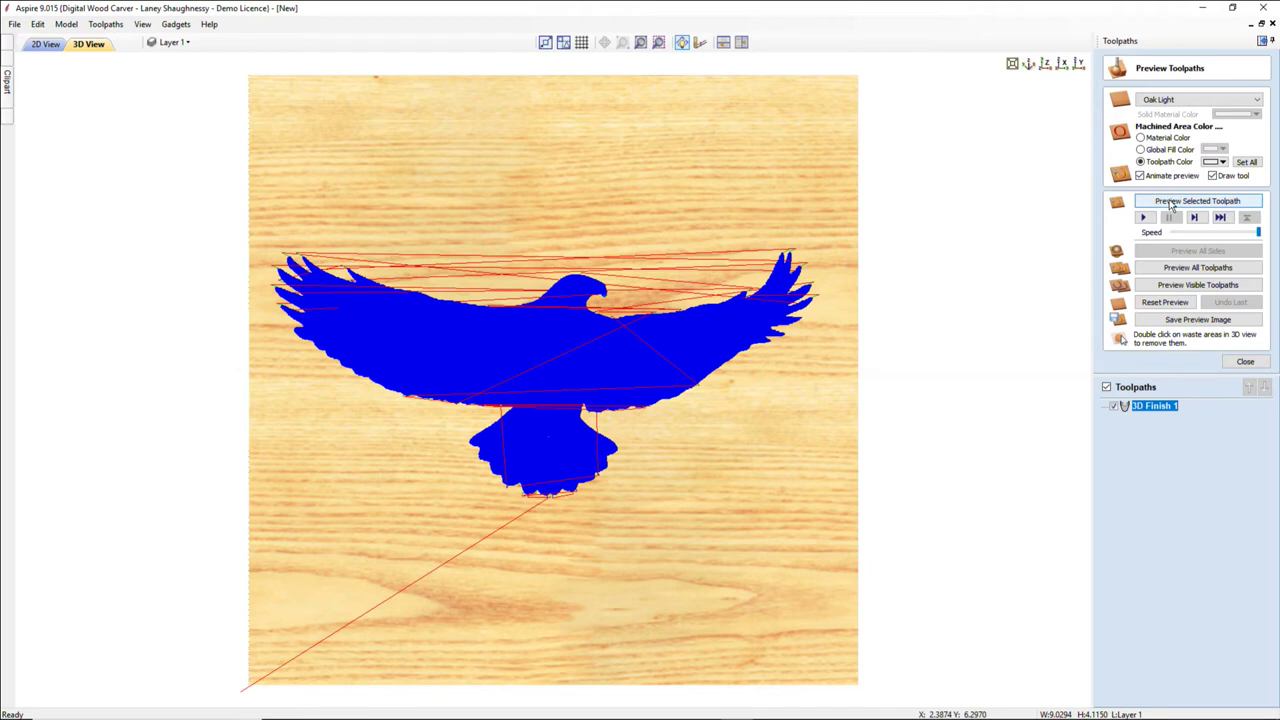
Start the toolpath preview and set Preview Simulation Quality to Very High (4 x Slower).
click(1171, 202)
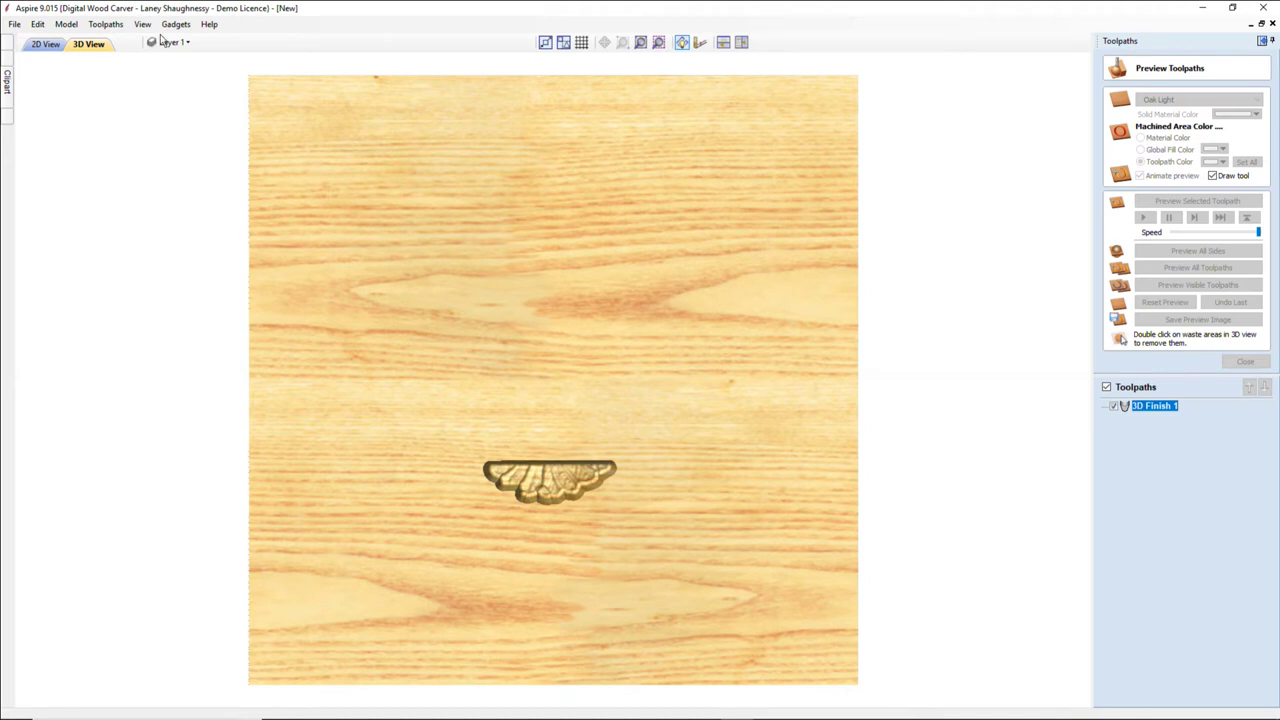
click(105, 24)
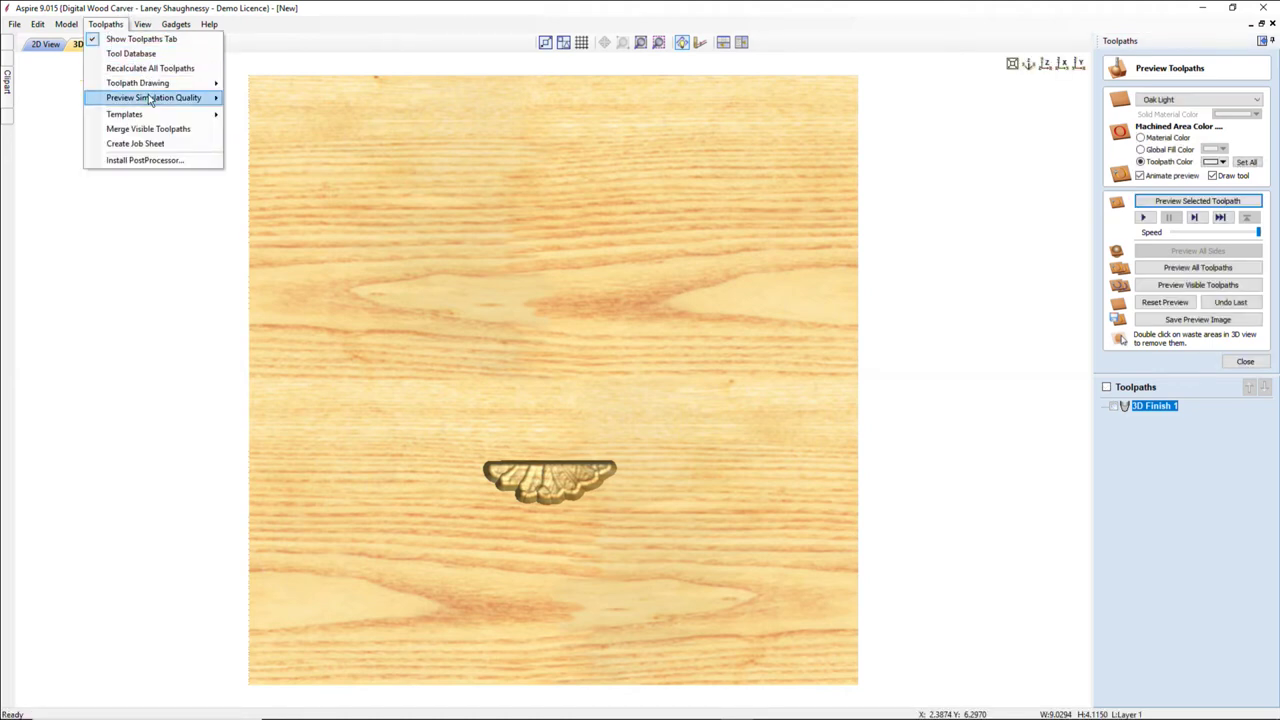
mouse_move(150, 100)
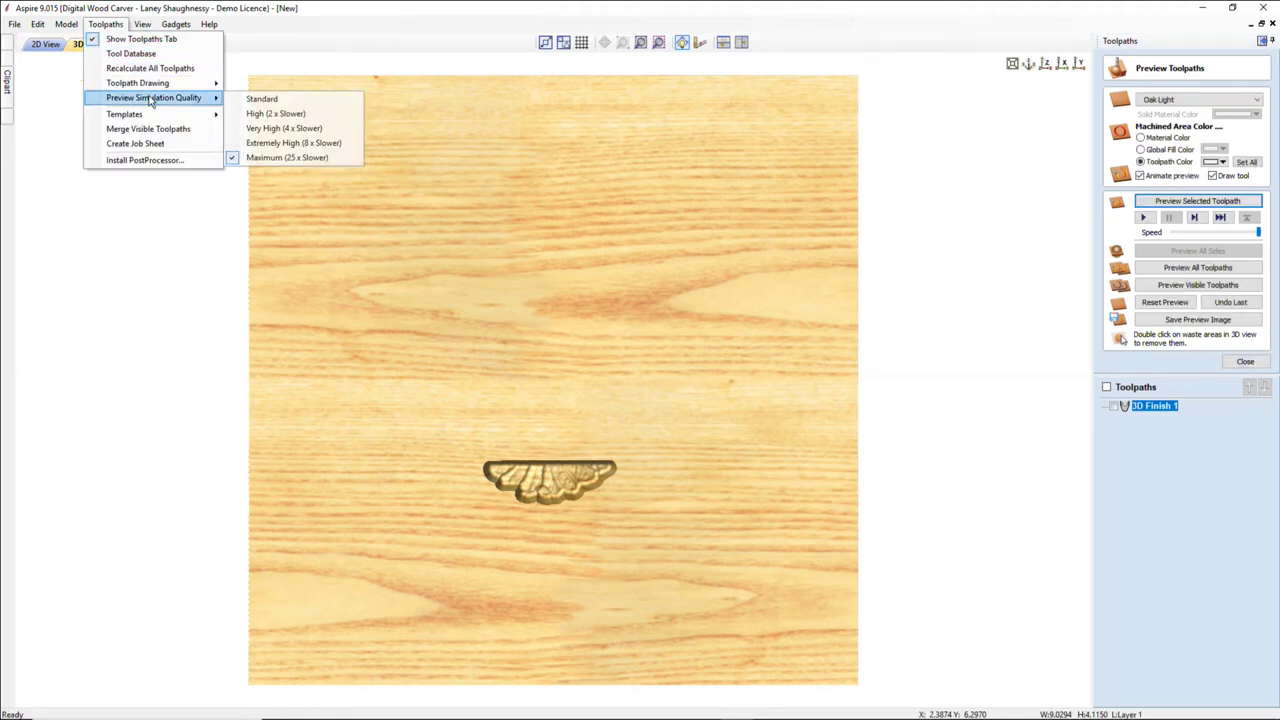
click(252, 129)
Rerun the 3D Finish 1 simulation at Very High quality and zoom in on the carved eagle.
mouse_move(765, 692)
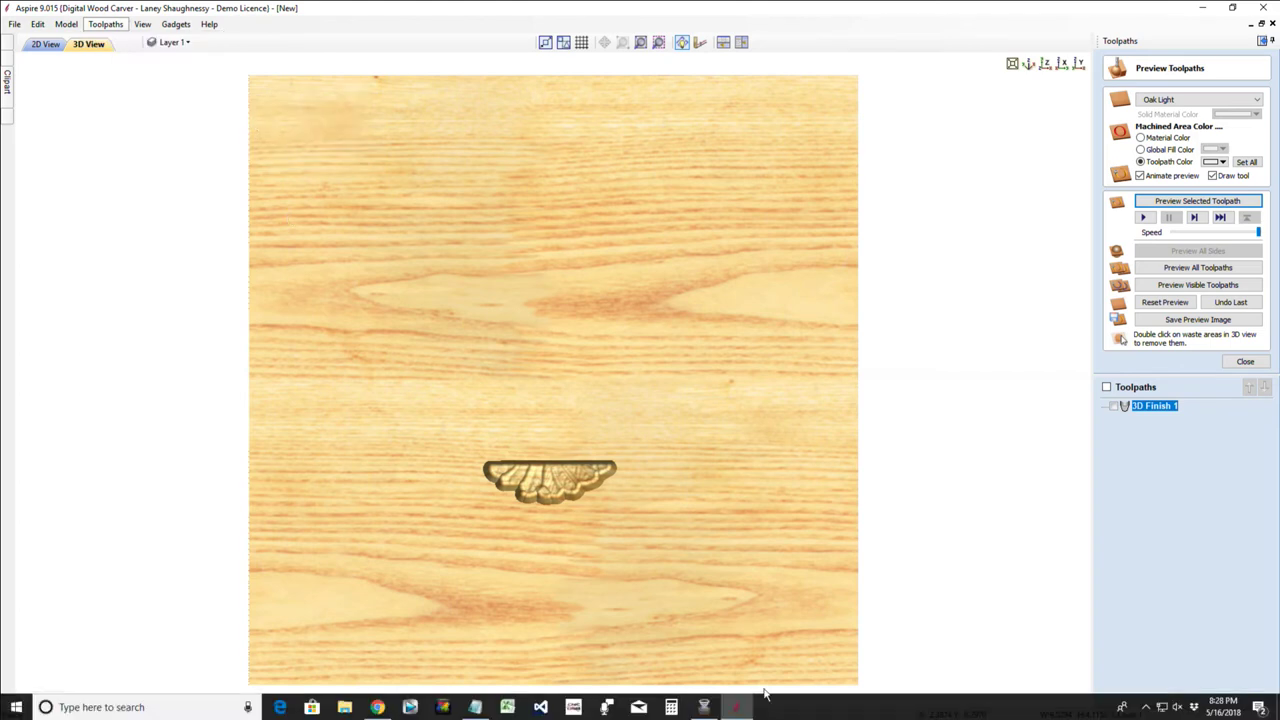
click(1187, 203)
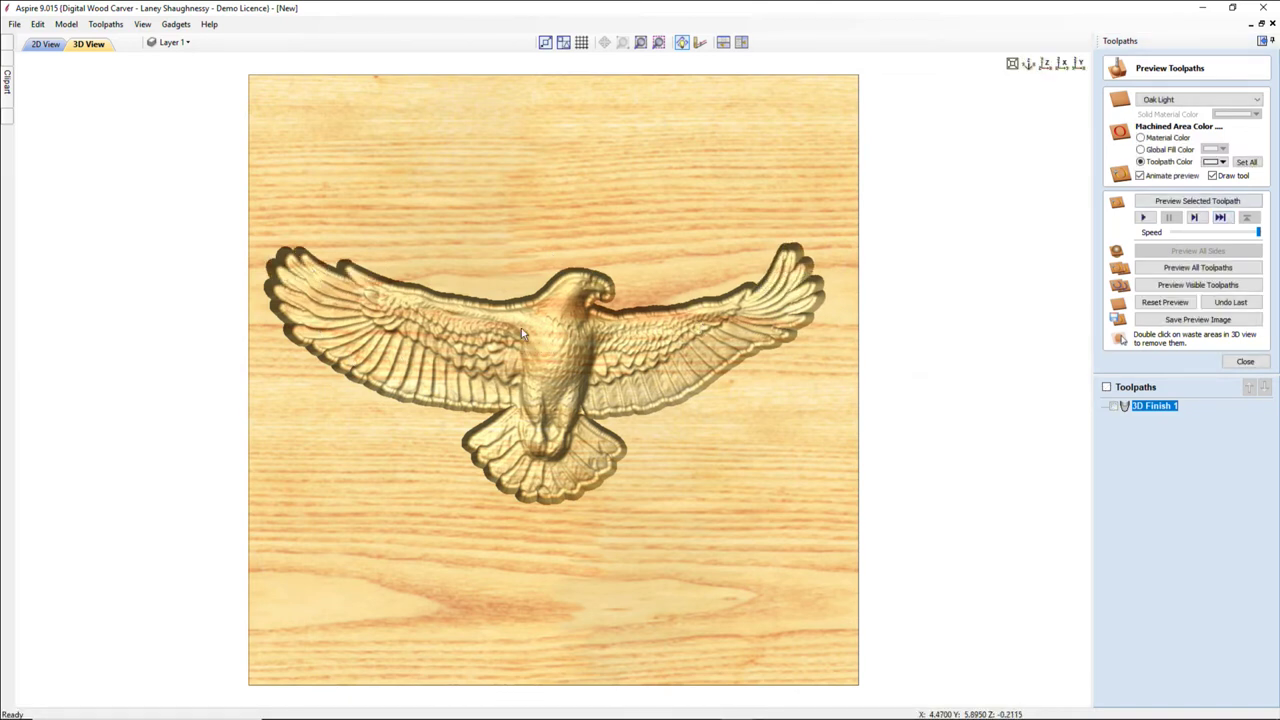
scroll(521, 328, up, 2)
scroll(521, 328, up, 2)
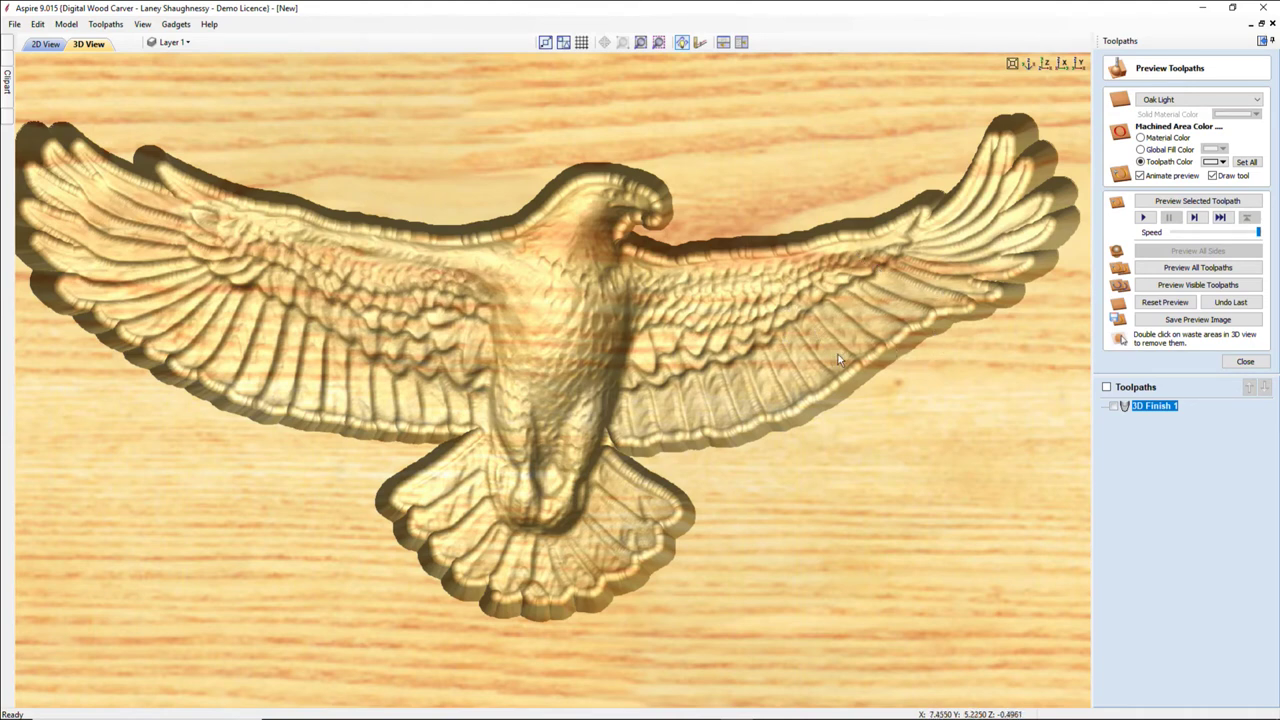
scroll(834, 404, down, 3)
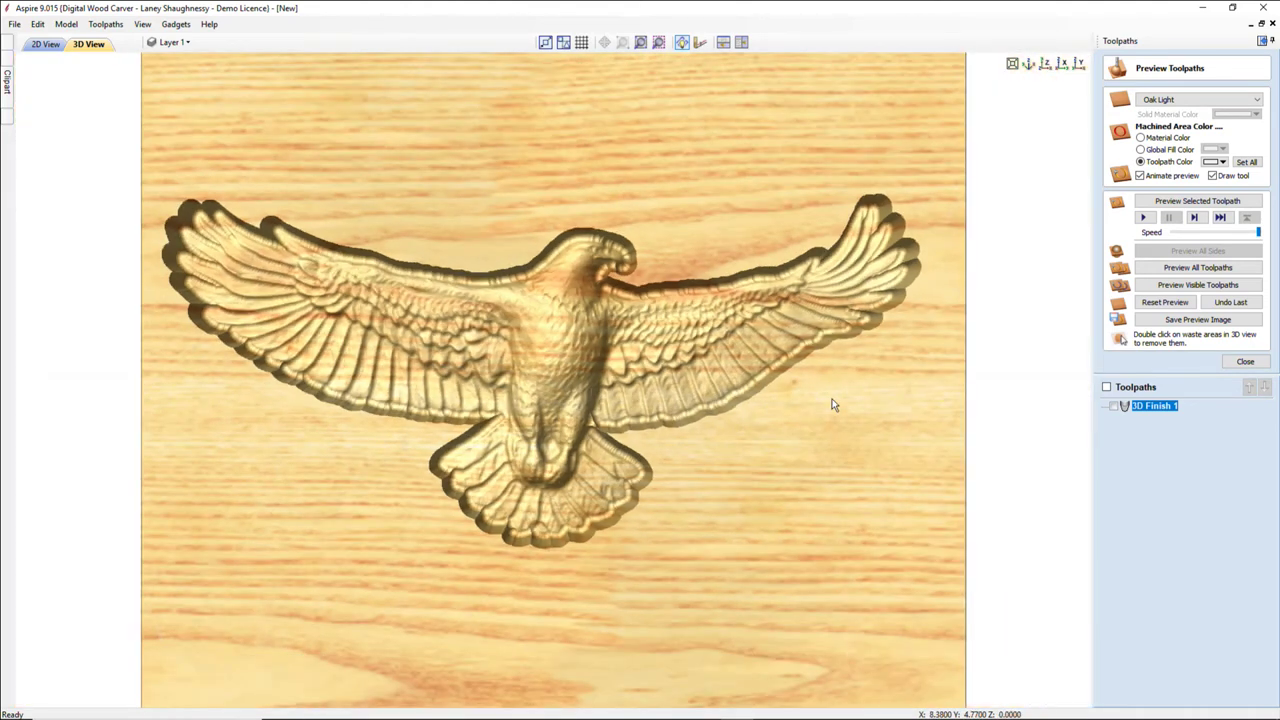
scroll(834, 404, up, 1)
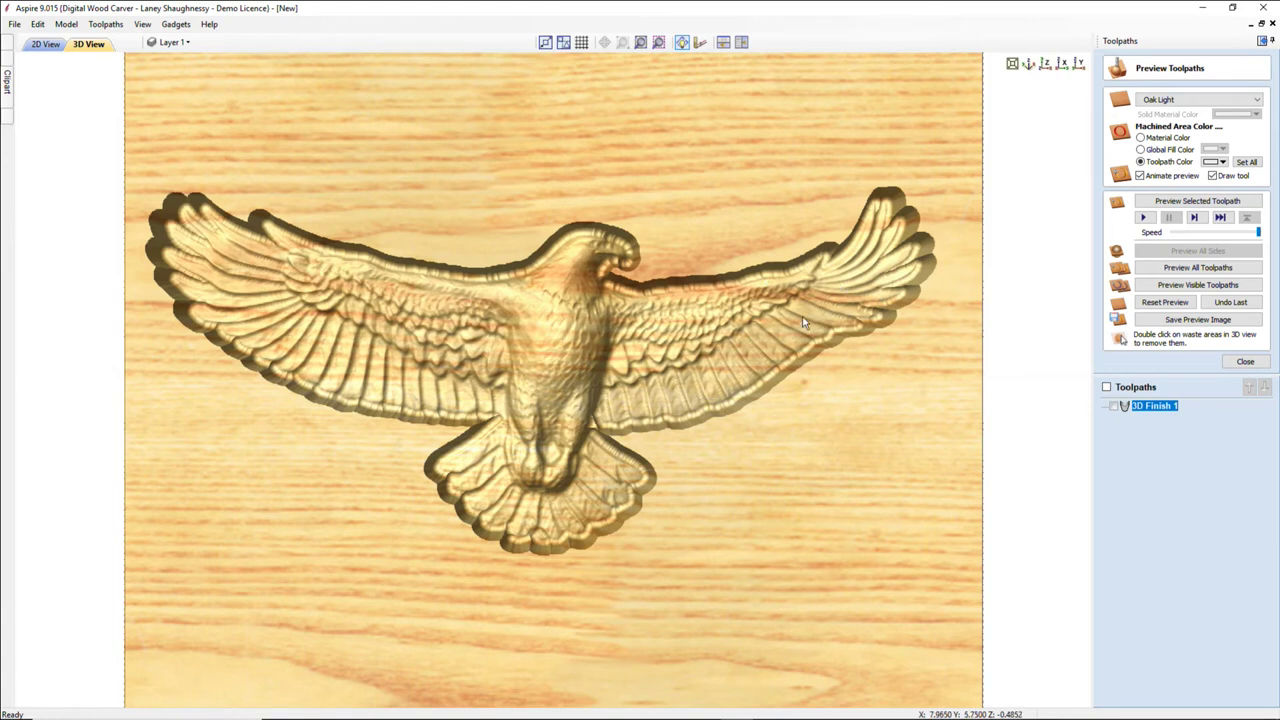
Create a Toolpath Preview component from the carved eagle preview and show the clipart library.
click(66, 24)
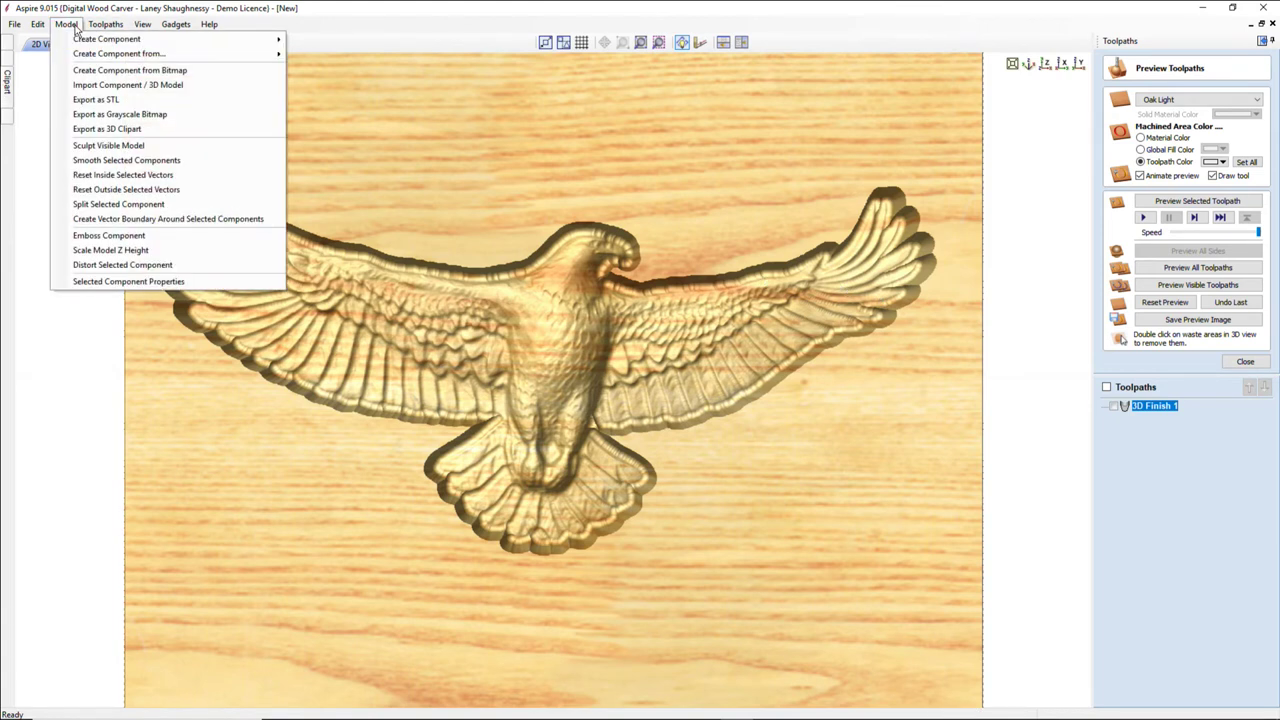
mouse_move(93, 56)
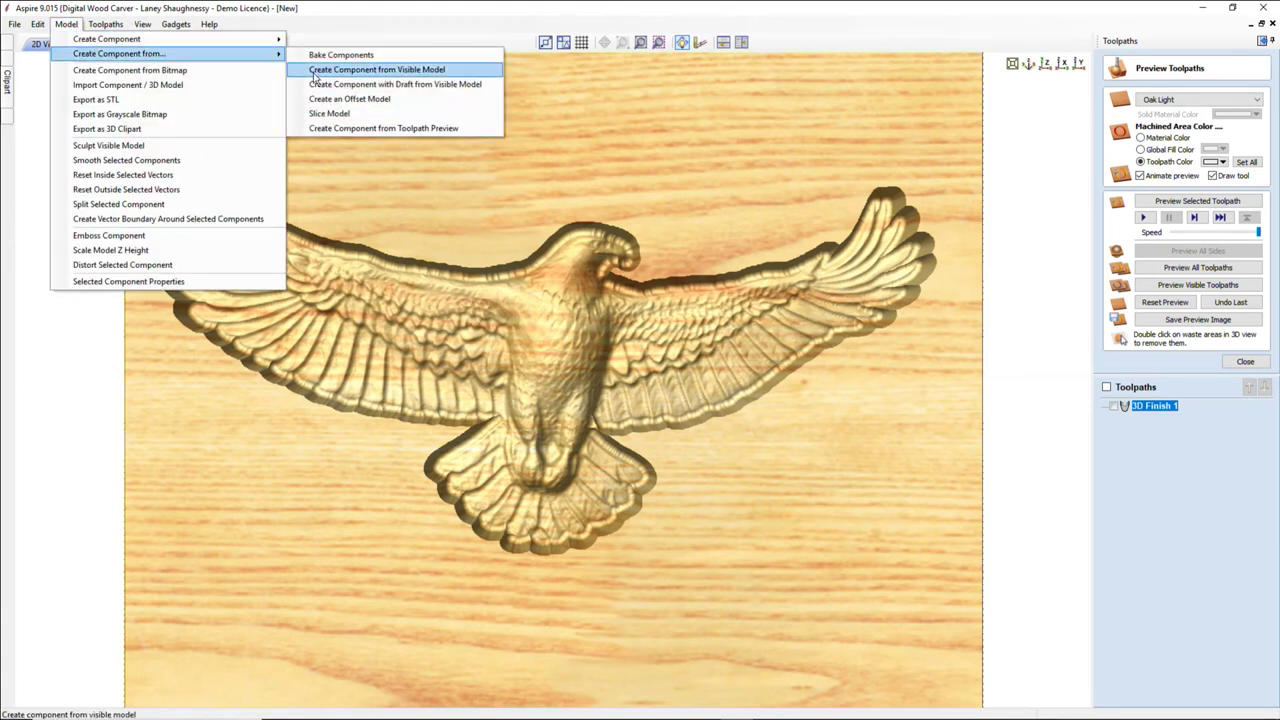
click(372, 129)
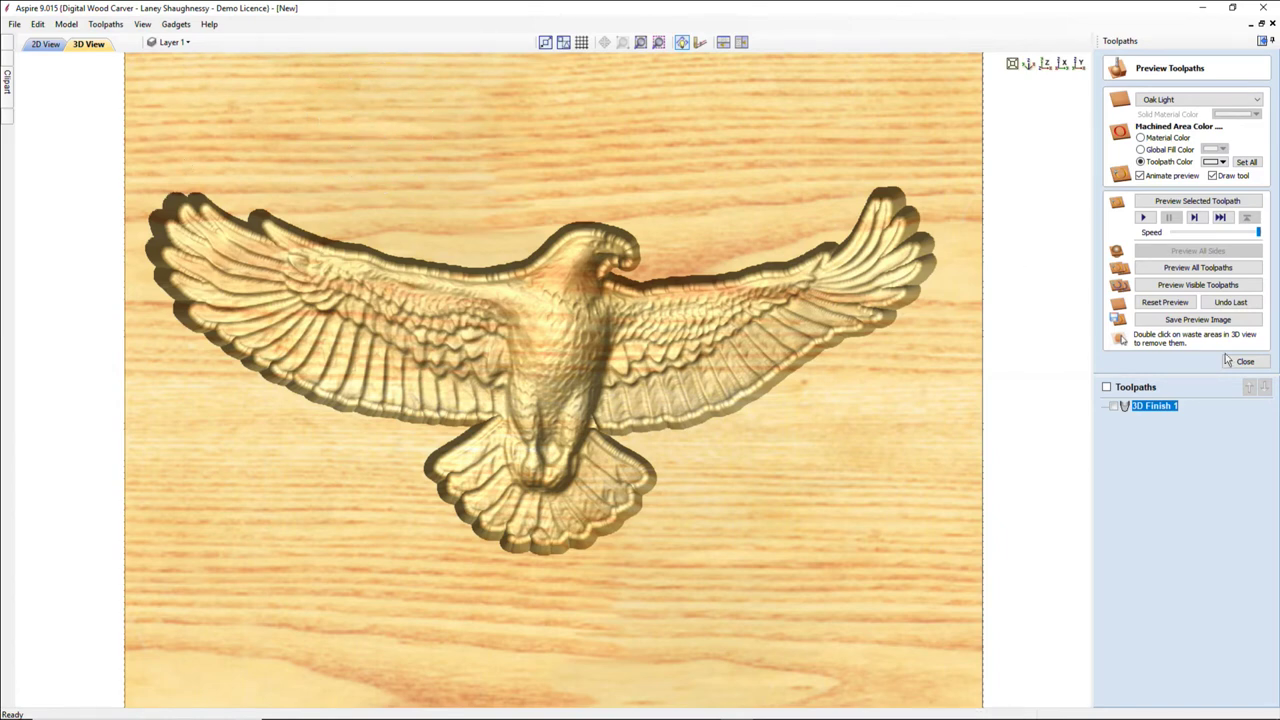
click(7, 80)
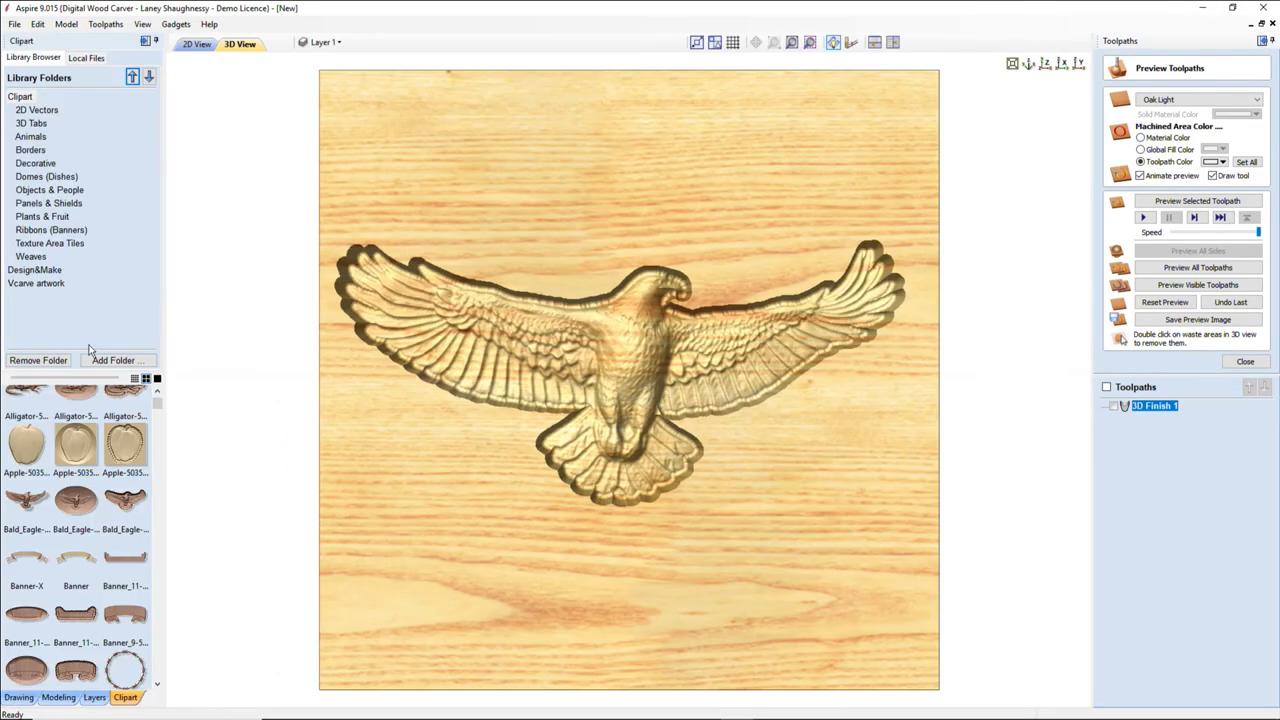
Switch to the 2D view and hide the original Bald_Eagle-50000-A component.
key(F2)
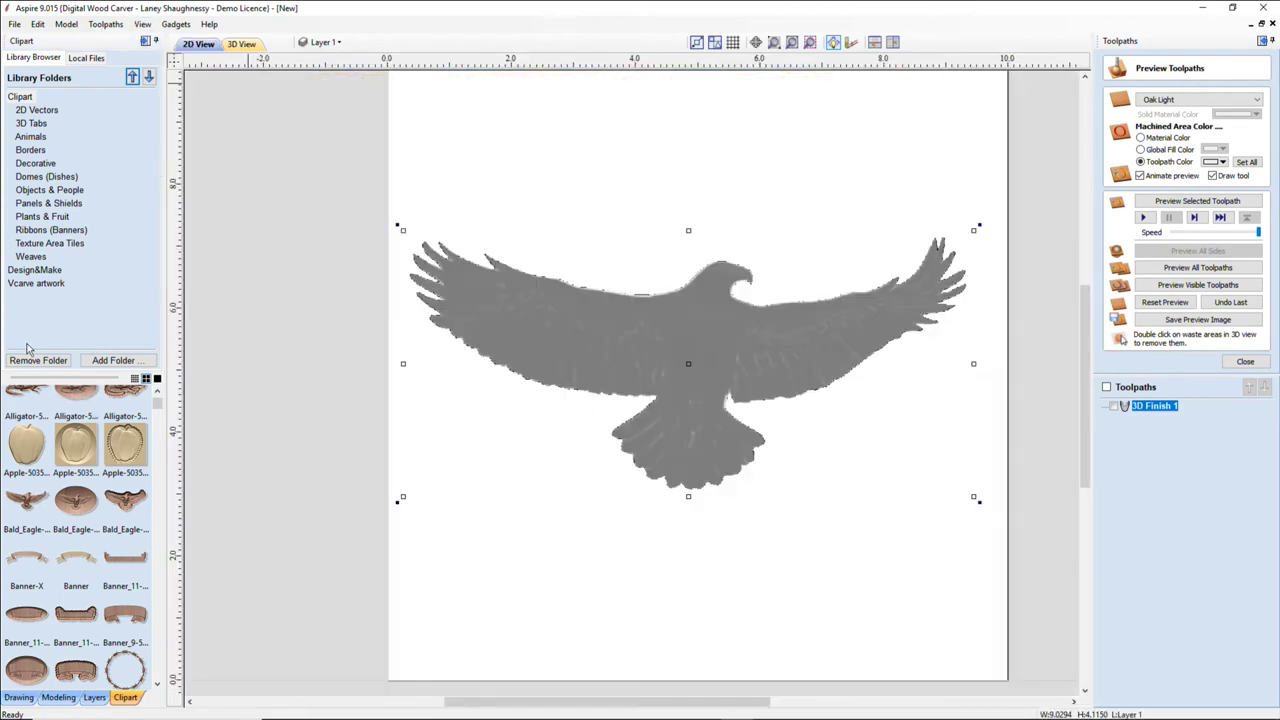
click(56, 697)
click(34, 322)
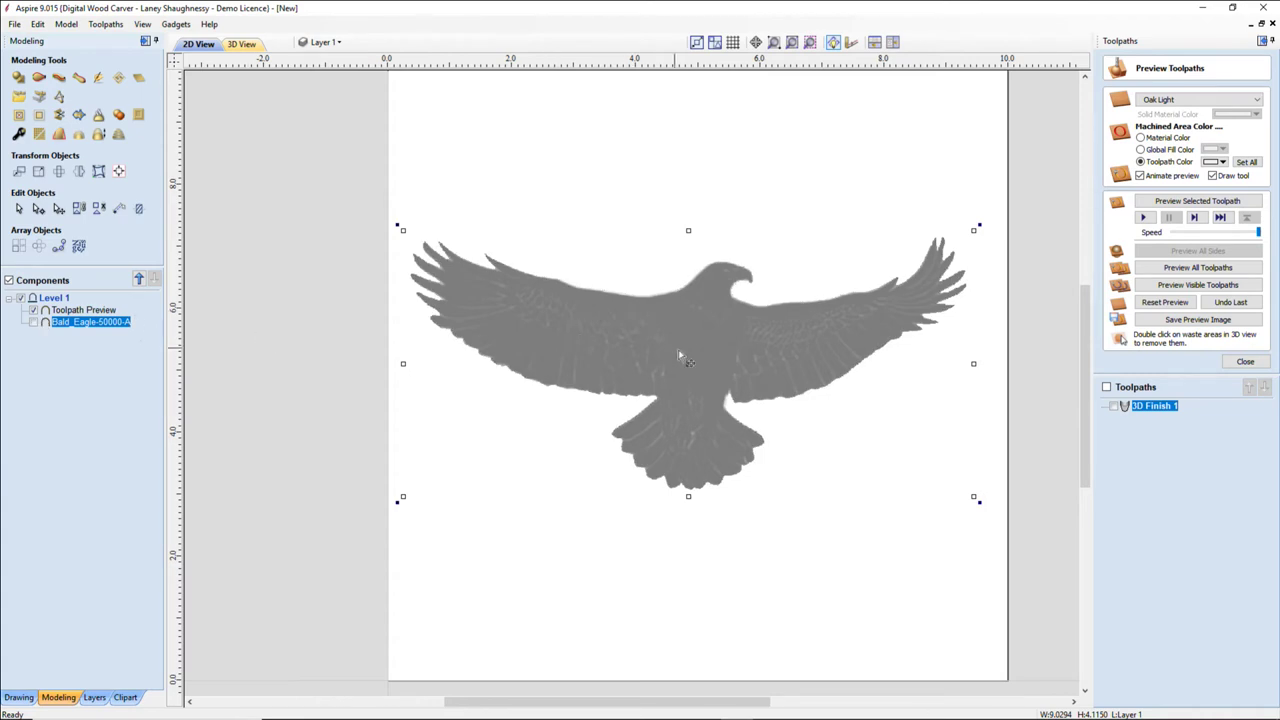
scroll(680, 358, up, 2)
scroll(702, 366, up, 2)
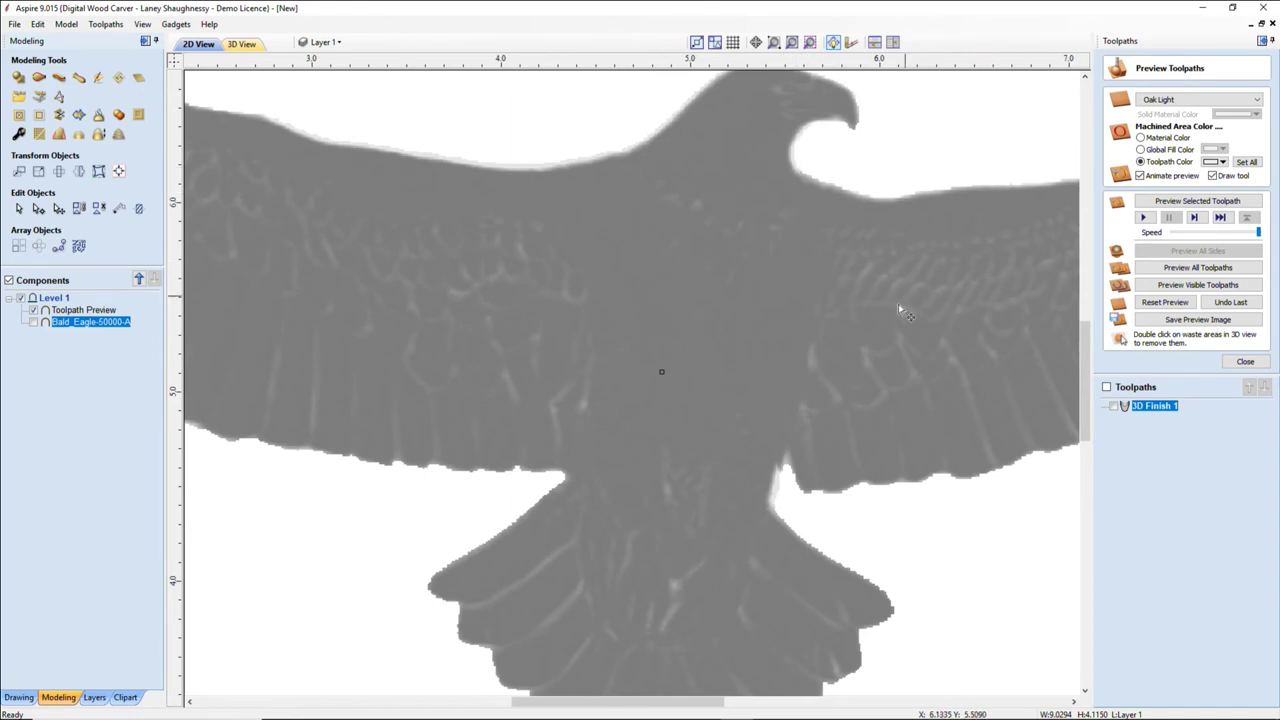
scroll(851, 354, down, 2)
scroll(397, 229, up, 3)
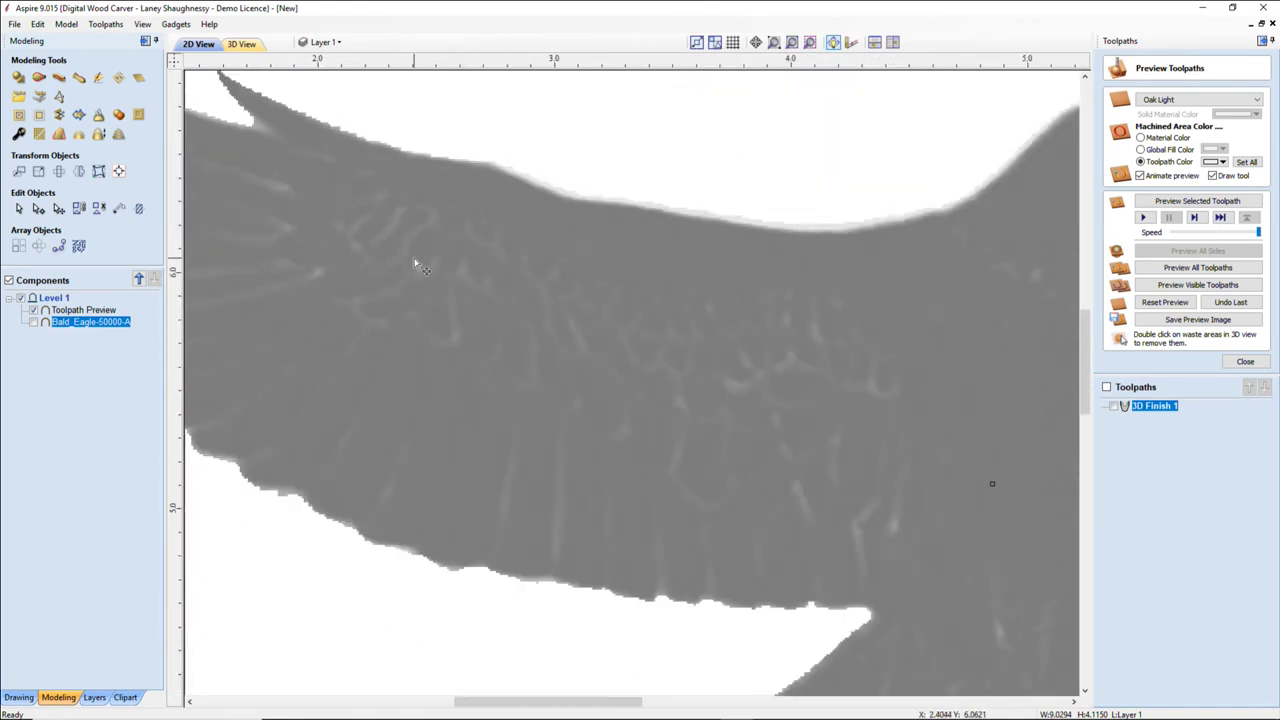
scroll(415, 263, down, 1)
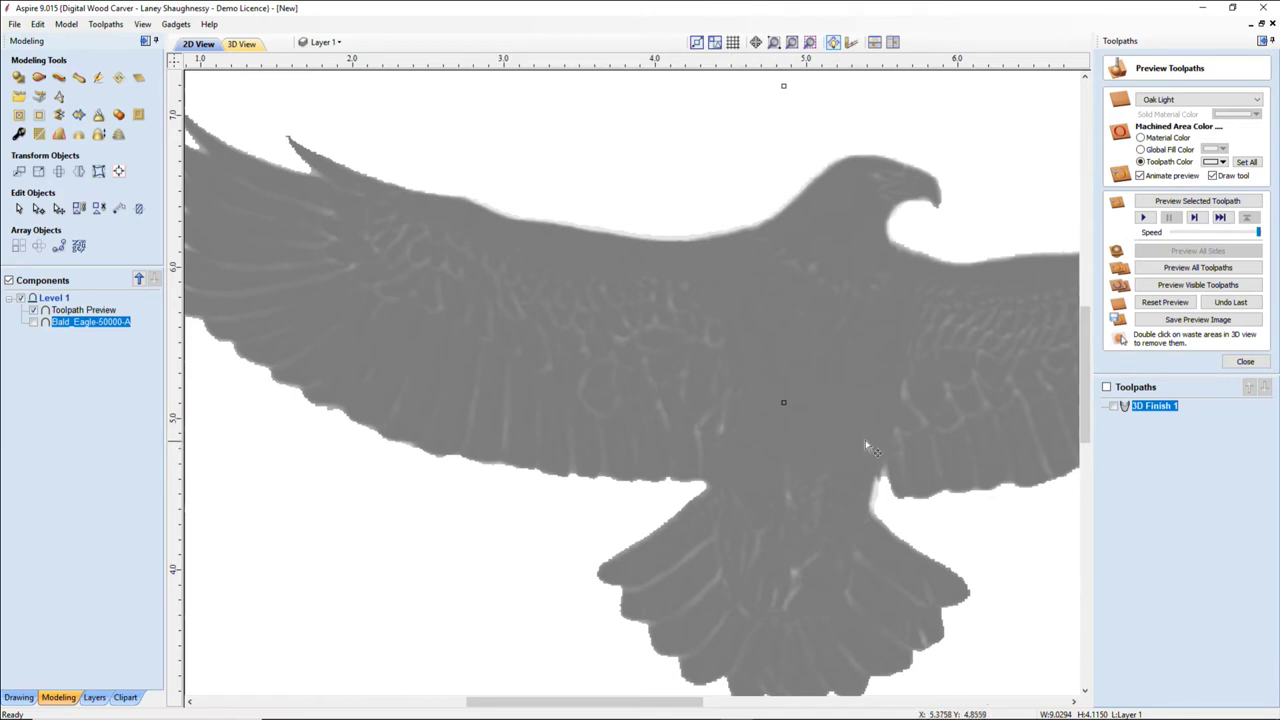
scroll(944, 290, down, 3)
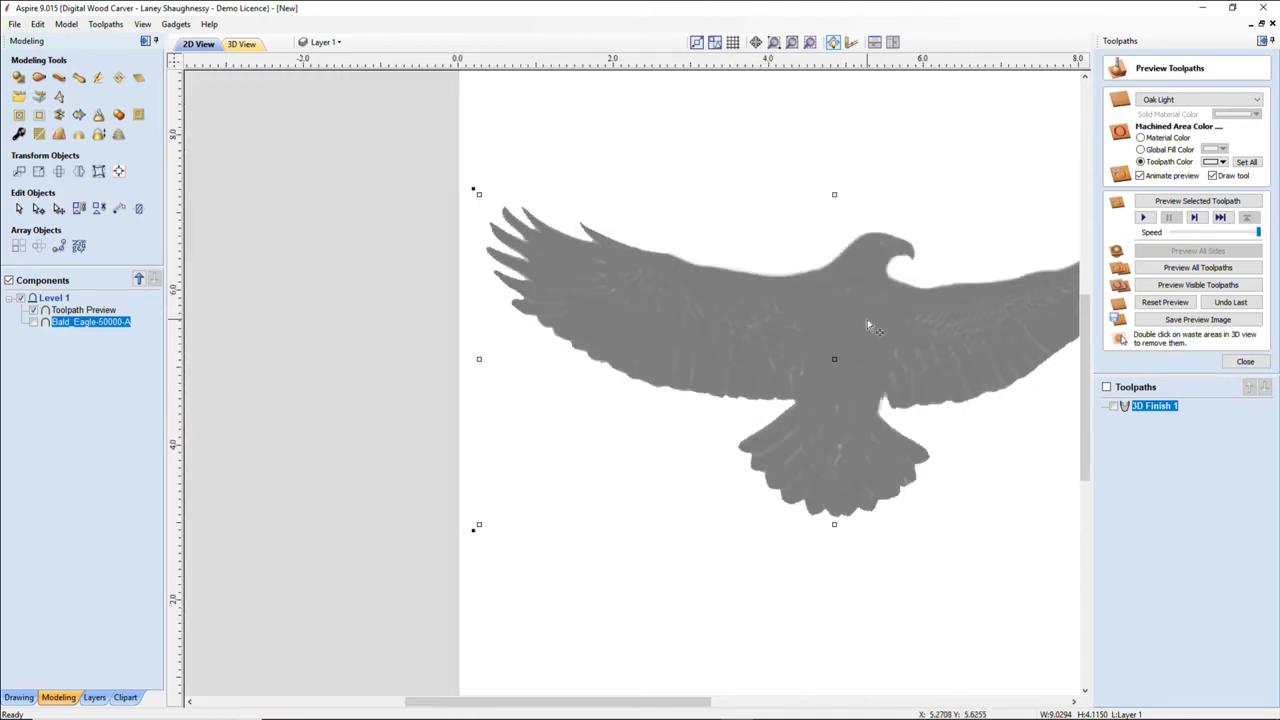
scroll(958, 340, up, 2)
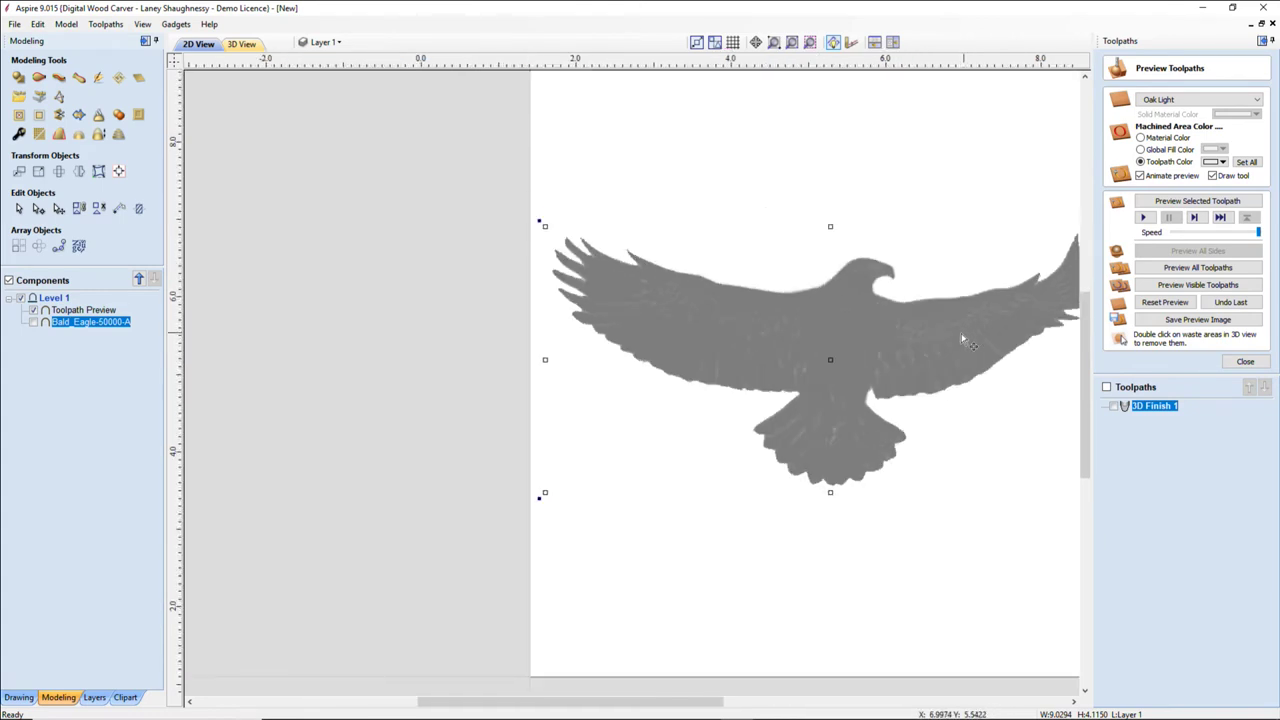
Select the Toolpath Preview component and bring up the drawing tools.
click(44, 314)
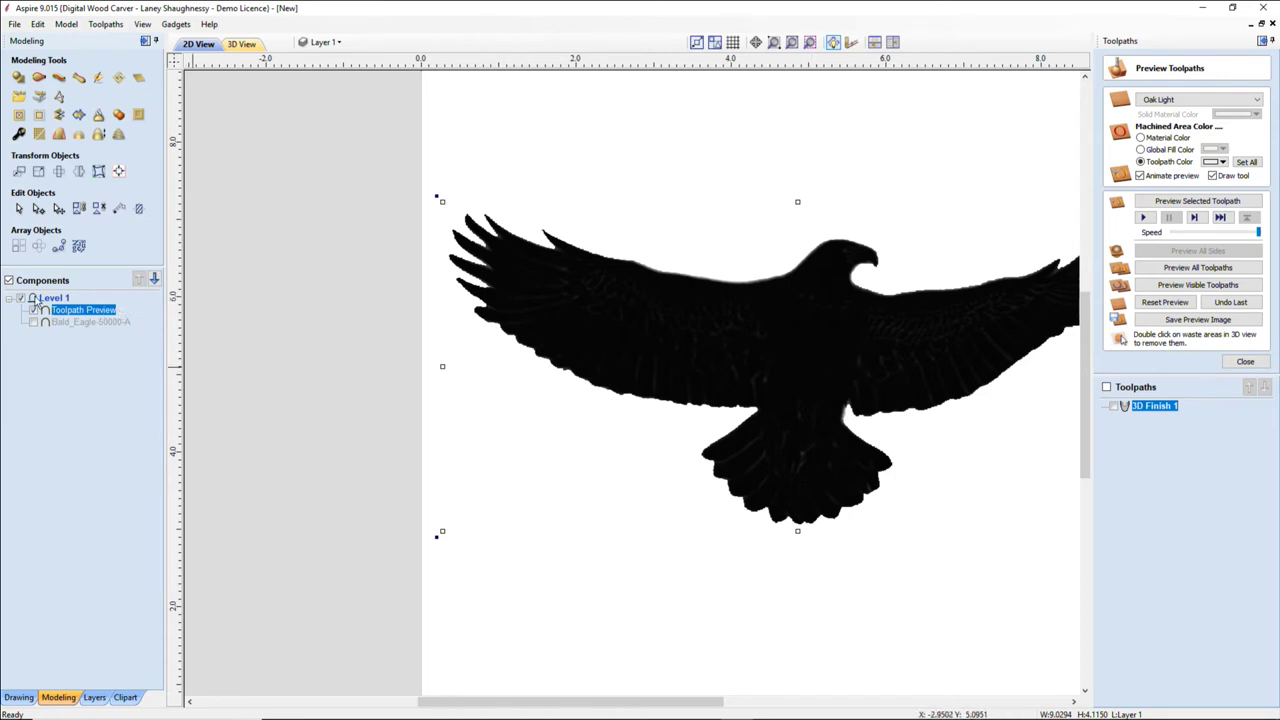
mouse_move(101, 331)
click(18, 697)
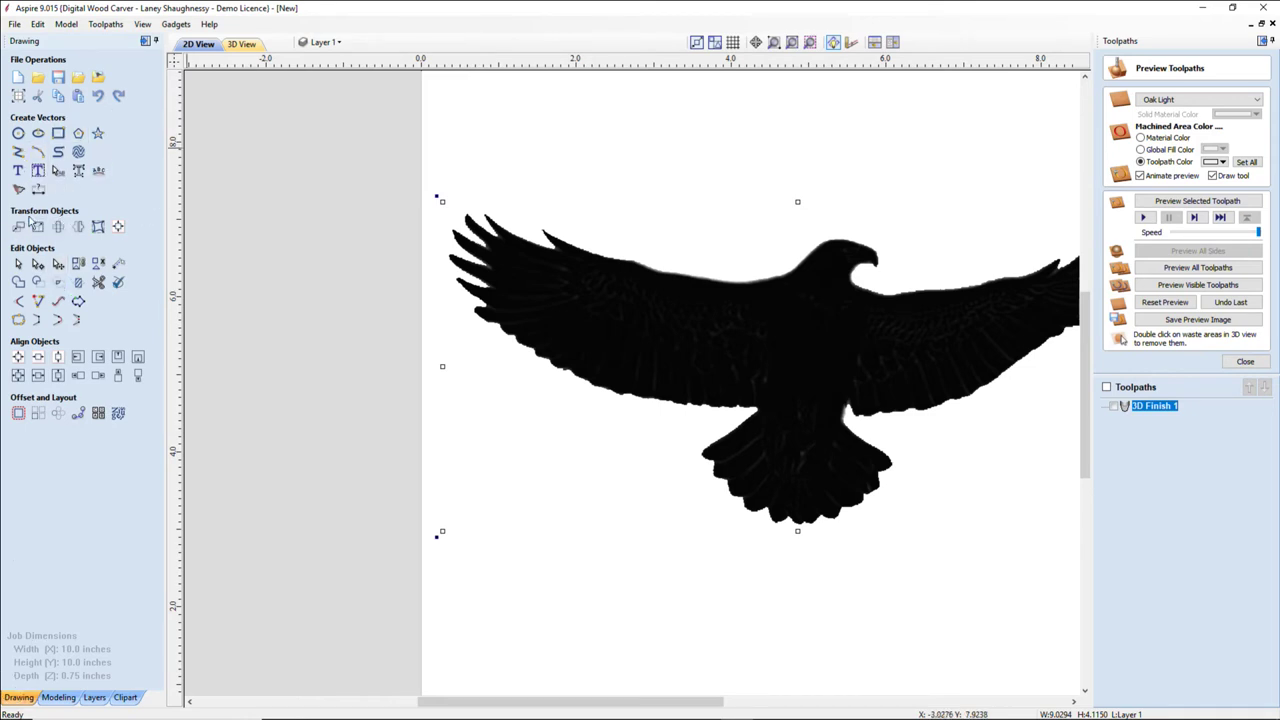
Start a Black / White bitmap trace of the eagle with bitmap fading at 0%.
click(18, 188)
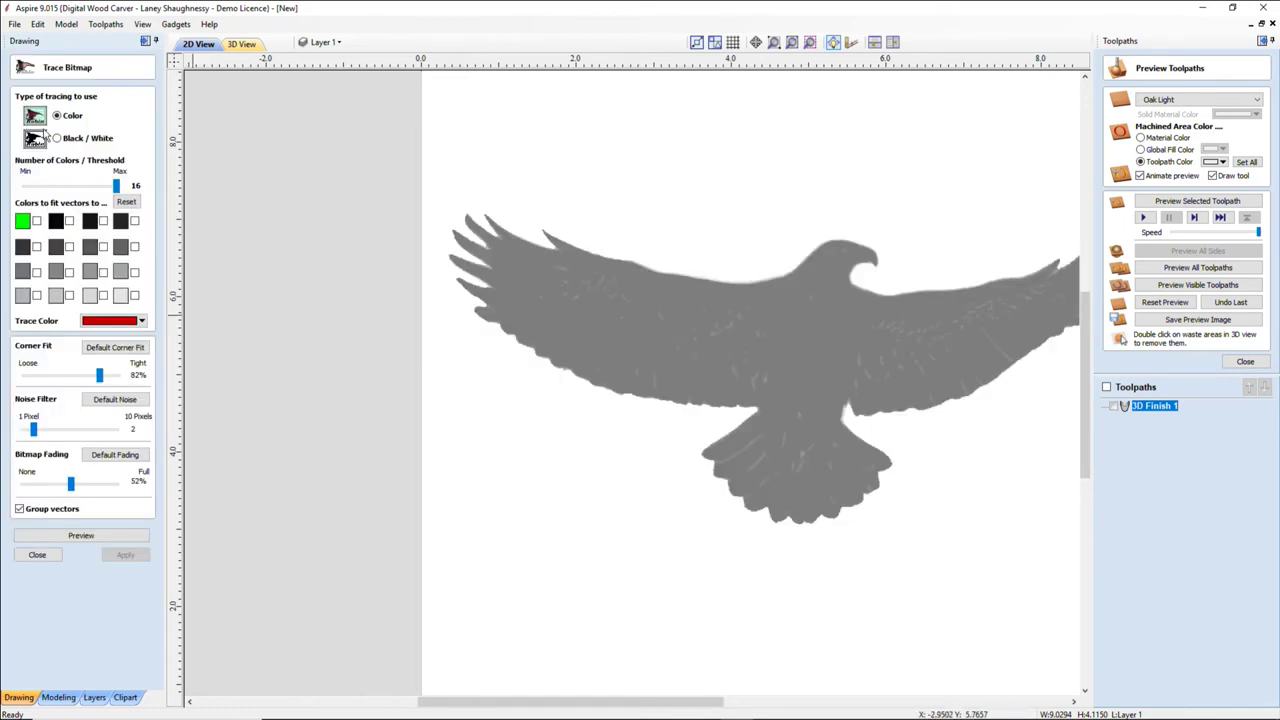
click(57, 139)
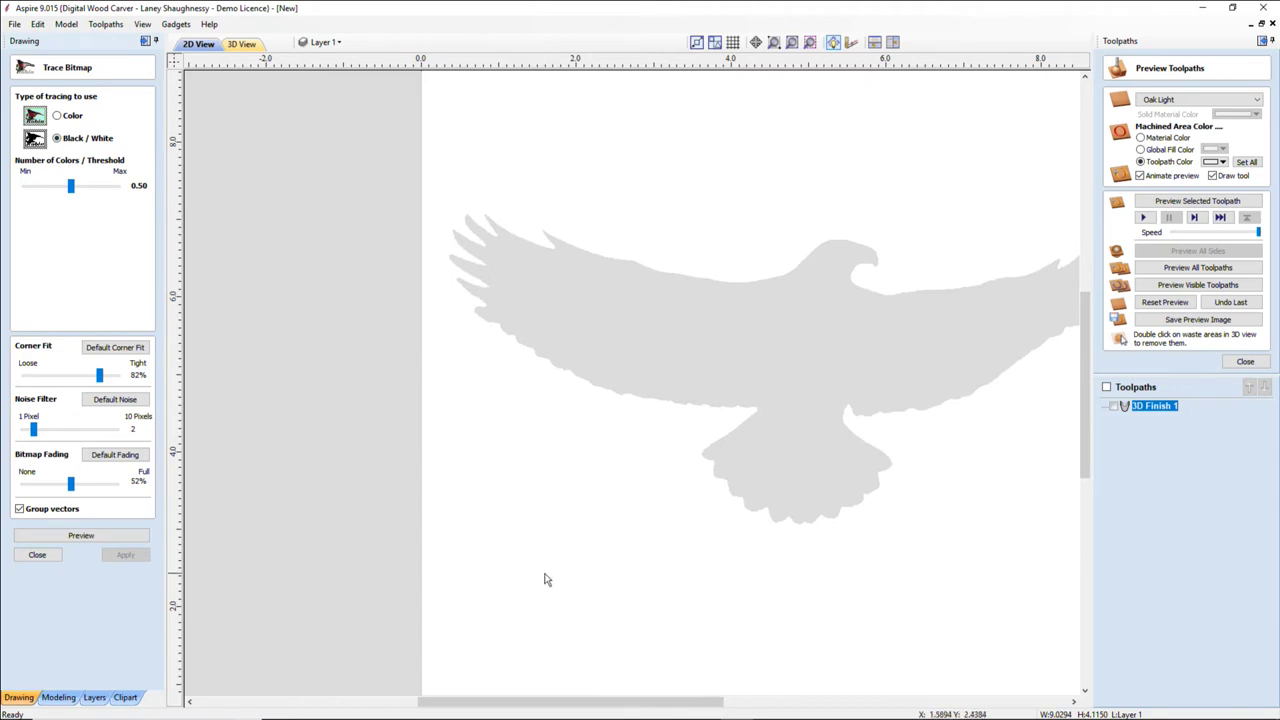
drag(70, 490, 5, 488)
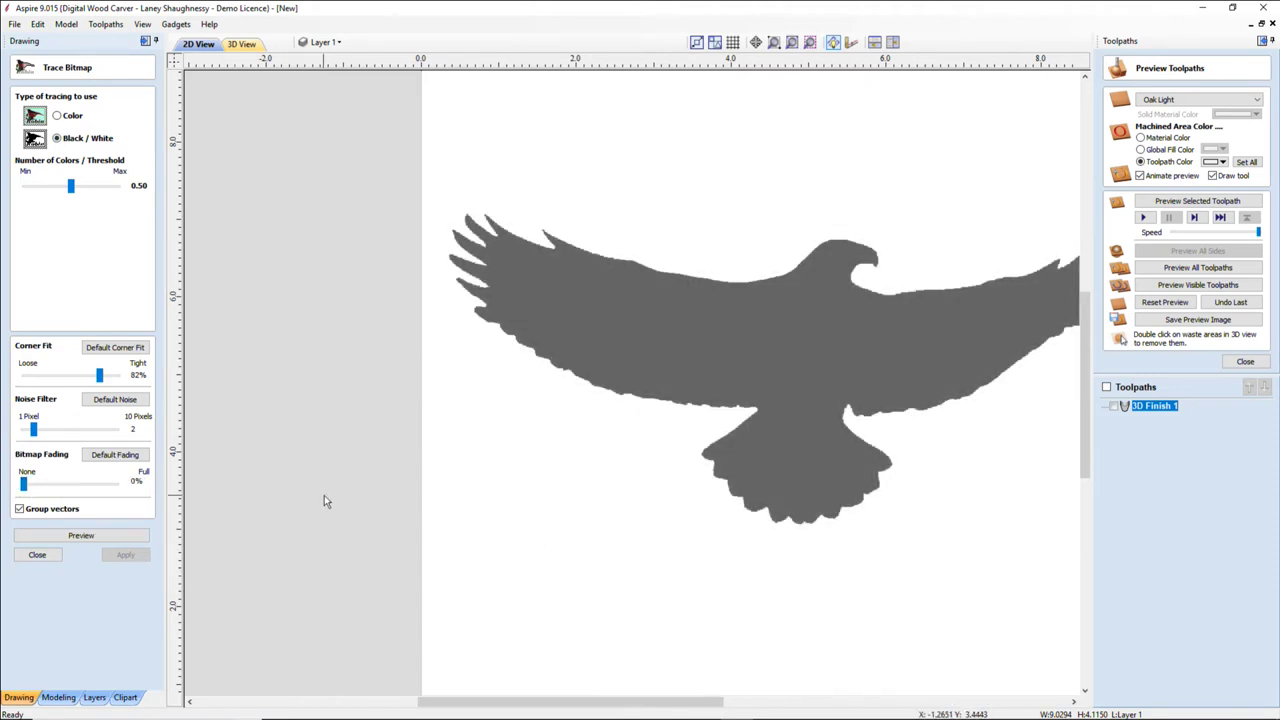
Tune the trace threshold between 0.01 and higher values, settling on 0.03 with corner fit 82% and noise filter 2.
drag(71, 190, 3, 197)
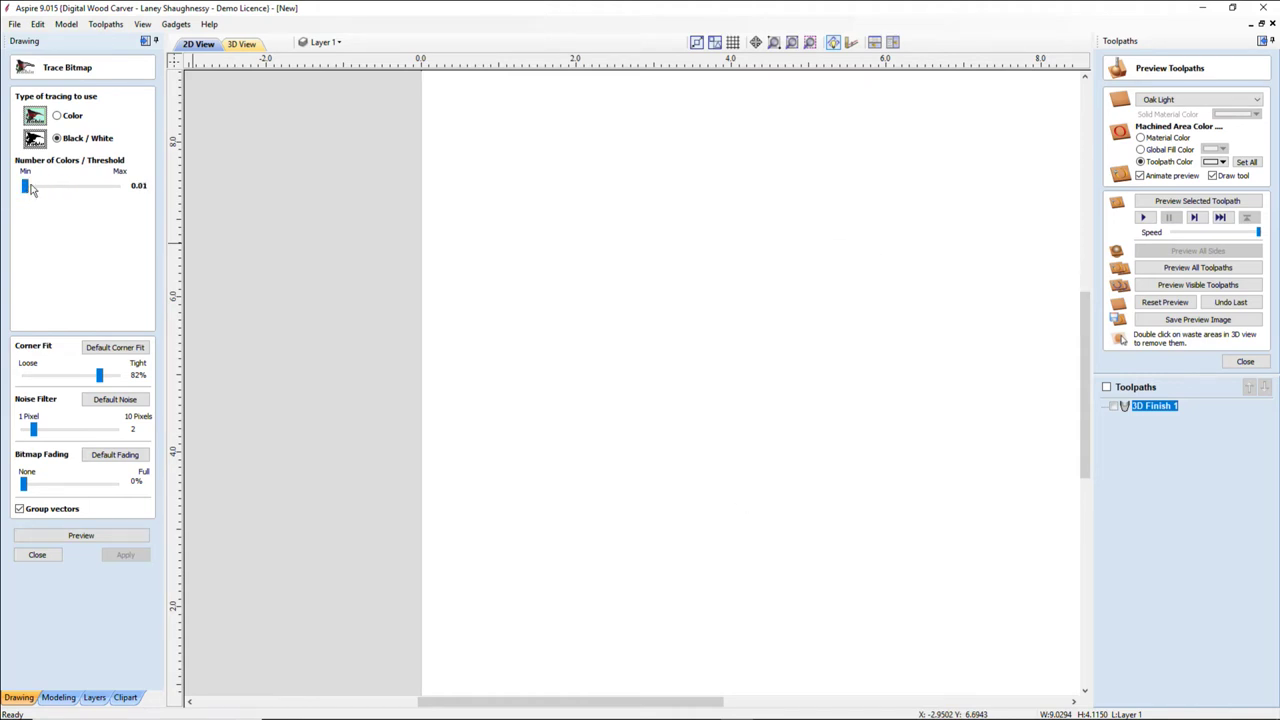
mouse_move(26, 188)
mouse_down()
mouse_move(118, 189)
mouse_move(3, 194)
mouse_up()
drag(26, 188, 27, 188)
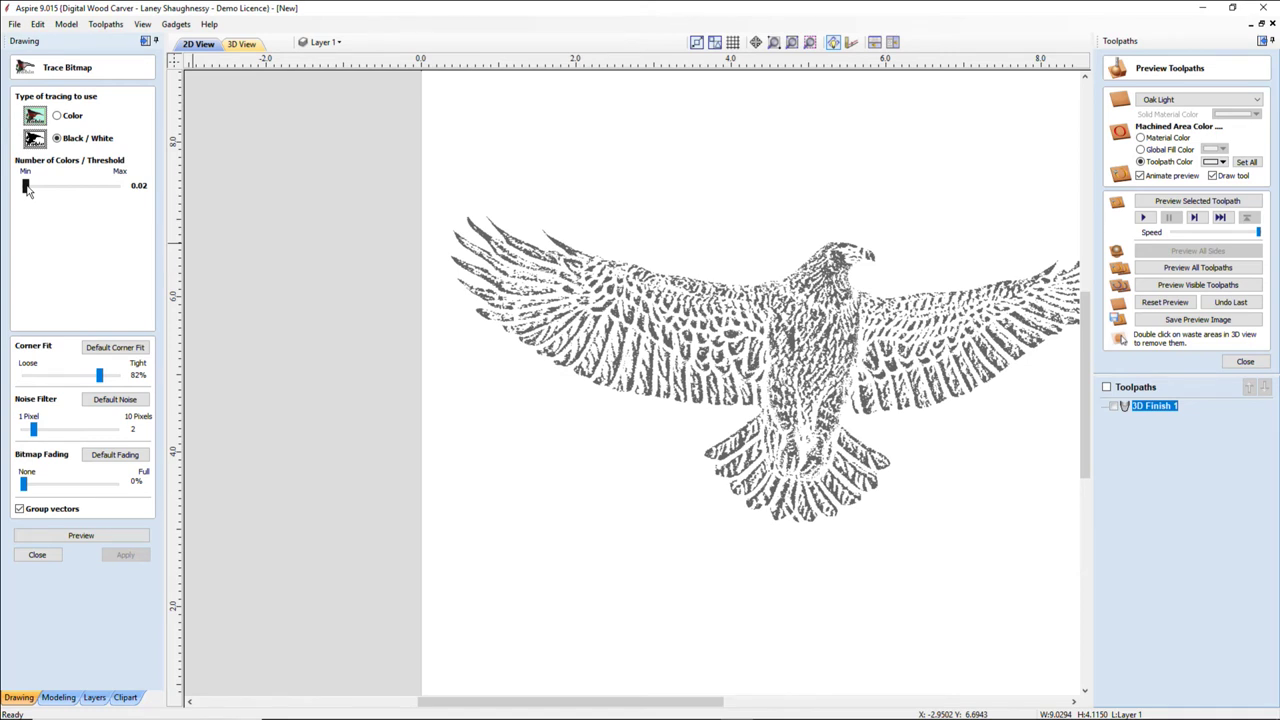
drag(27, 188, 30, 188)
key(Right)
key(Right)
key(Right)
key(Right)
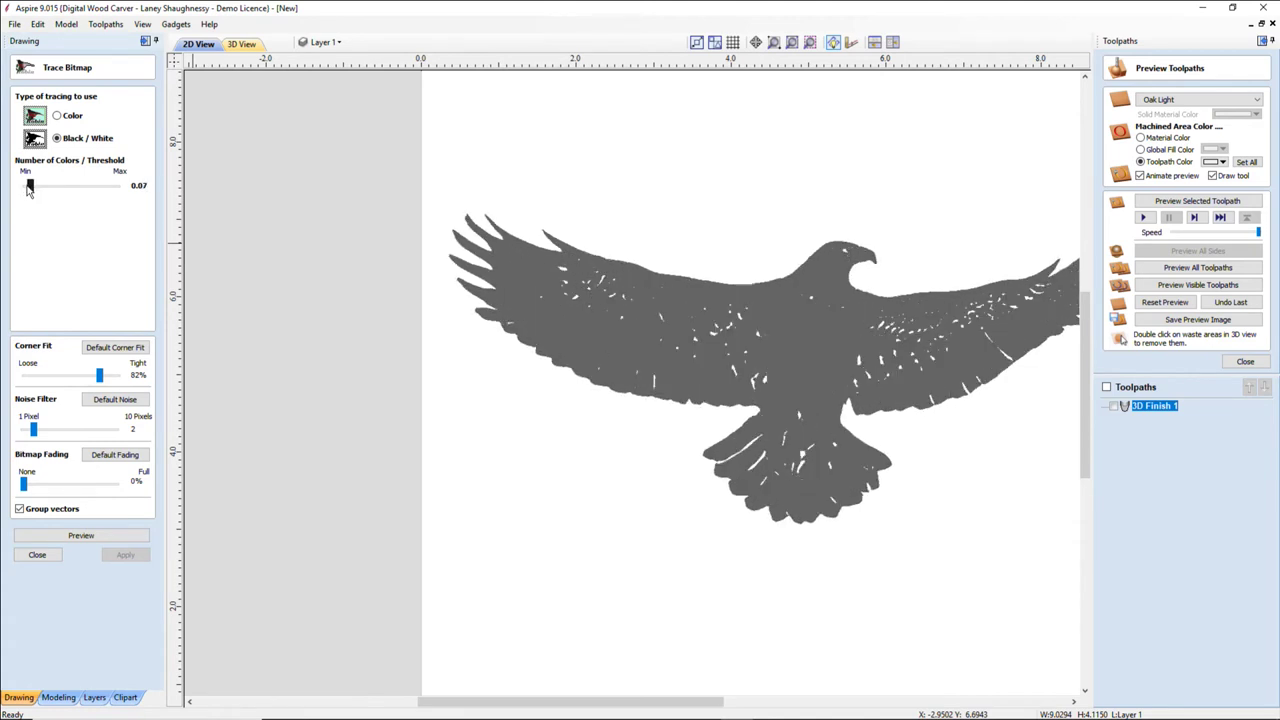
key(Right)
key(Right)
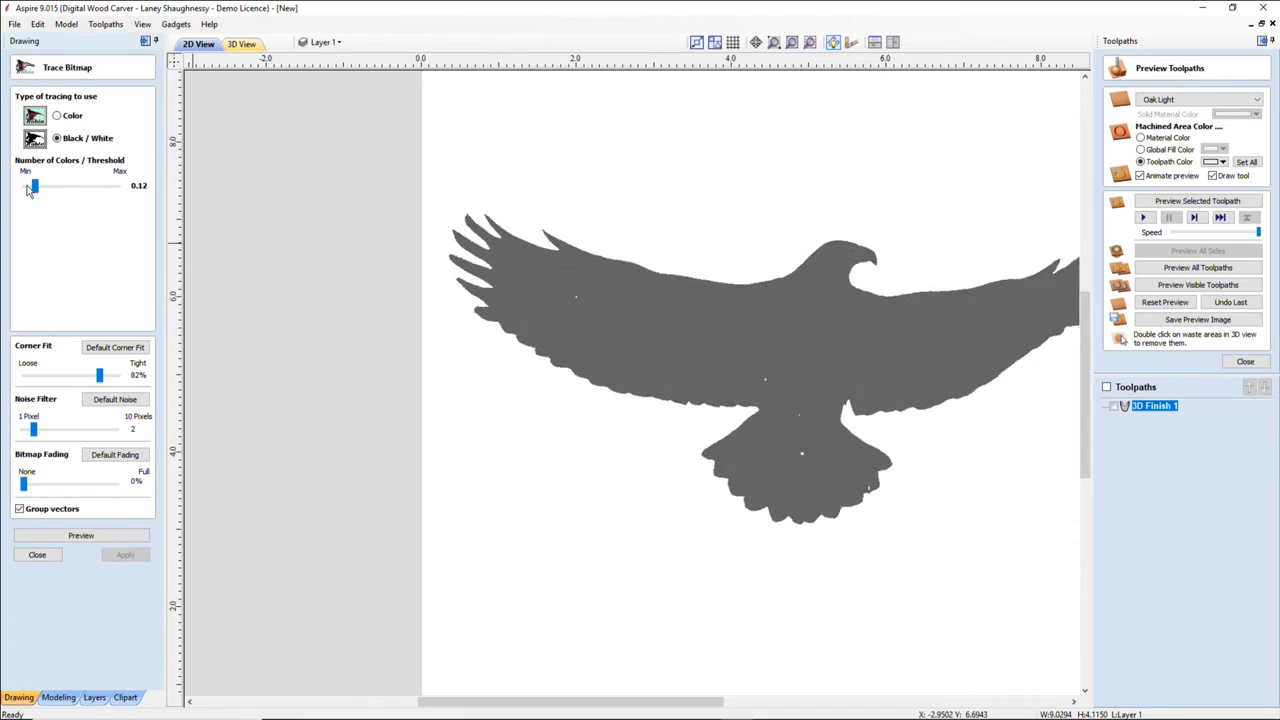
key(Right)
key(Right)
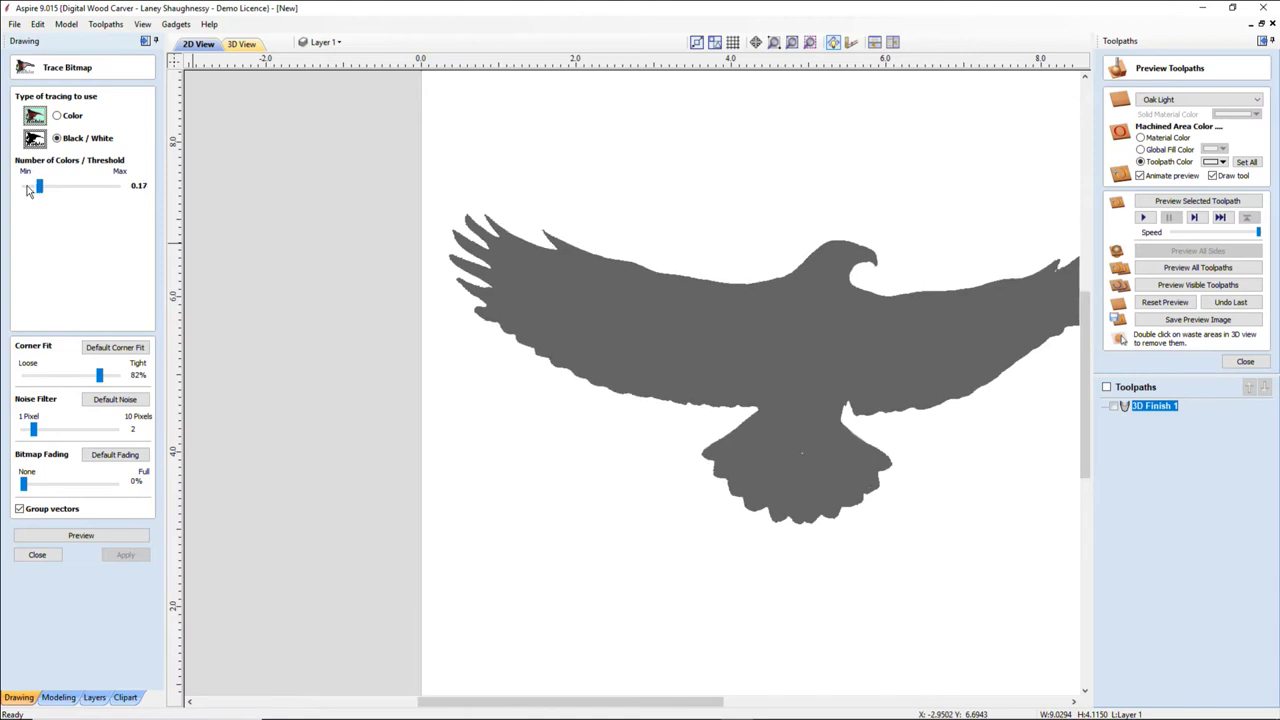
key(Right)
key(Right)
key(Left)
key(Left)
key(Left)
key(Left)
key(Left)
key(Left)
key(Left)
key(Left)
key(Left)
key(Left)
key(Left)
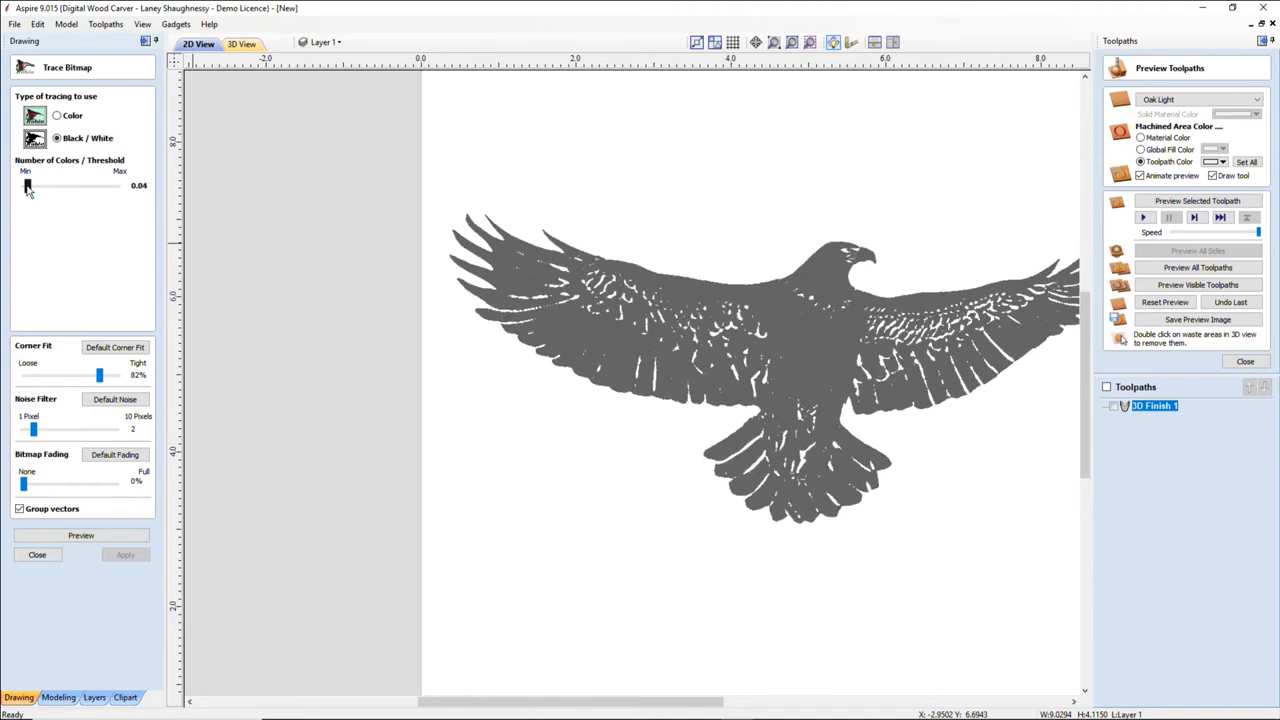
key(Left)
key(Left)
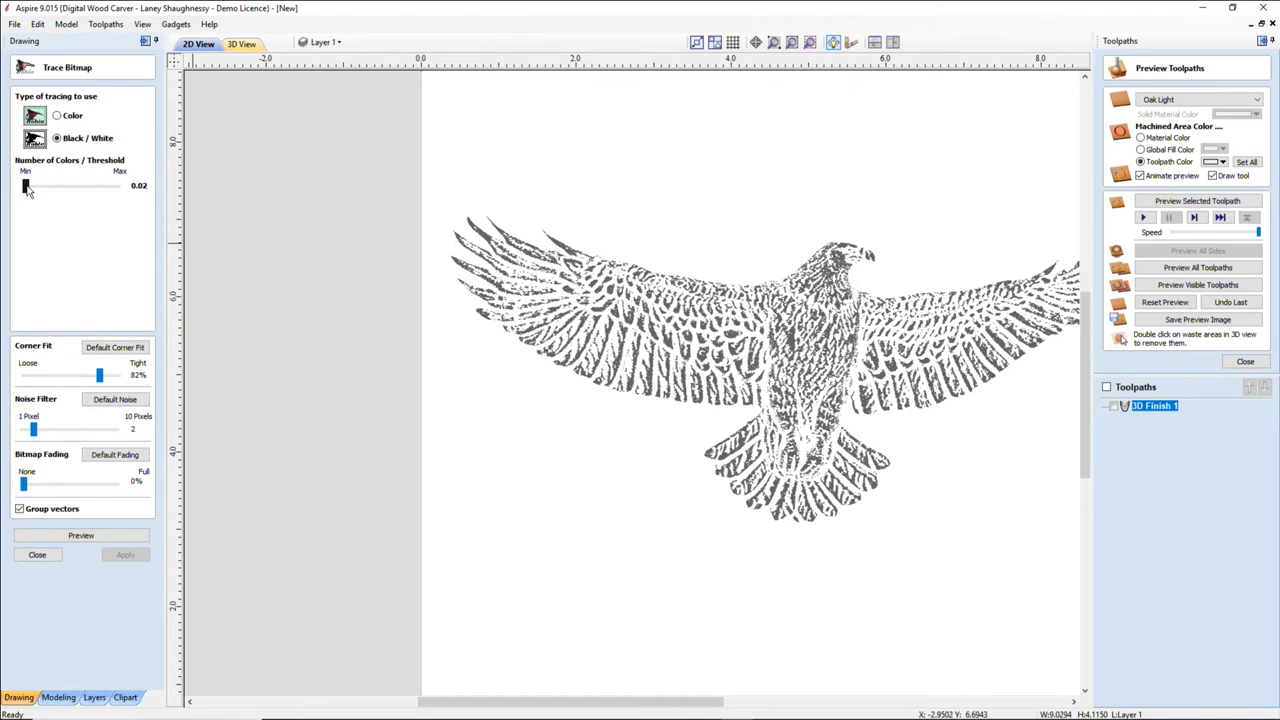
key(Left)
key(Right)
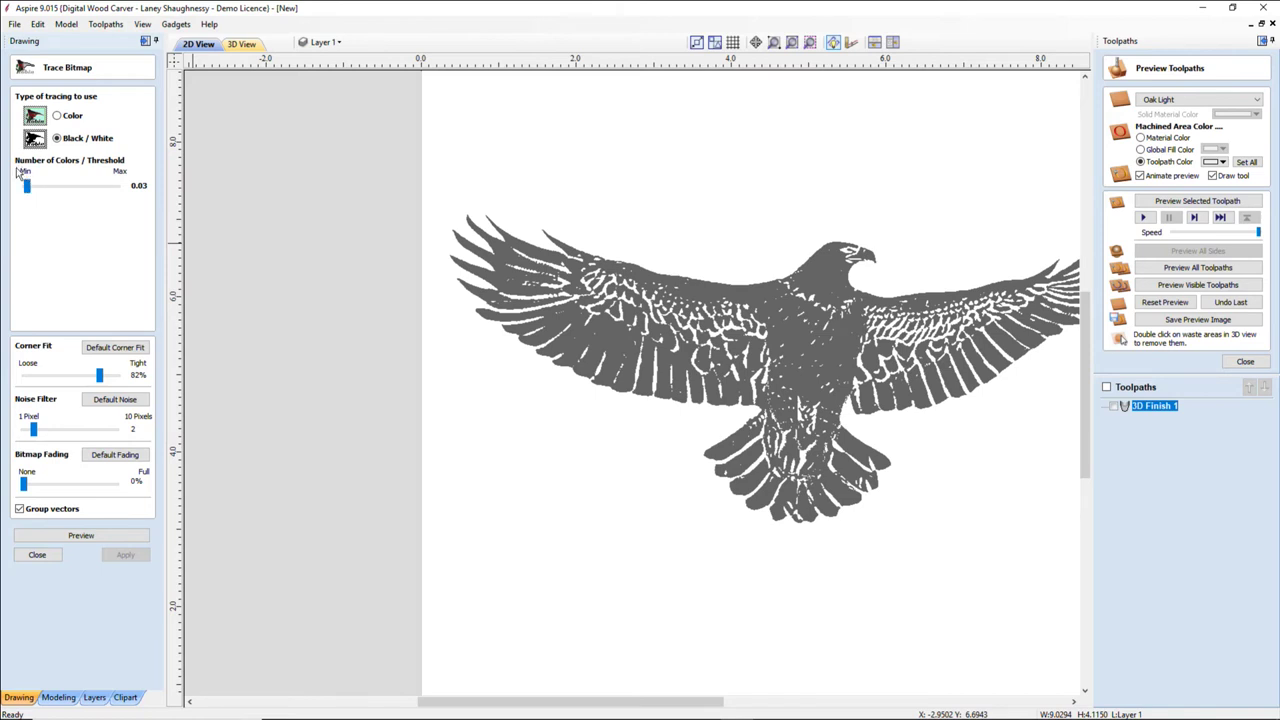
Preview and apply the black-and-white trace to create the eagle outline vectors.
click(93, 539)
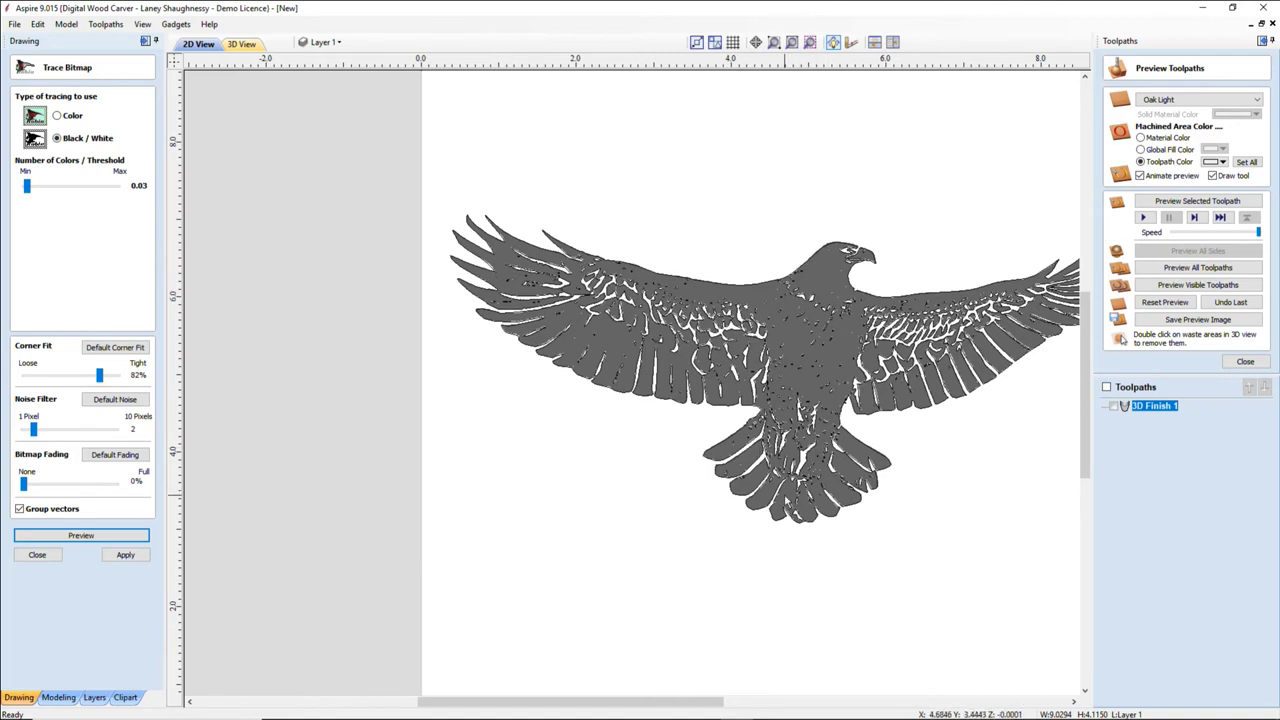
click(123, 557)
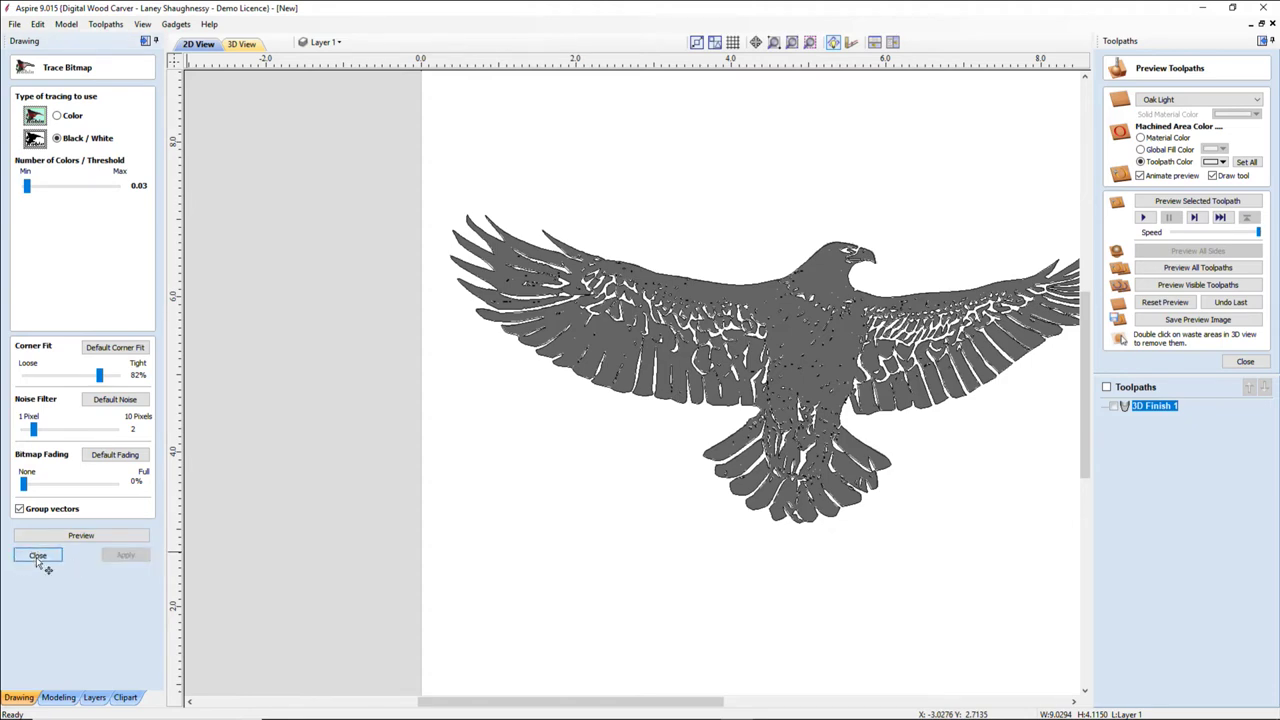
click(38, 557)
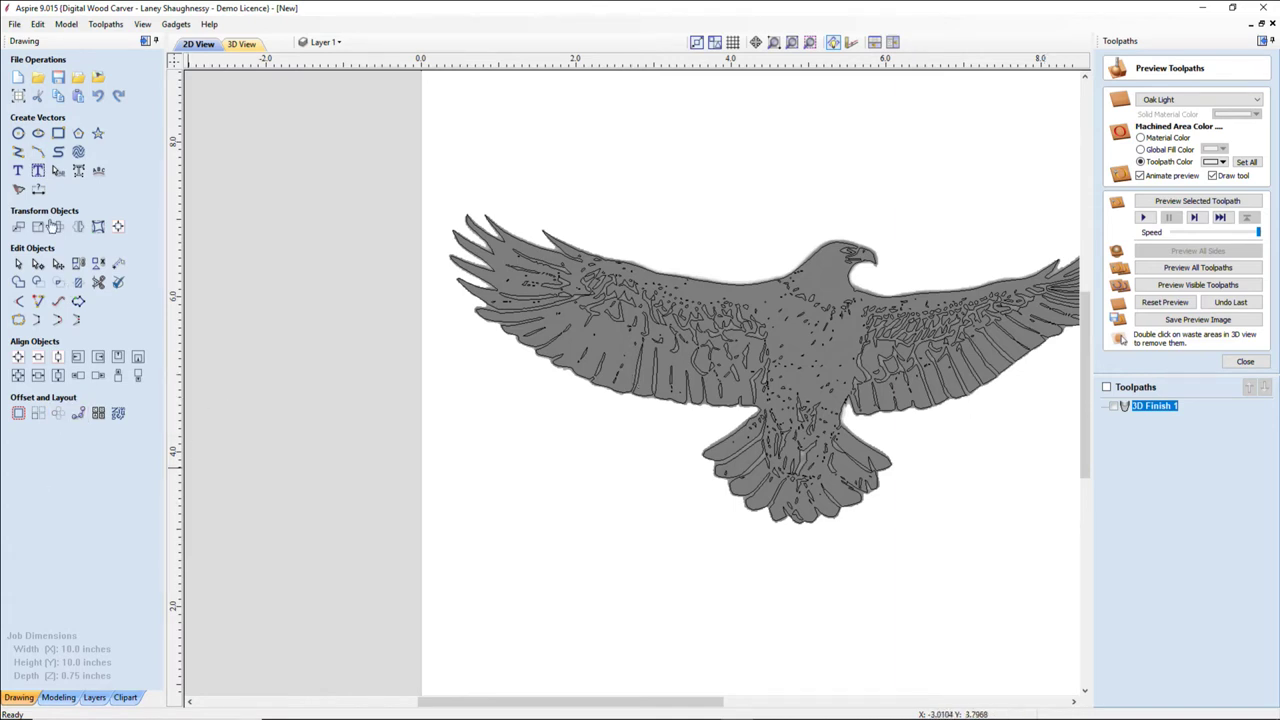
Hide Toolpath Preview, show the Bald_Eagle-50000-A relief, and select all traced vectors.
click(66, 698)
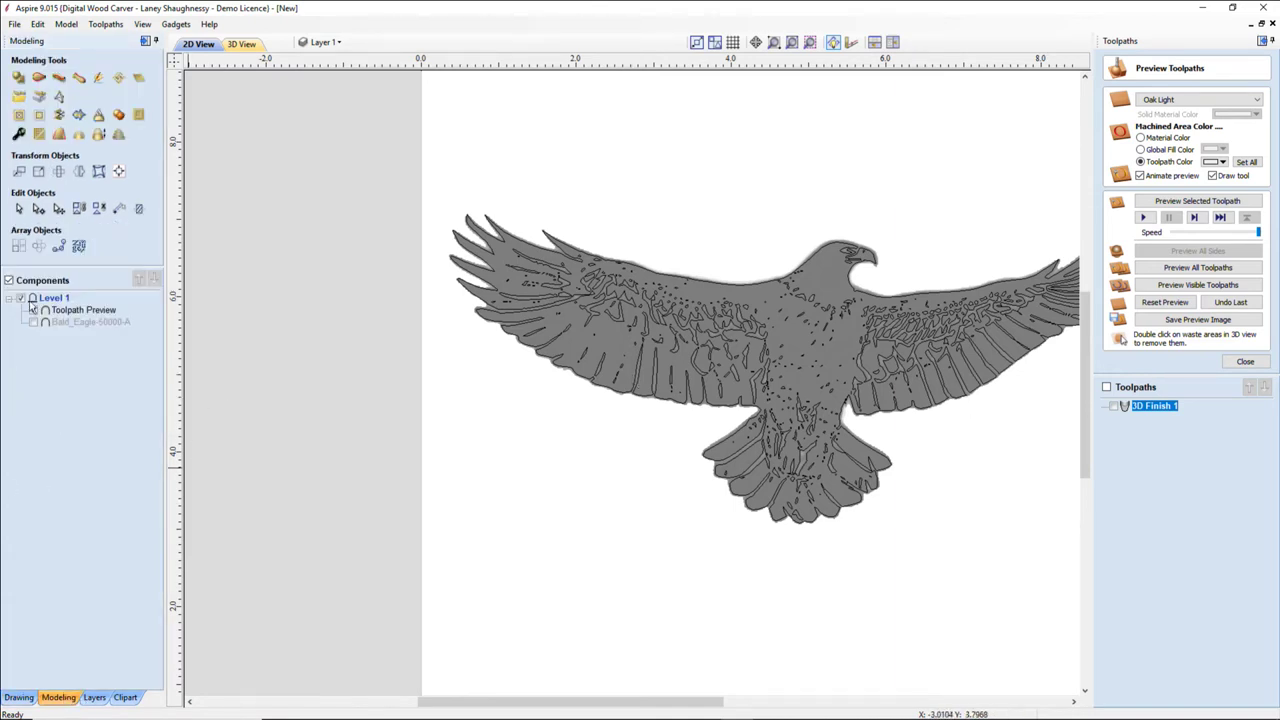
click(38, 311)
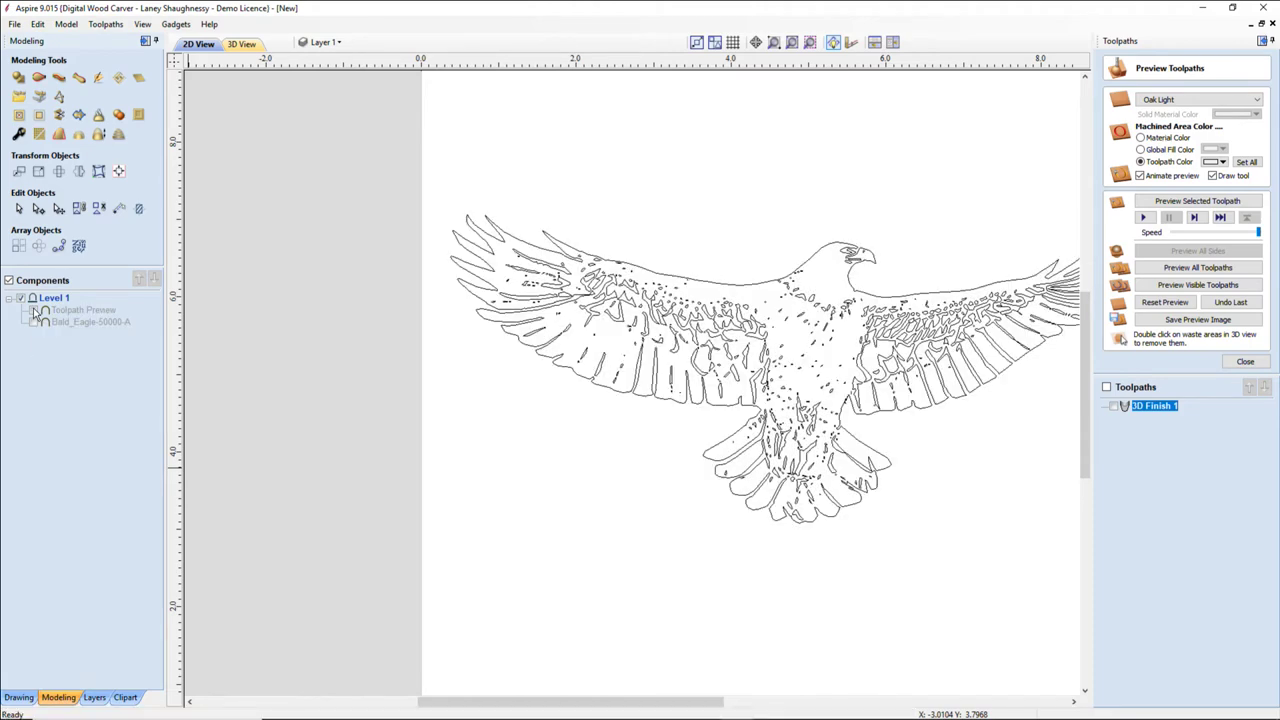
click(34, 323)
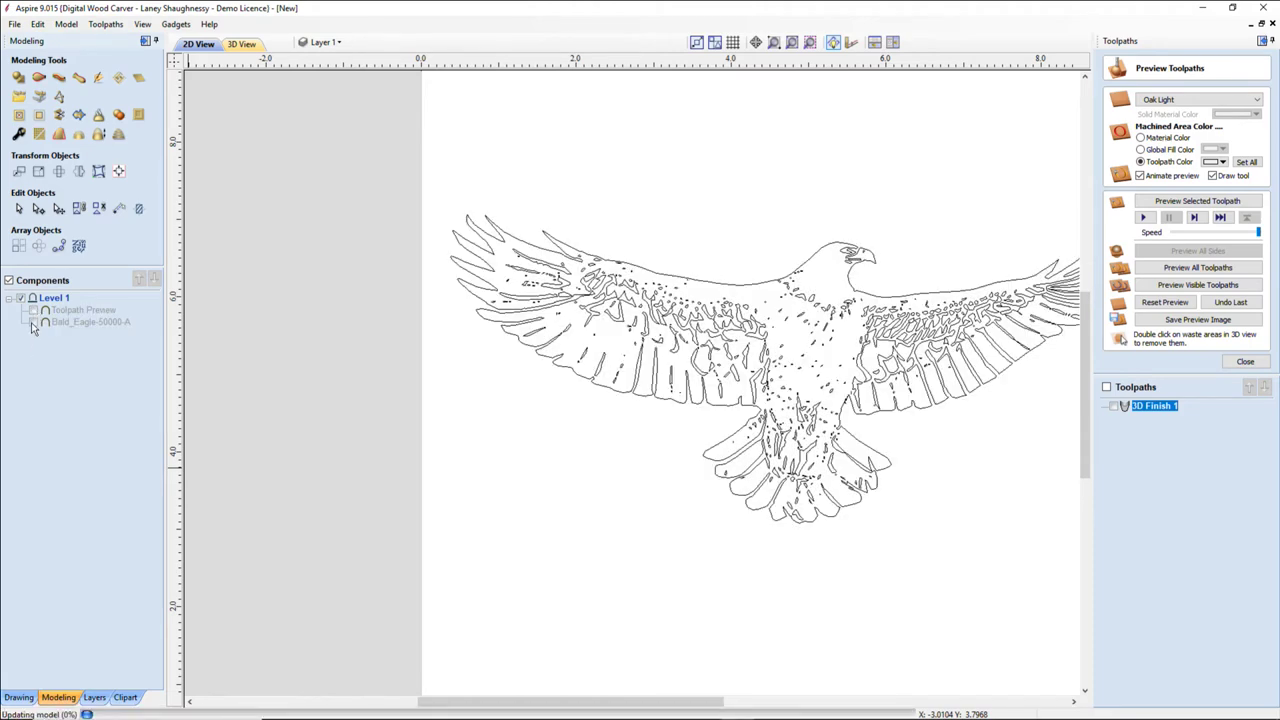
scroll(523, 482, down, 1)
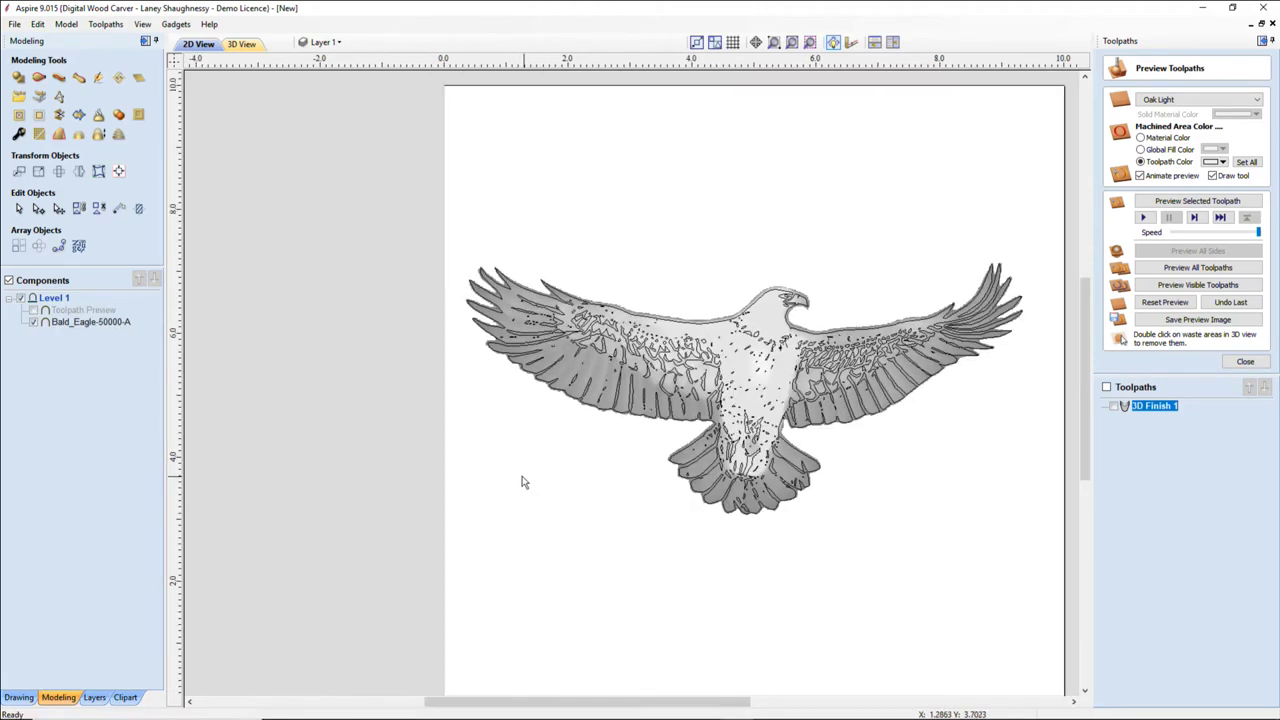
drag(365, 196, 1056, 546)
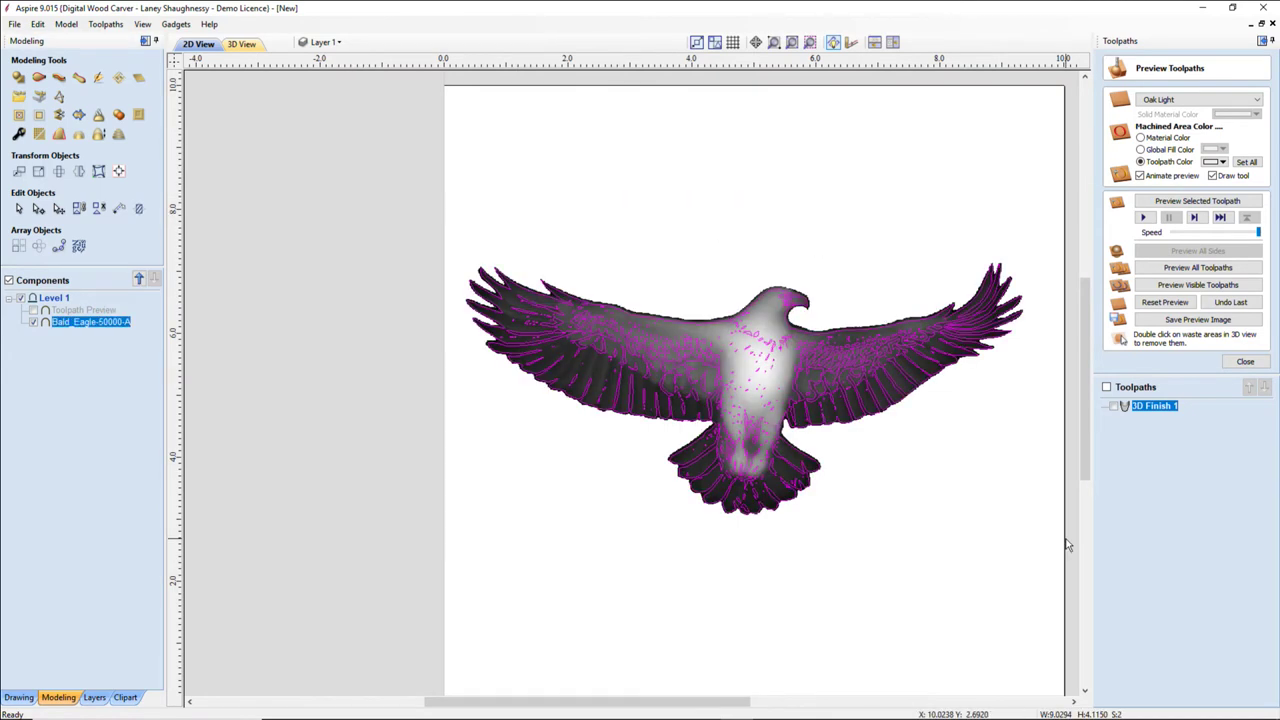
click(1245, 362)
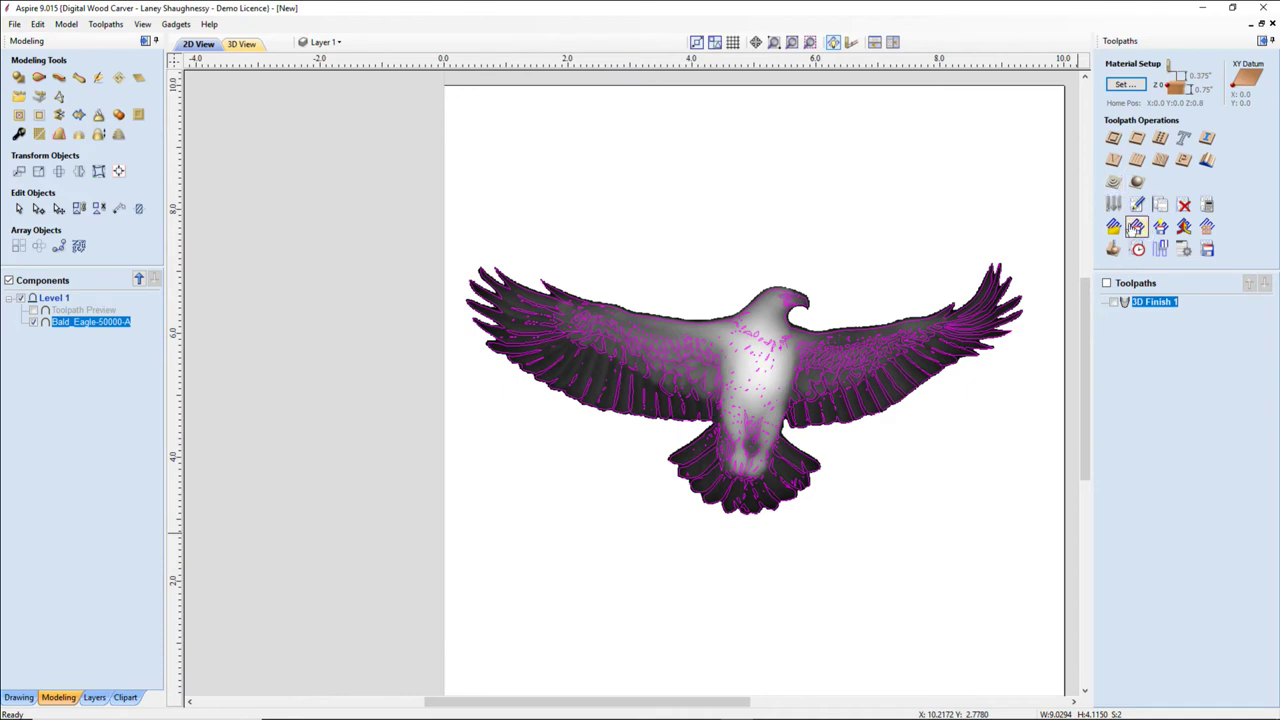
Set up a 3D Finish 2 pass limited to selected vectors using the 1/16 Tapered Ball Nose 11° tool.
click(1125, 180)
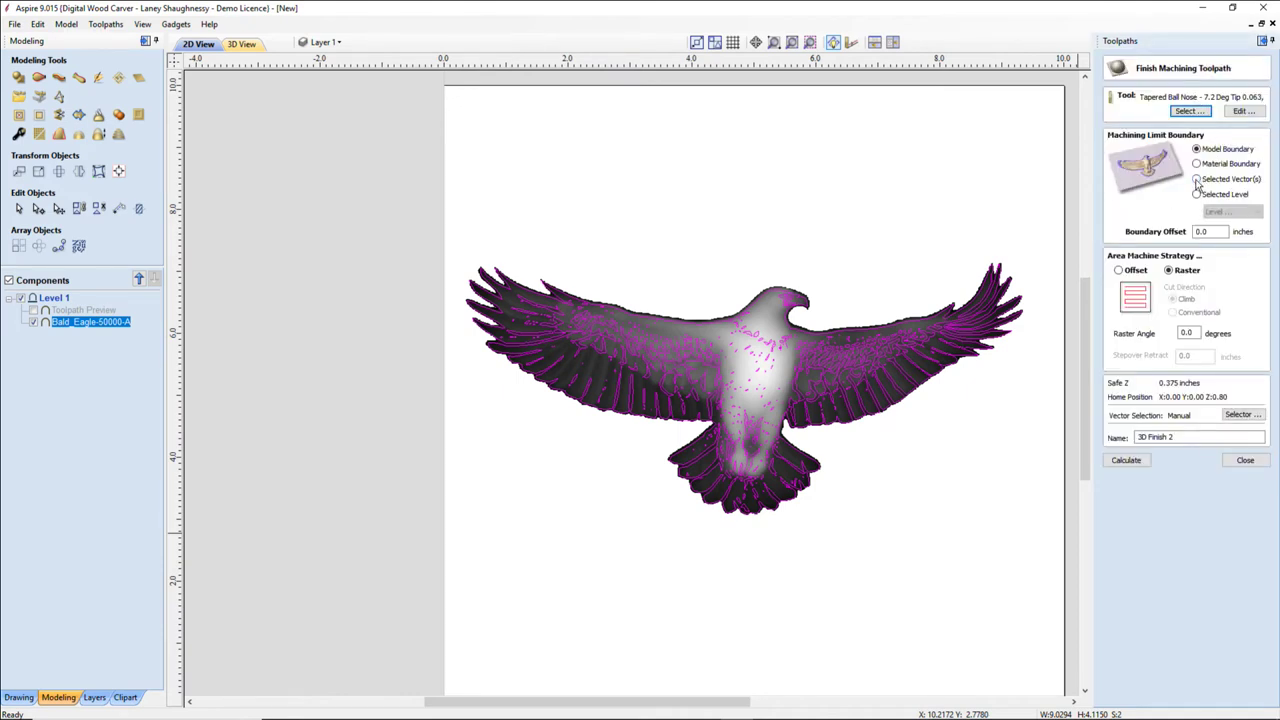
click(1197, 182)
click(1187, 113)
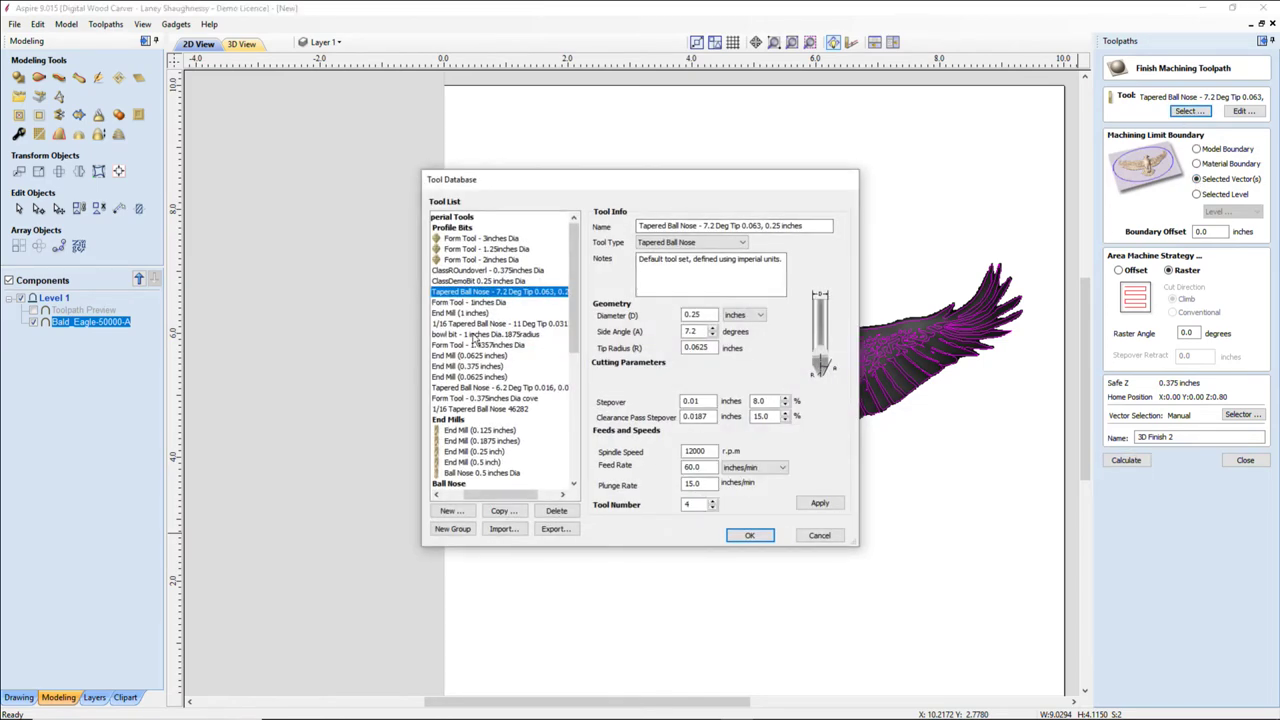
click(466, 326)
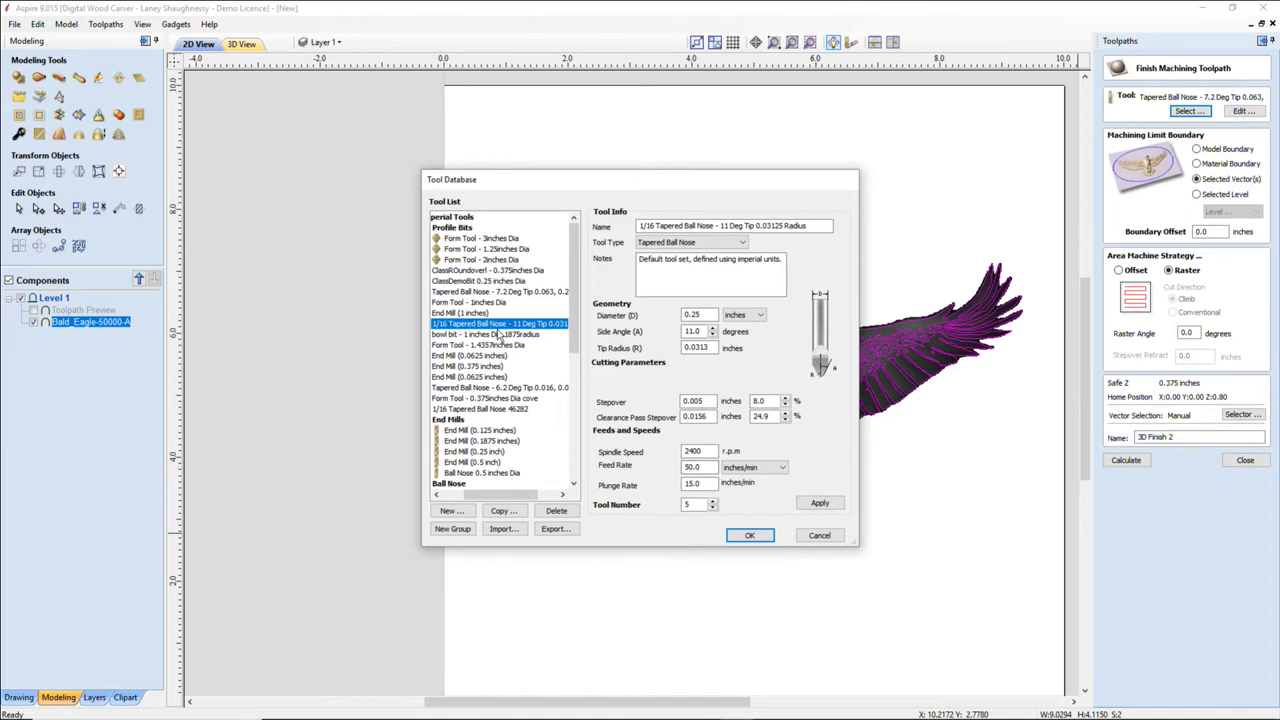
click(740, 537)
click(1121, 462)
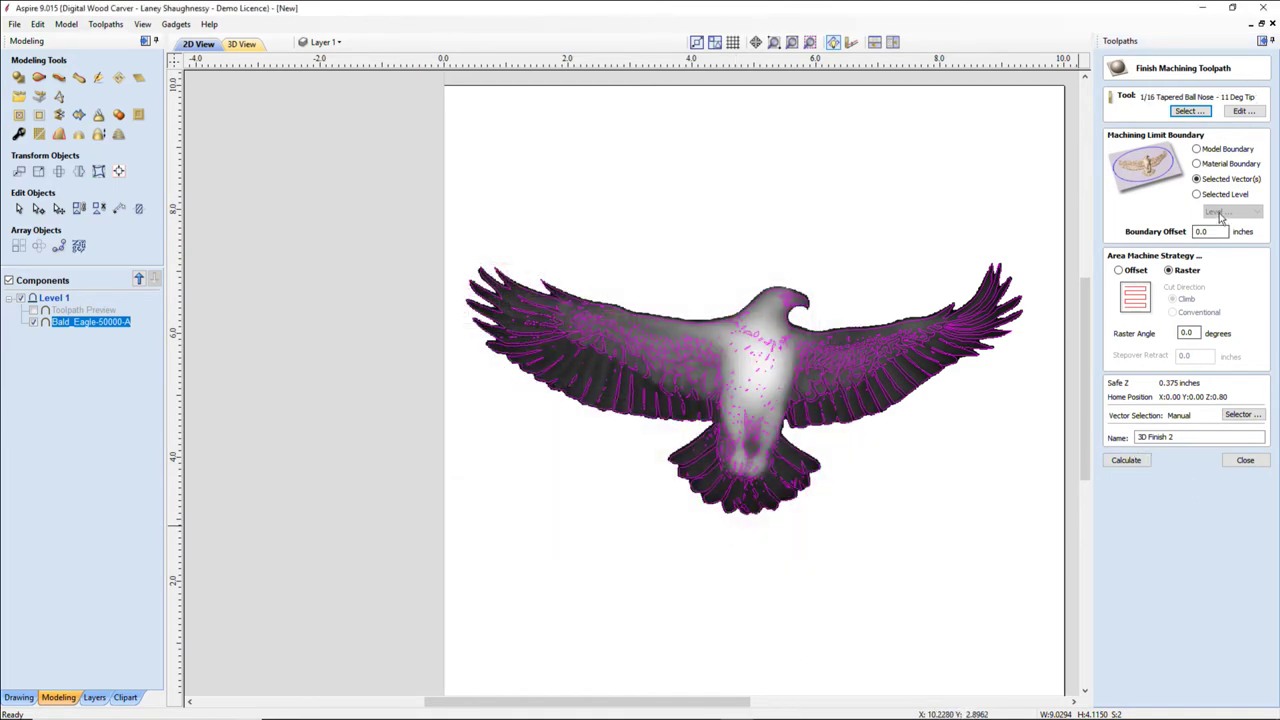
Calculate 3D Finish 2, accepting the warning to ignore the one open vector.
click(1118, 464)
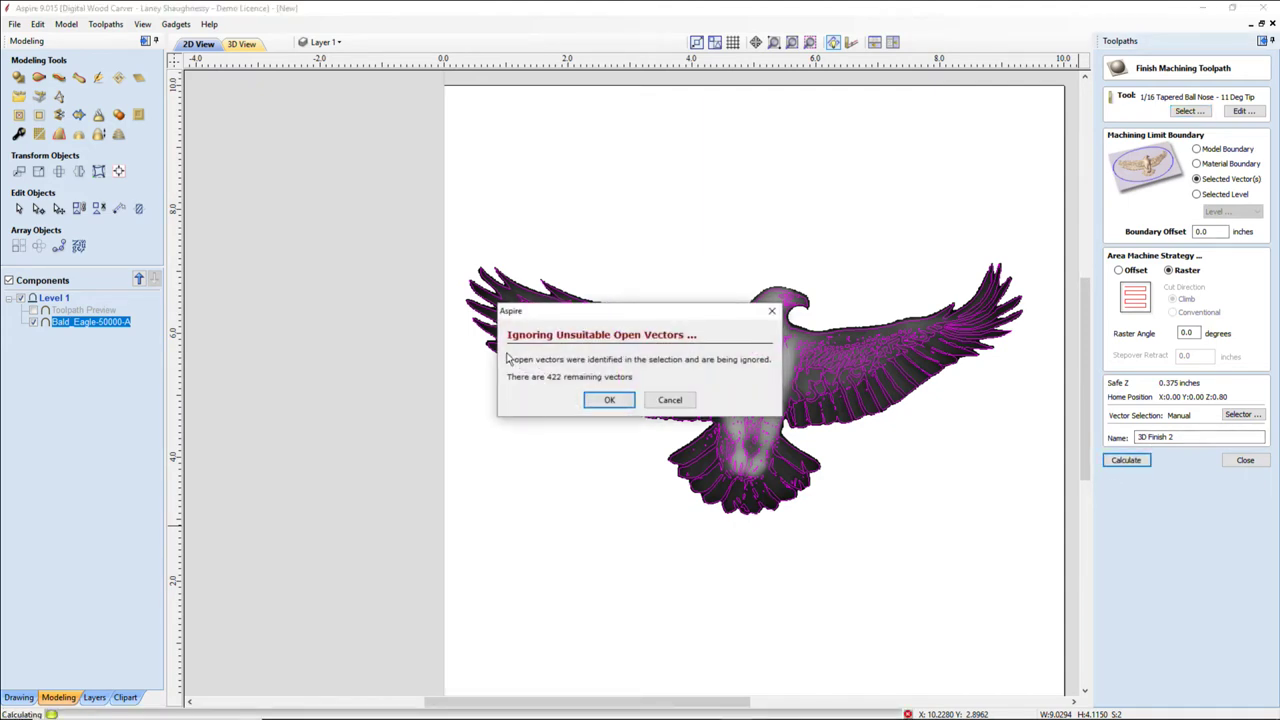
click(609, 401)
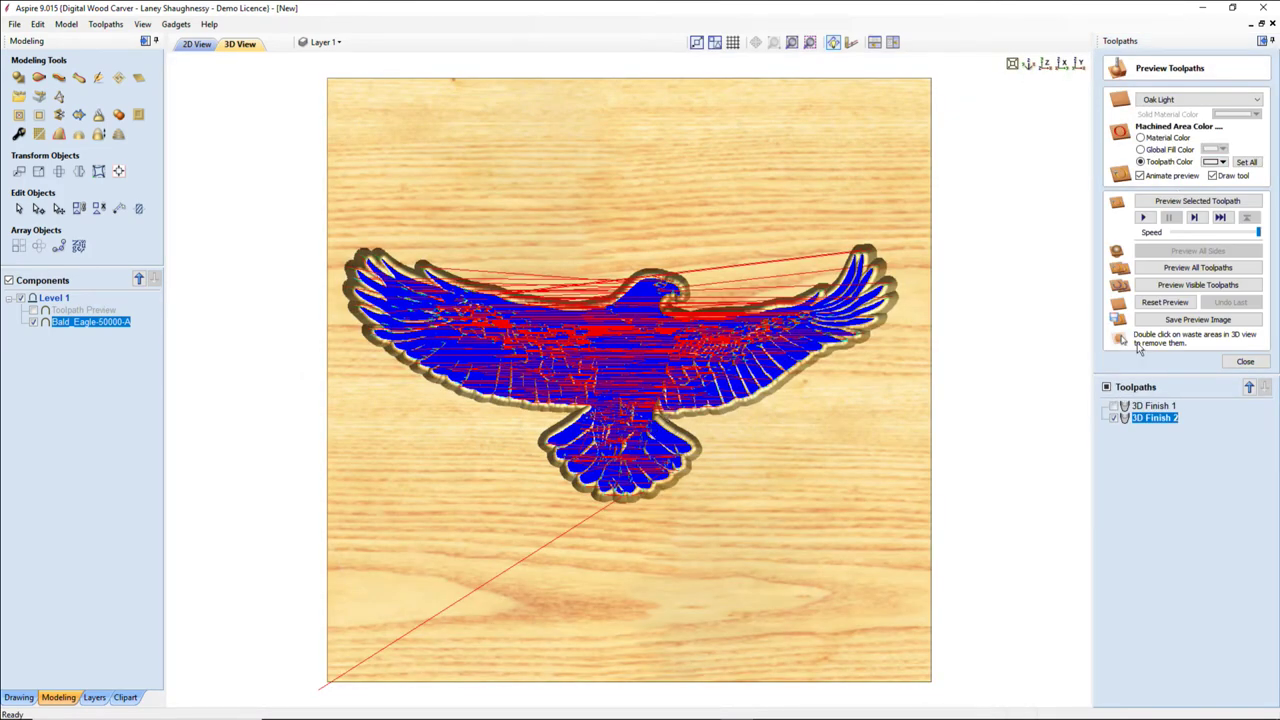
Simulate the 3D Finish 2 detail pass on the oak block and zoom to inspect the eagle.
click(1180, 202)
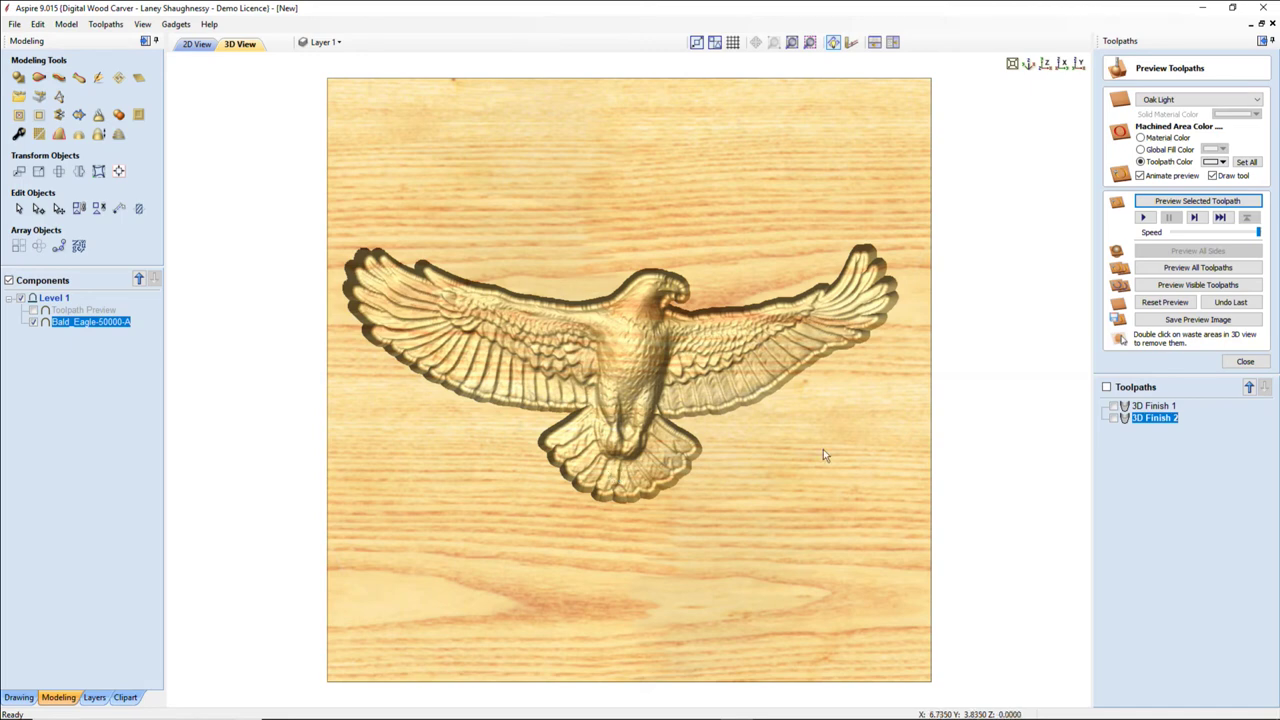
scroll(790, 370, up, 5)
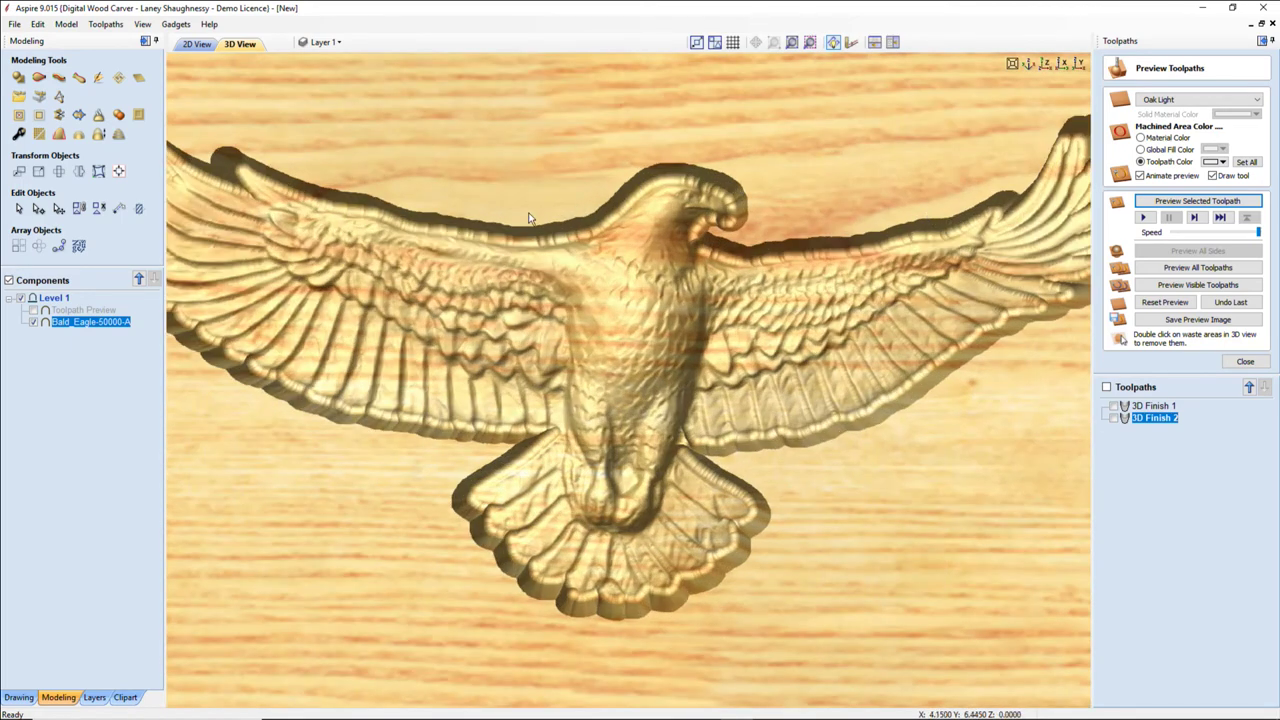
scroll(785, 428, up, 4)
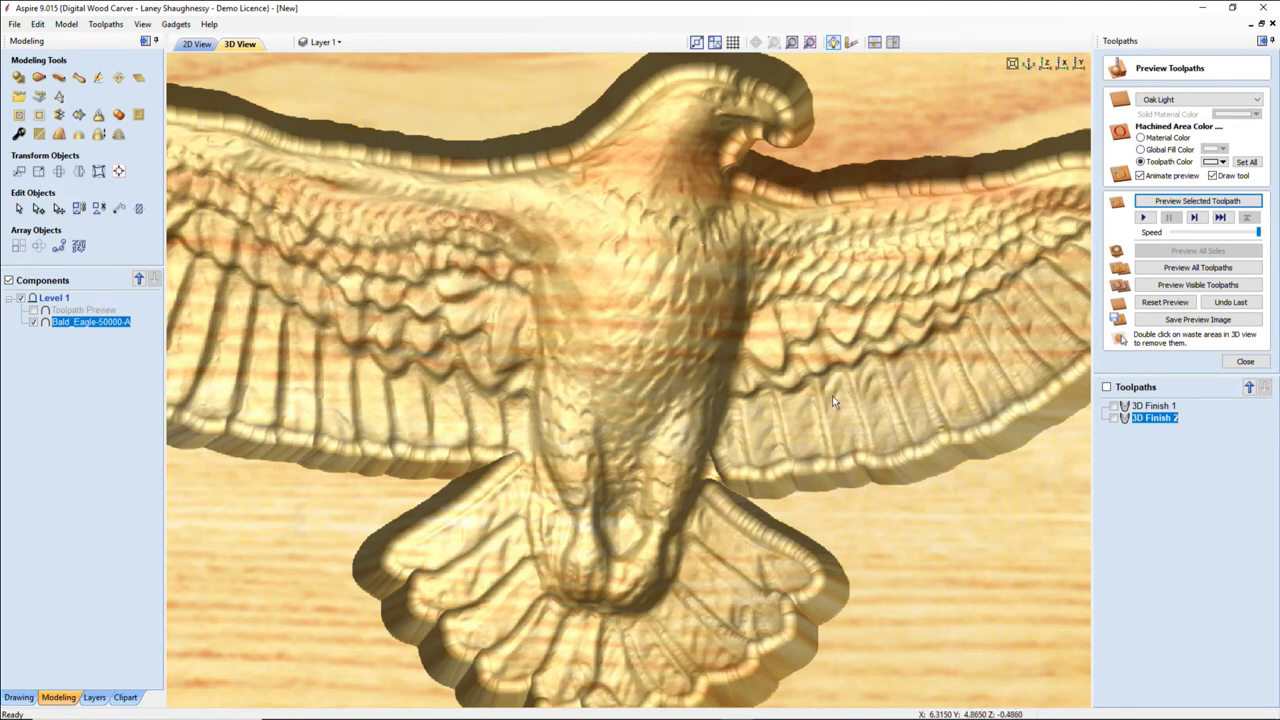
scroll(808, 433, down, 6)
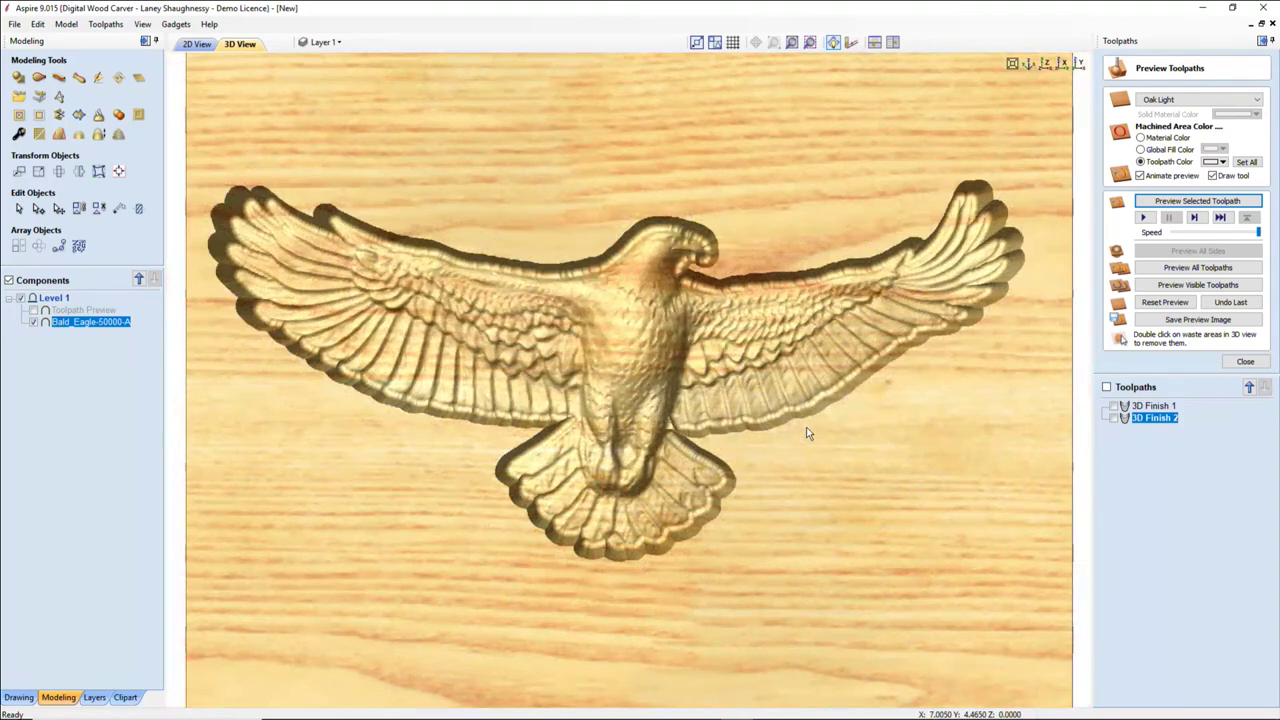
Swap the 3D Finish 2 cutter to the Imperial Tapered Ball Nose - 6.2 Deg Tip.
double_click(1147, 424)
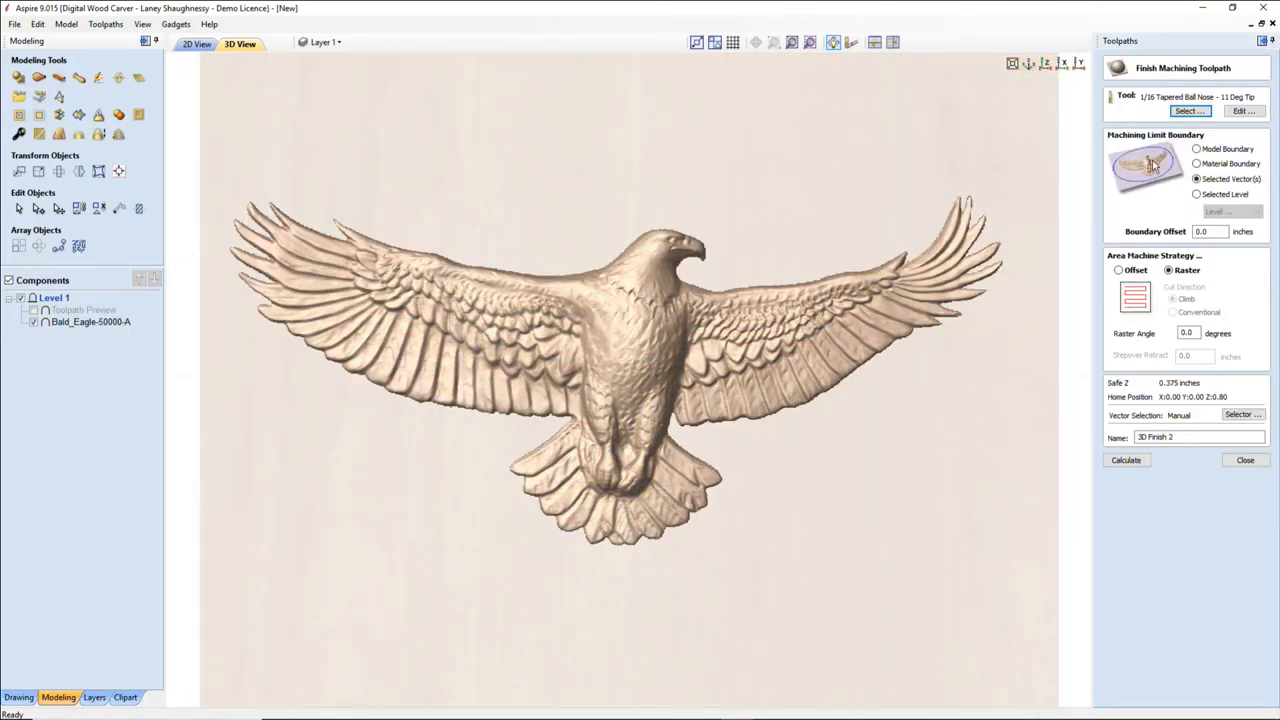
click(1190, 111)
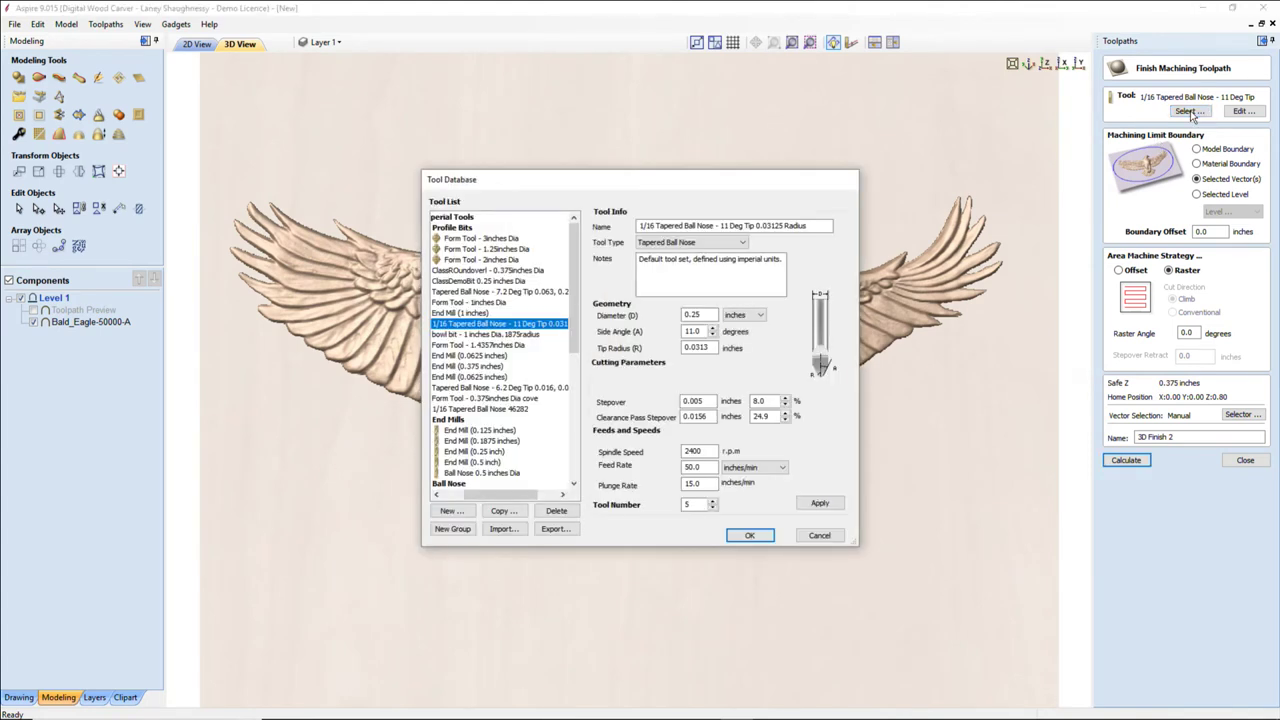
drag(480, 493, 457, 493)
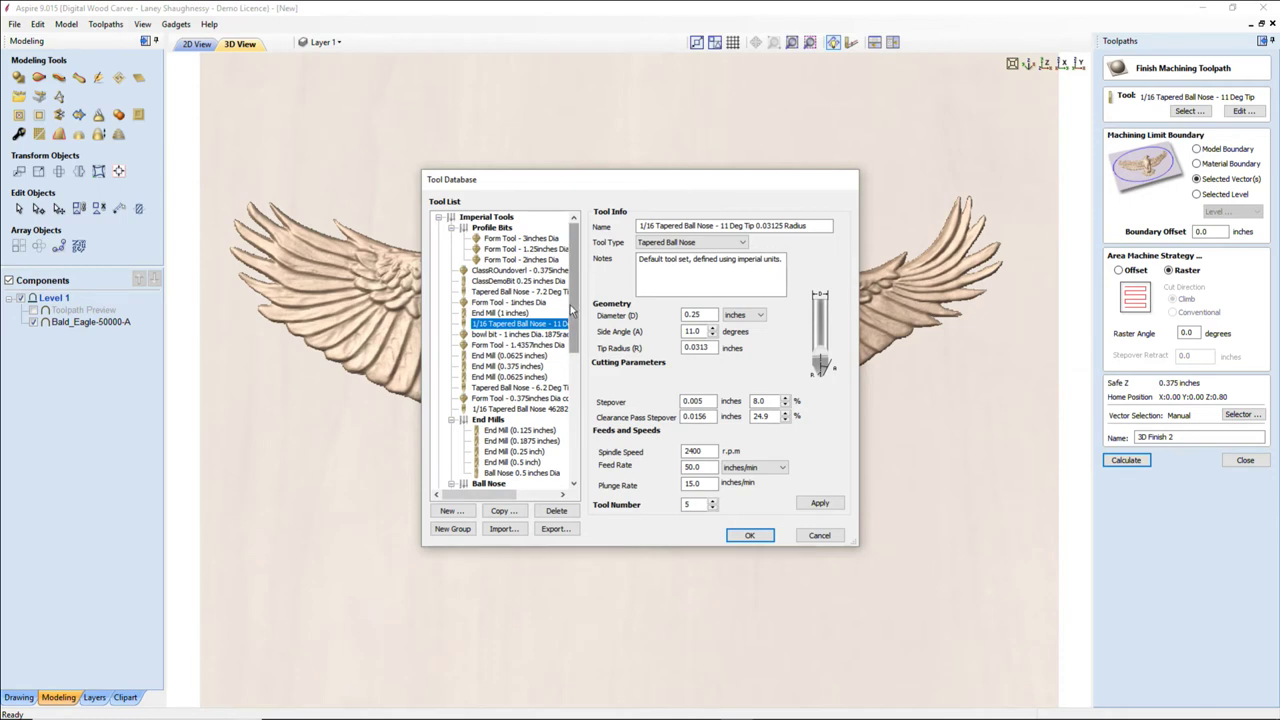
scroll(572, 312, down, 1)
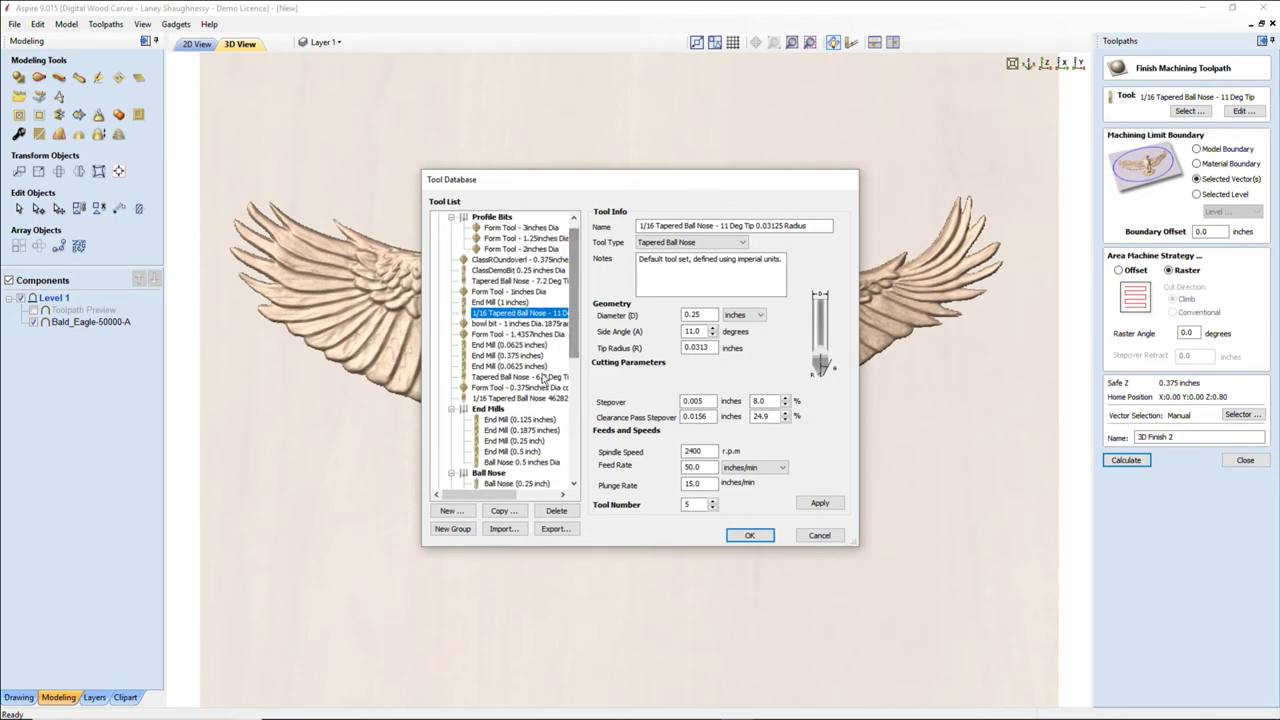
click(540, 378)
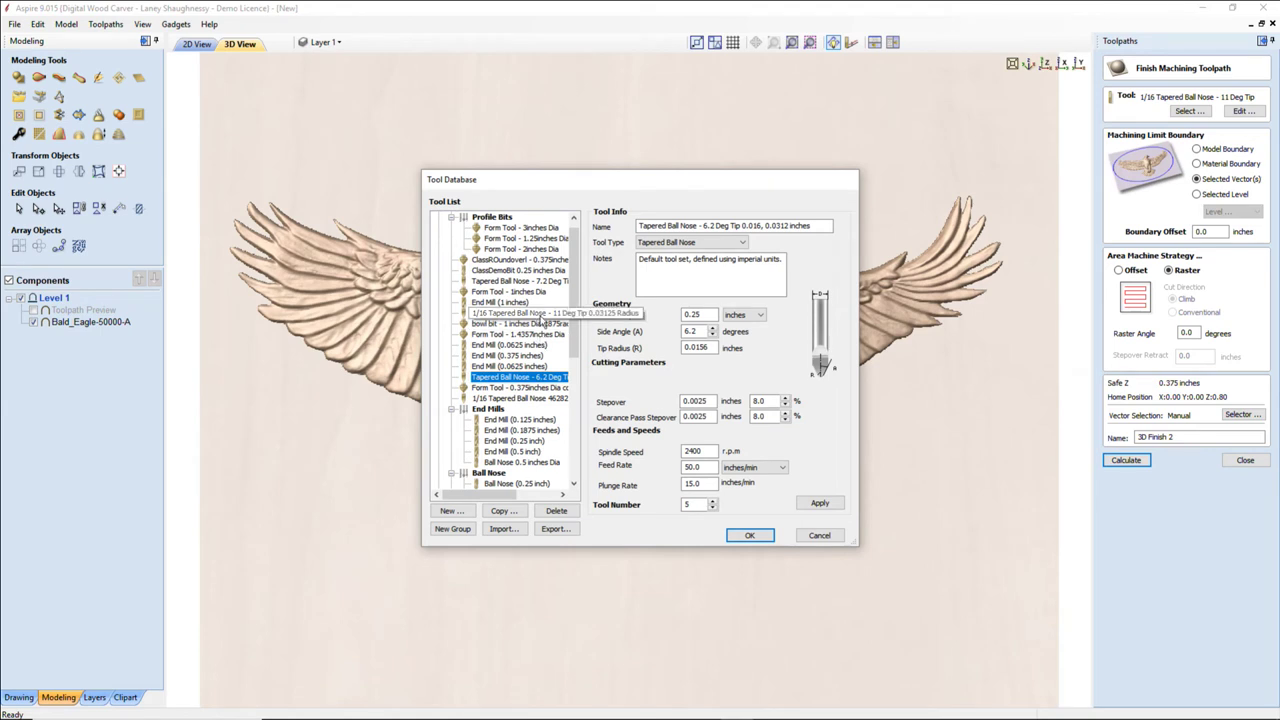
click(750, 536)
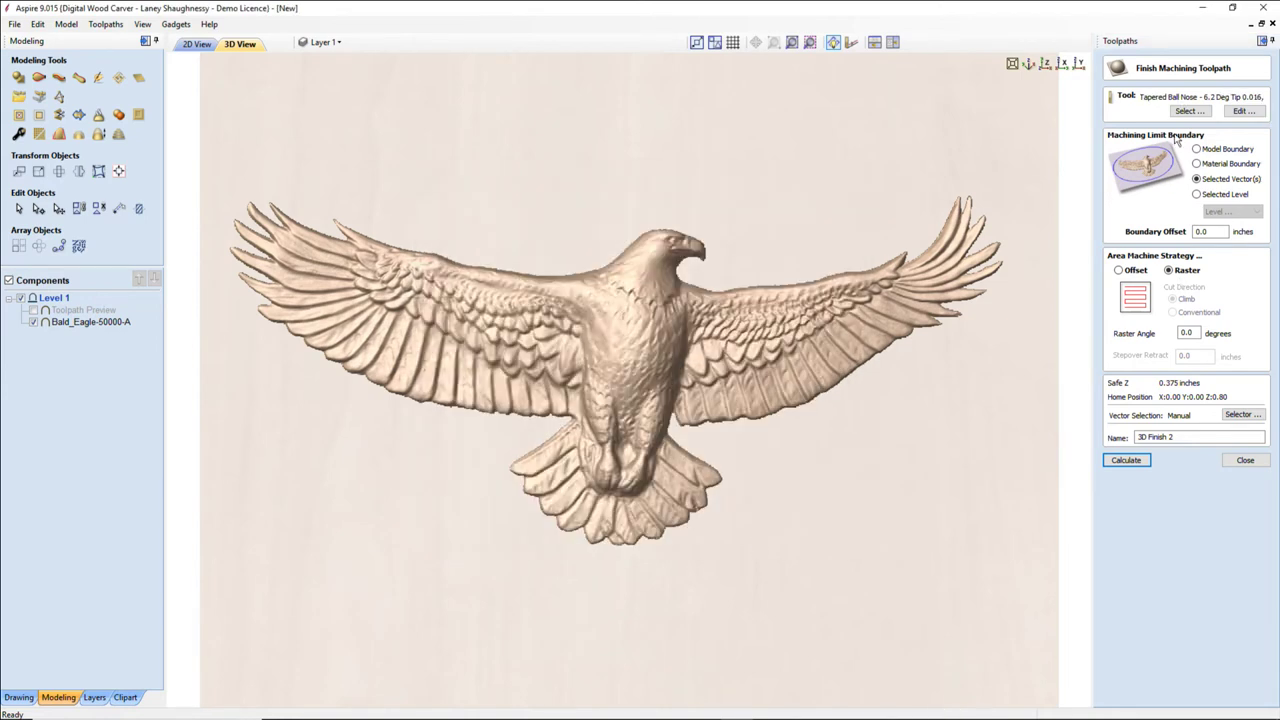
Recalculate 3D Finish 2 with the 6.2° tool, skipping the open vector, and simulate it on oak.
click(1122, 462)
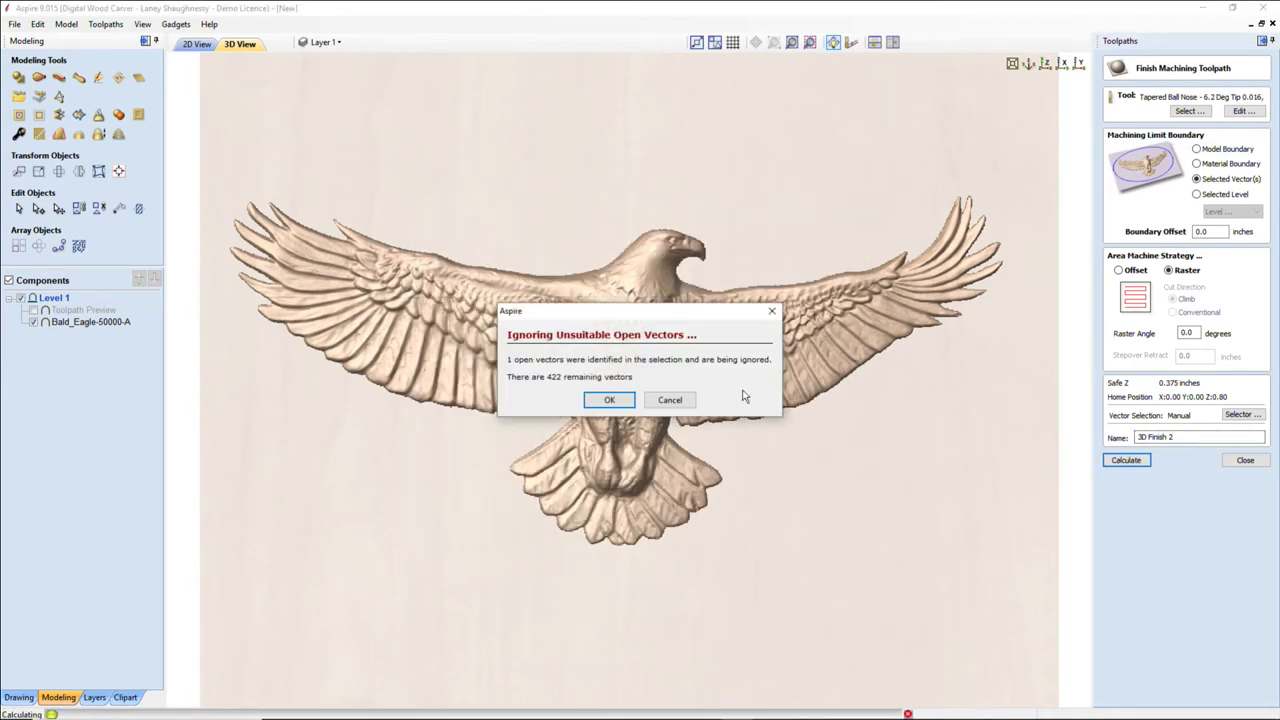
click(610, 401)
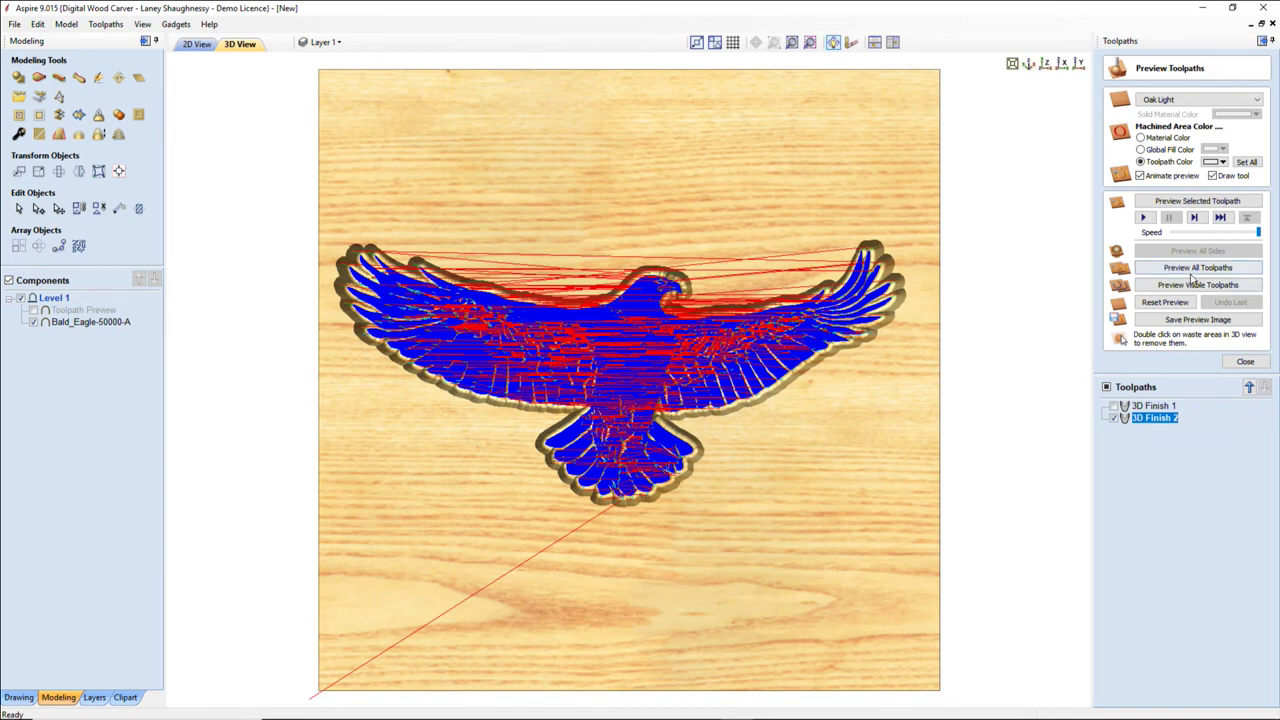
click(1197, 201)
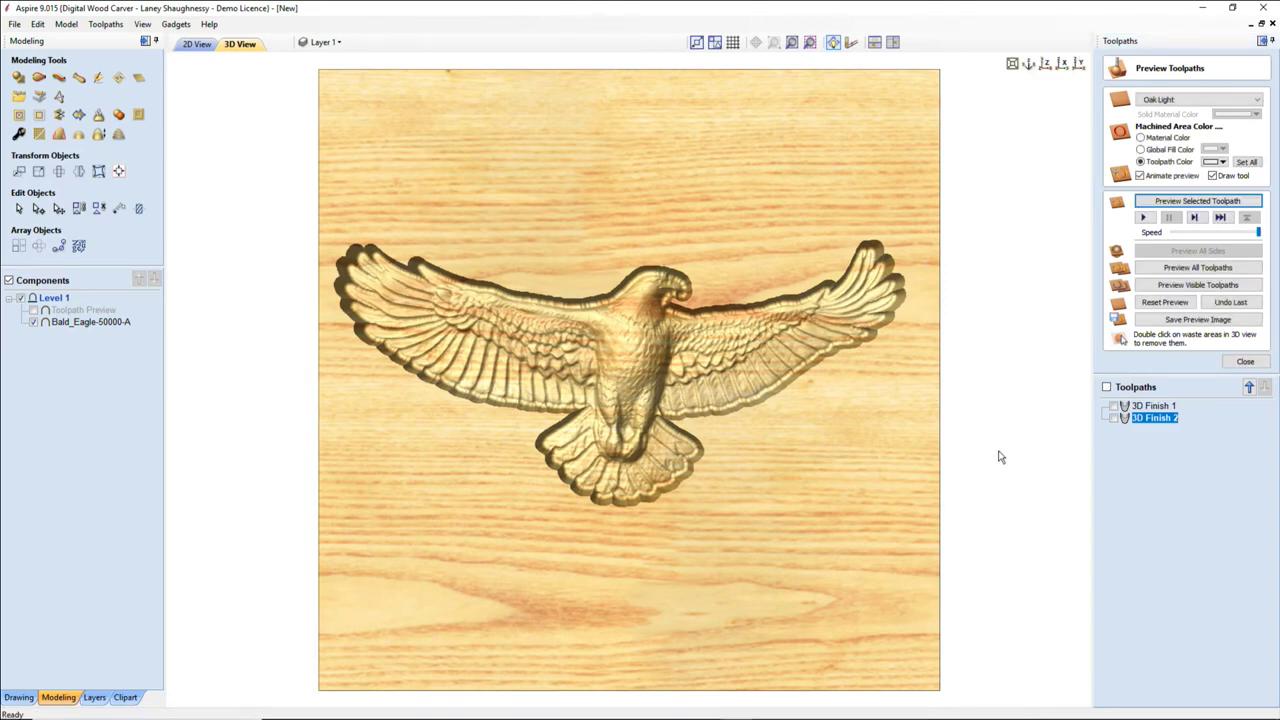
Zoom over the finished oak carving, then return to the 2D view of the traced vectors.
scroll(721, 400, up, 2)
scroll(721, 400, up, 1)
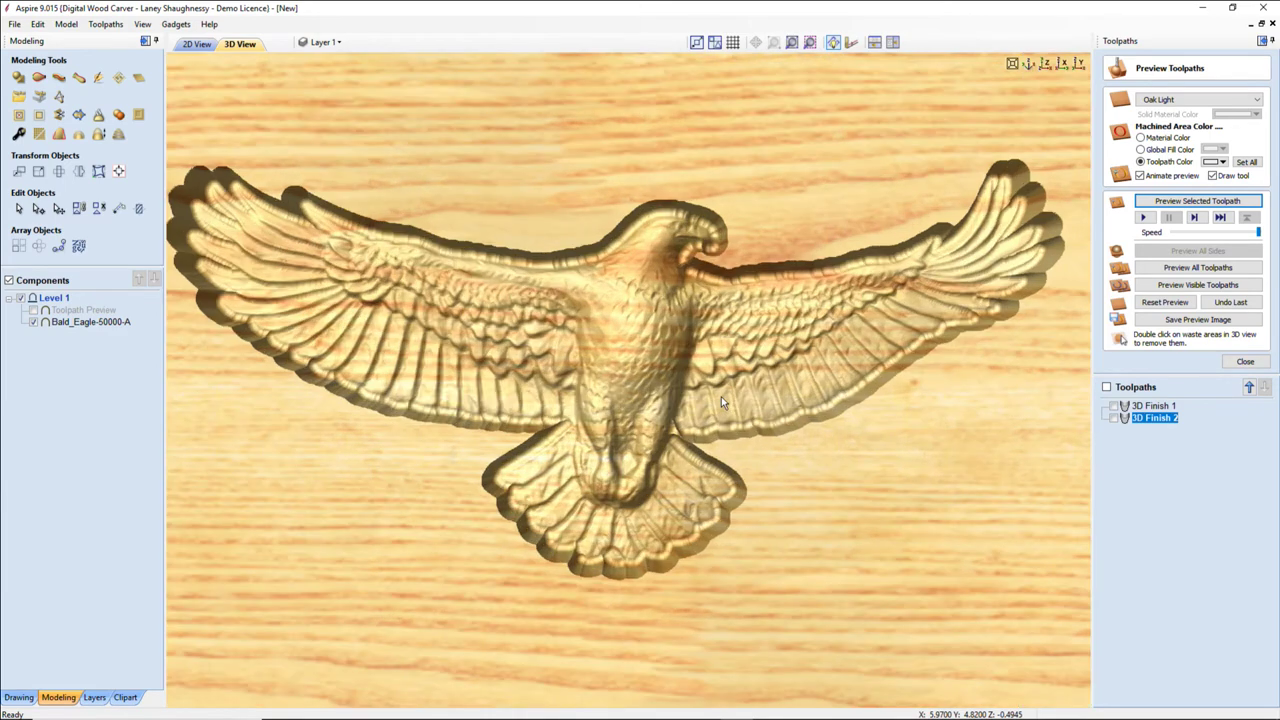
scroll(721, 396, down, 1)
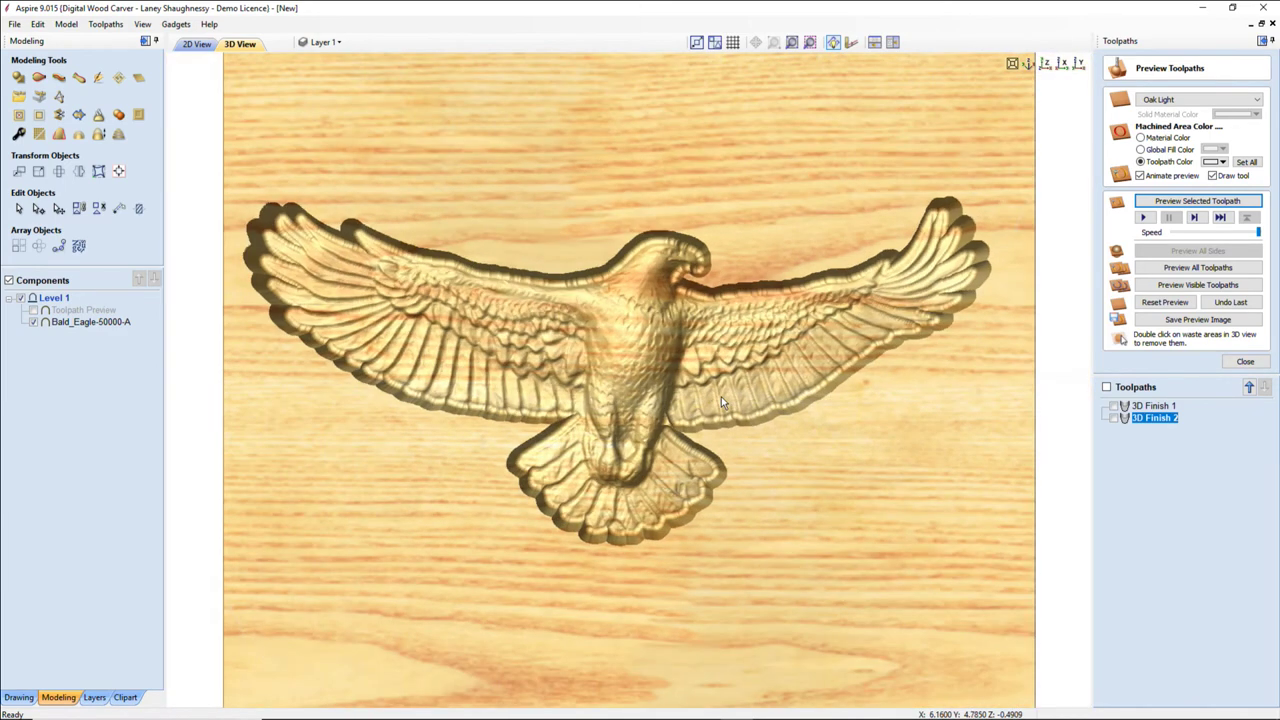
click(197, 44)
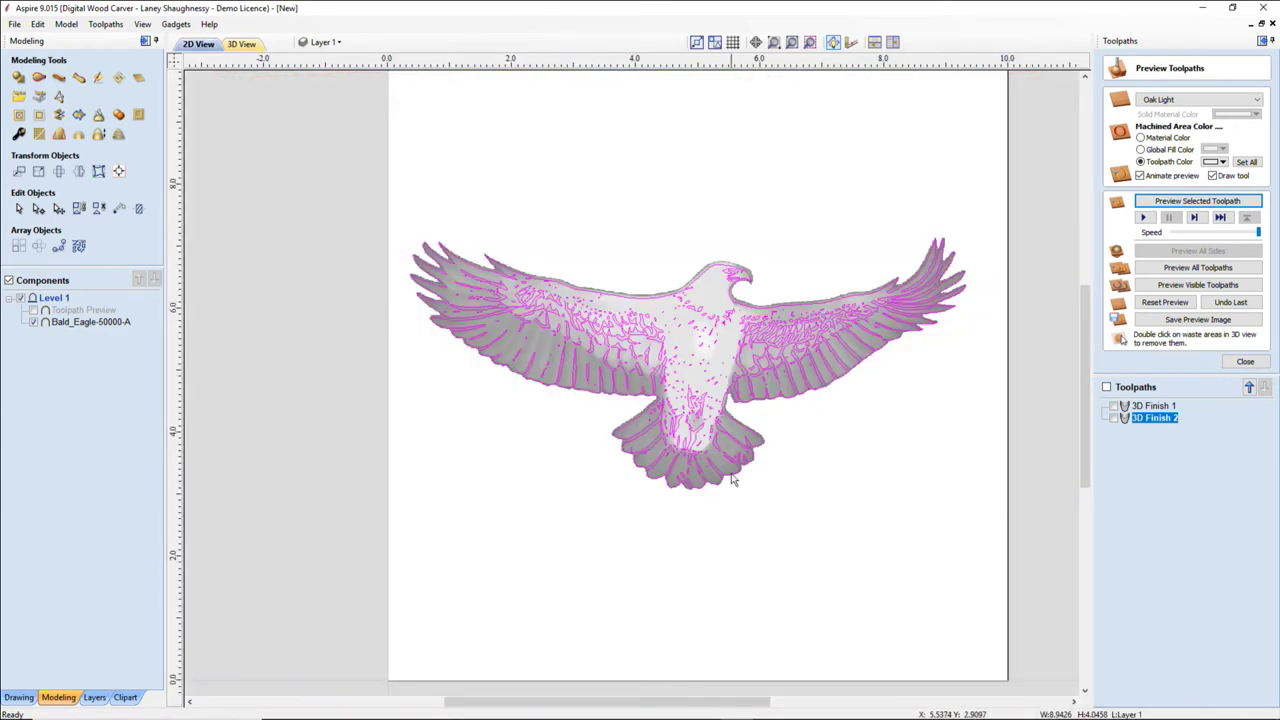
Create a boundary vector around the selected Bald_Eagle component, select the new outline, and reopen 3D Finish 2.
scroll(634, 310, up, 2)
scroll(634, 310, up, 1)
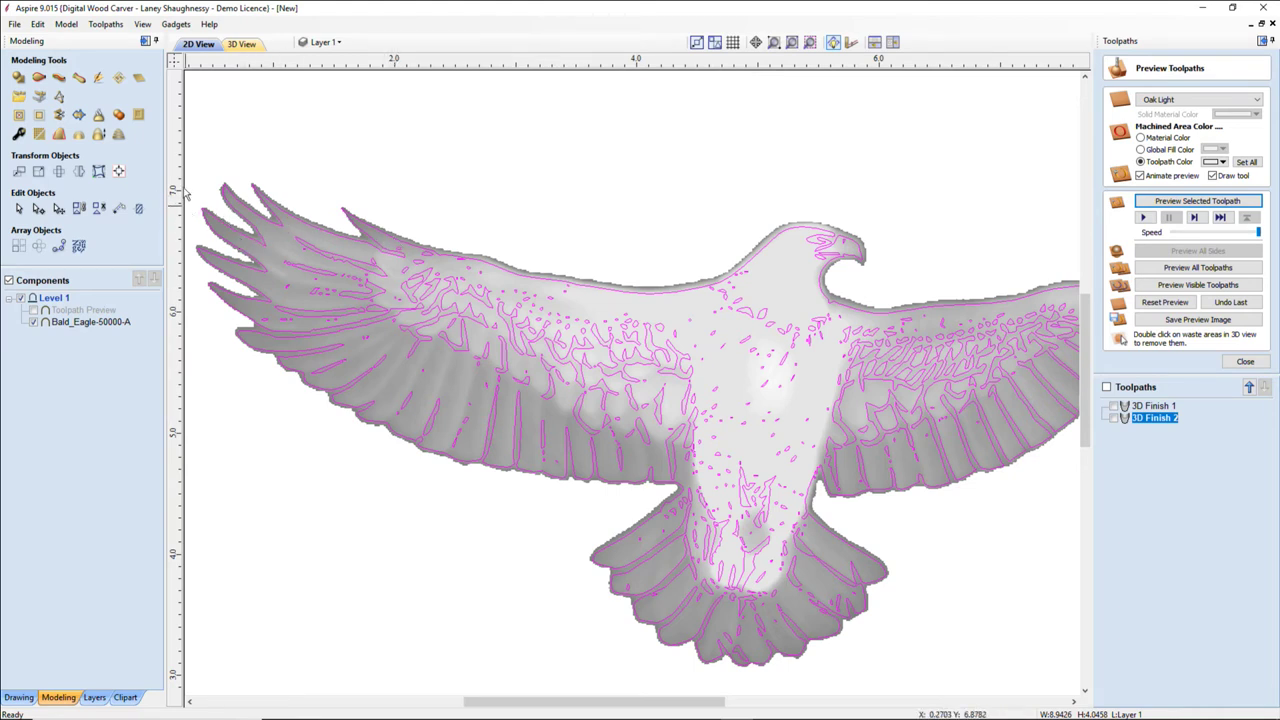
click(79, 116)
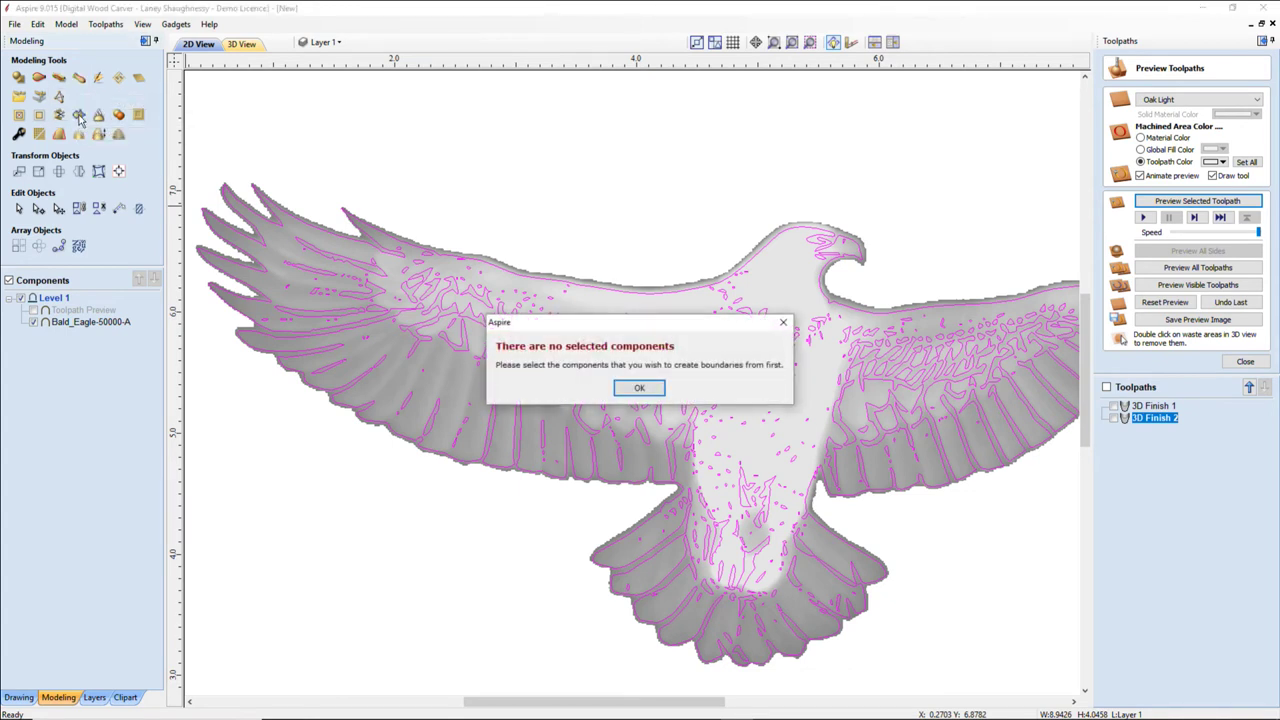
click(640, 389)
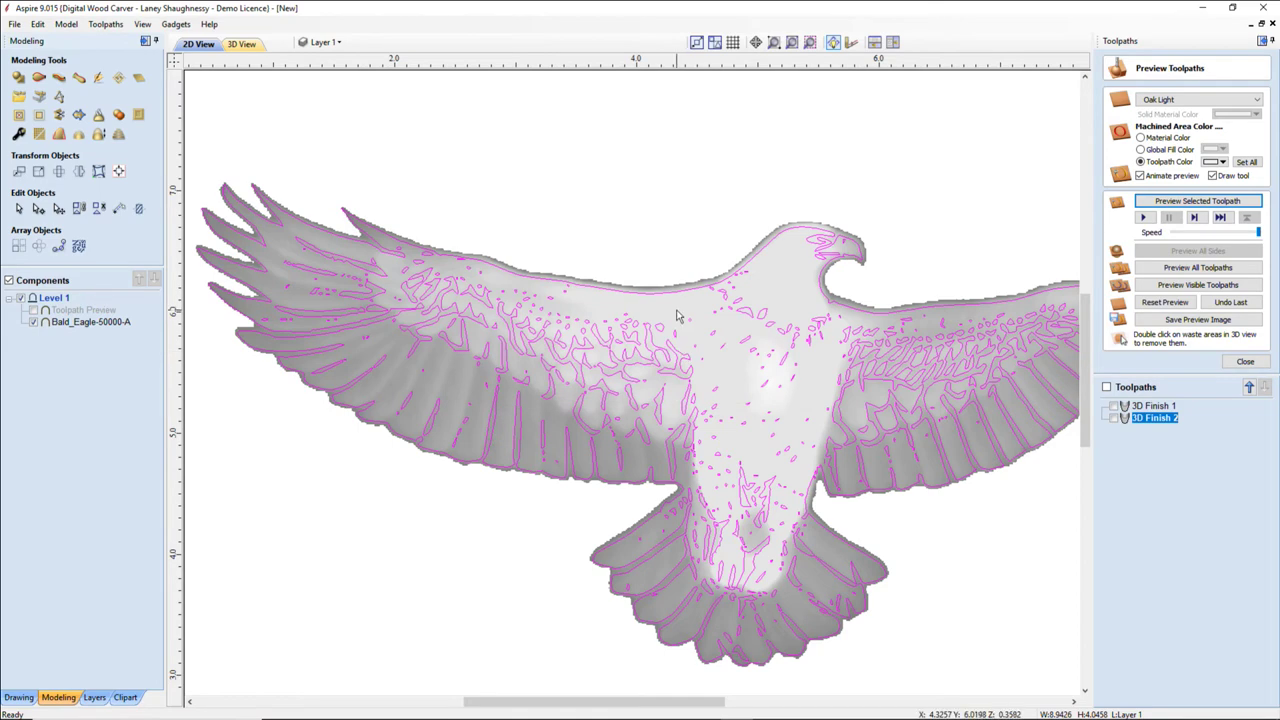
click(549, 294)
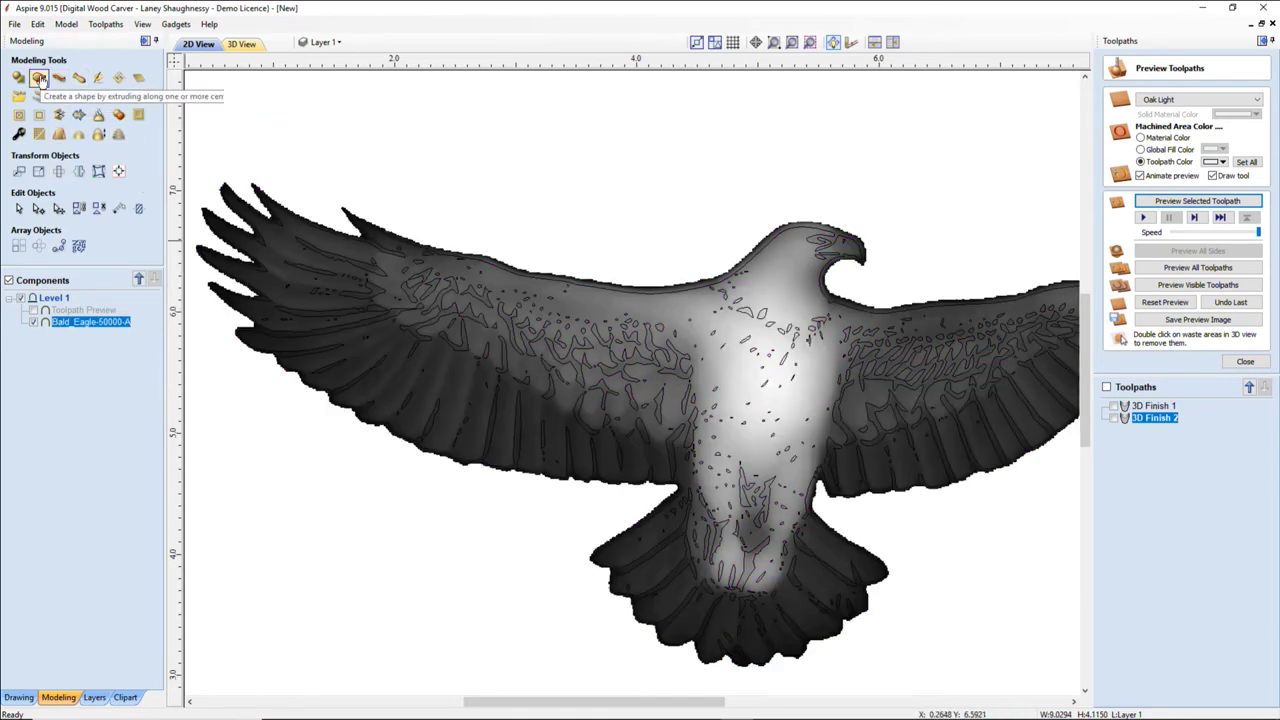
click(78, 117)
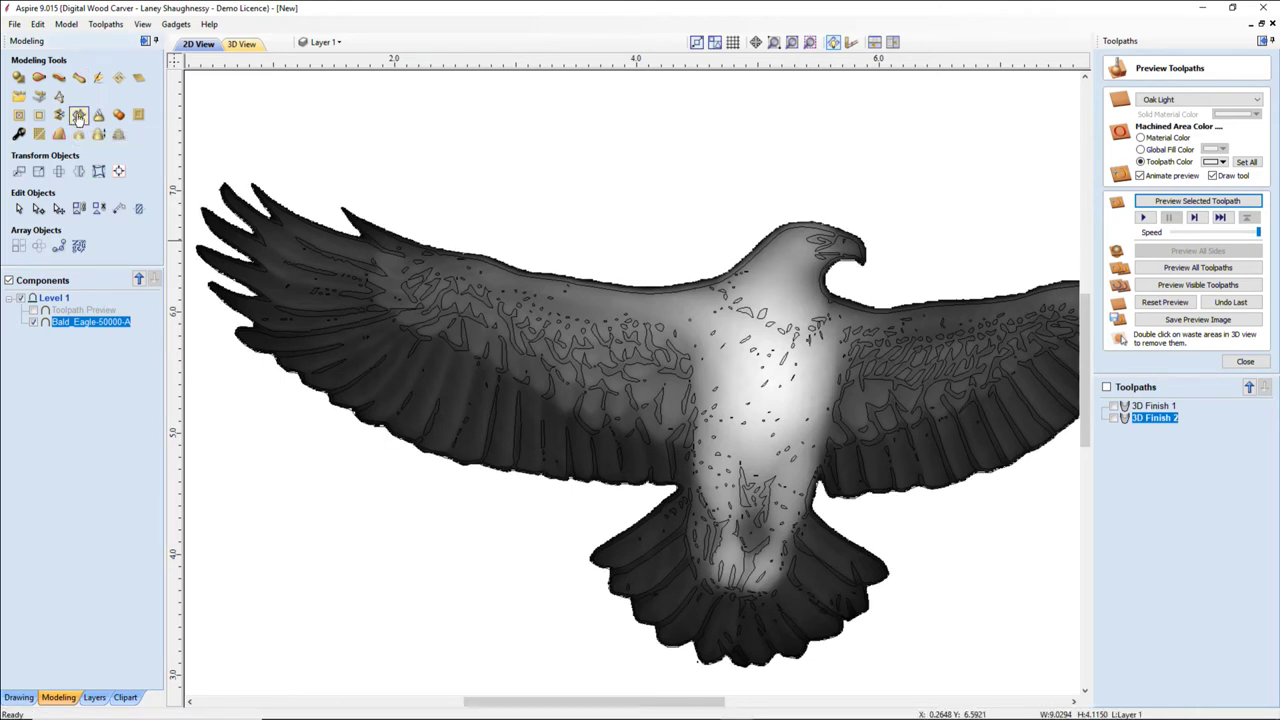
click(618, 288)
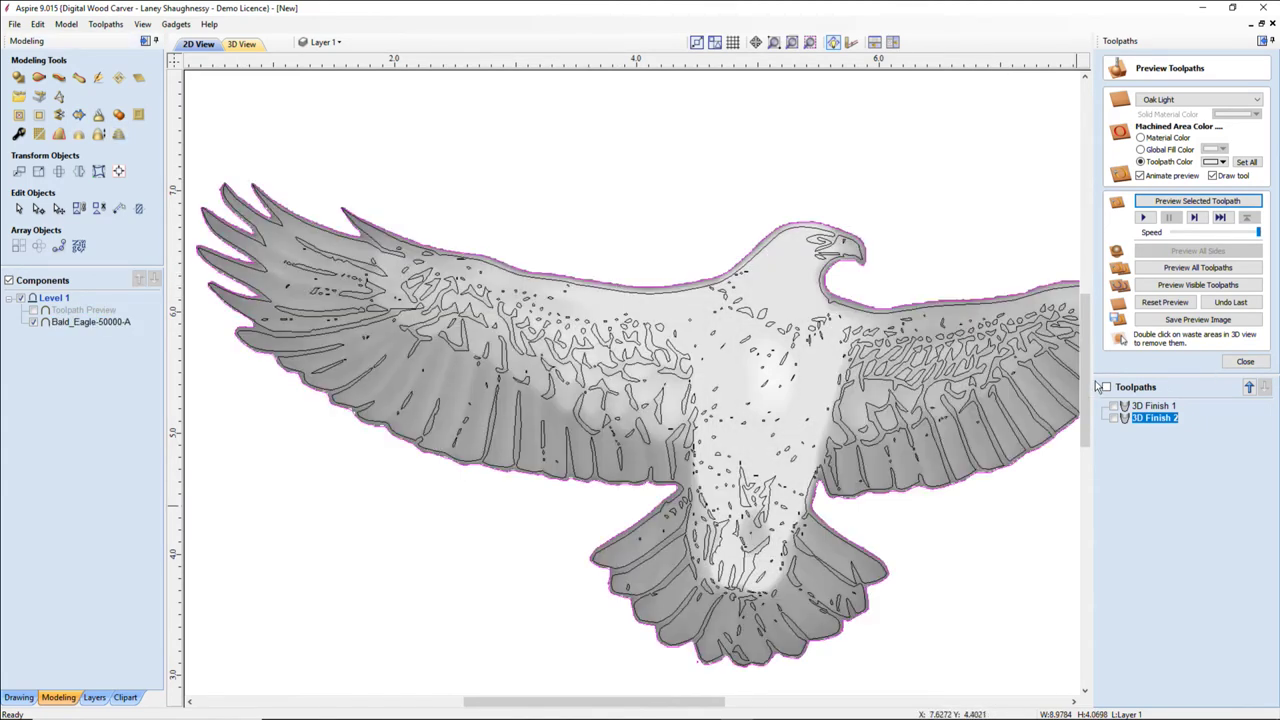
double_click(1154, 417)
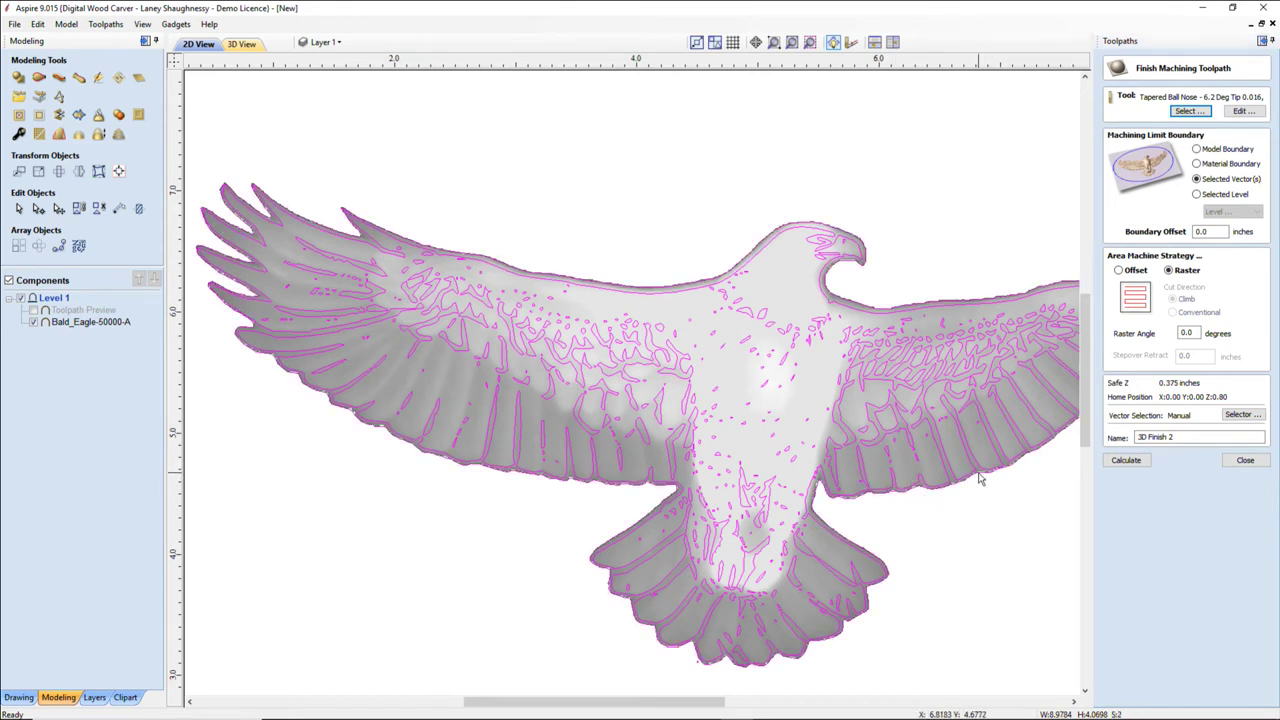
Recalculate 3D Finish 2 over the 424 selected vectors, skipping the one open vector.
click(1127, 461)
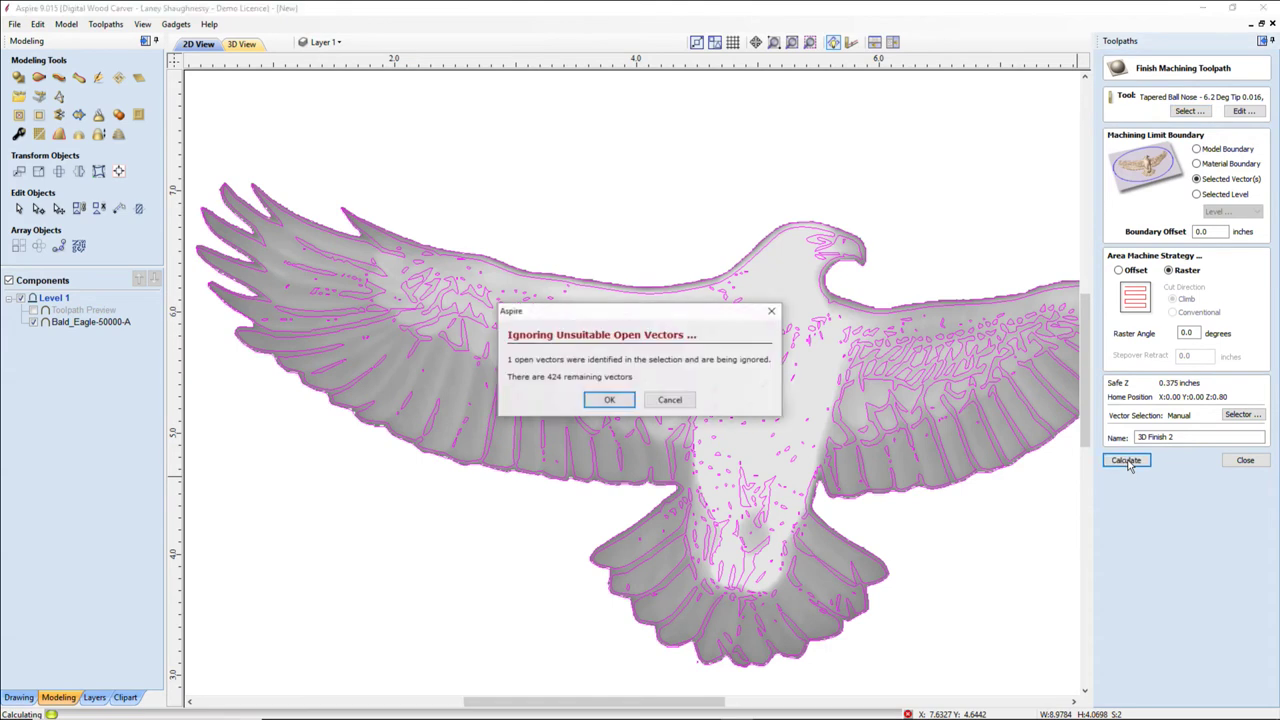
click(609, 401)
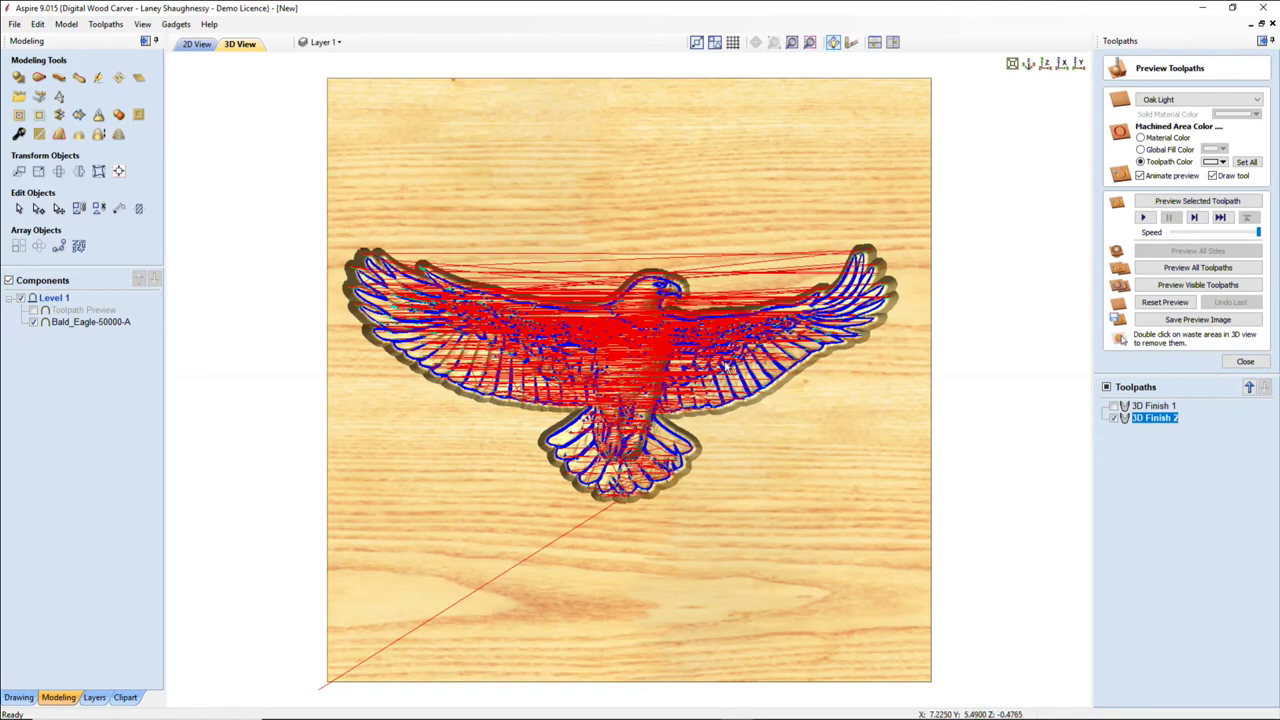
Zoom in on the oak eagle and start simulating the recalculated 3D Finish 2 toolpath.
scroll(686, 380, up, 2)
scroll(686, 380, up, 1)
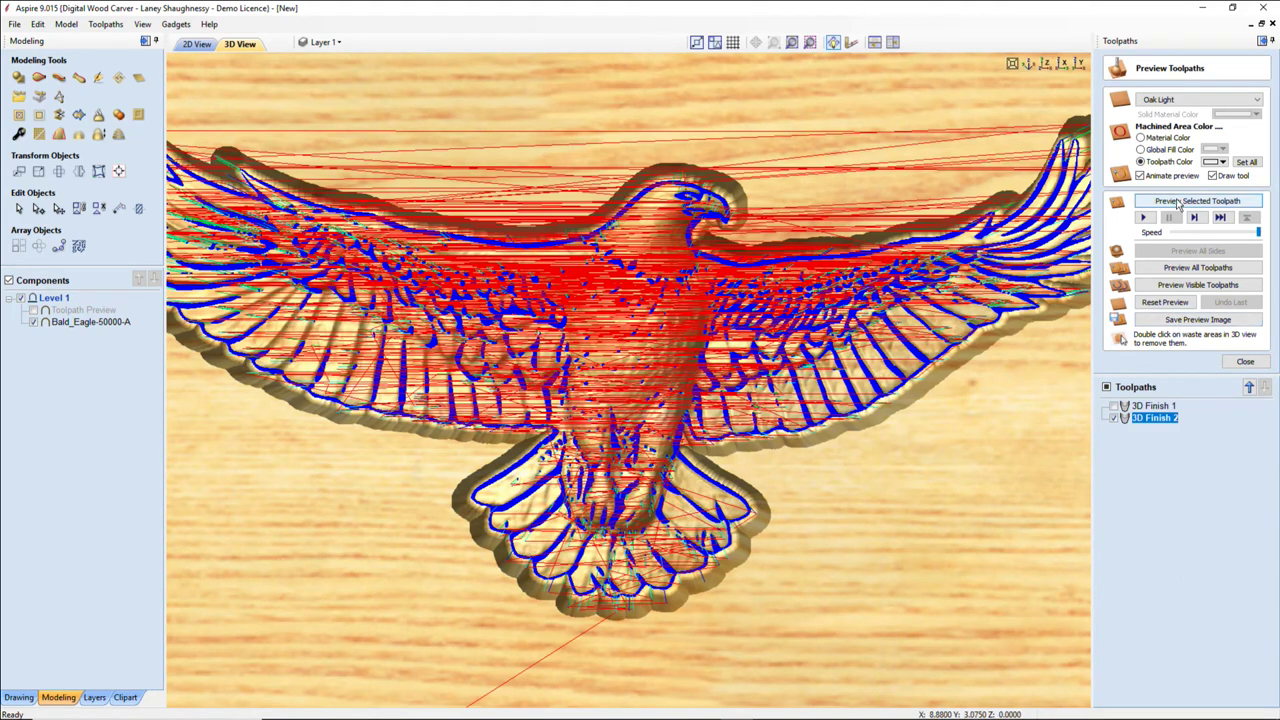
scroll(645, 475, up, 2)
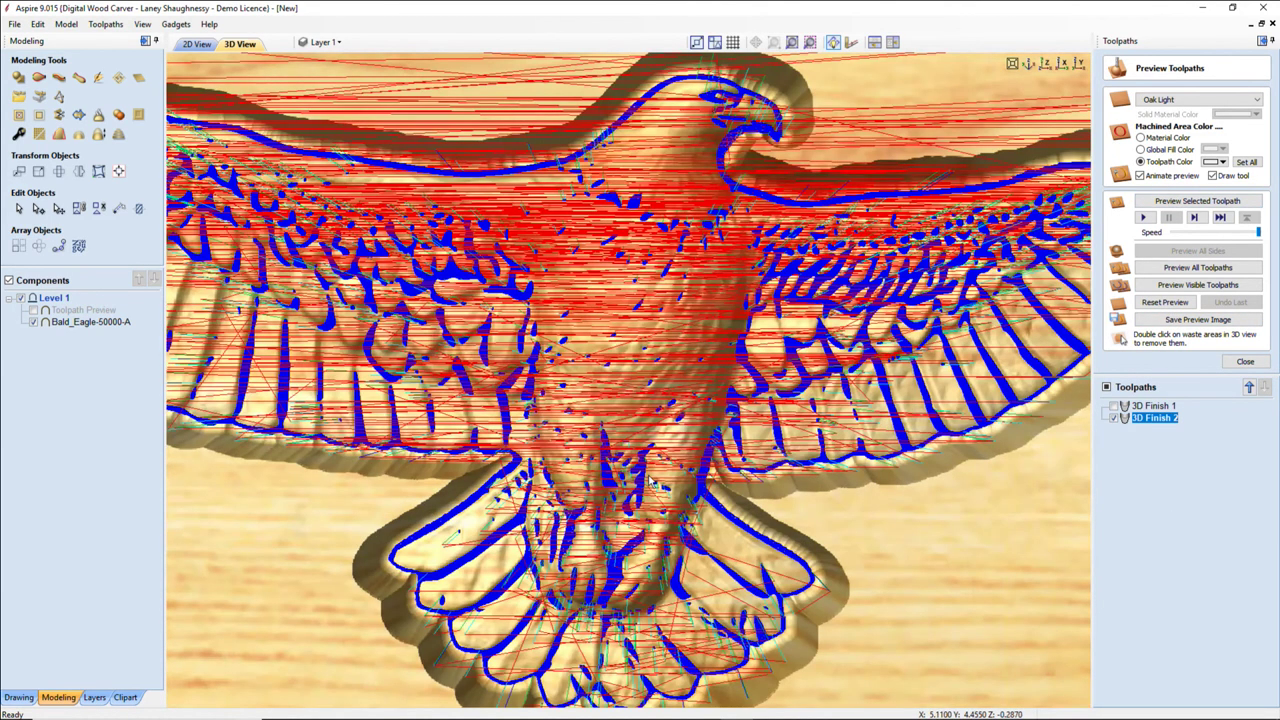
click(1190, 203)
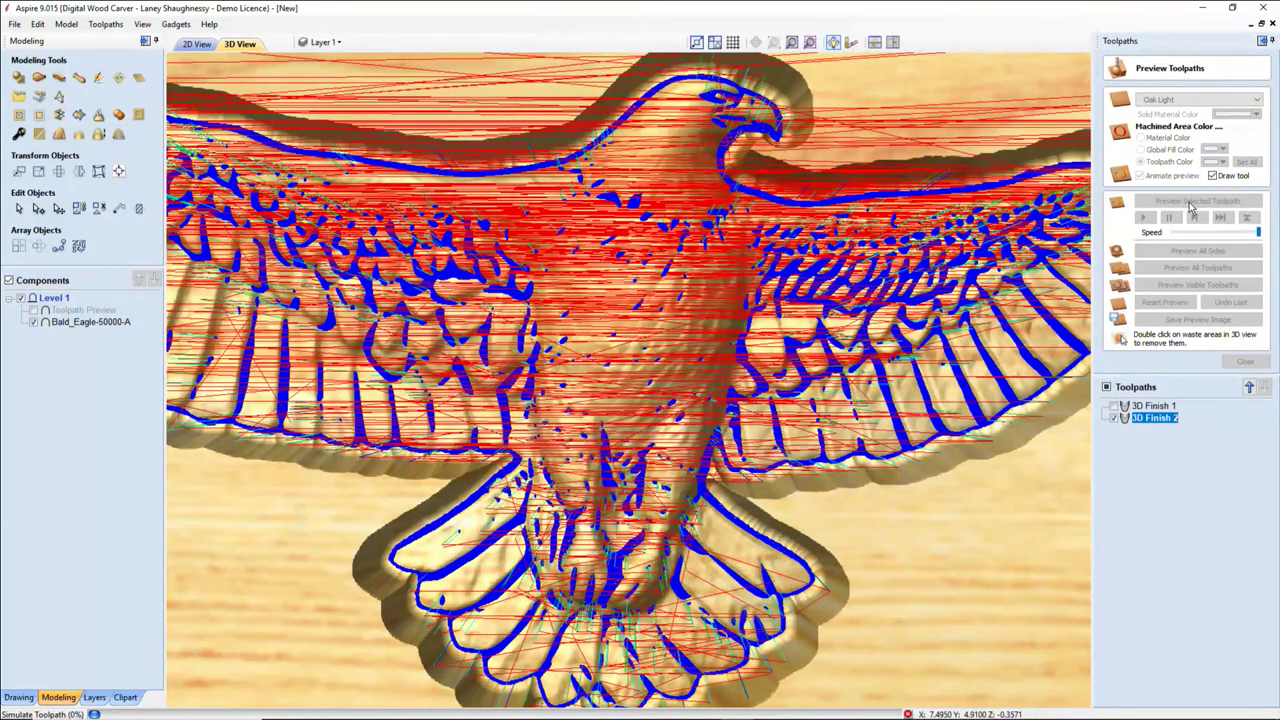
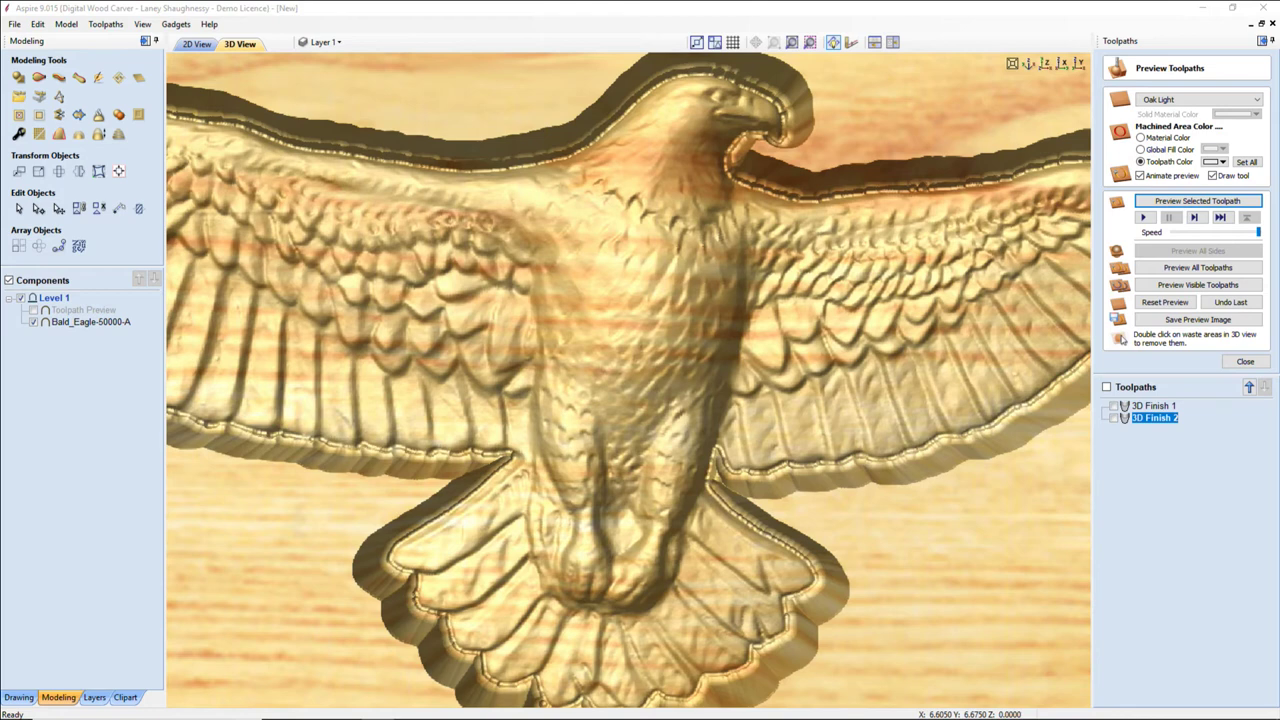
Close the eagle job without saving its changes and start a new blank file.
click(1242, 362)
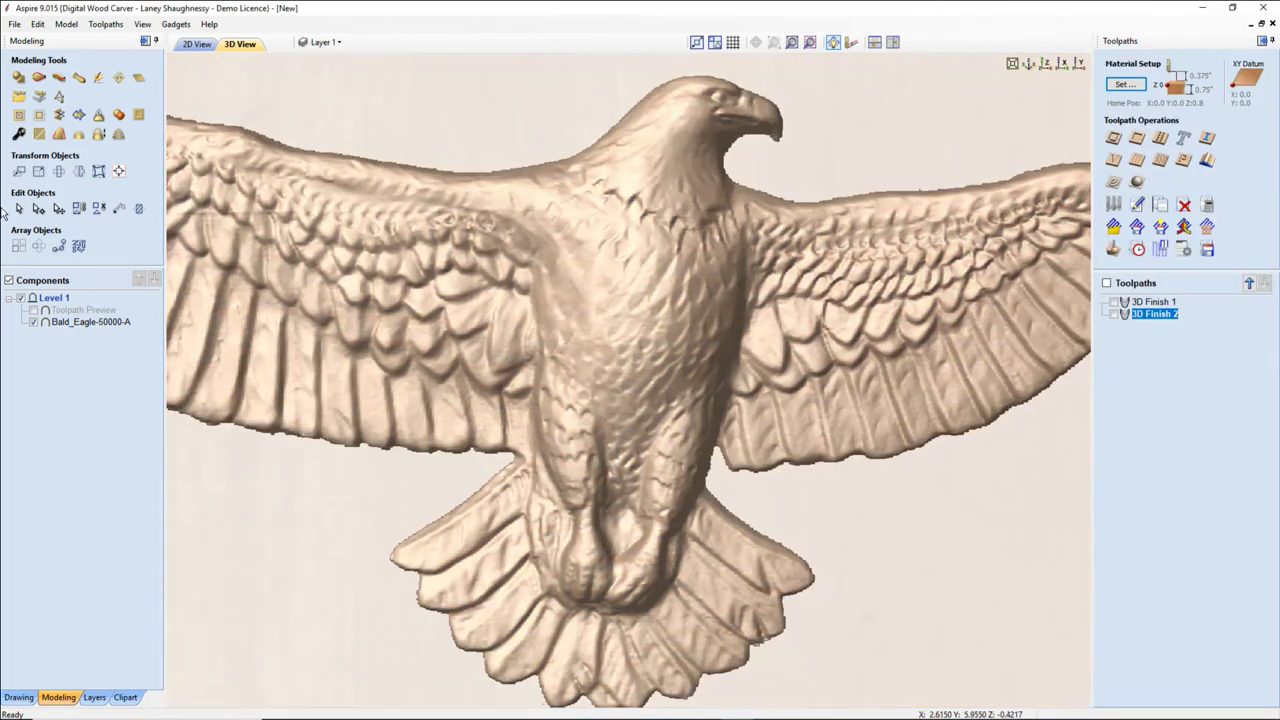
click(13, 25)
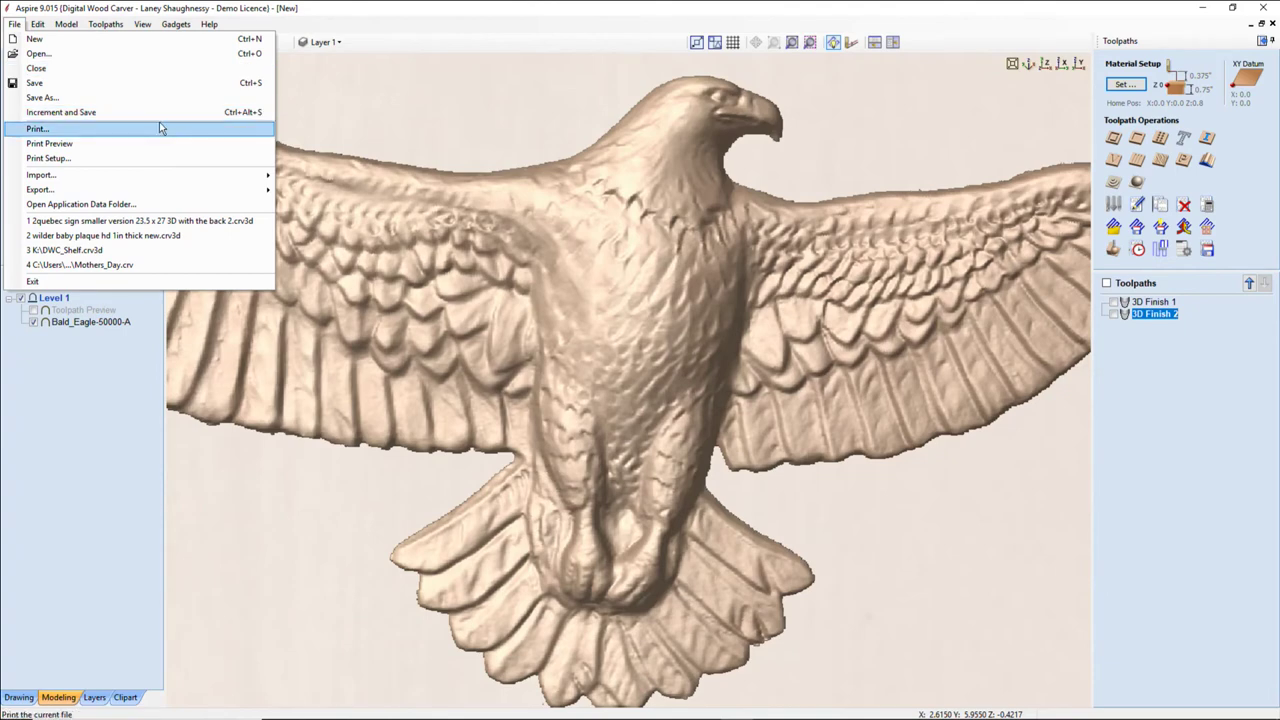
click(40, 68)
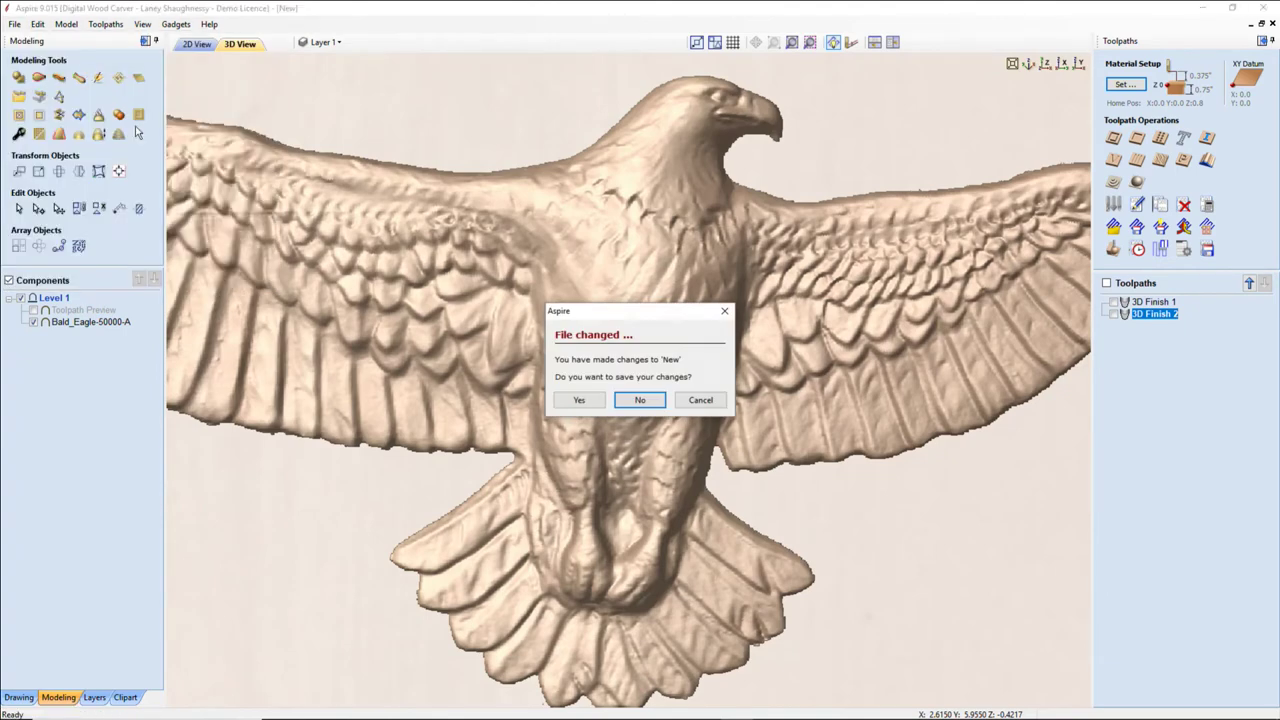
click(630, 401)
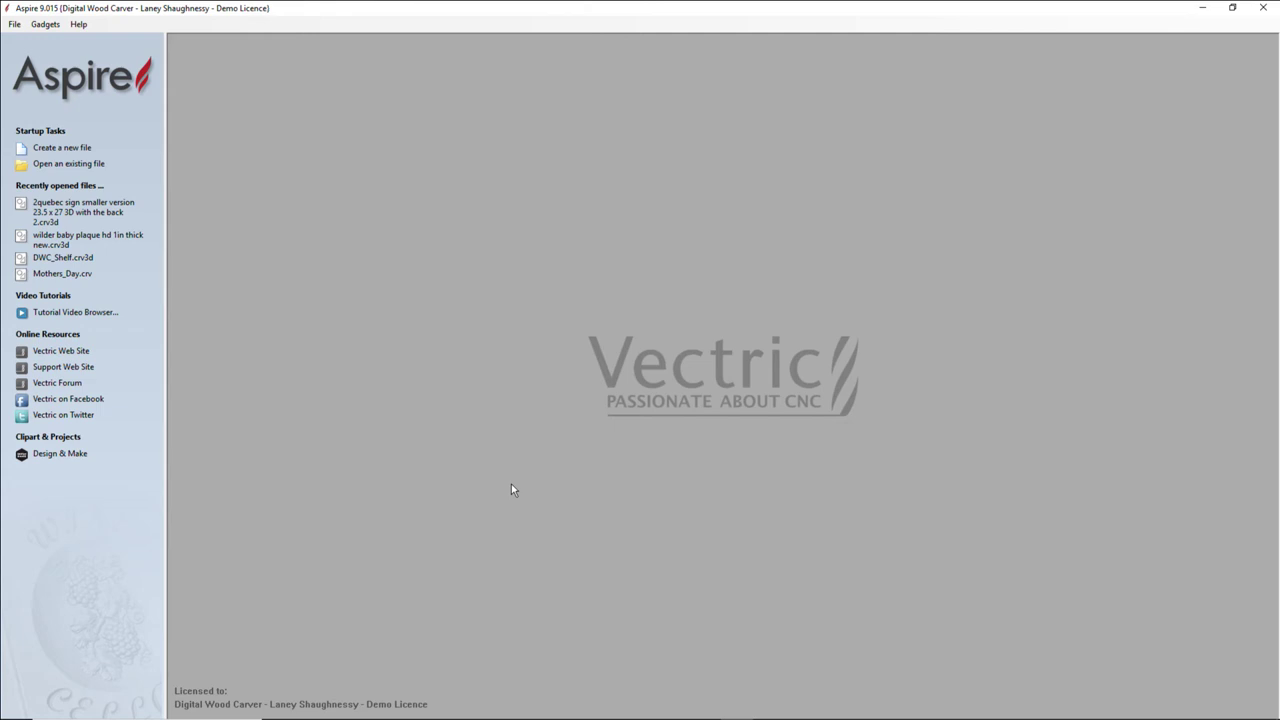
click(68, 148)
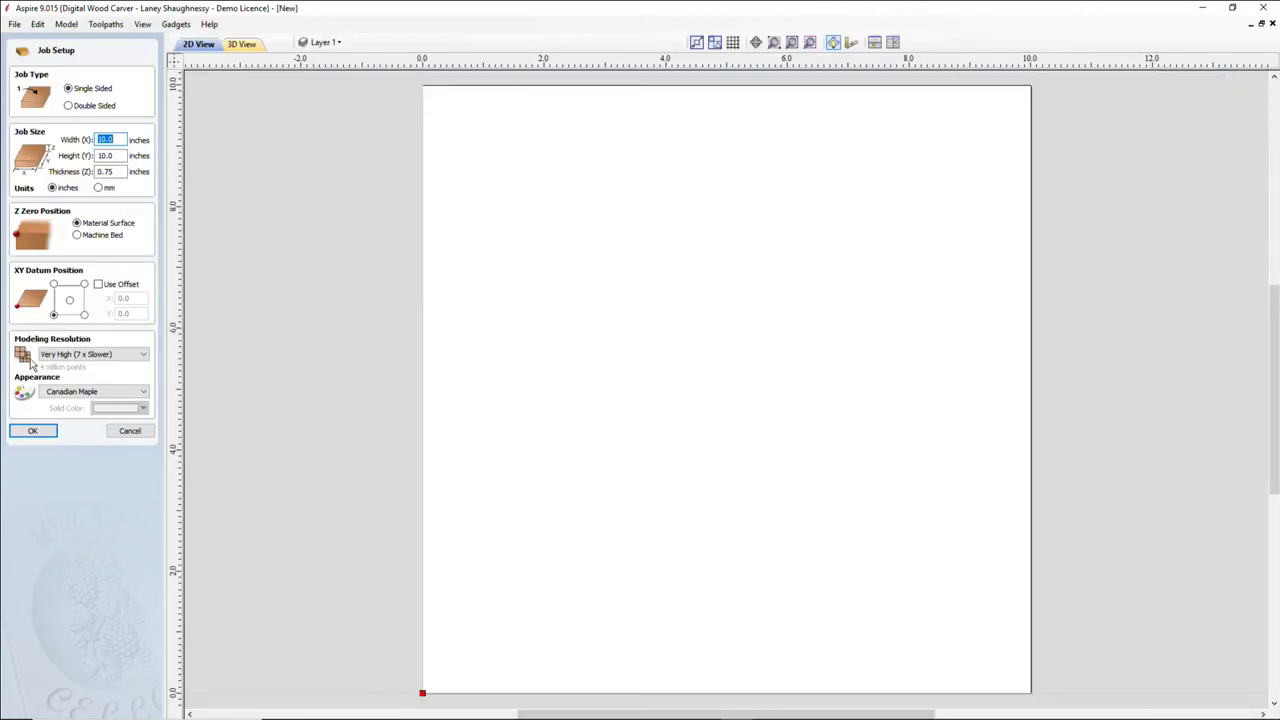
Keep Very High modeling resolution and accept a new 10 x 10 x 0.75 inch single-sided job.
click(90, 356)
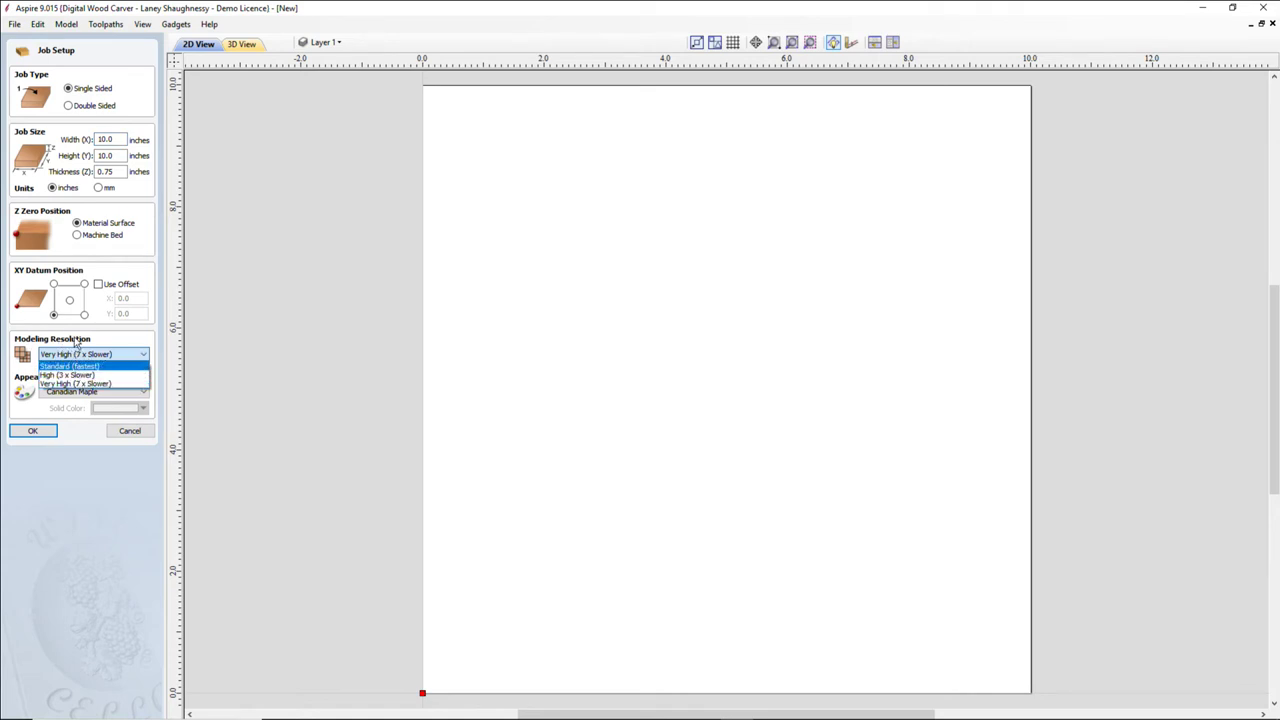
click(86, 341)
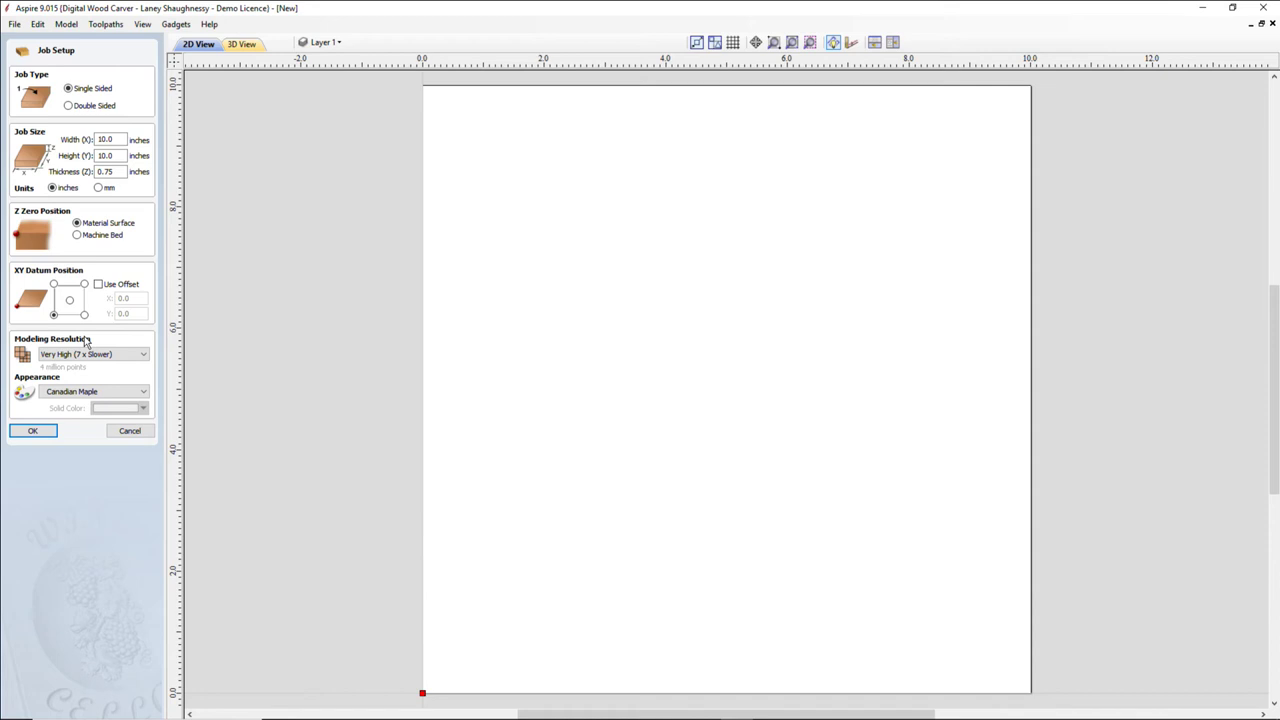
click(86, 356)
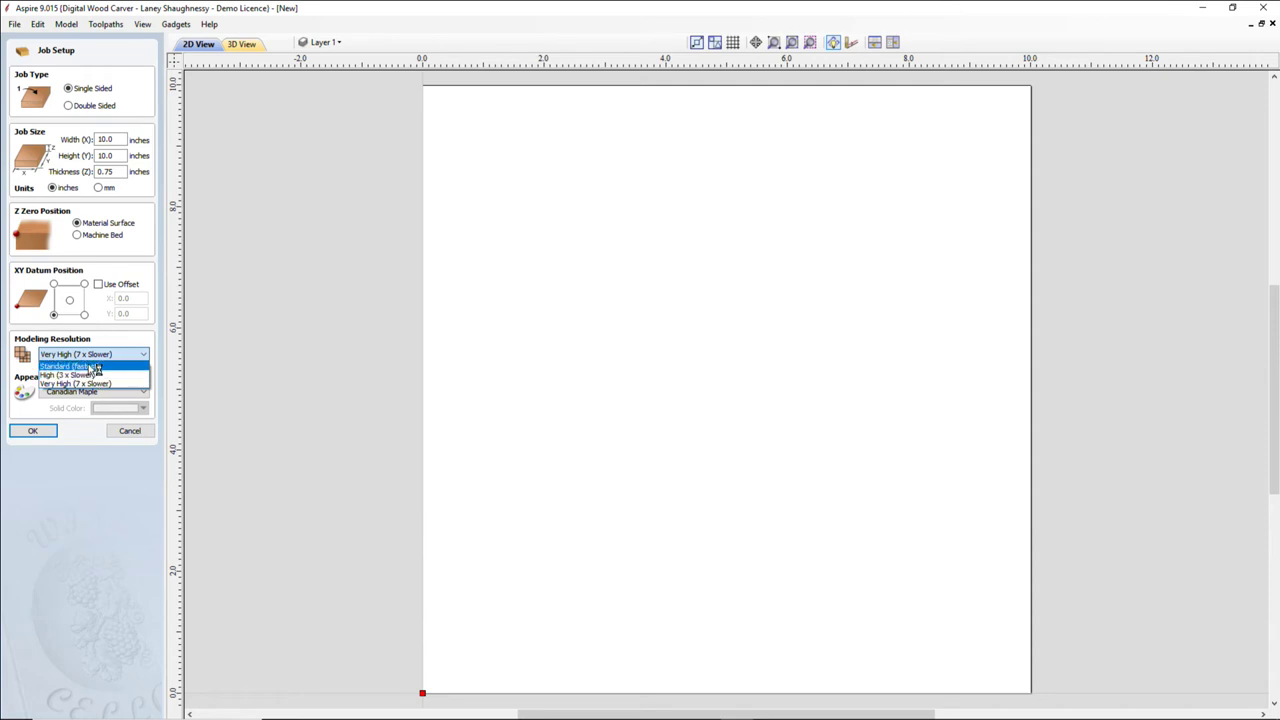
click(95, 384)
click(128, 431)
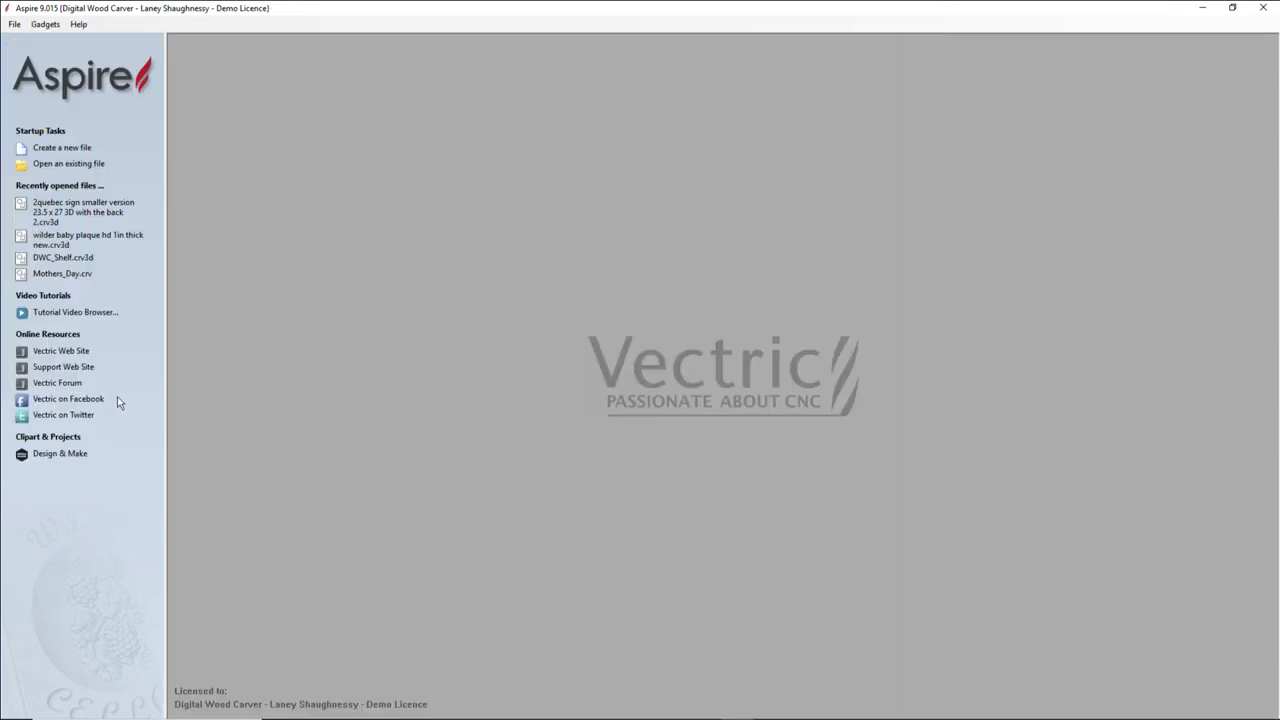
click(76, 151)
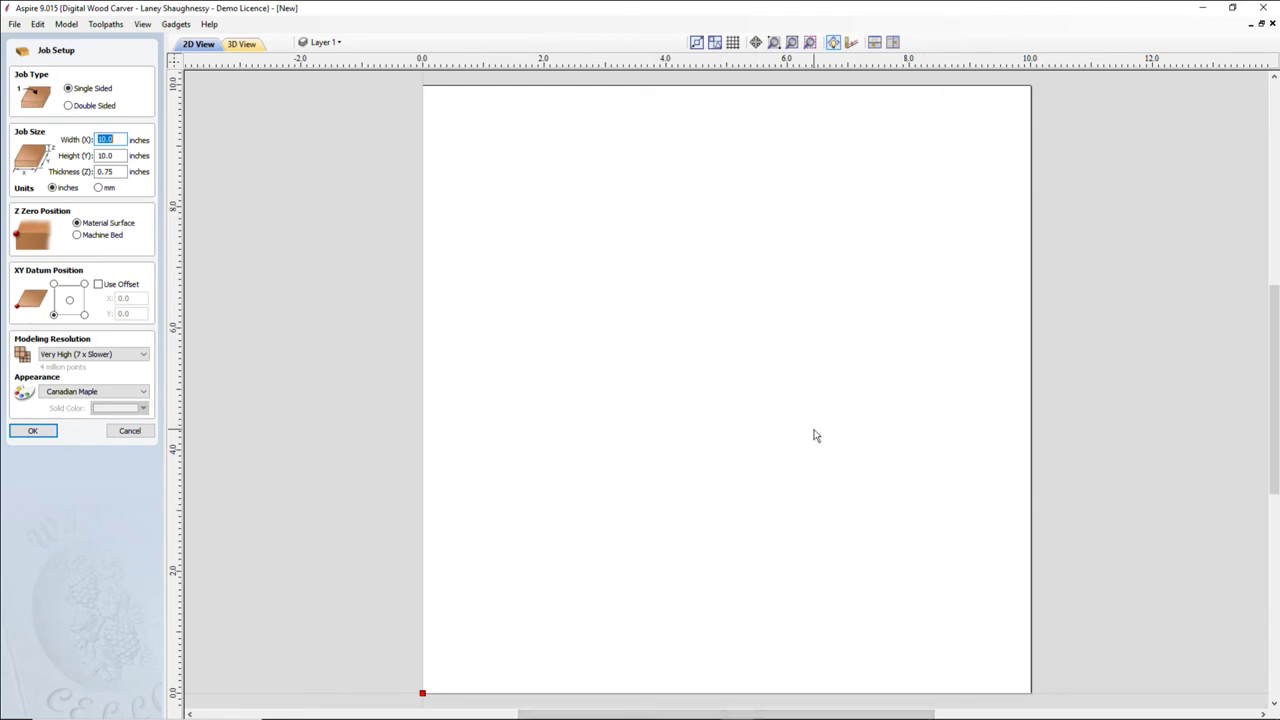
click(33, 431)
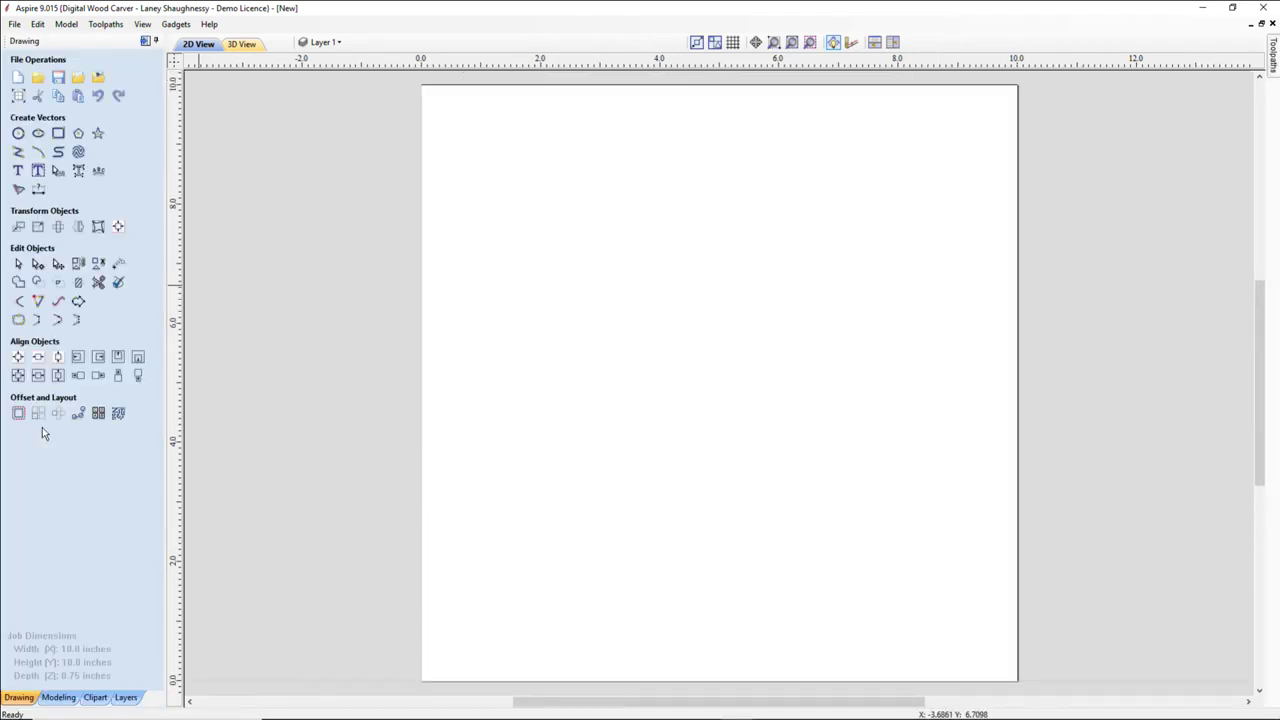
Draw a rectangle nearly filling the 10-inch board.
click(57, 133)
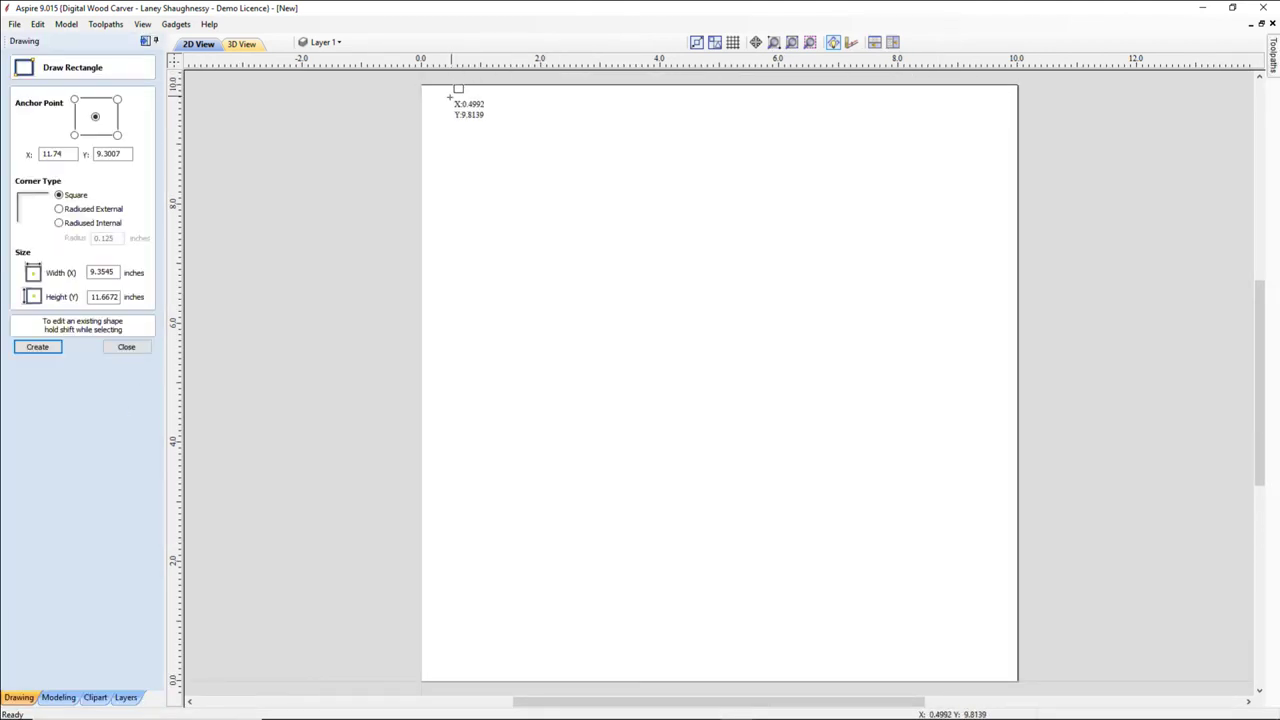
drag(449, 97, 1000, 666)
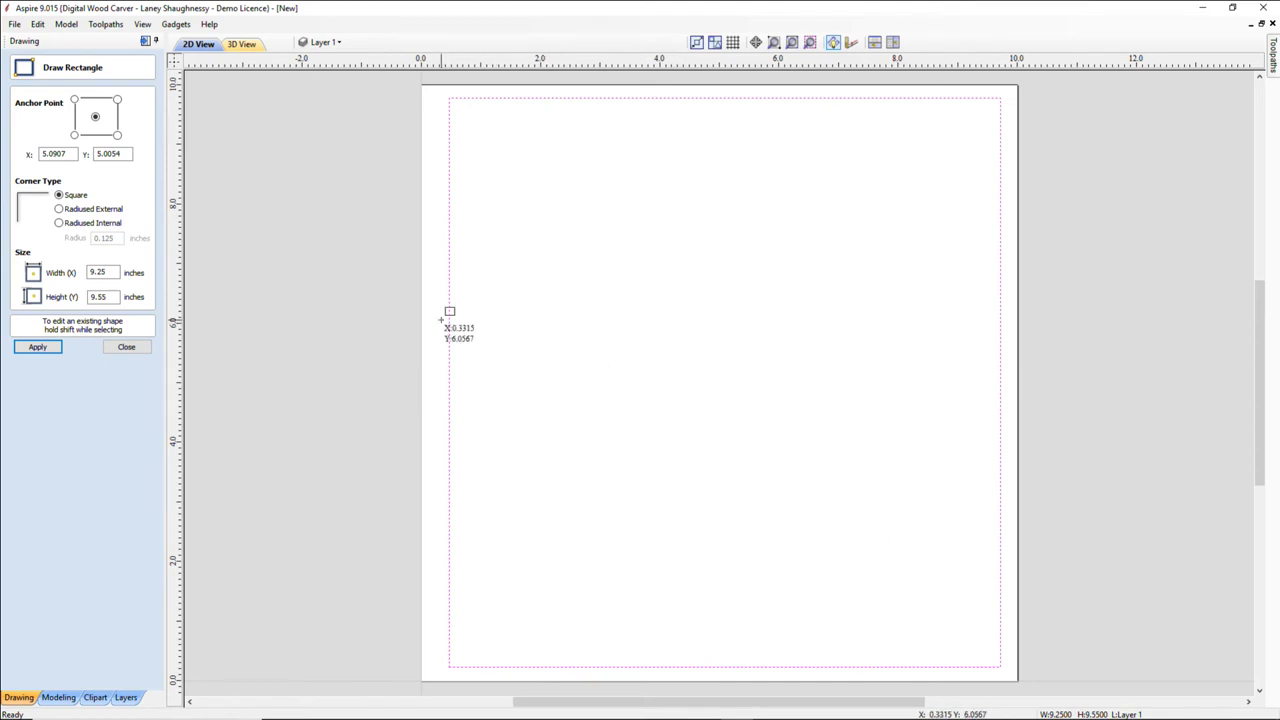
click(122, 349)
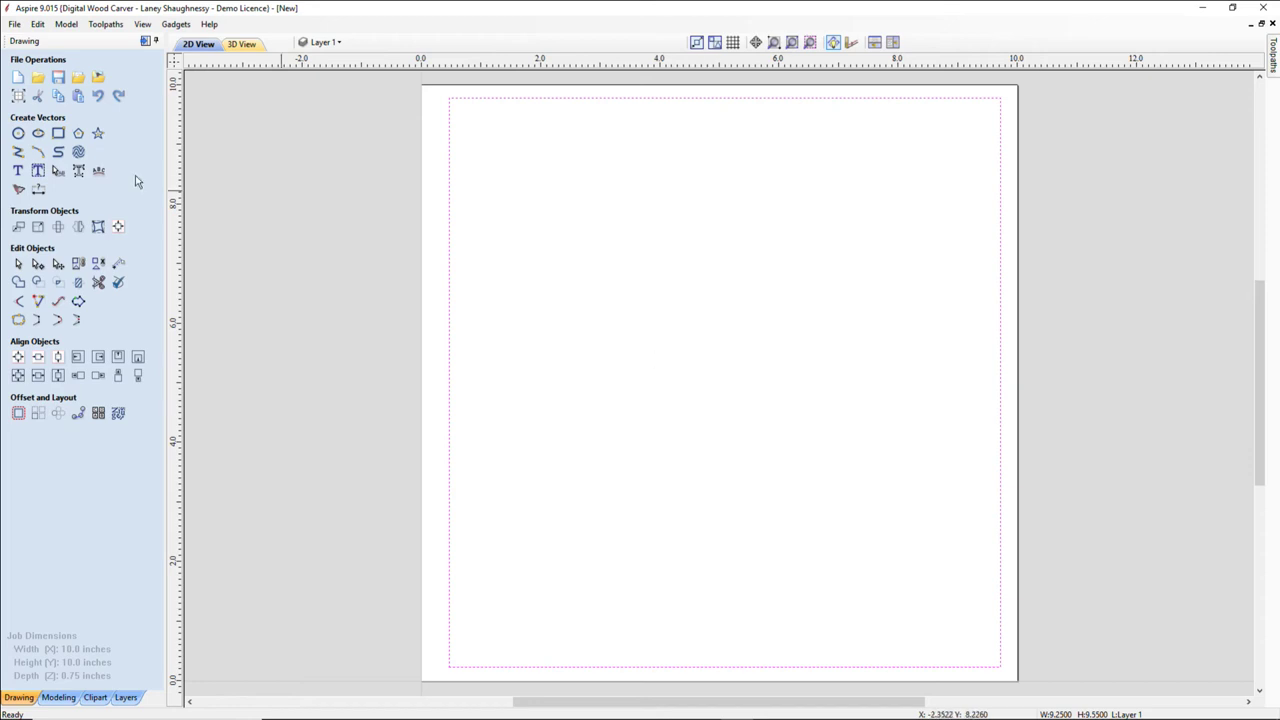
Stretch the rectangle's left side outward and rotate it back to nearly level.
click(449, 125)
drag(442, 382, 428, 382)
click(895, 494)
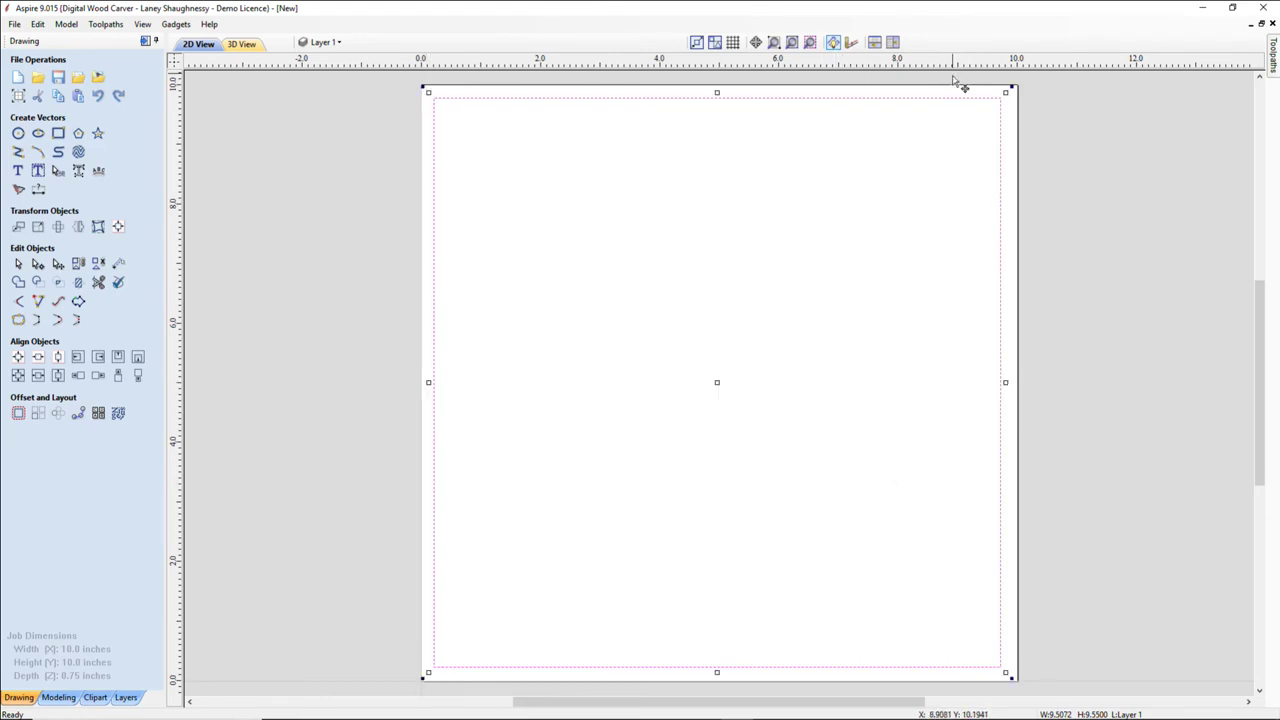
drag(1010, 88, 969, 165)
mouse_move(947, 148)
mouse_down()
mouse_move(957, 163)
mouse_move(942, 153)
mouse_up()
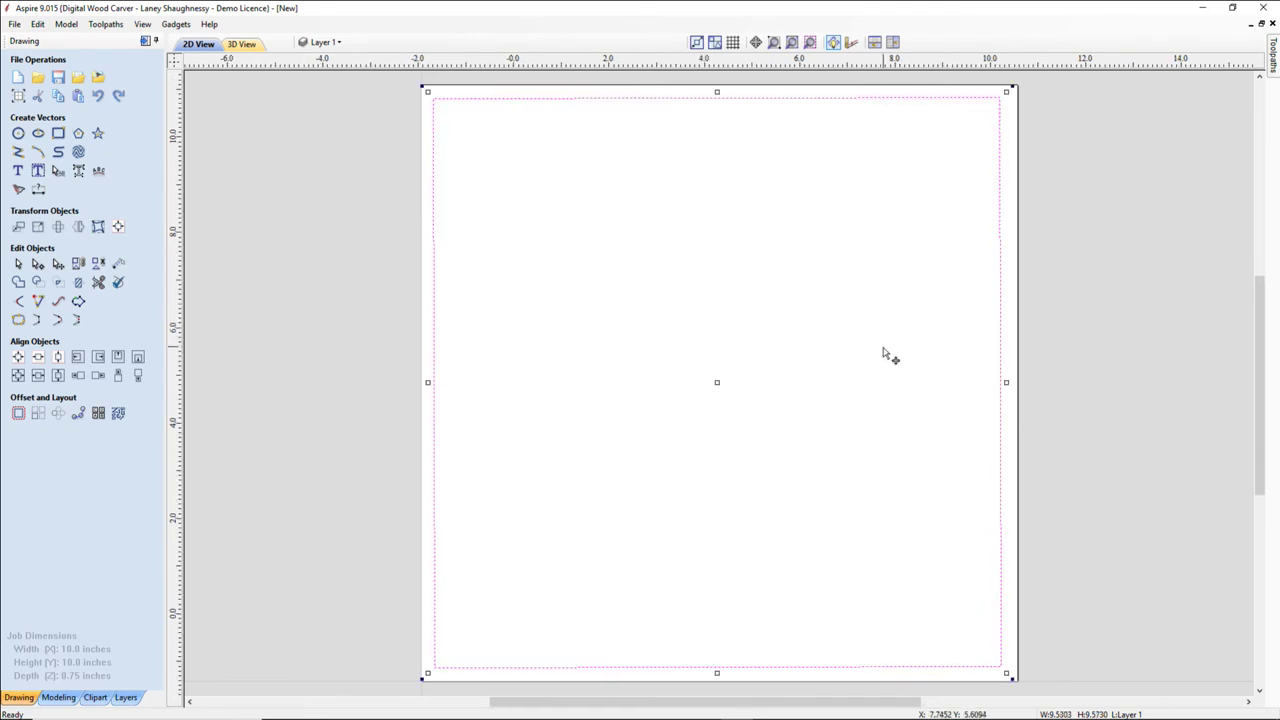
scroll(886, 354, down, 1)
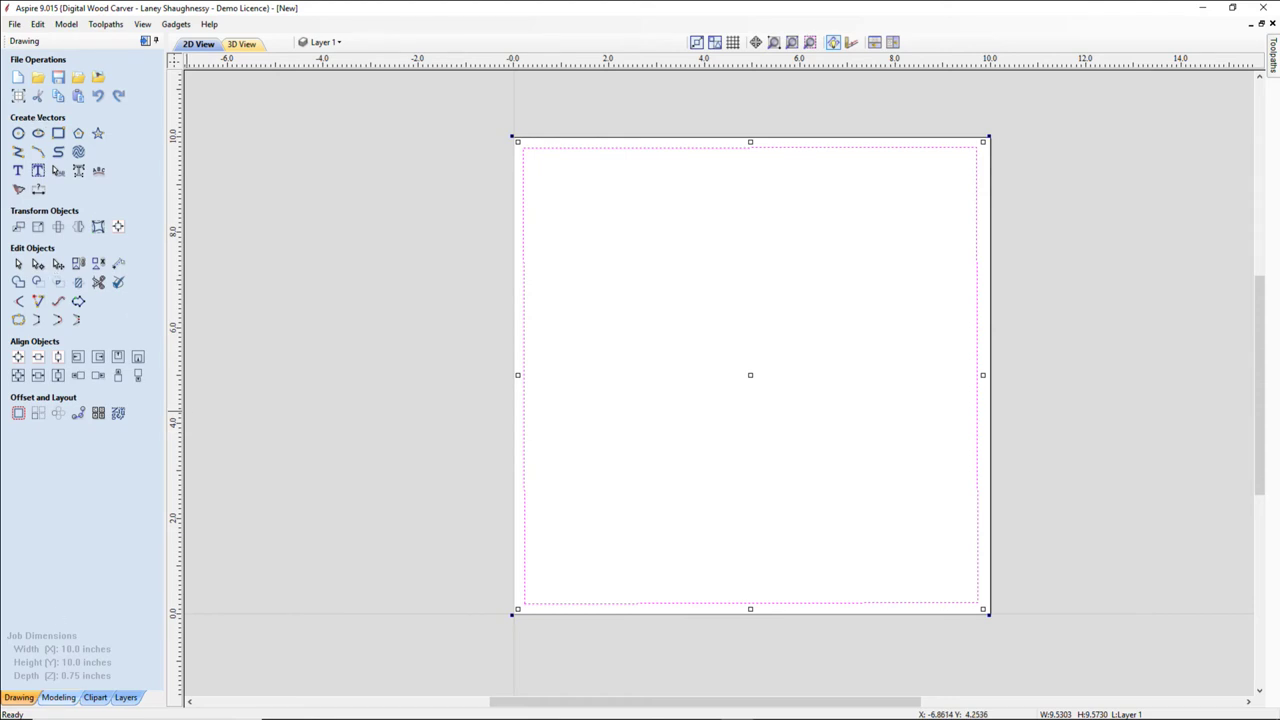
Draw a 5.2-inch circle and a smaller circle inside it.
click(18, 133)
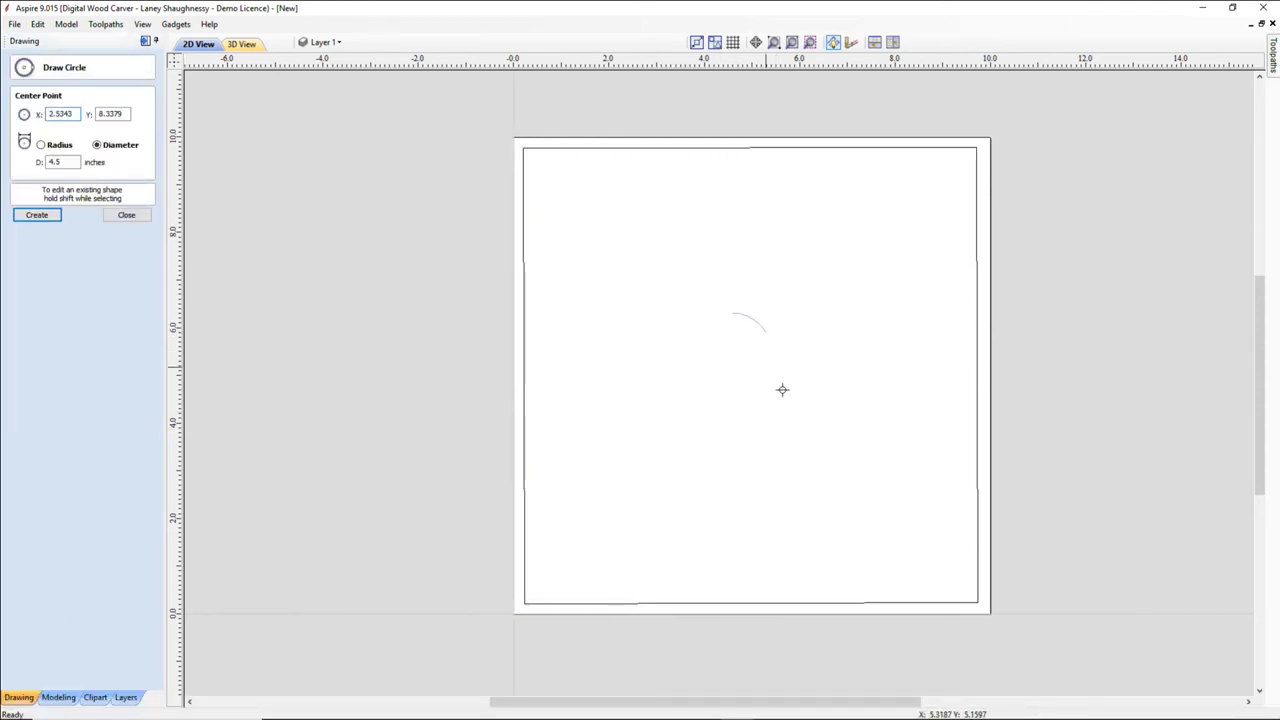
drag(732, 350, 826, 434)
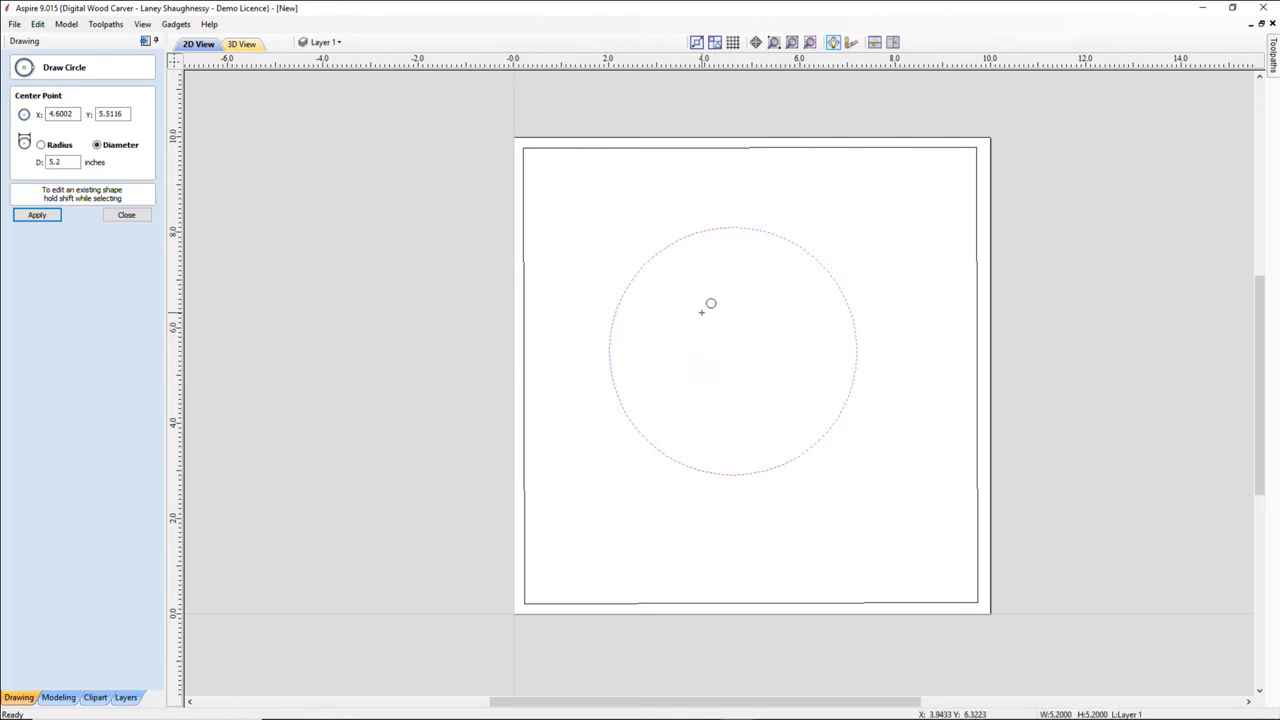
drag(701, 312, 738, 358)
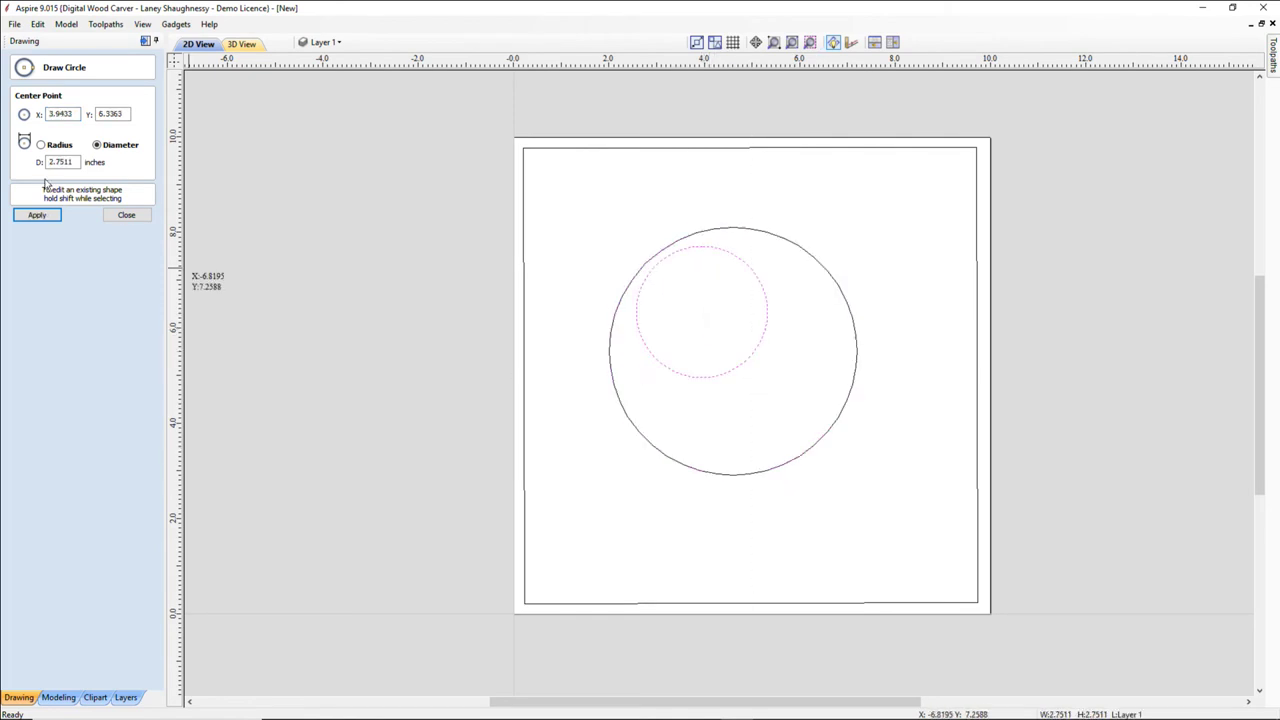
click(127, 215)
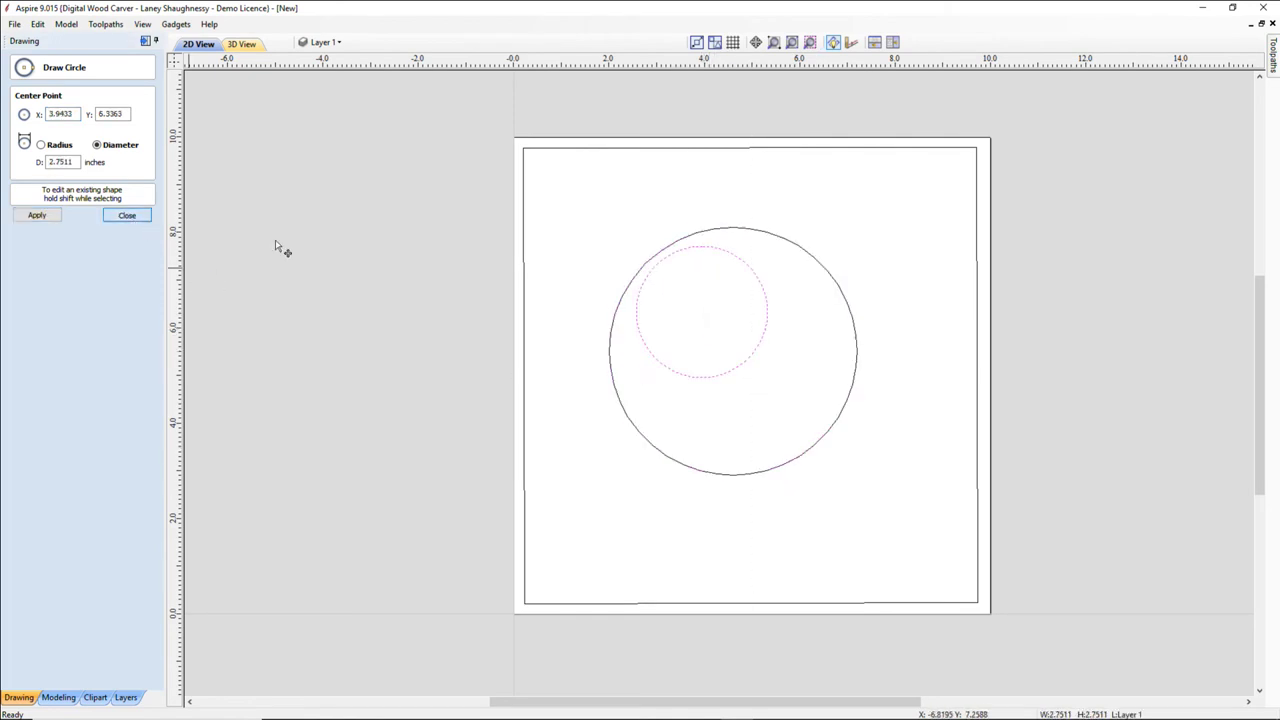
Centre the small circle on the 5.2-inch circle using Alignment Tools.
click(729, 371)
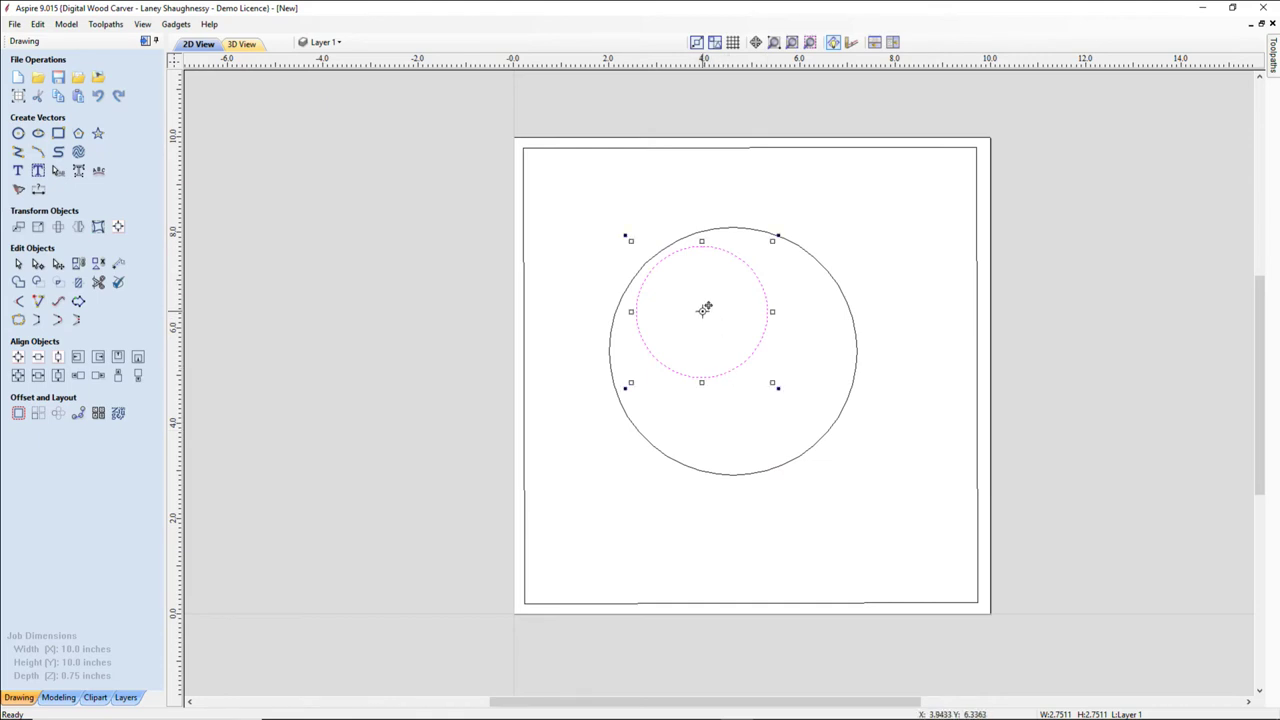
click(118, 226)
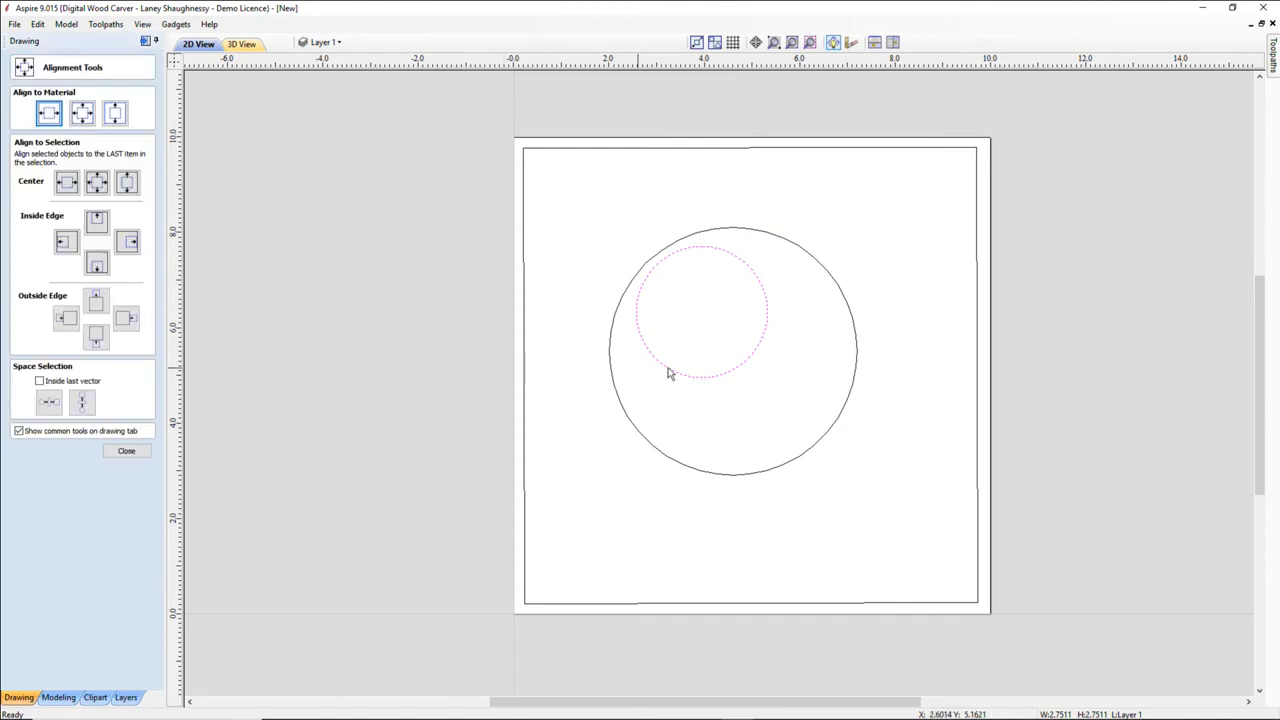
shift+click(606, 361)
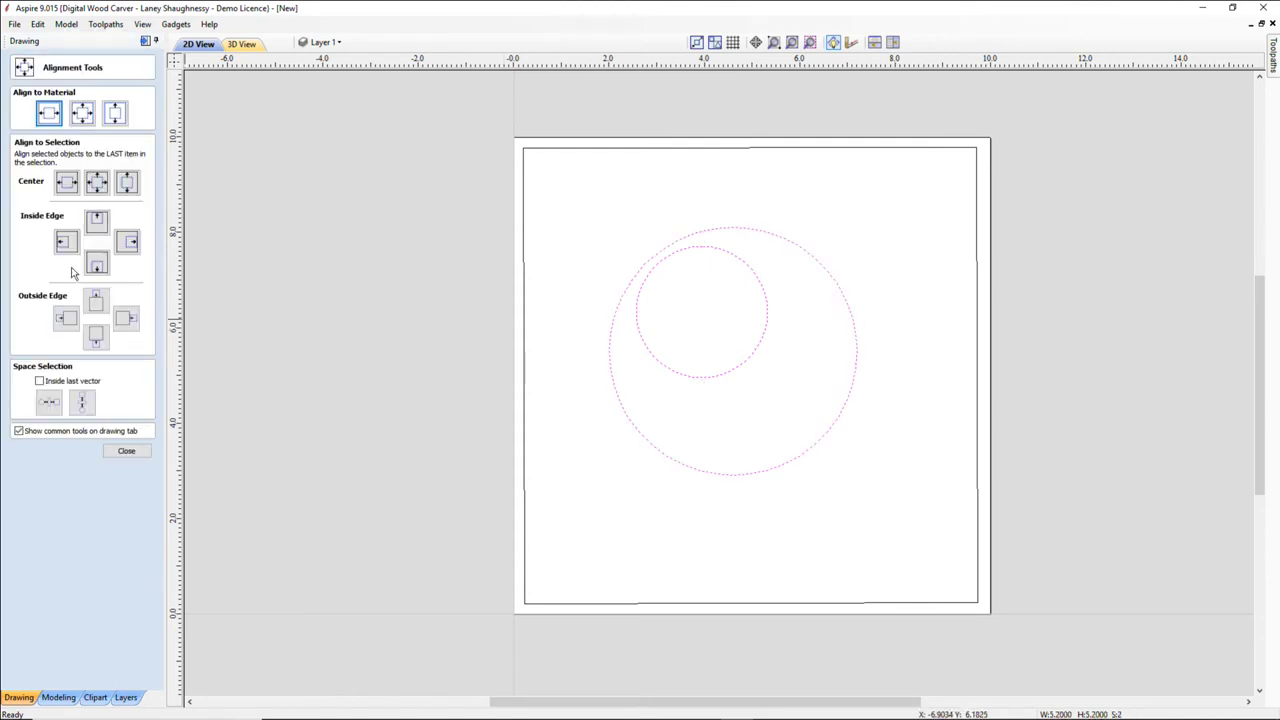
click(96, 181)
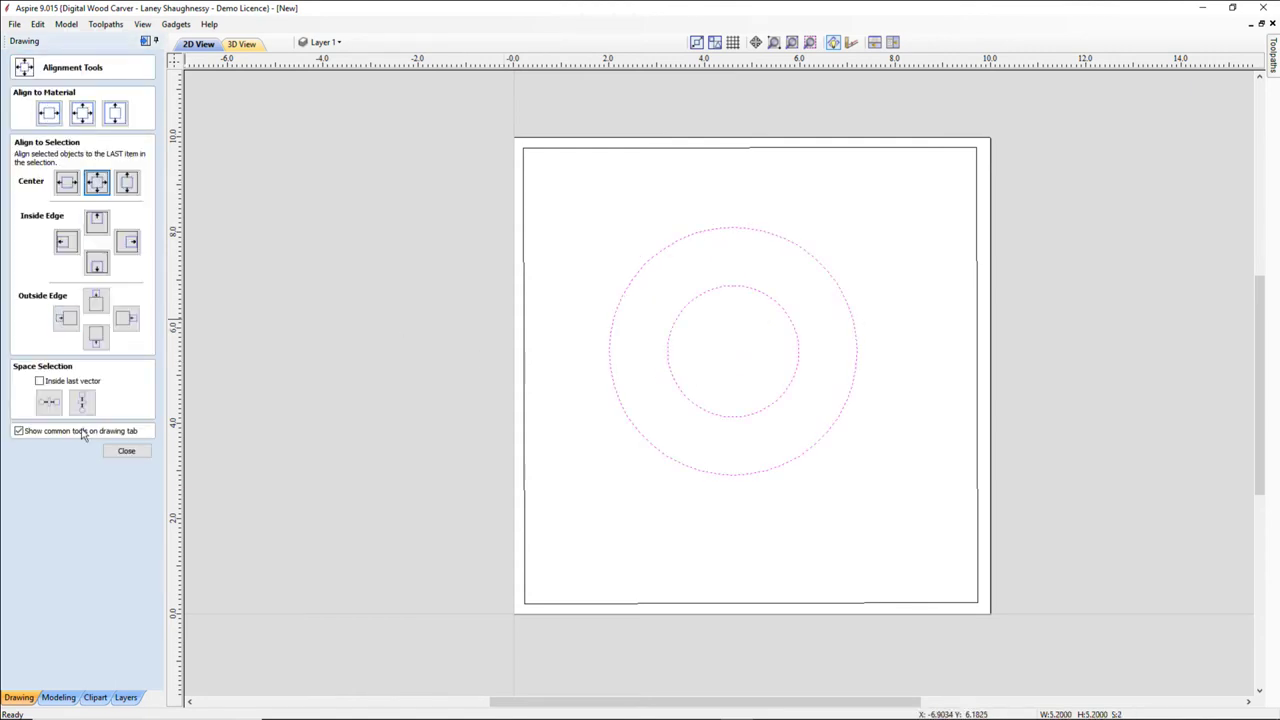
click(126, 451)
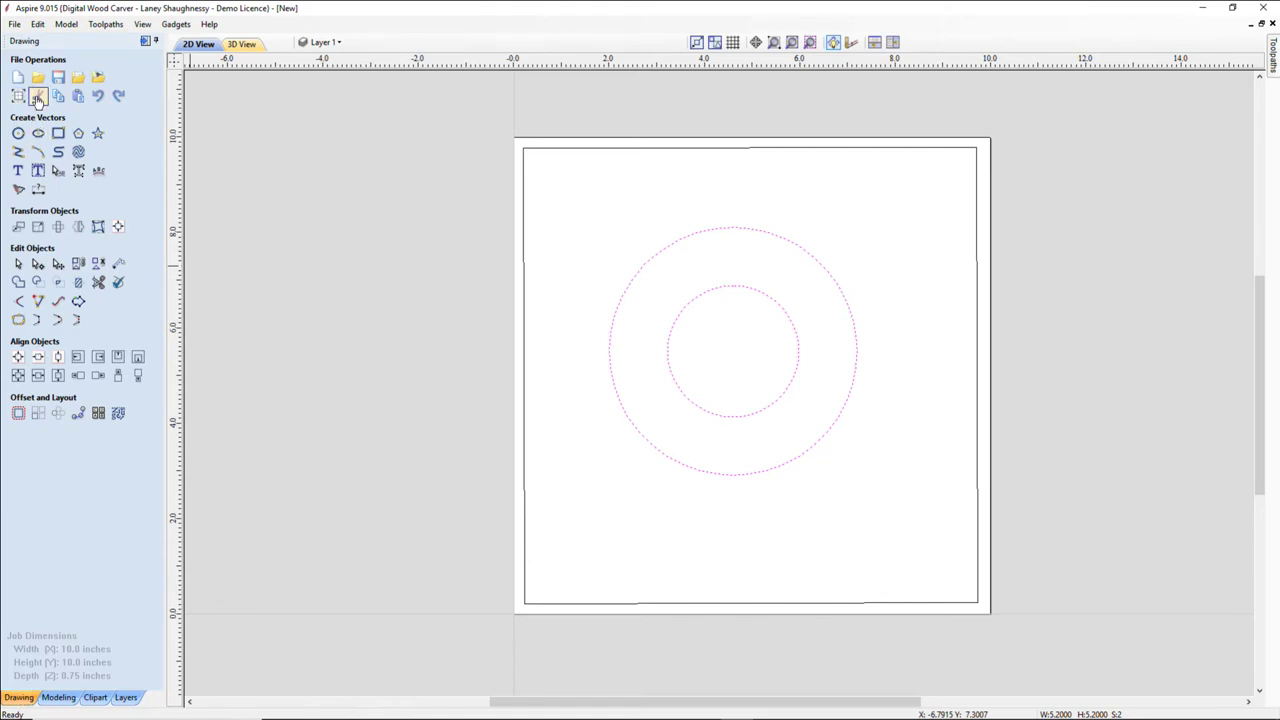
Build a rounded-profile ring shape with No Limit final height and begin a second component.
click(58, 697)
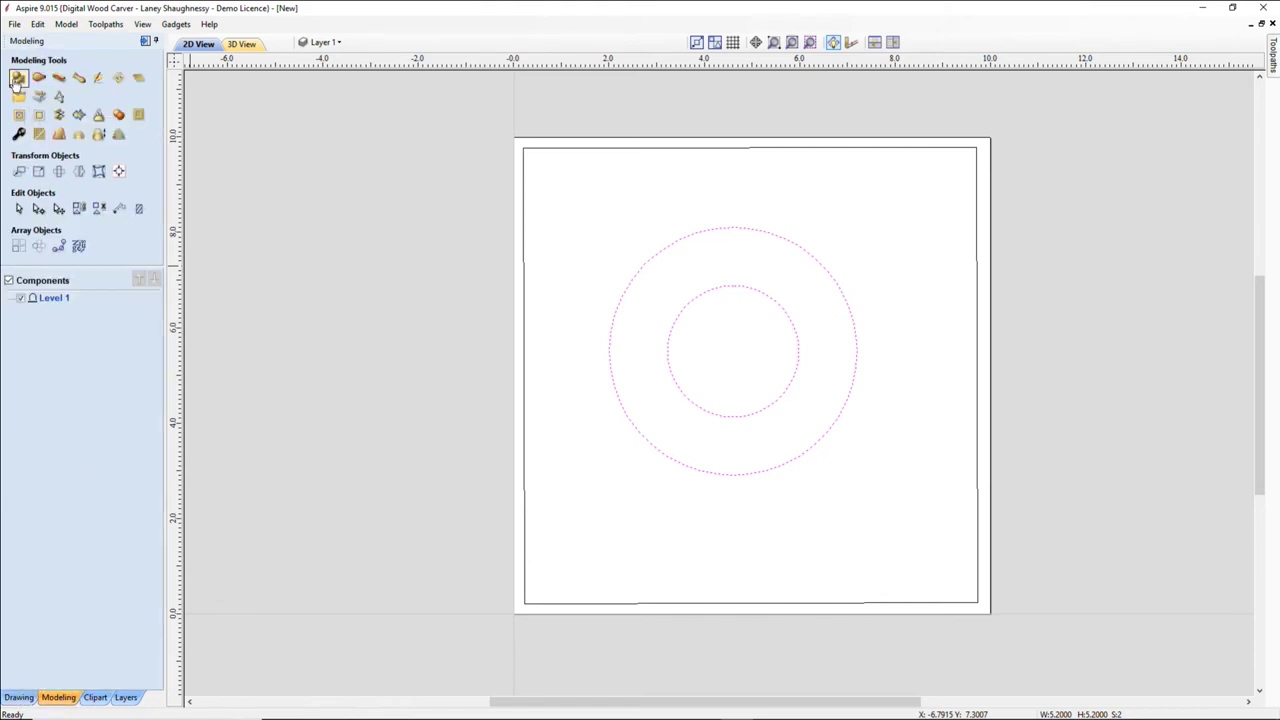
click(17, 79)
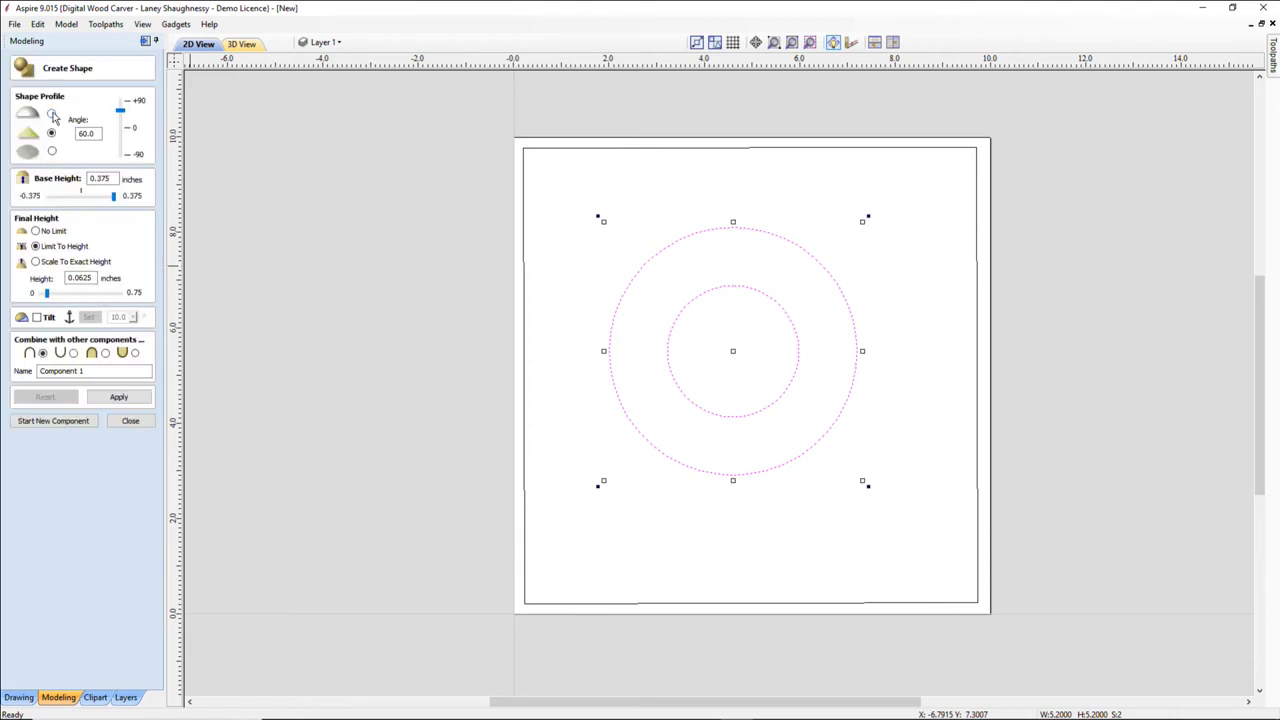
click(52, 114)
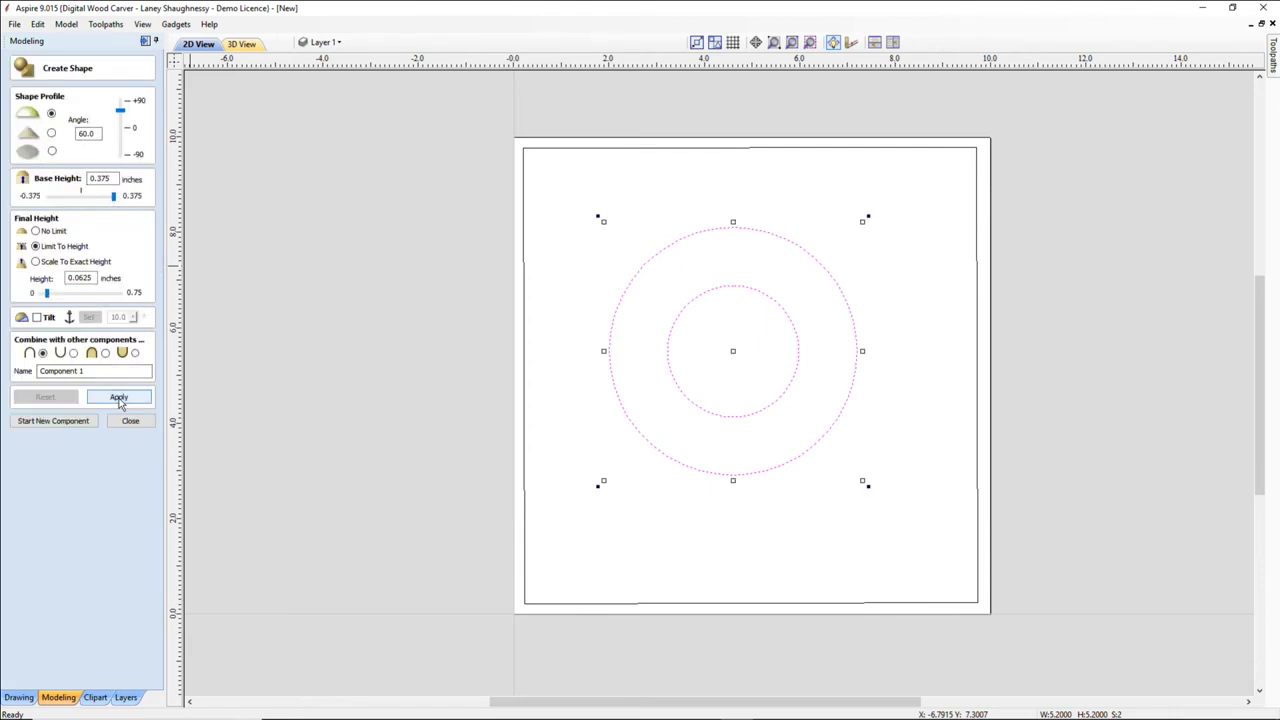
click(120, 402)
click(36, 231)
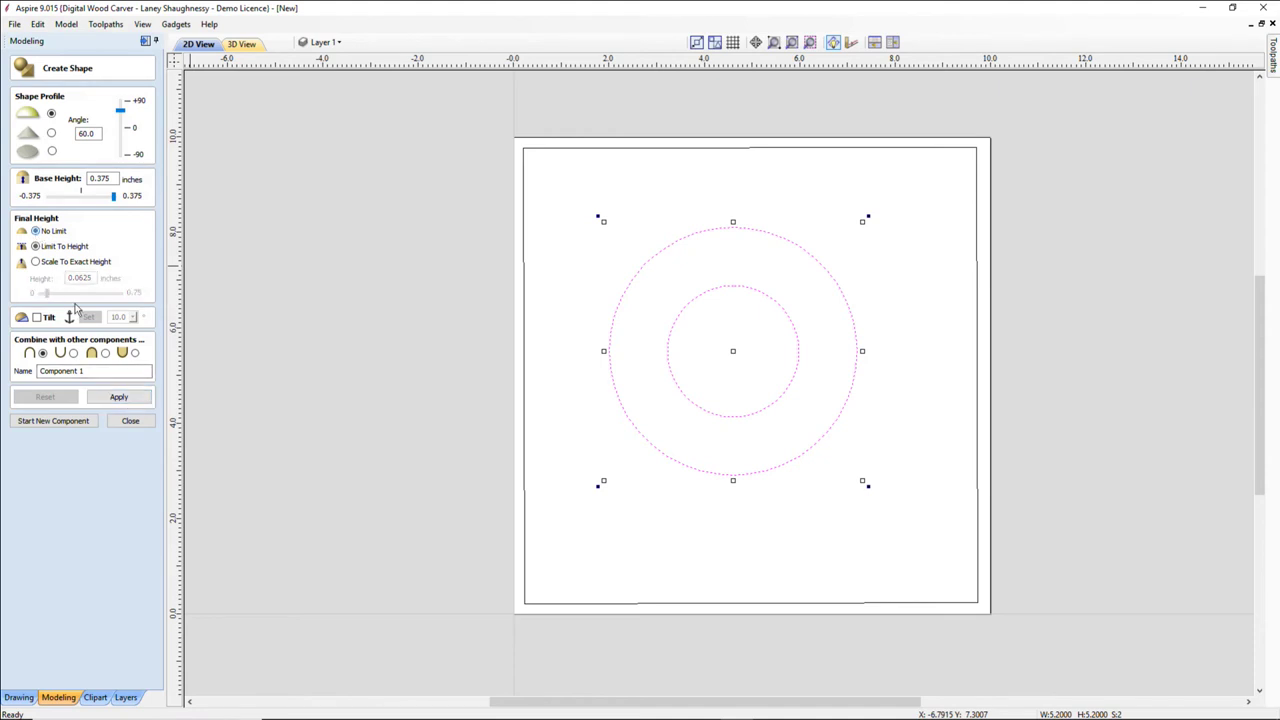
click(120, 398)
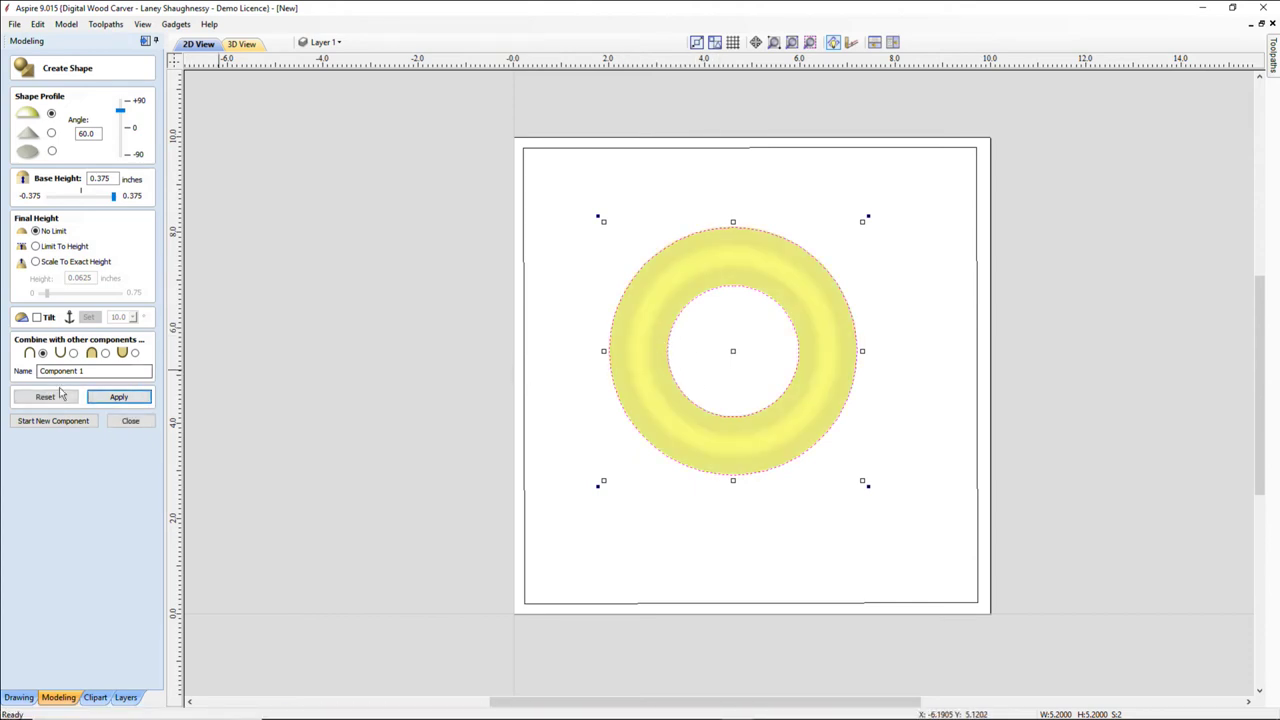
click(53, 420)
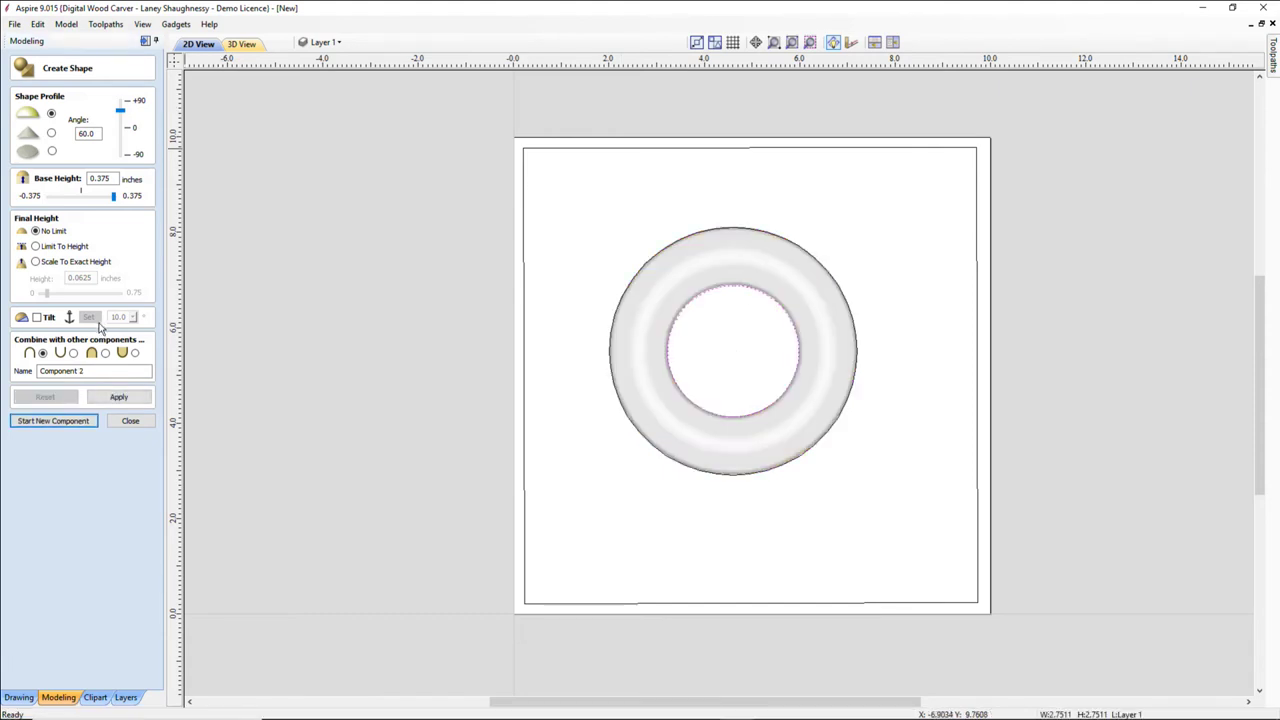
Apply a flat-profile shape with a 0.25-inch base height to the inner circle.
click(52, 152)
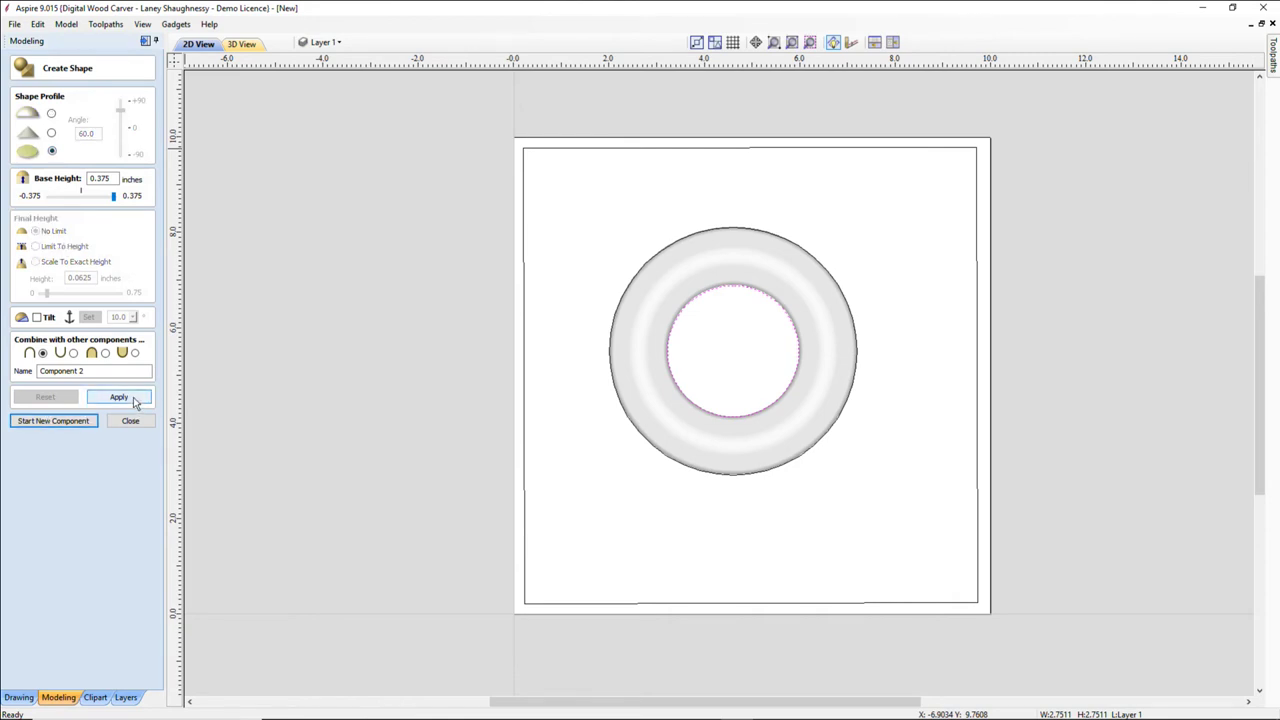
drag(118, 178, 87, 177)
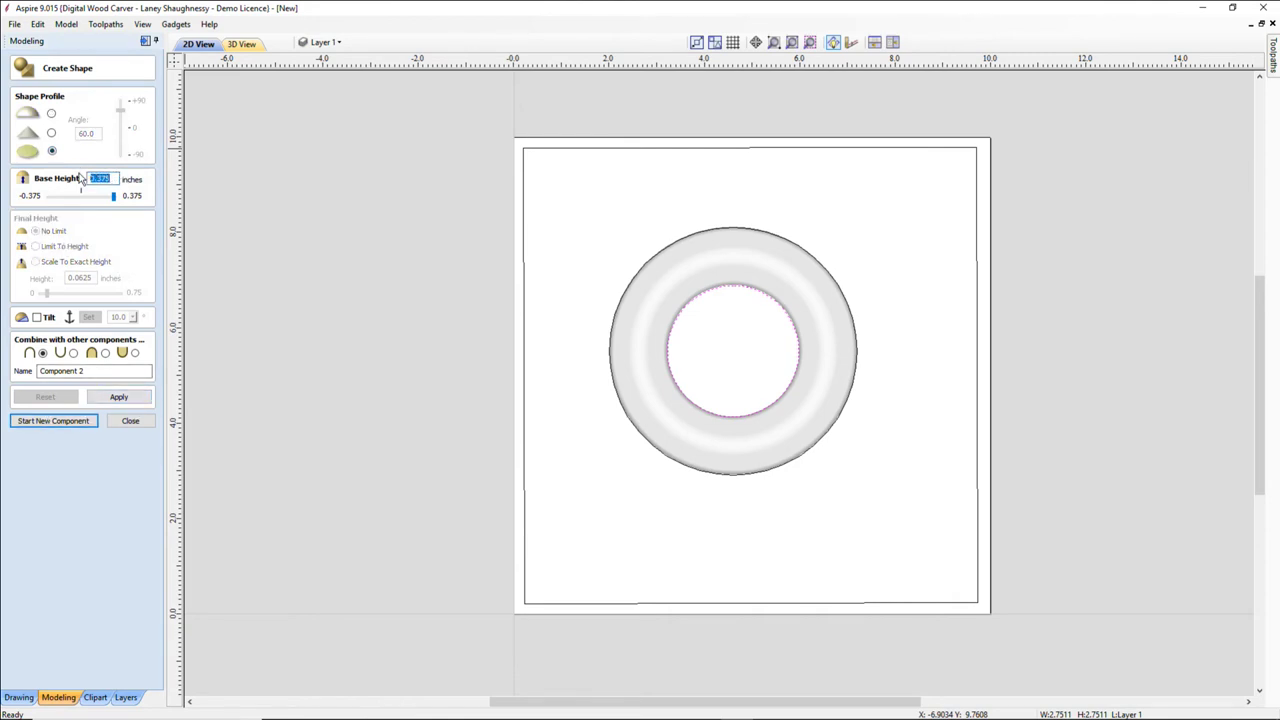
text(0.25)
scroll(691, 310, up, 5)
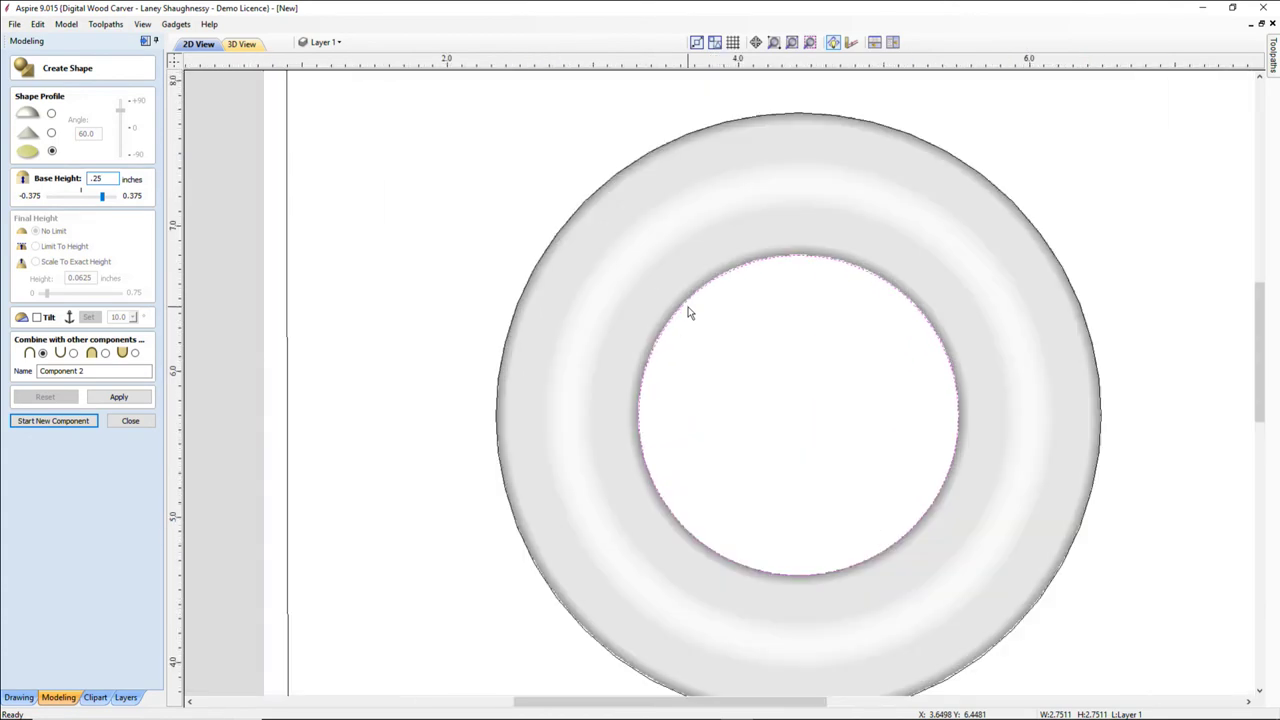
scroll(688, 312, up, 6)
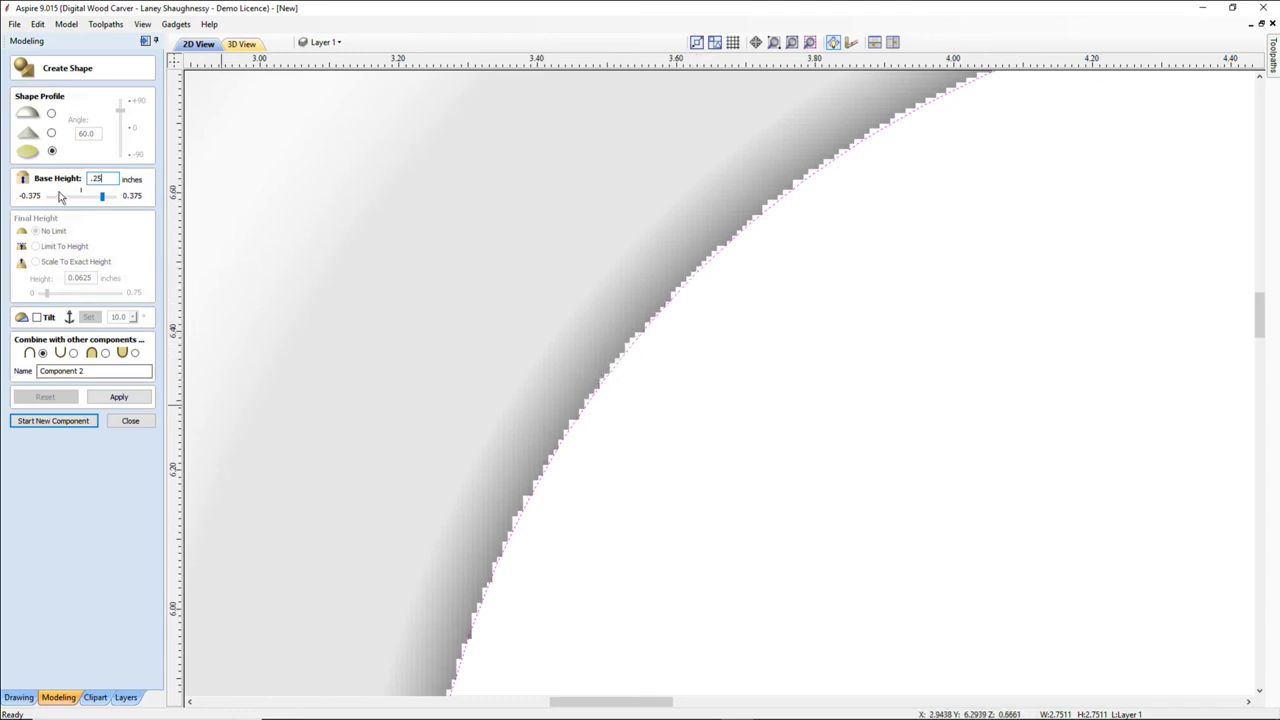
click(139, 400)
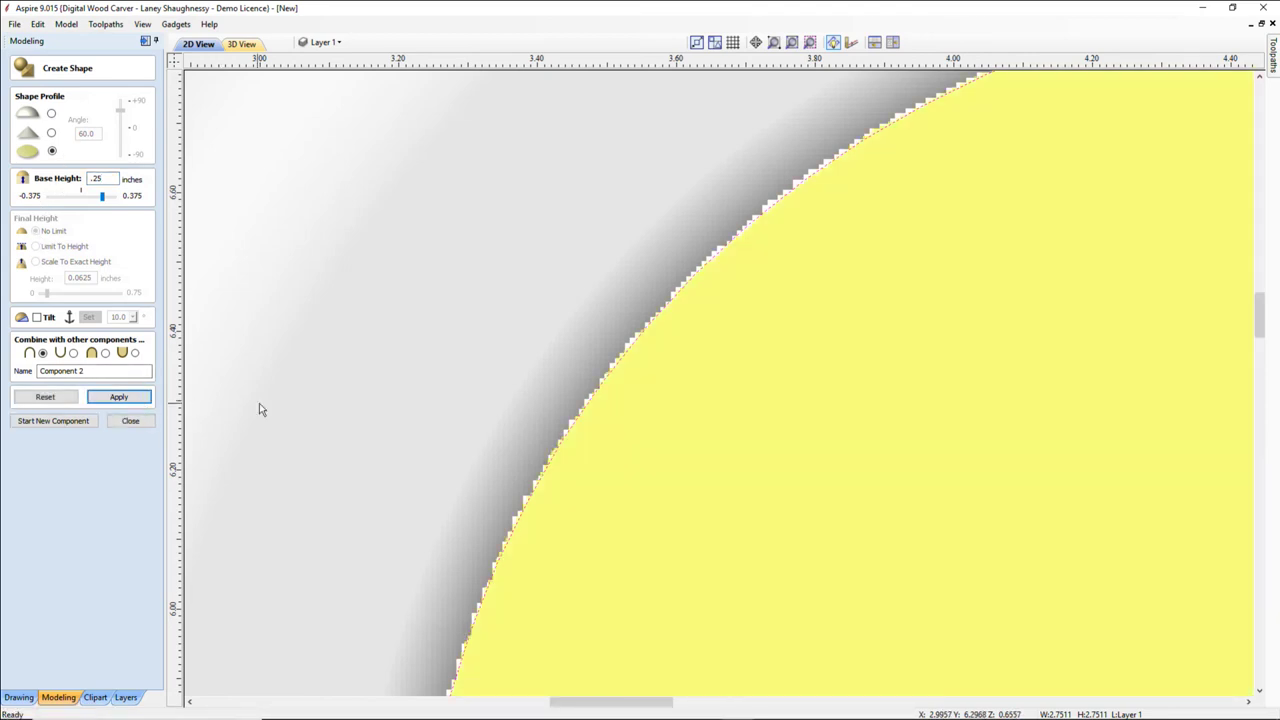
scroll(519, 447, down, 1)
scroll(508, 440, down, 4)
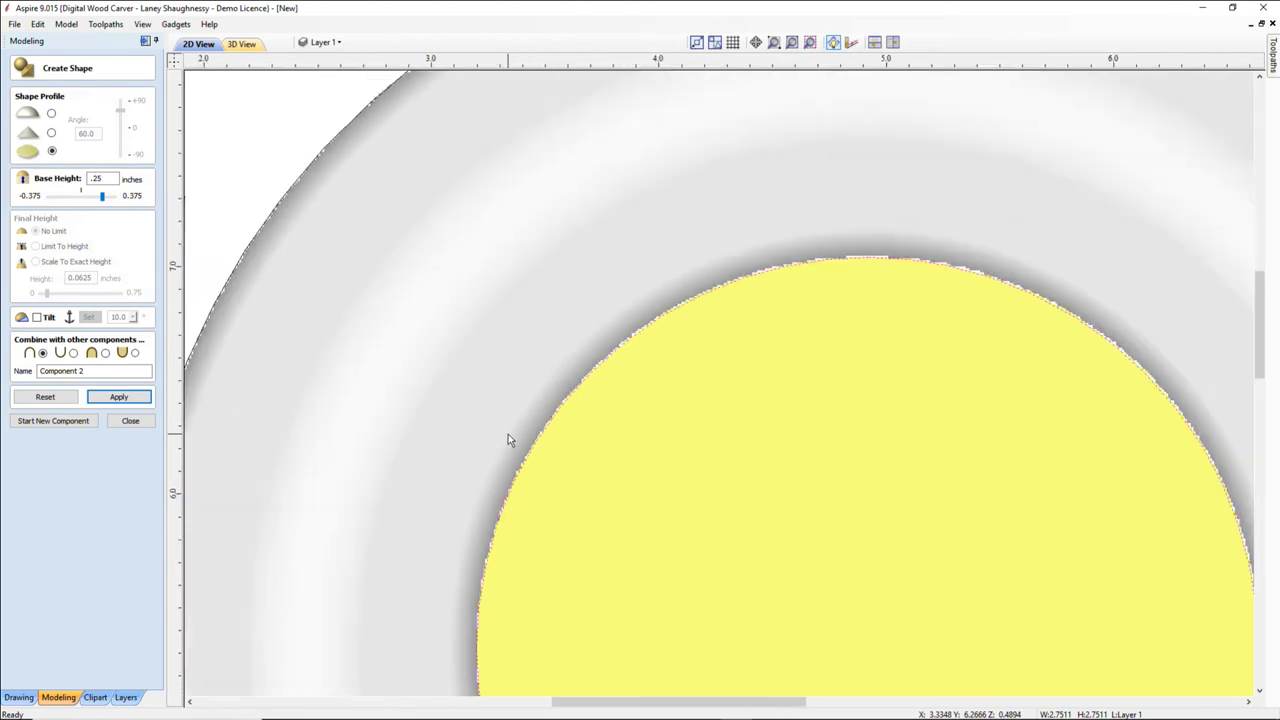
Inspect the ring in 3D and switch the flat component to the fourth combine mode.
click(241, 44)
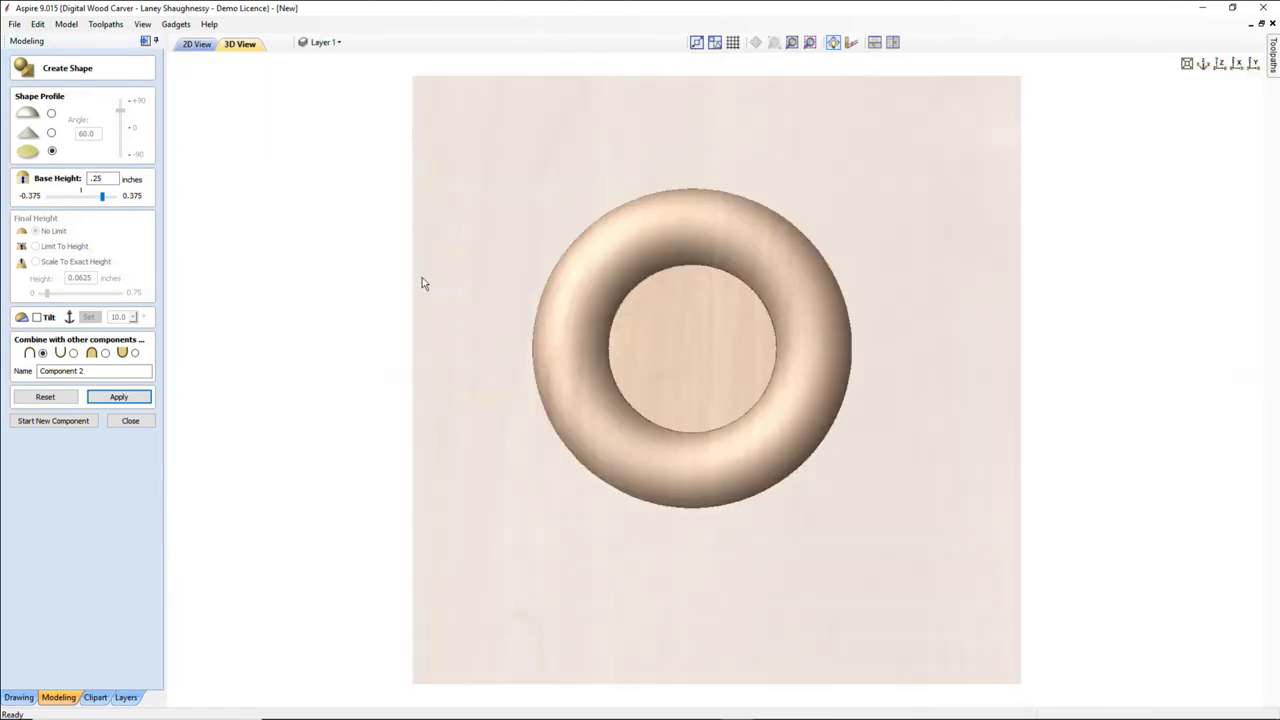
drag(689, 488, 744, 331)
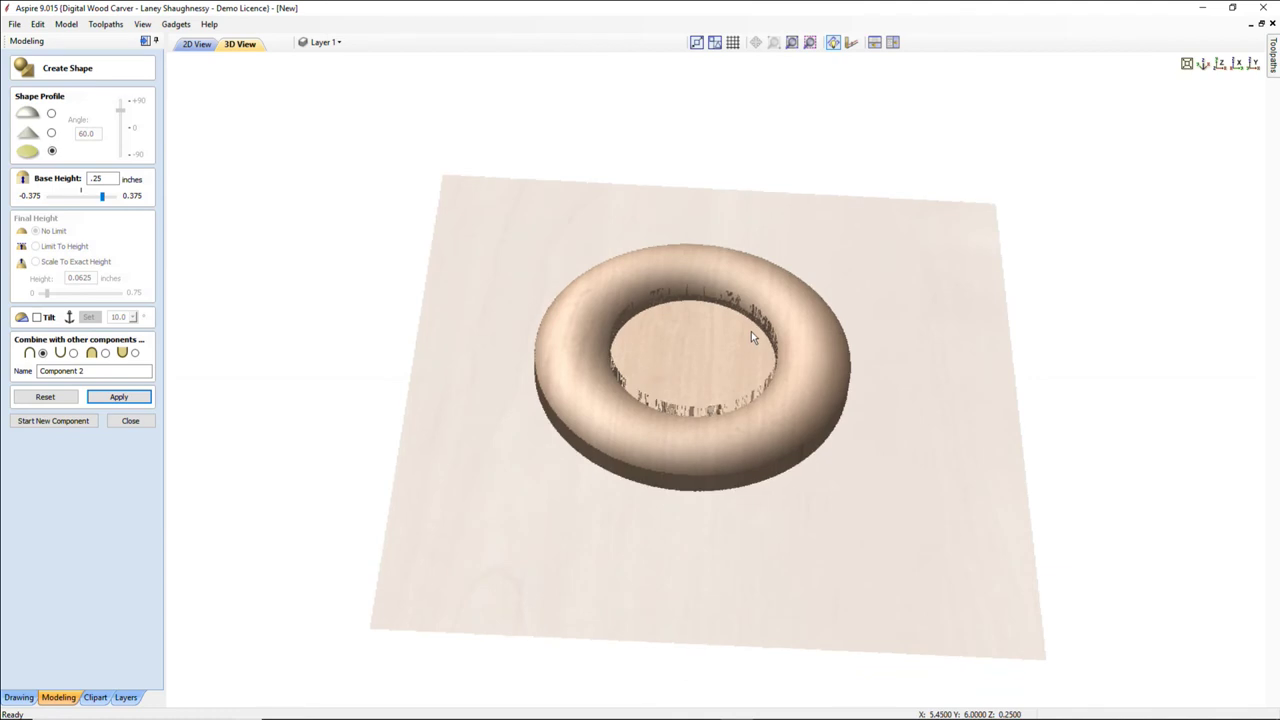
scroll(751, 331, up, 2)
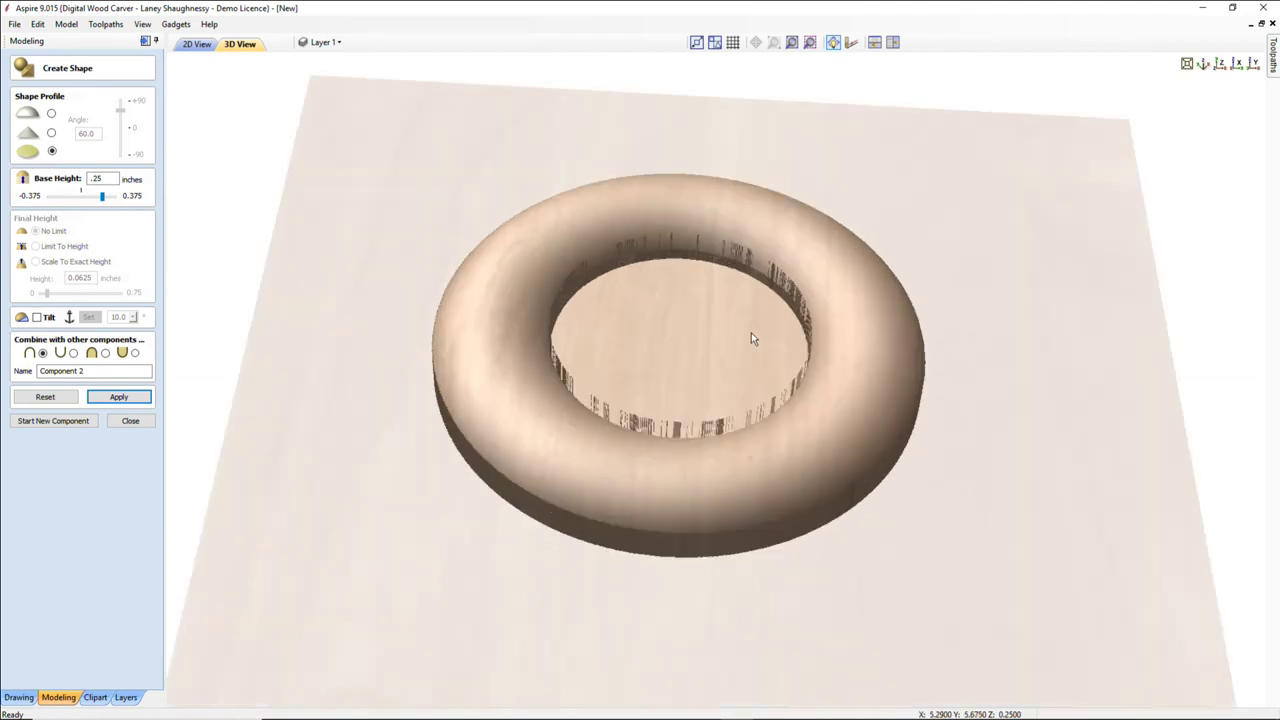
scroll(751, 332, up, 2)
scroll(744, 352, up, 1)
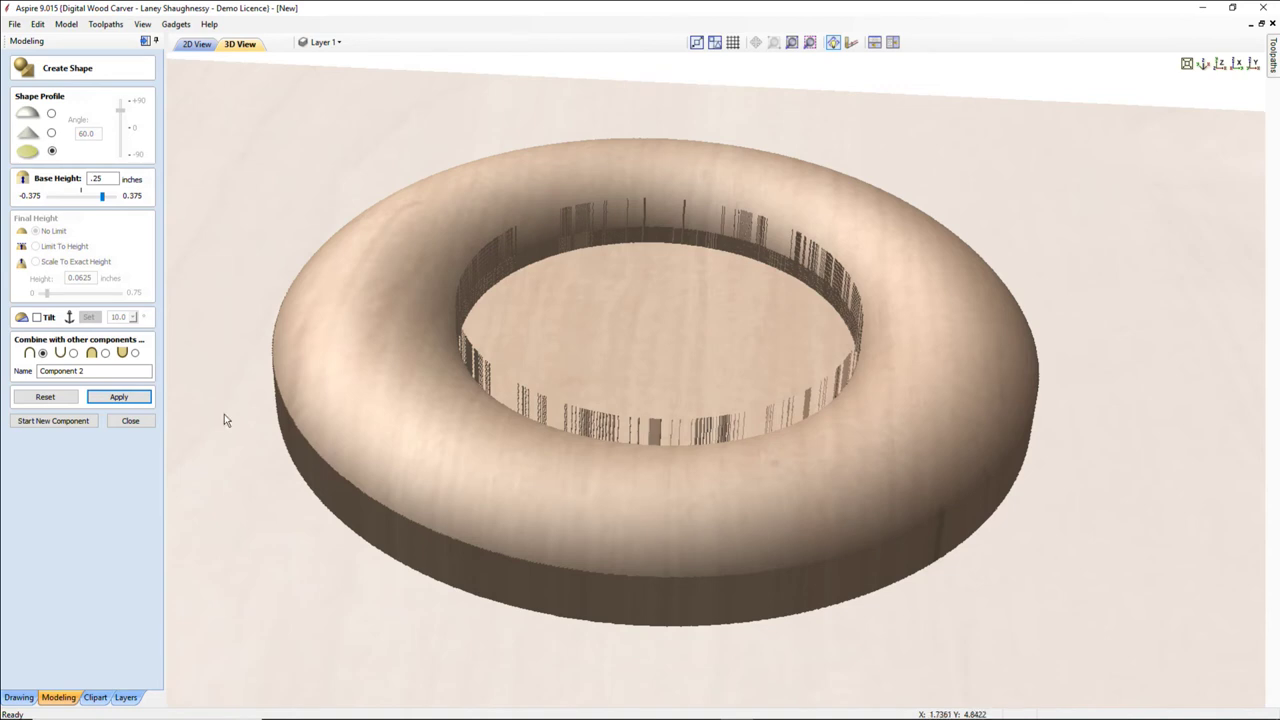
click(105, 354)
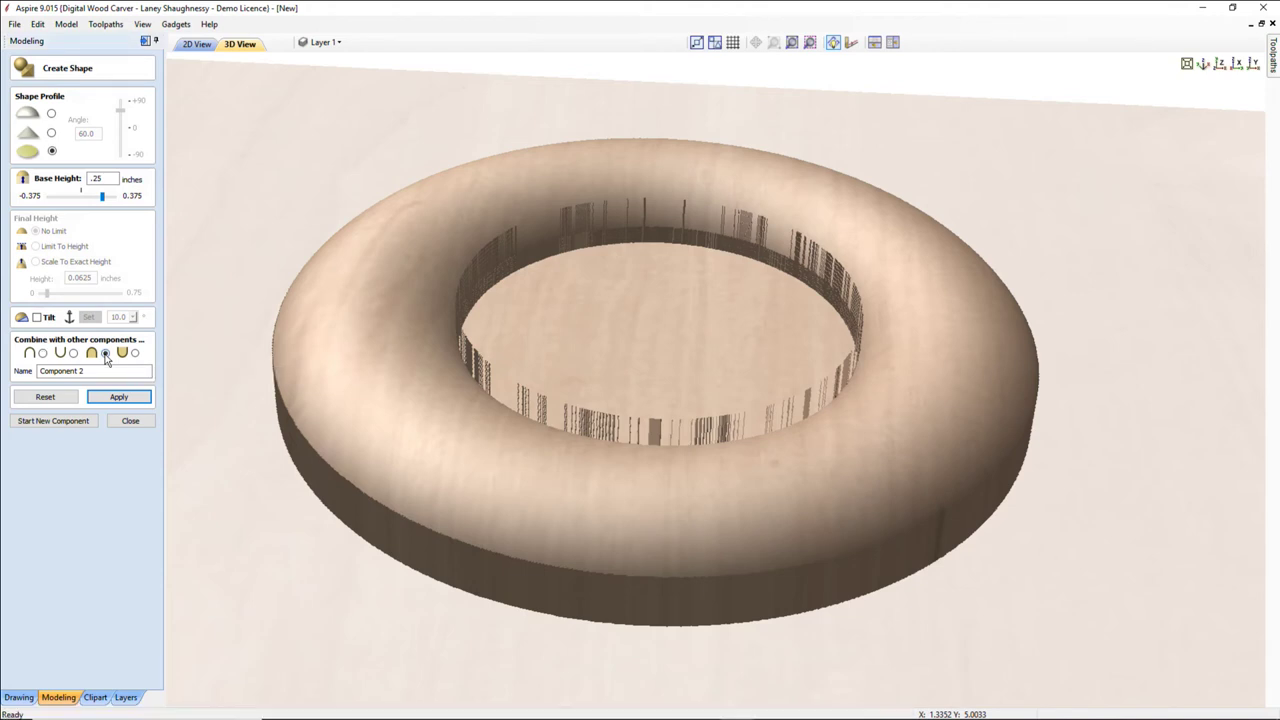
click(110, 402)
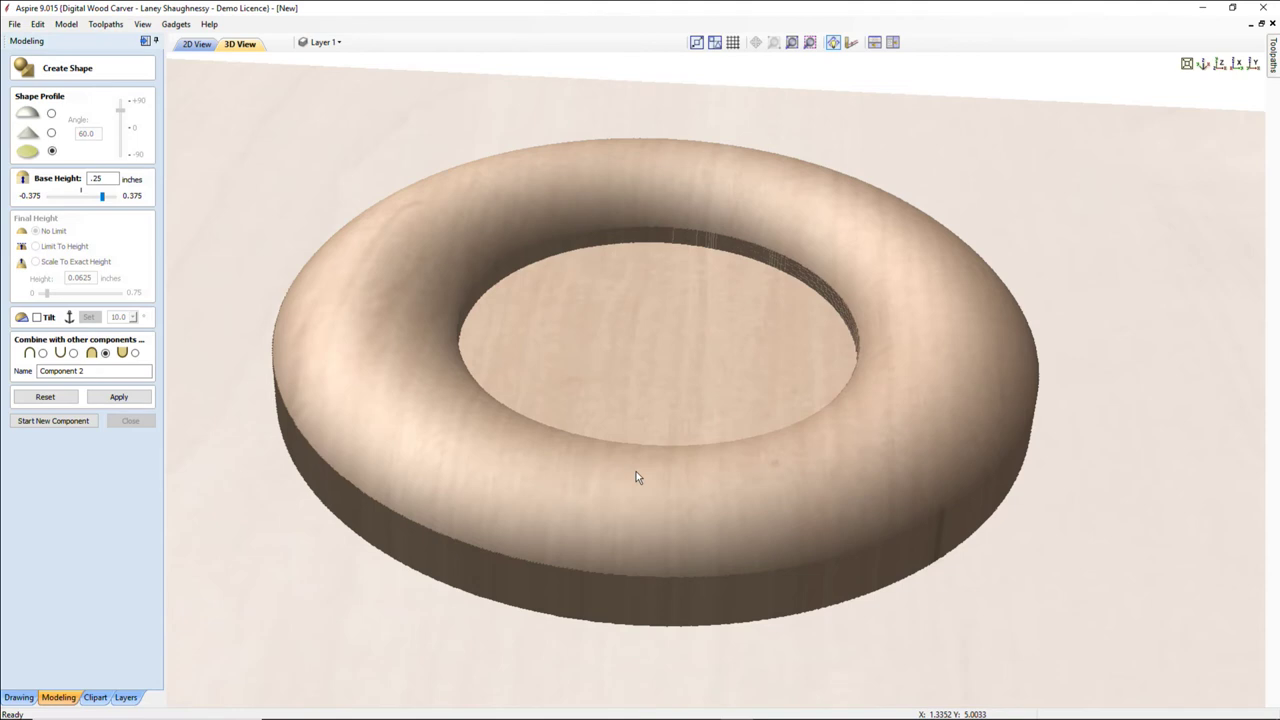
key(1)
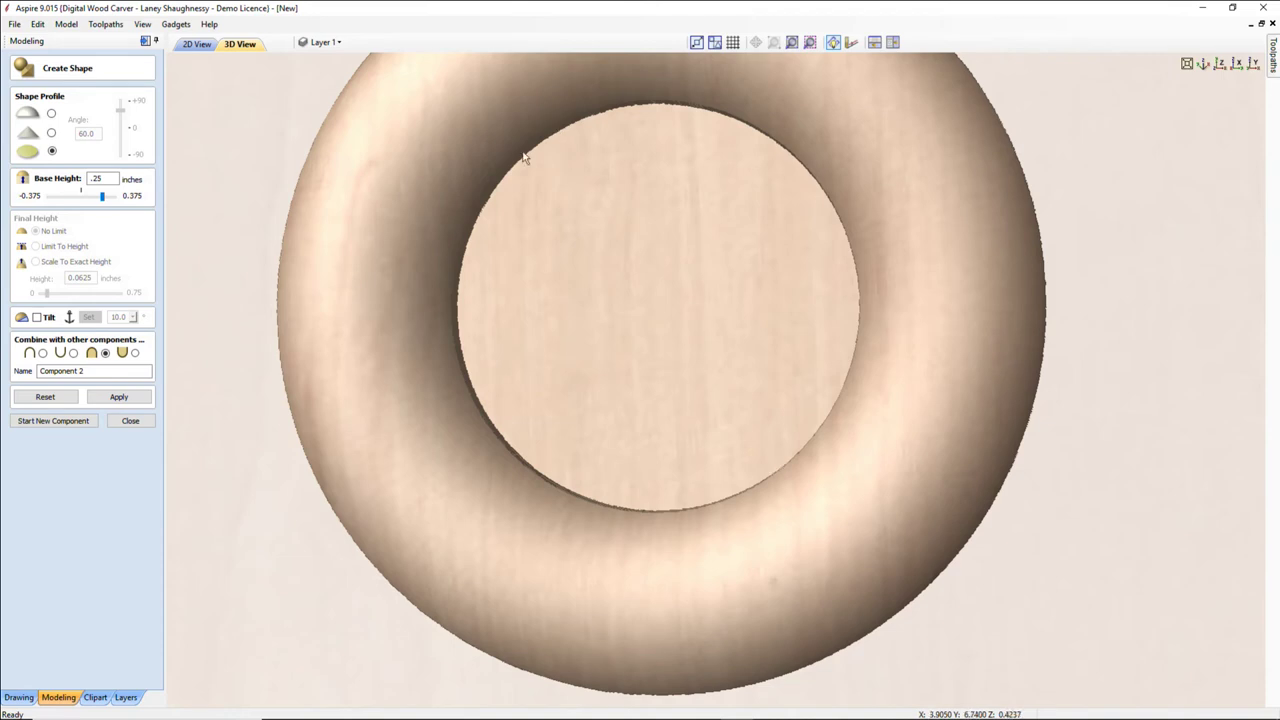
Return to 2D view, reset the second component's shape, and pick out the inner circle.
click(182, 47)
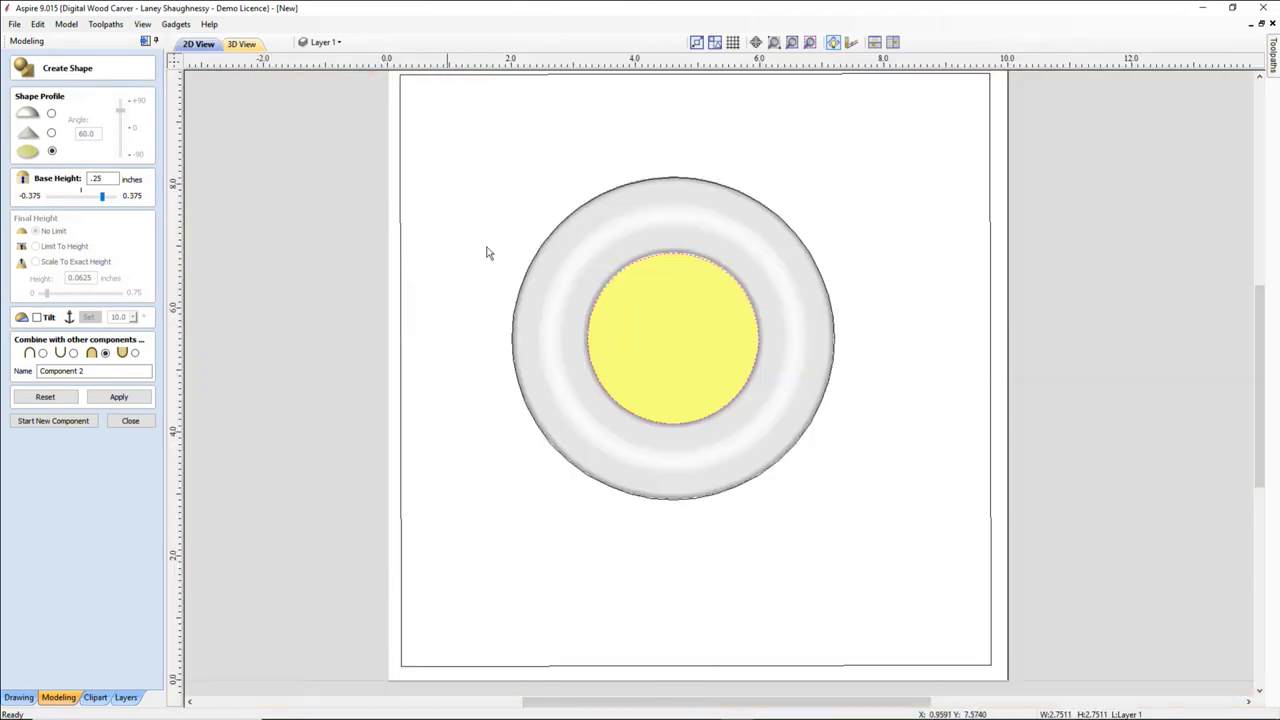
scroll(646, 289, up, 3)
scroll(643, 284, up, 1)
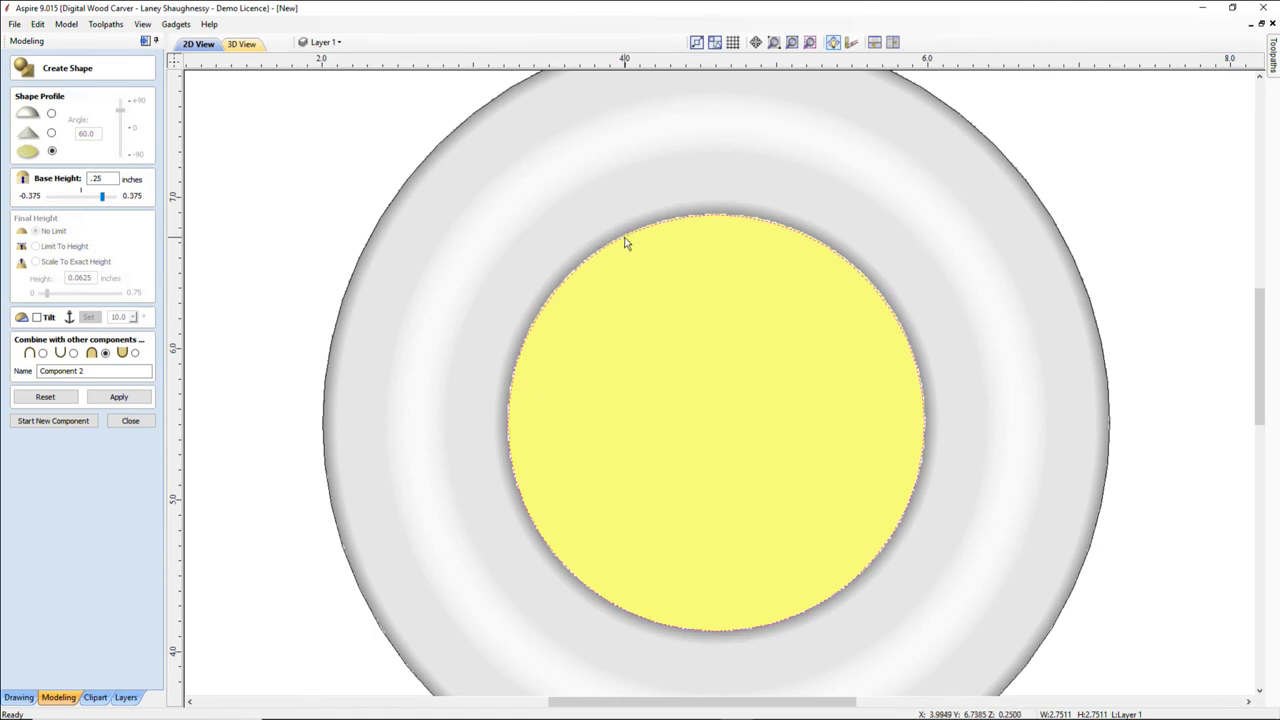
click(47, 397)
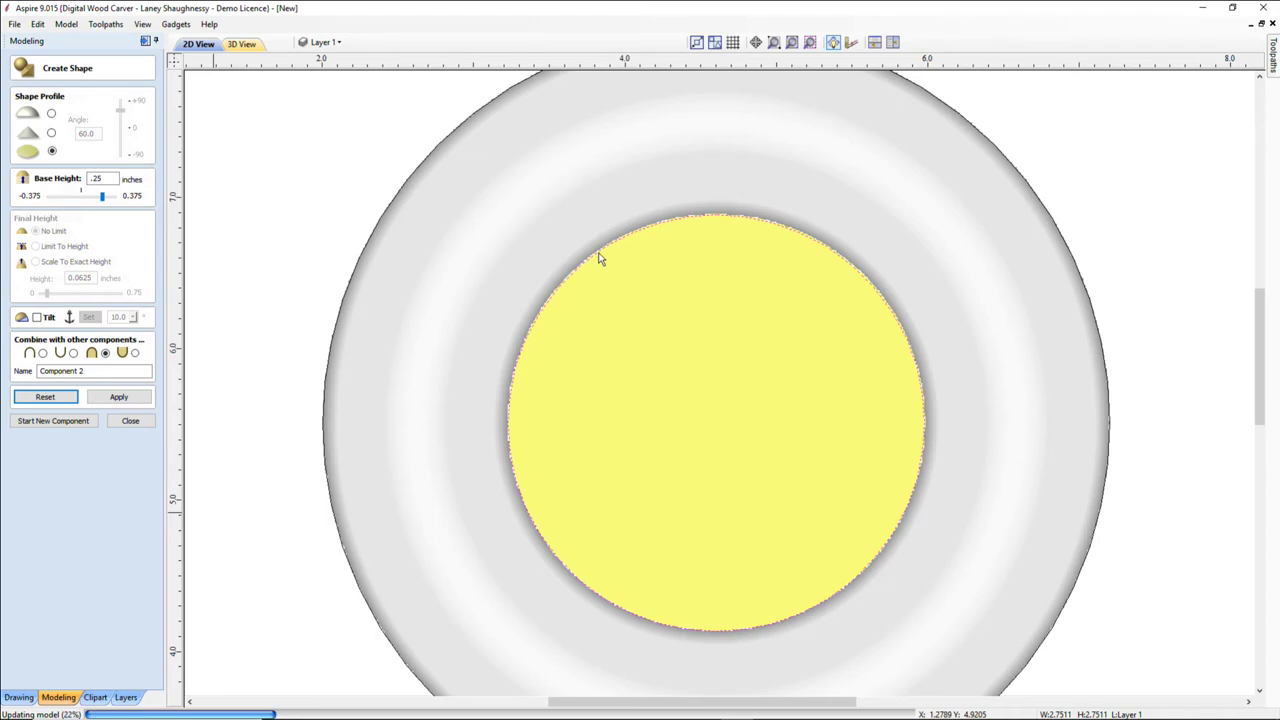
click(600, 254)
click(597, 254)
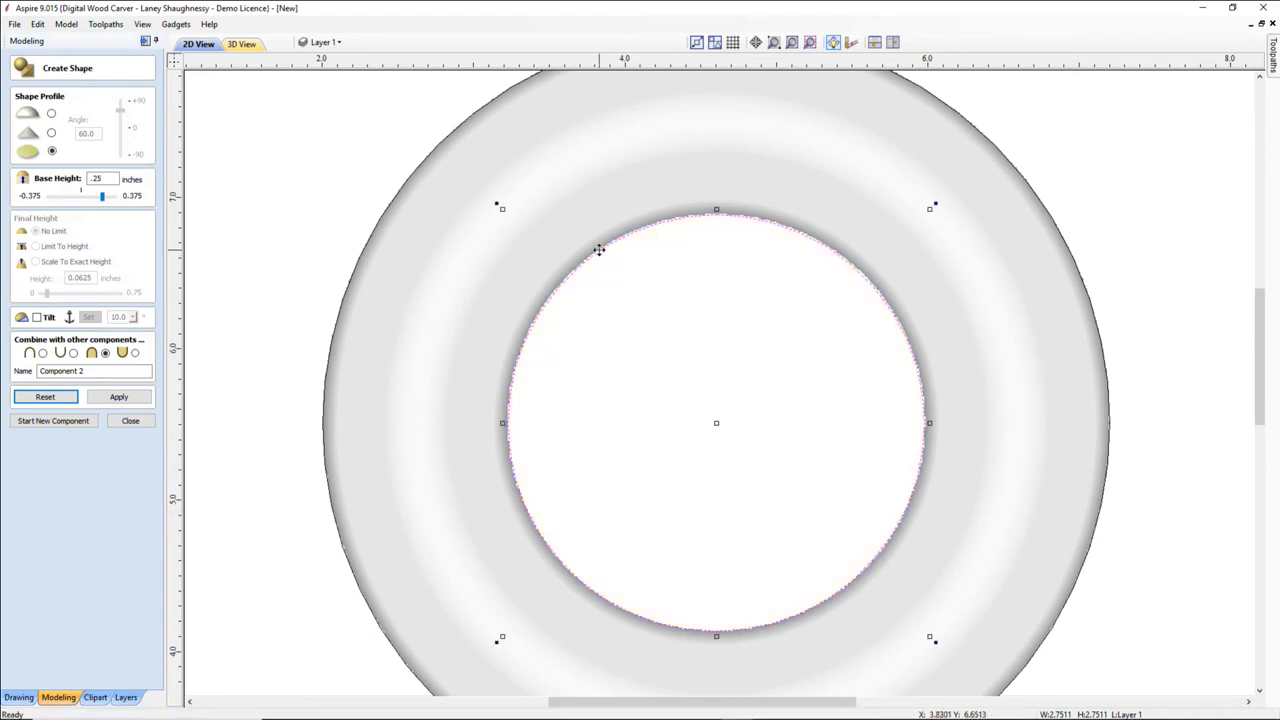
click(606, 274)
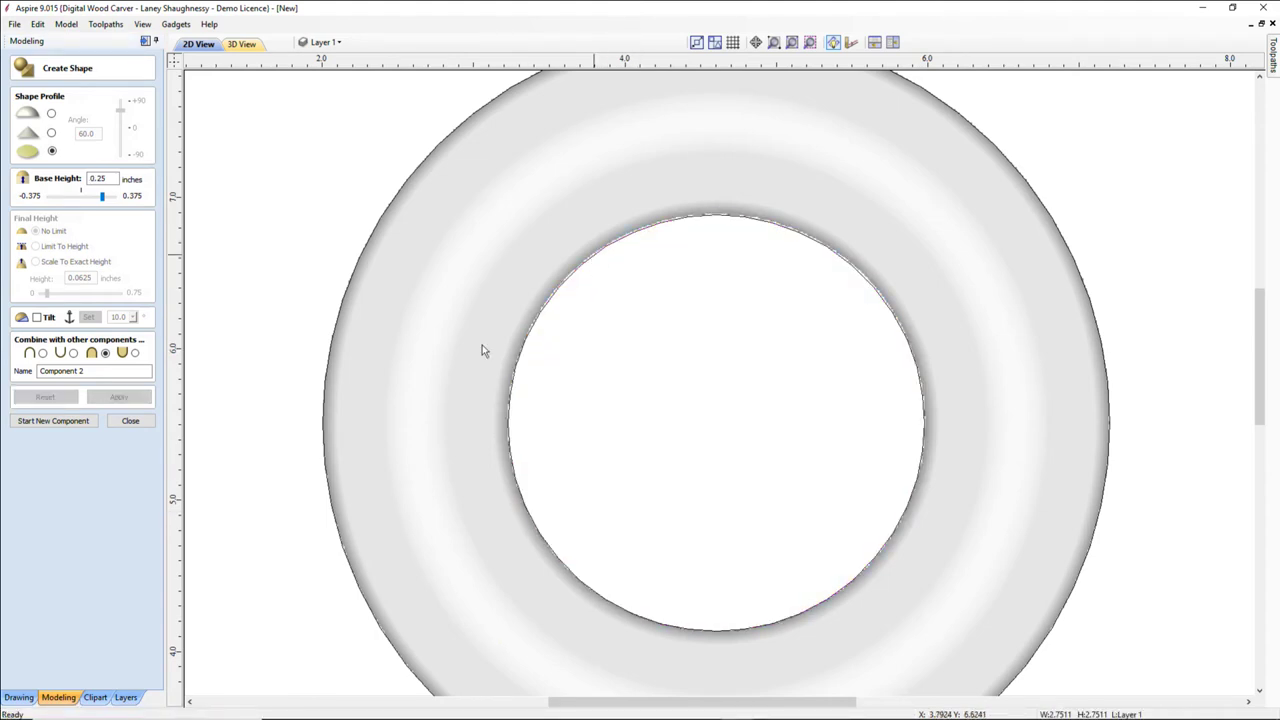
Offset the inner circle outwards, deleting the original vector.
mouse_move(22, 697)
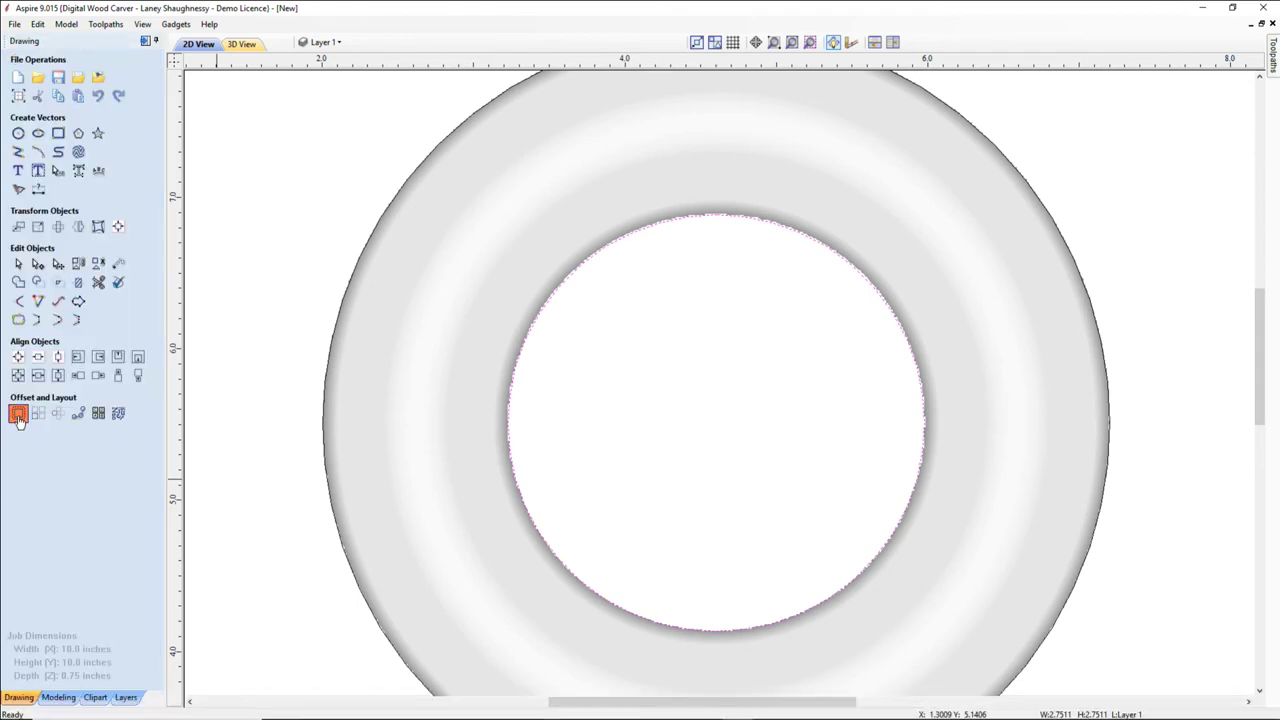
click(18, 412)
click(49, 100)
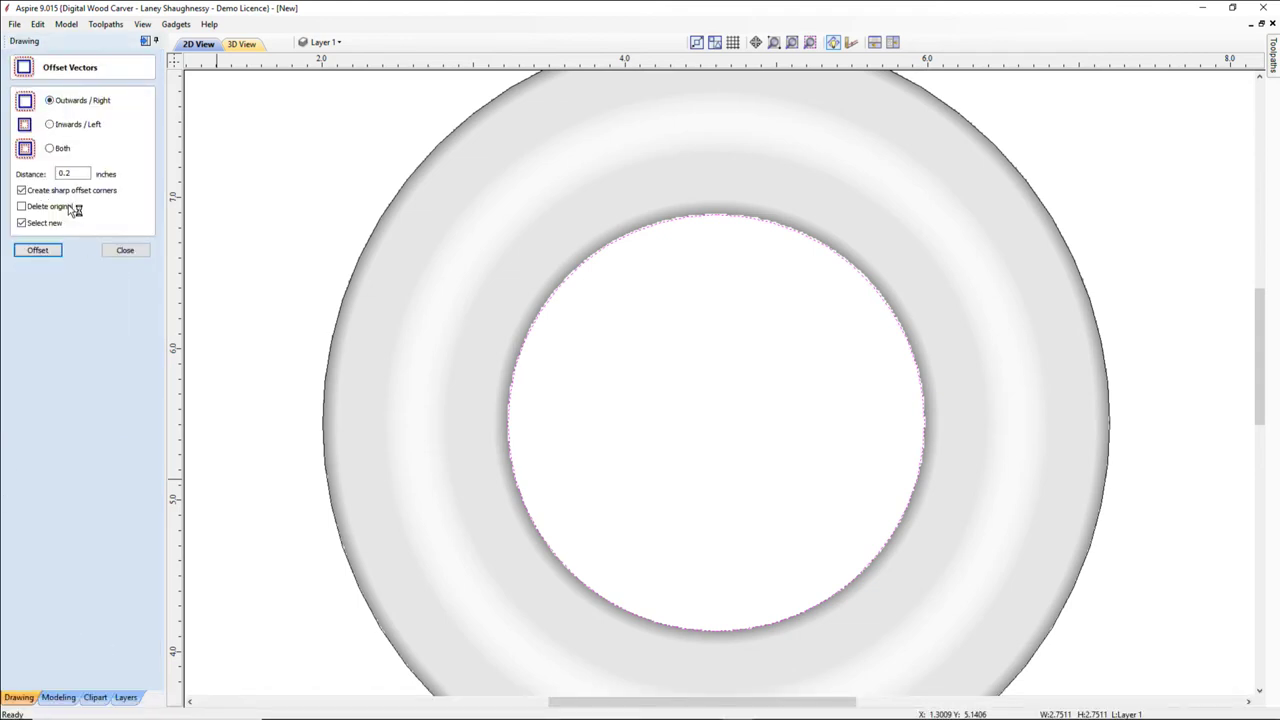
double_click(66, 173)
click(21, 206)
click(31, 252)
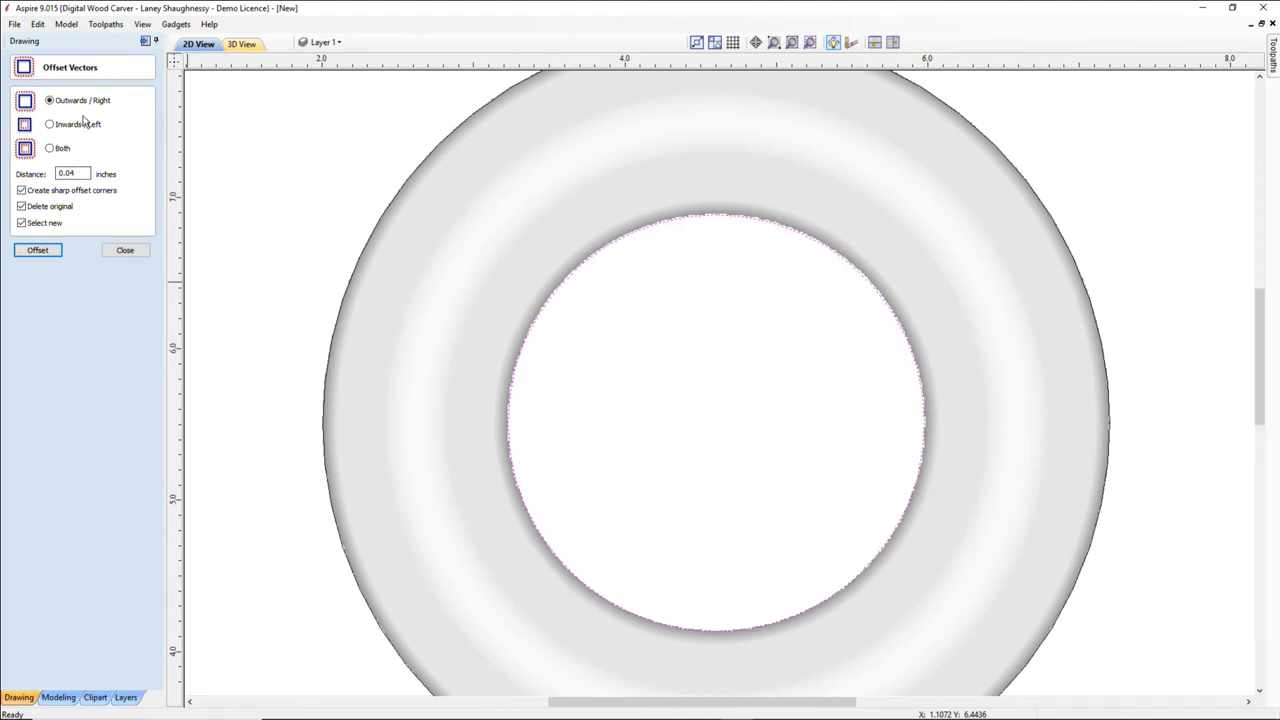
Redo the outward offset at 0.03 inches and close the offset form.
double_click(66, 173)
text(0.08)
drag(70, 173, 79, 172)
text(3)
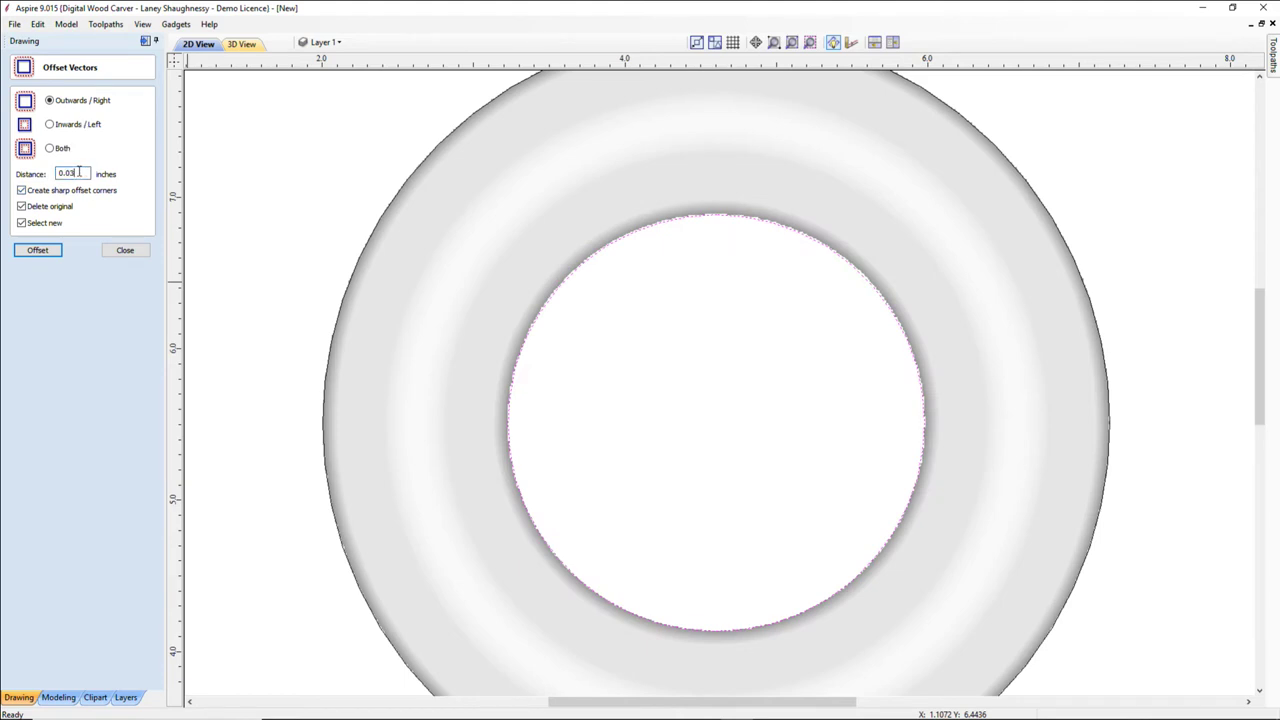
click(54, 251)
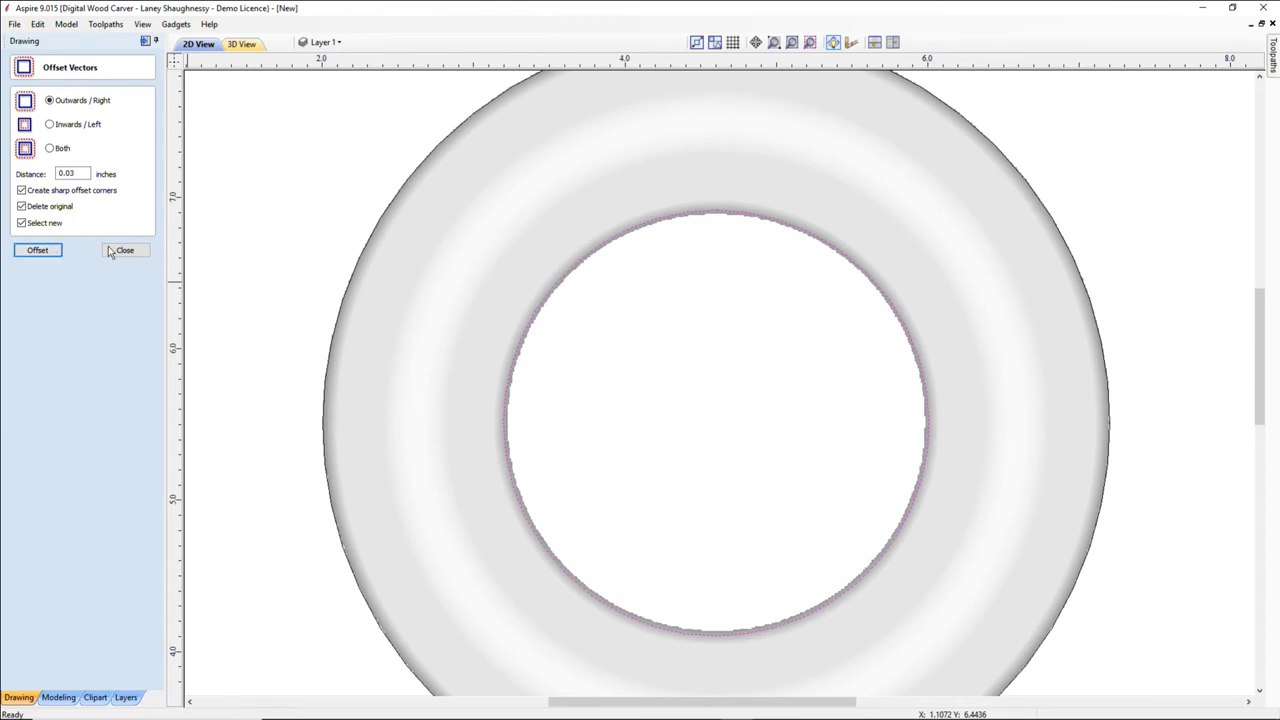
click(126, 250)
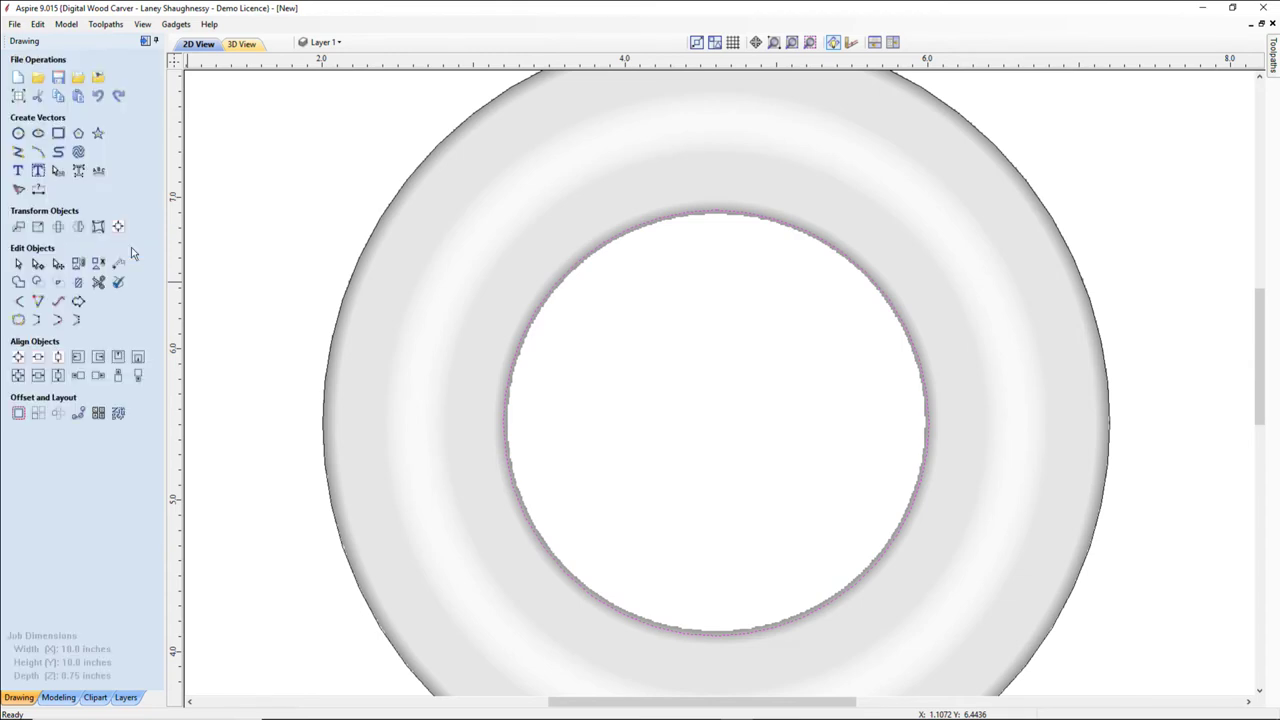
Reapply the flat 0.25-inch shape to the offset inner circle.
click(58, 697)
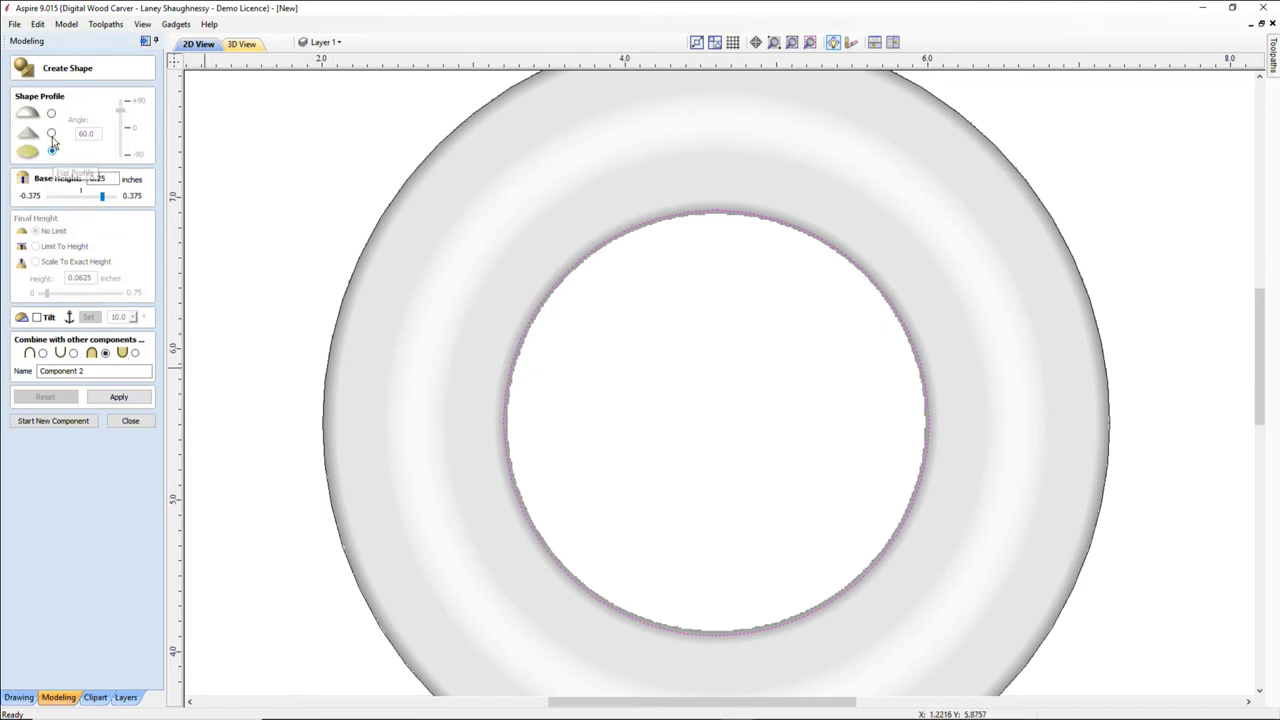
click(118, 398)
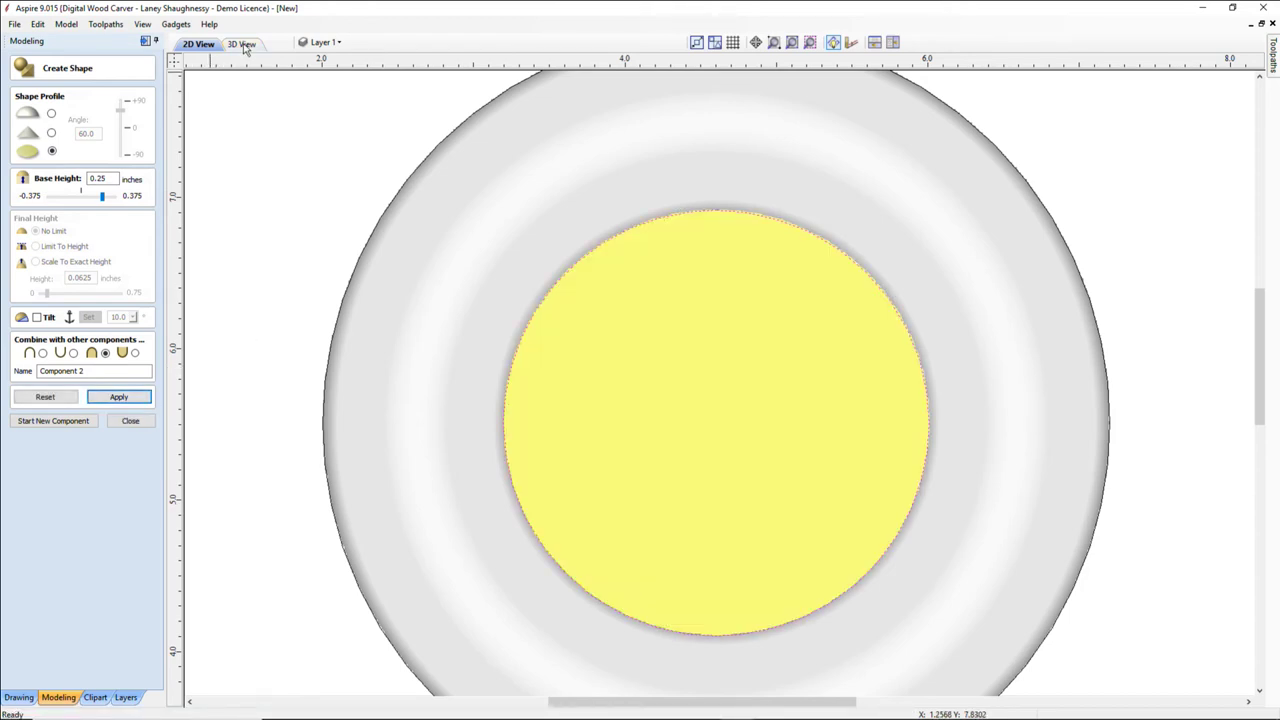
scroll(917, 345, up, 1)
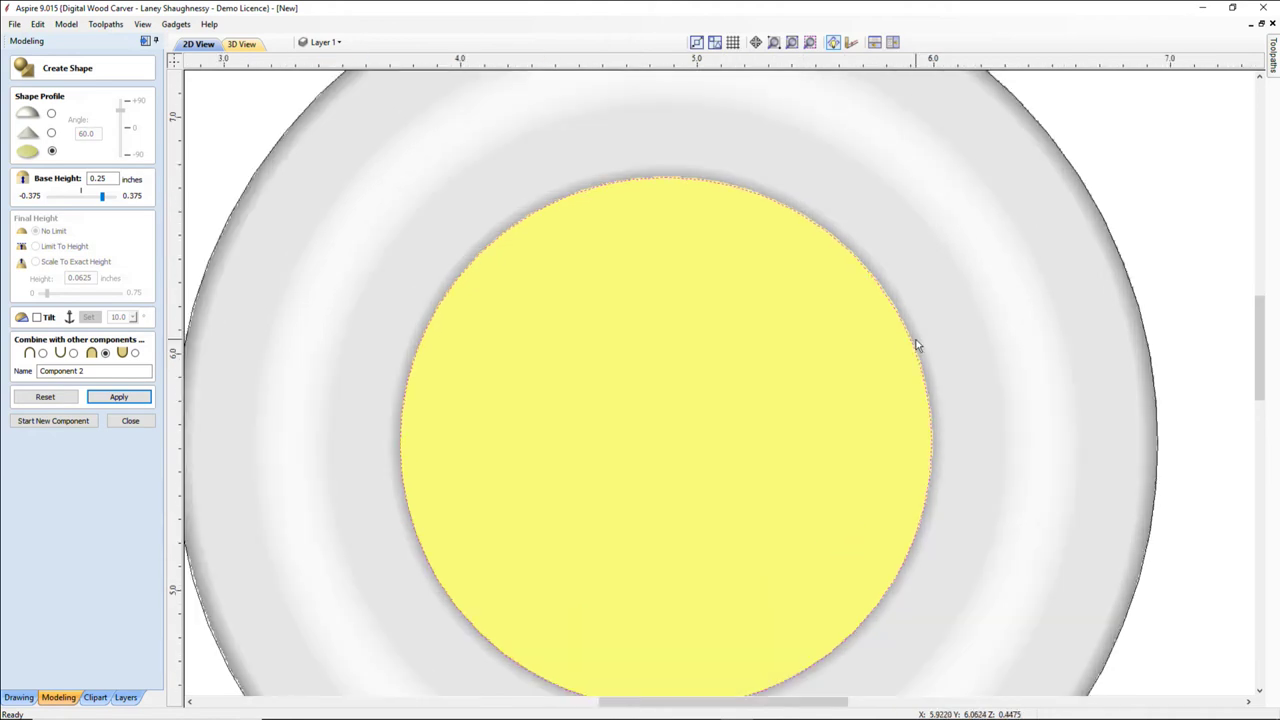
scroll(917, 345, up, 1)
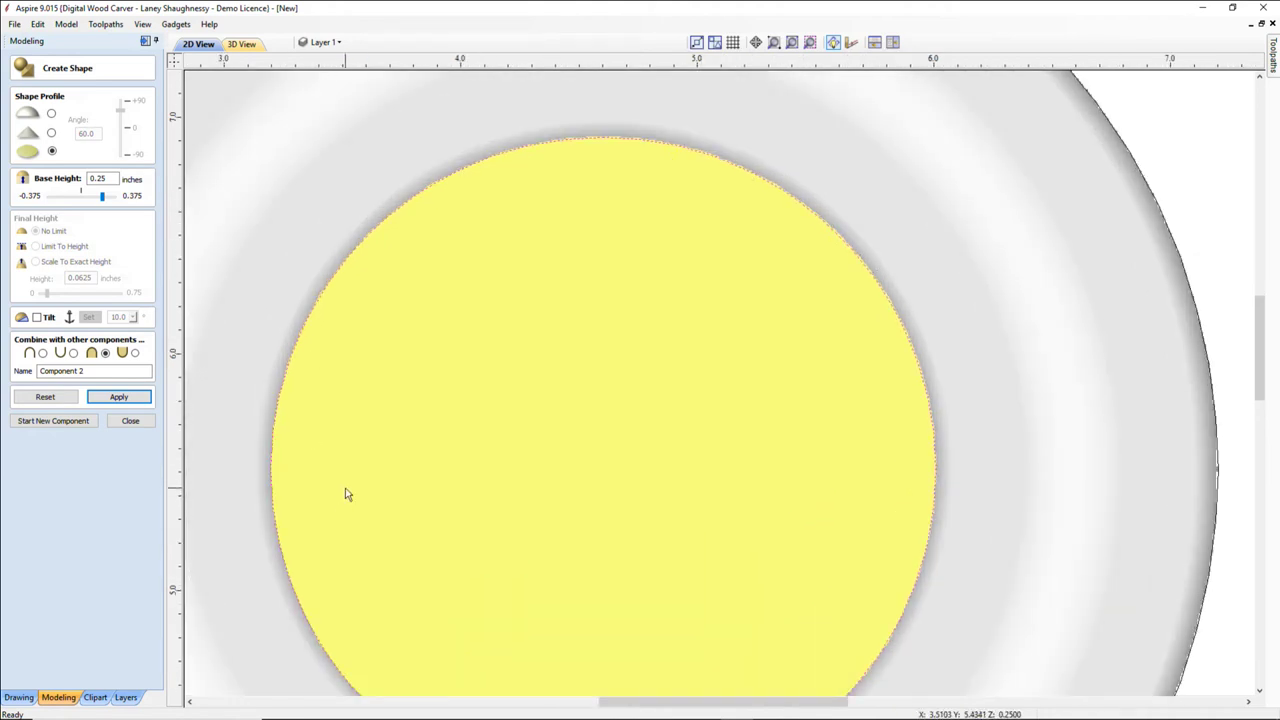
scroll(347, 494, down, 1)
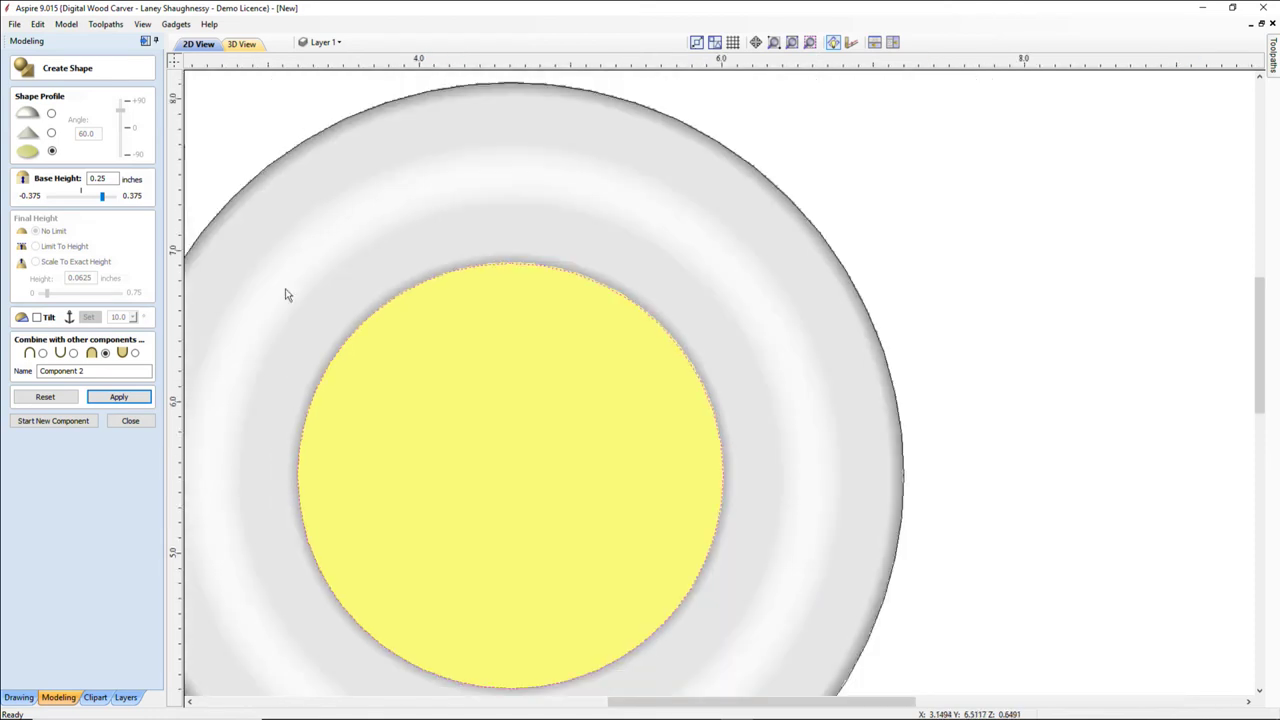
Orbit the rebuilt ring model in 3D to inspect it from several angles.
click(251, 48)
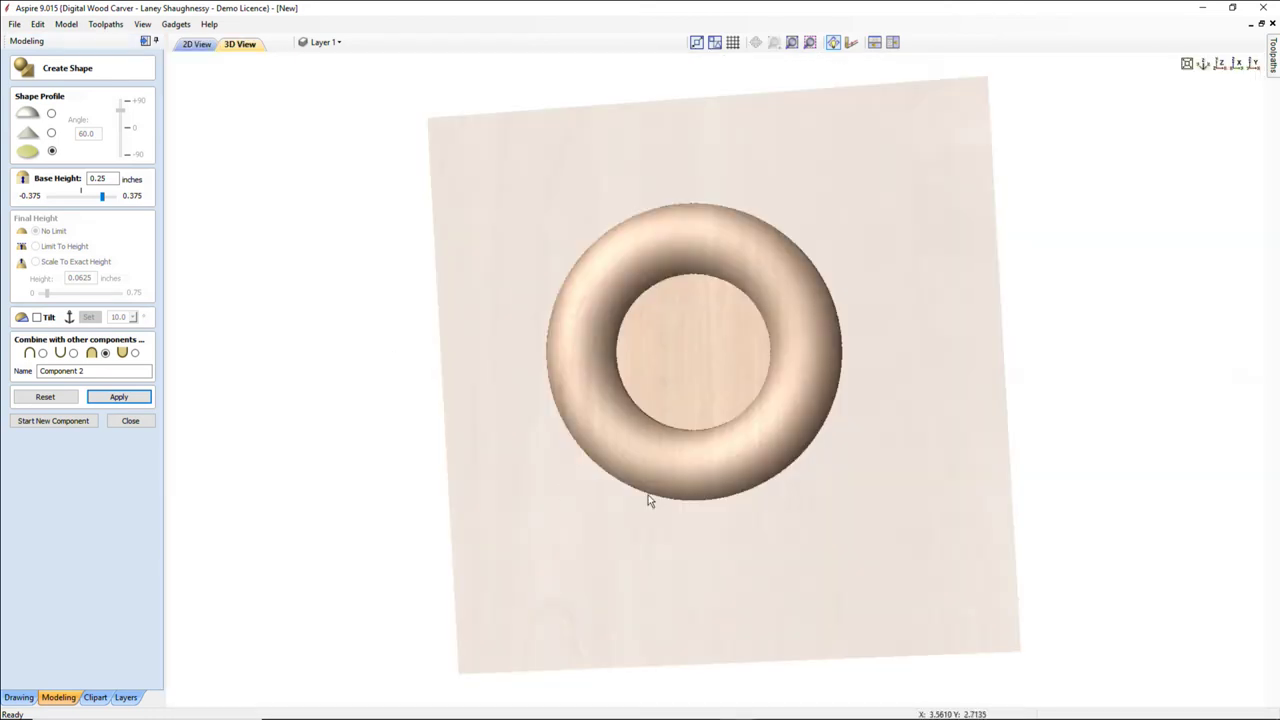
scroll(651, 391, up, 2)
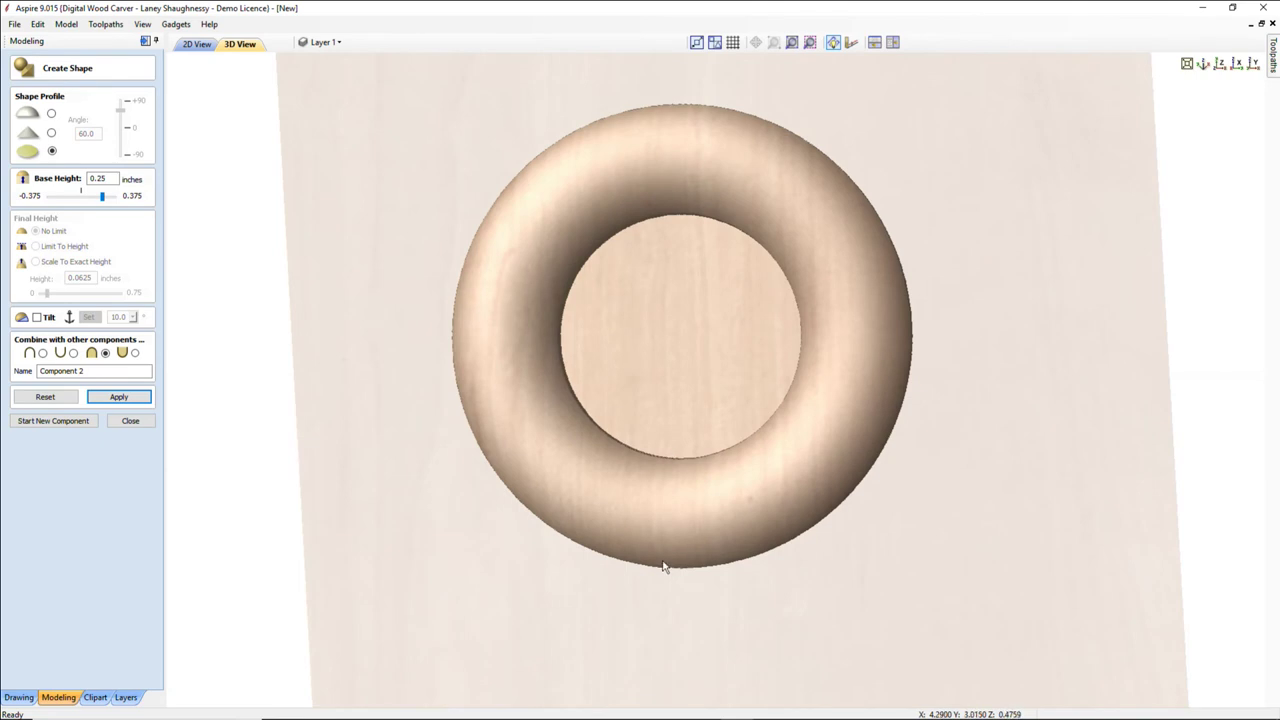
drag(663, 646, 583, 437)
scroll(565, 387, up, 2)
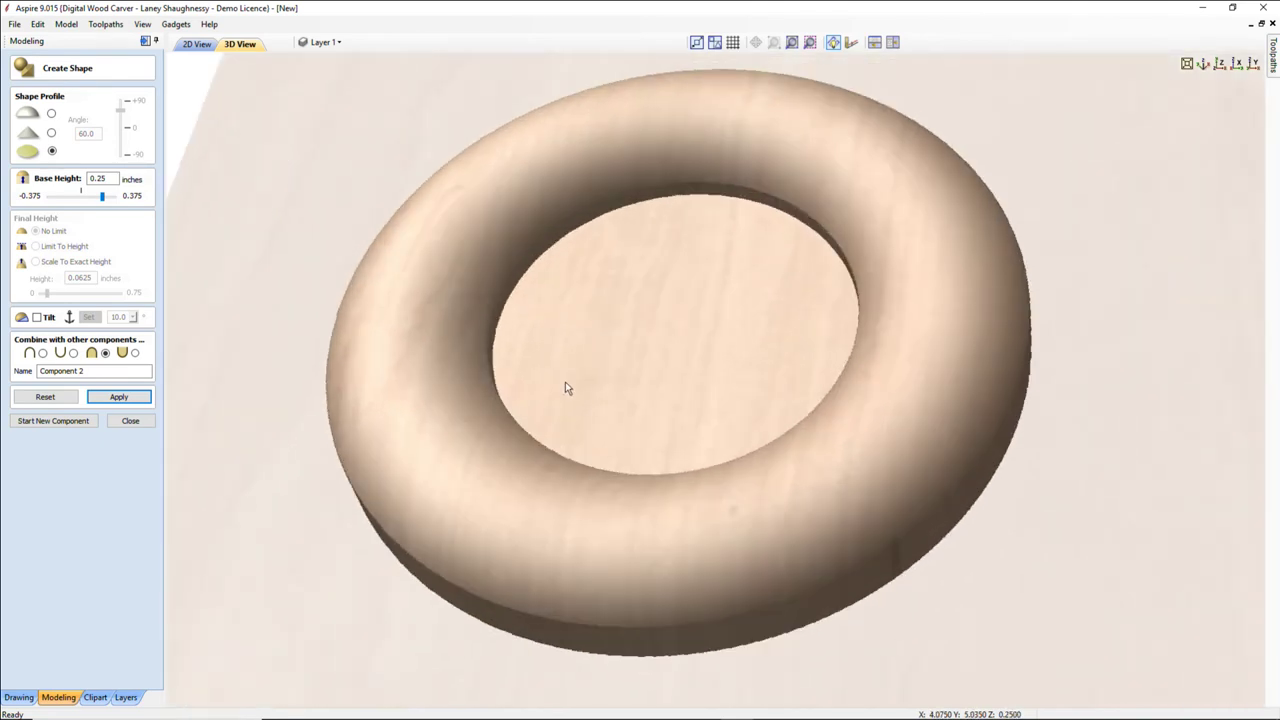
scroll(565, 388, up, 1)
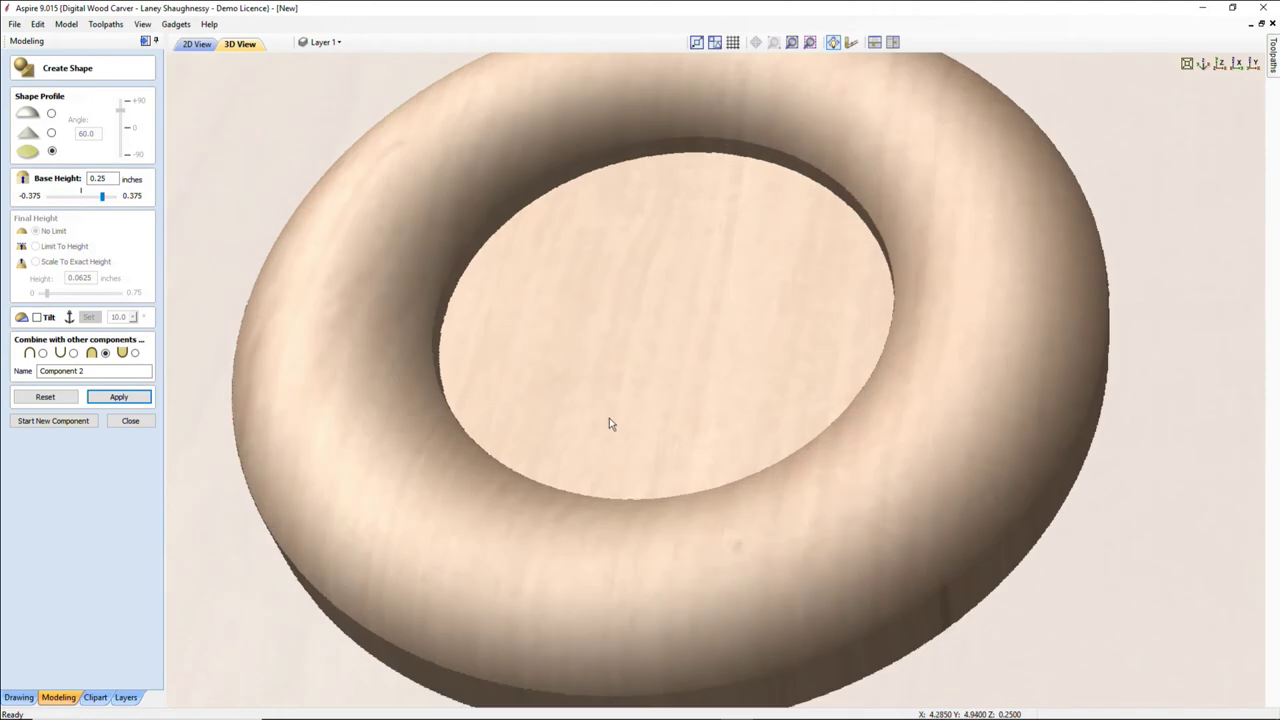
drag(923, 243, 355, 347)
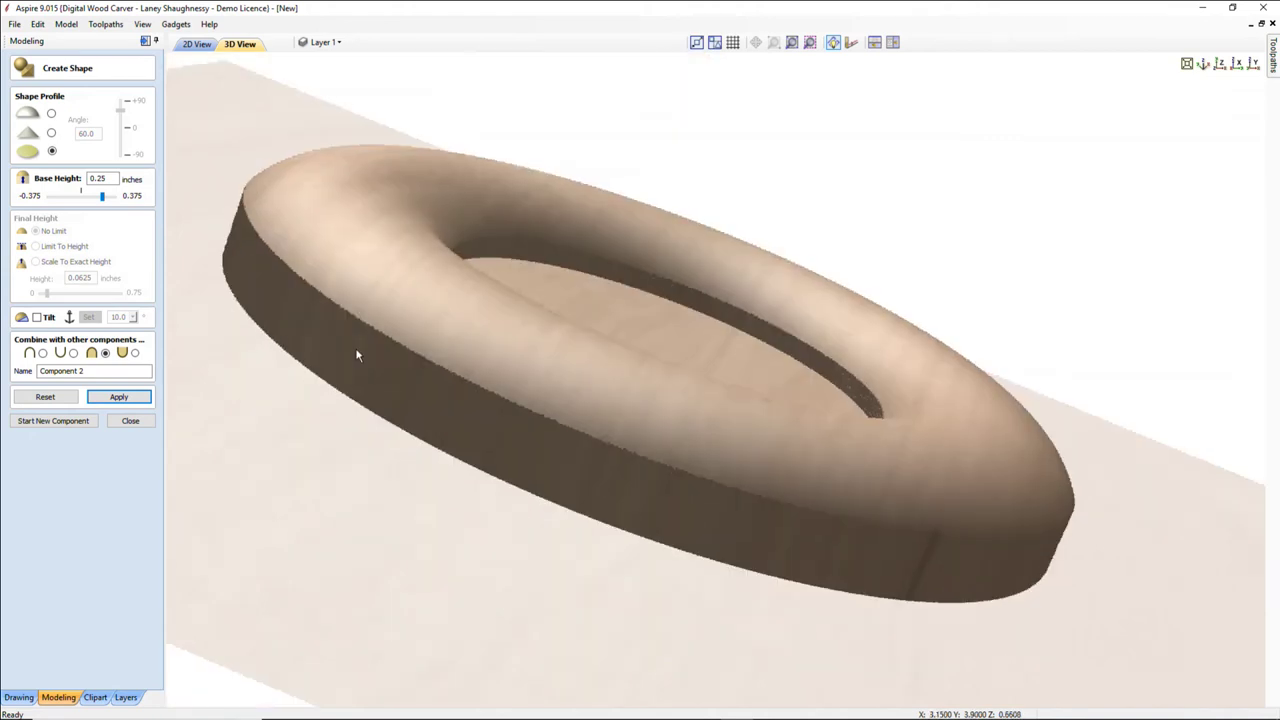
drag(357, 355, 725, 535)
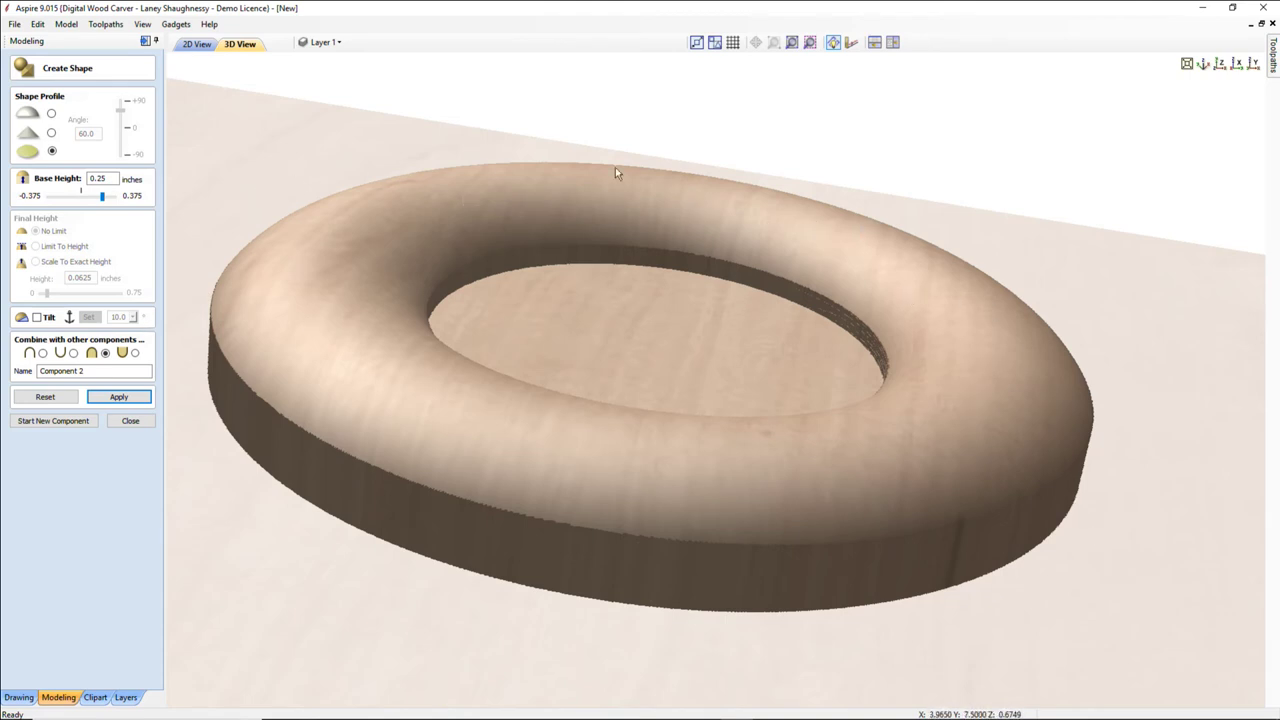
drag(479, 418, 704, 210)
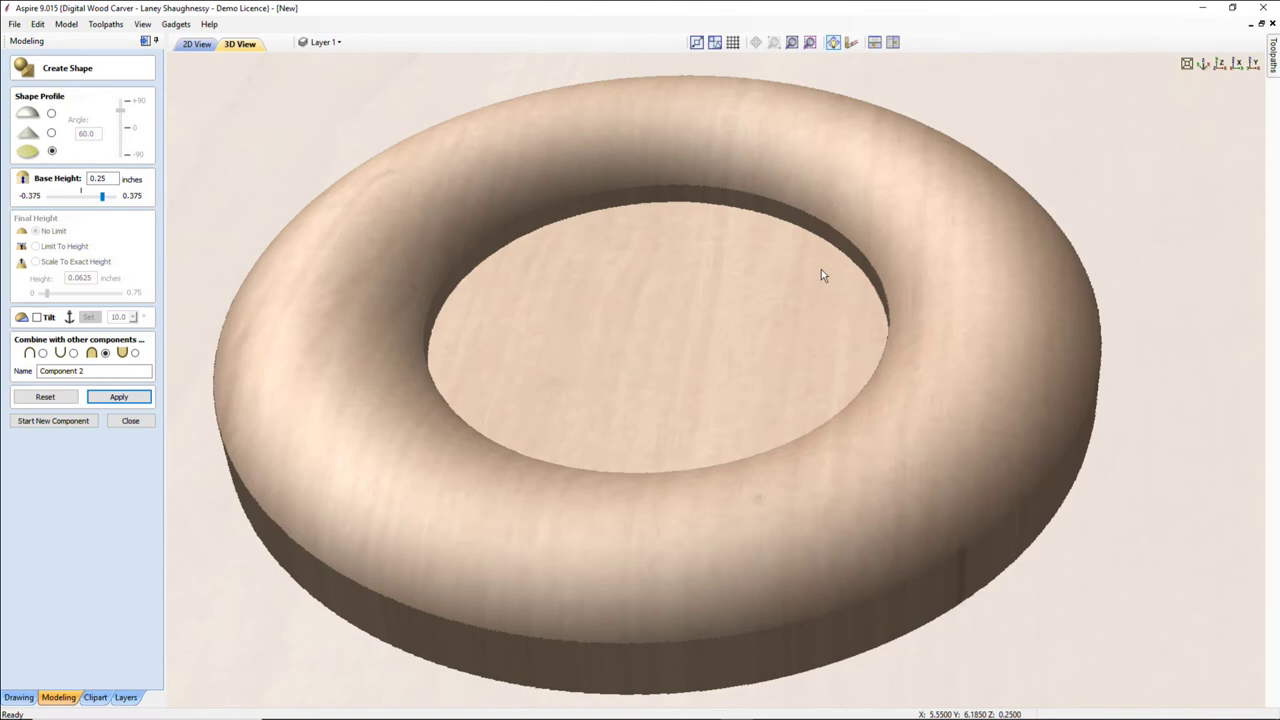
Back in 2D view, select the ring shapes and display the greyscale height shading.
click(196, 44)
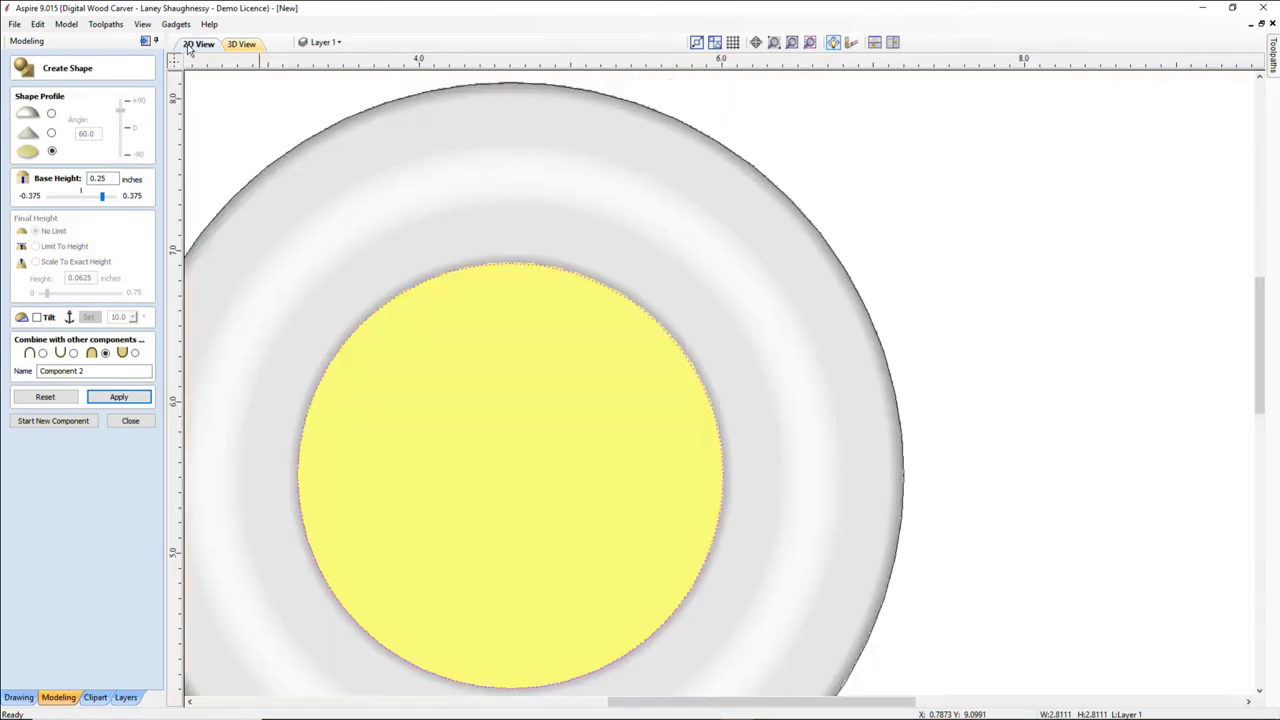
scroll(600, 445, up, 2)
scroll(595, 450, down, 3)
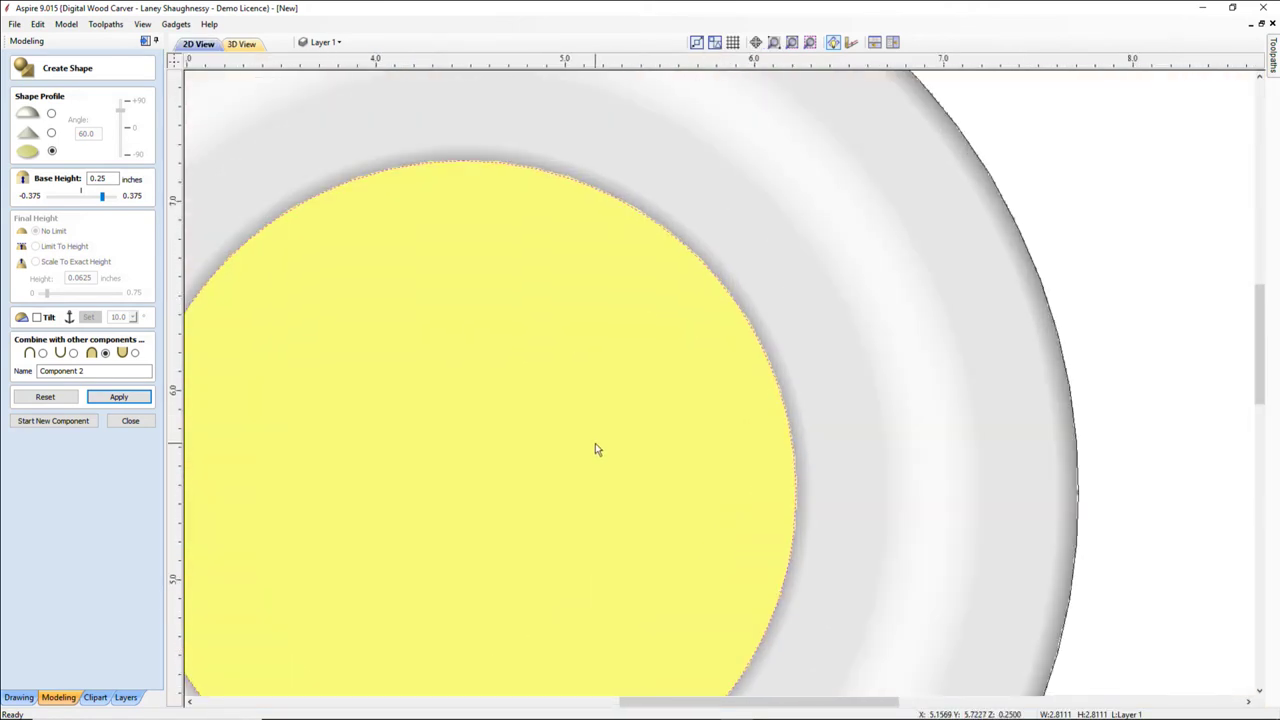
mouse_move(677, 697)
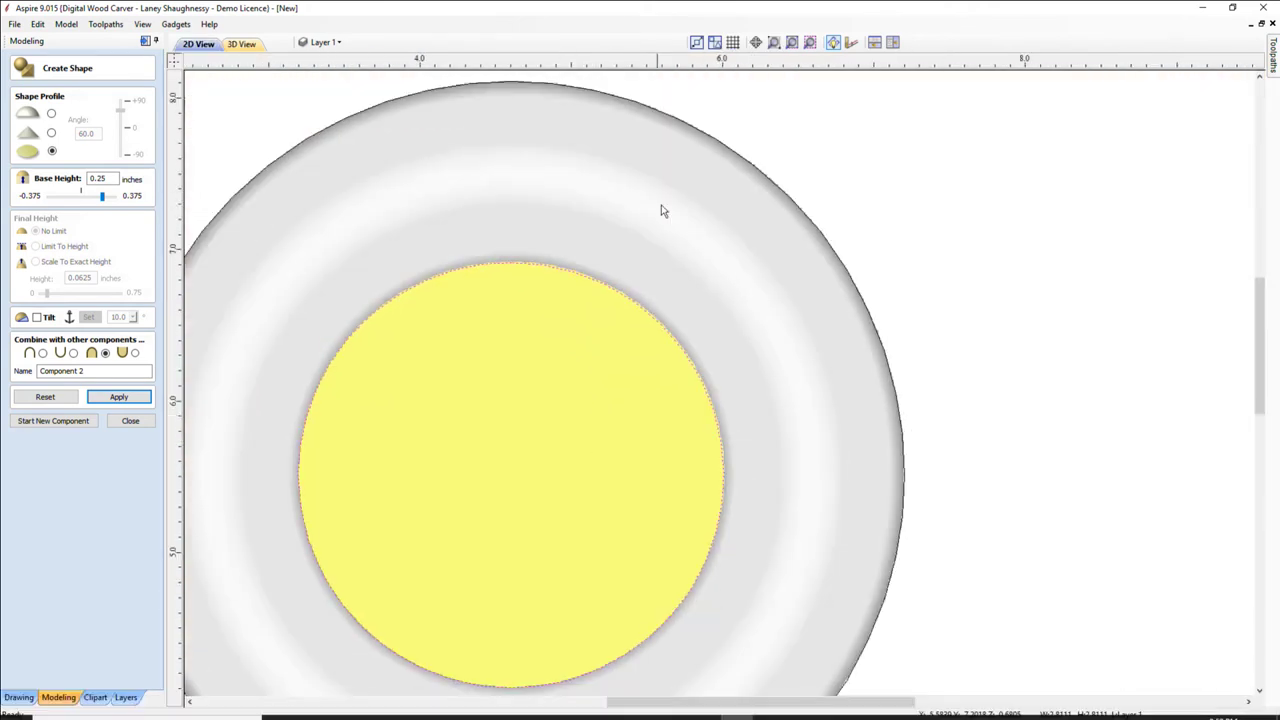
click(703, 132)
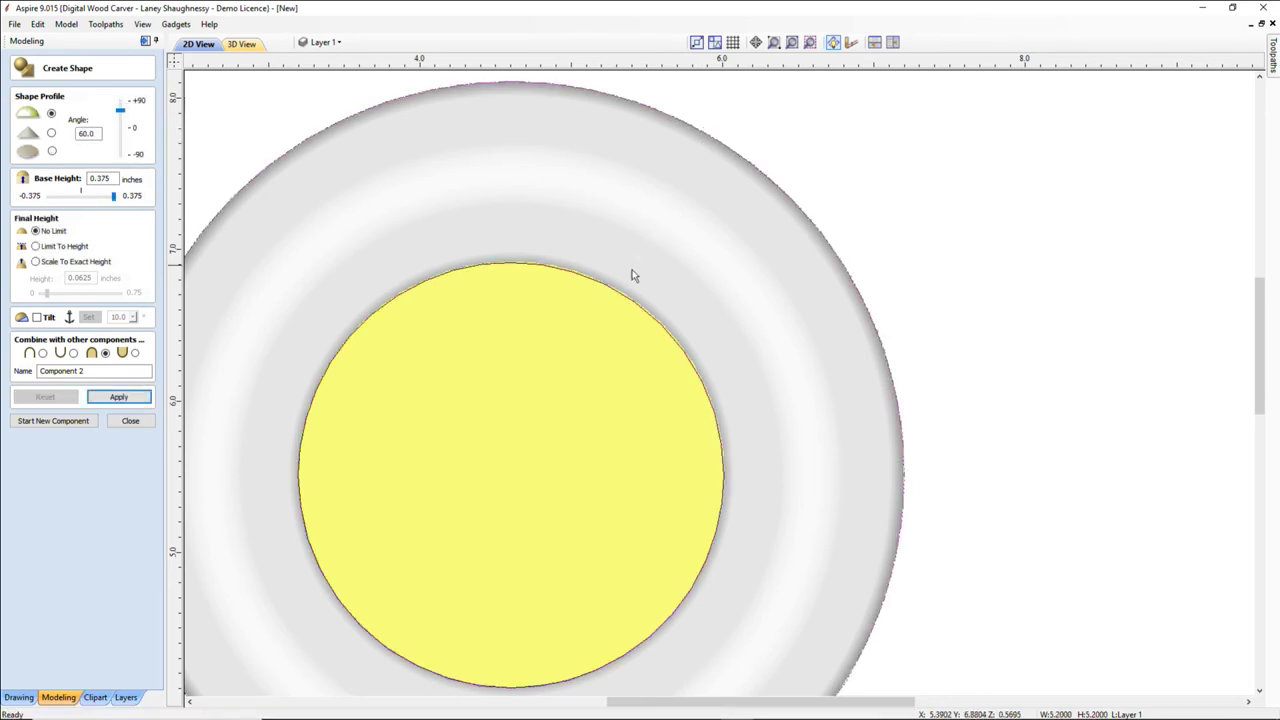
click(633, 300)
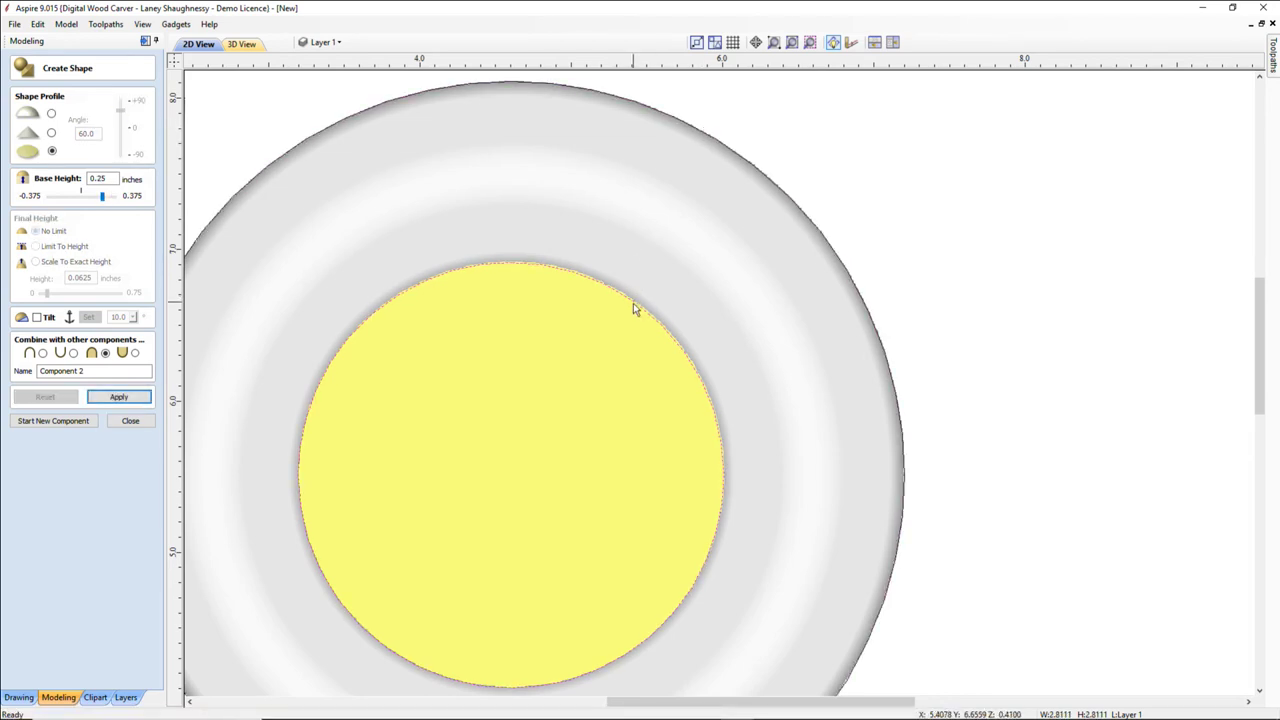
scroll(633, 320, up, 1)
scroll(633, 327, up, 2)
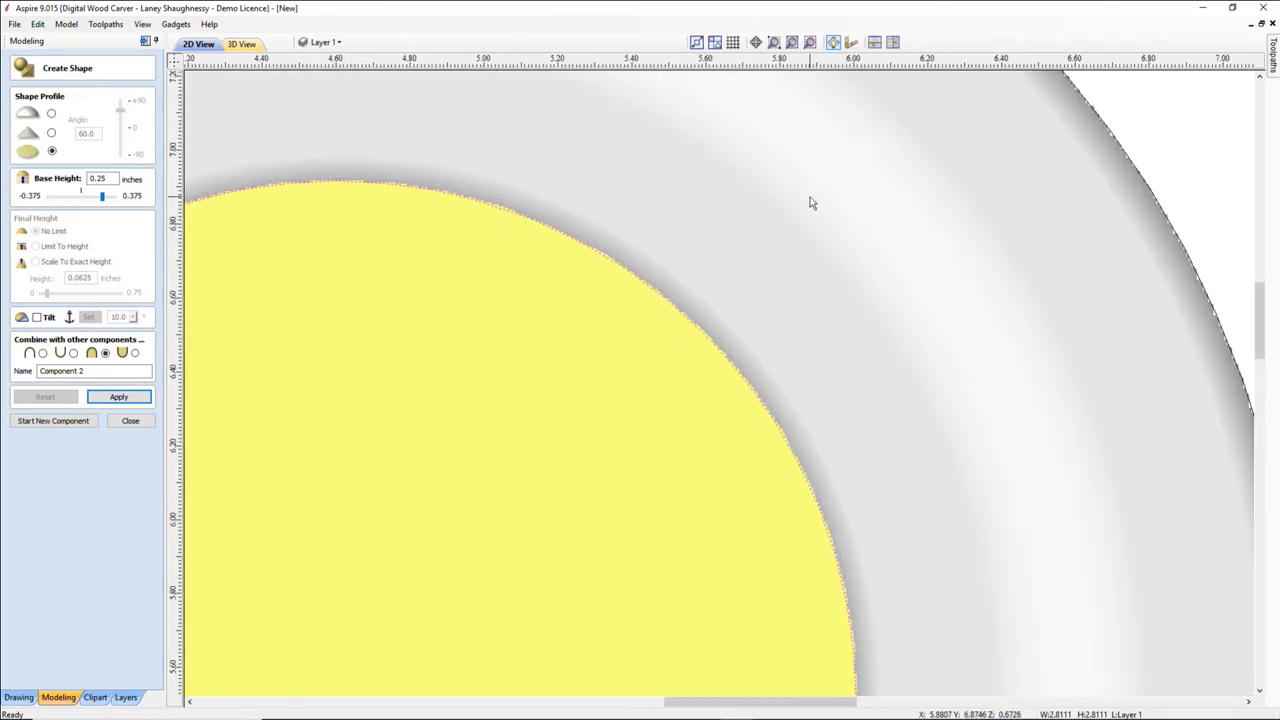
key(Return)
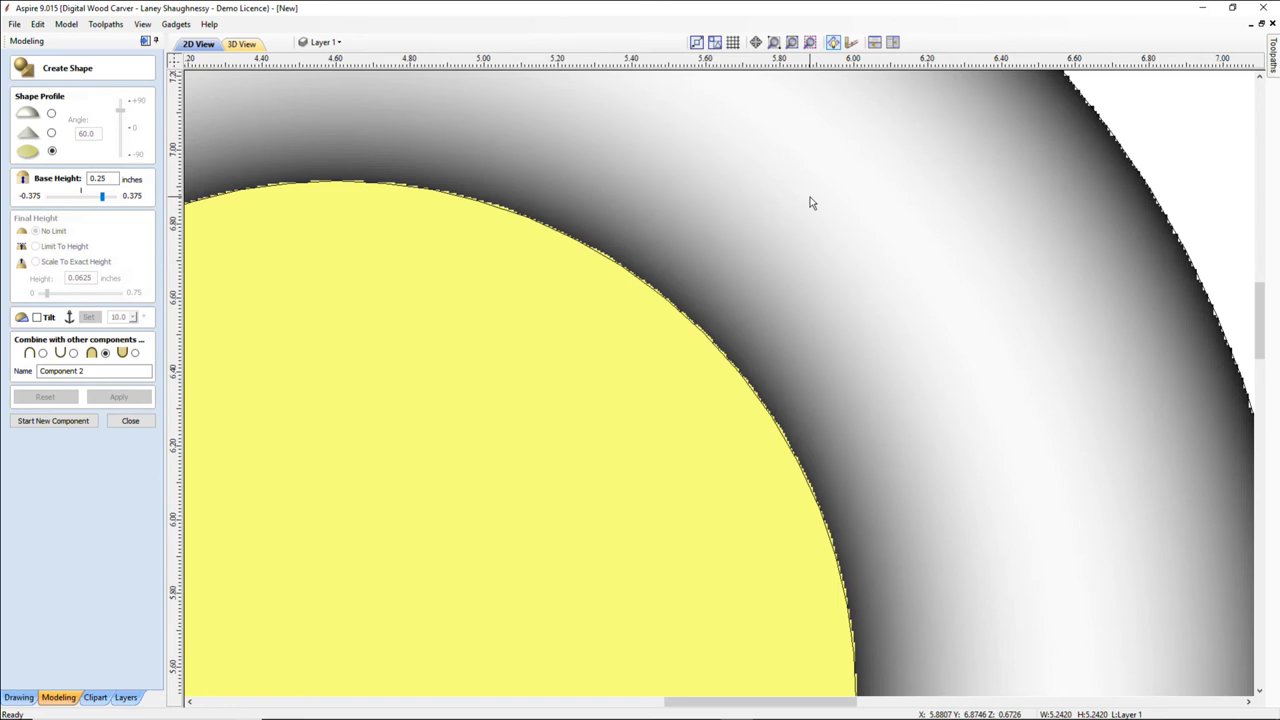
Set the shaded bitmap's fading to 0% and select both inner and outer circle vectors.
right_click(811, 203)
click(848, 357)
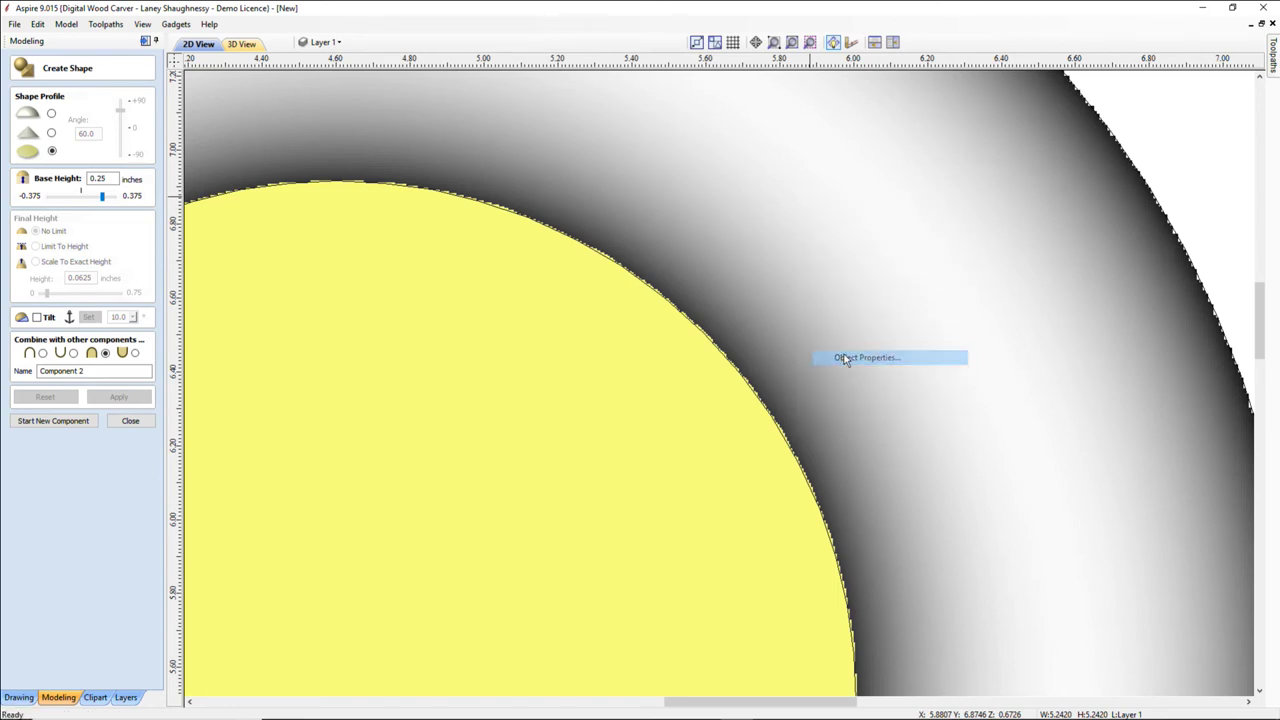
drag(626, 364, 555, 366)
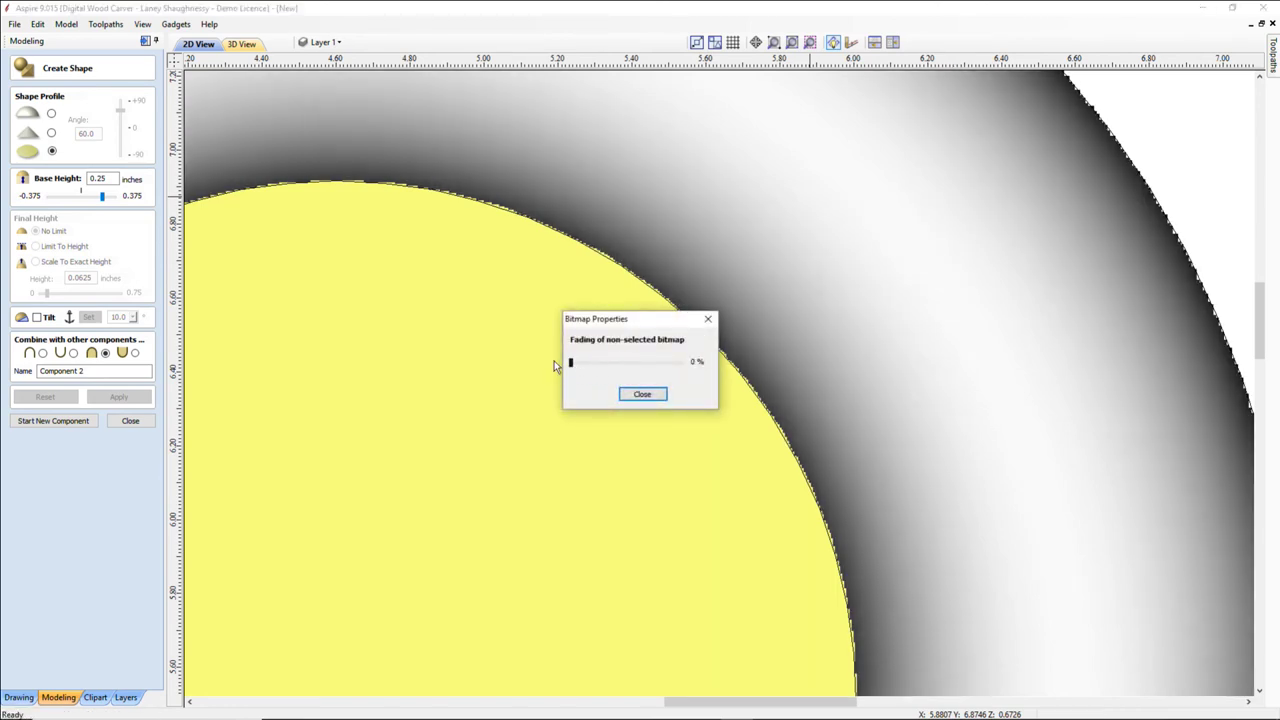
click(638, 396)
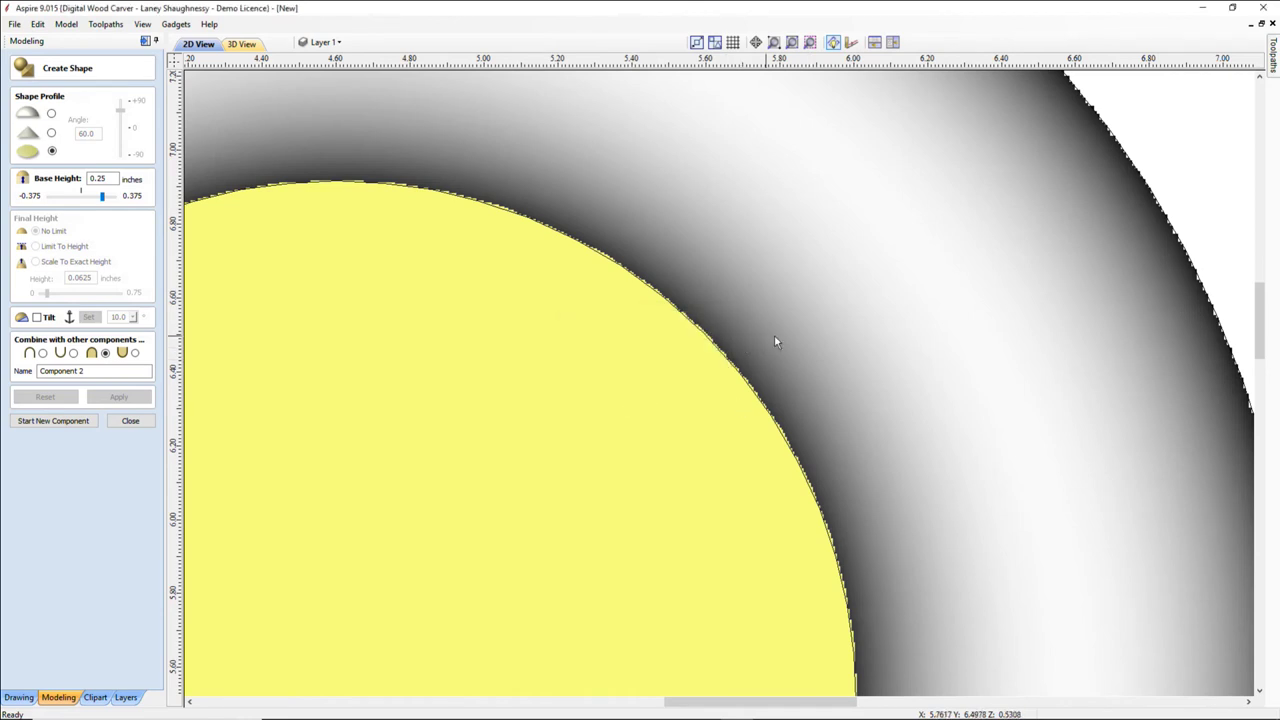
click(728, 362)
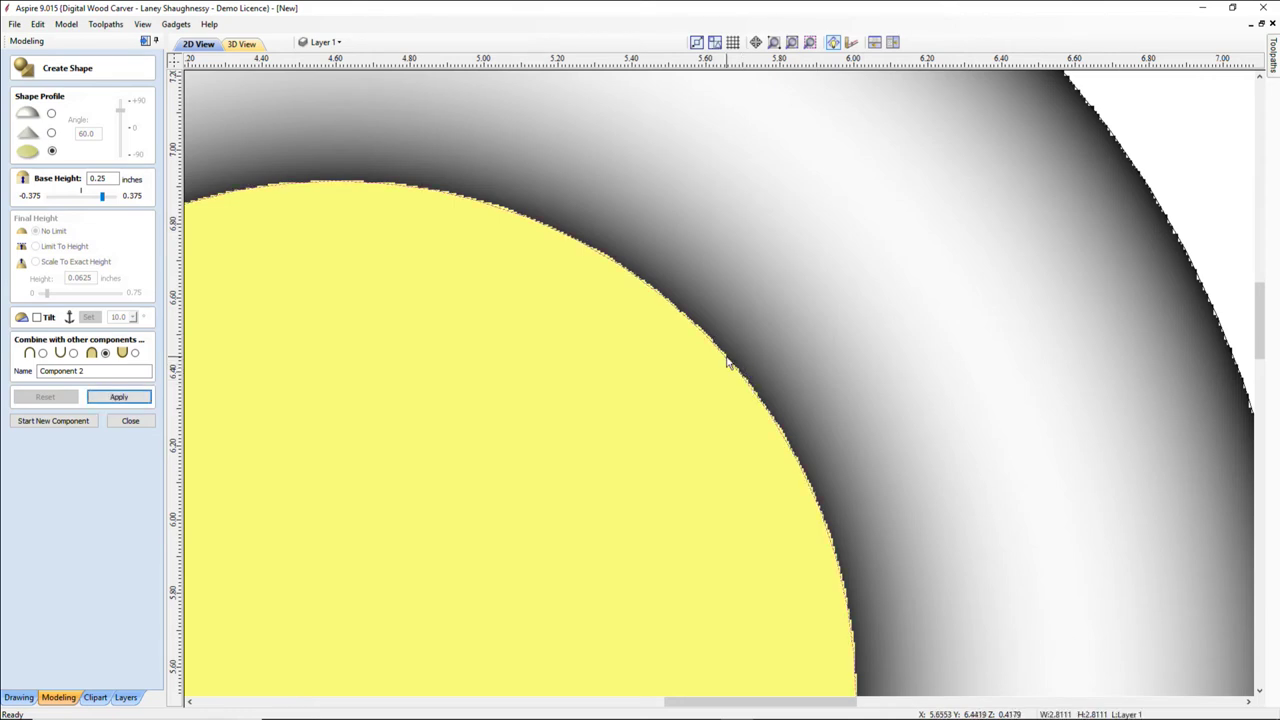
shift+click(1176, 231)
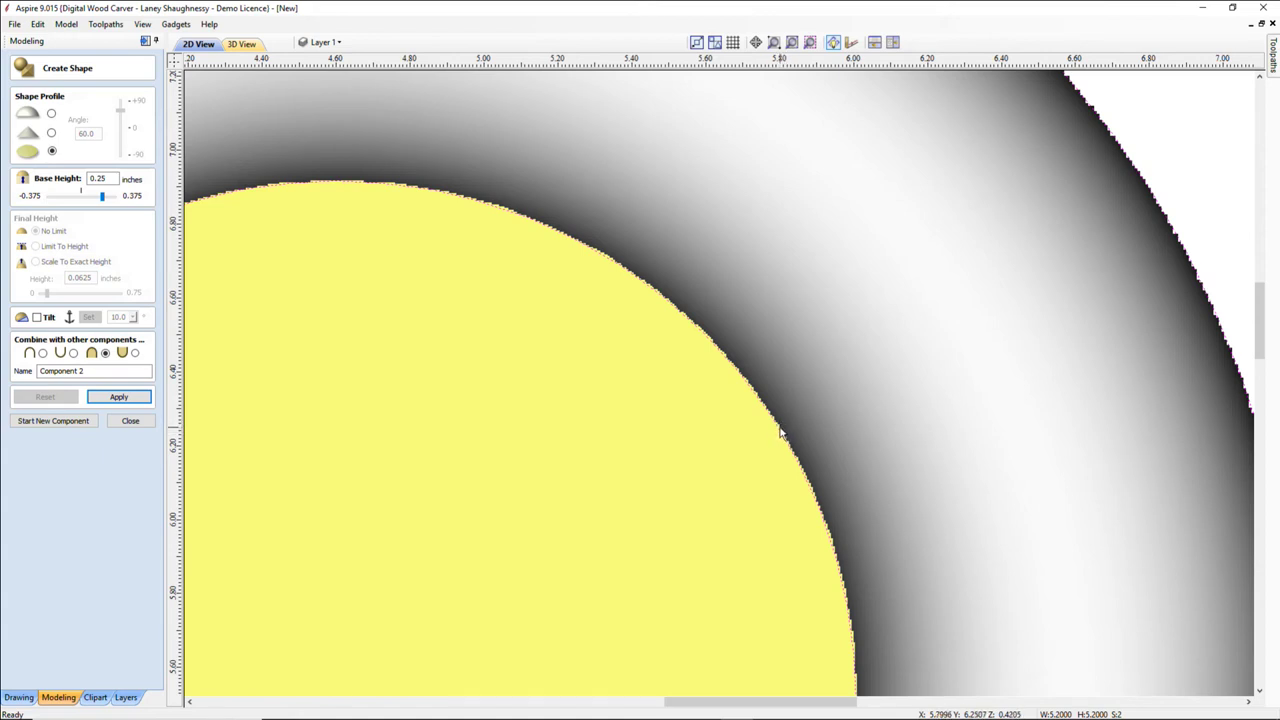
scroll(782, 430, down, 2)
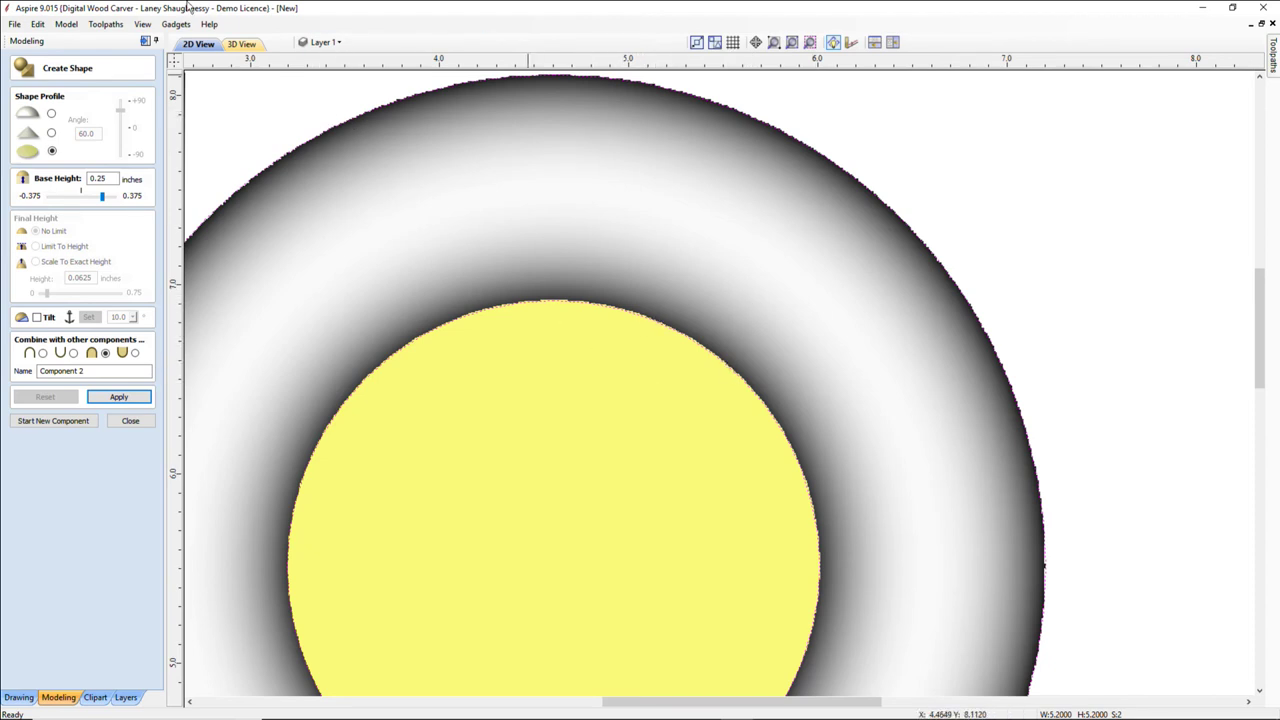
Set the material's Gap Above Model to 0.01 inches and open the 3D Finish toolpath form.
click(1270, 74)
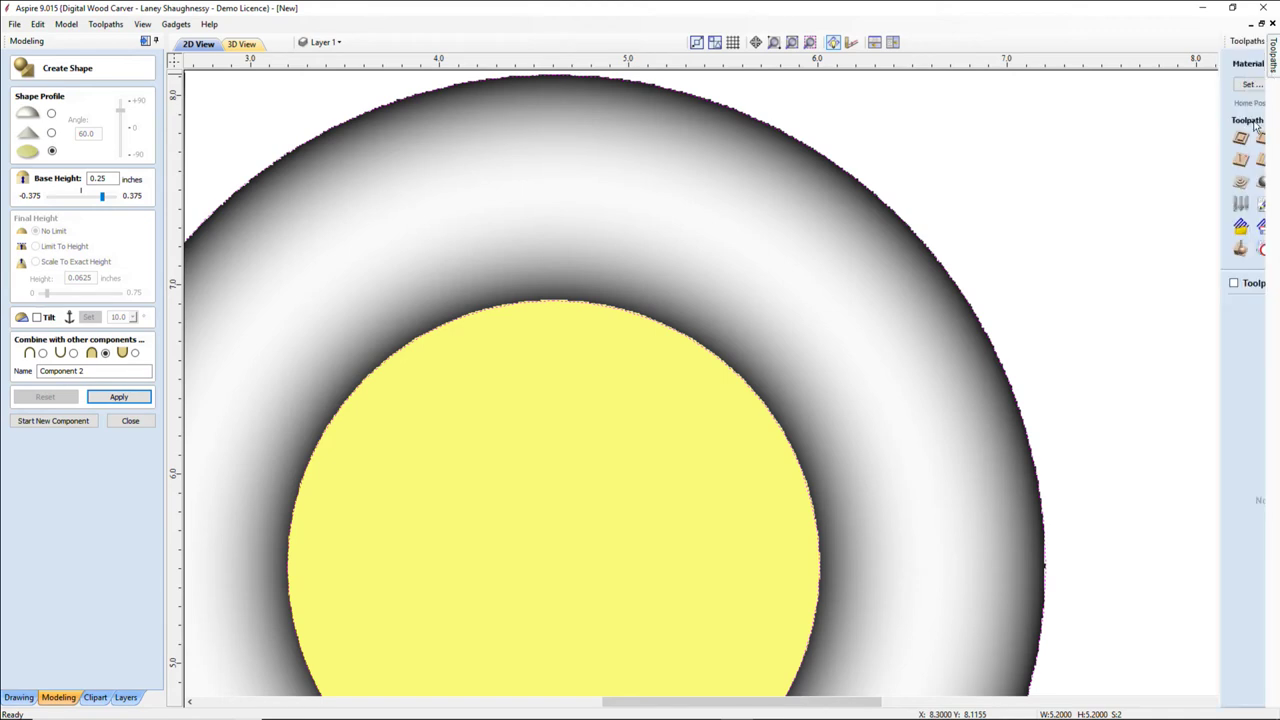
click(1128, 182)
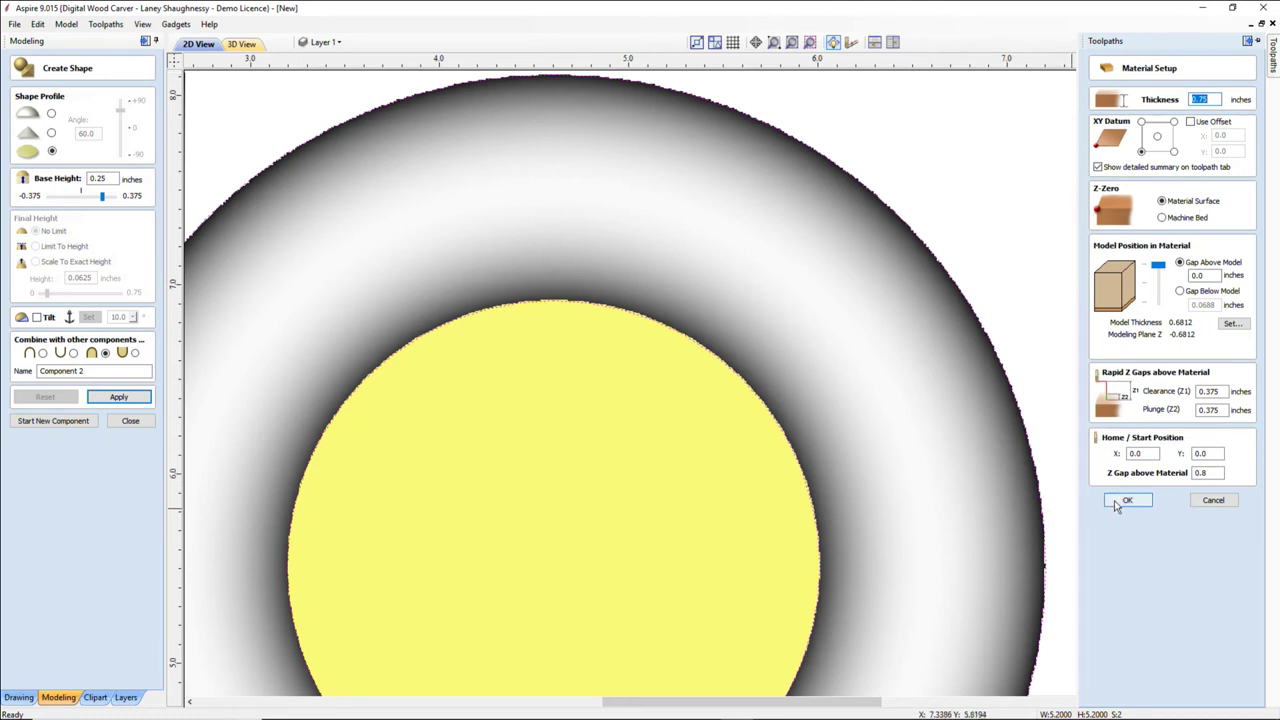
click(1204, 276)
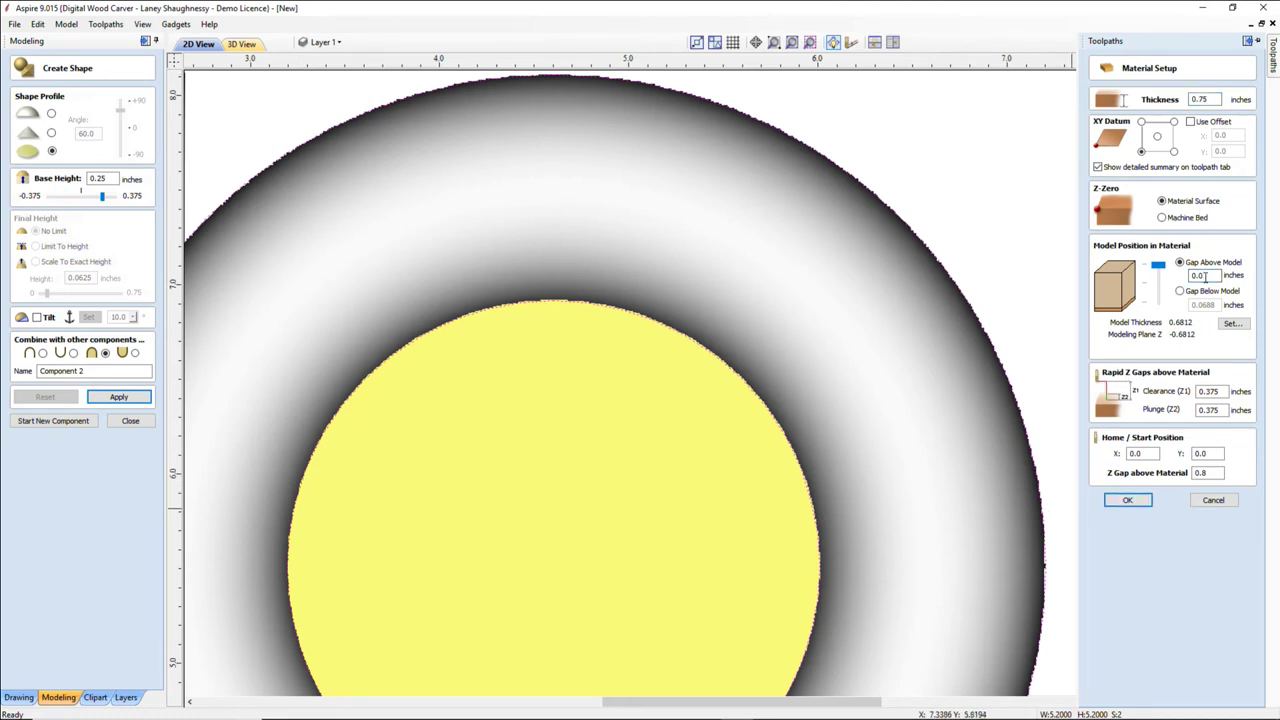
text(1)
click(1128, 502)
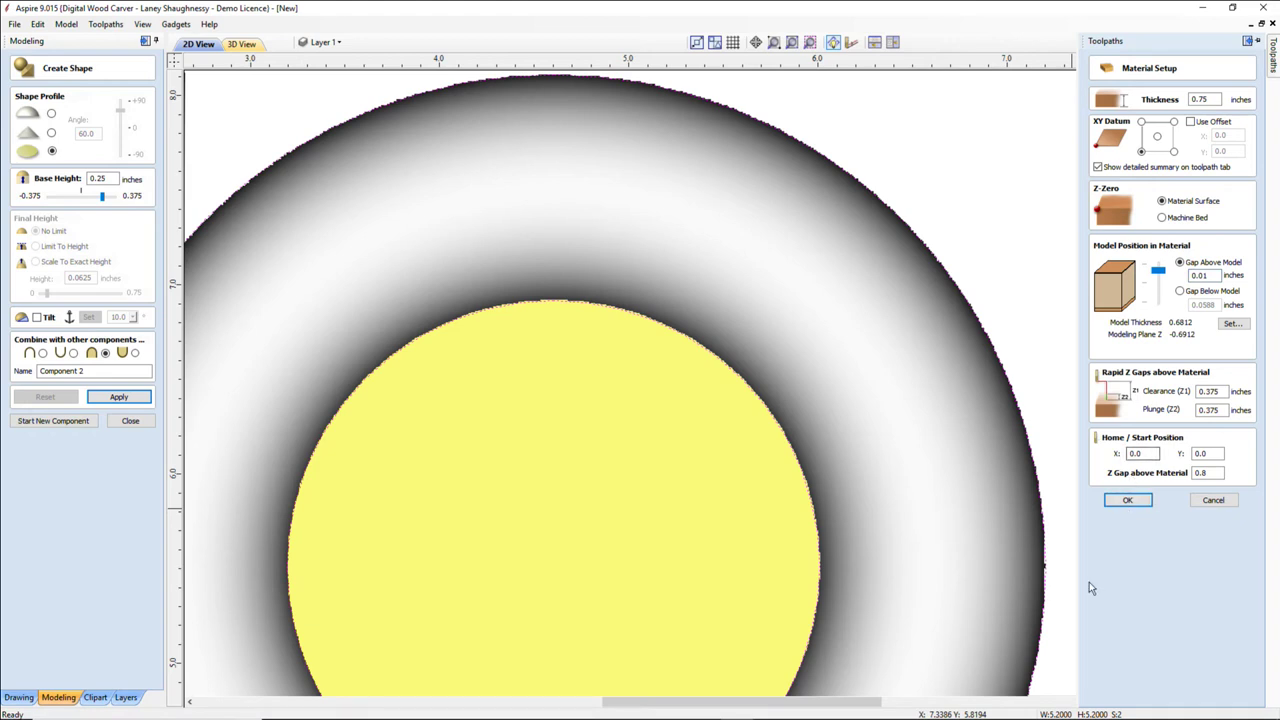
click(1123, 505)
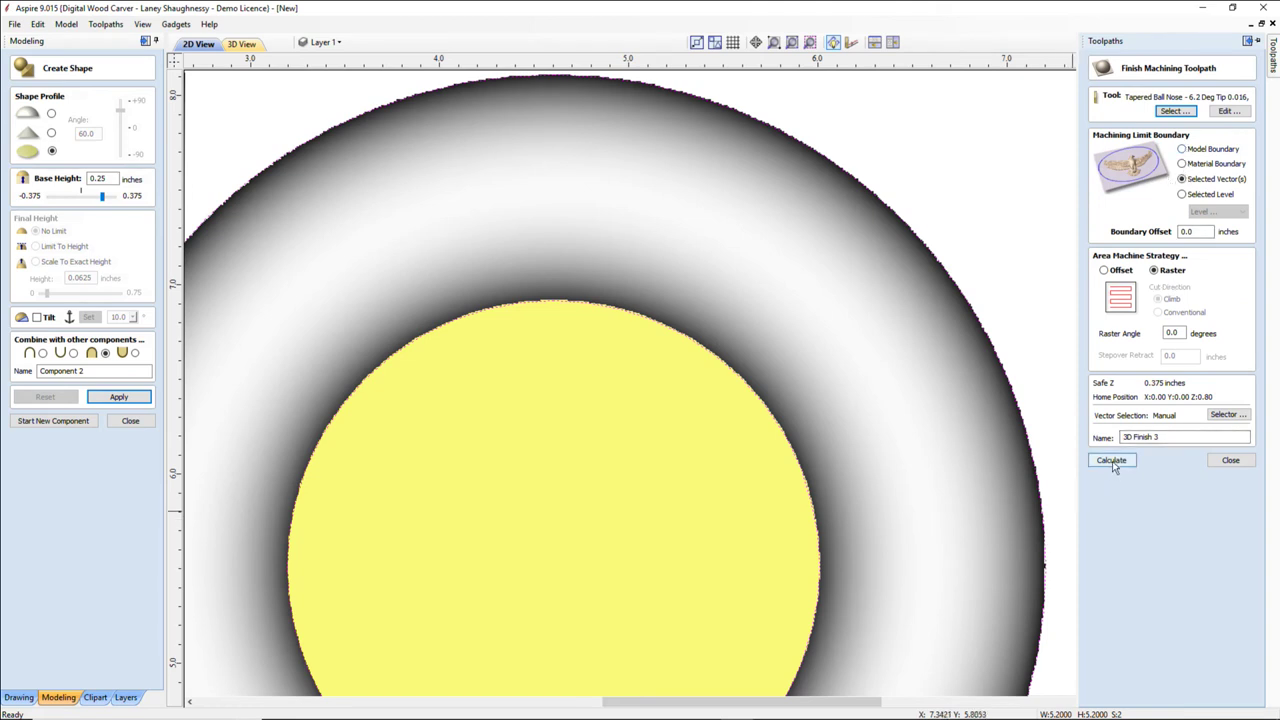
Give the finish toolpath the Tapered Ball Nose 7.2° Tip 0.063 tool and calculate it.
click(1172, 111)
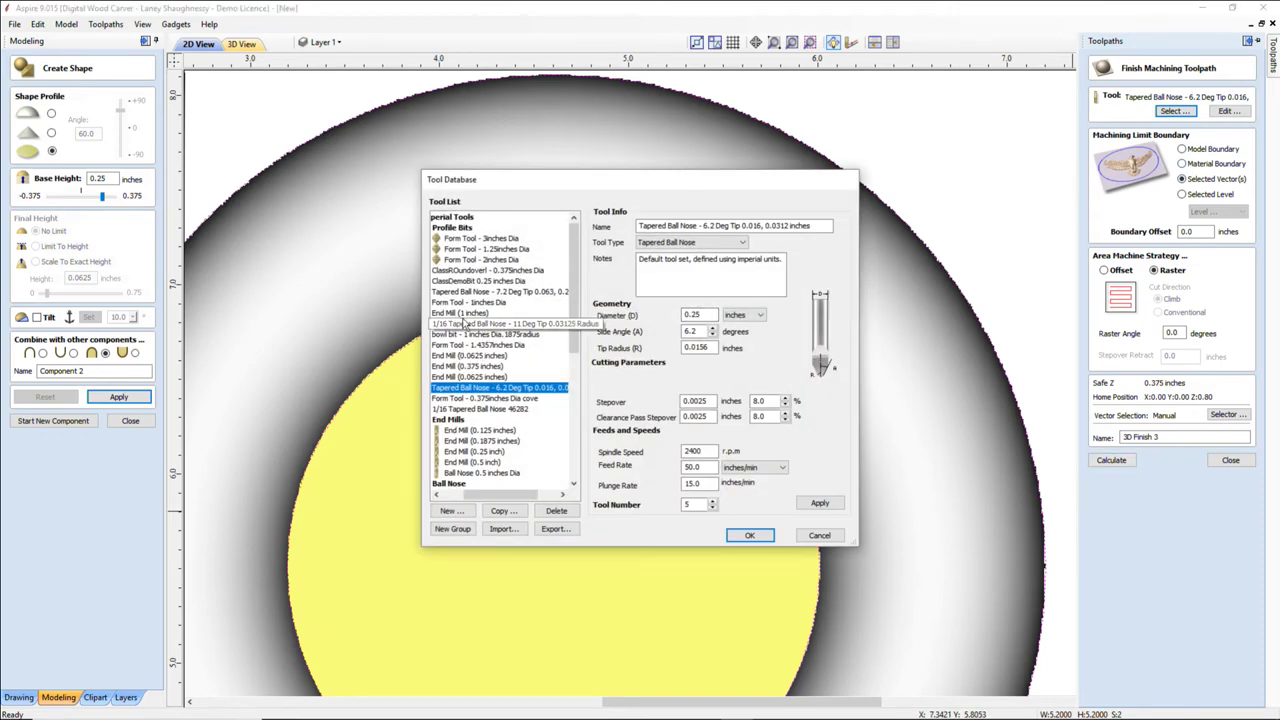
click(490, 291)
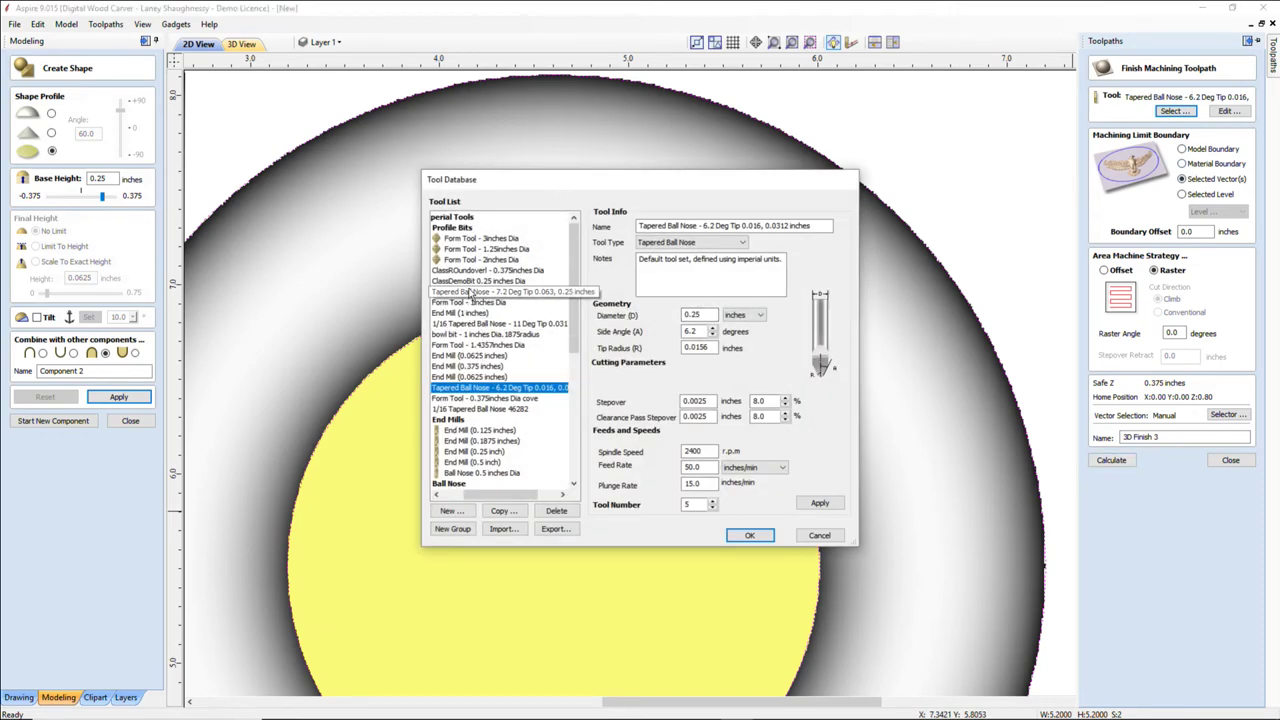
click(749, 535)
click(1105, 470)
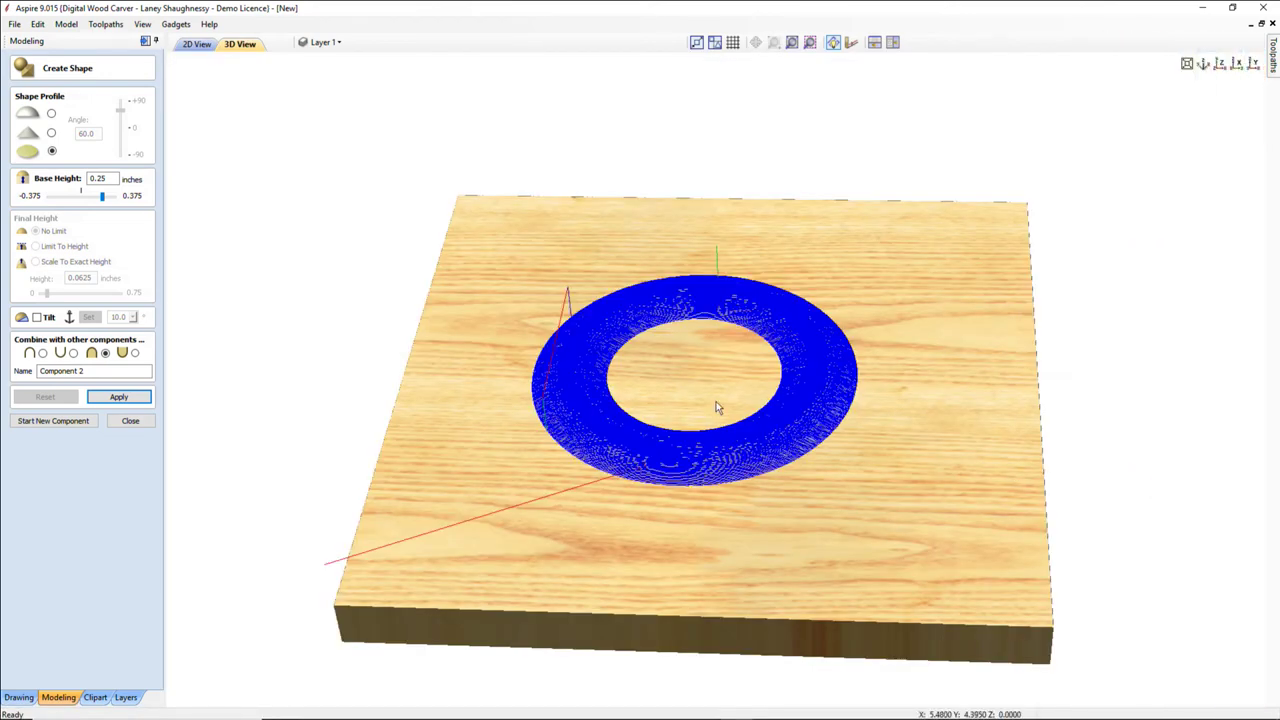
Preview the finish toolpath carving the ring into the oak board, then return to 2D view.
click(198, 45)
click(245, 45)
mouse_move(1264, 60)
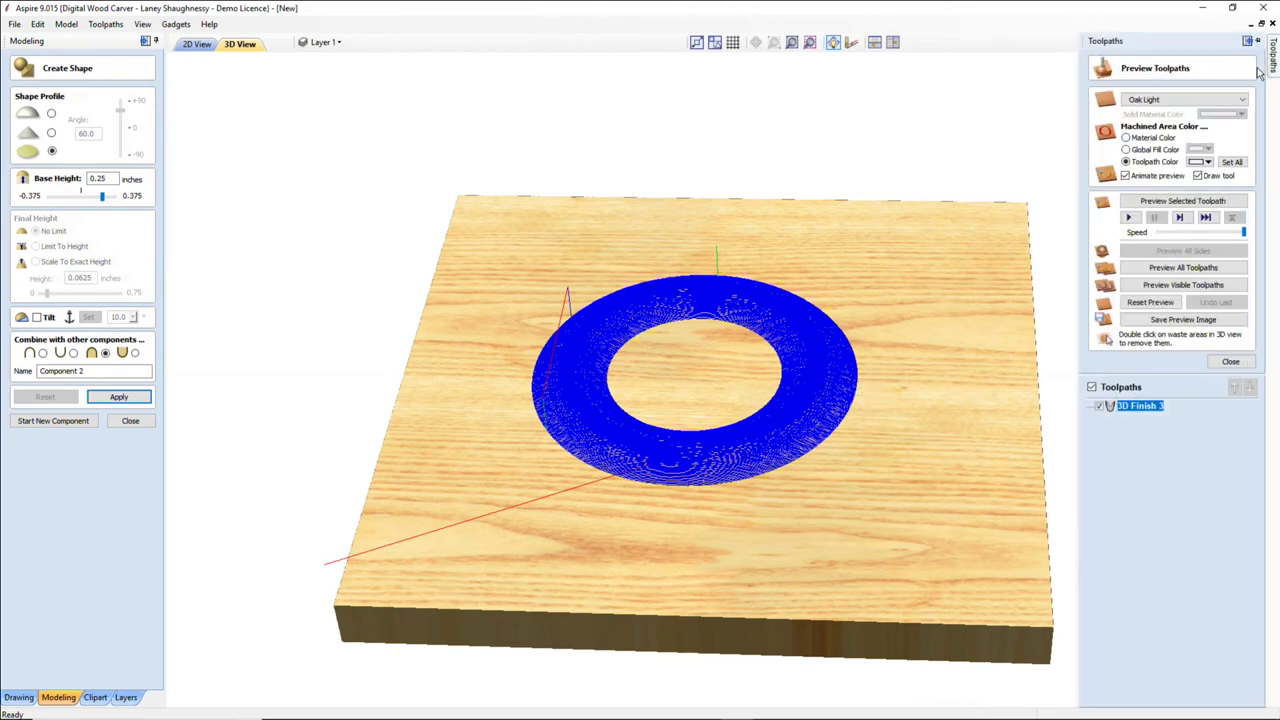
click(1165, 205)
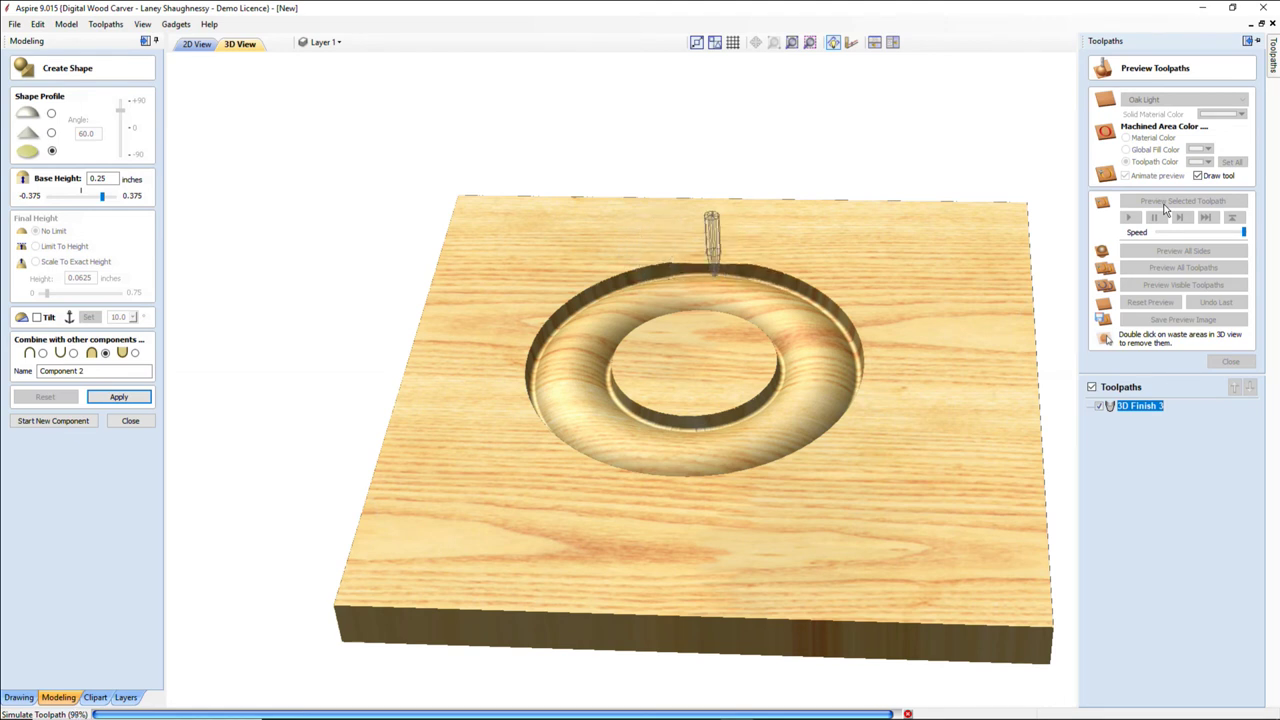
click(195, 44)
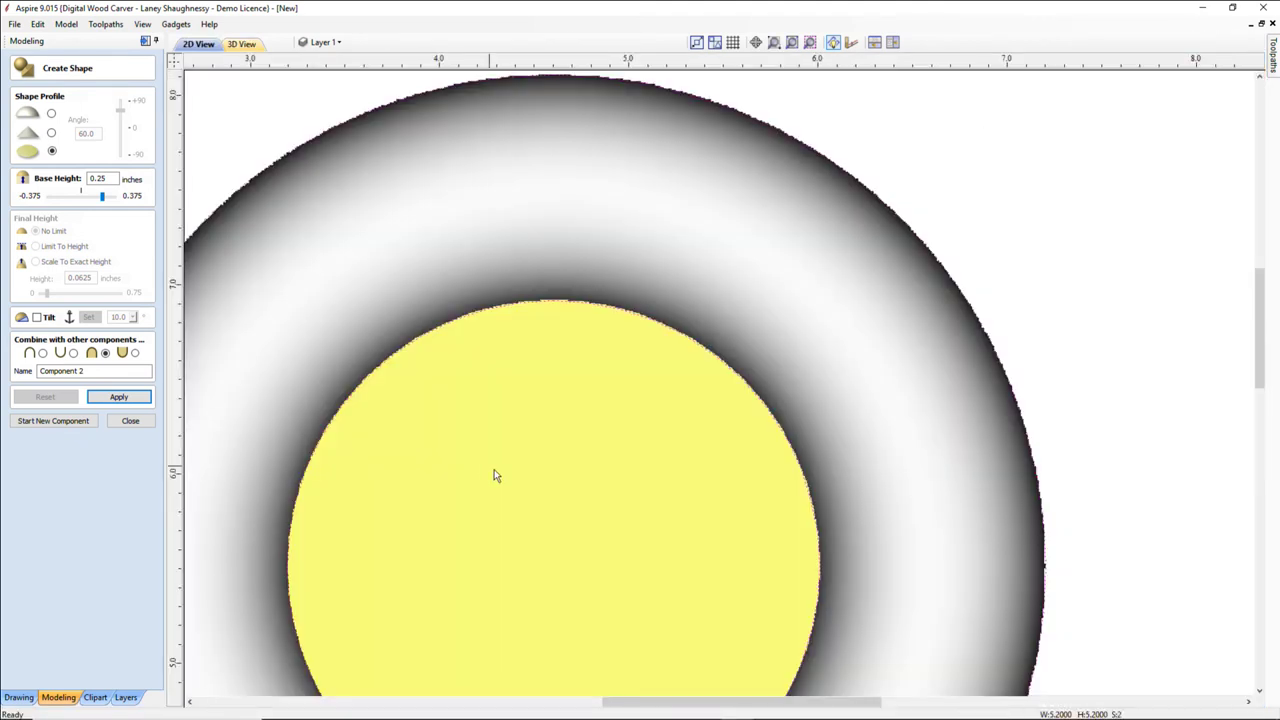
Select the inner circle vector and close the toolpath preview panel.
click(607, 315)
click(608, 308)
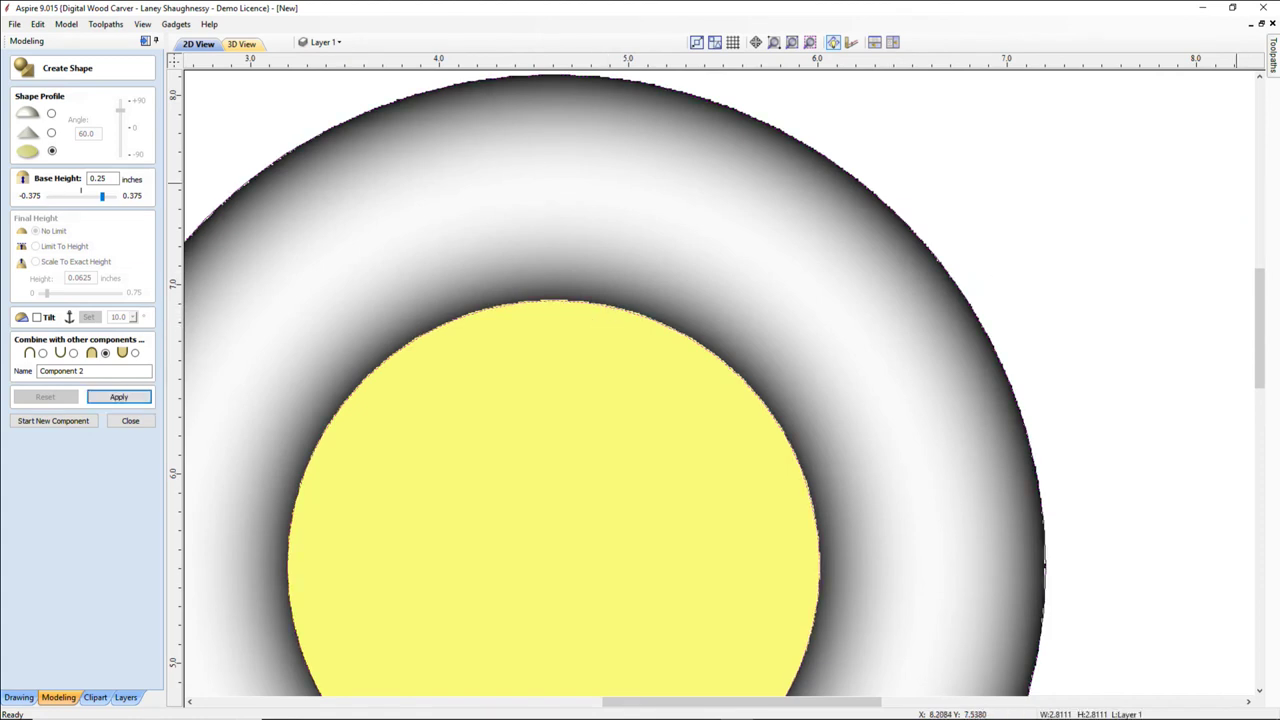
click(1273, 60)
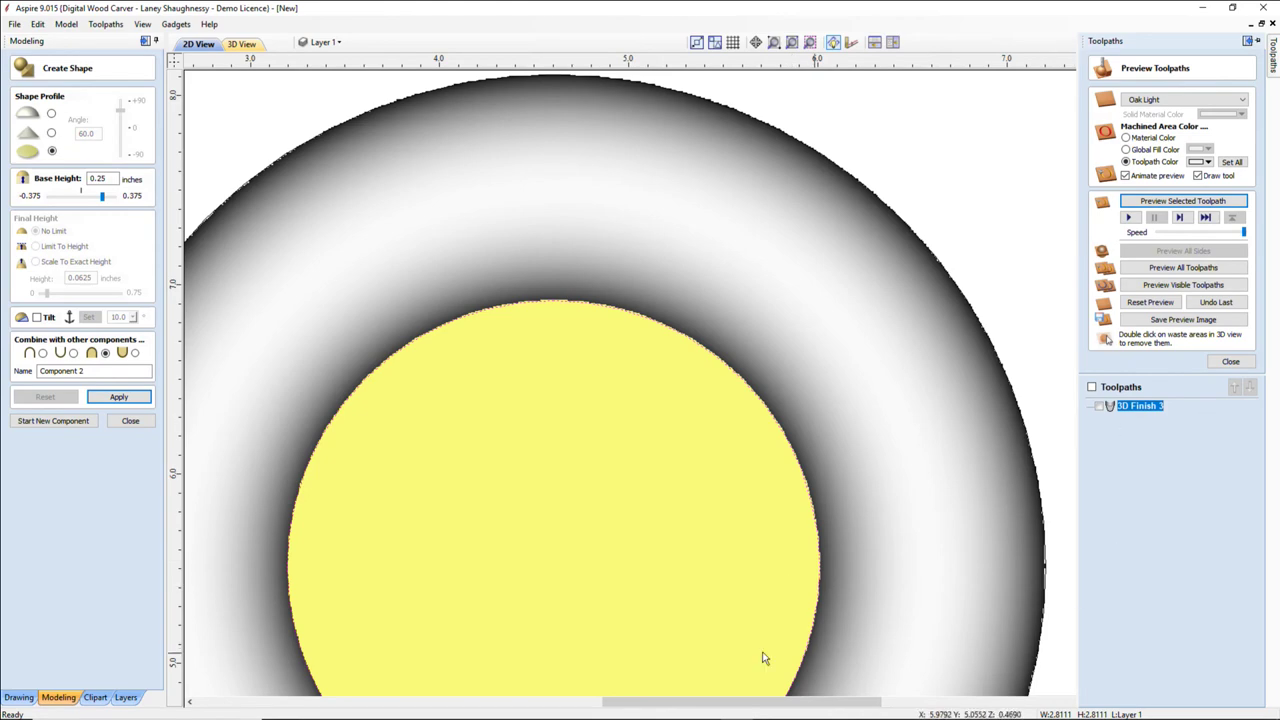
scroll(763, 658, down, 5)
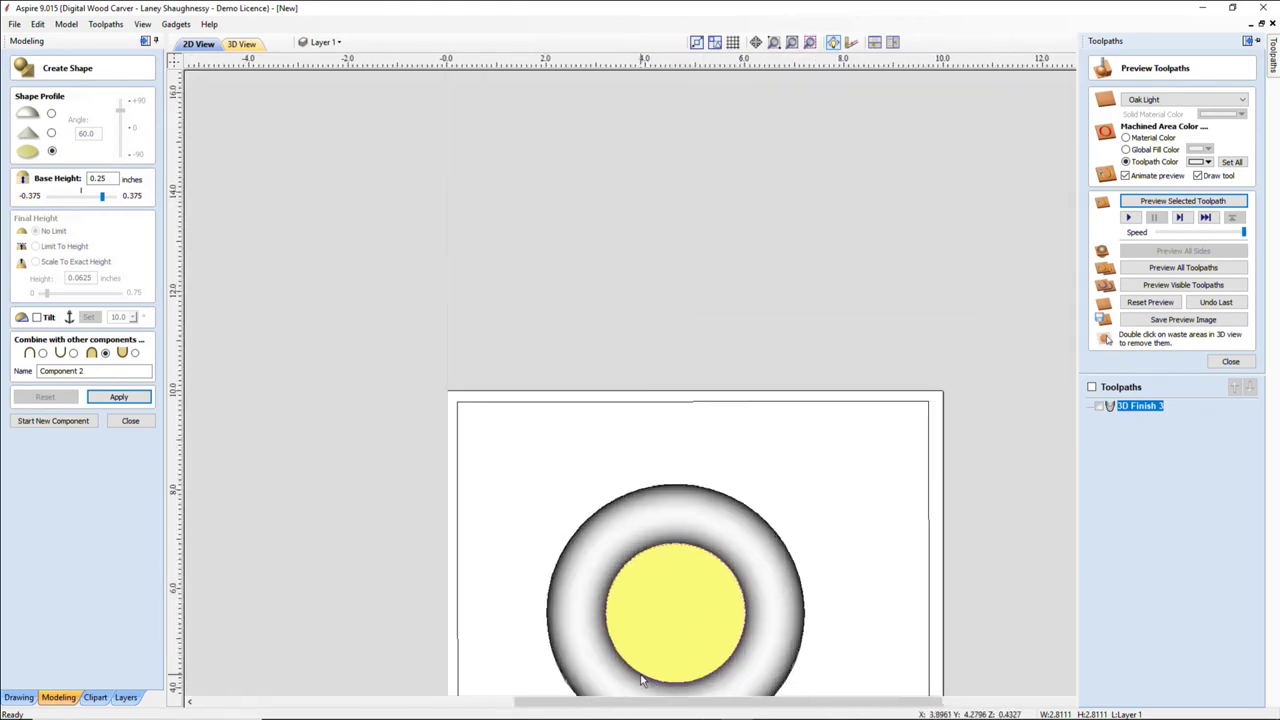
scroll(641, 680, up, 4)
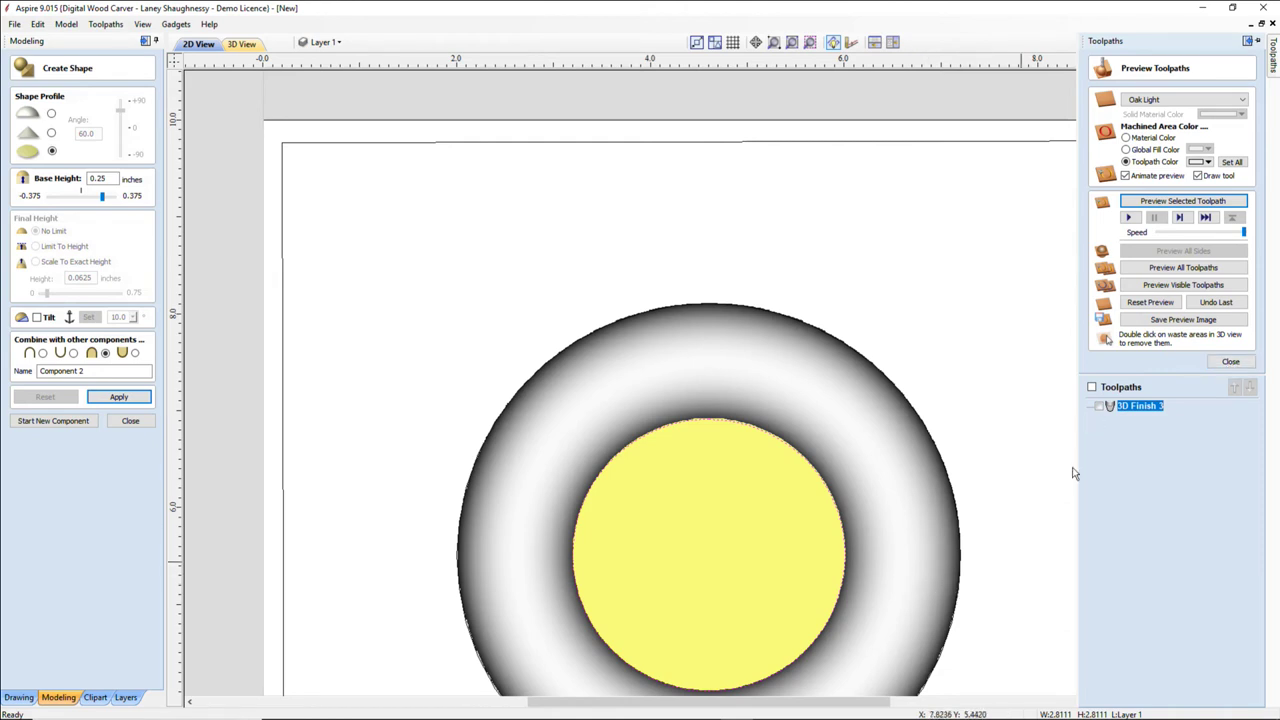
click(1230, 362)
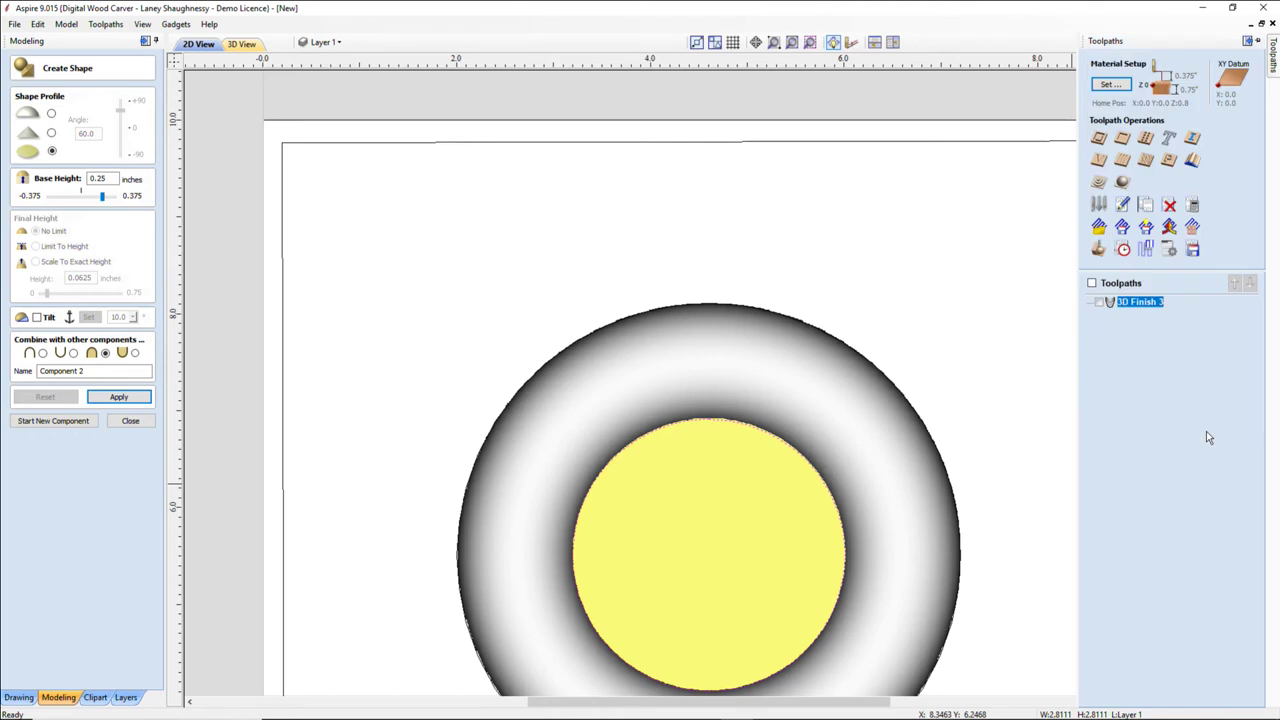
Start a new pocket toolpath and edit its cut depth, with the whole ring in view.
click(1122, 138)
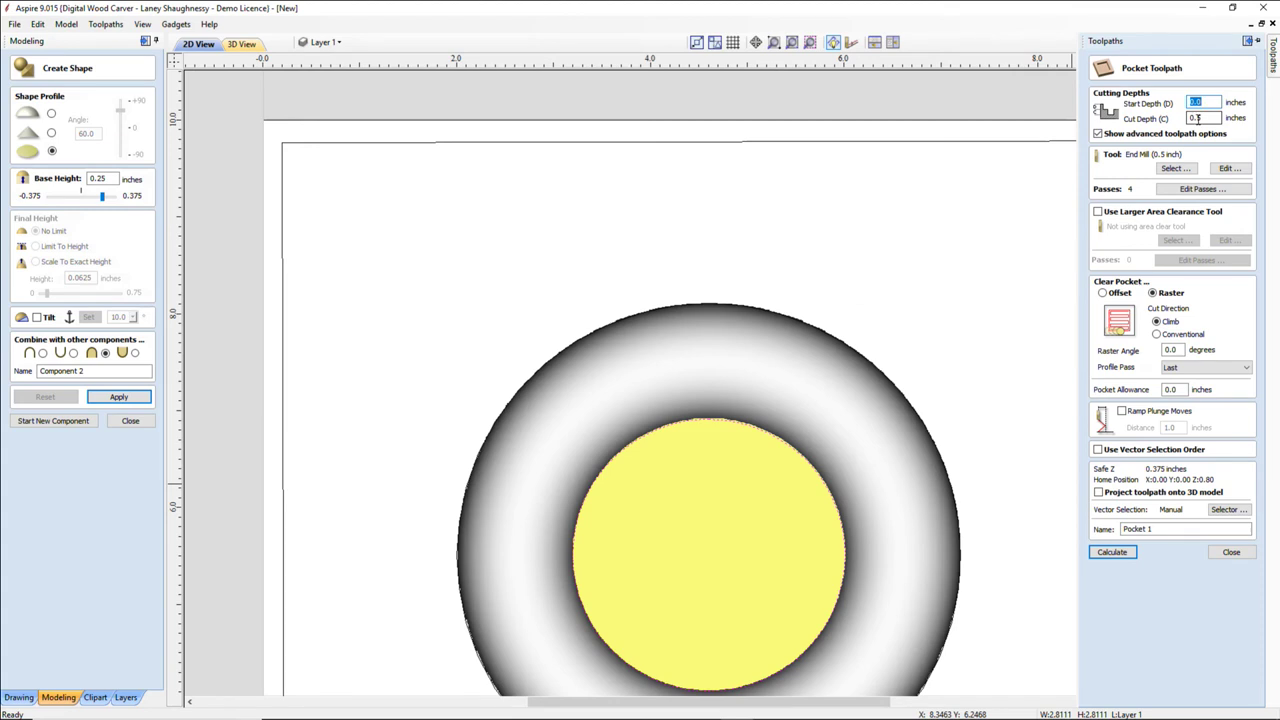
click(1213, 118)
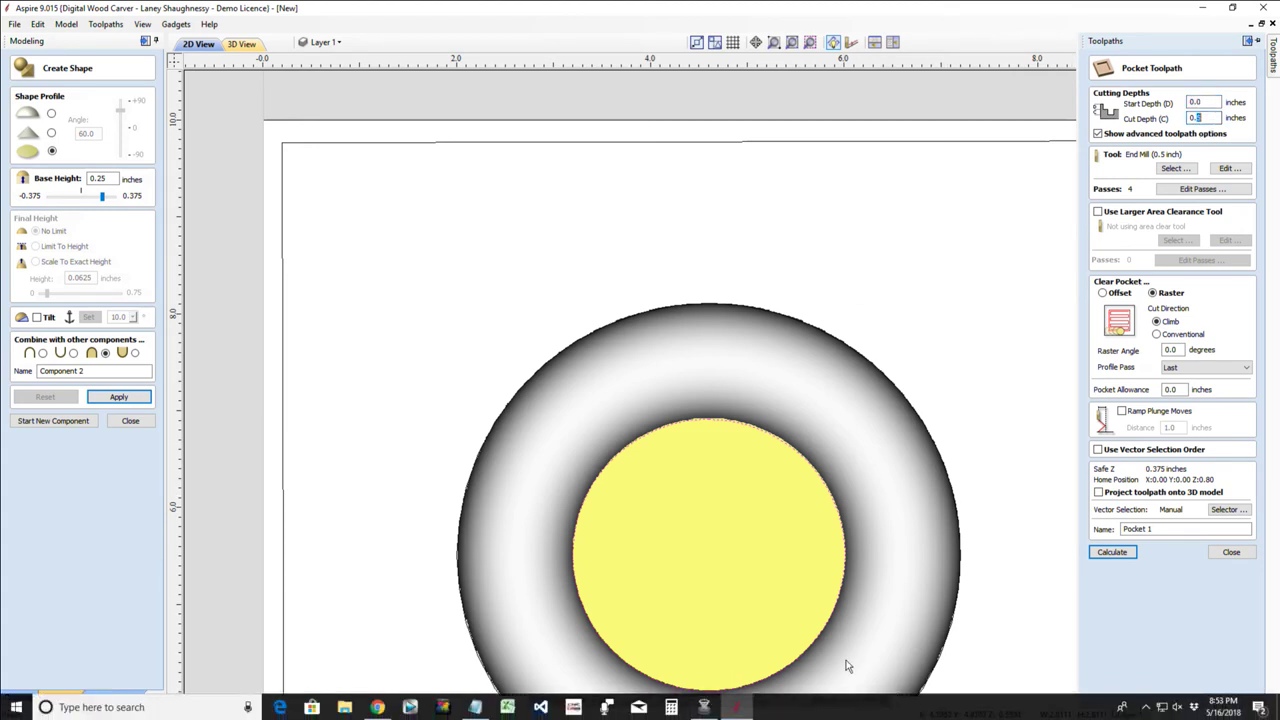
middle_drag(563, 640, 695, 553)
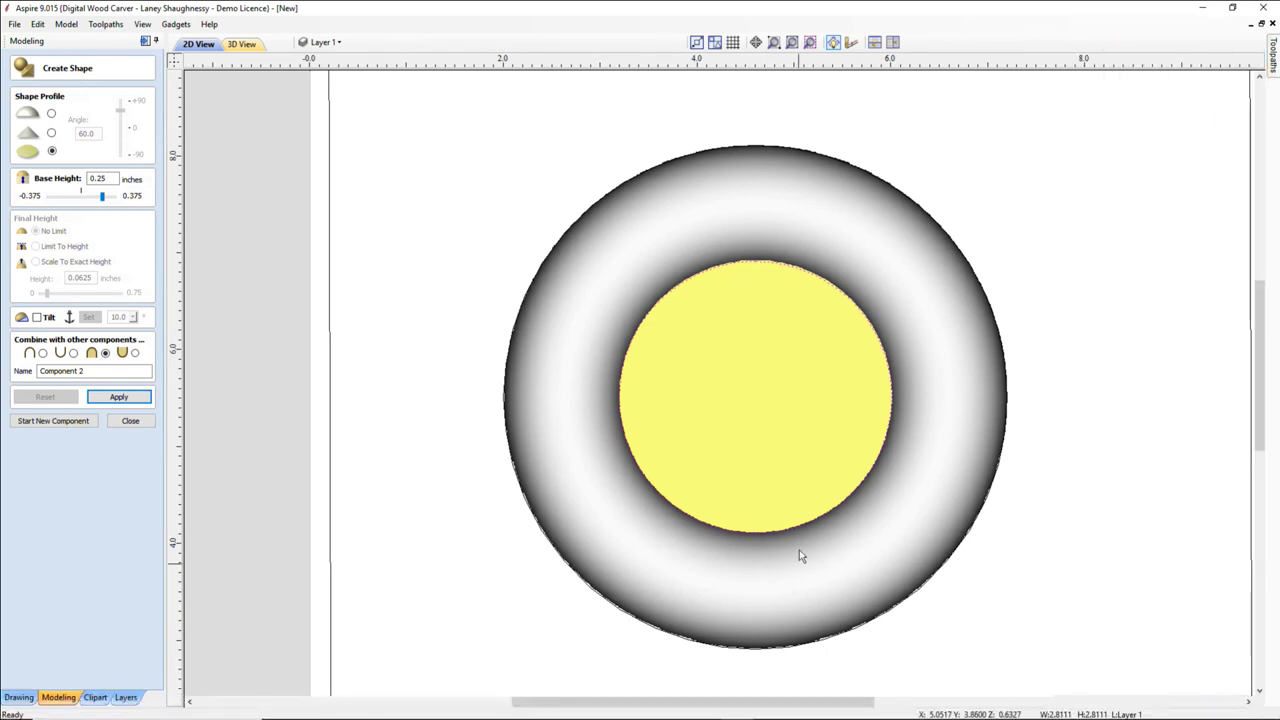
Select the ring component, view it in 3D from a new angle, and reopen the pocket settings.
click(1273, 62)
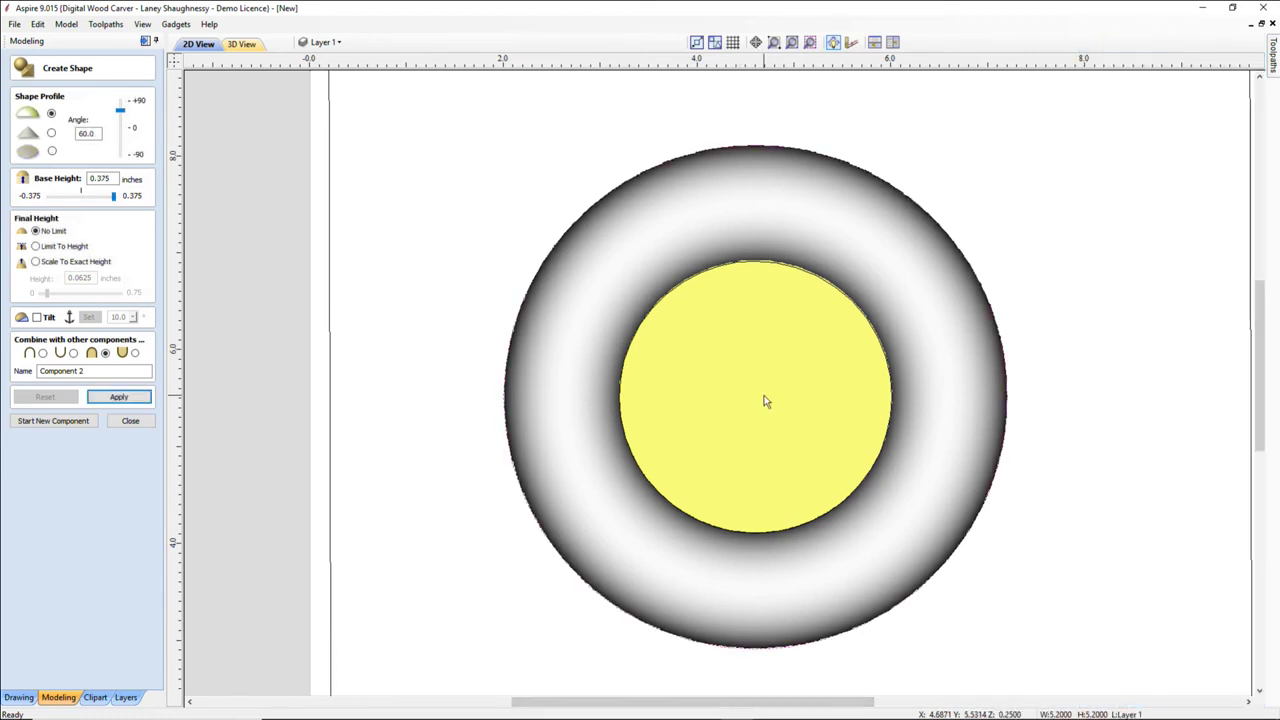
click(766, 400)
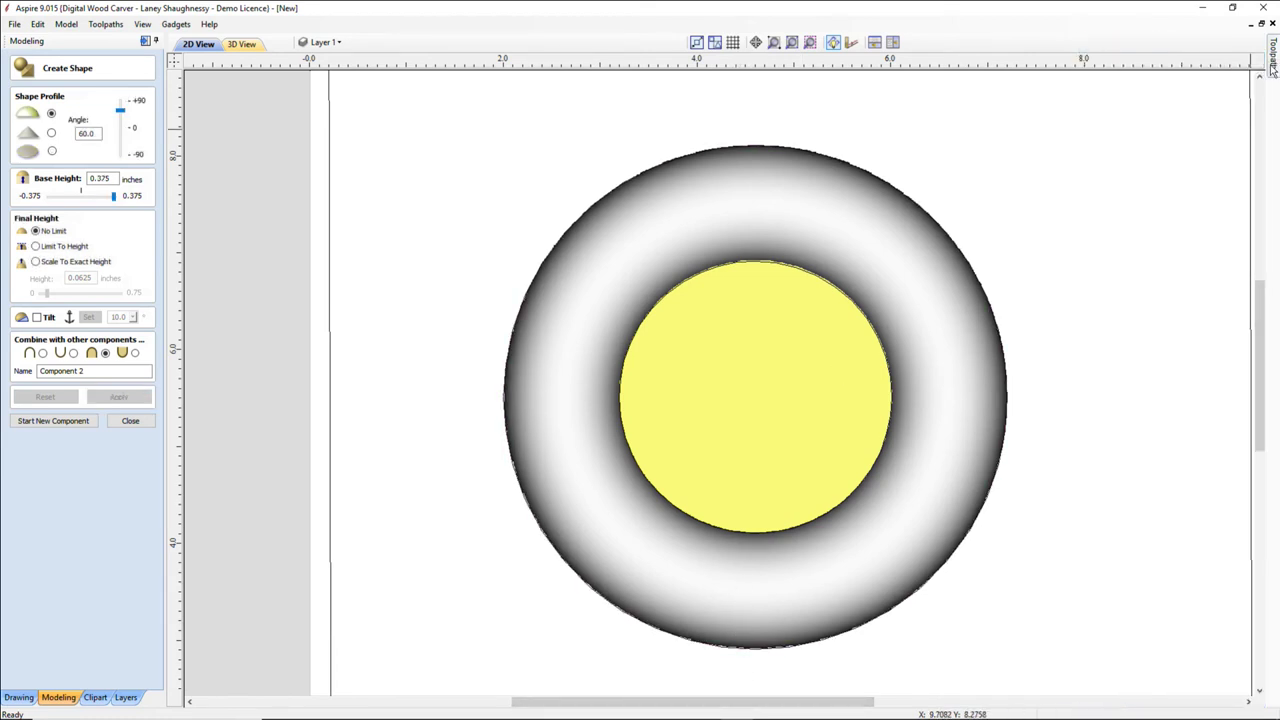
click(248, 47)
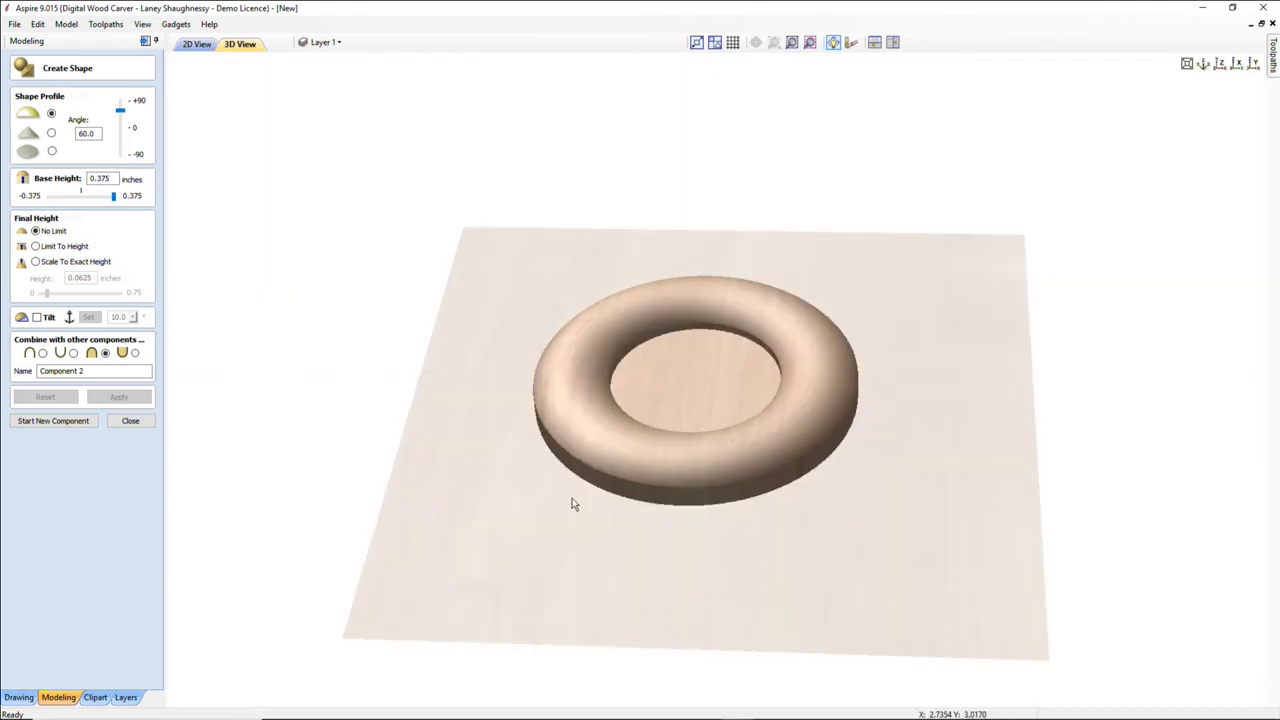
drag(574, 503, 623, 560)
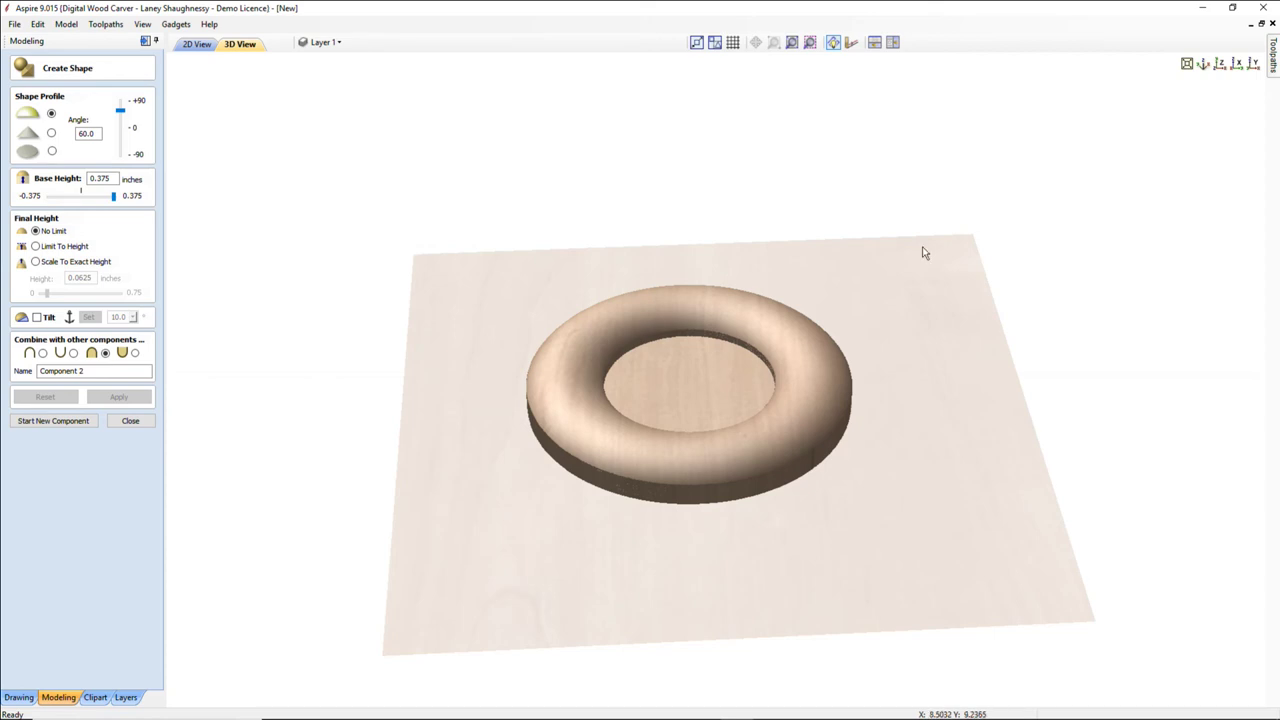
click(1272, 72)
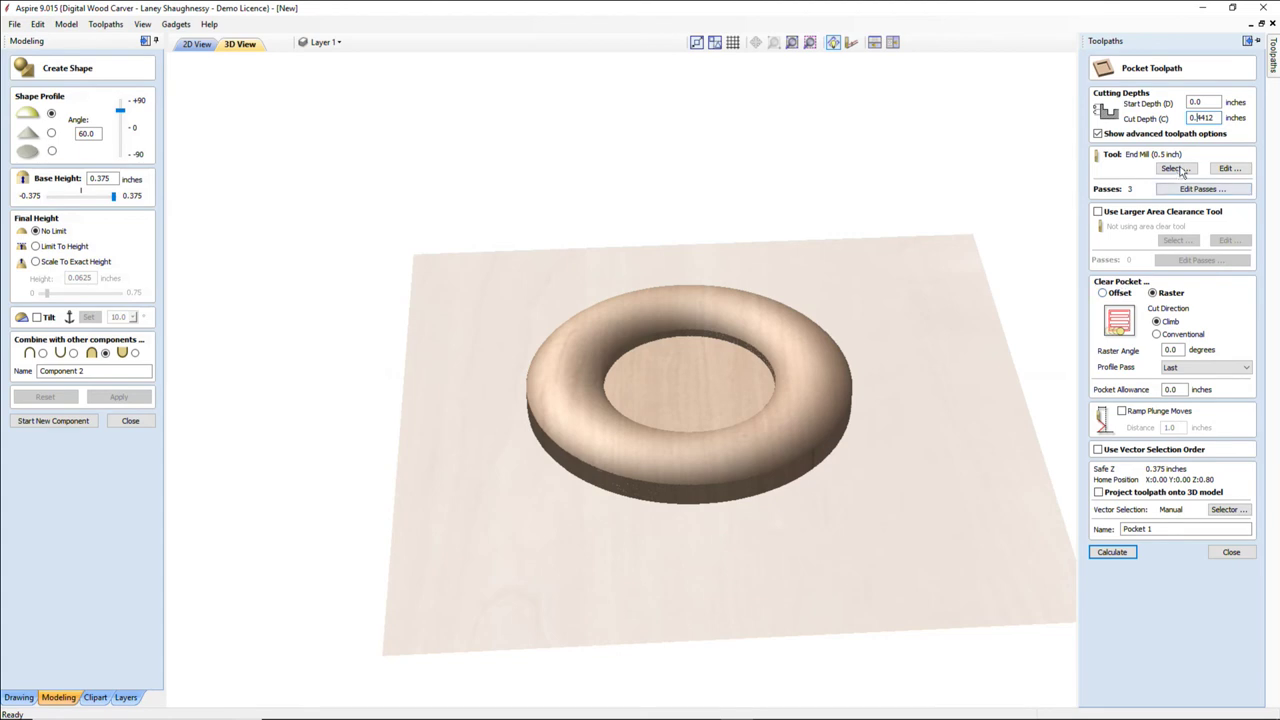
Use a 0.25-inch end mill with offset clearing for the pocket, targeting the inner circle.
click(1176, 168)
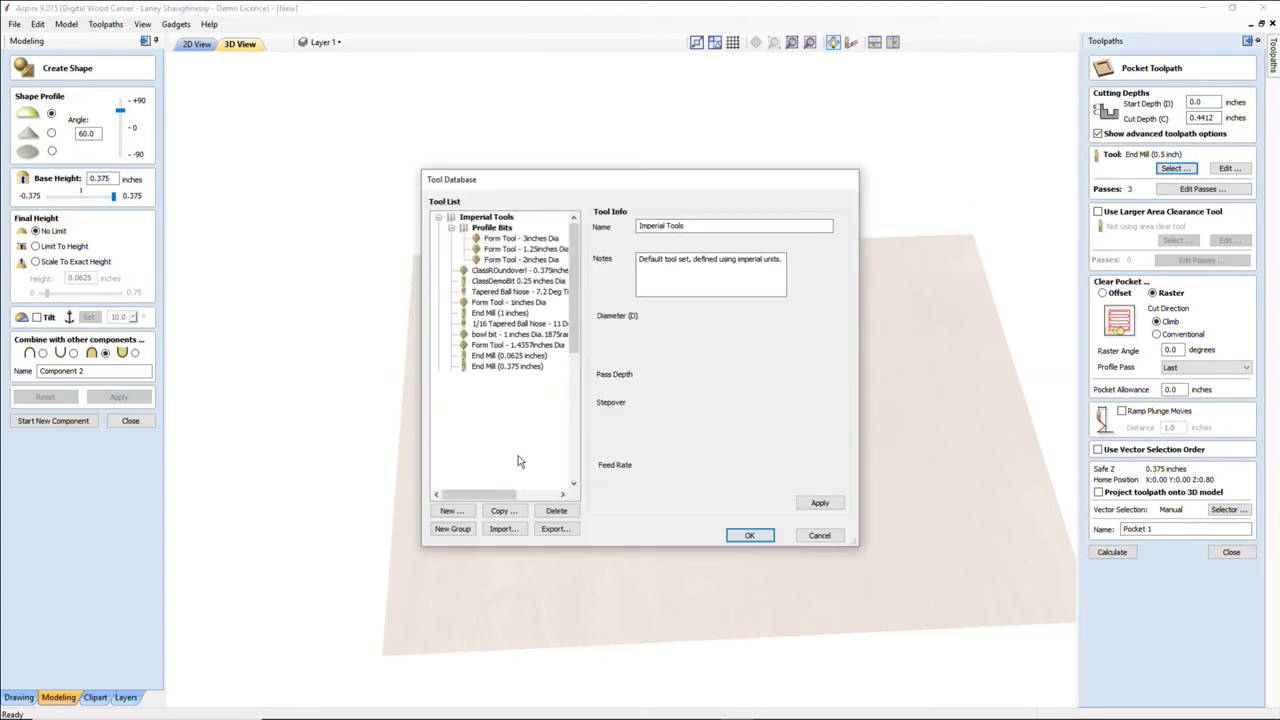
click(515, 452)
click(749, 535)
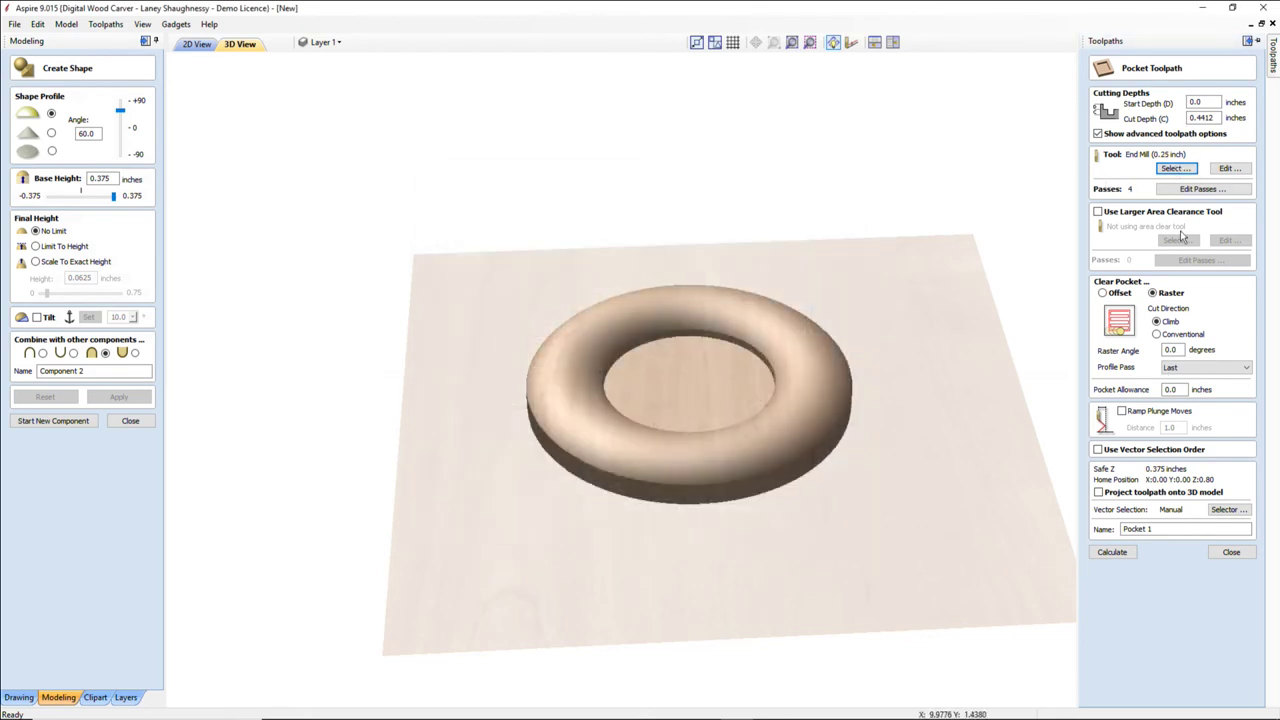
click(1102, 293)
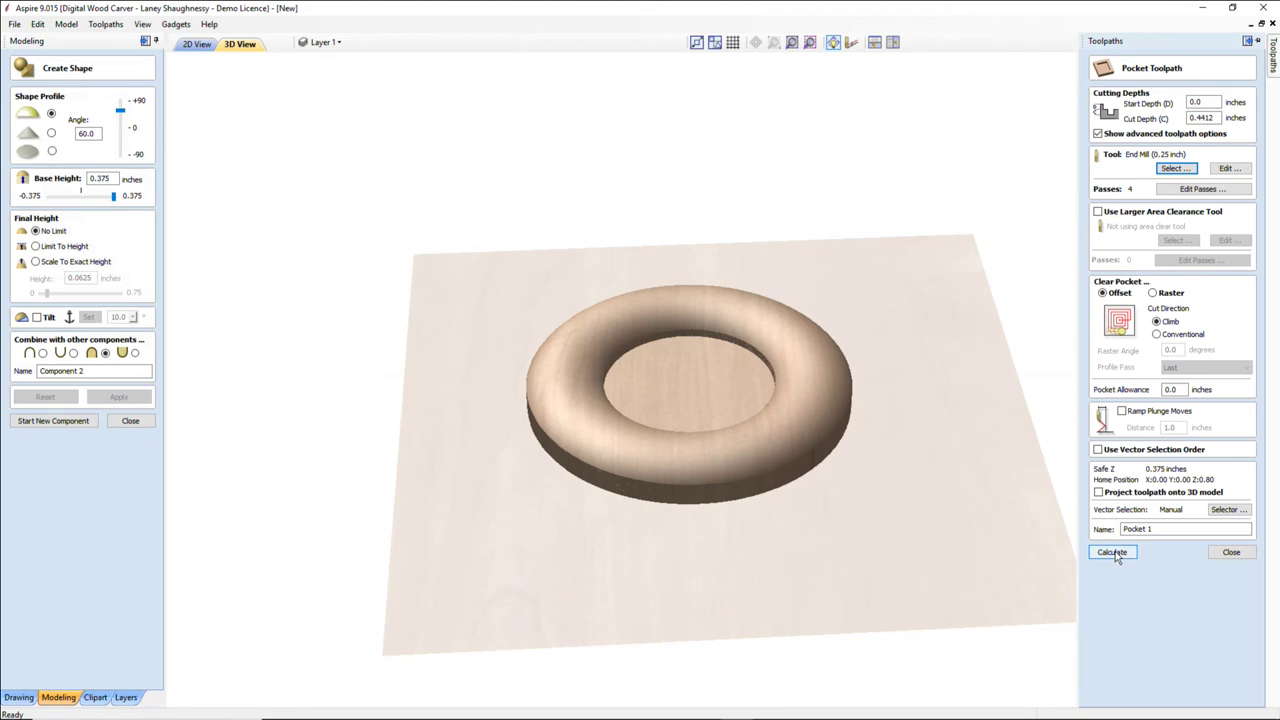
click(197, 44)
click(787, 266)
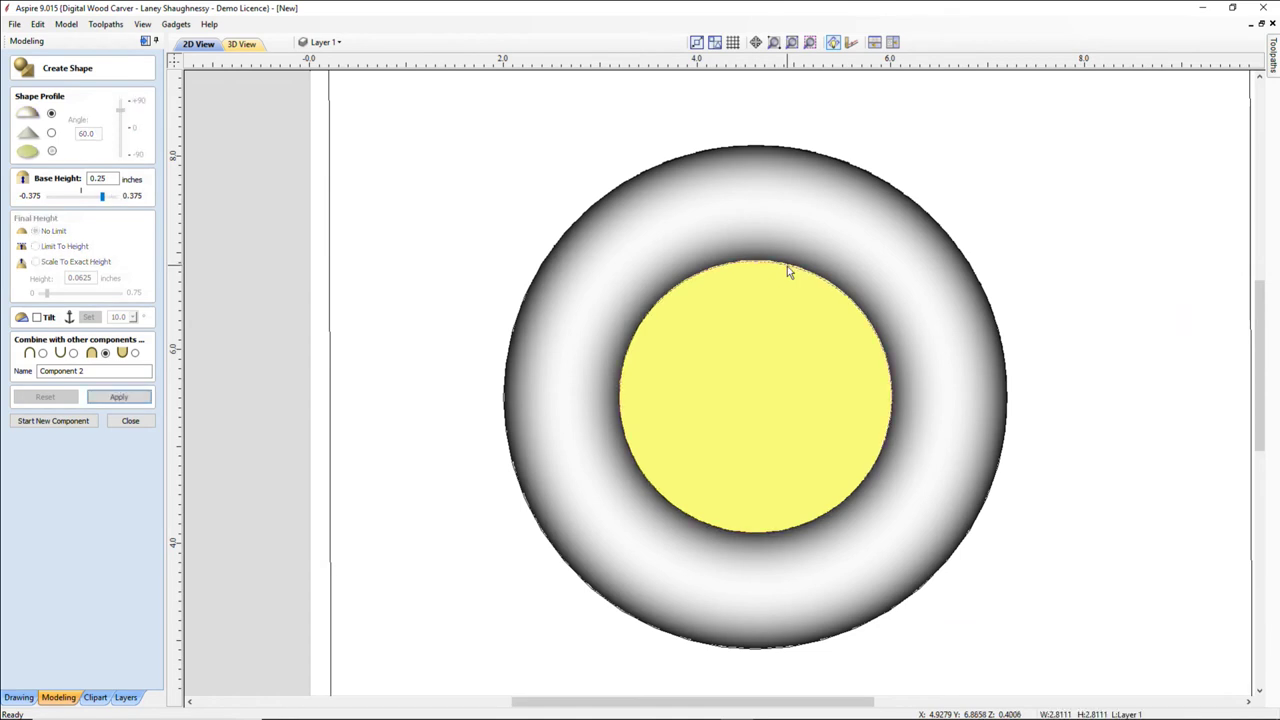
Calculate and preview Pocket 1, tilting and zooming in on the cut ring centre.
mouse_move(1273, 72)
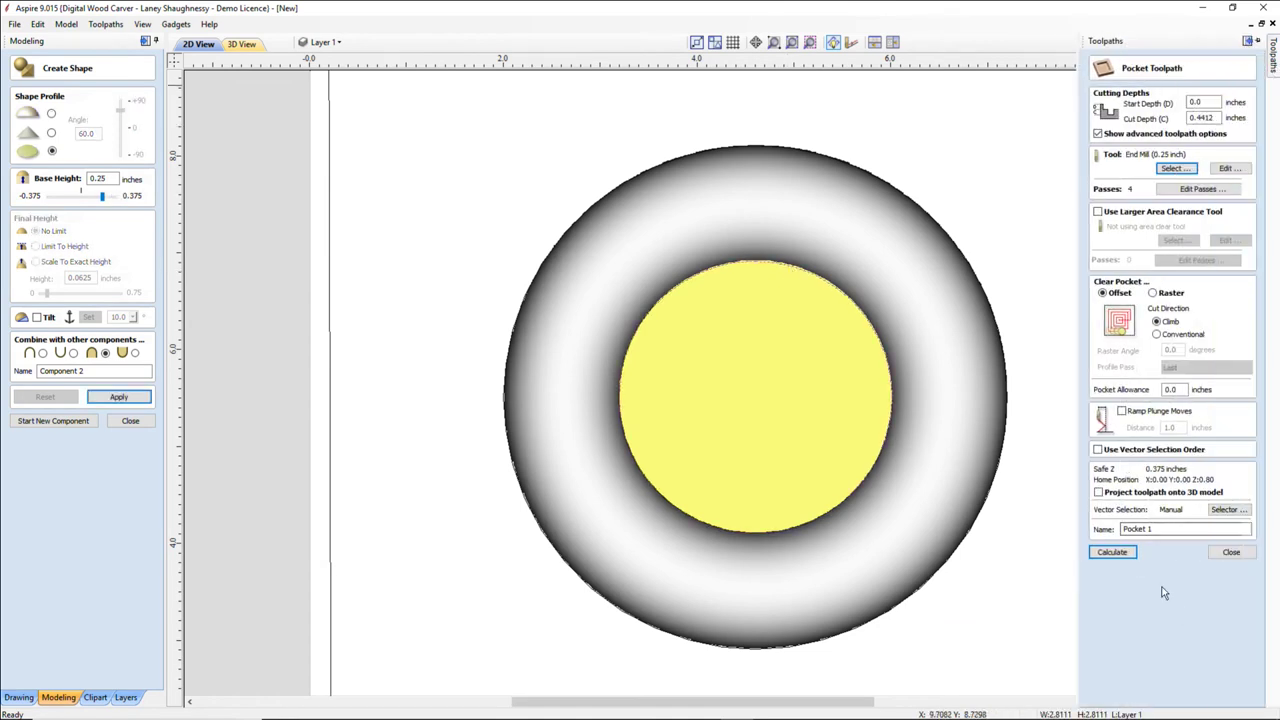
click(1111, 553)
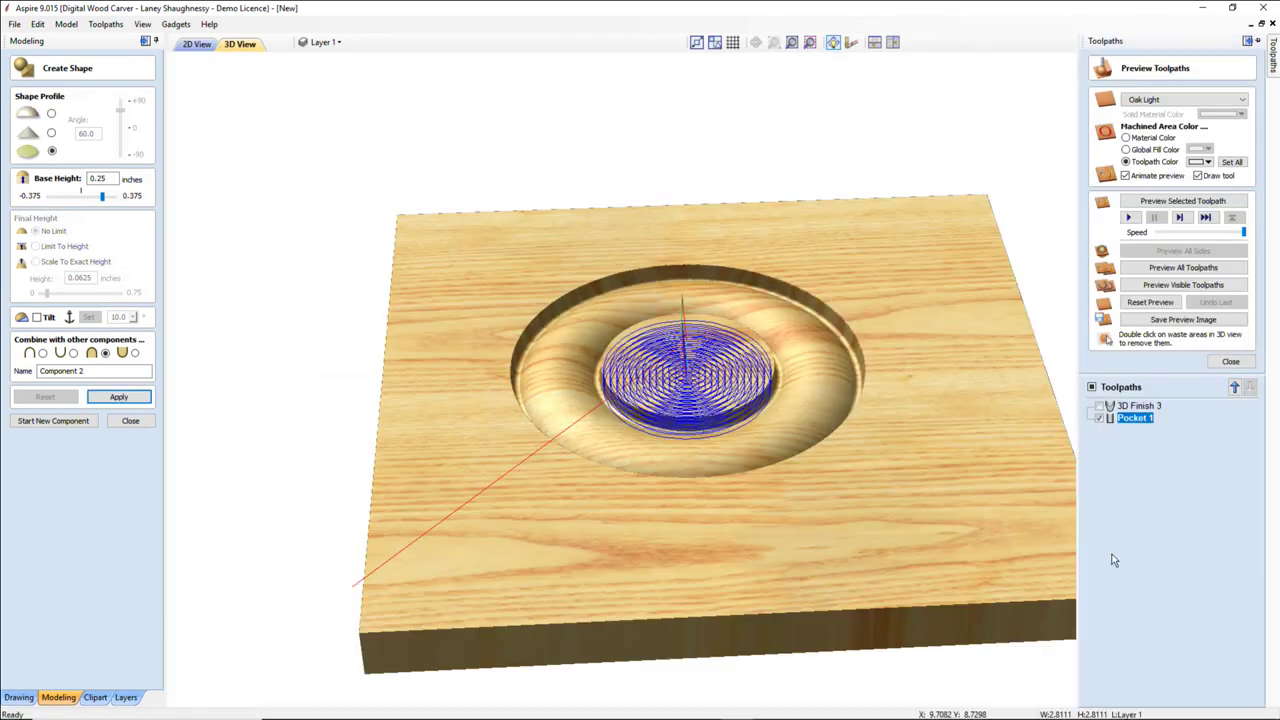
click(1177, 202)
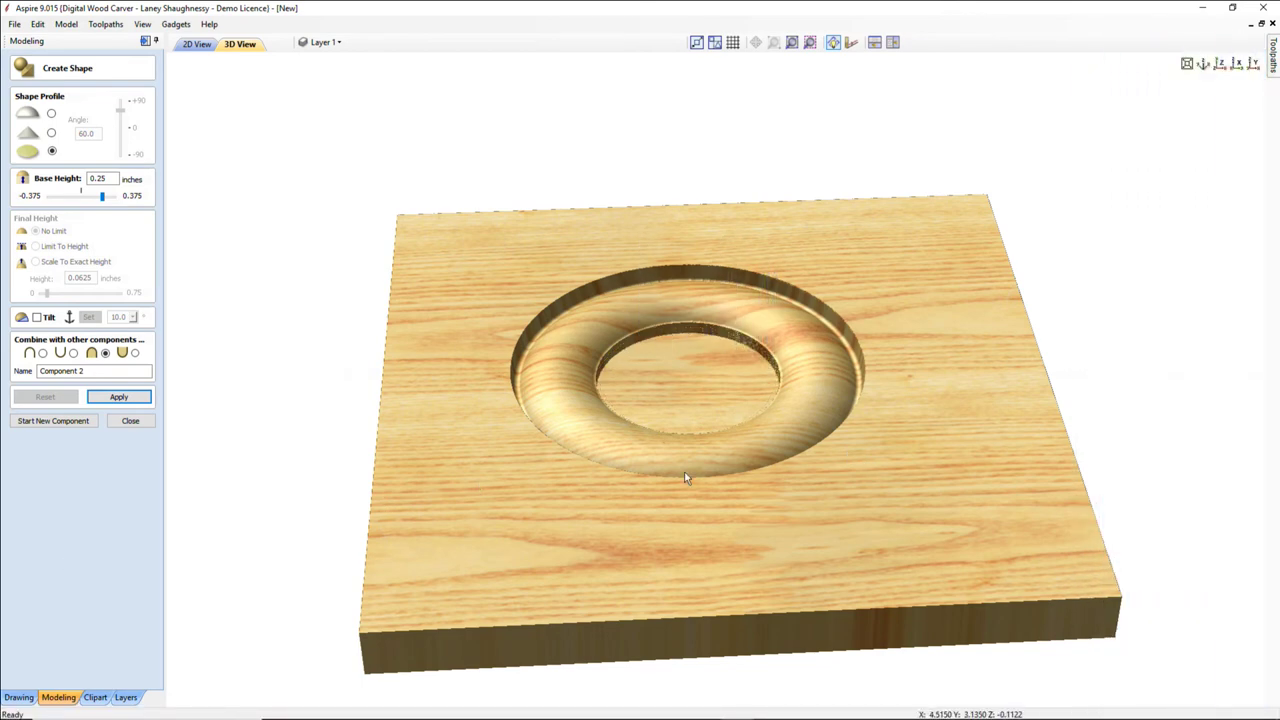
drag(686, 478, 694, 300)
scroll(731, 285, up, 3)
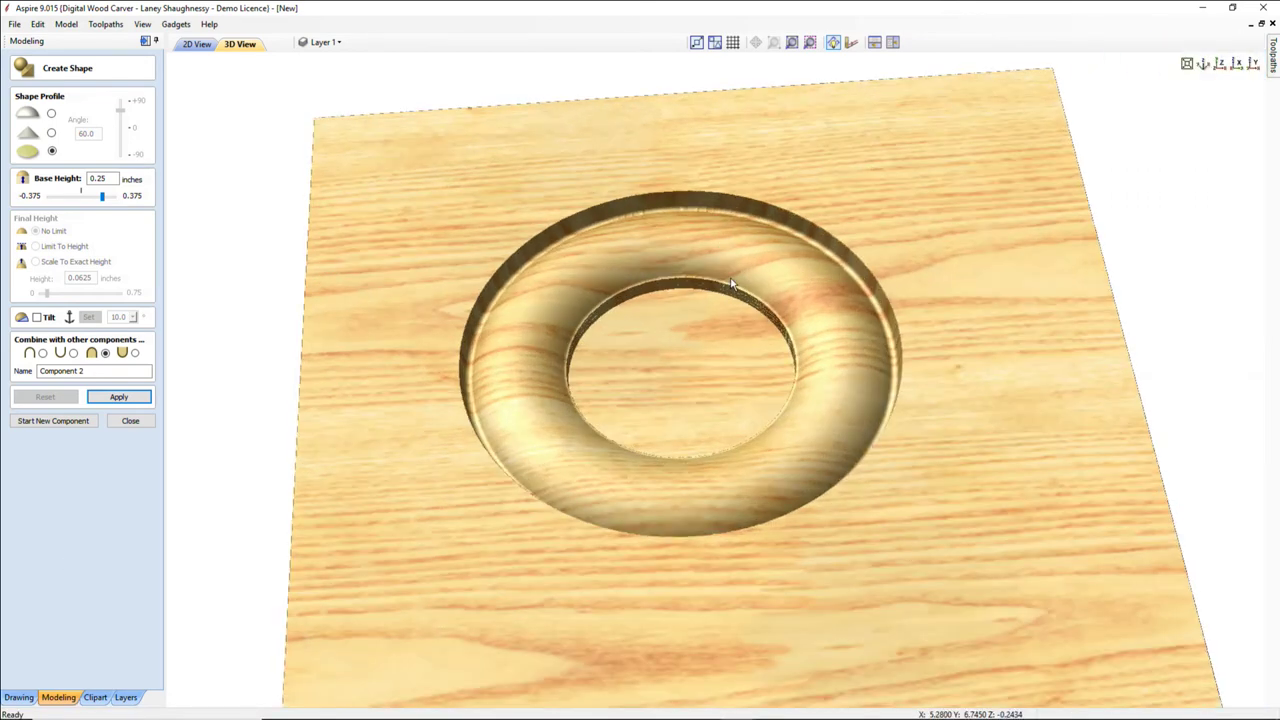
scroll(731, 285, up, 5)
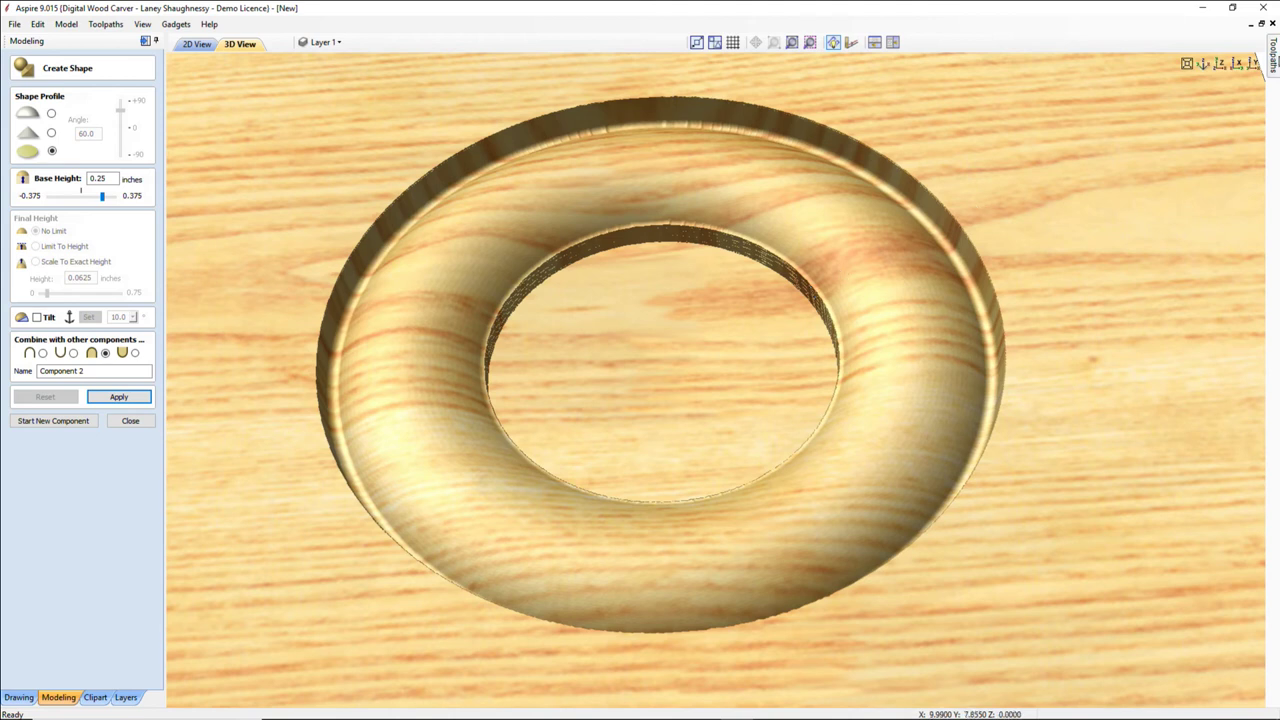
Reopen Pocket 1's settings for editing and switch to the 2D view.
mouse_move(1274, 60)
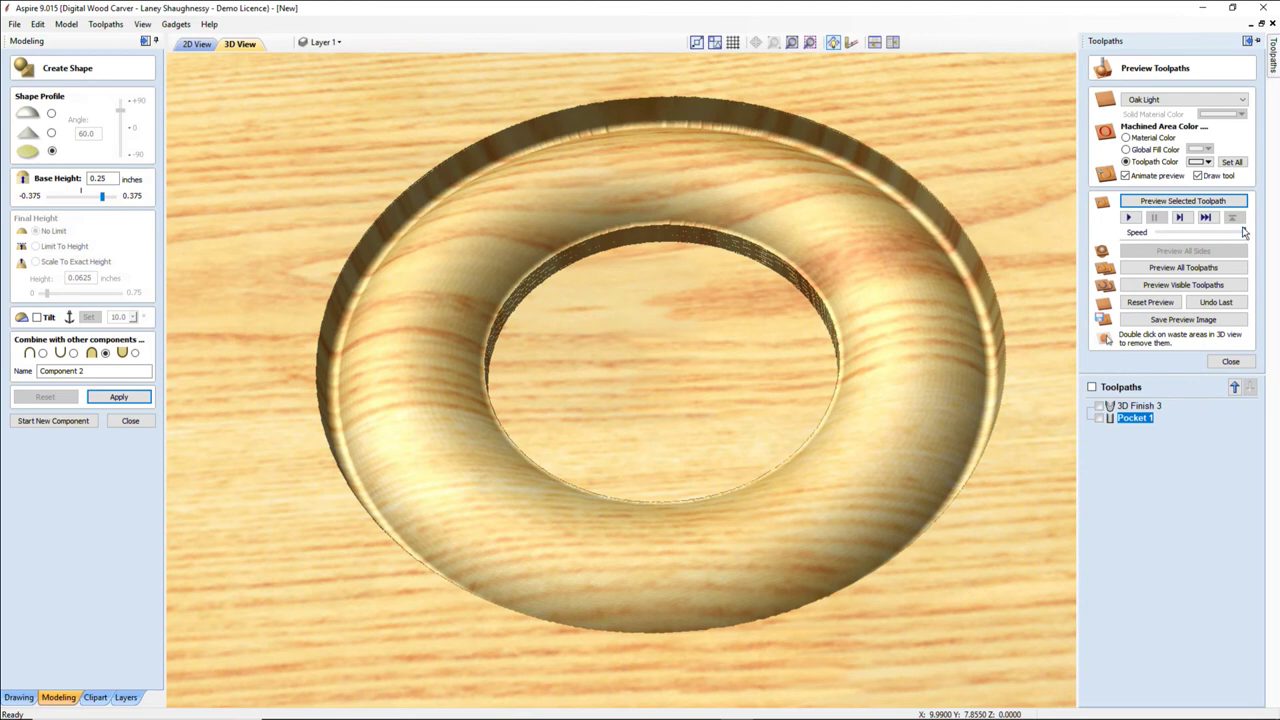
click(1130, 420)
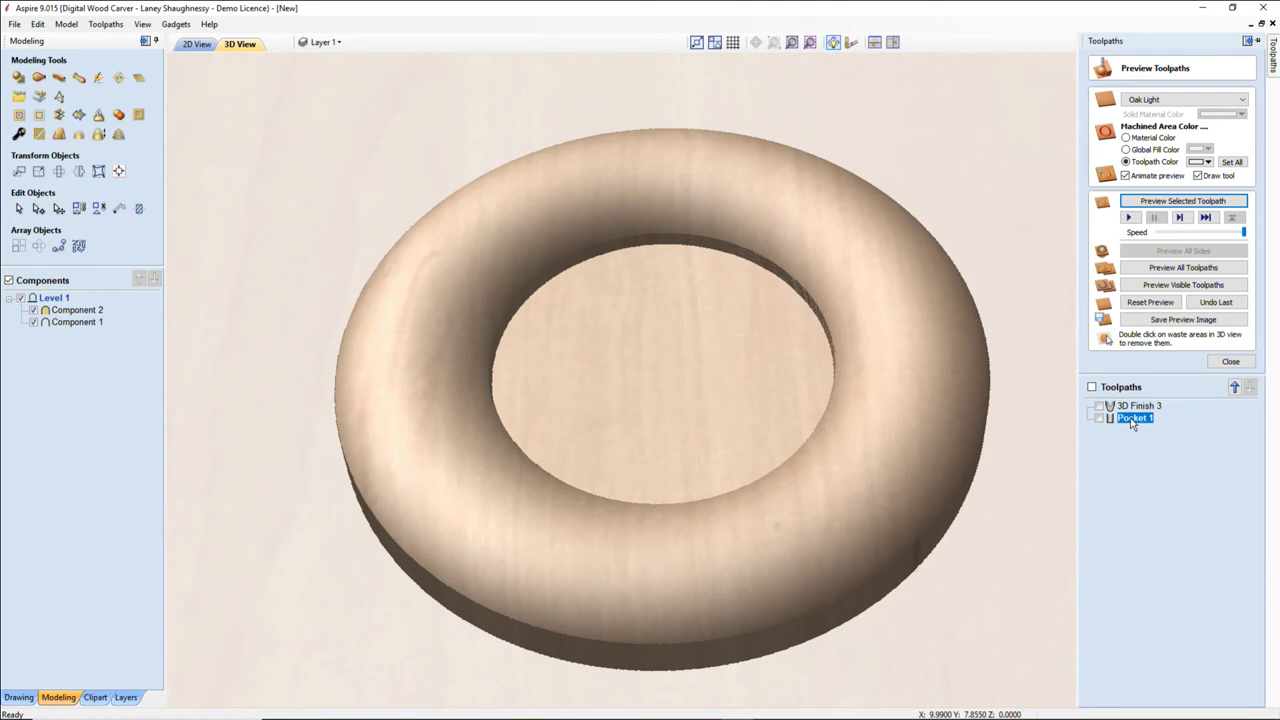
double_click(1133, 419)
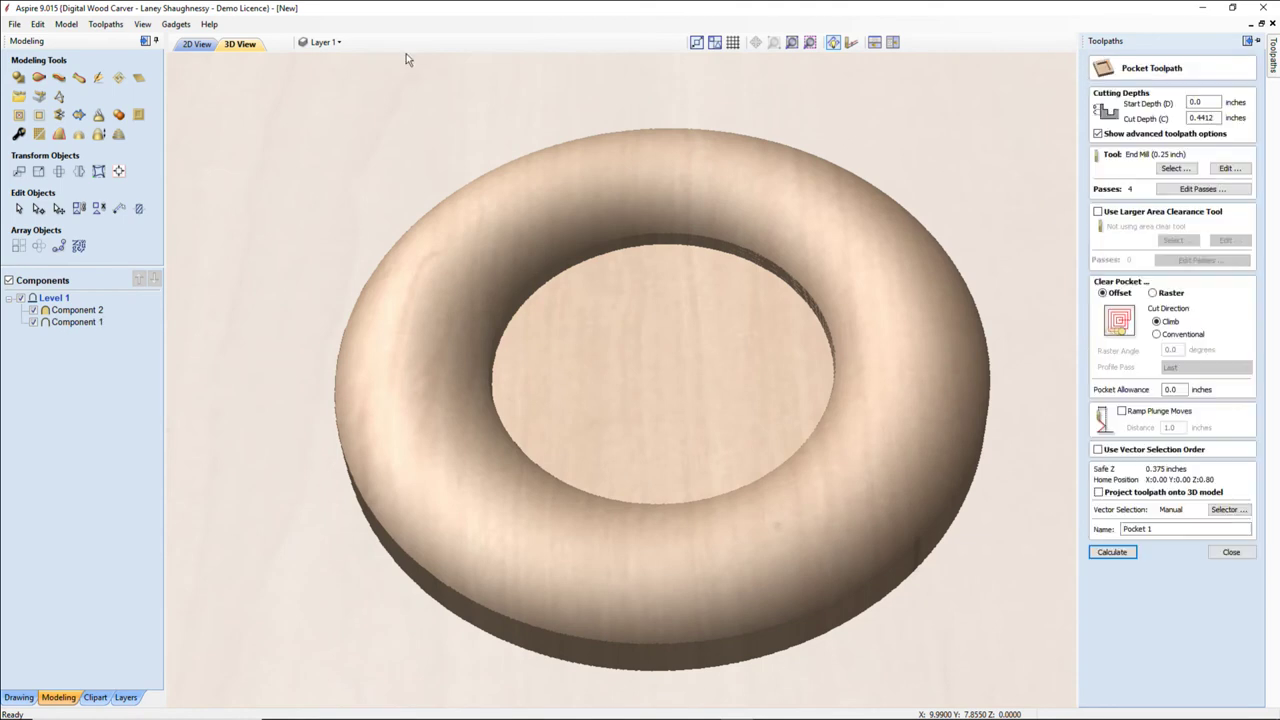
click(197, 44)
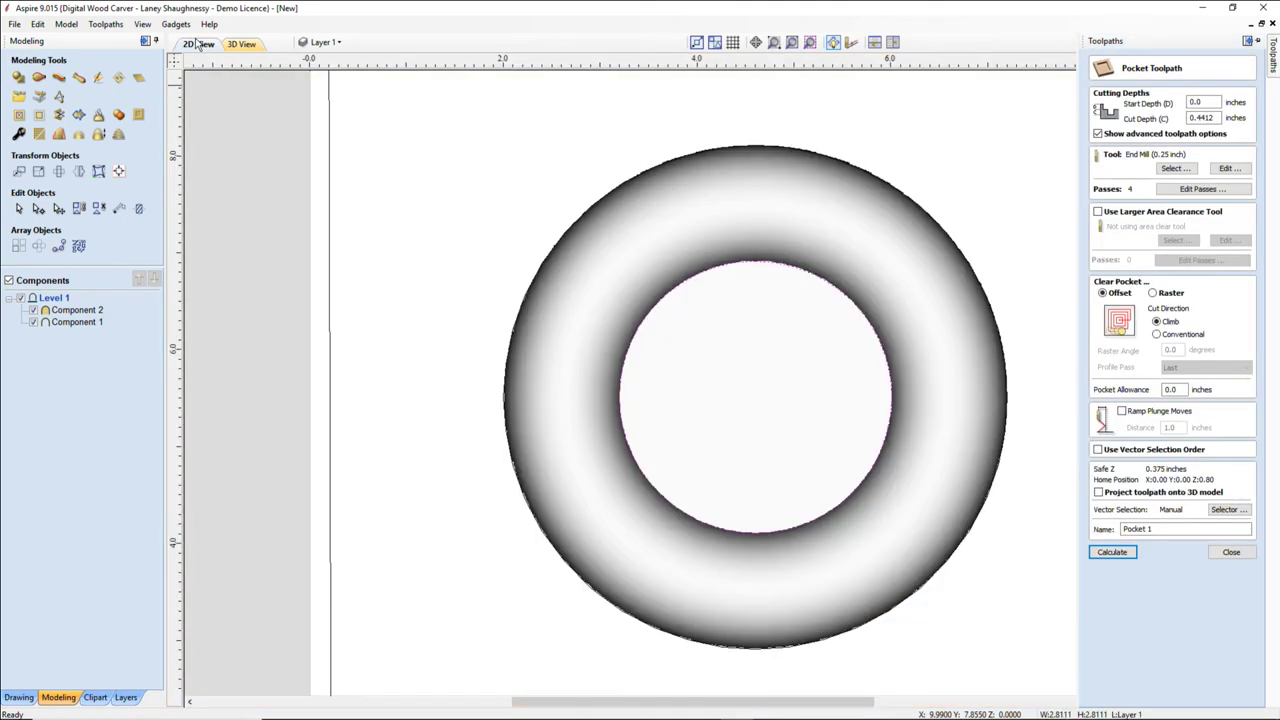
Change Pocket 1's pocket allowance to 0.01 inches, then recalculate and preview the cut.
mouse_move(1268, 55)
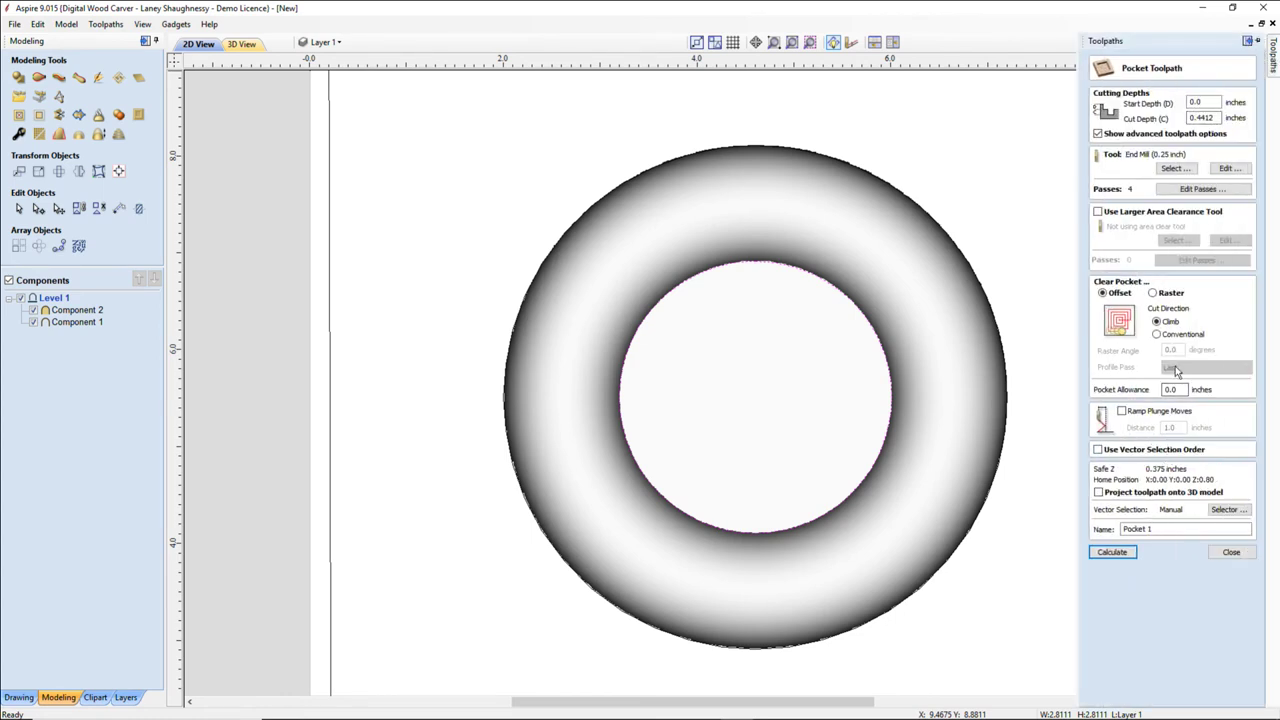
click(1172, 389)
double_click(1170, 389)
text(.)
click(1113, 552)
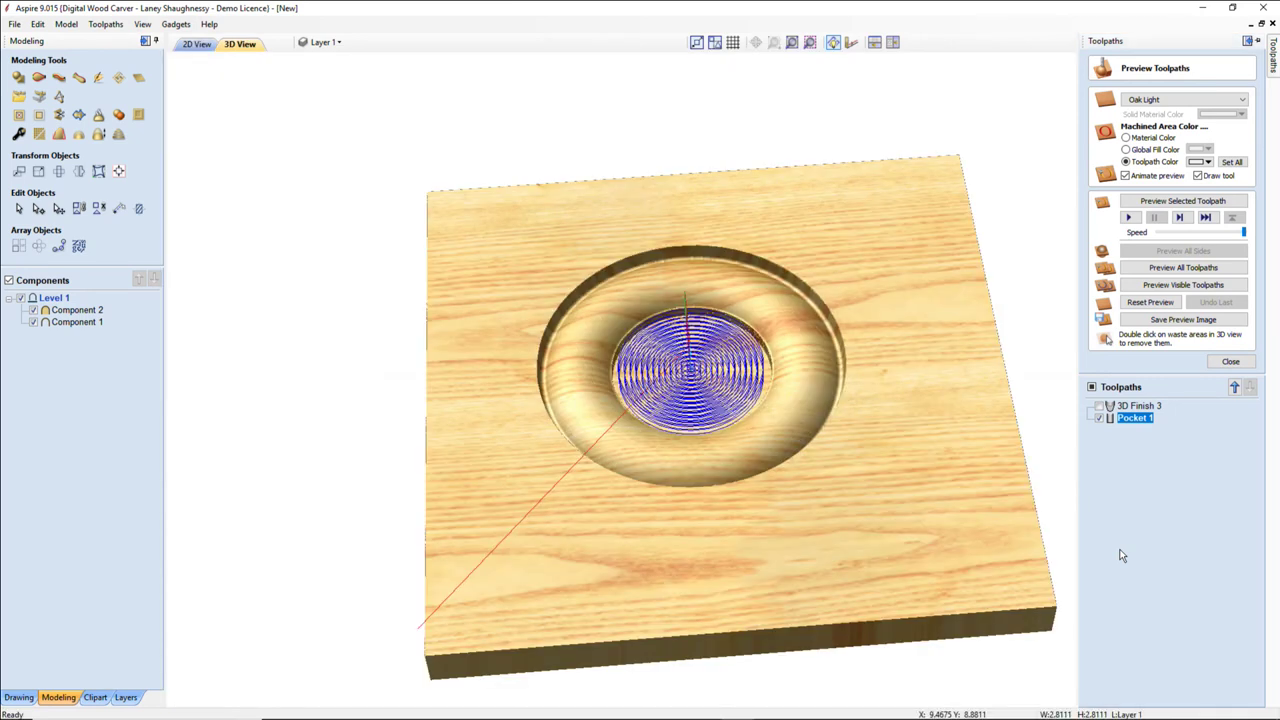
click(1185, 200)
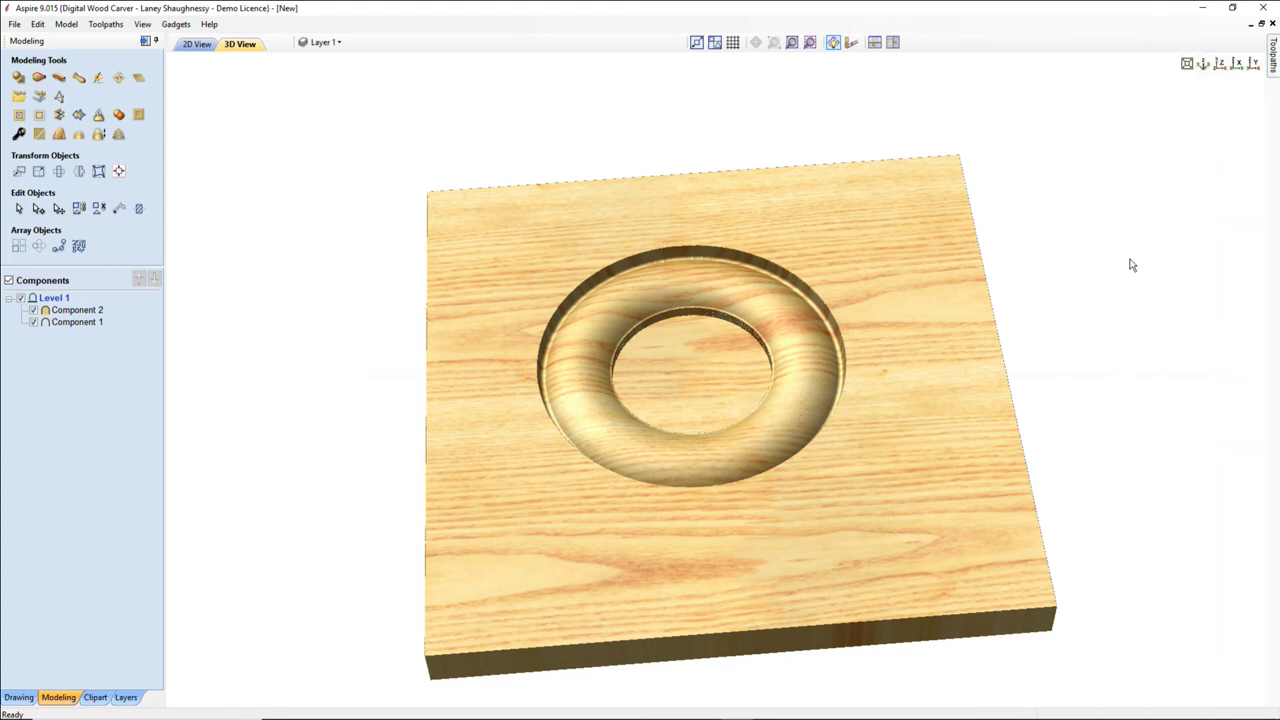
Make Pocket 1 visible, change the 2D toolpath drawing style, and recalculate Pocket 1.
mouse_move(1273, 58)
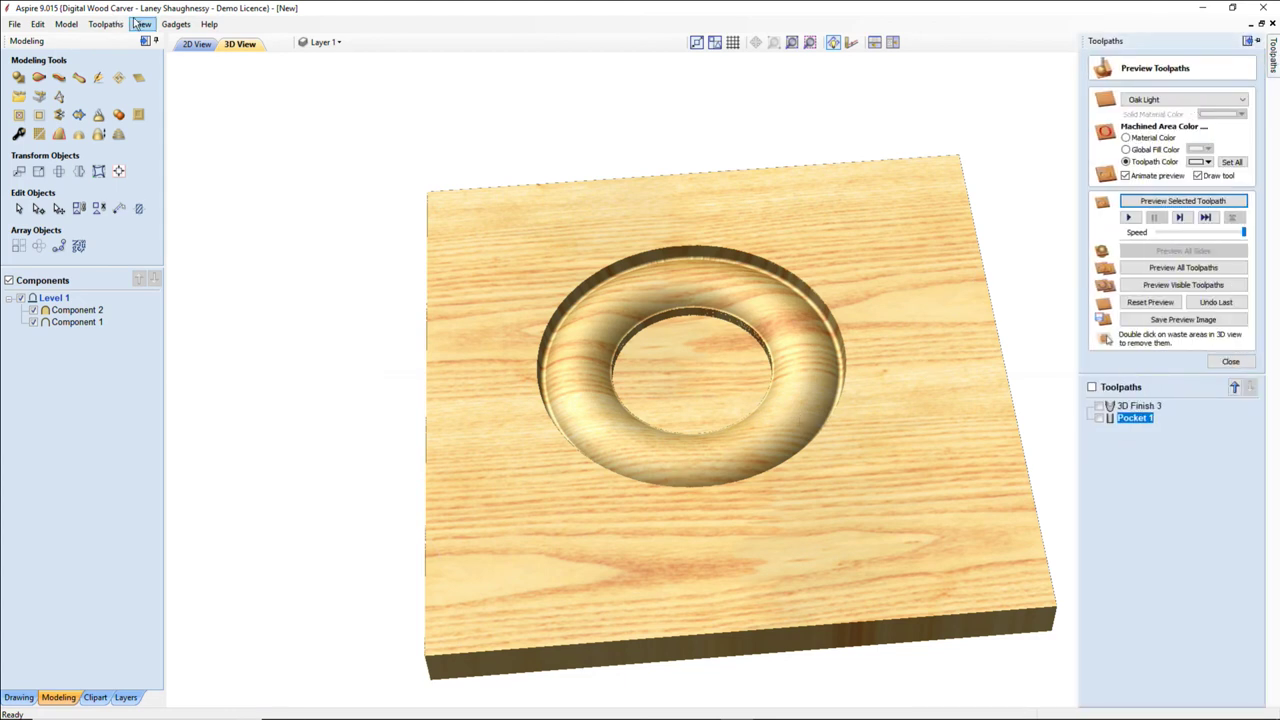
click(197, 44)
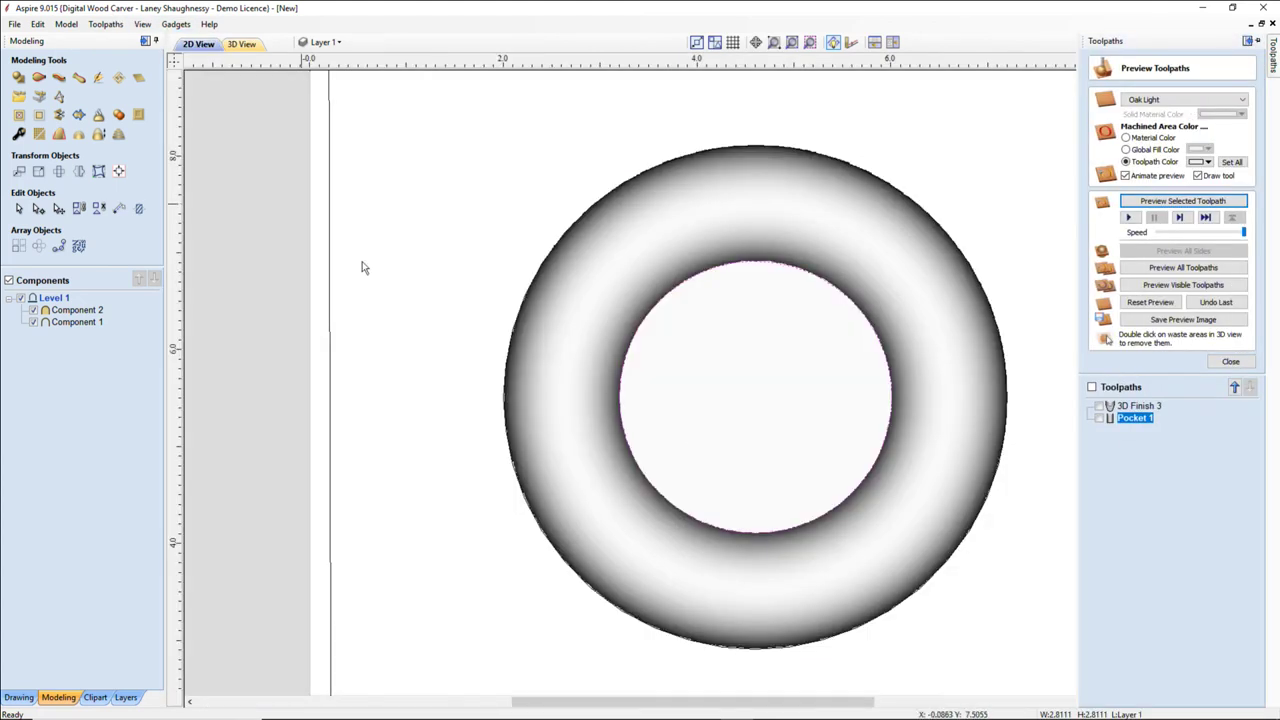
click(1098, 419)
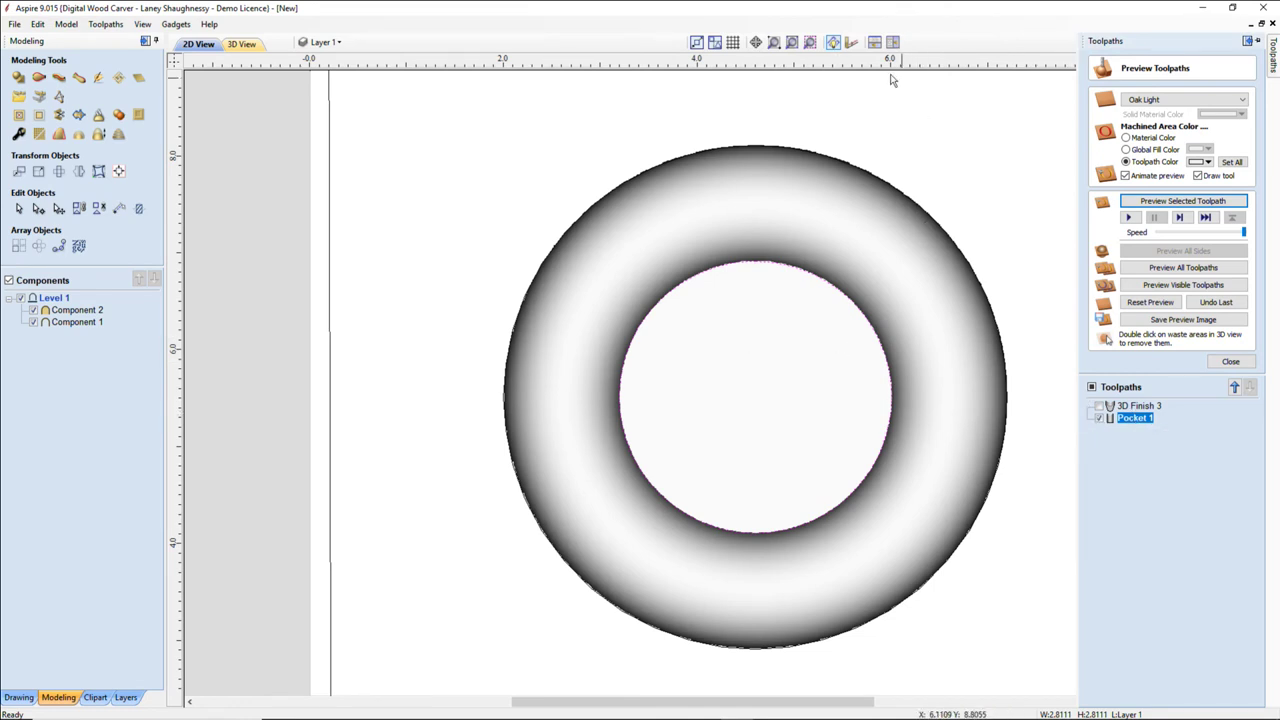
click(848, 51)
double_click(1122, 420)
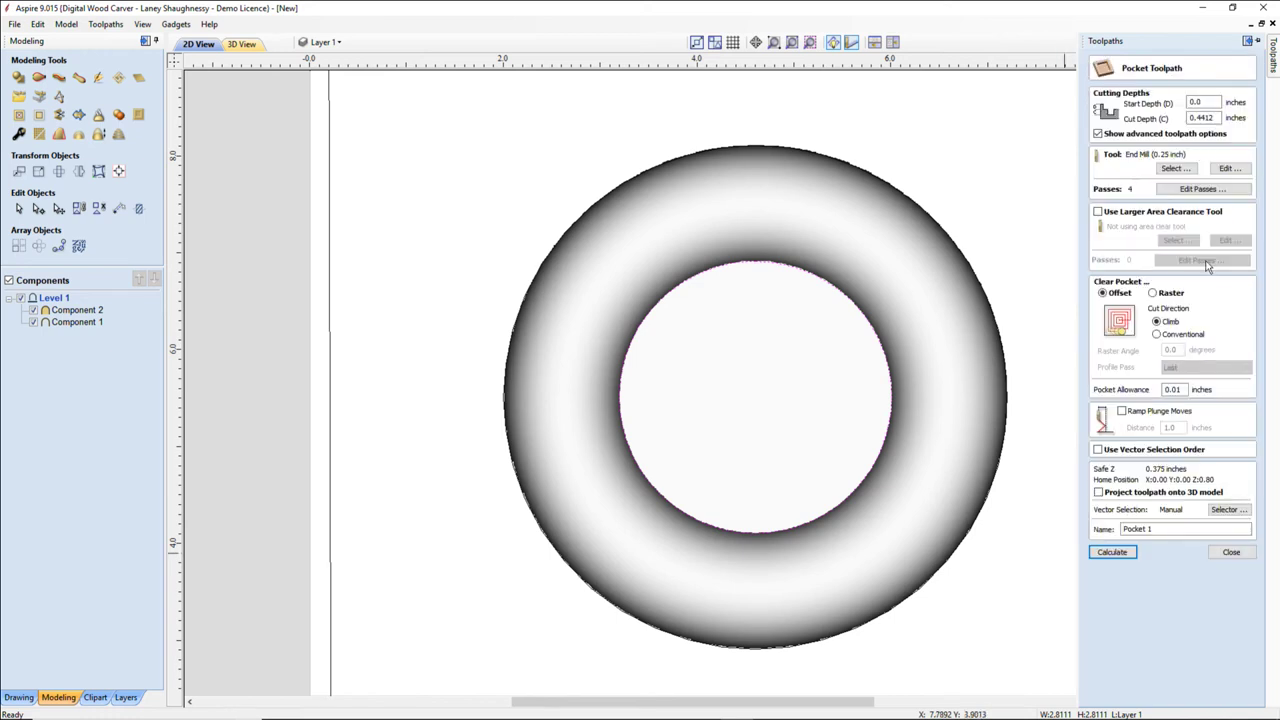
click(1100, 553)
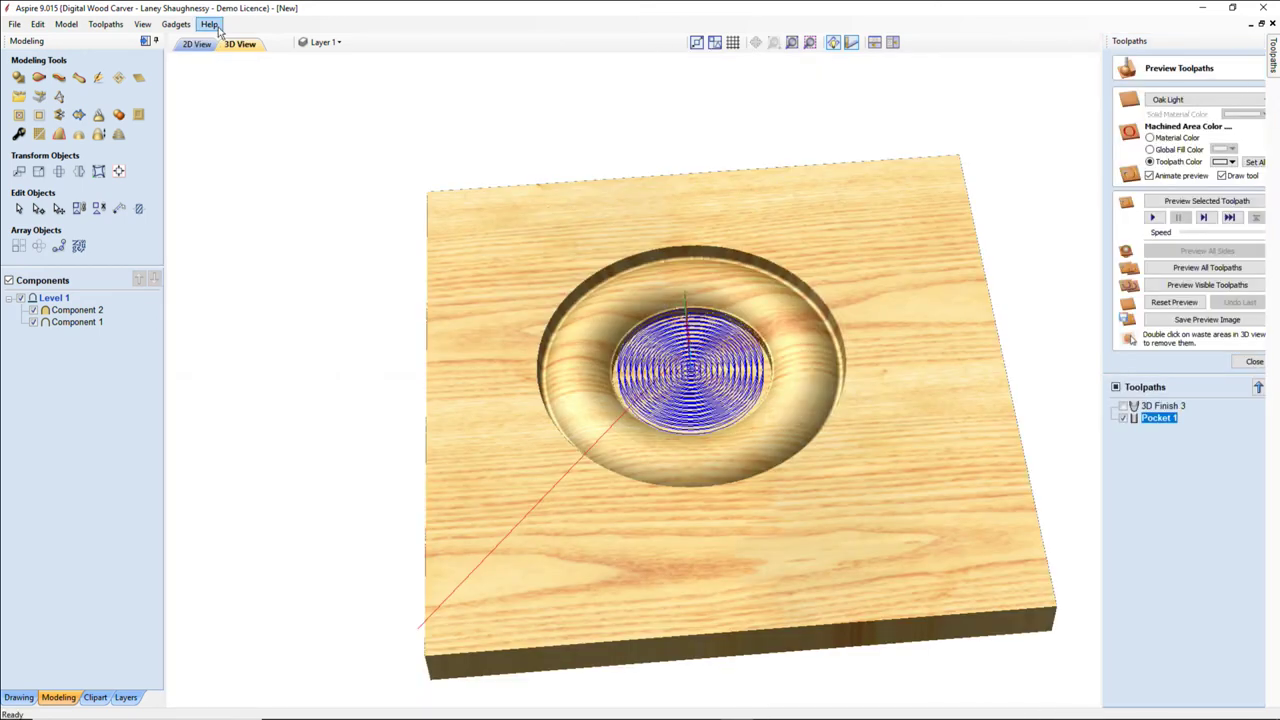
click(198, 44)
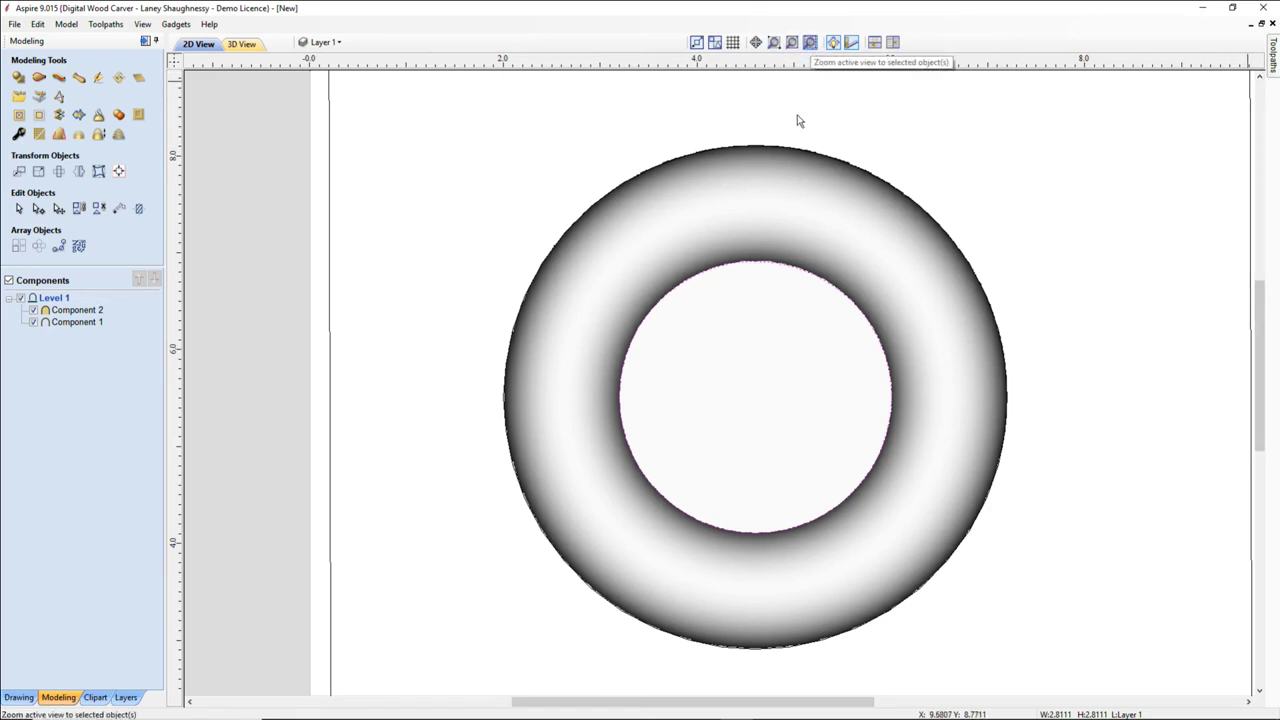
Hide toolpaths, Component 1 and Component 2 from the 2D view.
scroll(760, 250, down, 3)
scroll(771, 157, up, 3)
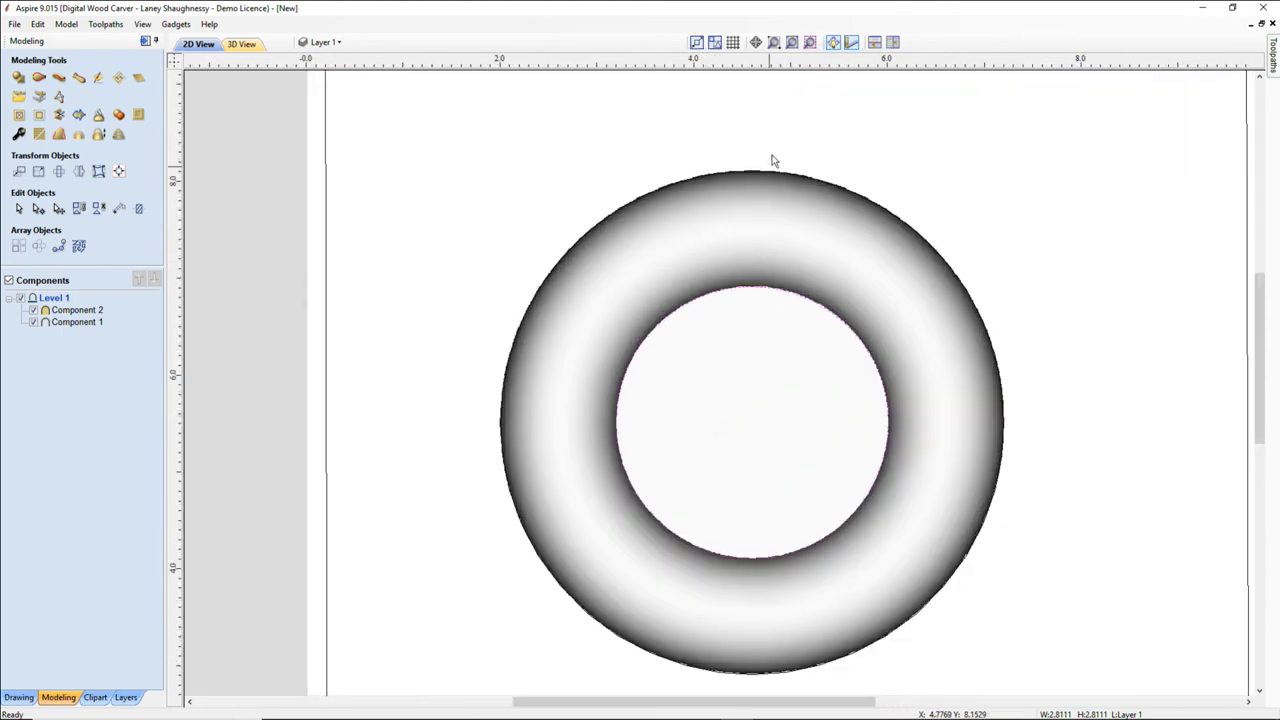
click(834, 40)
click(33, 322)
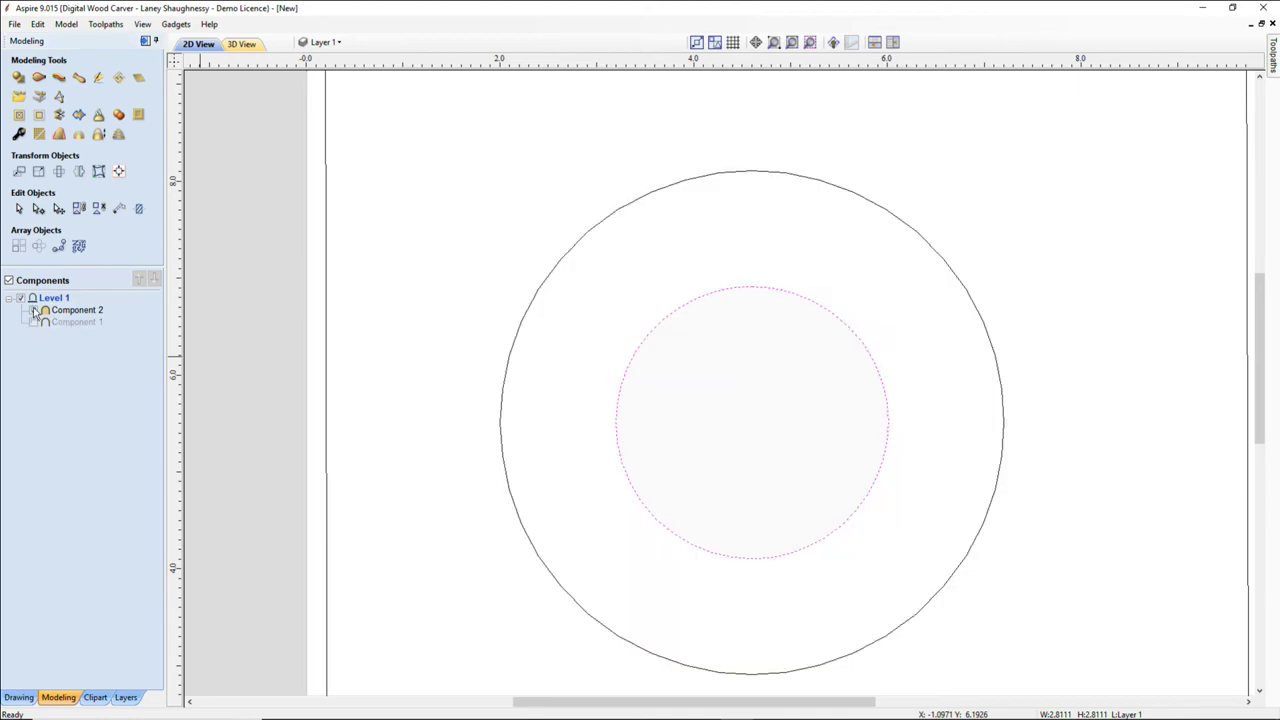
click(34, 311)
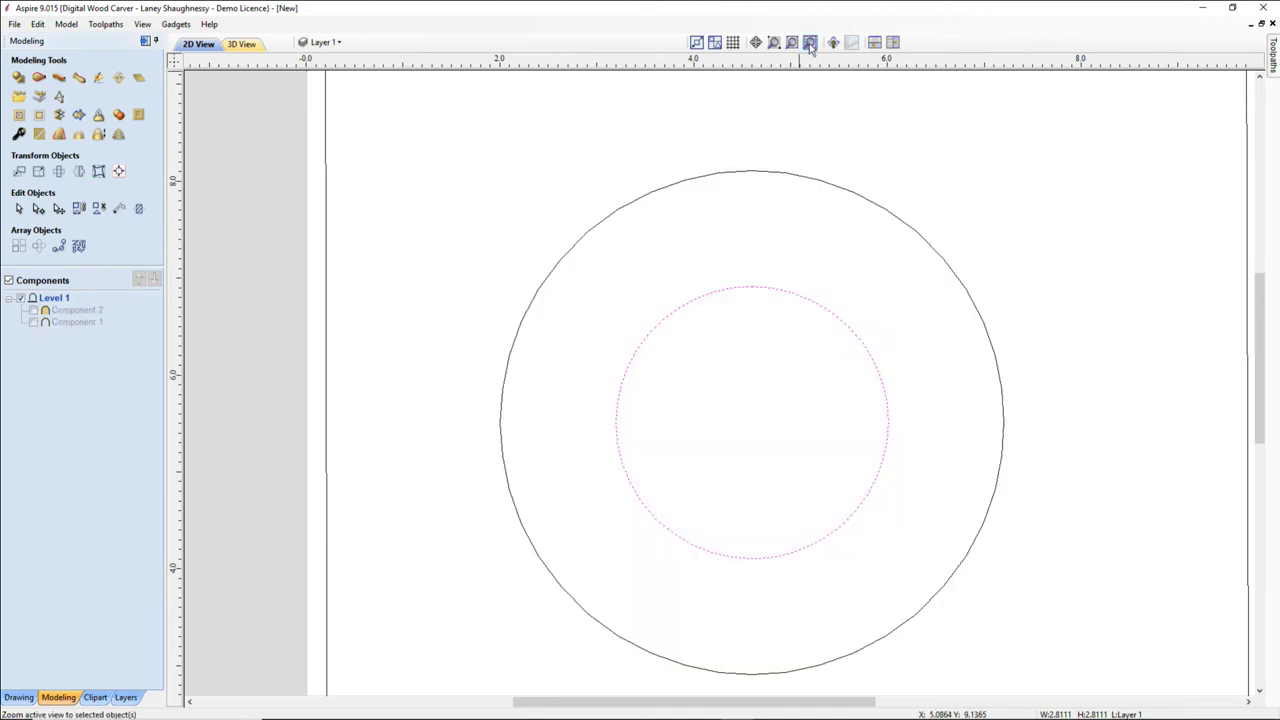
Draw the inner circle with a solid light-blue fill and show the toolpath list.
click(845, 45)
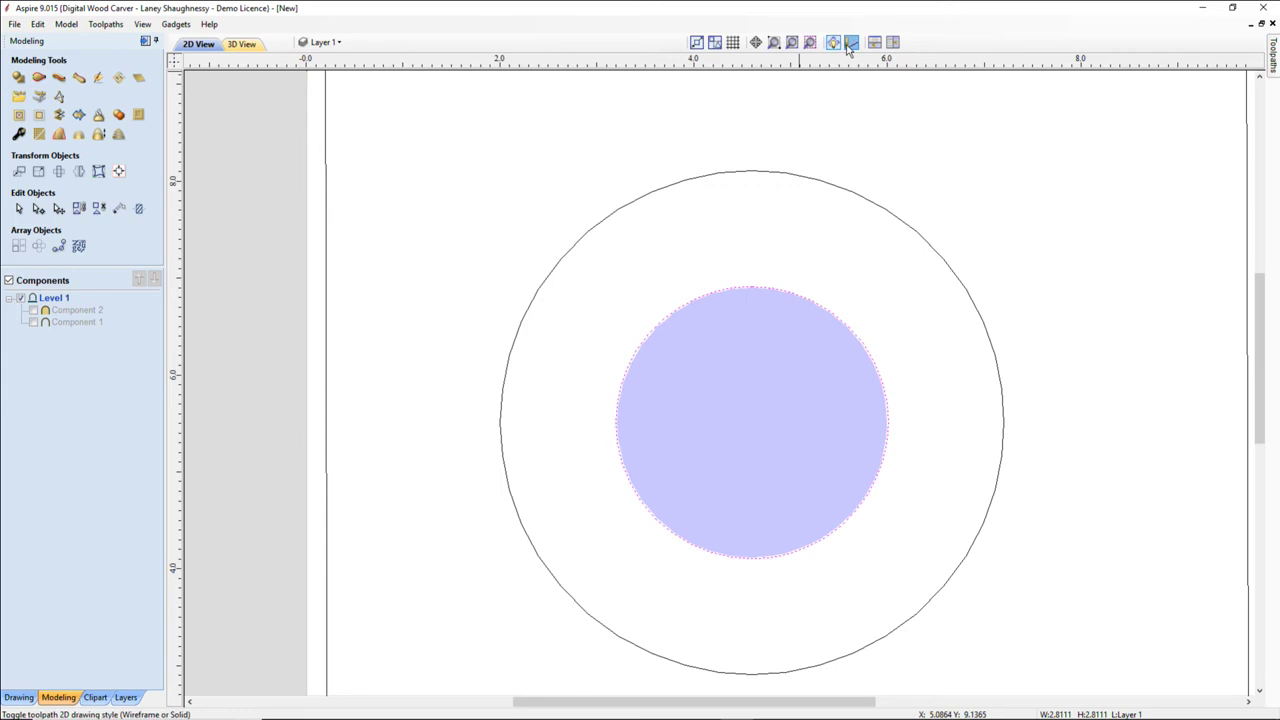
scroll(877, 361, up, 3)
scroll(879, 362, up, 1)
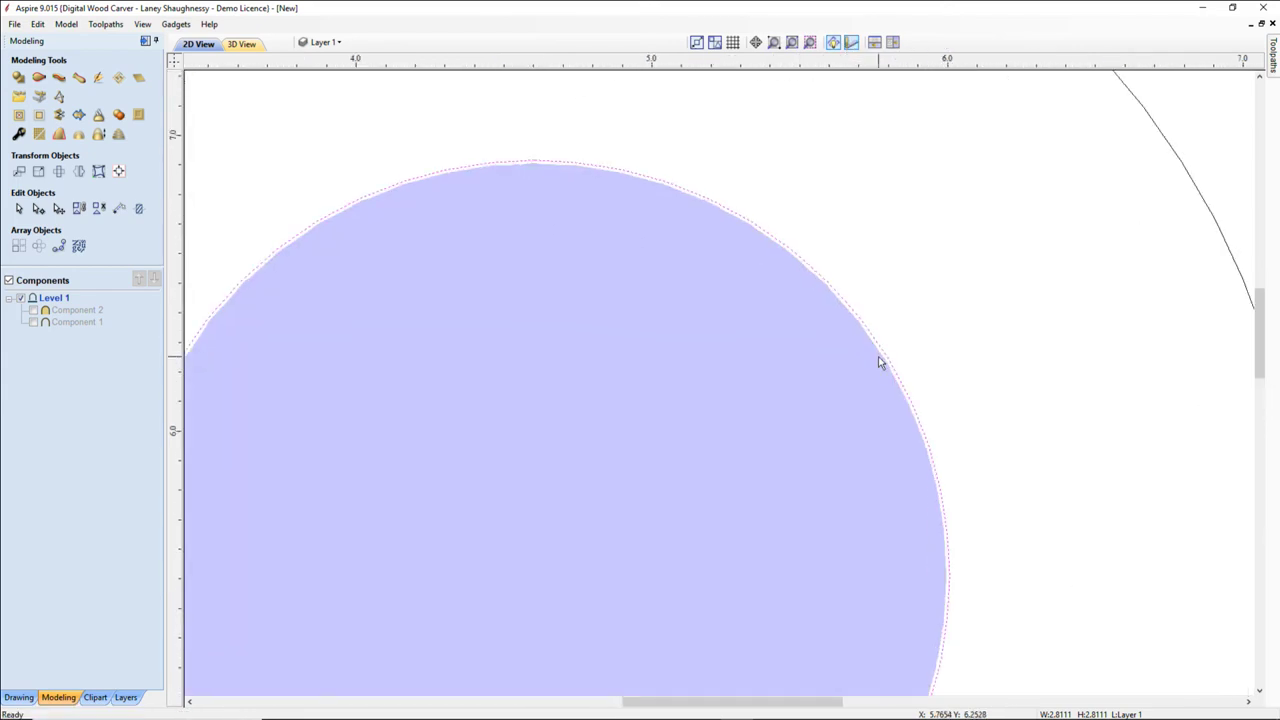
scroll(877, 360, down, 3)
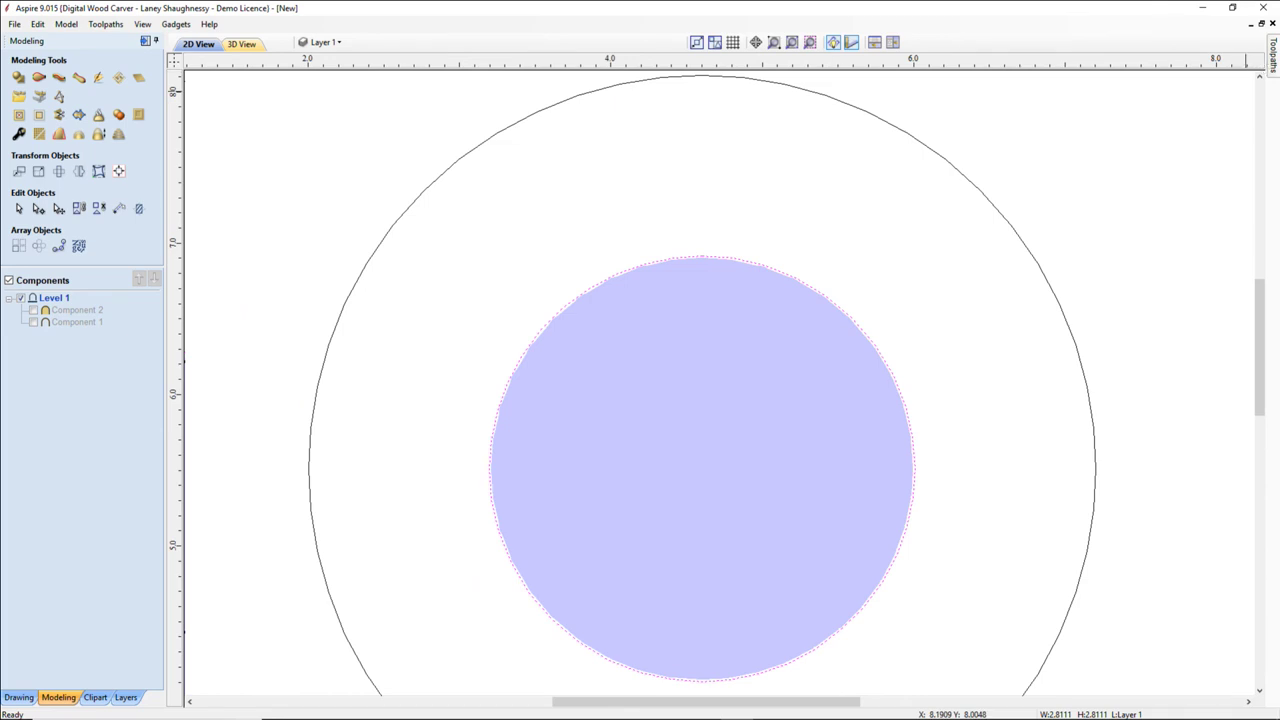
click(1272, 62)
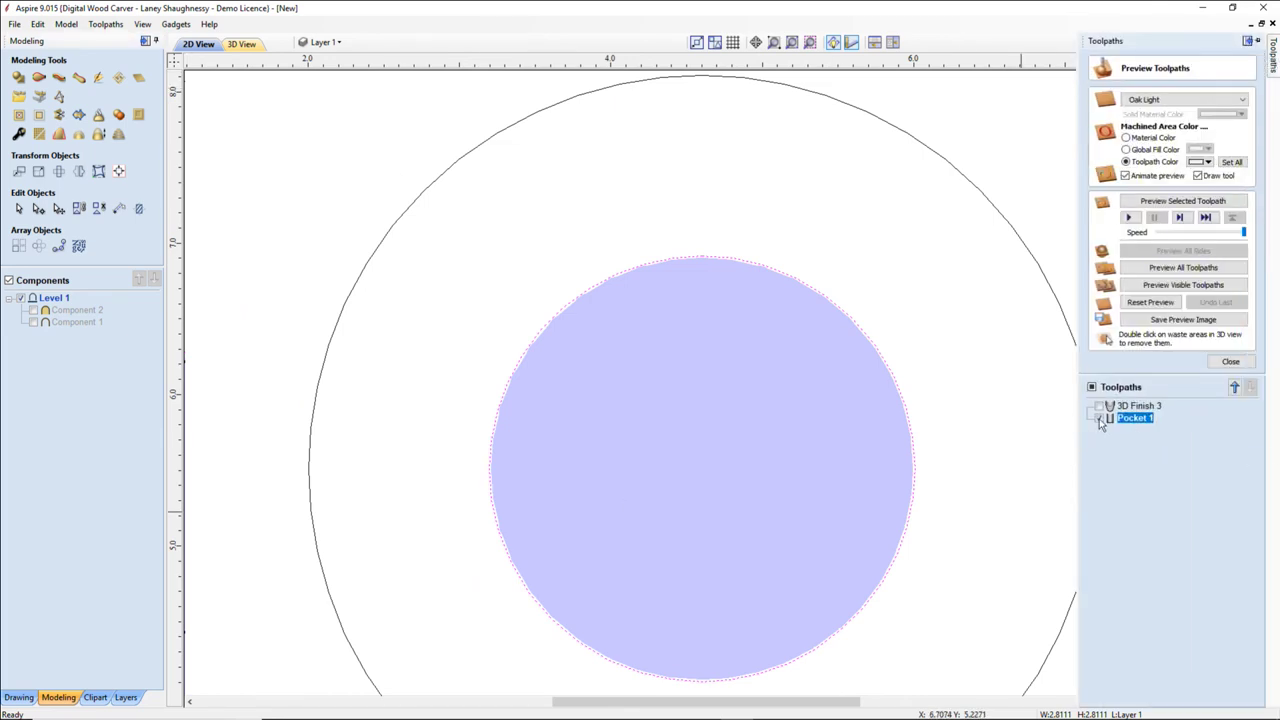
Recalculate the Pocket 1 toolpath and simulate cutting it into the board.
double_click(1130, 421)
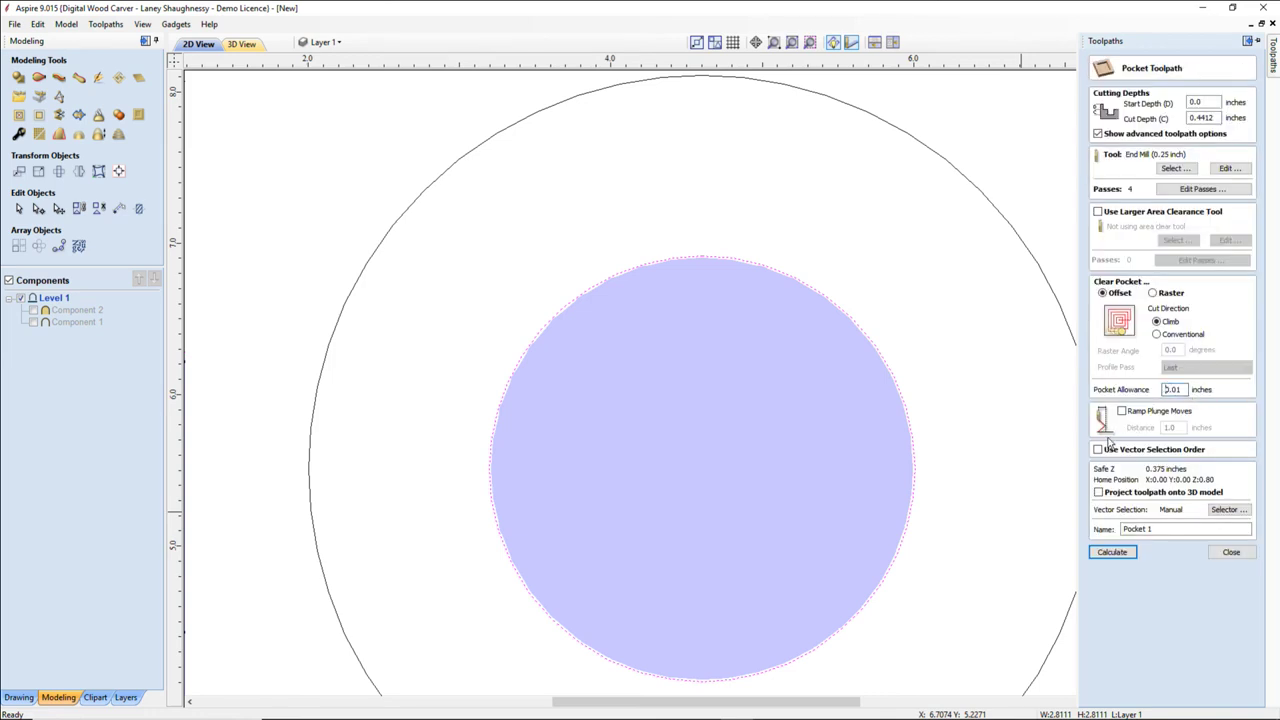
click(1106, 552)
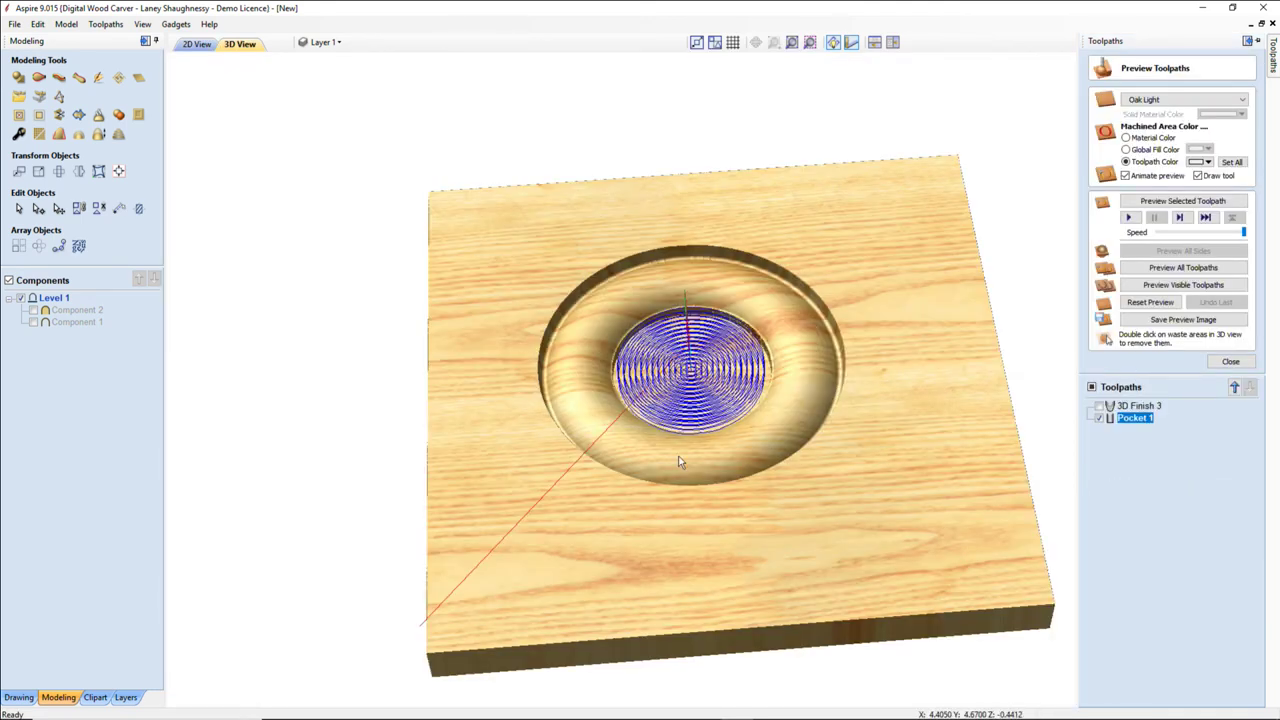
scroll(680, 433, up, 3)
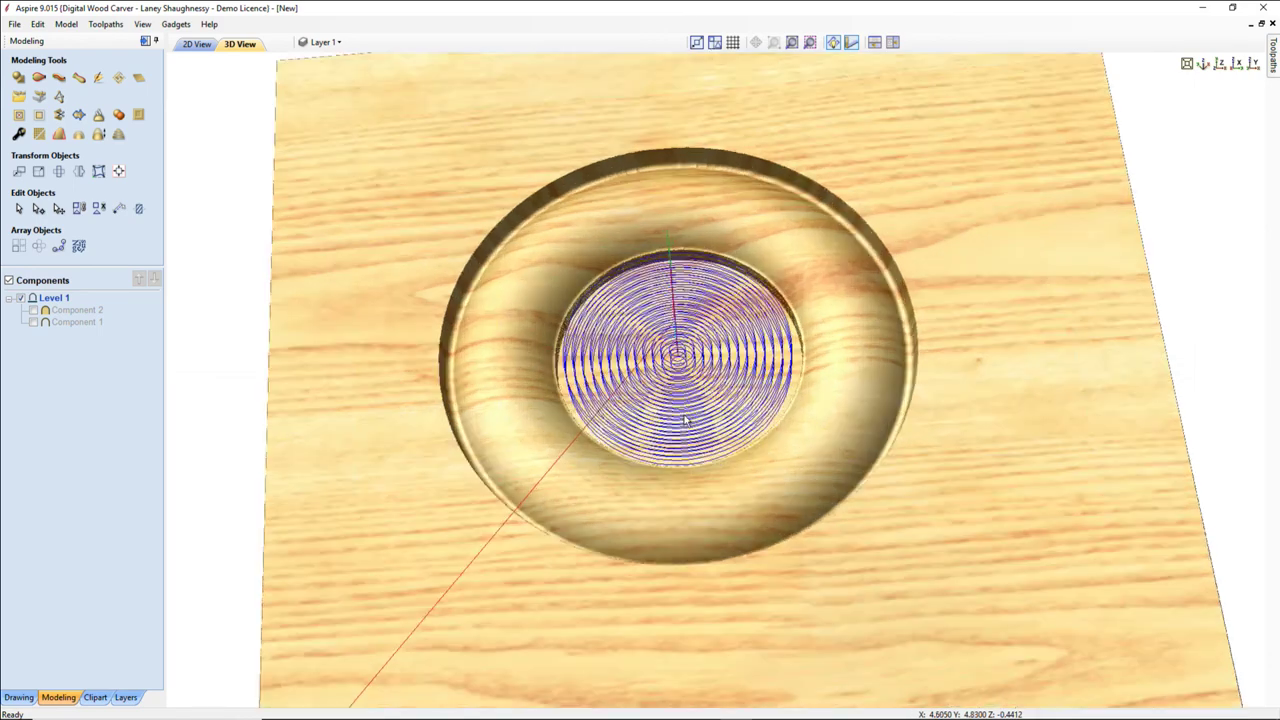
key(F2)
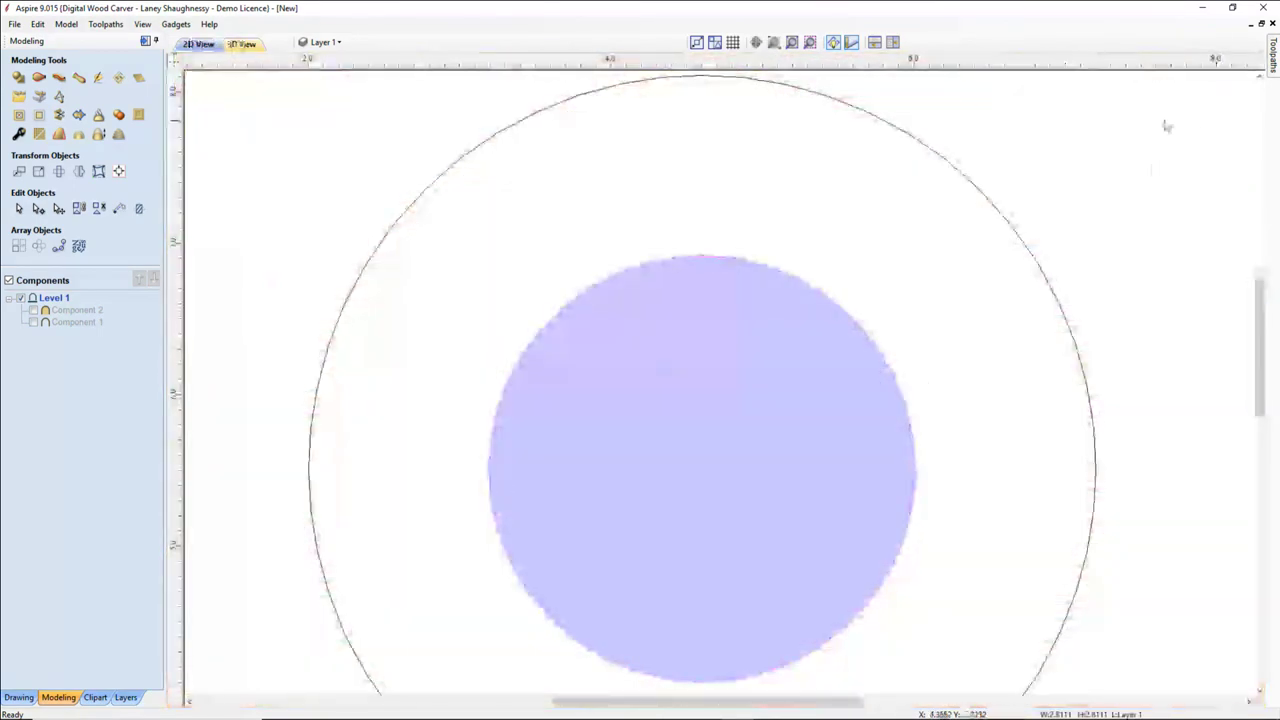
mouse_move(1272, 60)
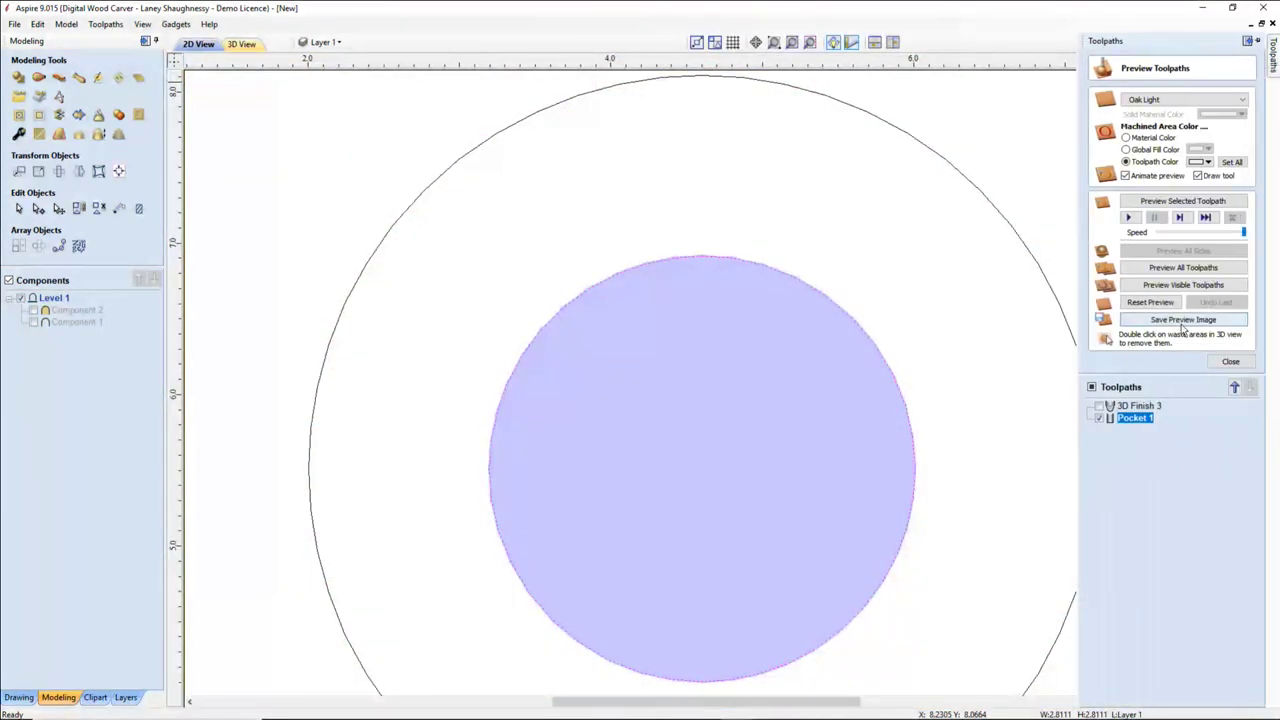
click(1165, 202)
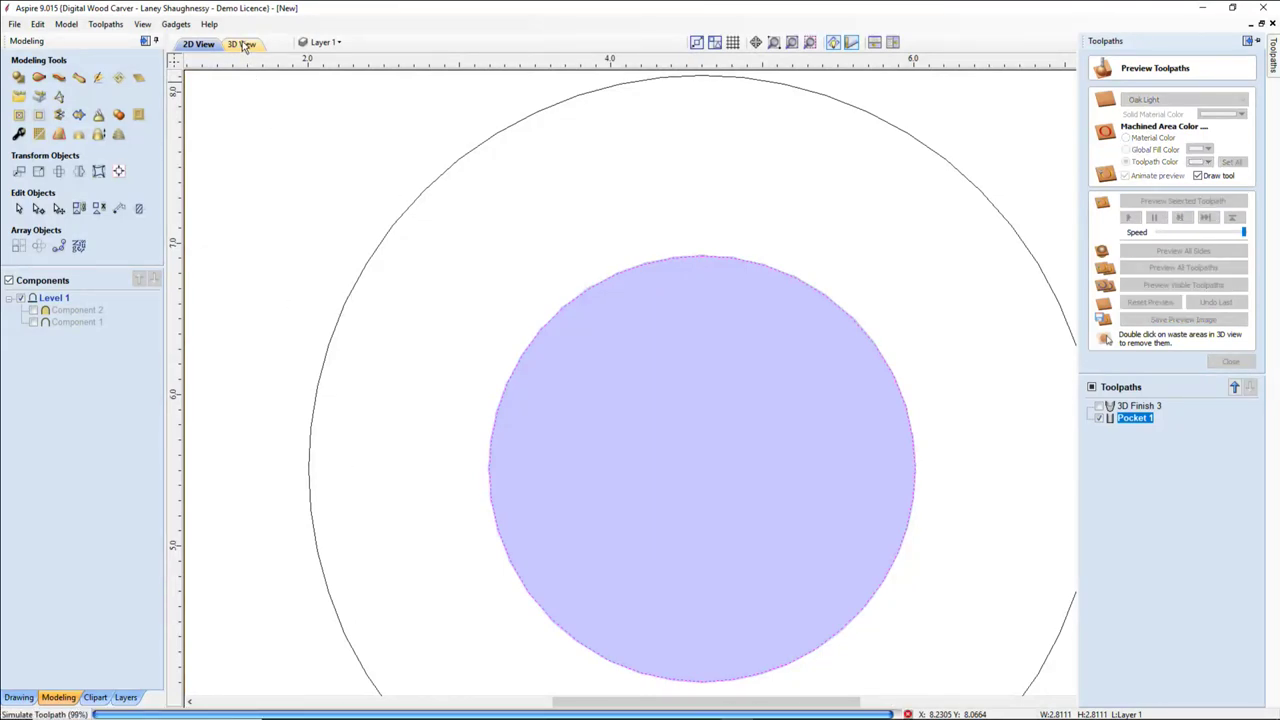
View the carved ring from the 3D top view and reopen Pocket 1 with a -0.03 inch allowance.
click(244, 45)
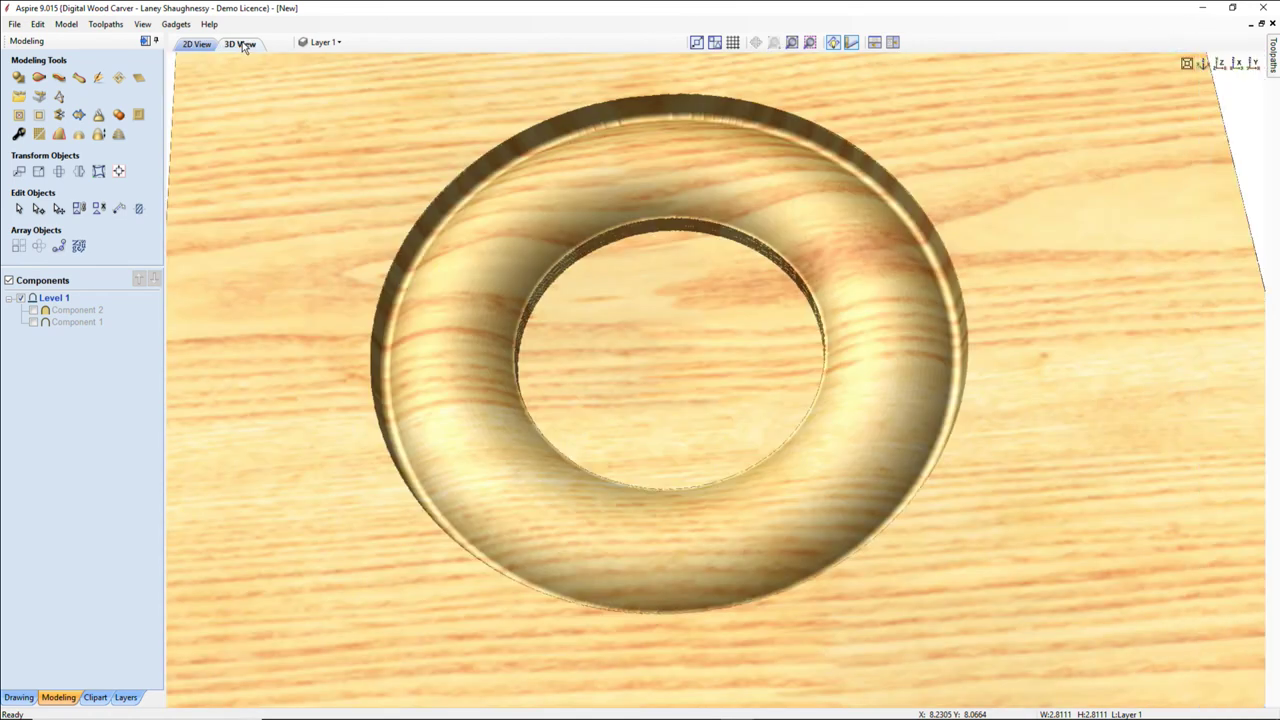
key(1)
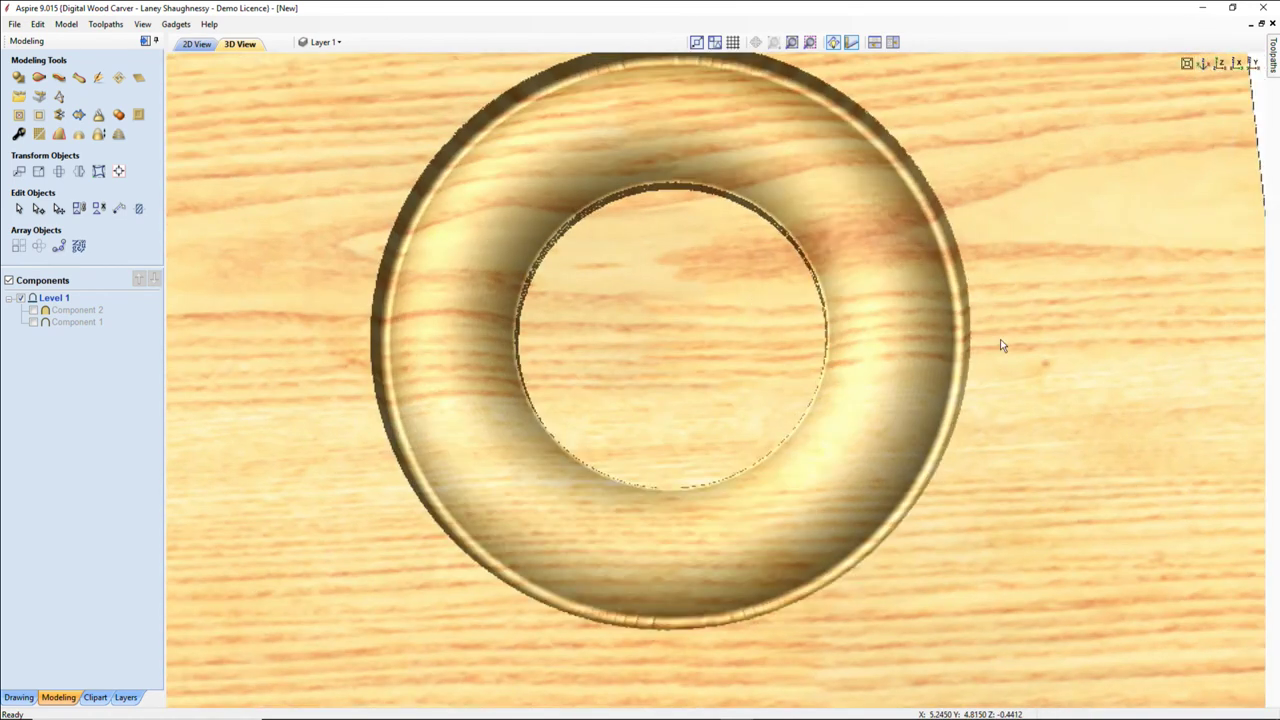
click(1271, 58)
double_click(1149, 420)
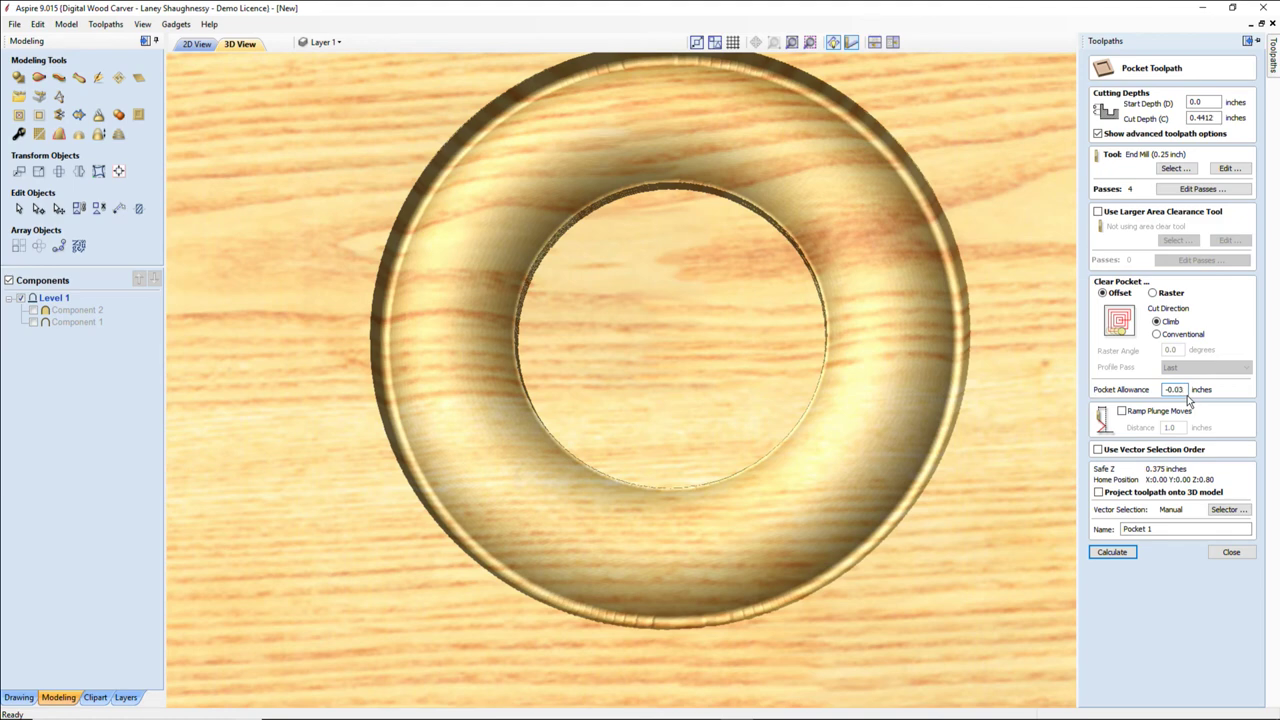
Recalculate and re-simulate Pocket 1 with the -0.03 allowance, then close the toolpath preview.
click(1112, 552)
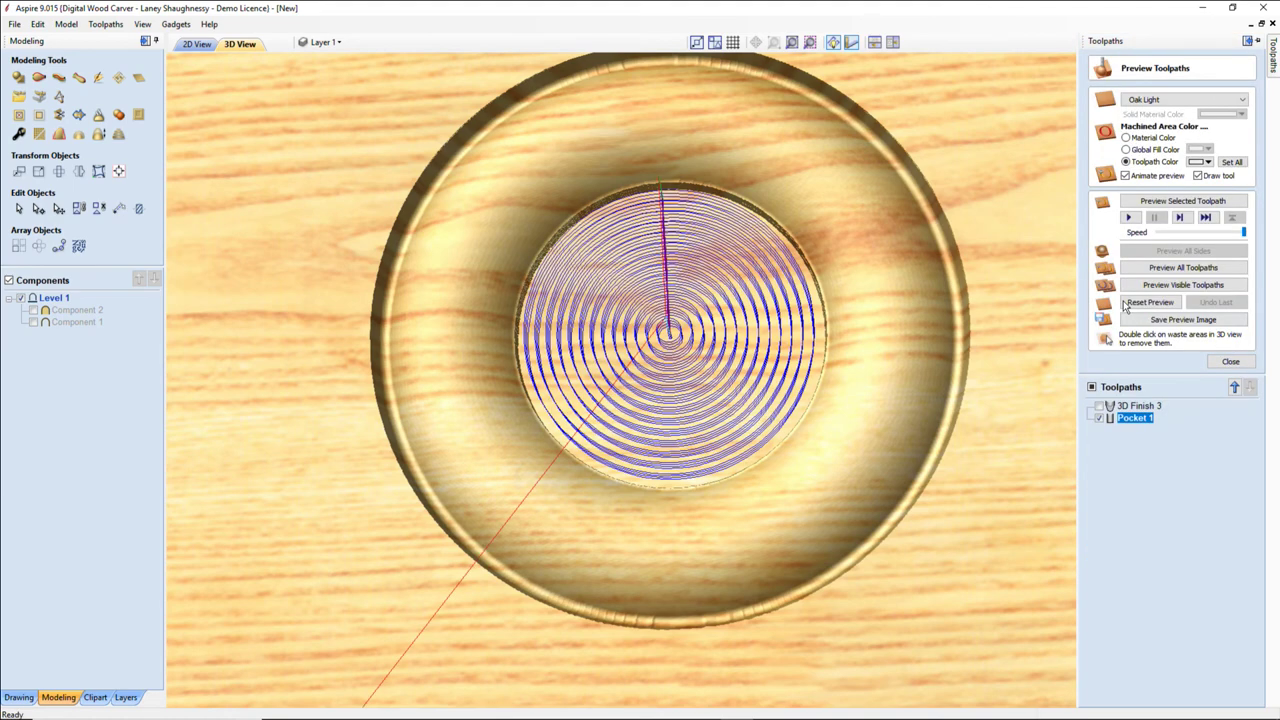
click(1174, 204)
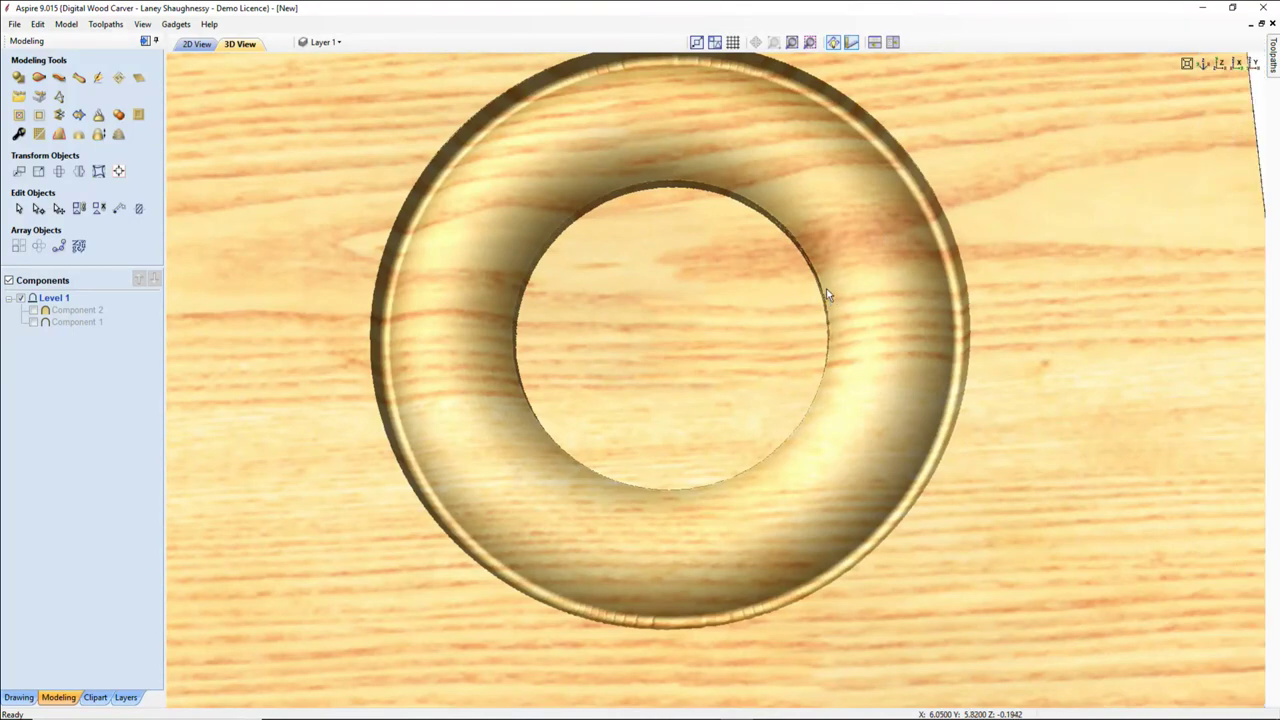
click(196, 44)
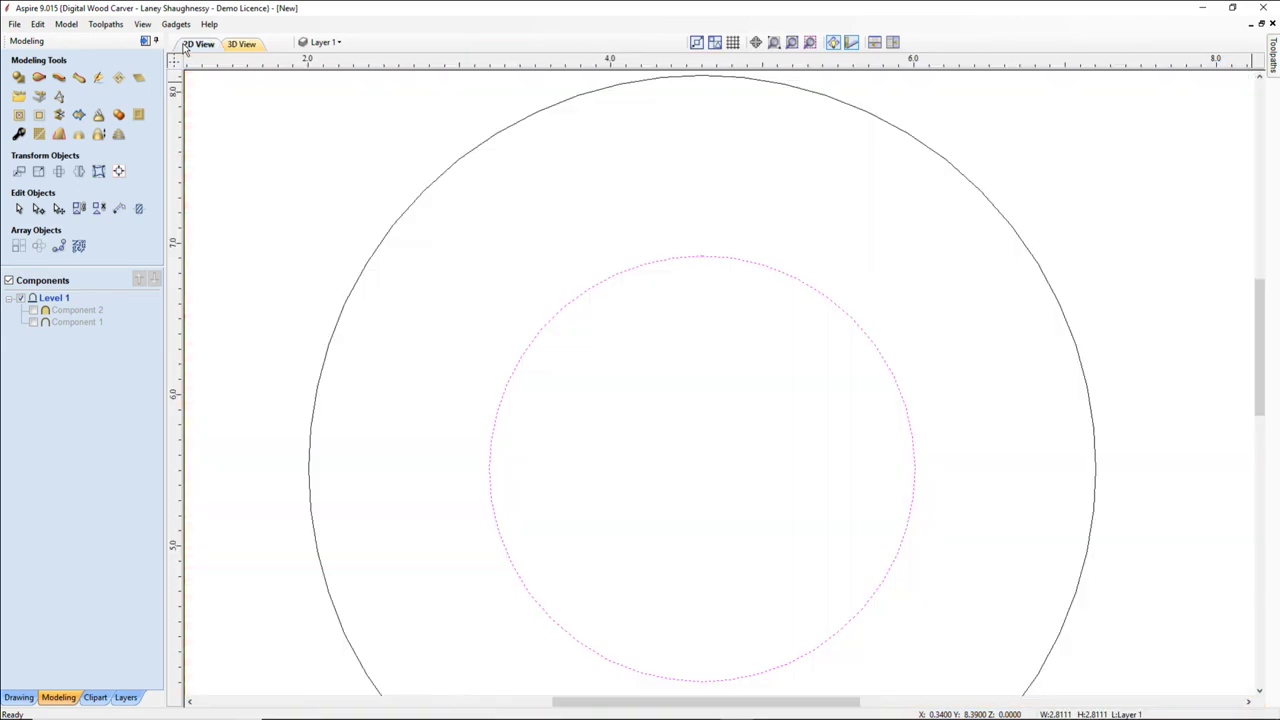
click(954, 165)
click(1273, 62)
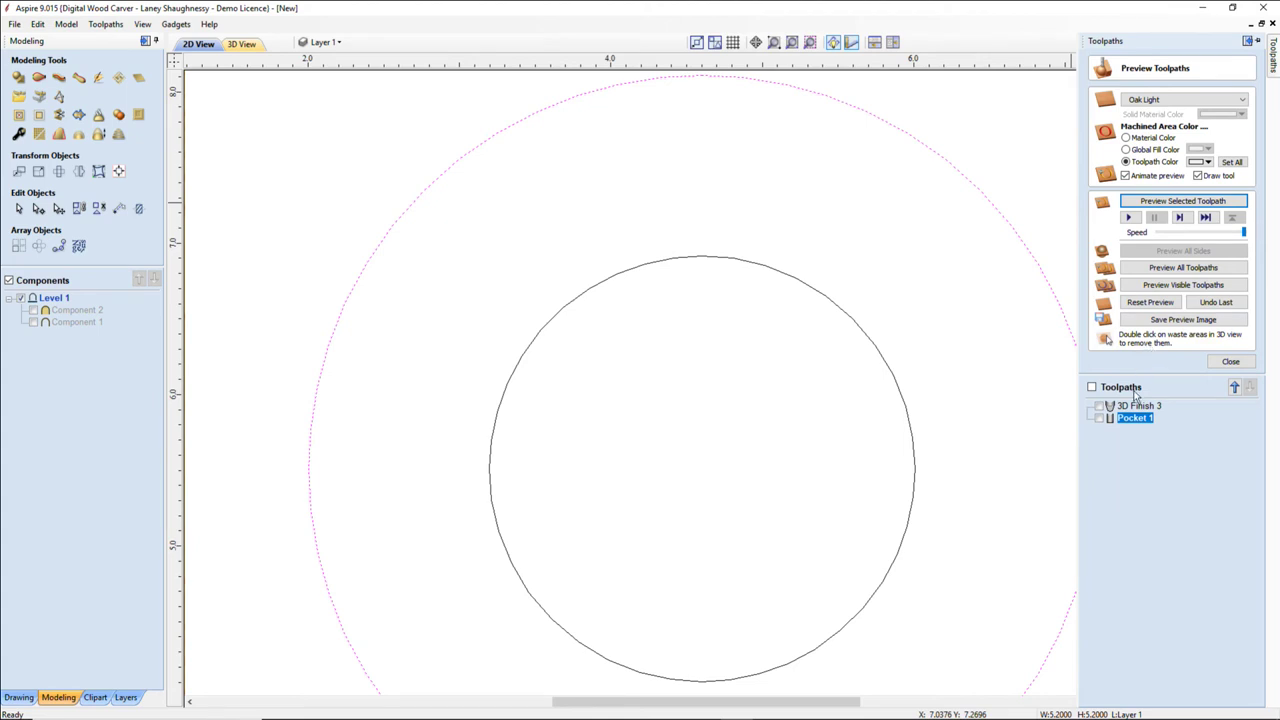
click(1215, 362)
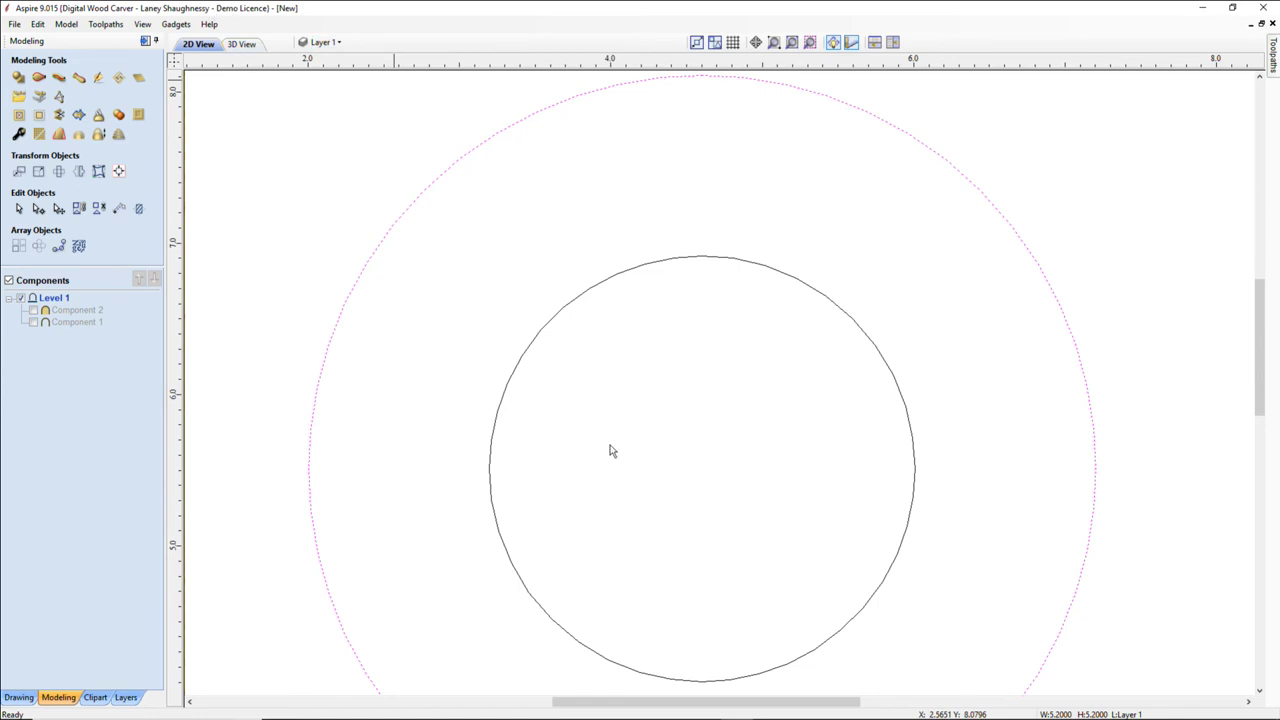
Inspect the carved ring in 3D, then return to 2D and make Component 2 visible.
key(F3)
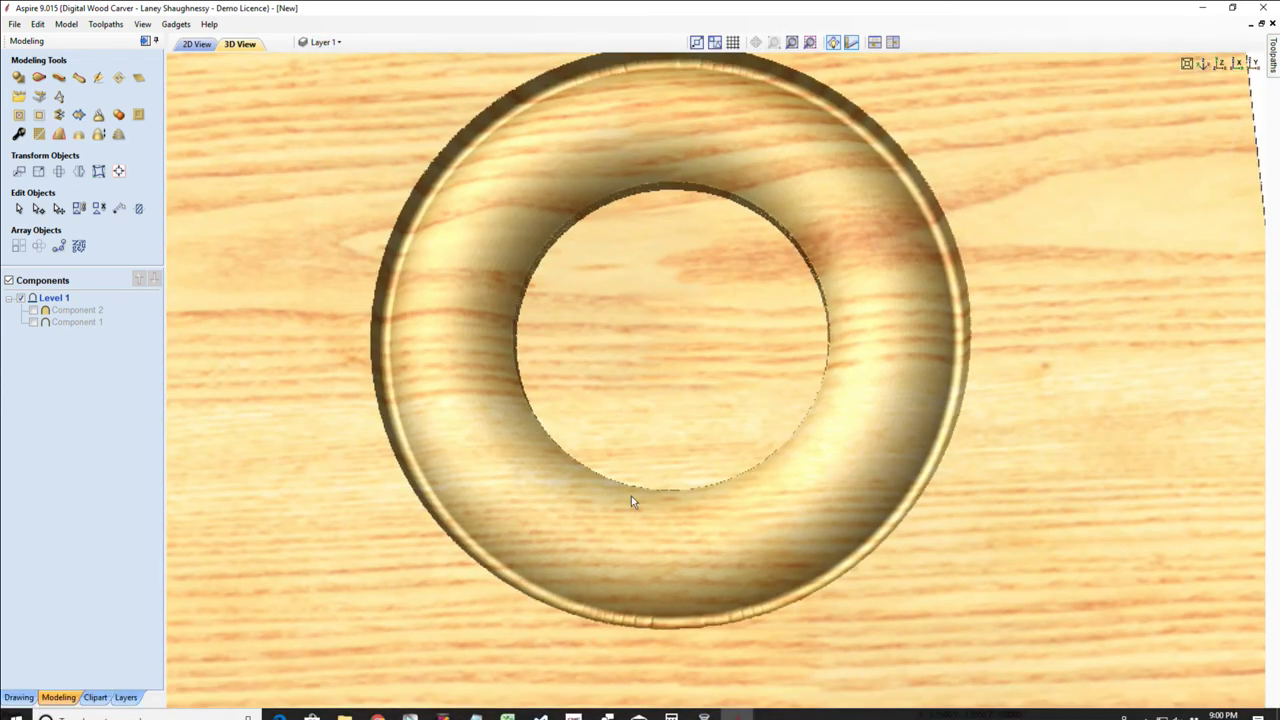
drag(631, 500, 655, 447)
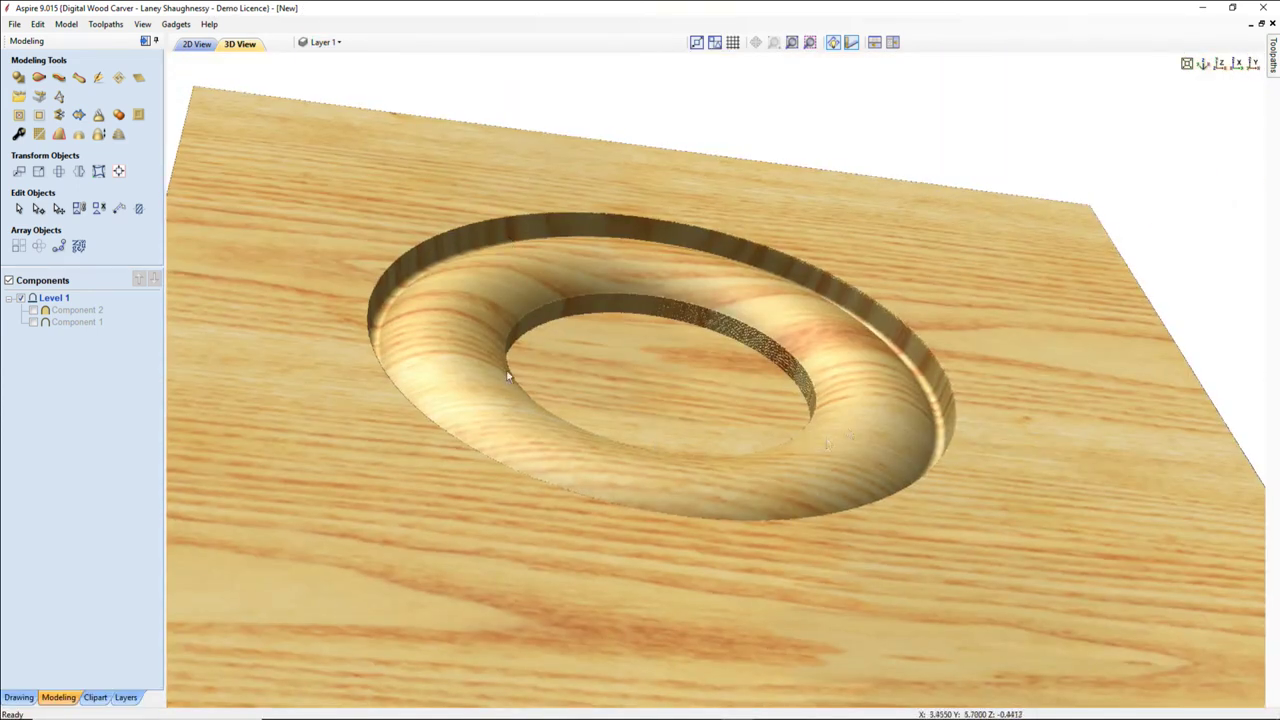
drag(508, 374, 629, 266)
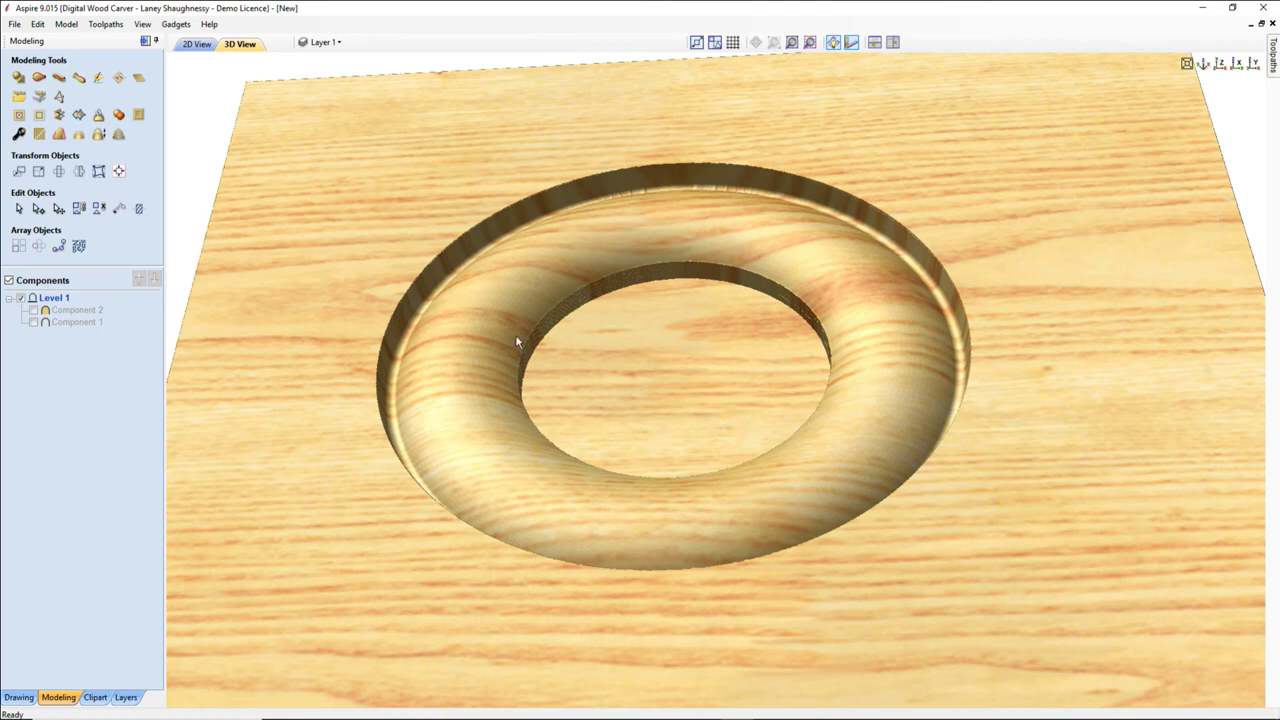
click(196, 44)
click(33, 311)
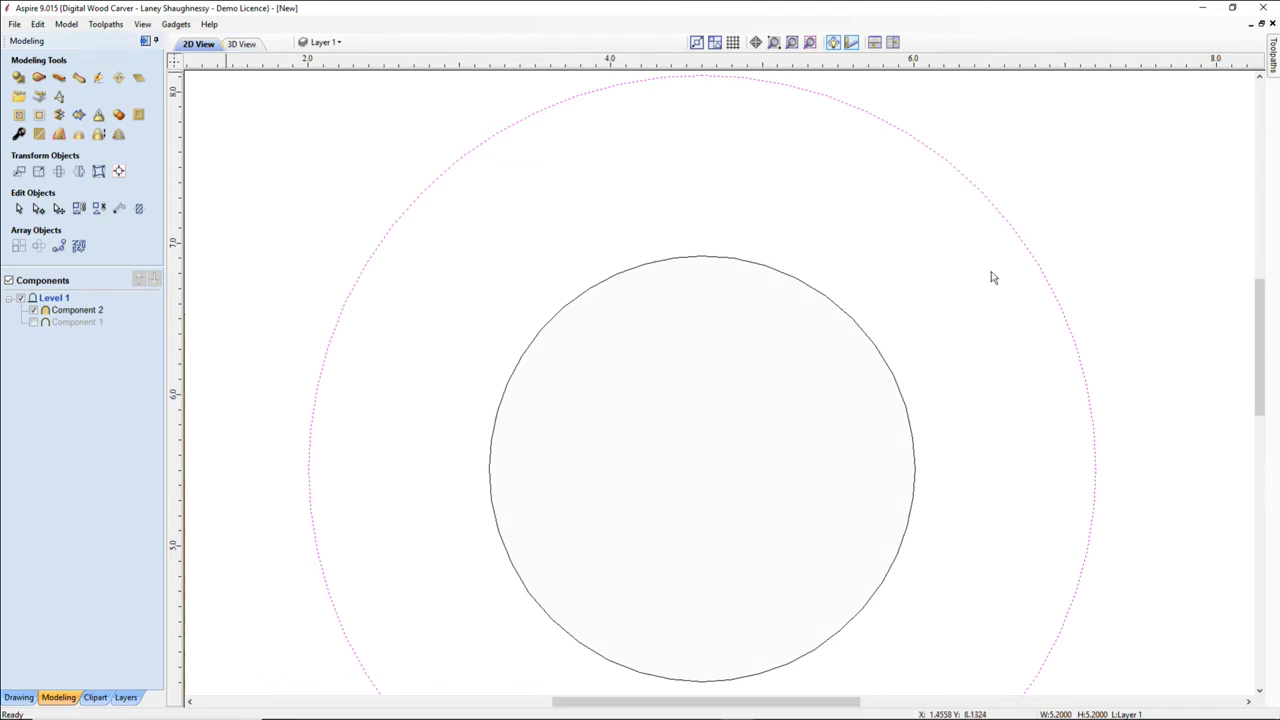
Reset the toolpath preview so the 3D view shows the uncut board with only the raised disc.
key(F3)
click(1274, 70)
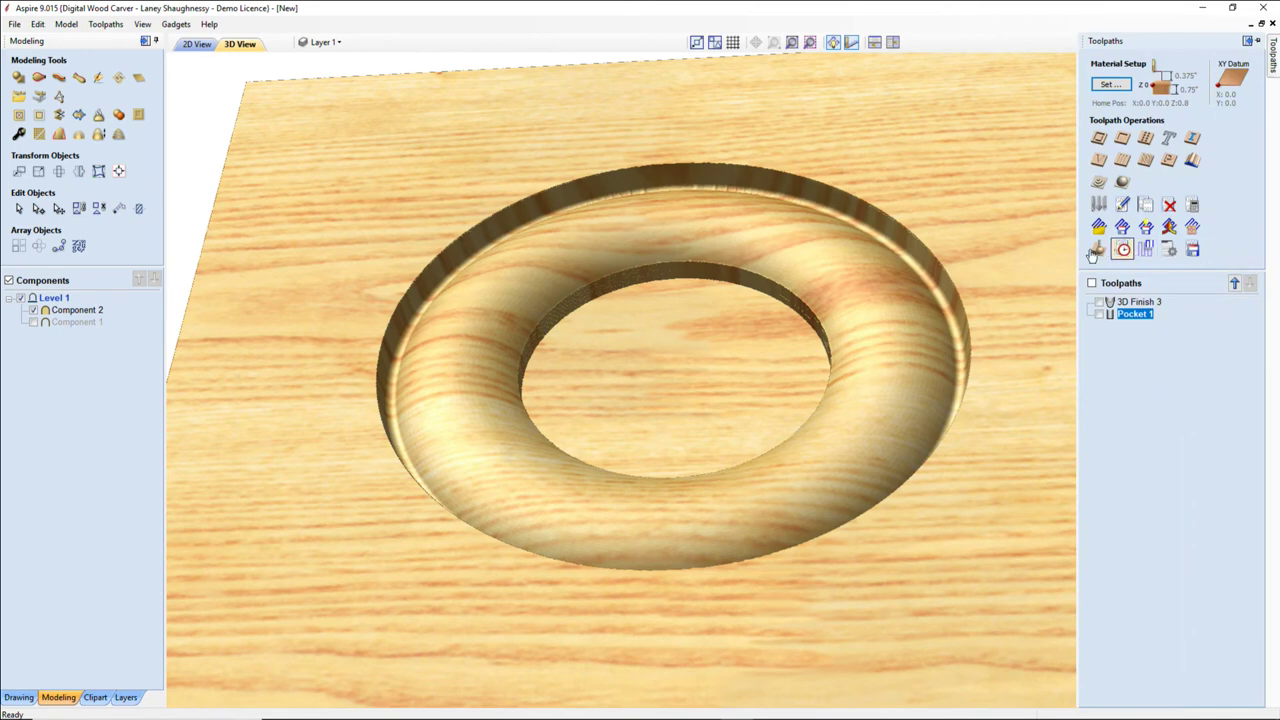
drag(833, 460, 651, 547)
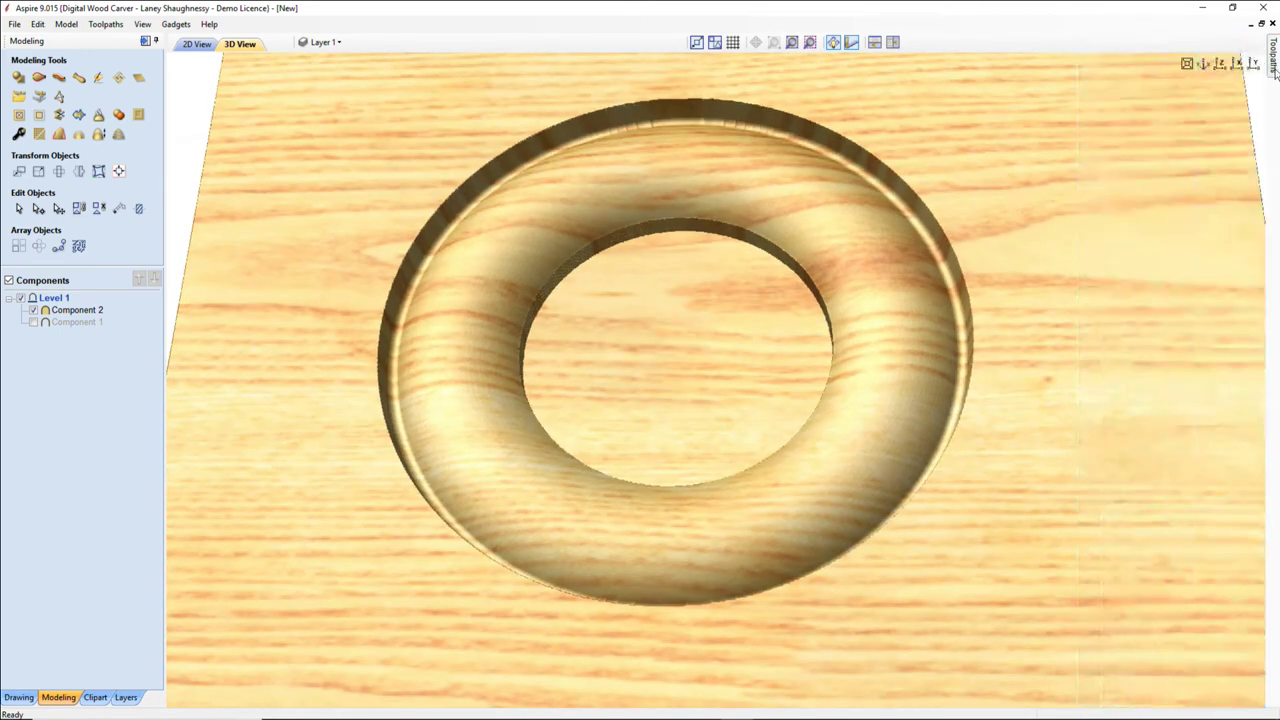
click(1274, 70)
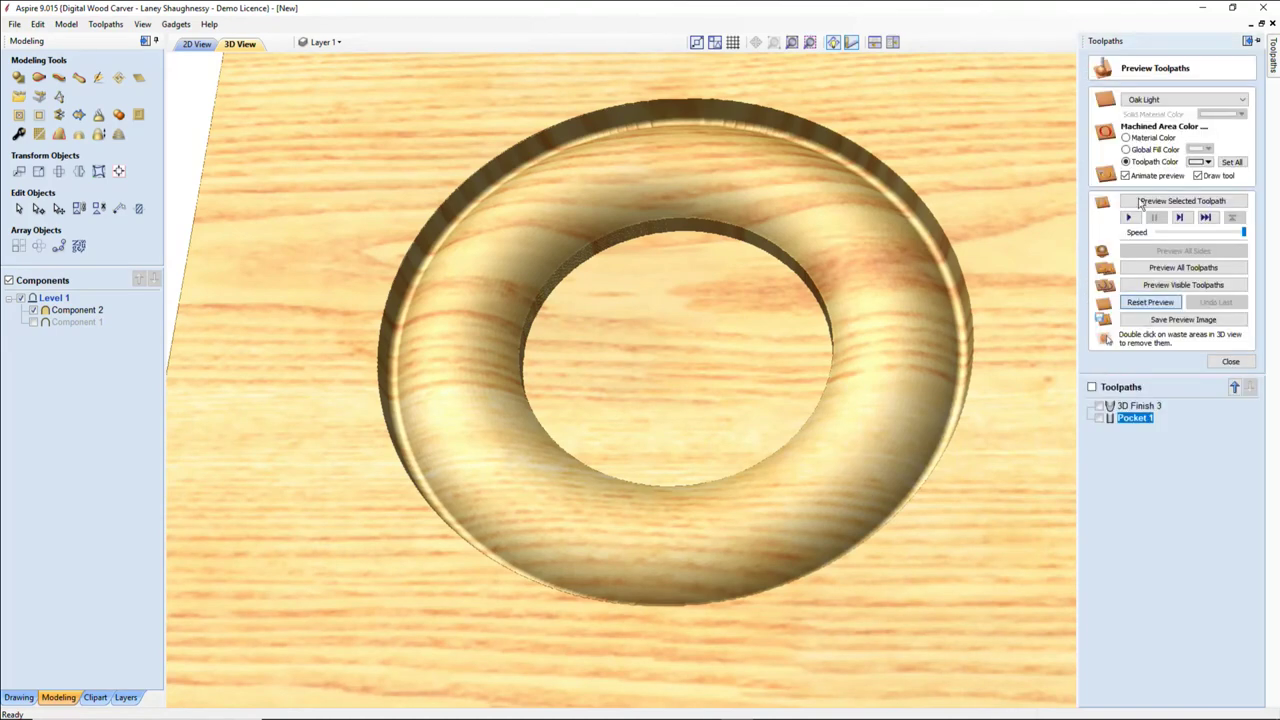
click(1230, 361)
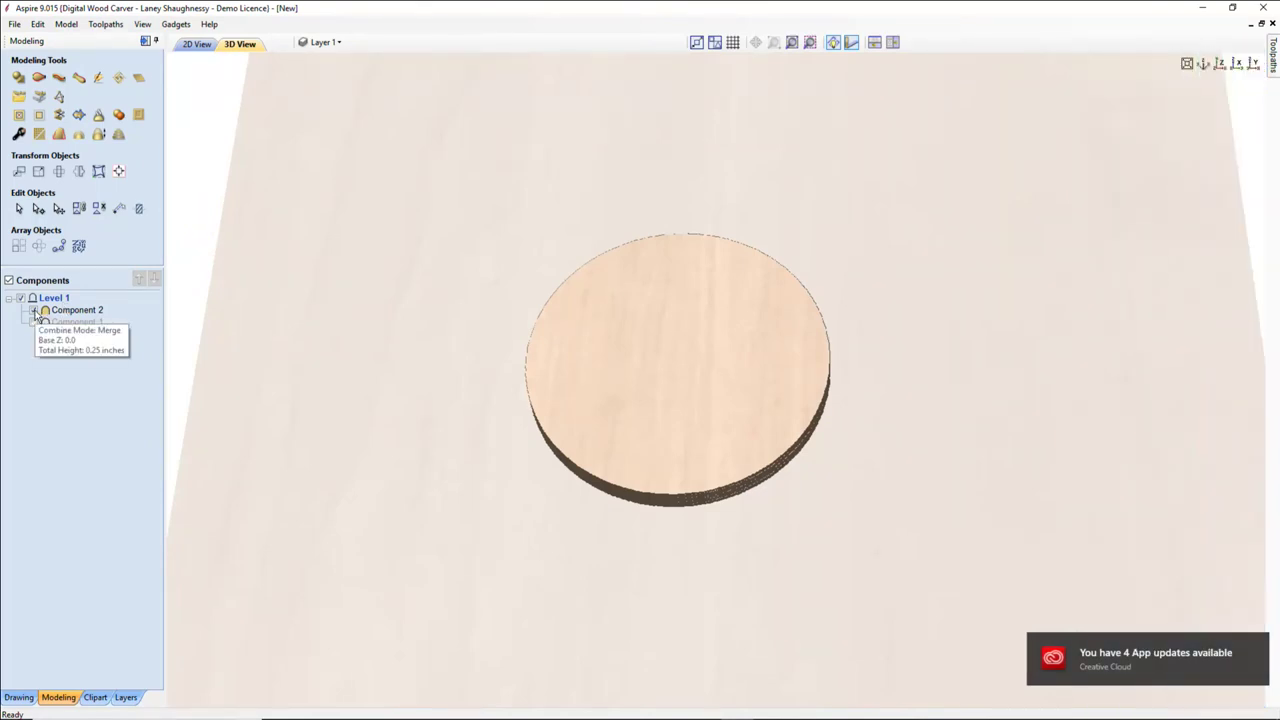
Toggle Component 2 off, Component 1 on, then Component 2 back on so the torus sits on its disc.
click(35, 312)
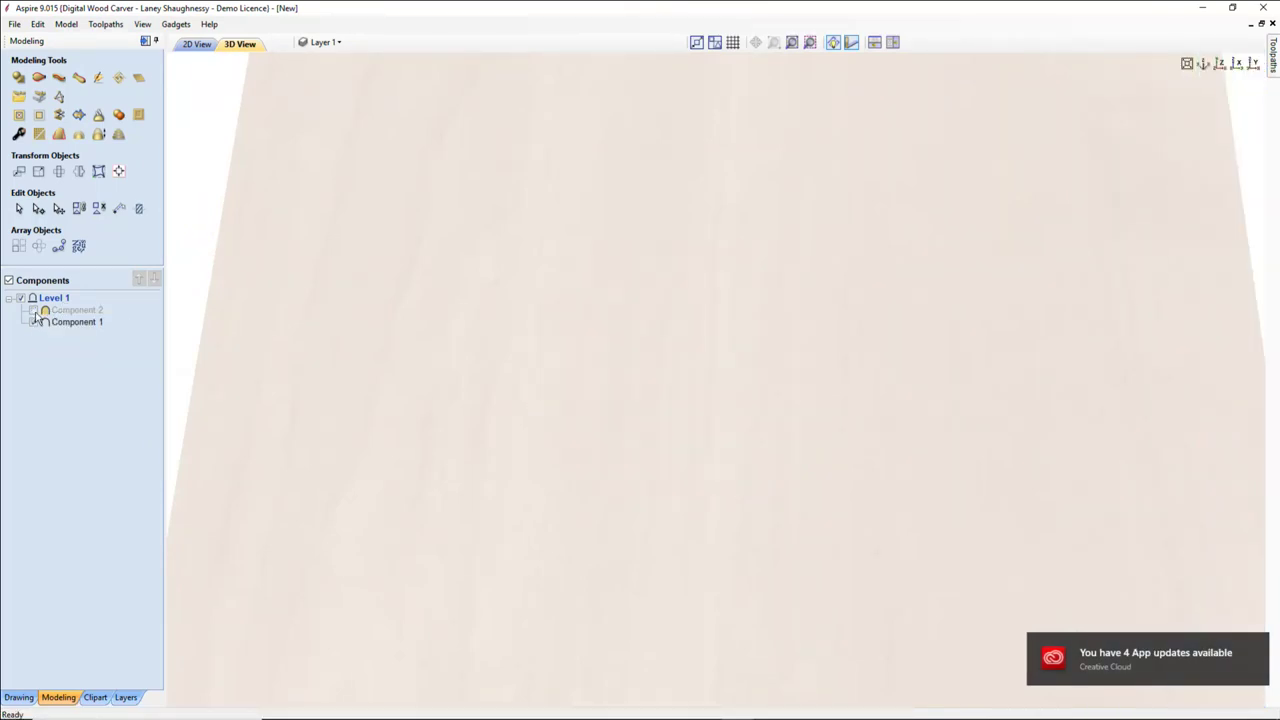
click(37, 318)
click(35, 311)
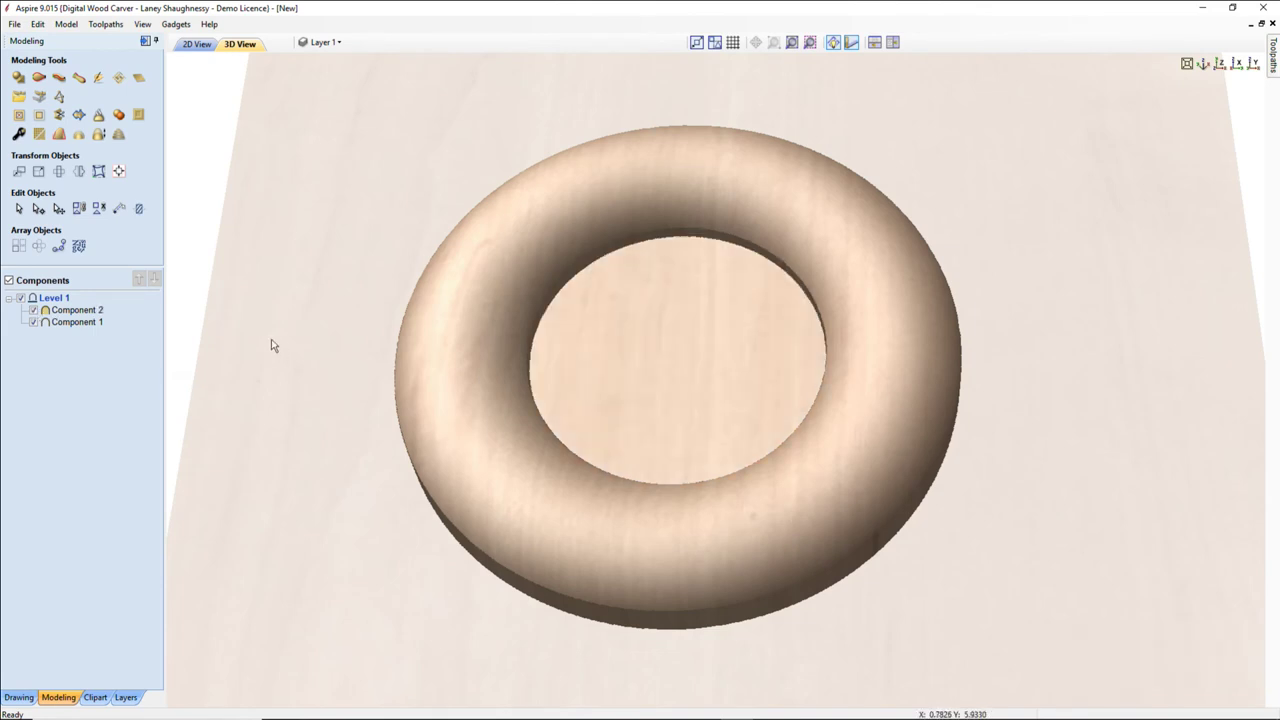
click(66, 24)
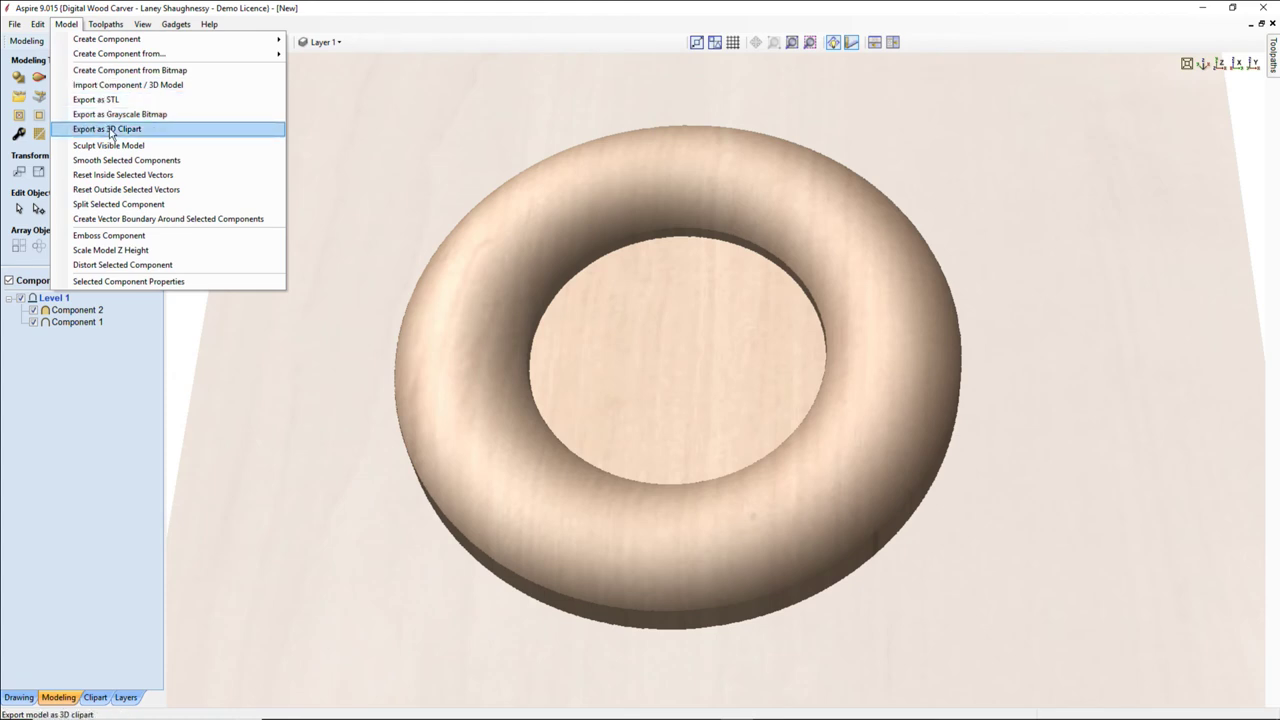
key(Escape)
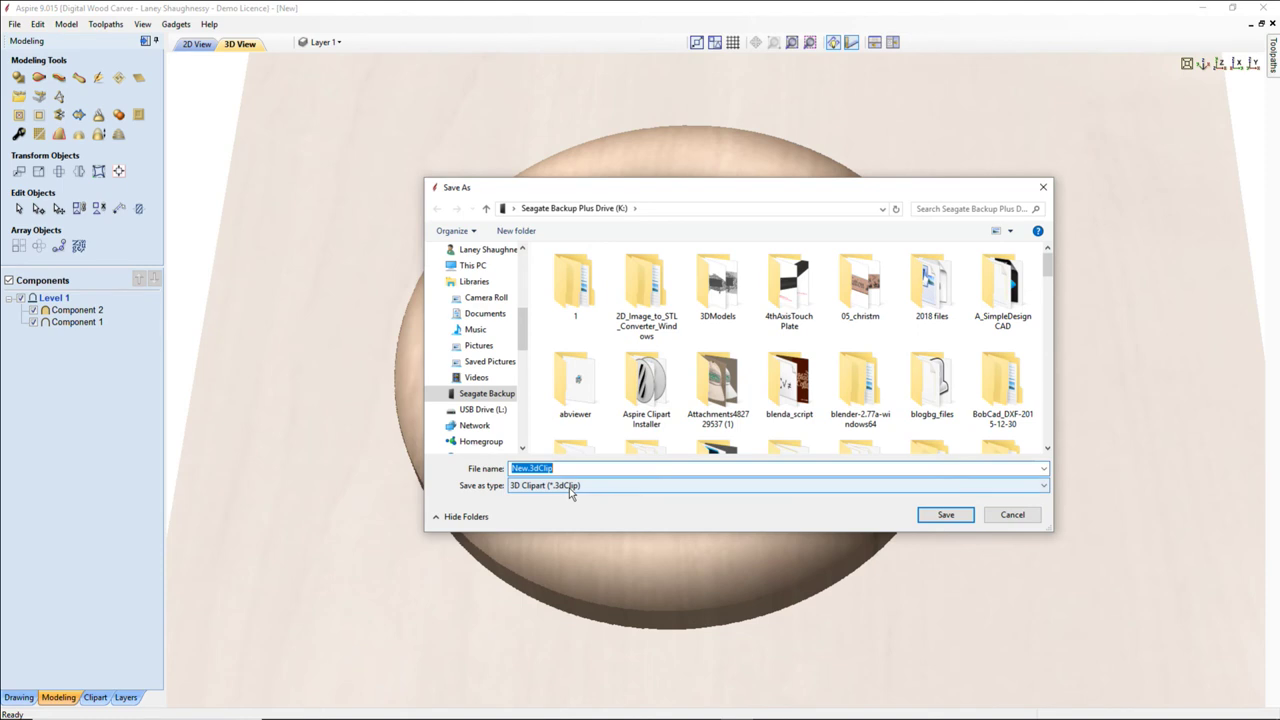
click(695, 489)
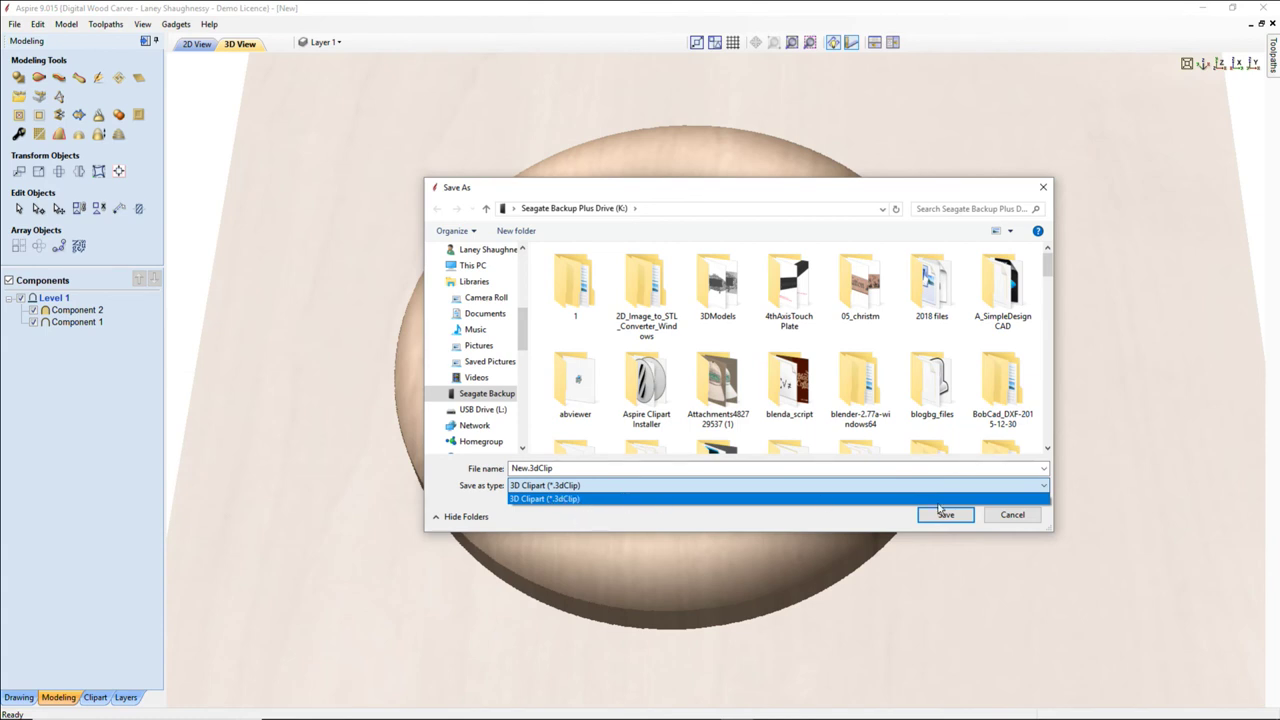
click(1012, 518)
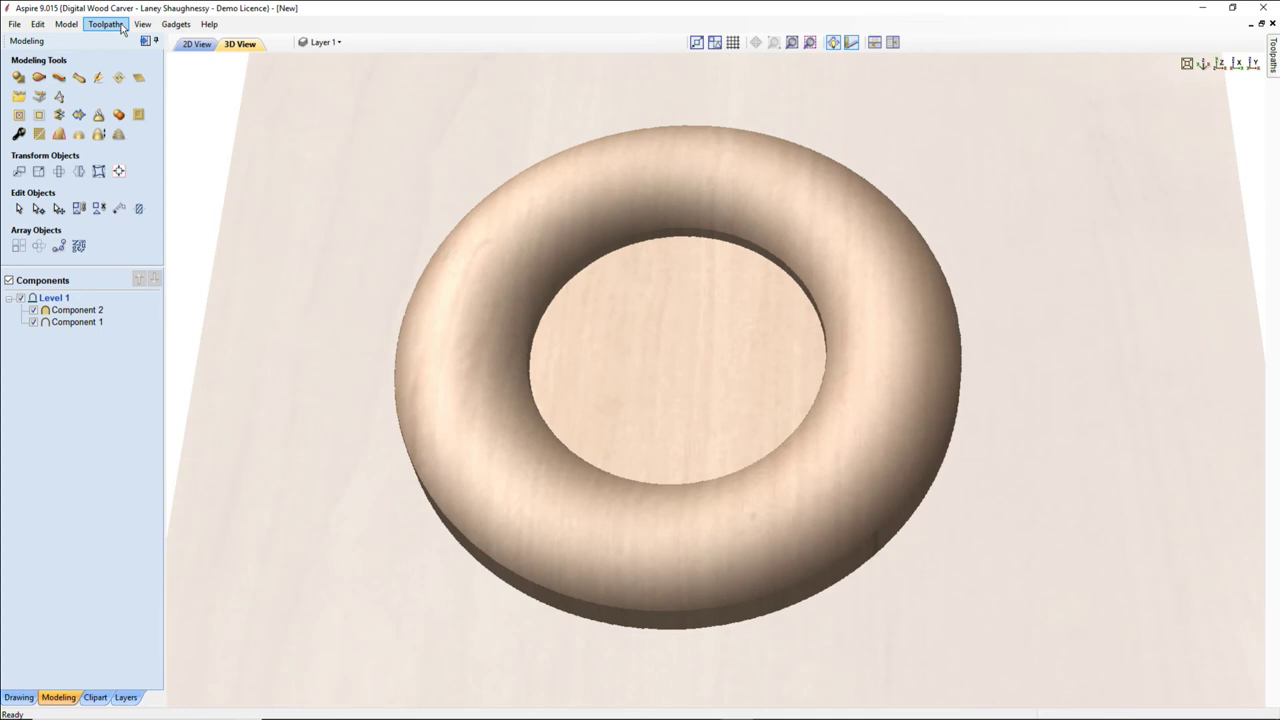
click(122, 28)
mouse_move(66, 27)
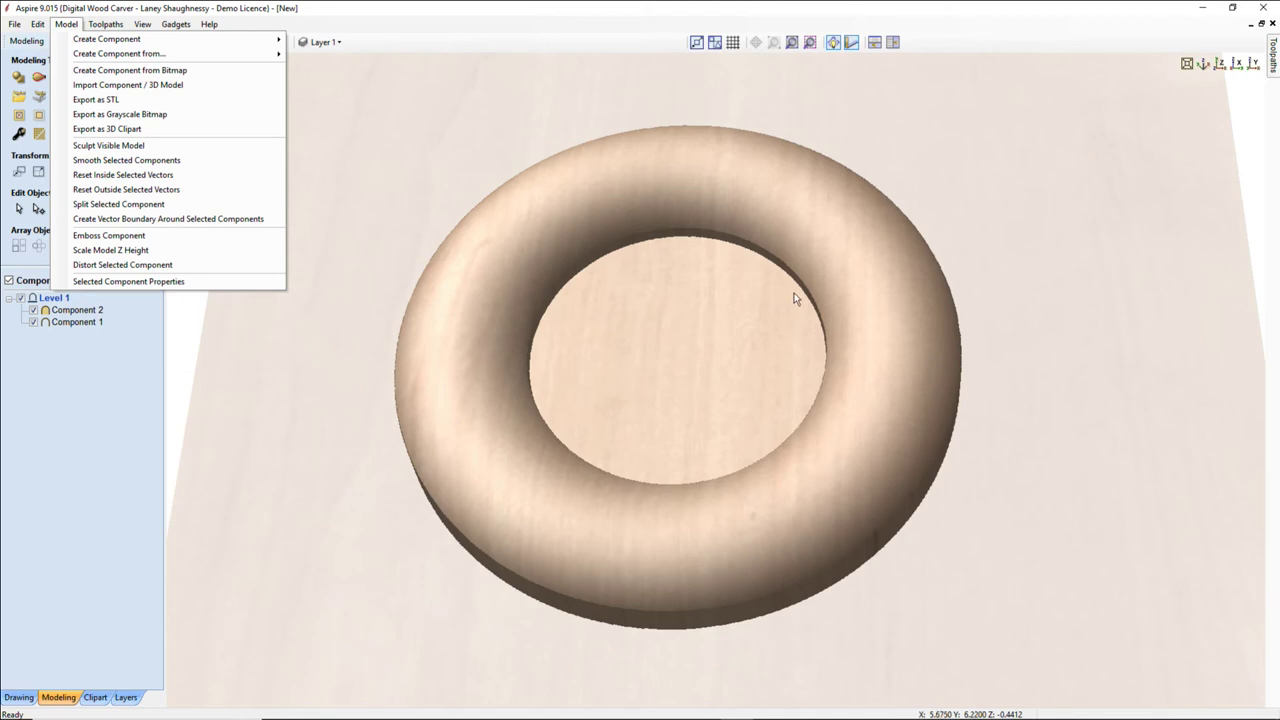
click(600, 560)
drag(585, 524, 754, 413)
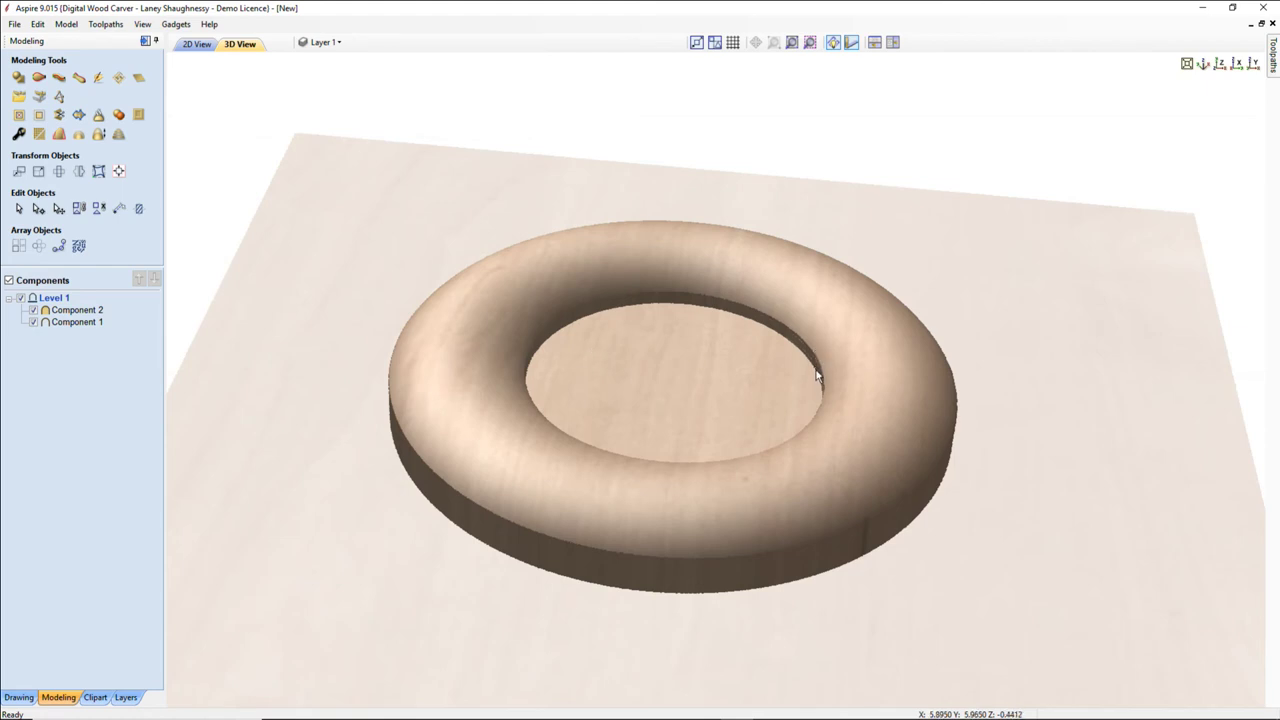
drag(586, 486, 558, 496)
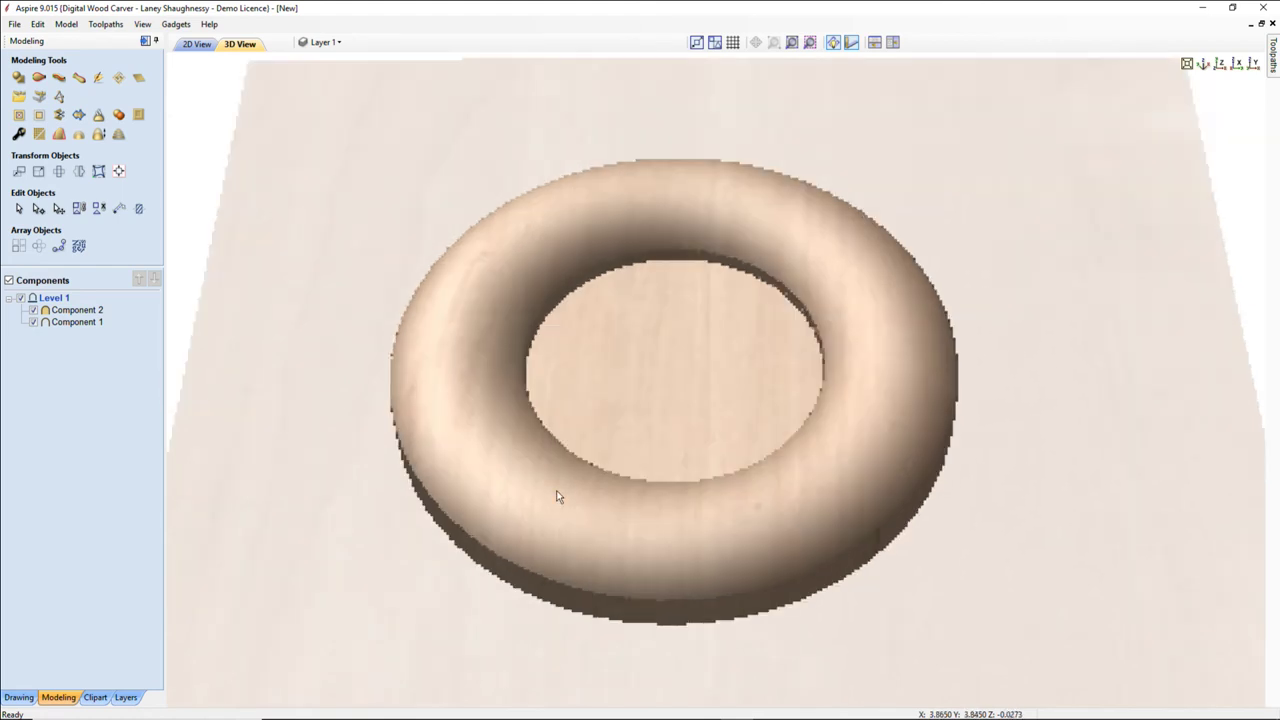
click(99, 116)
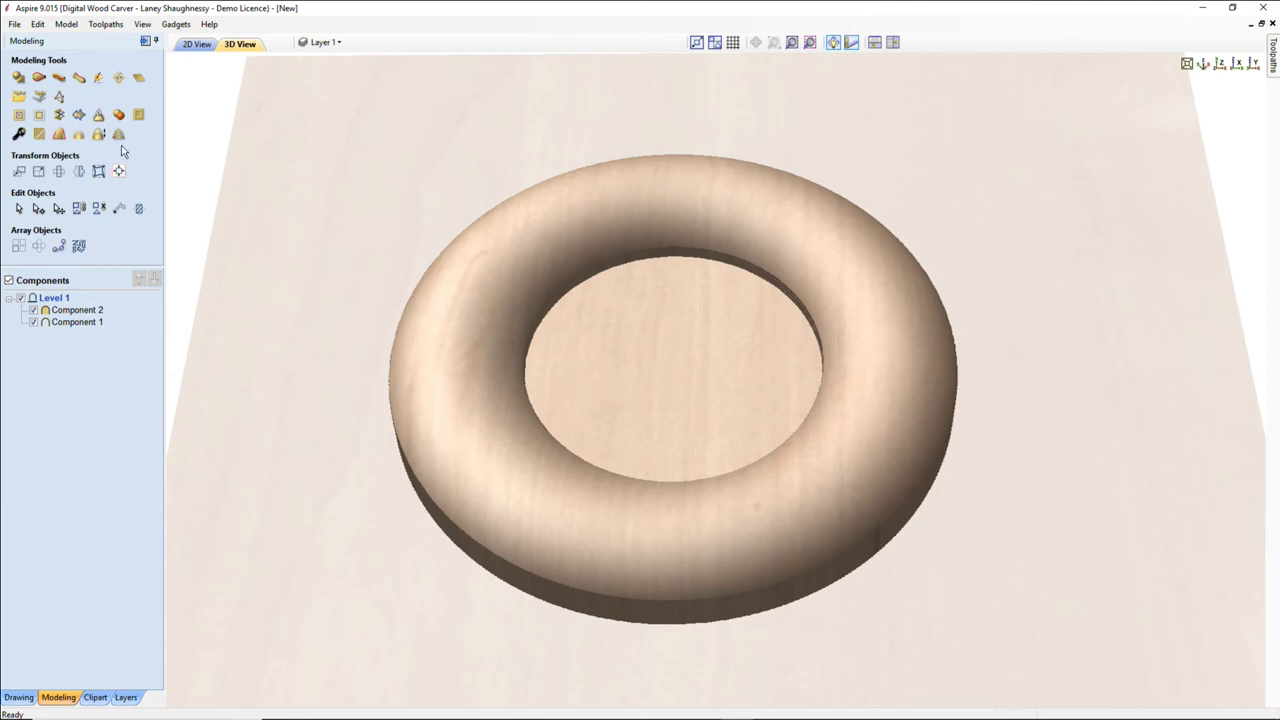
Select Component 2 and Component 1 and bake them into 'Component 1- Baked'.
click(80, 314)
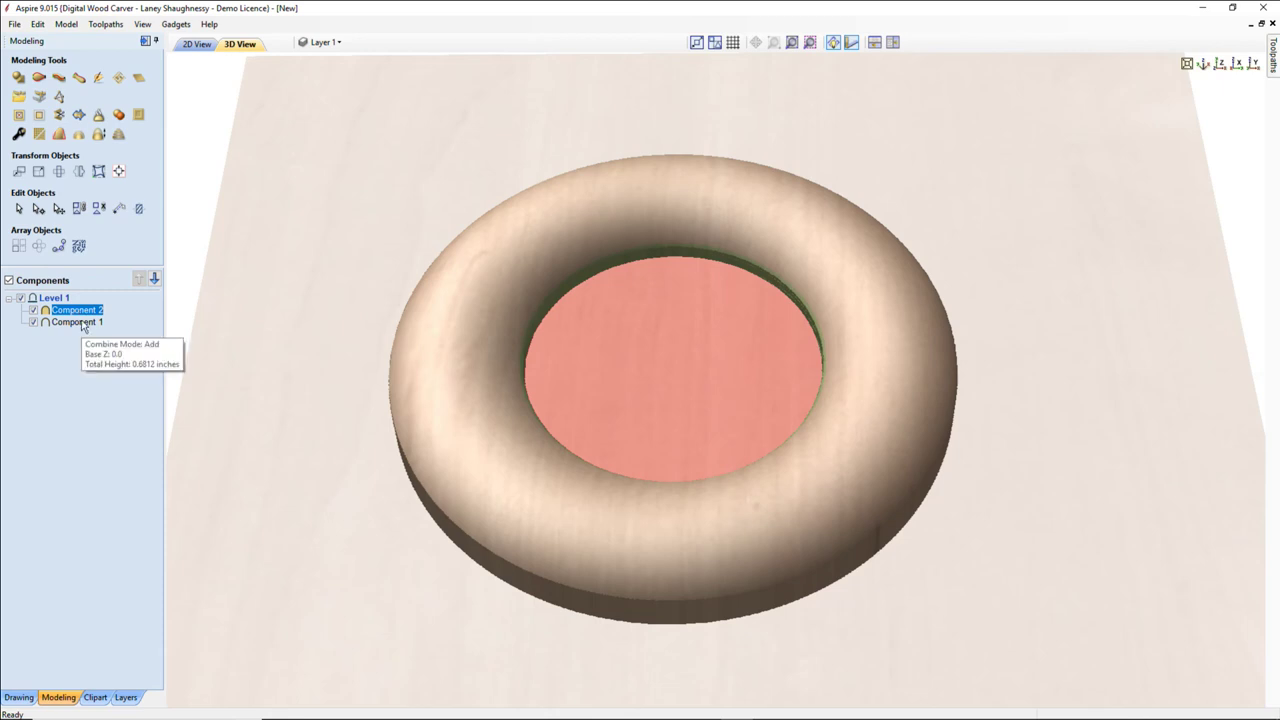
shift+click(80, 322)
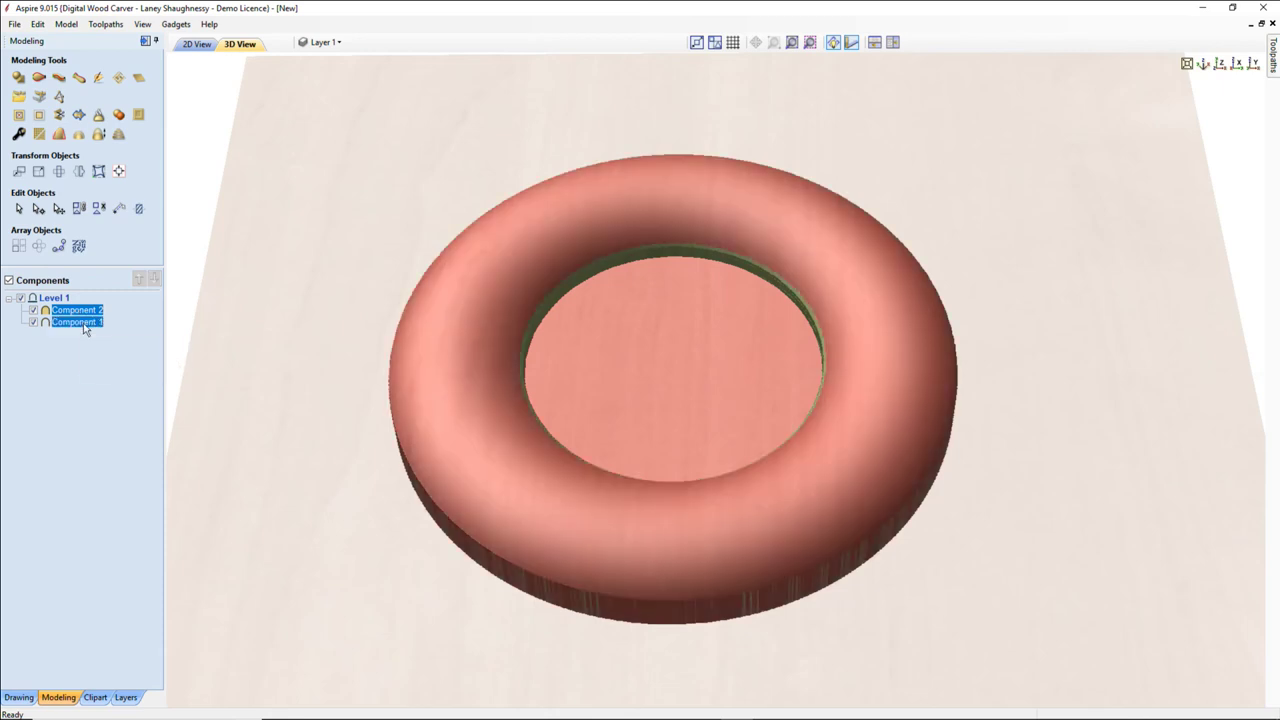
click(99, 116)
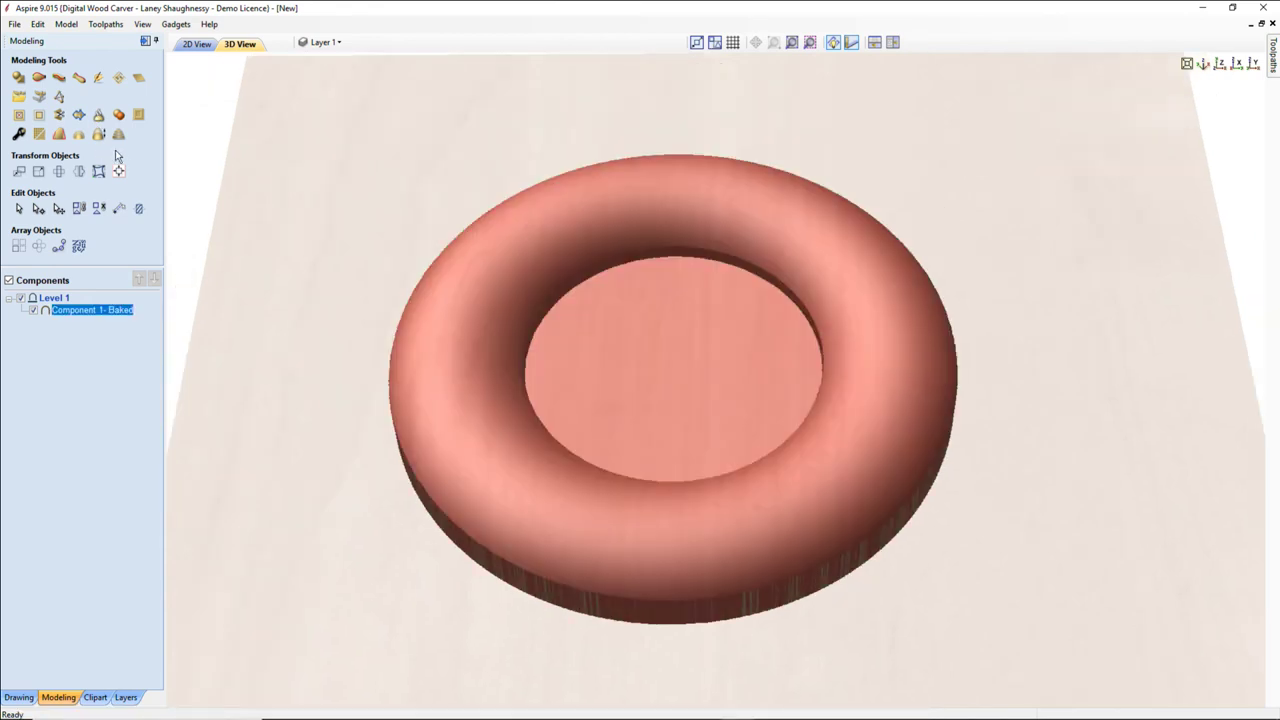
Add a 10° draft to the baked ring, then hide the Model With 10.0° Draft component.
click(58, 136)
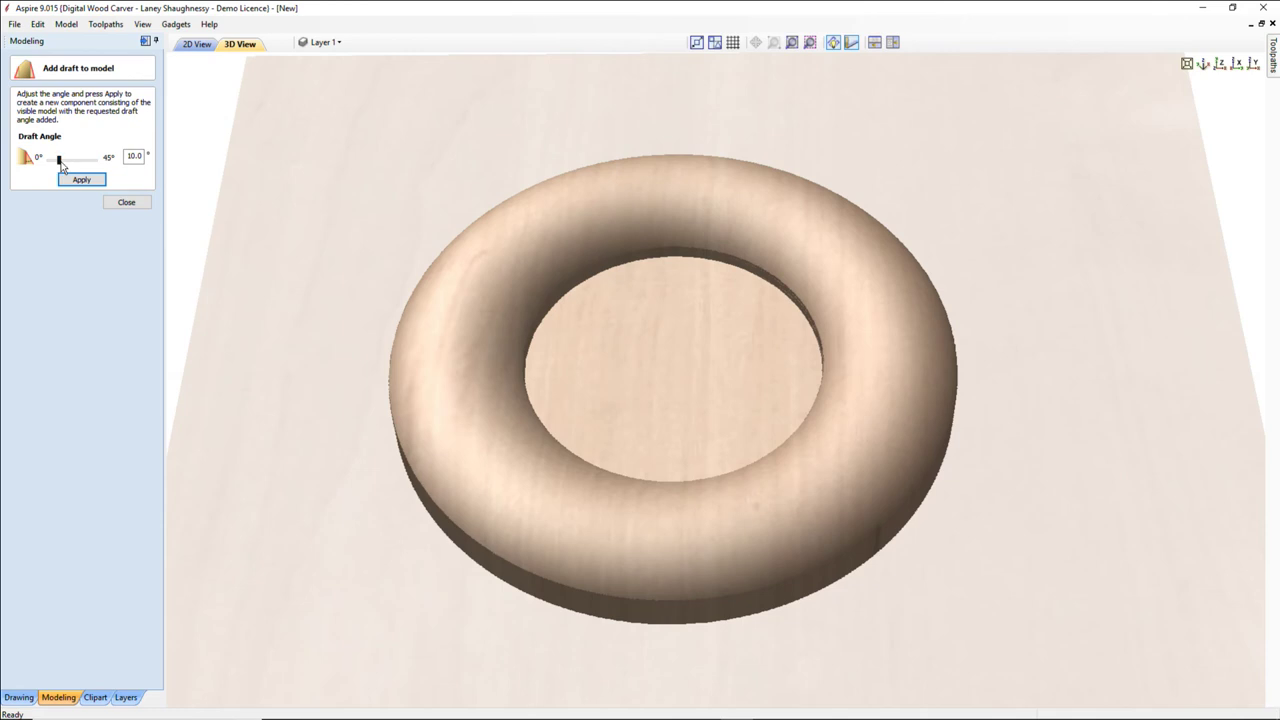
drag(59, 163, 56, 163)
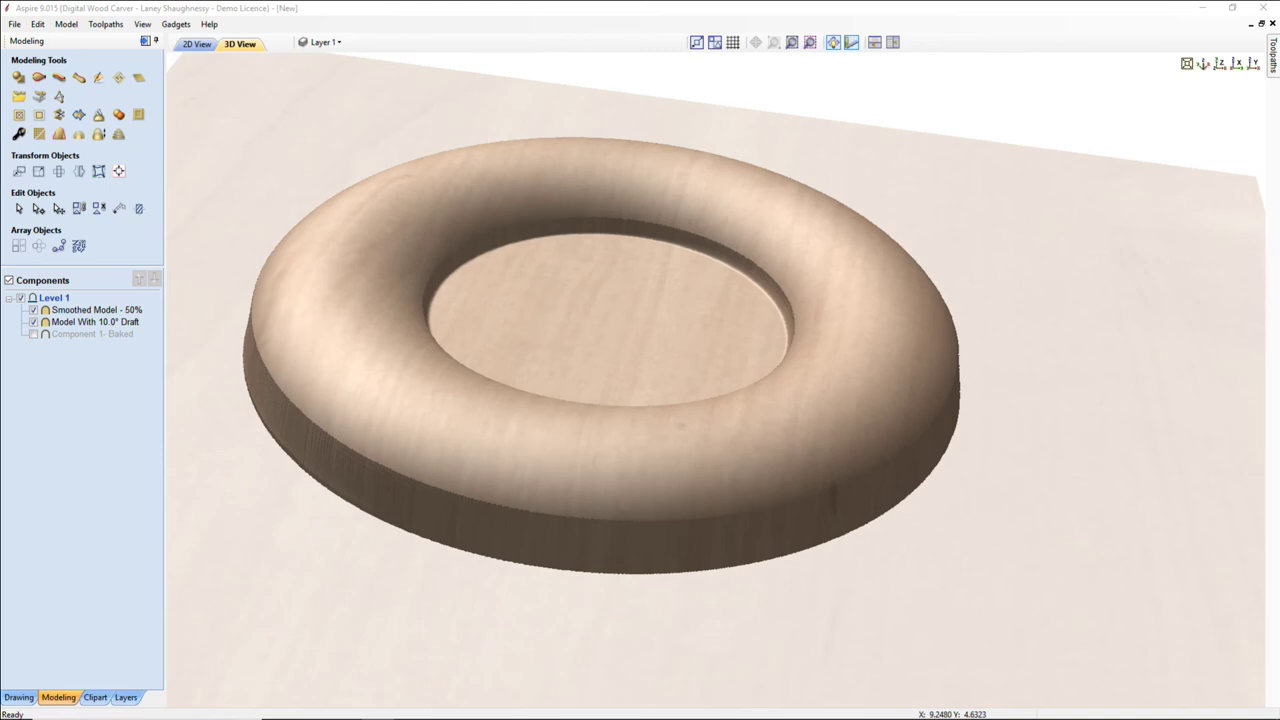
click(33, 323)
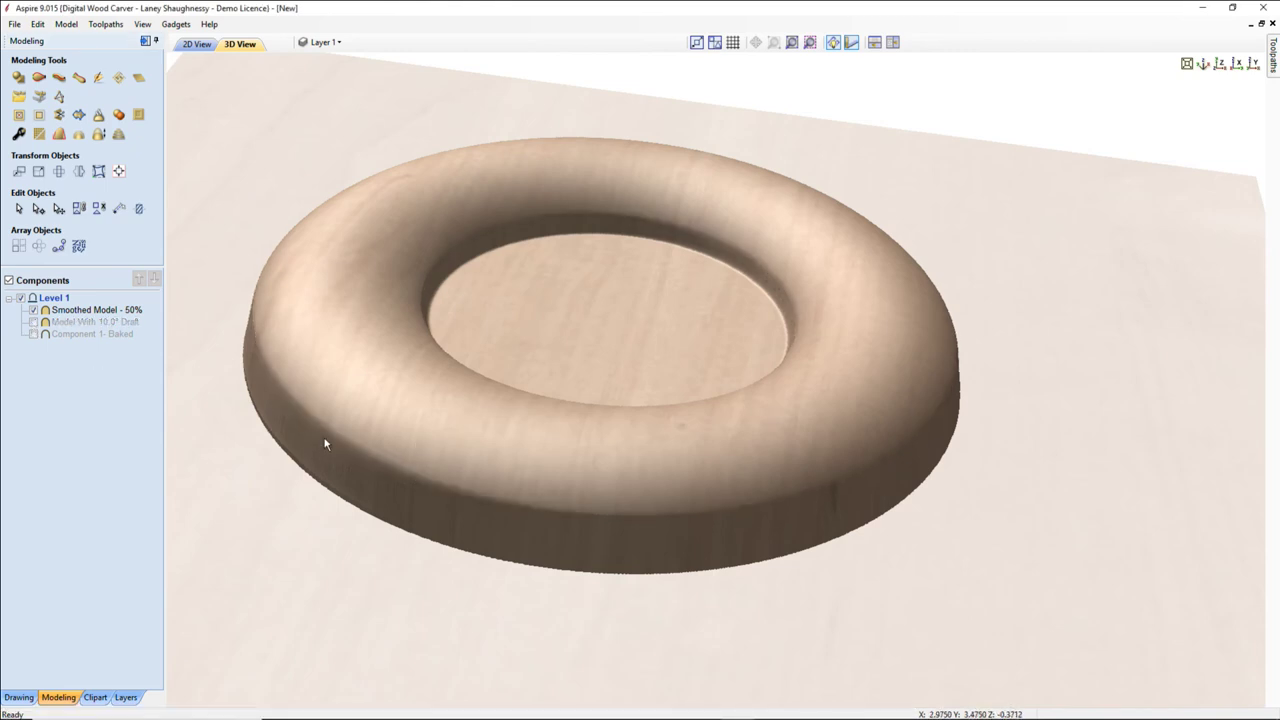
drag(347, 446, 553, 458)
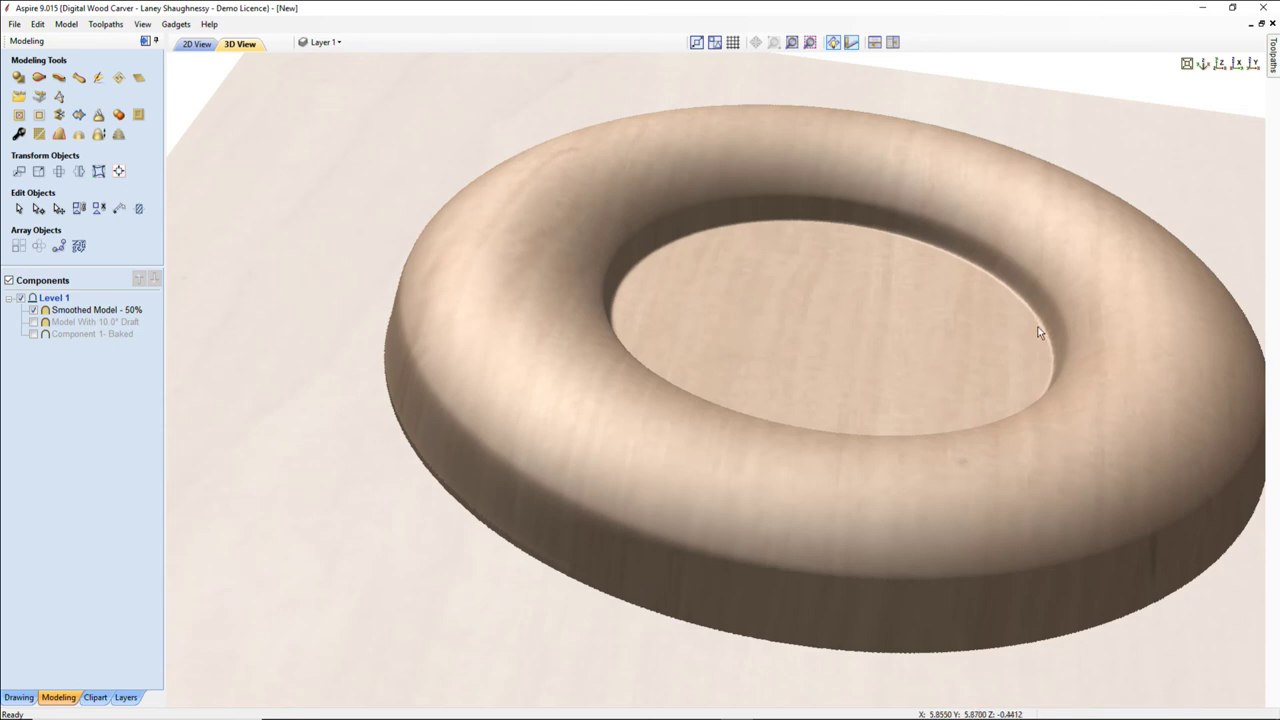
scroll(760, 380, up, 2)
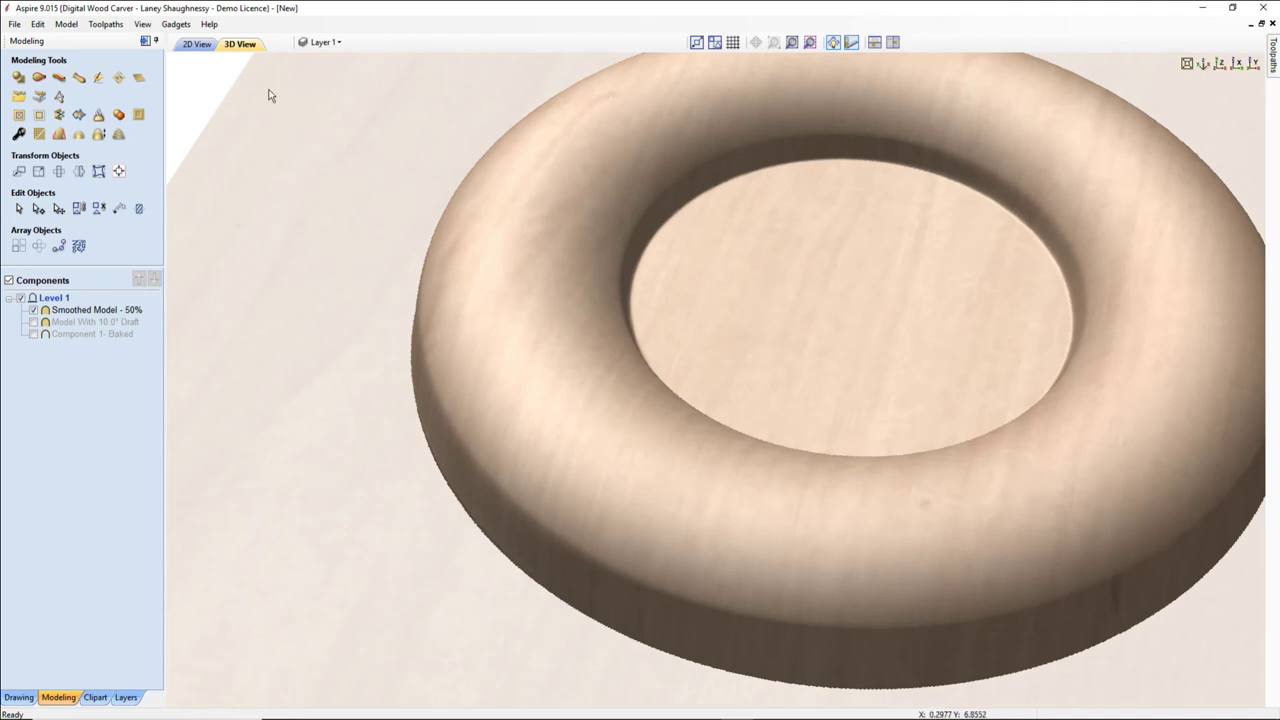
In 2D, shrink the inner circle, check the 5.2000 outer circle, and select the Smoothed Model - 50%.
click(199, 45)
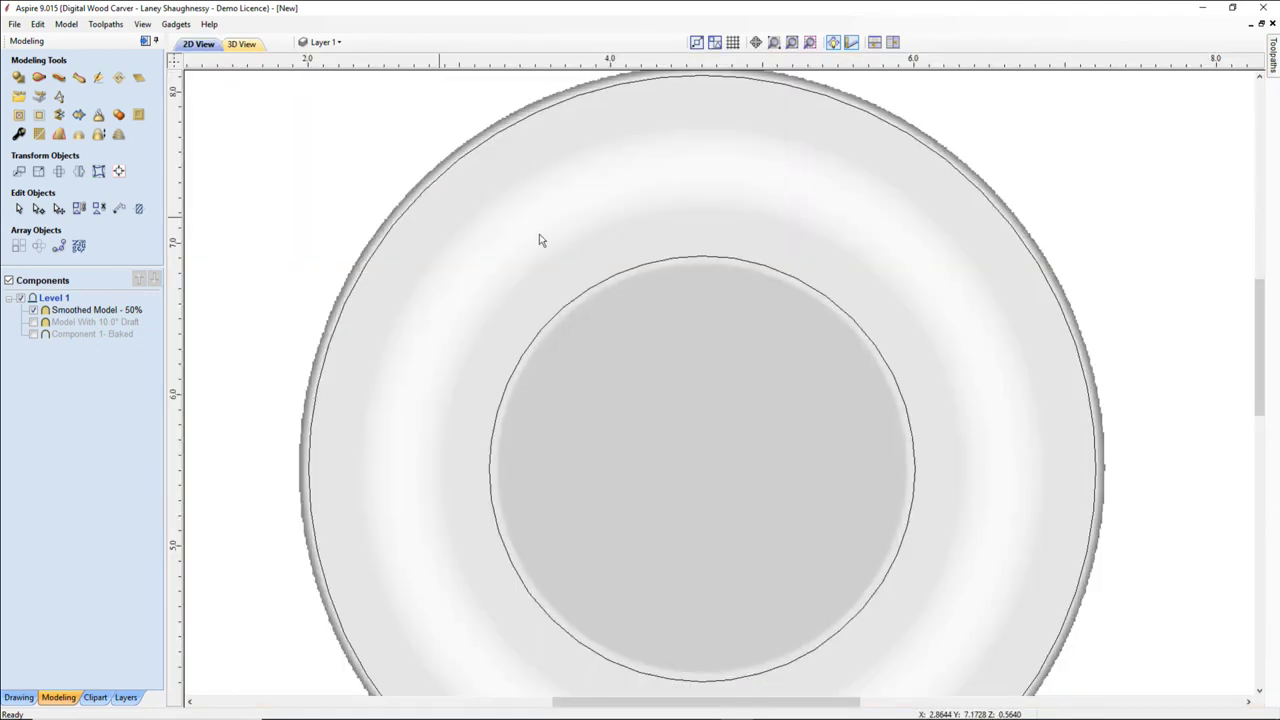
click(738, 261)
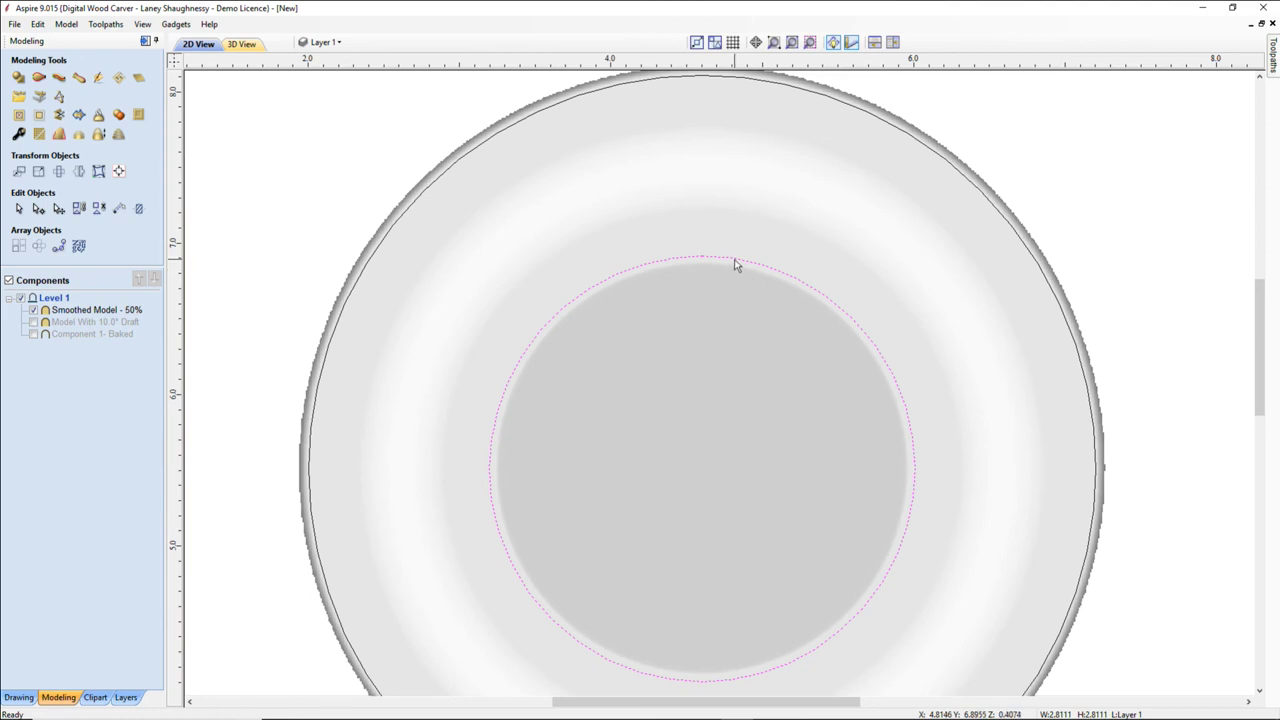
click(735, 258)
drag(479, 247, 501, 266)
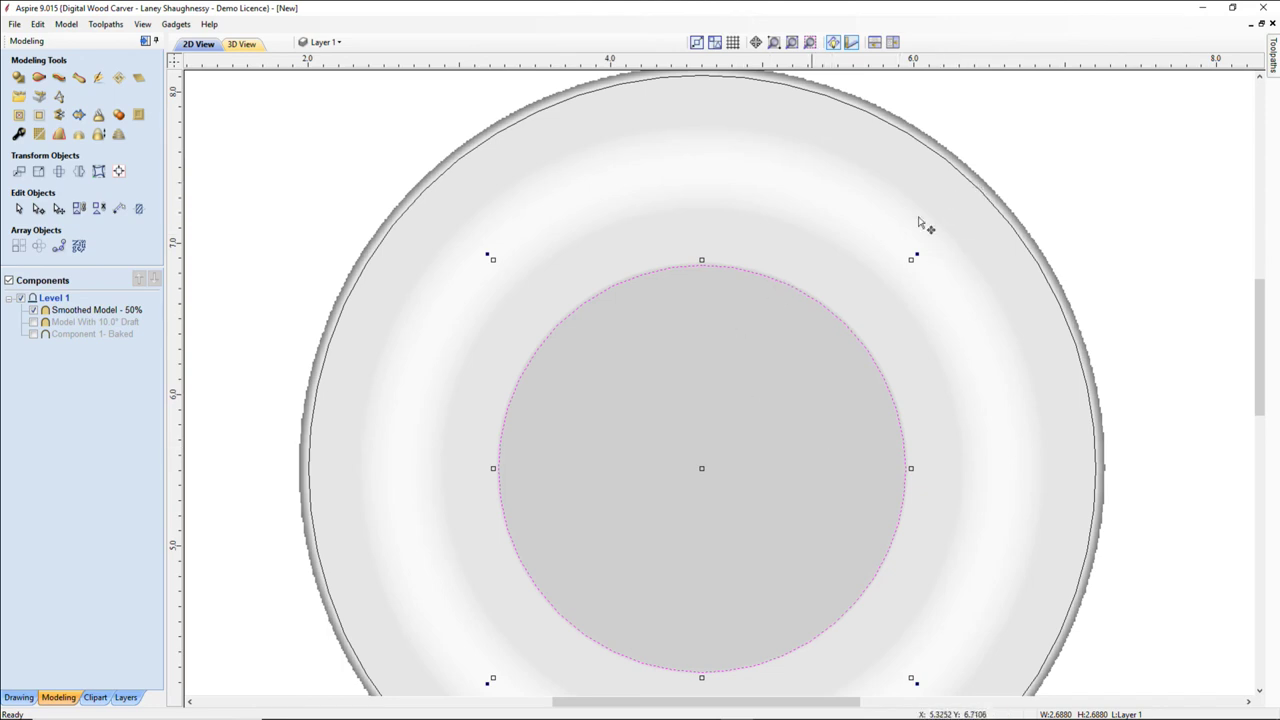
click(988, 201)
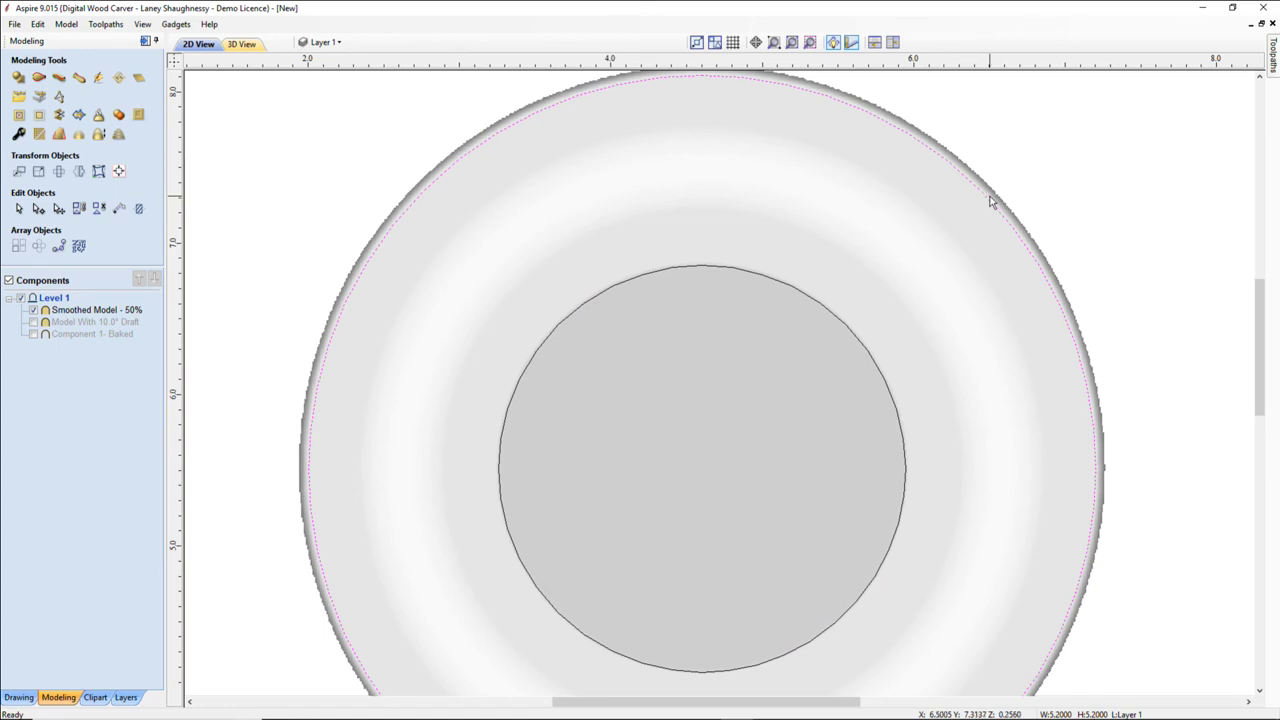
click(986, 204)
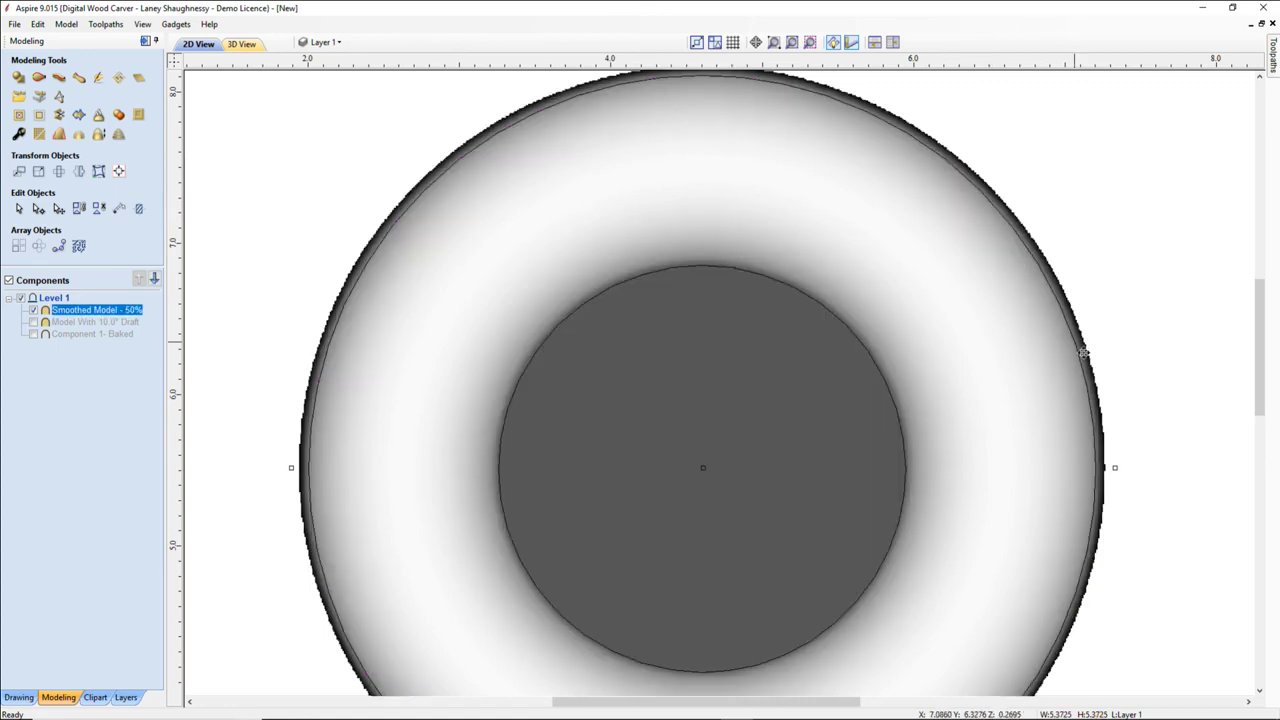
Scale the Smoothed Model to about 5.3376 wide so its edge meets the outer circle.
scroll(1027, 290, down, 2)
scroll(1027, 290, down, 2)
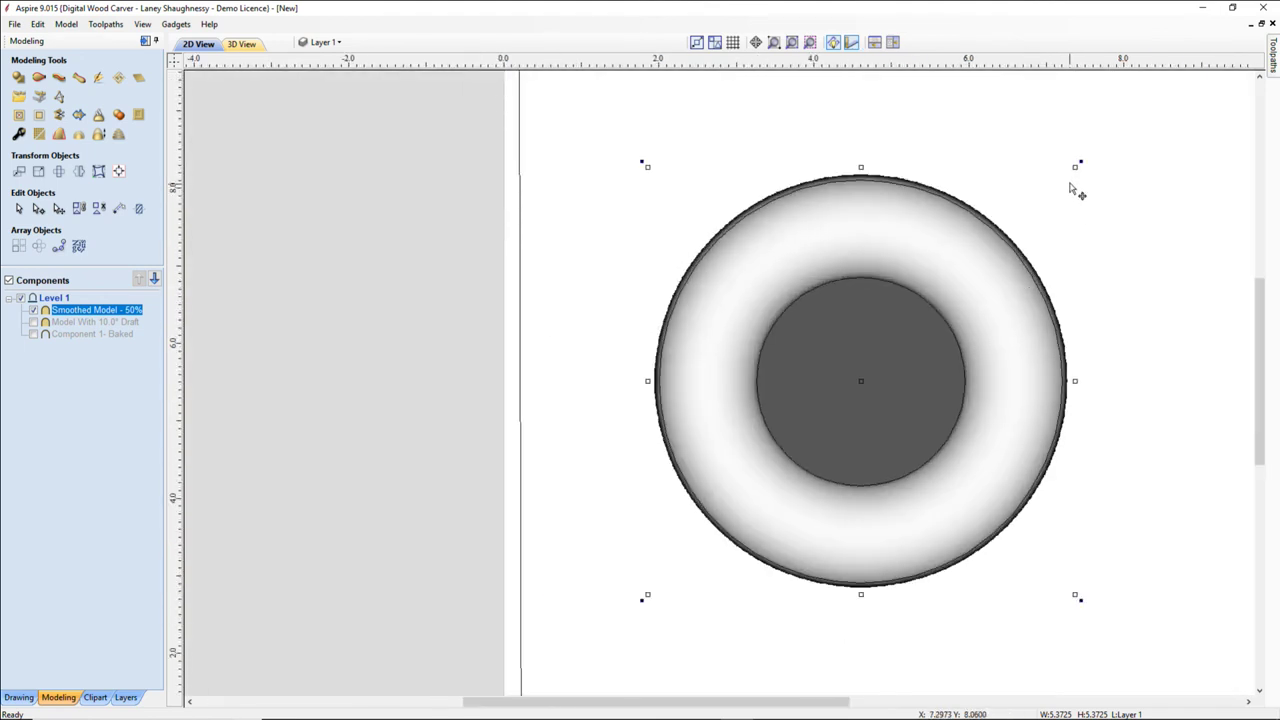
drag(1075, 167, 1080, 168)
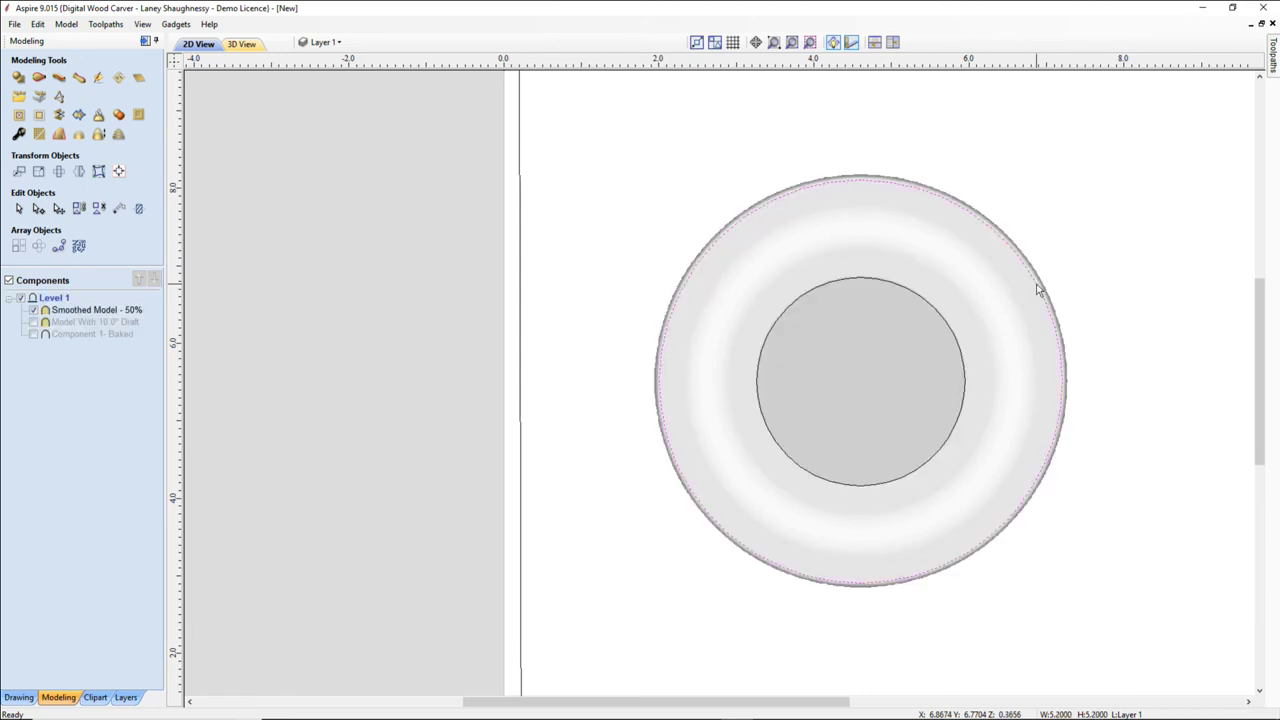
click(1038, 289)
drag(1068, 175, 1085, 178)
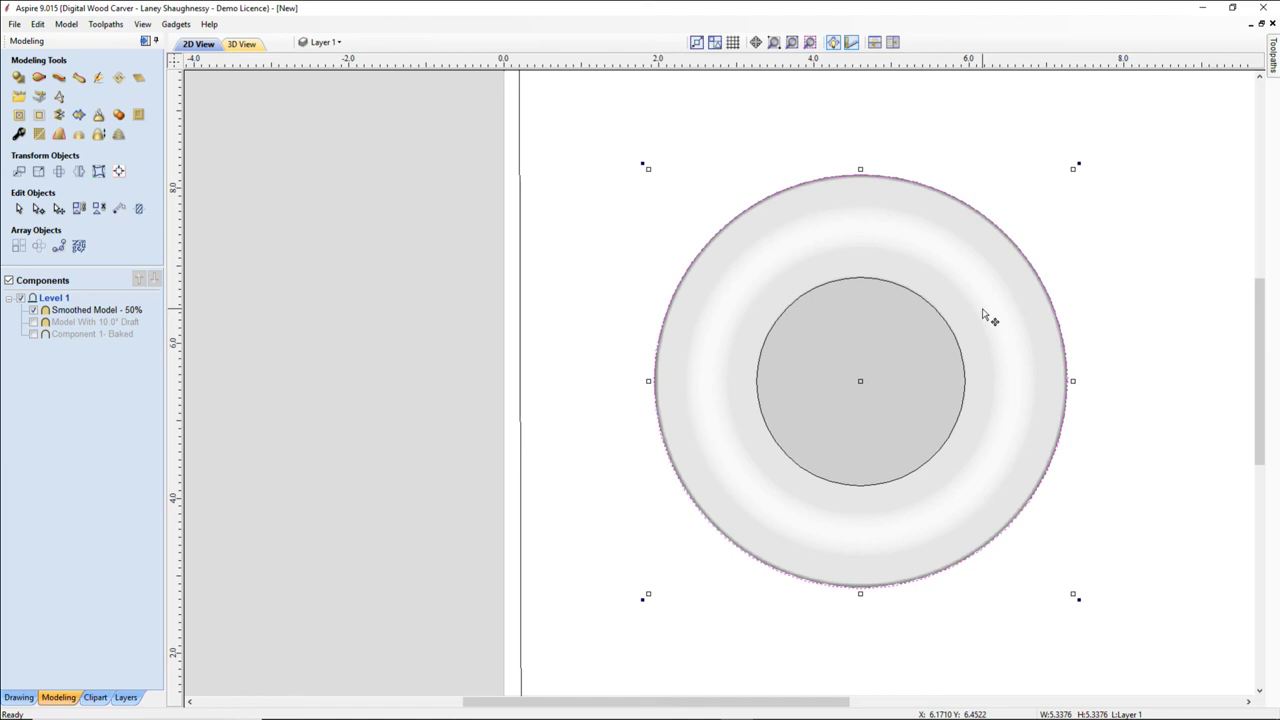
Delete the Smoothed Model - 50% component from the Components tree.
scroll(714, 332, down, 2)
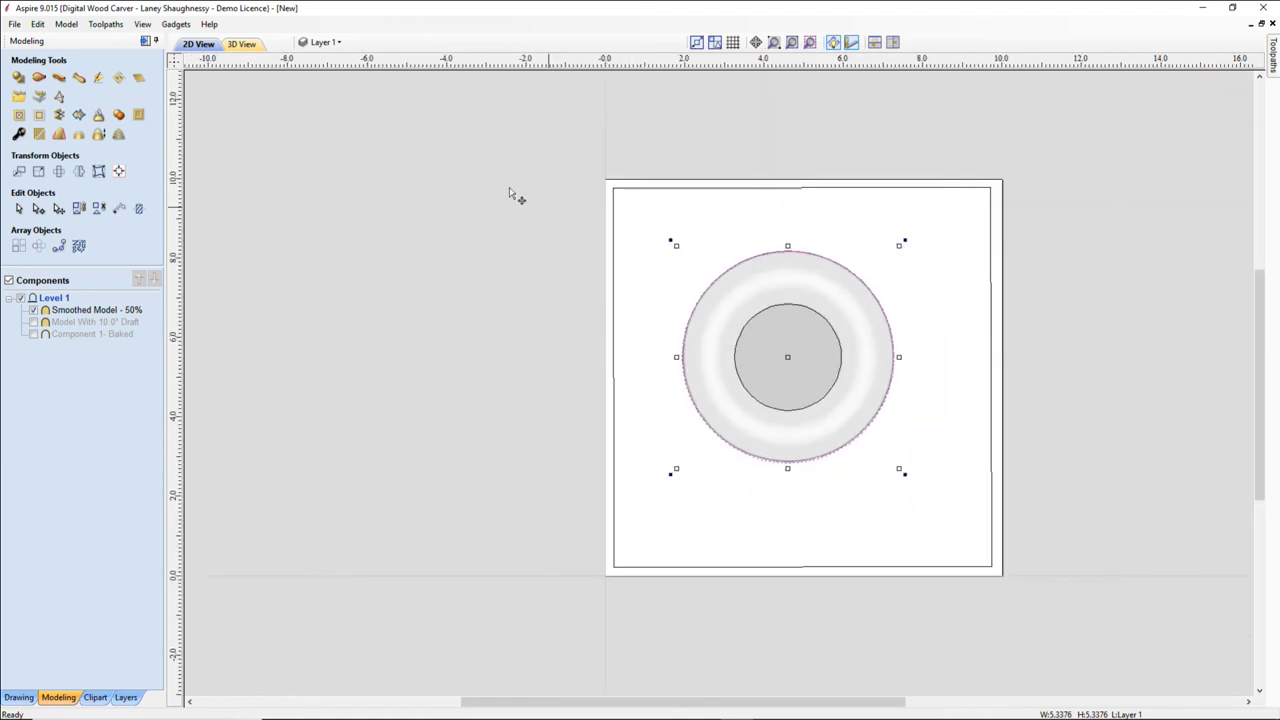
click(1097, 654)
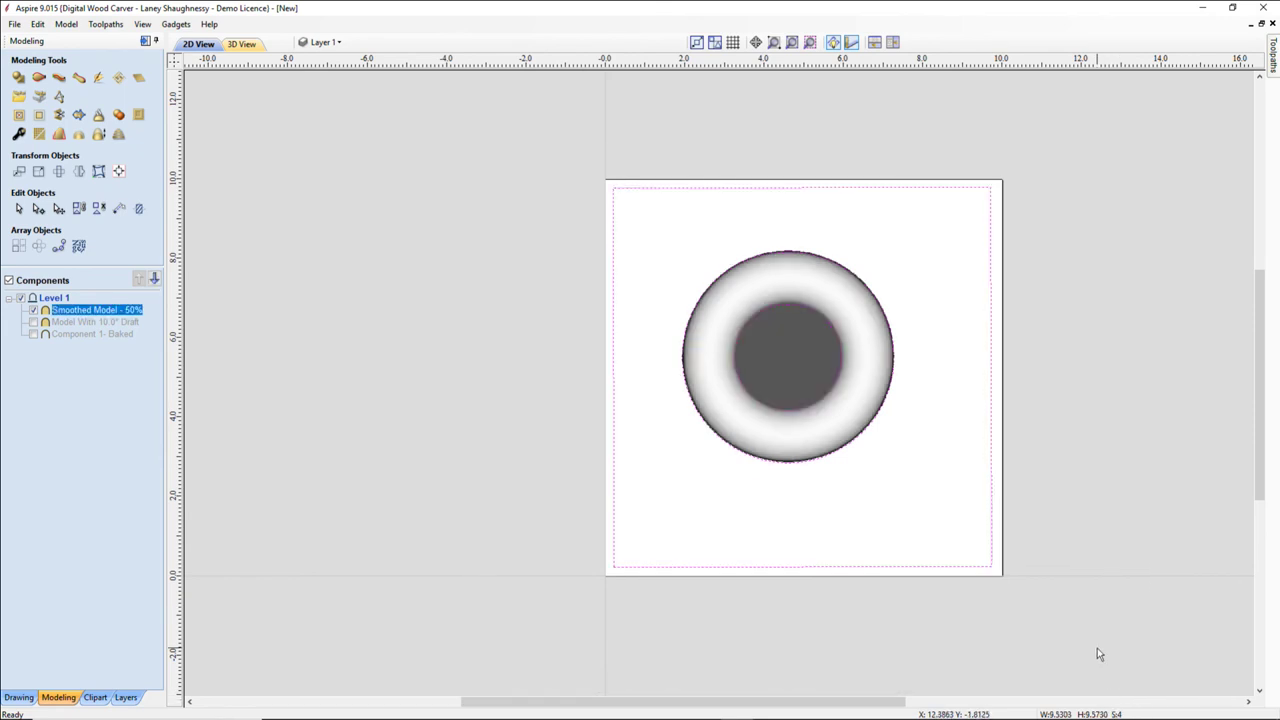
key(Delete)
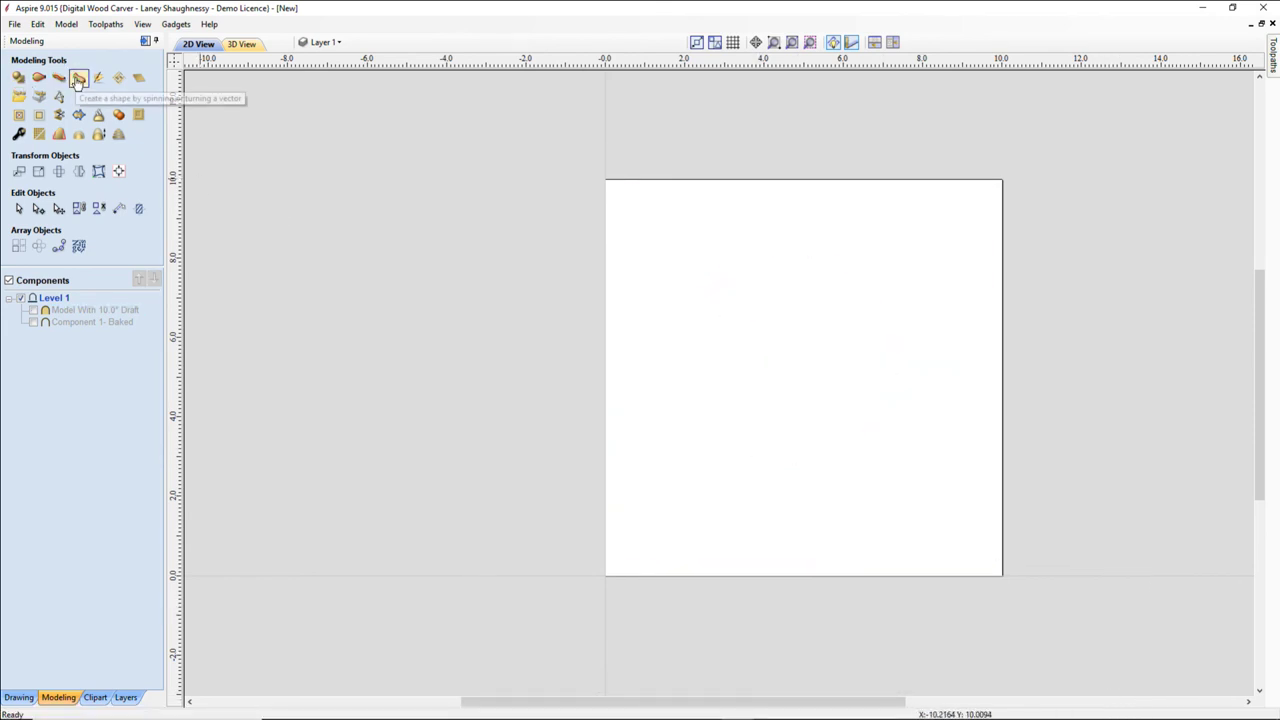
Check the empty job from the front in 3D, then return to 2D and close Turn and Spin.
click(79, 80)
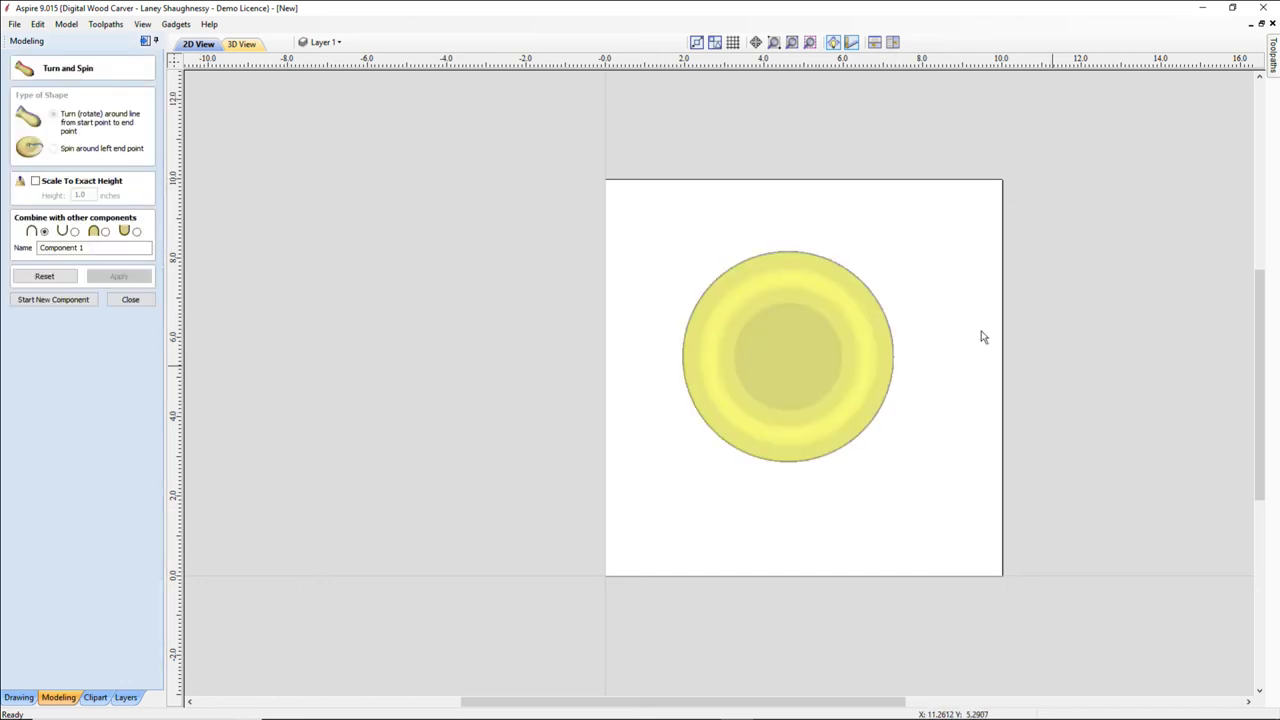
click(248, 46)
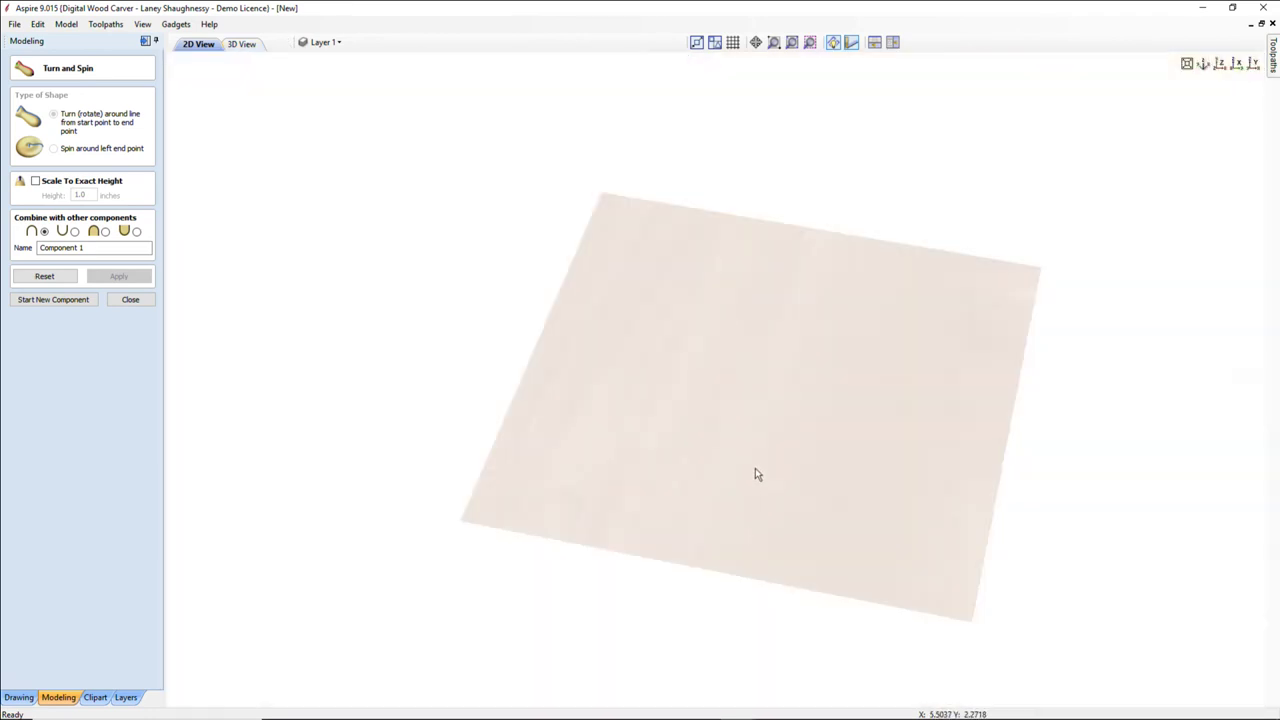
drag(757, 492, 631, 414)
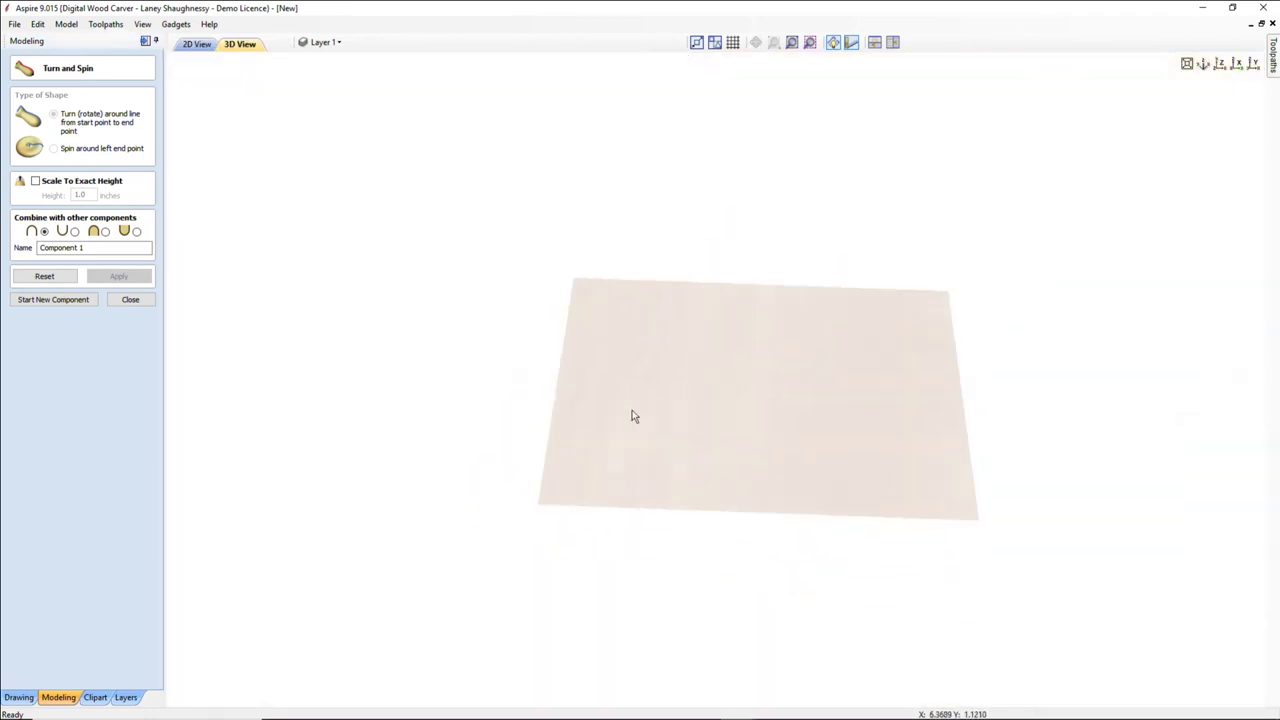
click(197, 44)
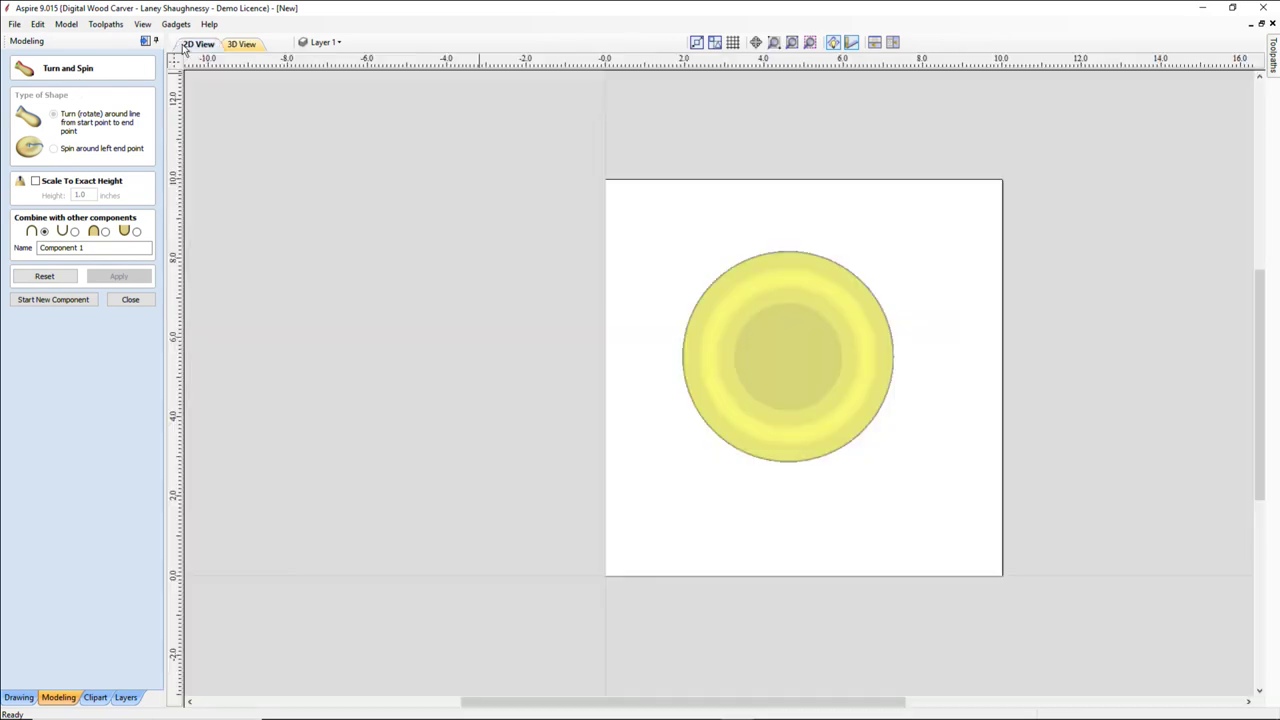
click(130, 299)
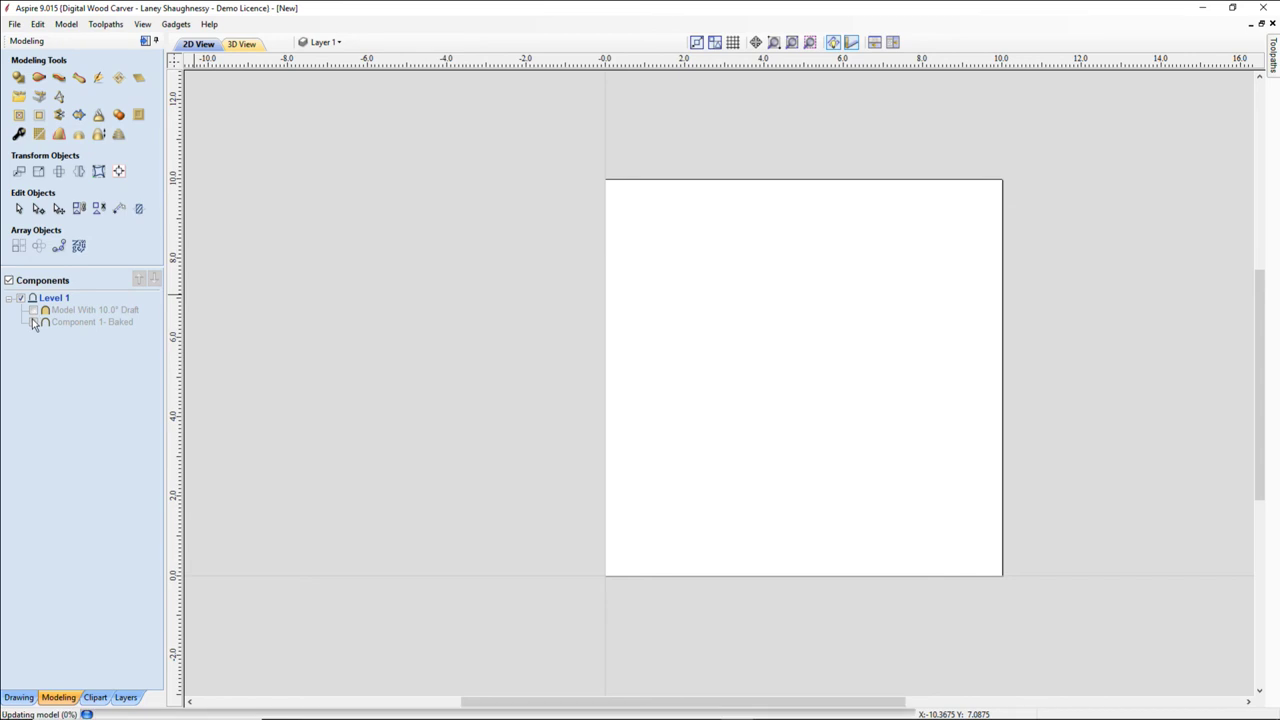
Show the Model With 10.0° Draft disc and delete it.
click(33, 310)
mouse_move(545, 190)
mouse_down()
mouse_move(1003, 289)
mouse_move(977, 497)
mouse_up()
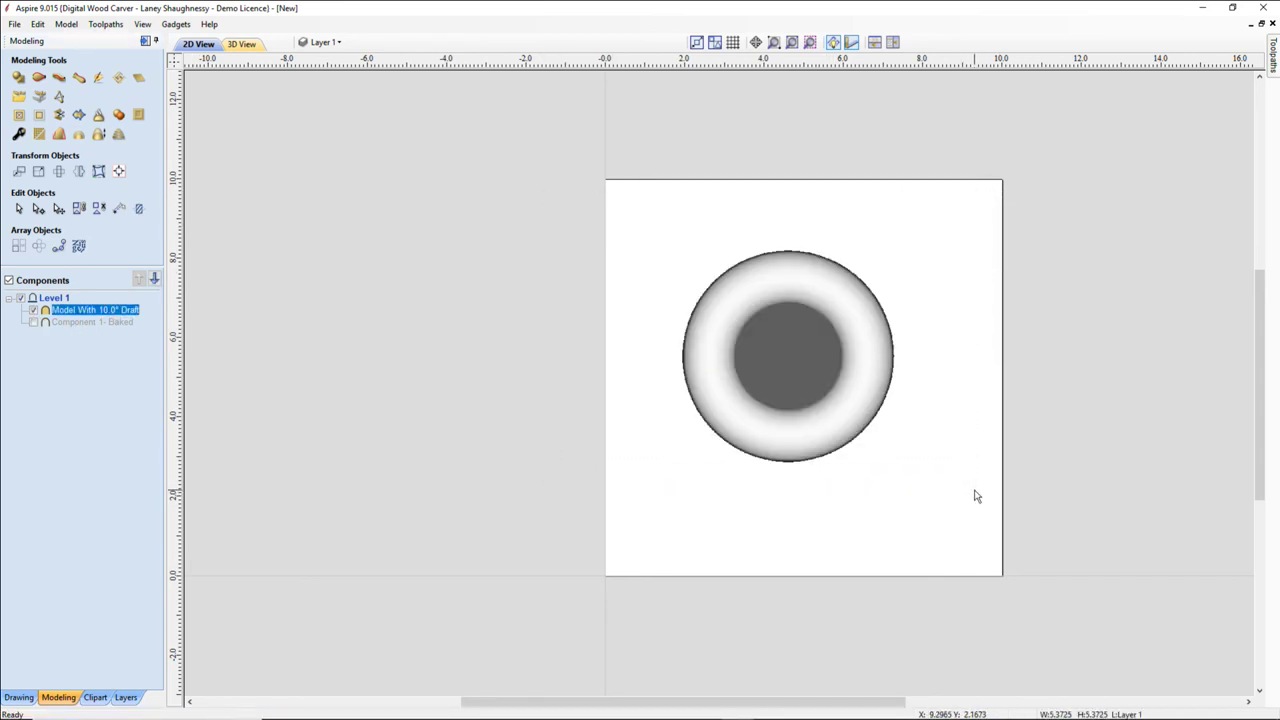
key(Delete)
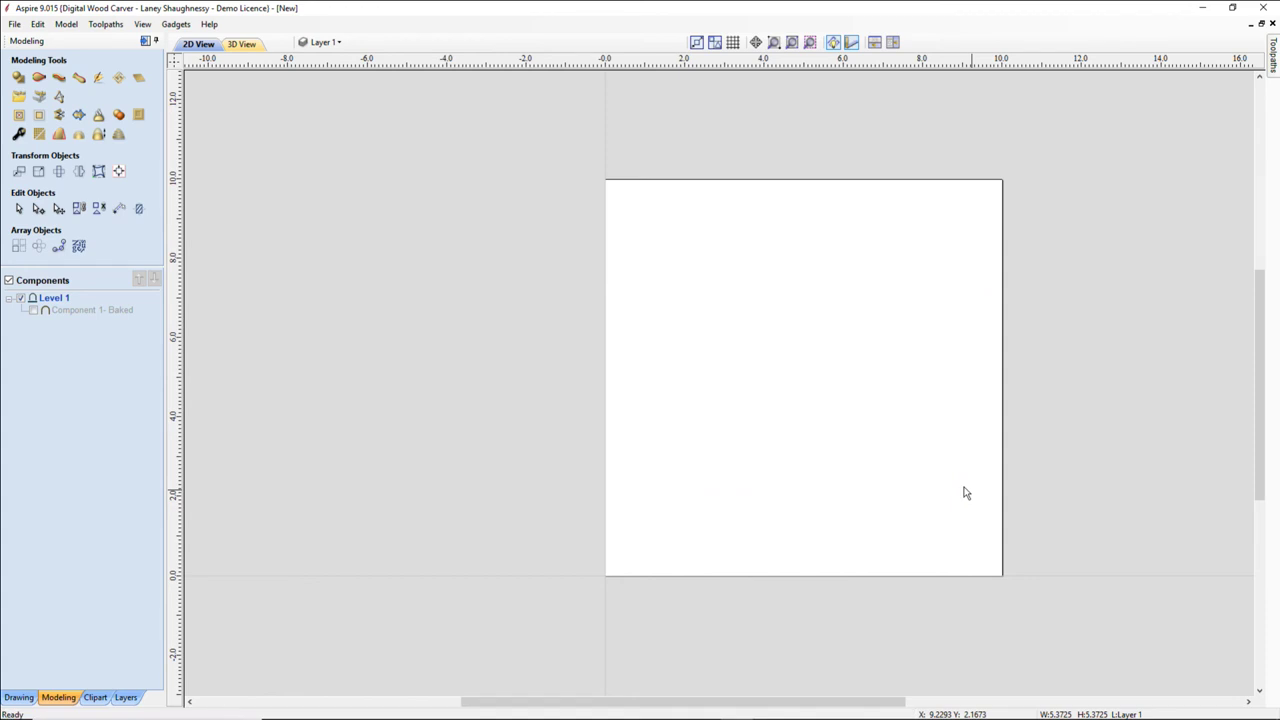
Move the job's XY datum to the centre in Job Setup without recalculating toolpaths.
click(78, 78)
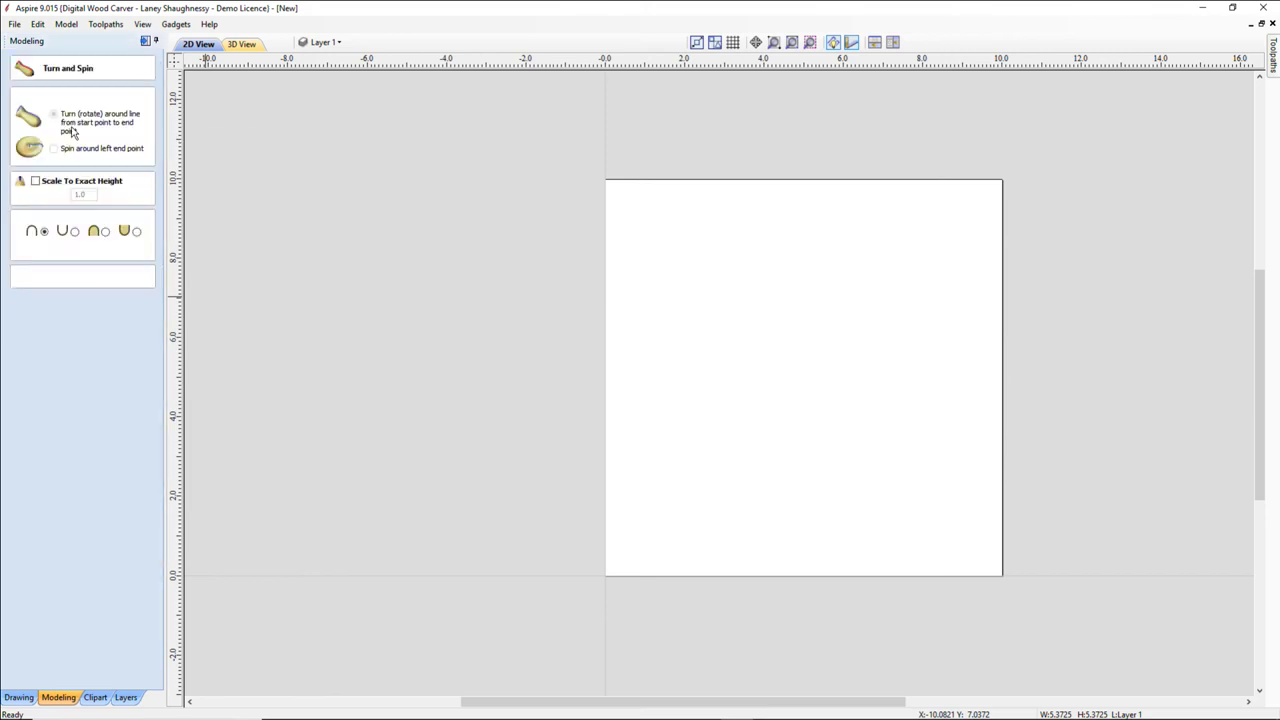
click(20, 697)
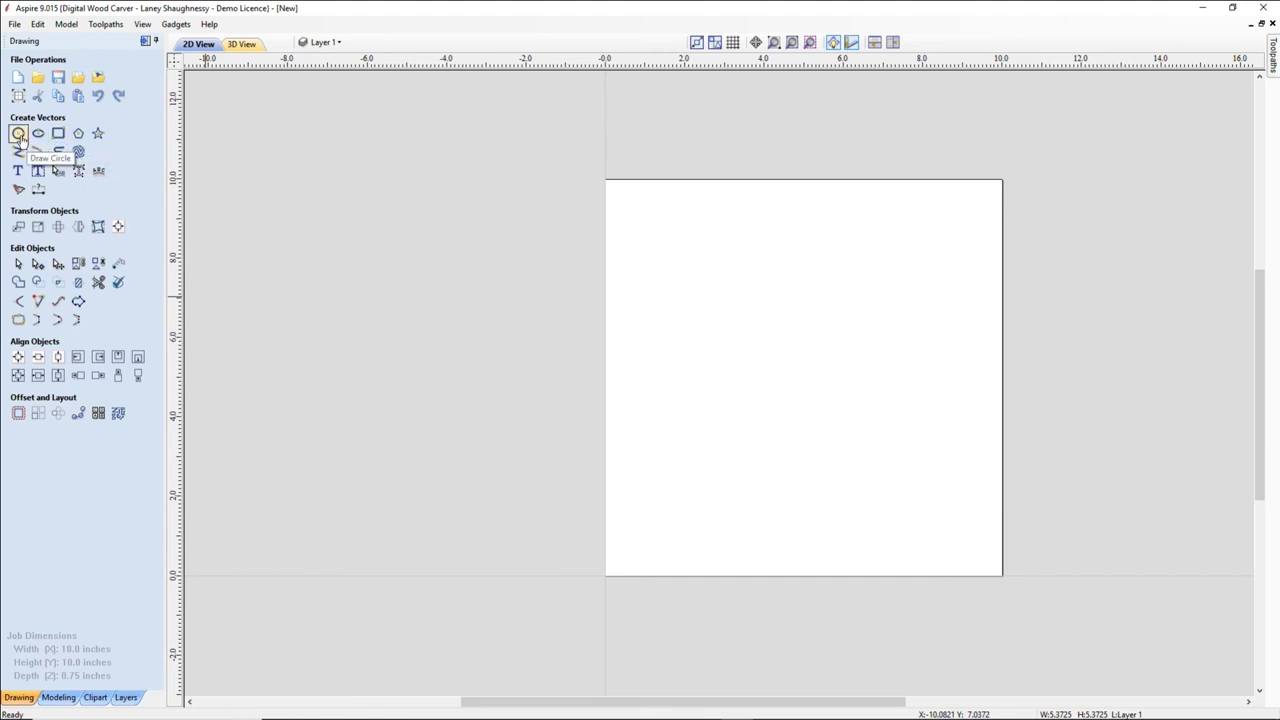
click(18, 95)
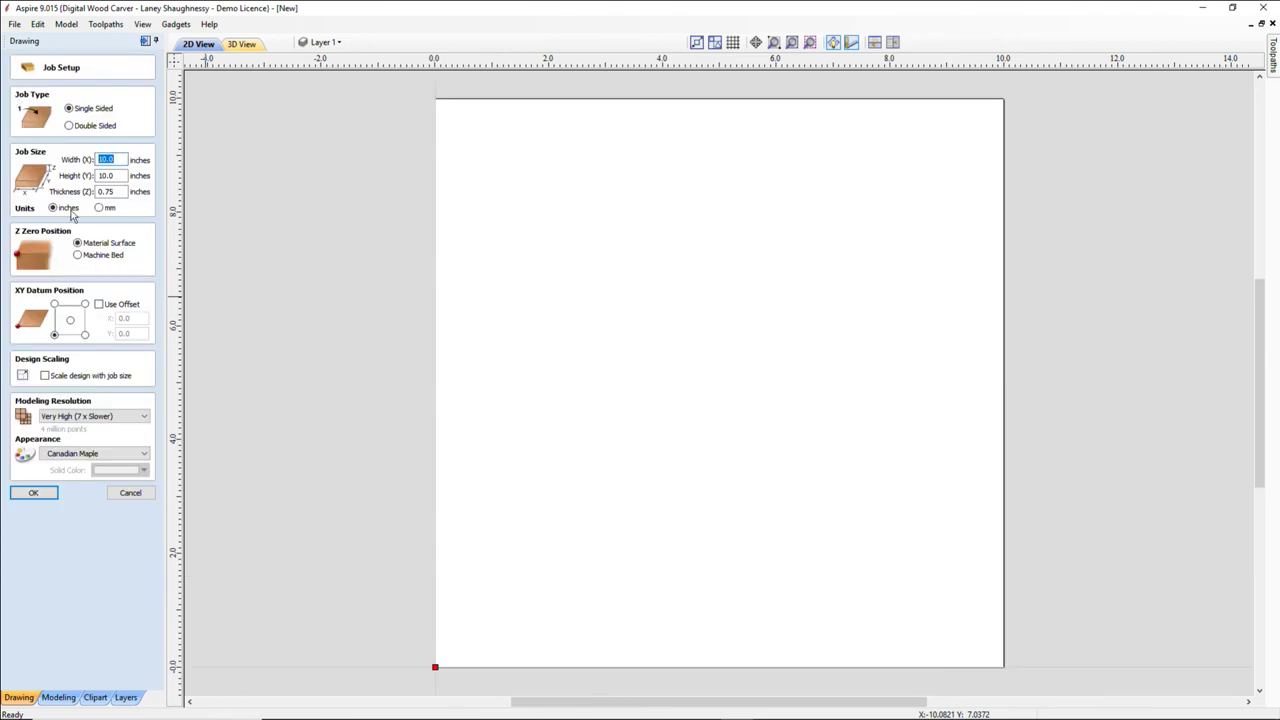
click(69, 322)
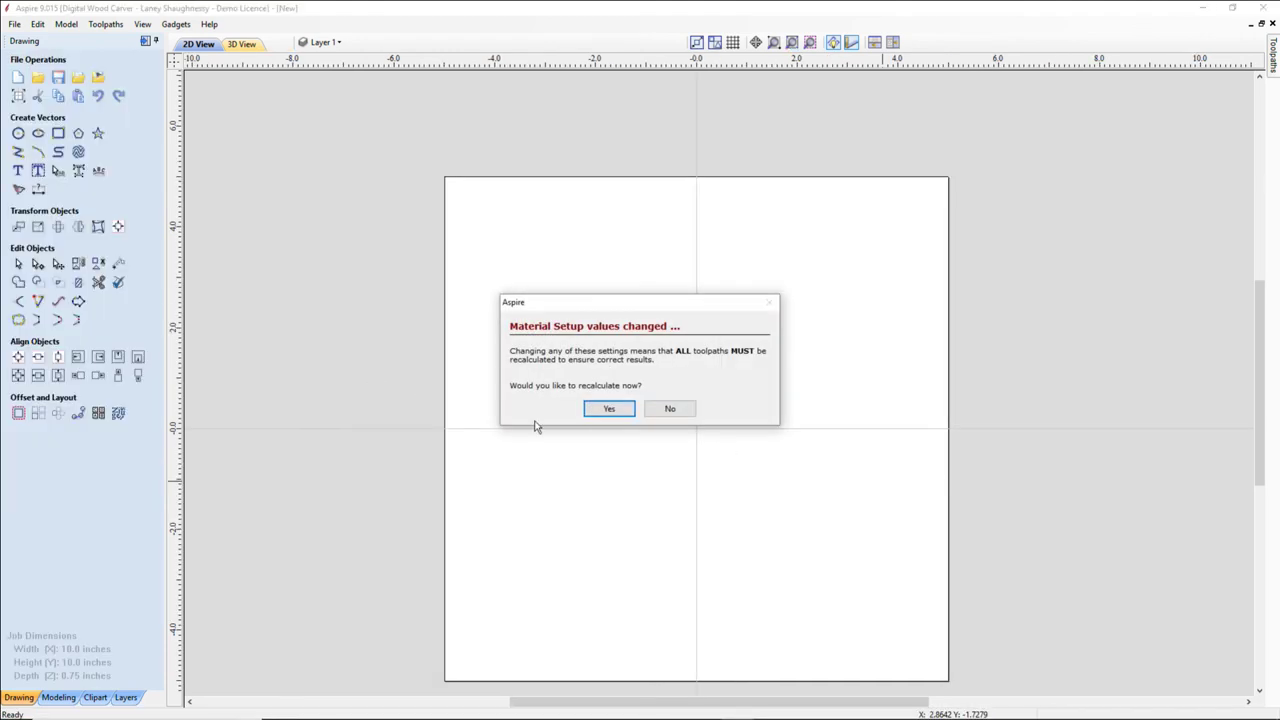
click(670, 408)
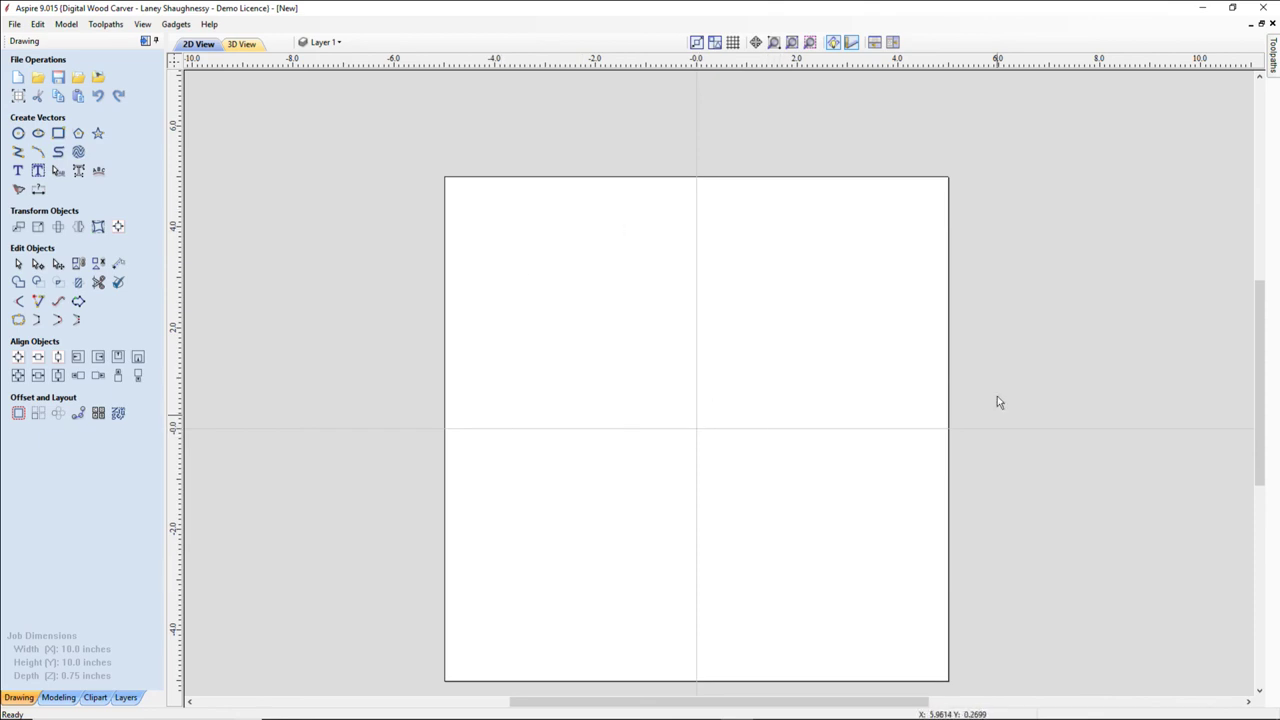
Close the still-open Turn and Spin form so Draw Rectangle can start.
click(57, 136)
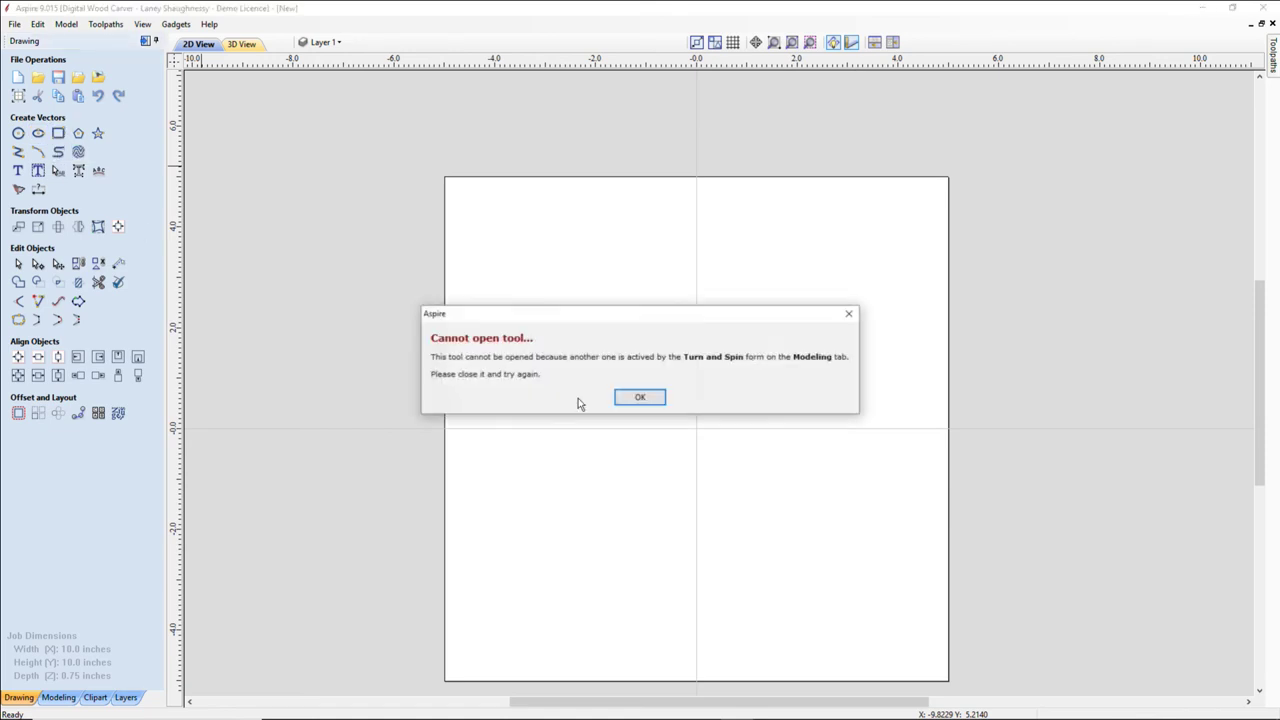
click(639, 398)
click(58, 697)
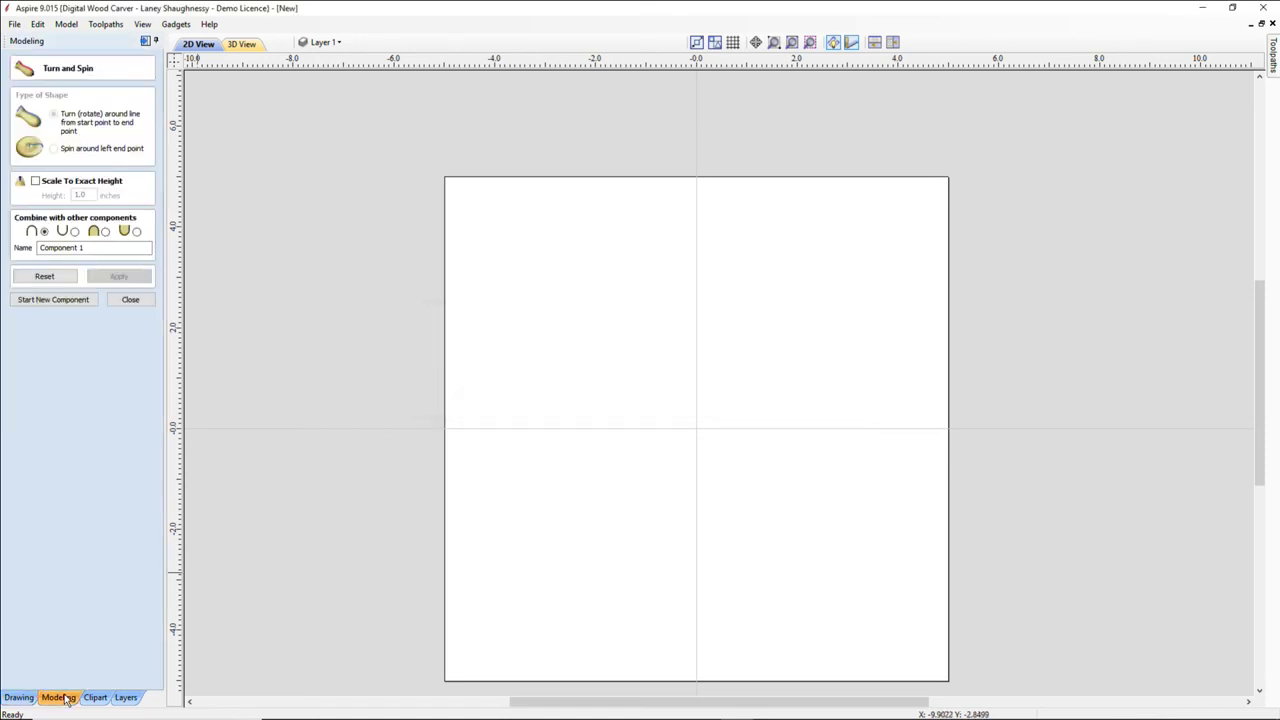
click(141, 311)
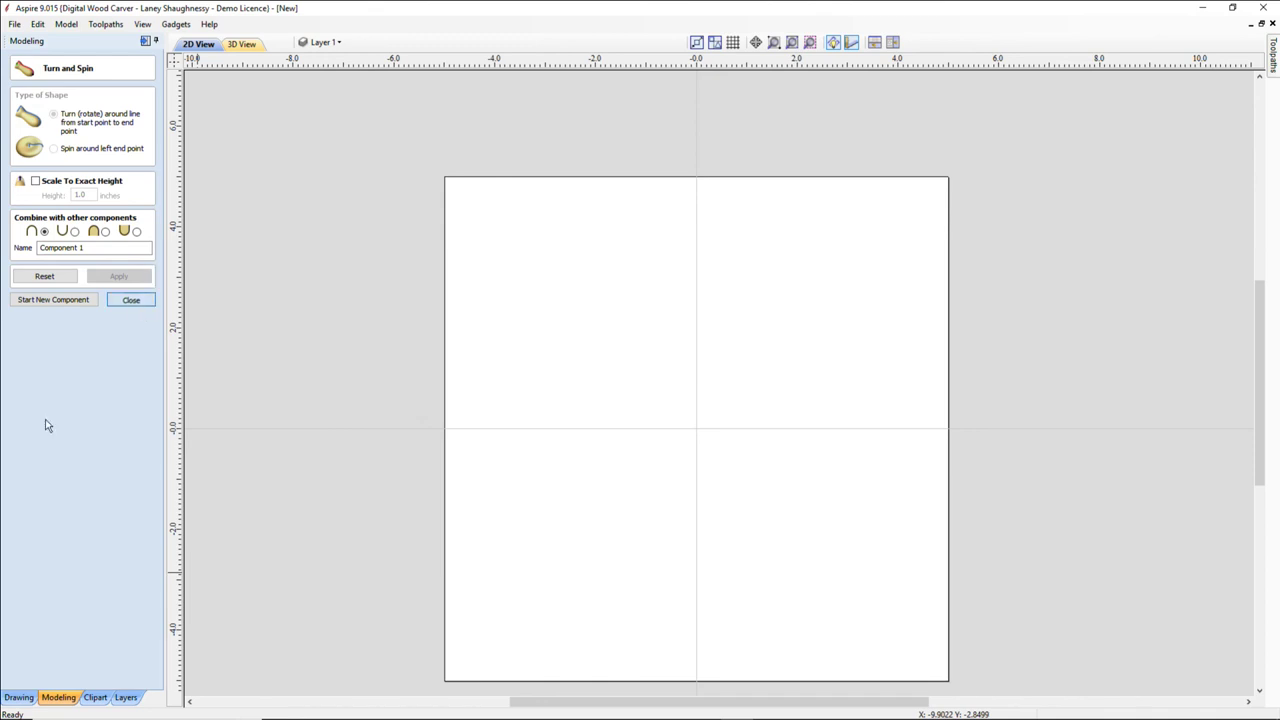
click(14, 699)
click(57, 133)
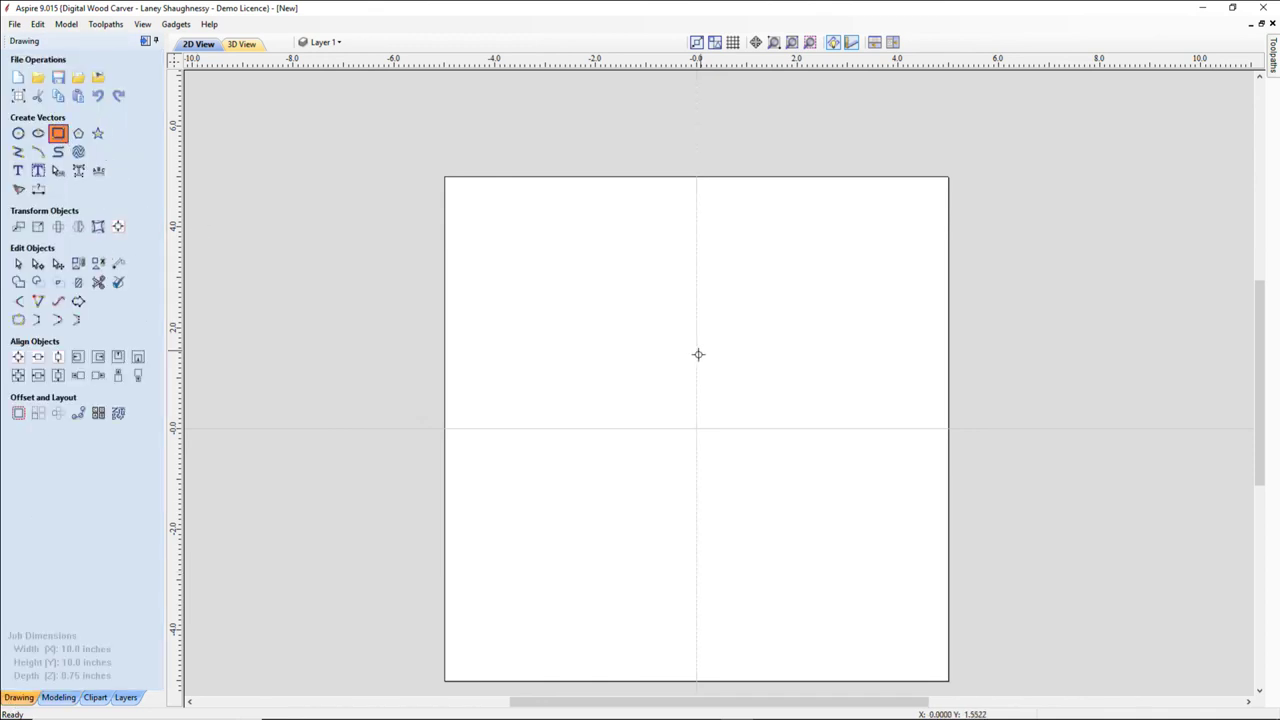
Draw a 5 x 0.4 inch rectangle from the origin and enter Node Edit mode.
drag(694, 429, 449, 408)
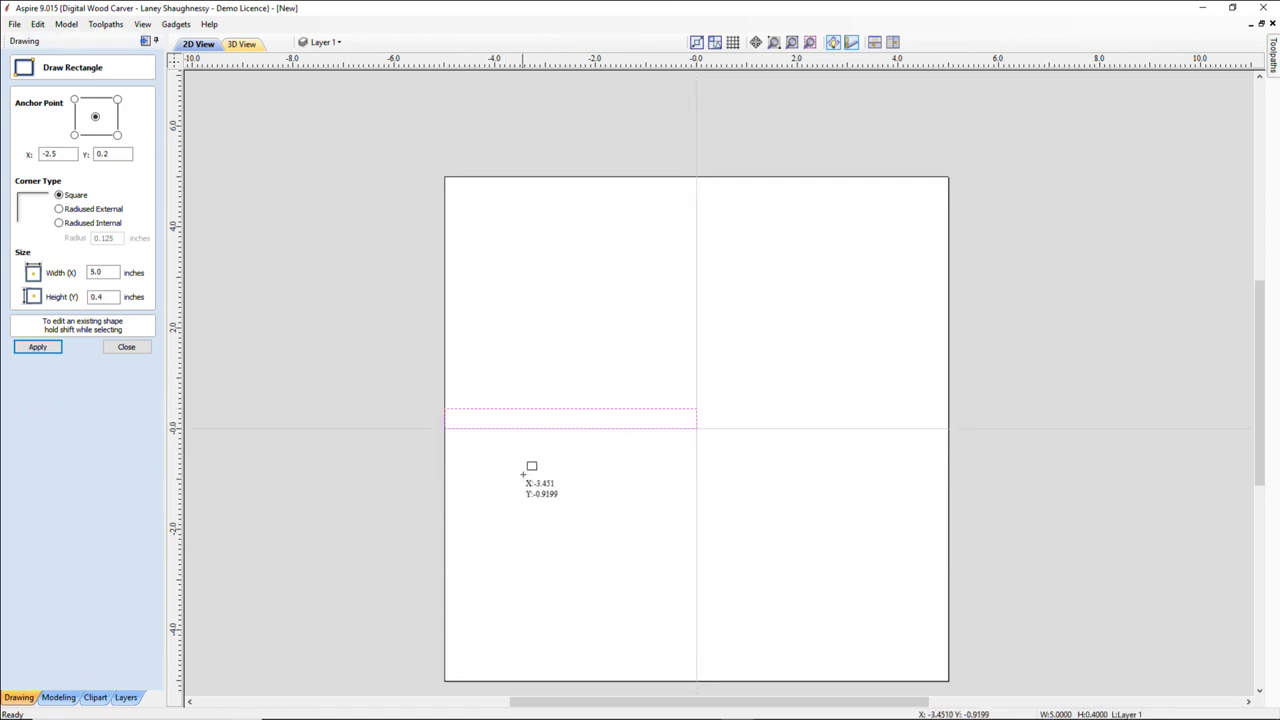
click(126, 347)
right_click(660, 430)
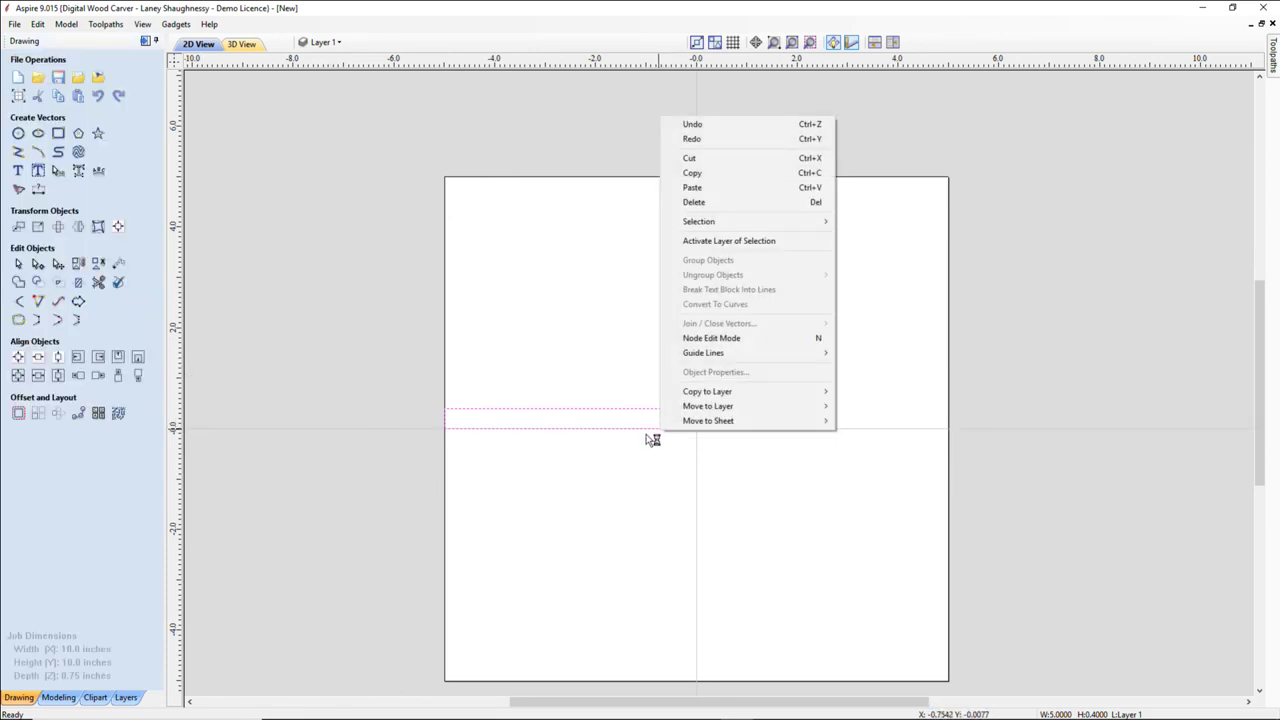
mouse_move(694, 430)
click(38, 265)
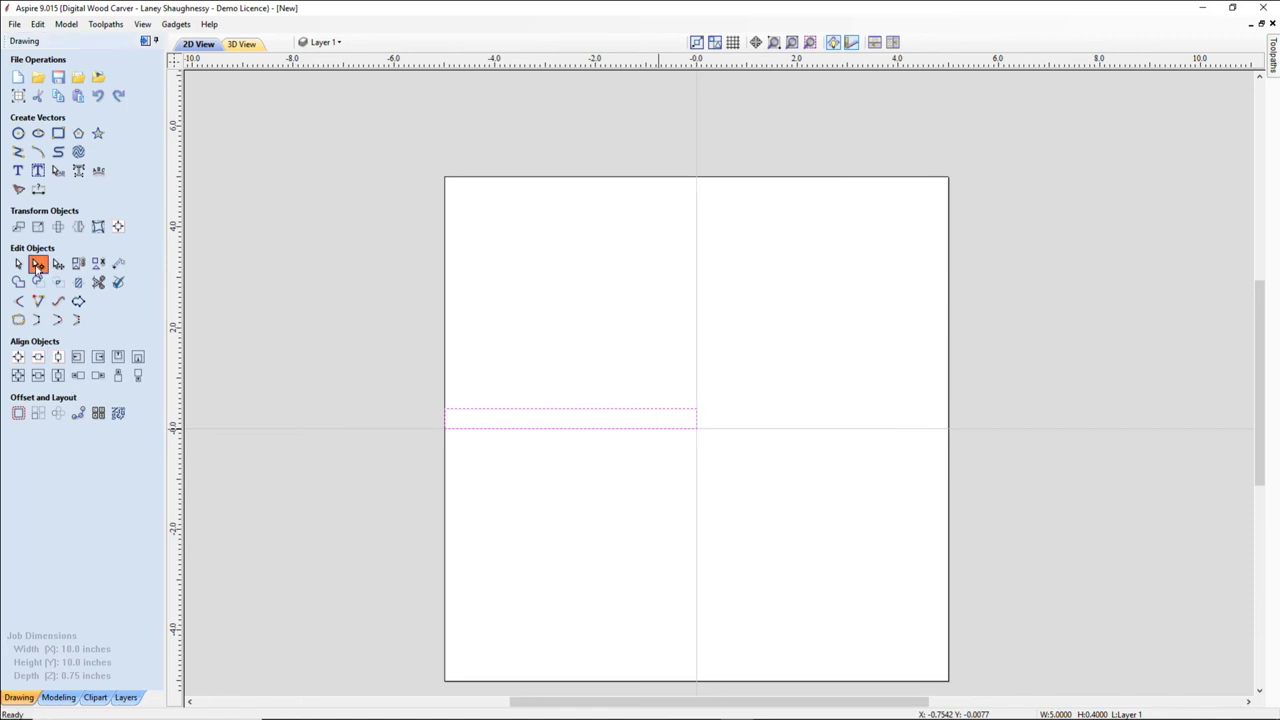
Cut the rectangle's bottom edge and delete both bottom spans, leaving an open vector.
right_click(635, 428)
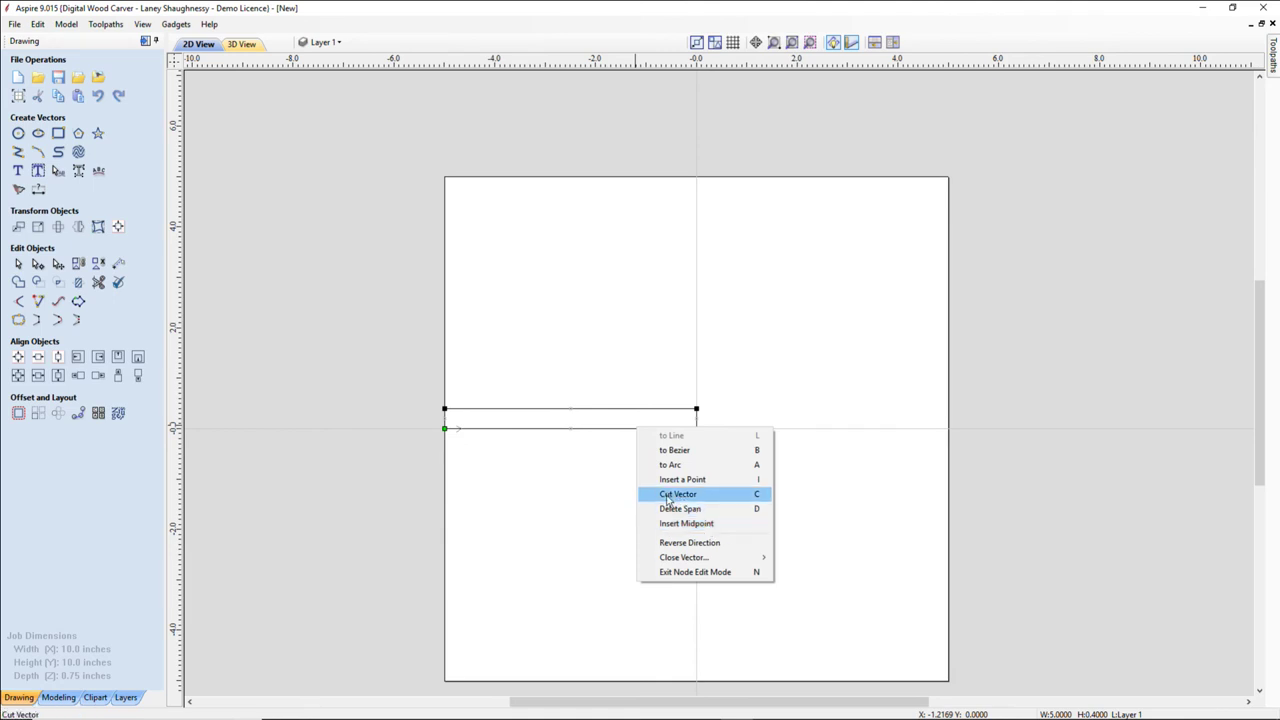
click(668, 495)
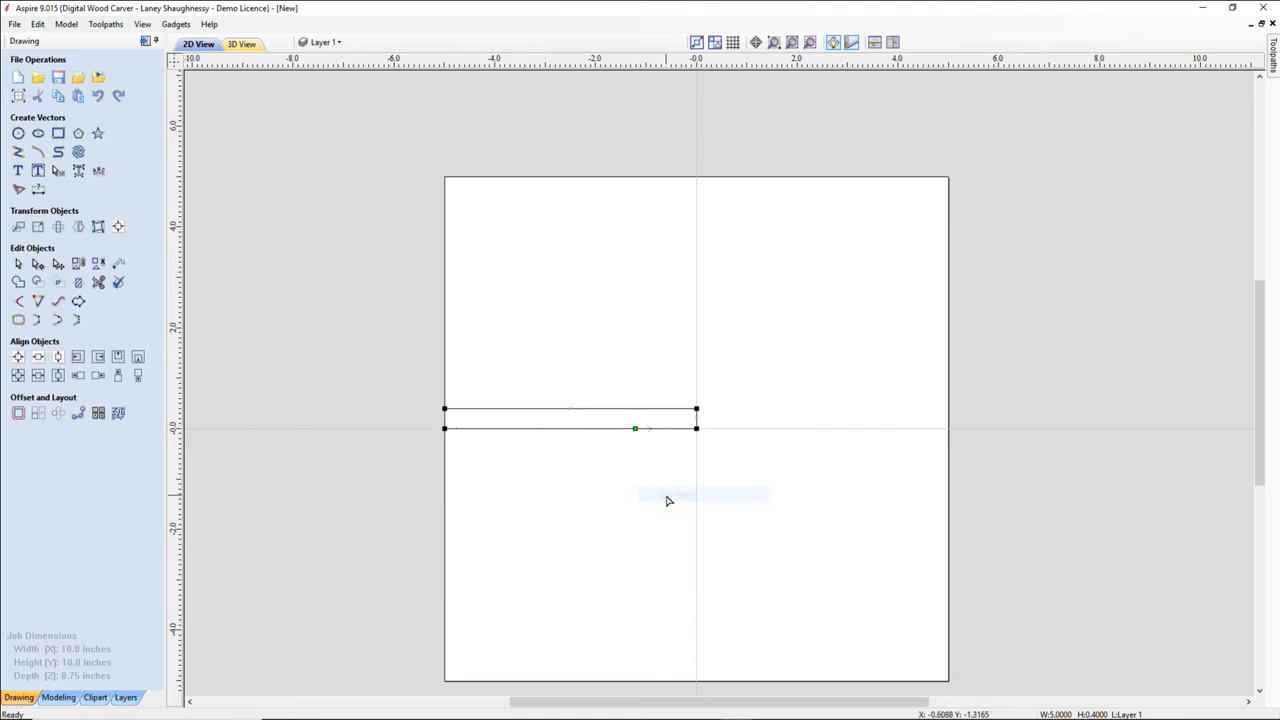
right_click(612, 436)
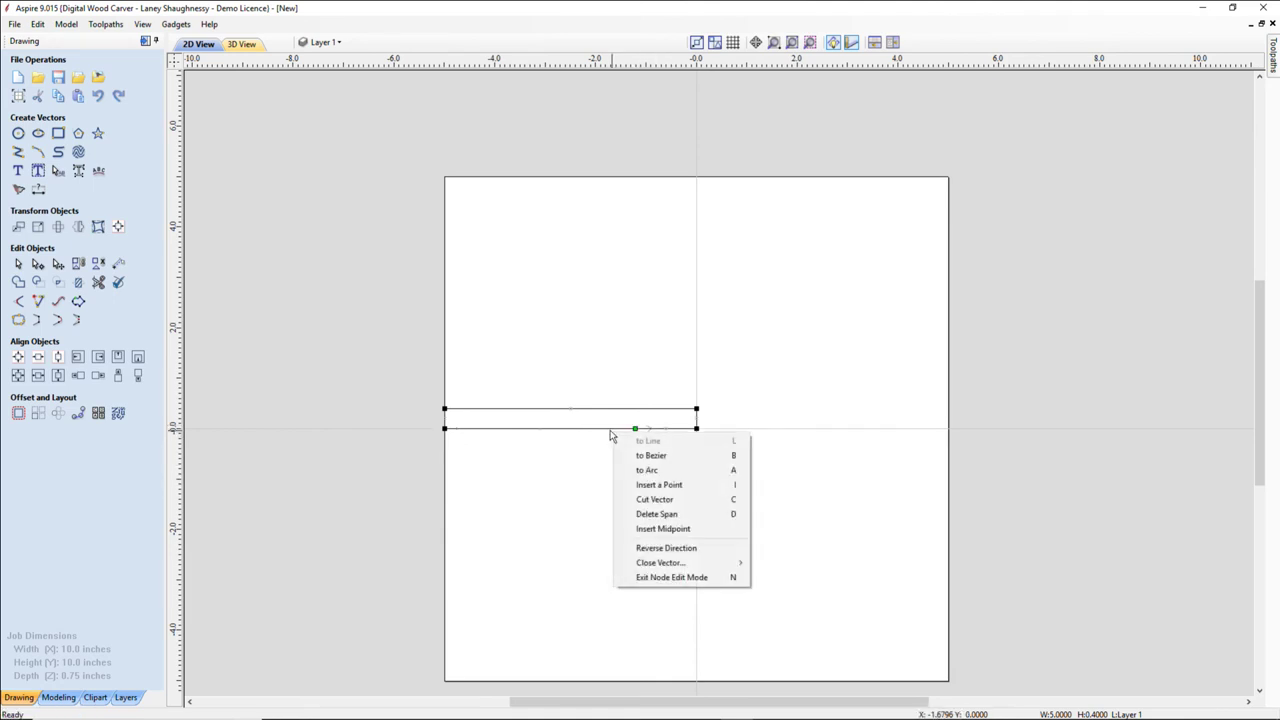
click(652, 514)
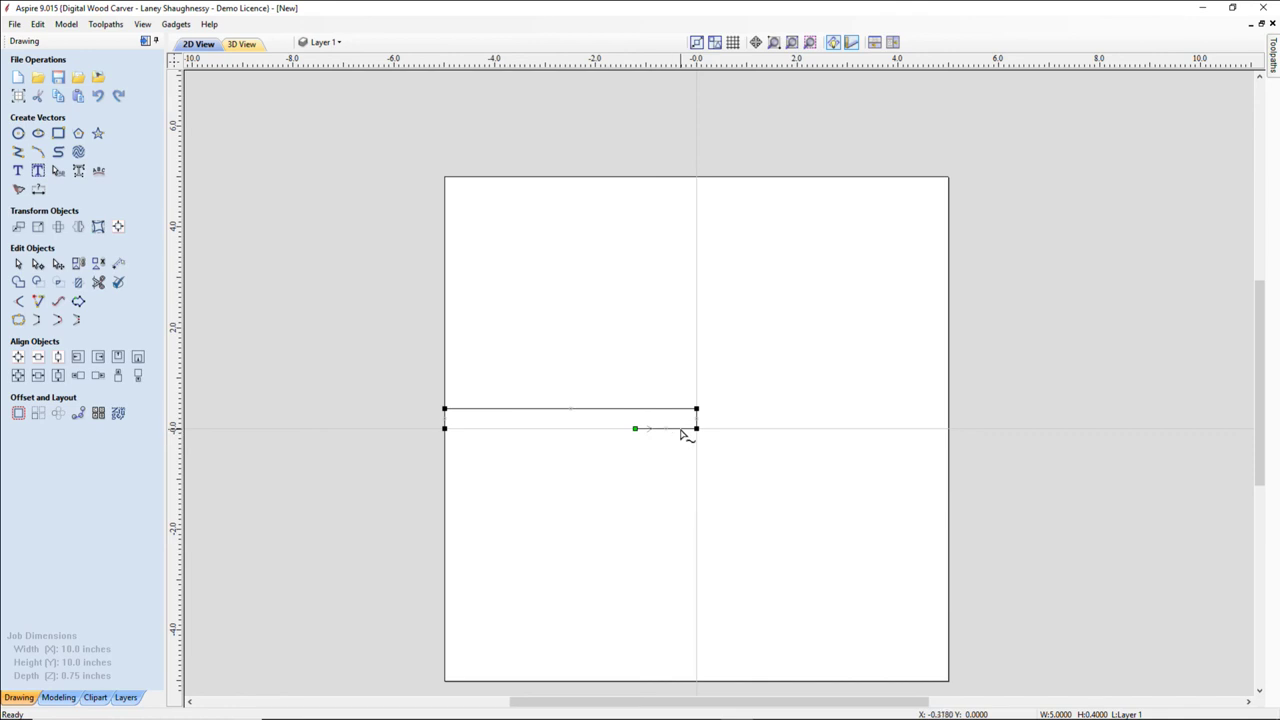
right_click(683, 432)
click(706, 513)
scroll(708, 432, up, 3)
scroll(706, 431, down, 1)
scroll(377, 429, down, 1)
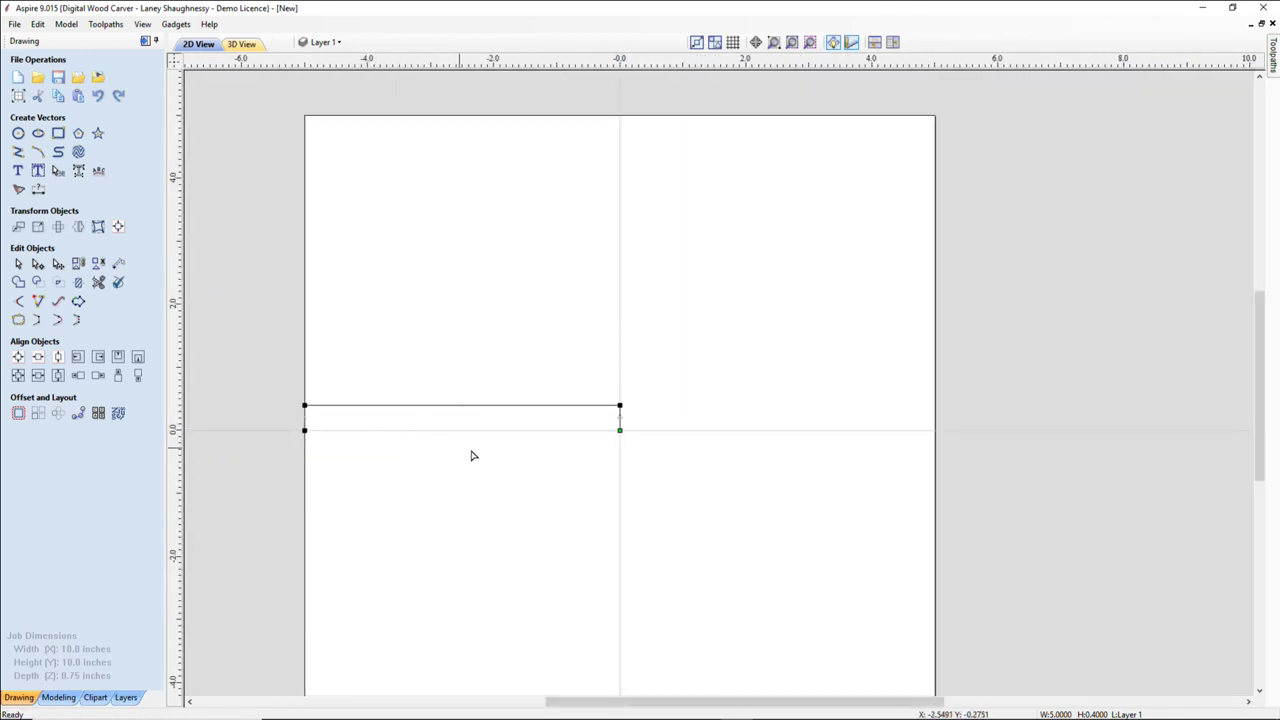
Insert two points on the top edge and nudge the right-hand nodes down near the baseline.
right_click(516, 410)
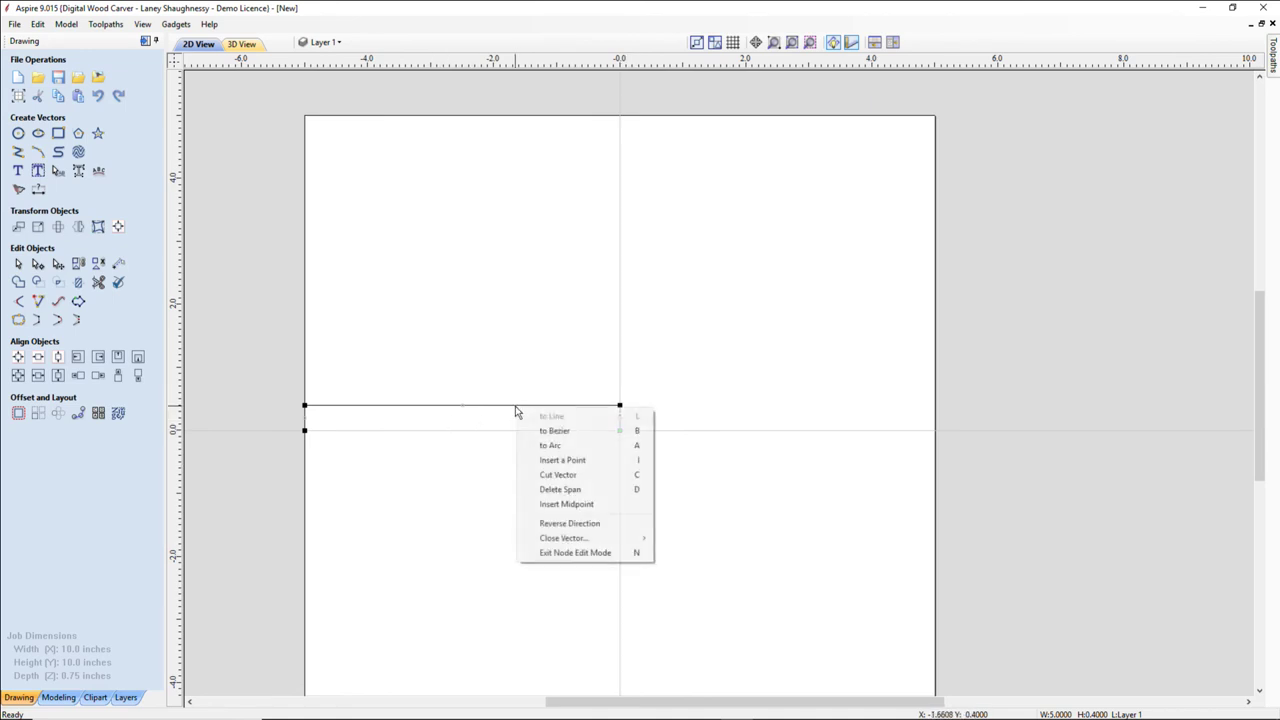
click(540, 462)
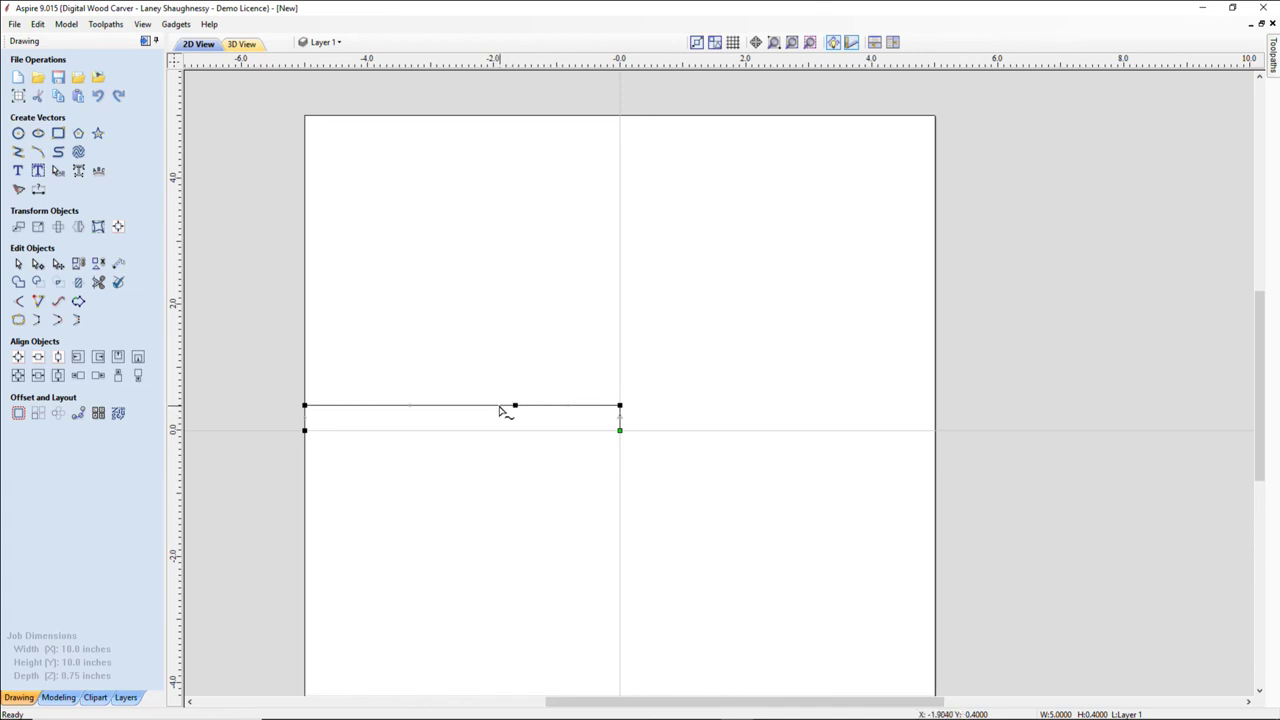
right_click(507, 408)
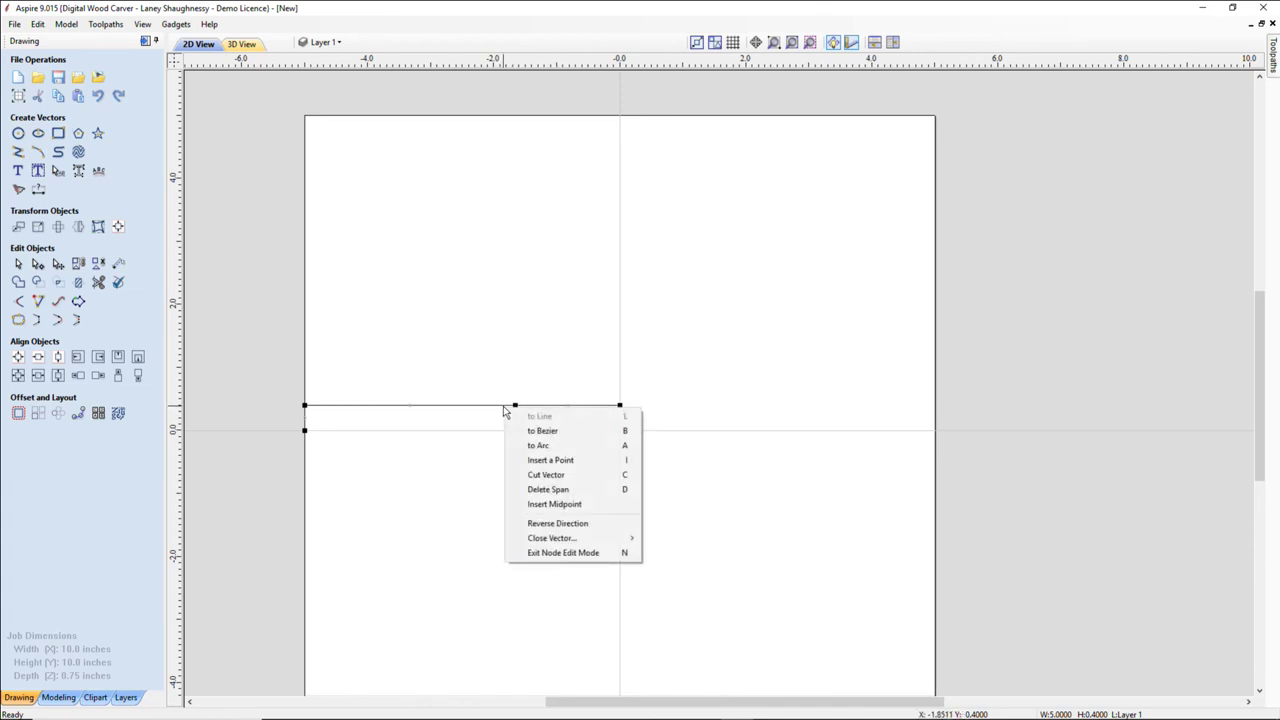
click(522, 460)
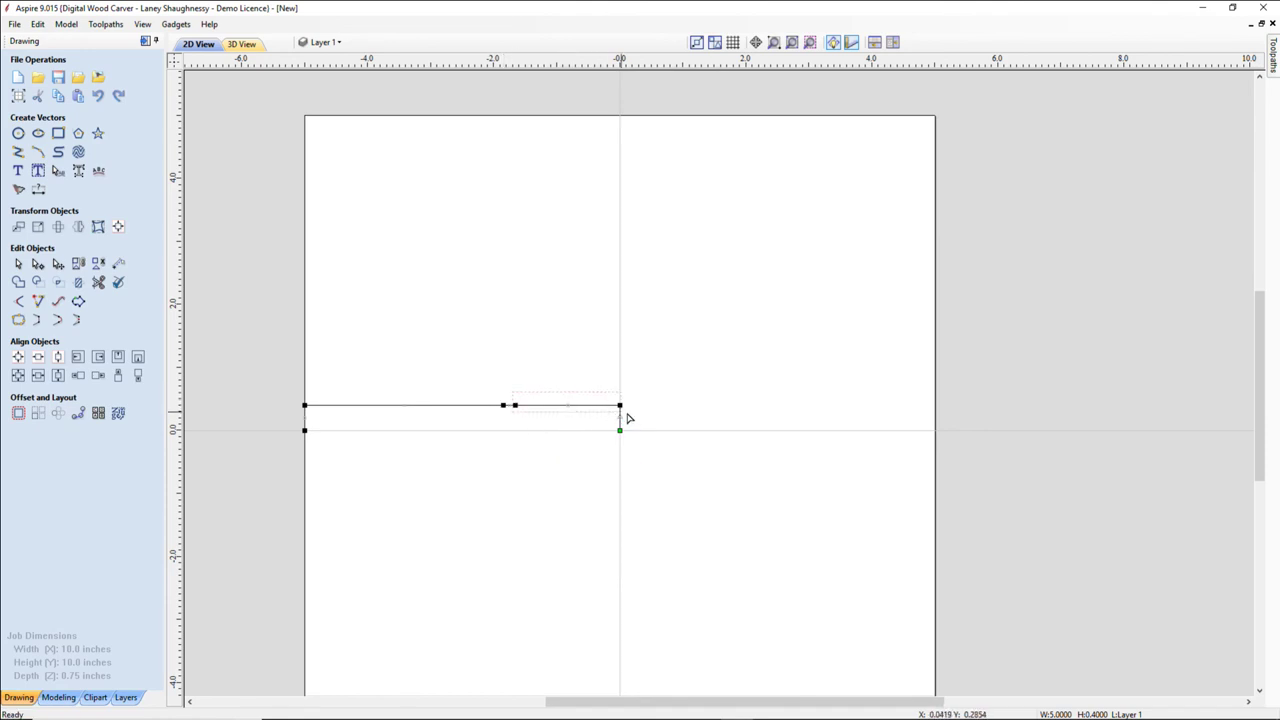
key(Down)
key(Down)
key(Down)
key(Down)
key(Down)
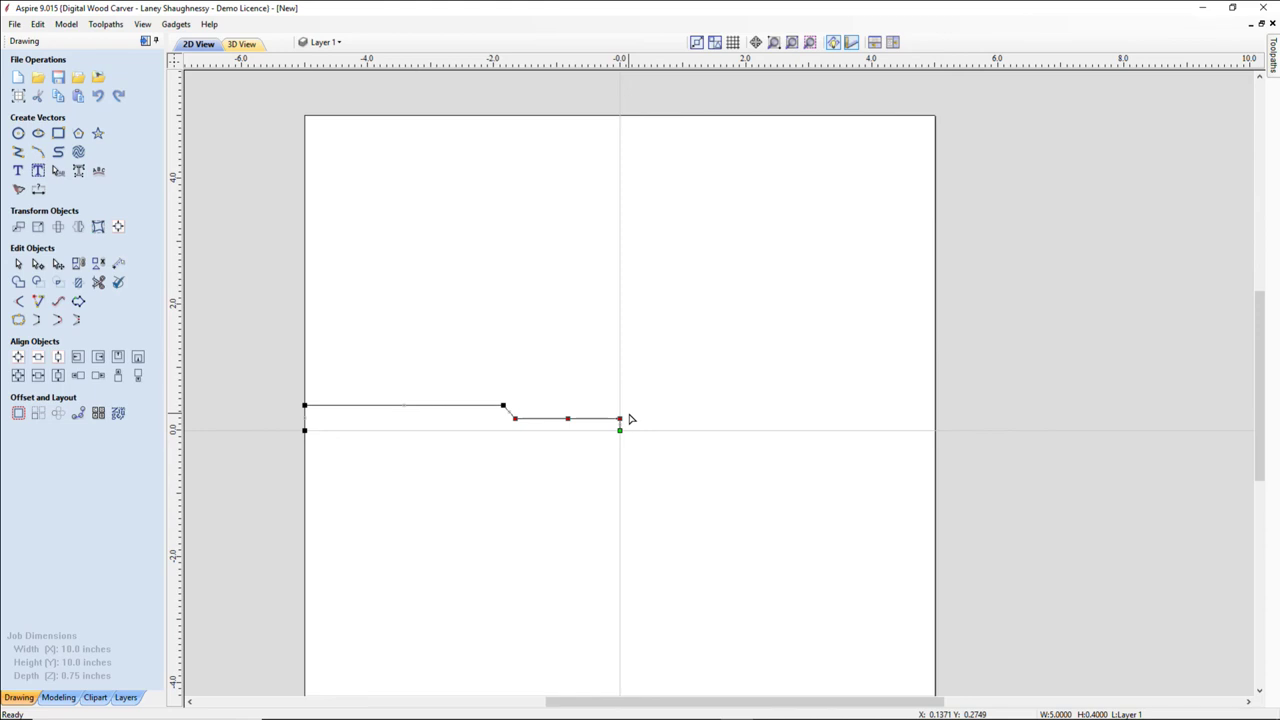
key(Down)
key(Down)
key(Down)
key(Down)
key(Up)
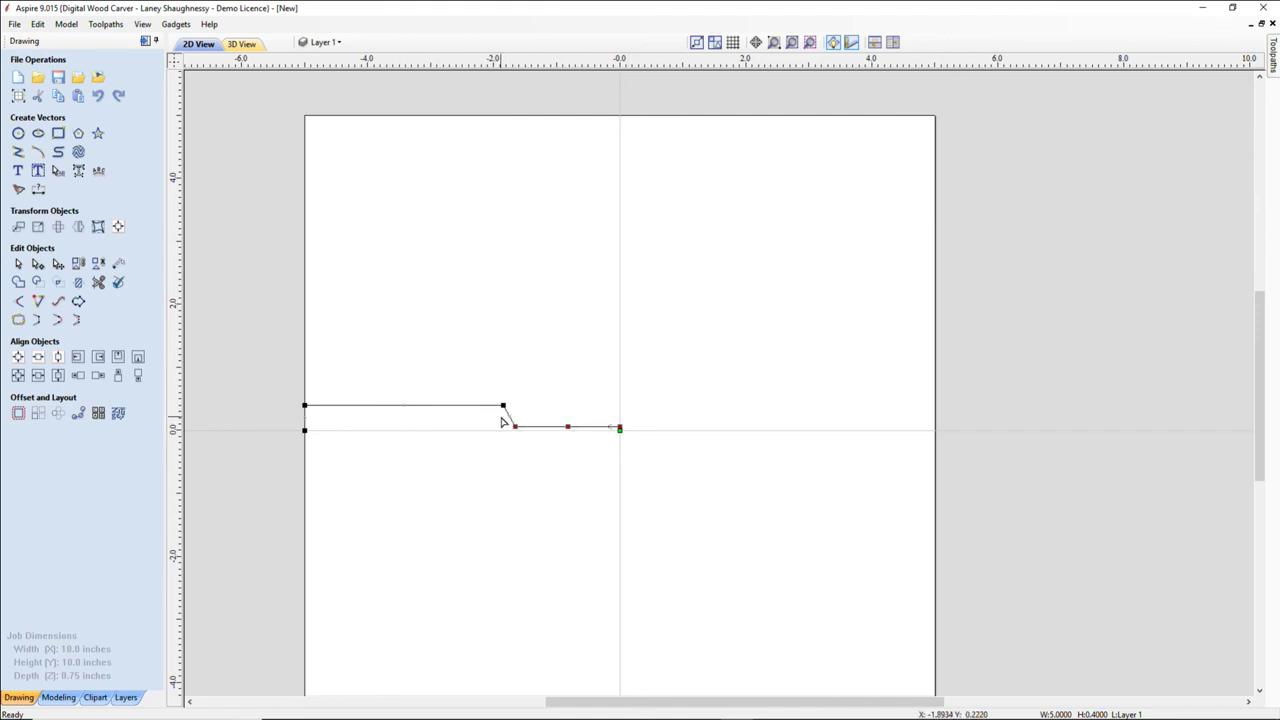
scroll(503, 420, up, 4)
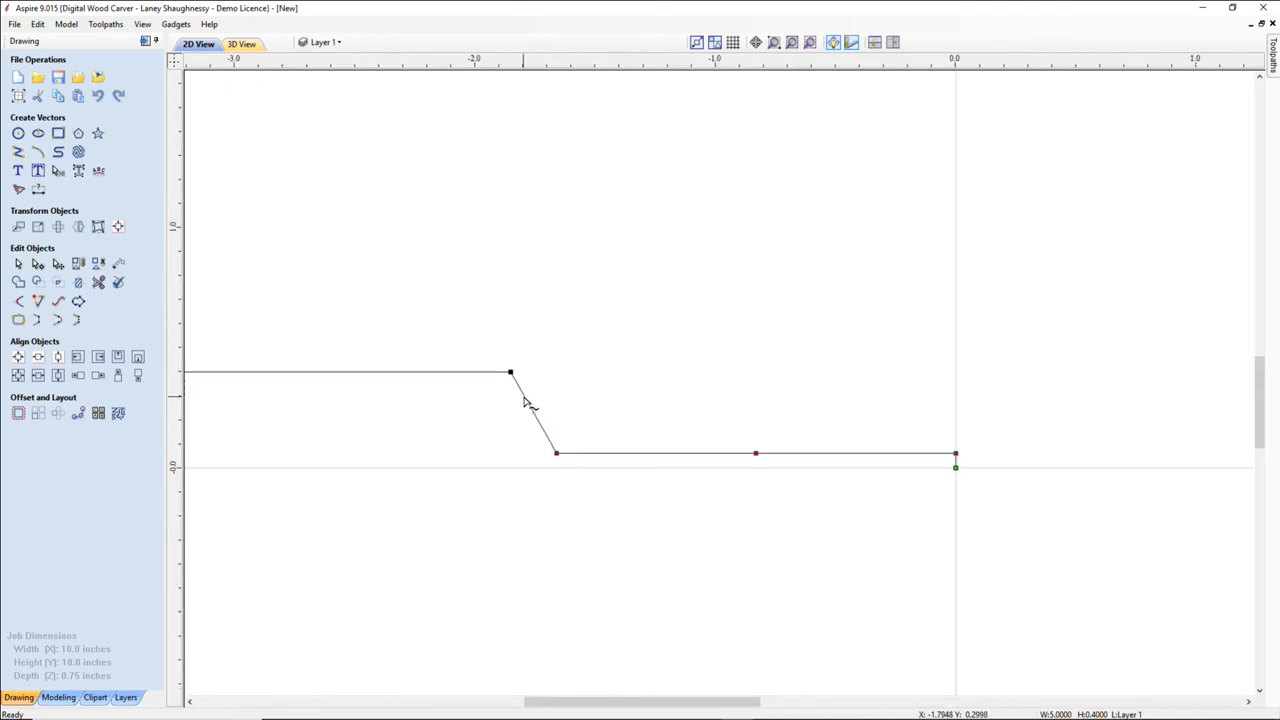
Convert the slanted span to a Bezier curve and make its lower node a Smooth Point.
right_click(524, 401)
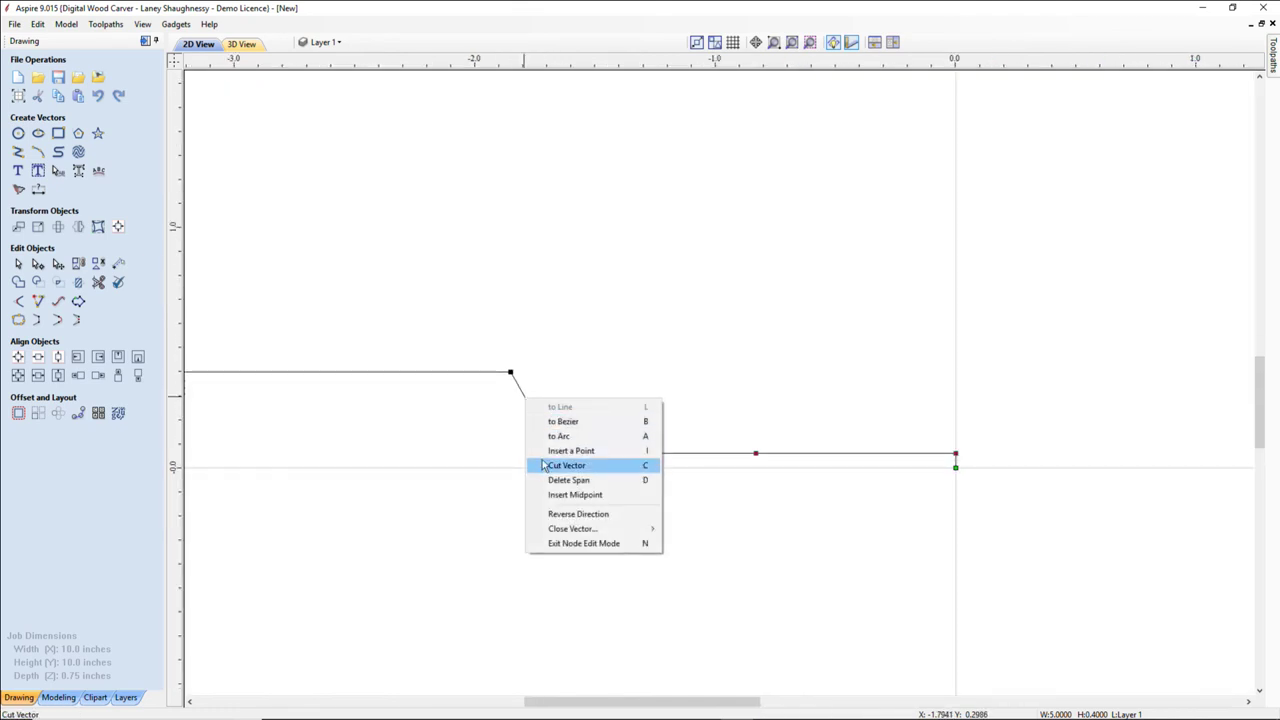
click(541, 421)
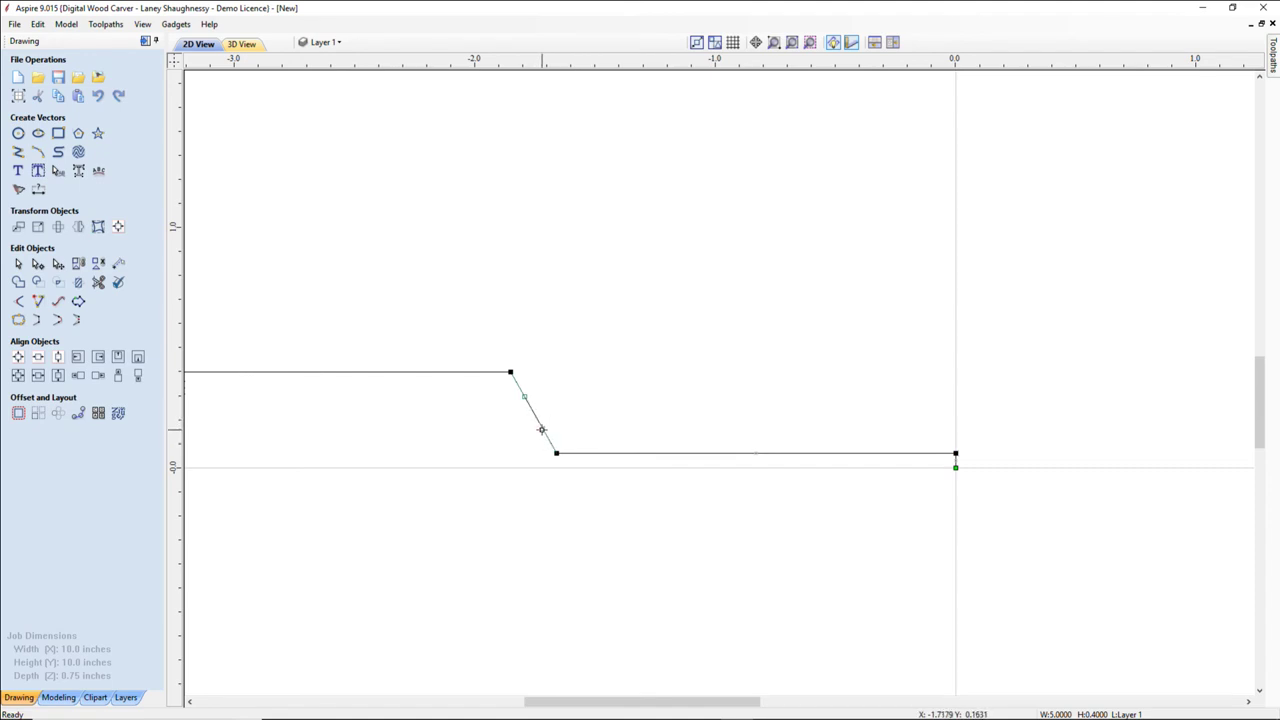
drag(543, 435, 533, 430)
right_click(557, 456)
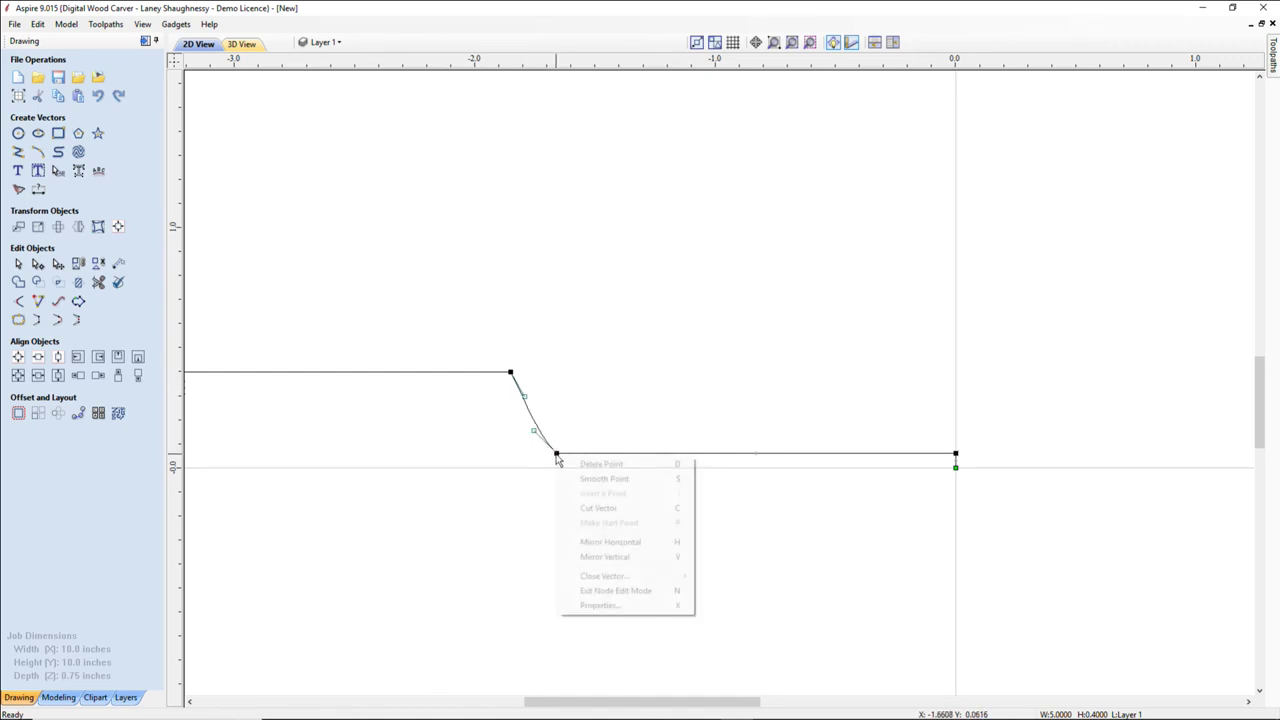
click(583, 479)
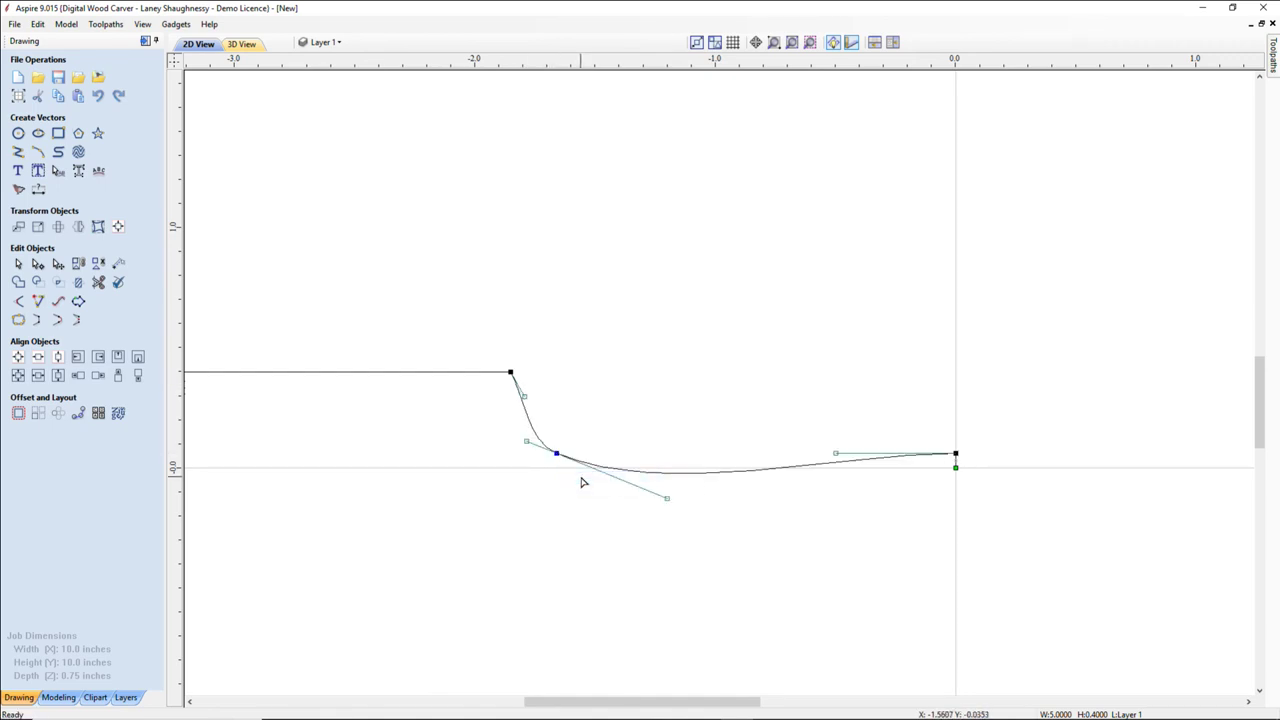
Turn the following lower span back into a line and shape the S-curve with its handle.
right_click(662, 478)
click(694, 482)
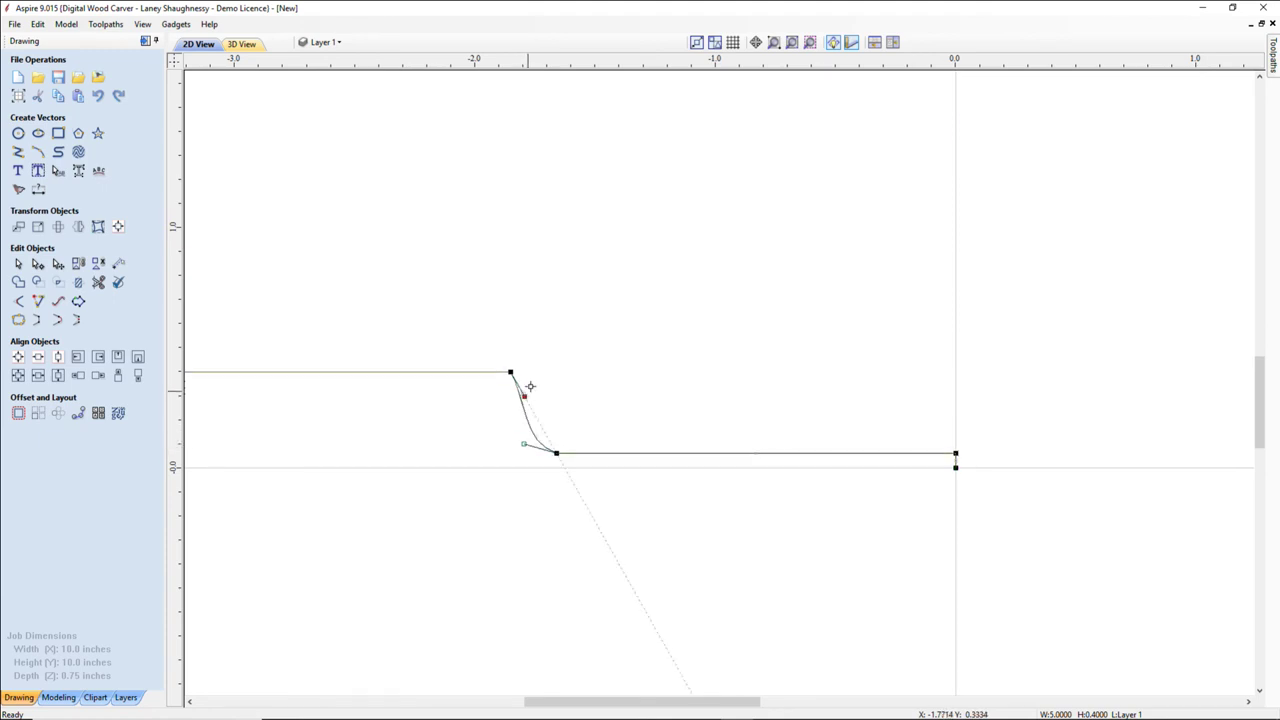
drag(524, 396, 531, 383)
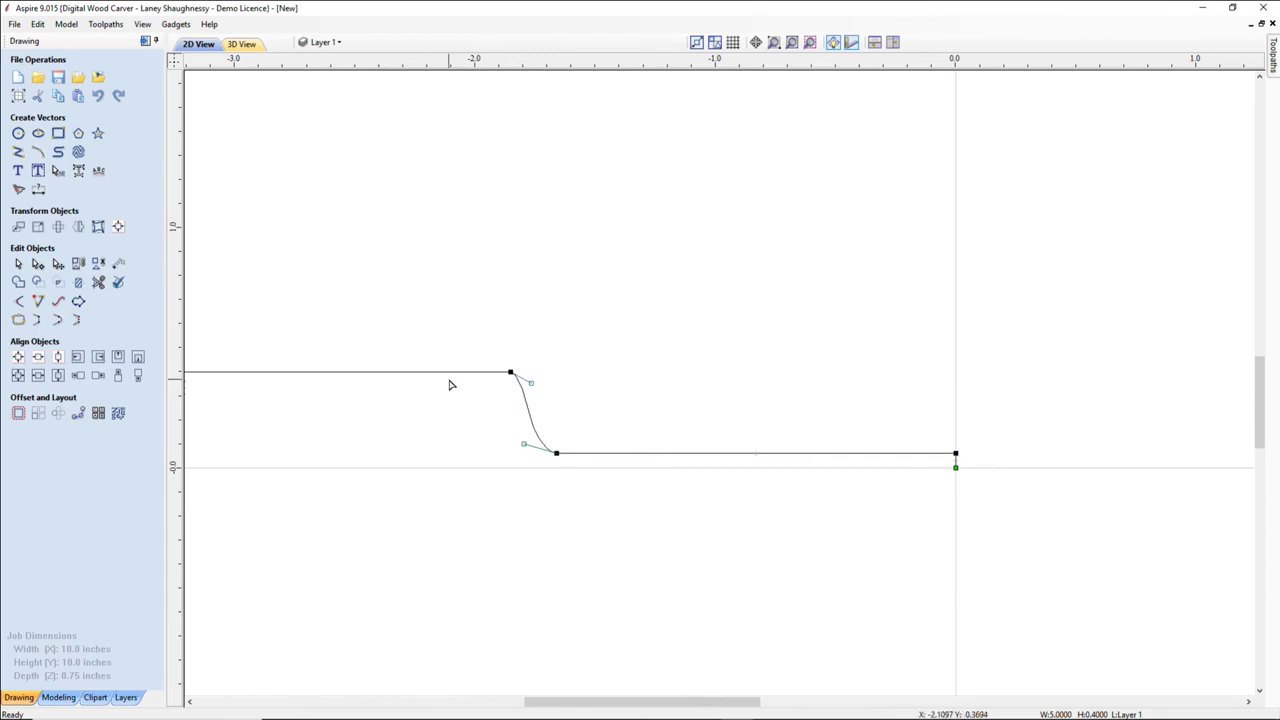
scroll(445, 390, down, 2)
scroll(445, 390, up, 1)
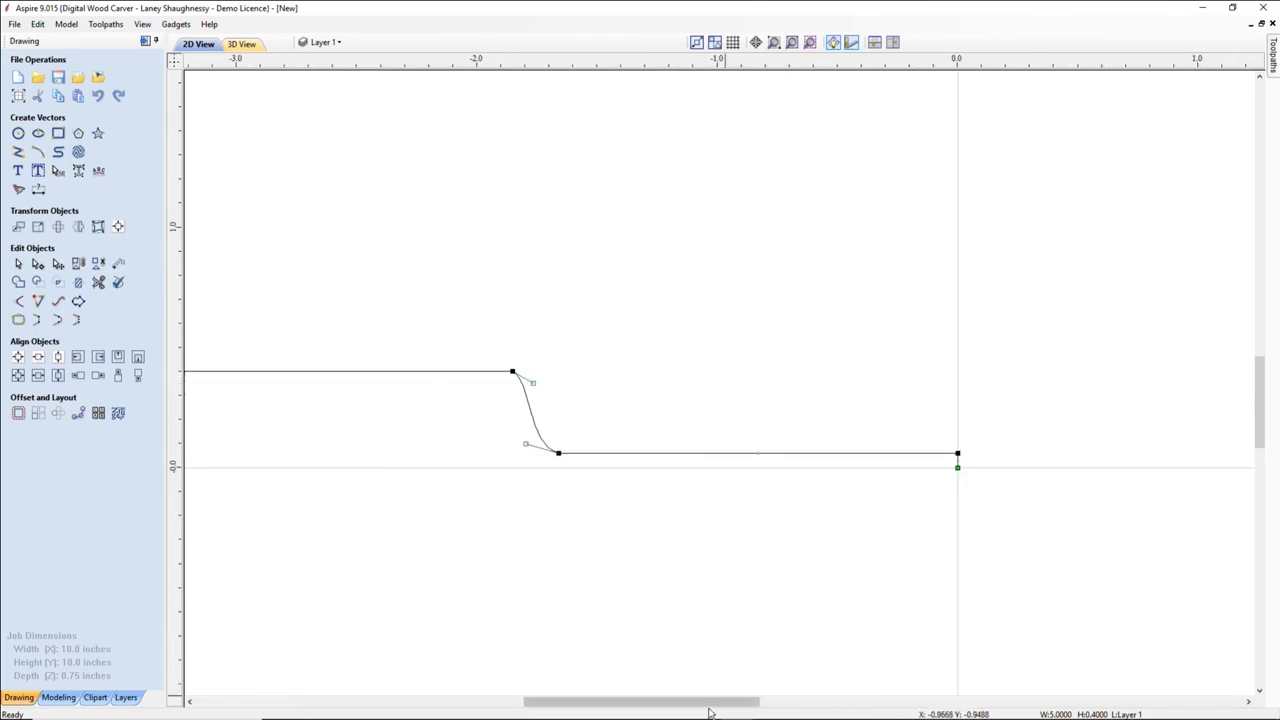
mouse_move(706, 702)
mouse_down()
mouse_move(532, 700)
mouse_move(572, 701)
mouse_up()
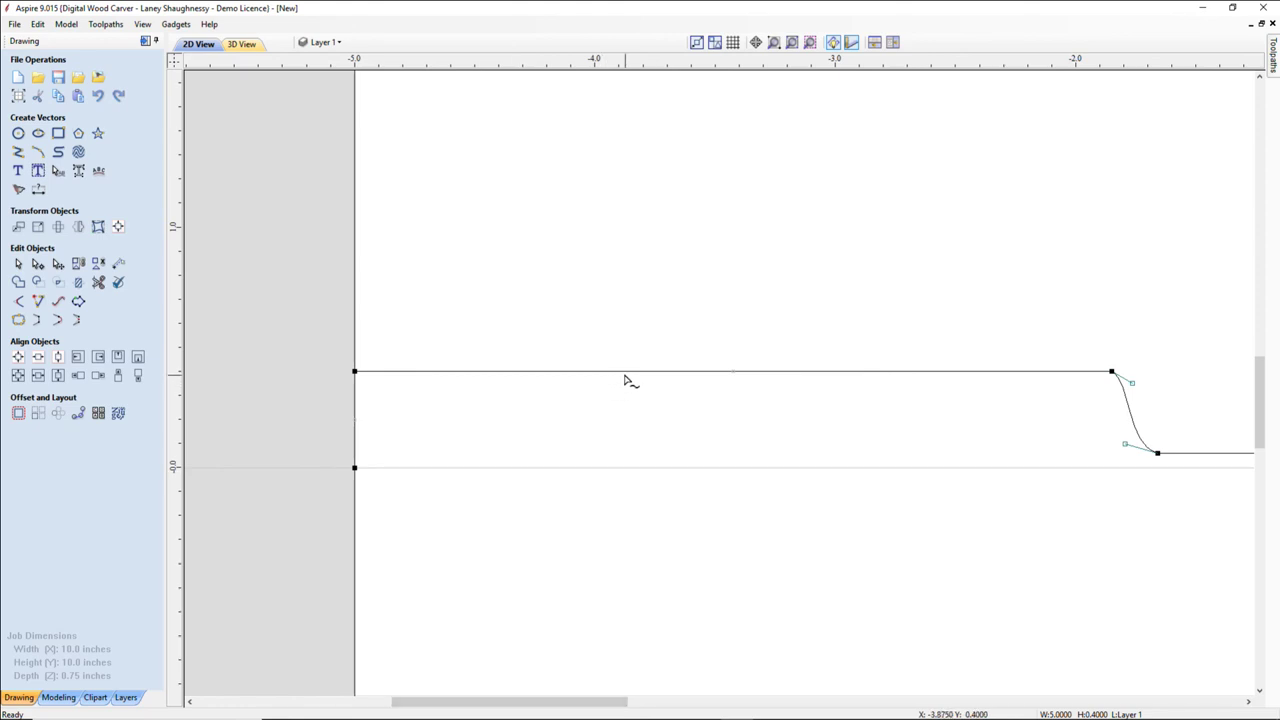
Add two points near the top line's left end and raise the left-end nodes into a step.
right_click(461, 374)
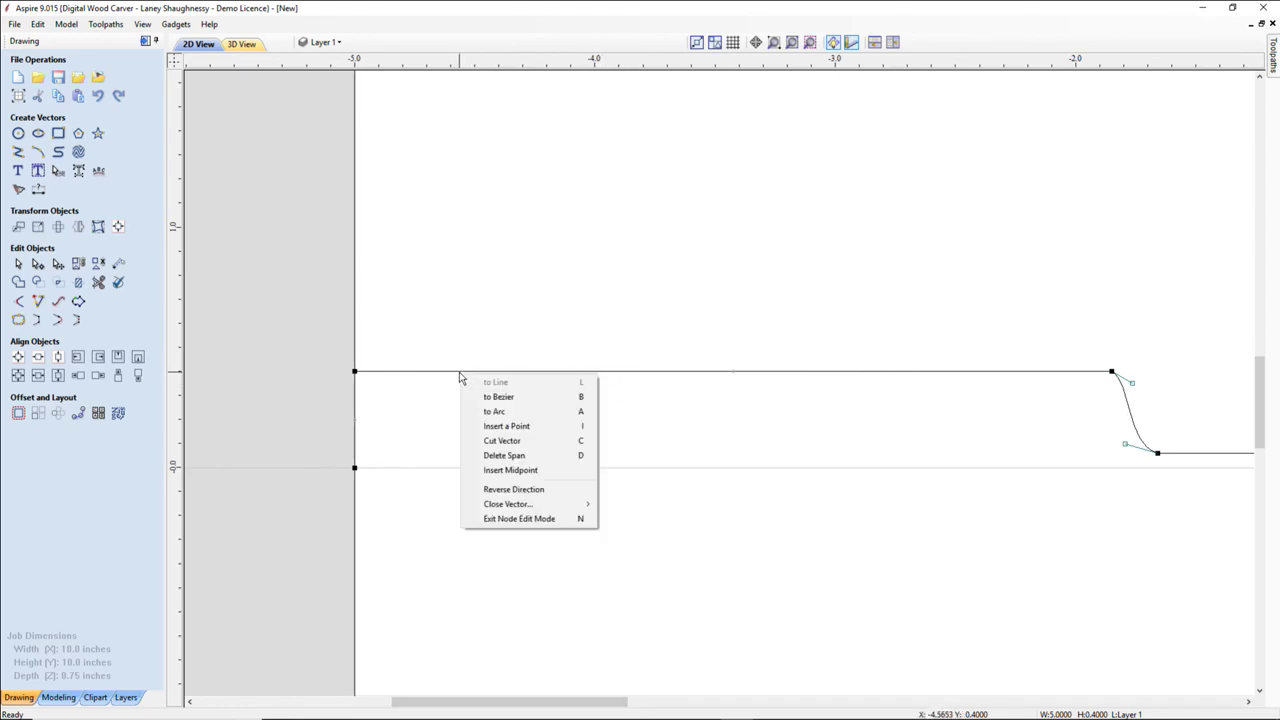
click(478, 426)
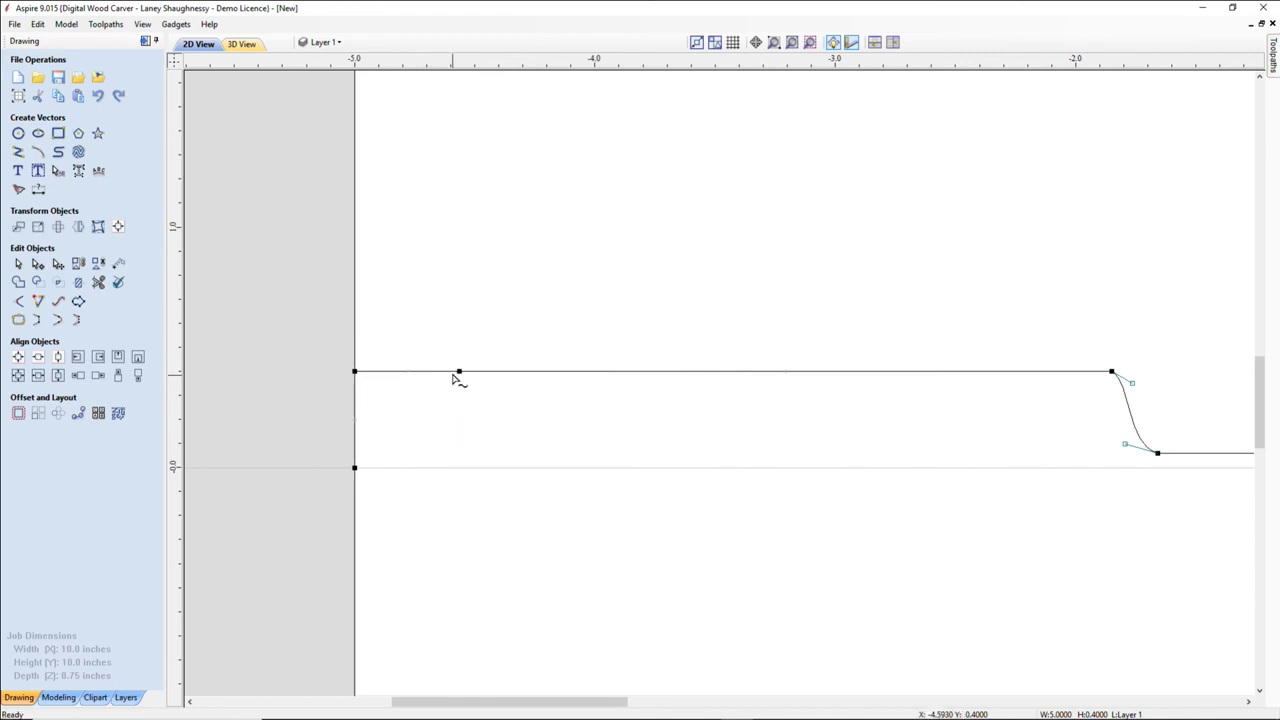
right_click(456, 375)
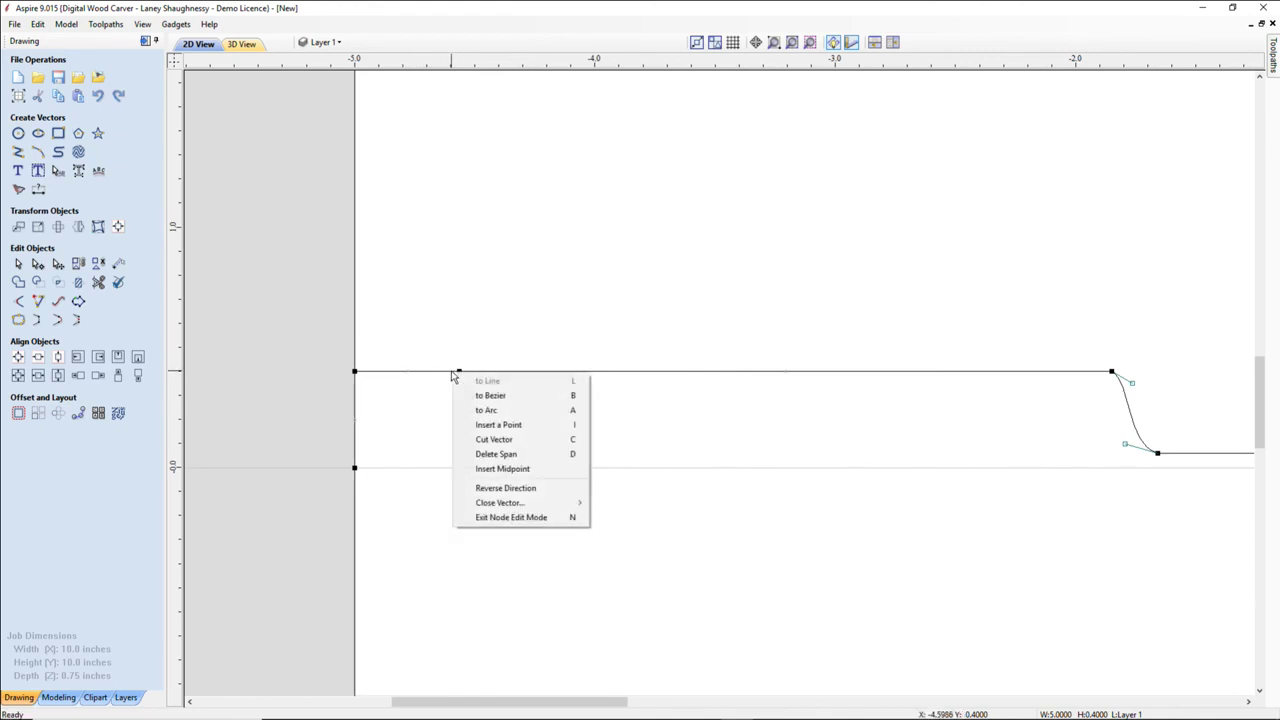
click(466, 426)
drag(350, 355, 457, 391)
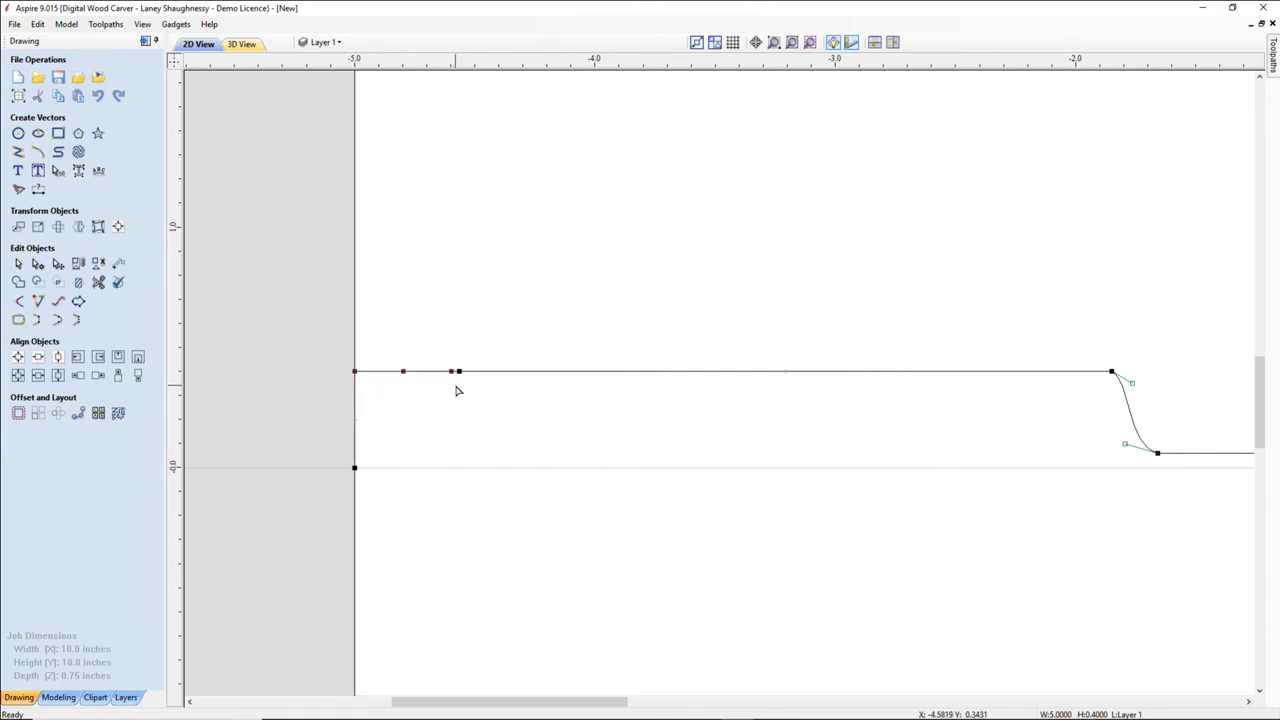
key(Up)
key(Up)
key(Up)
key(Up)
key(Up)
key(Up)
key(Up)
key(Up)
key(Up)
key(Up)
drag(459, 372, 500, 371)
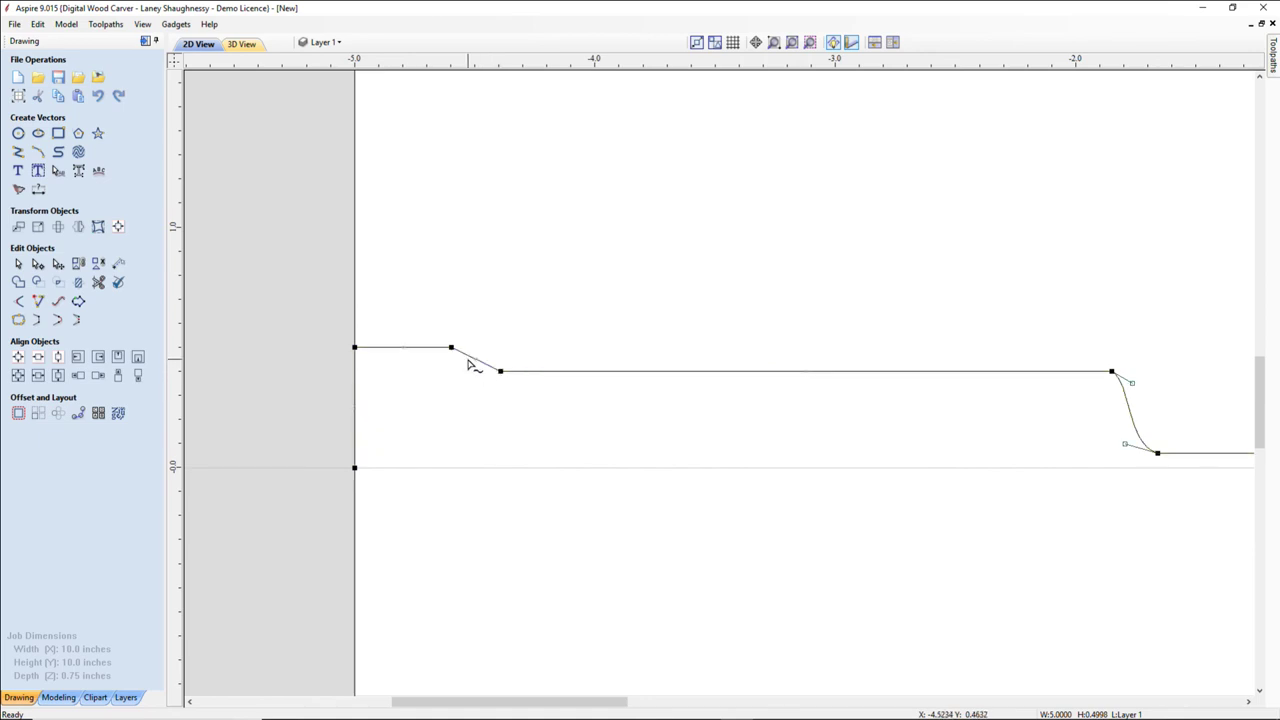
Smooth both step nodes, convert the adjoining spans to lines, and refine the small curve.
right_click(501, 372)
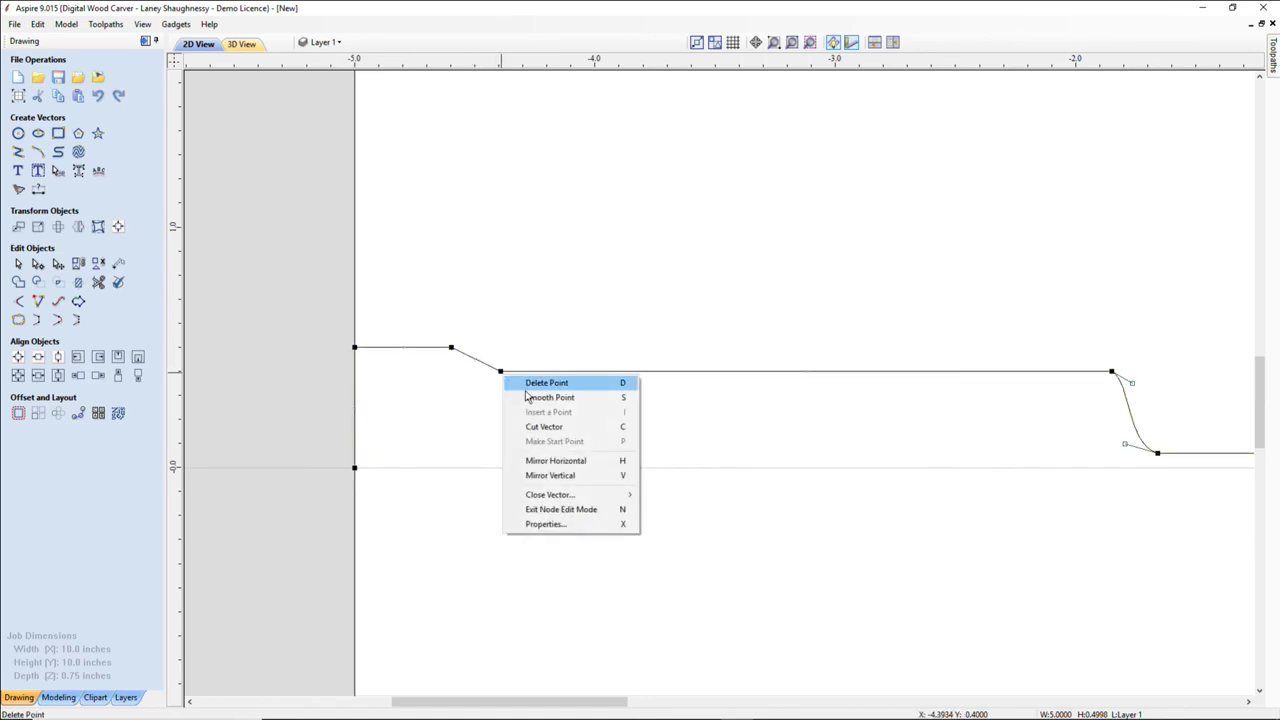
click(530, 397)
right_click(612, 390)
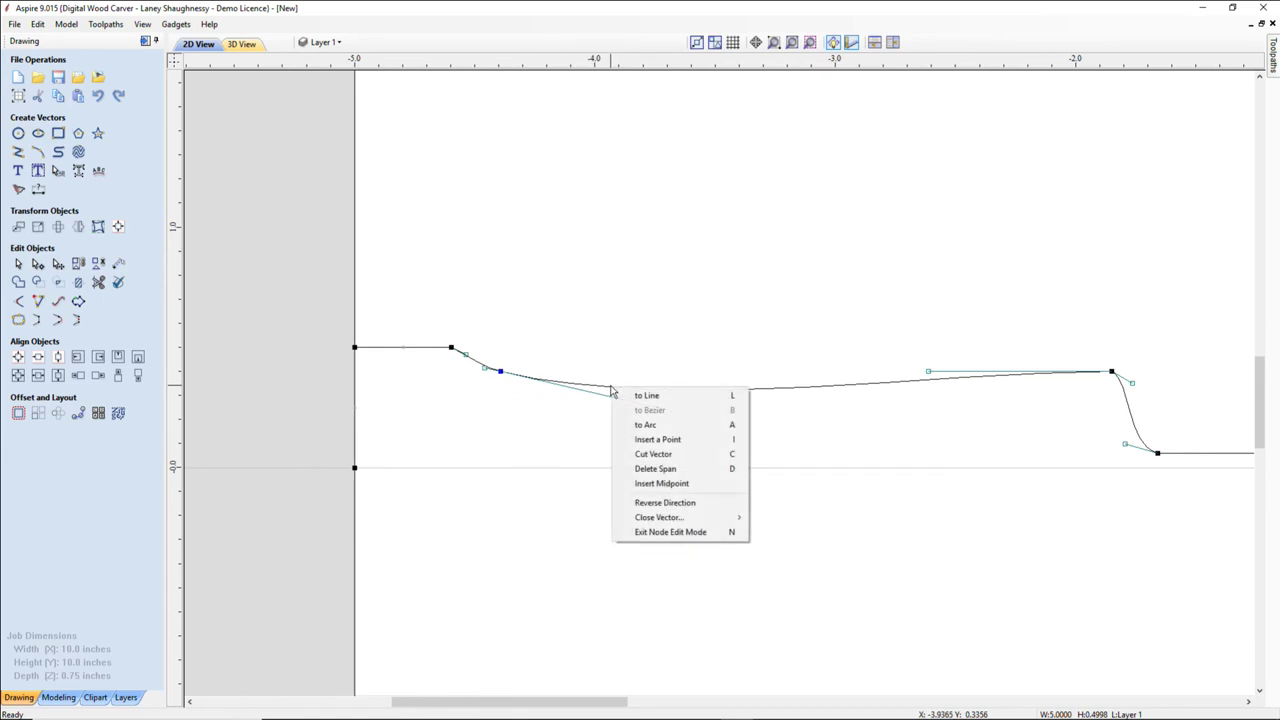
click(641, 396)
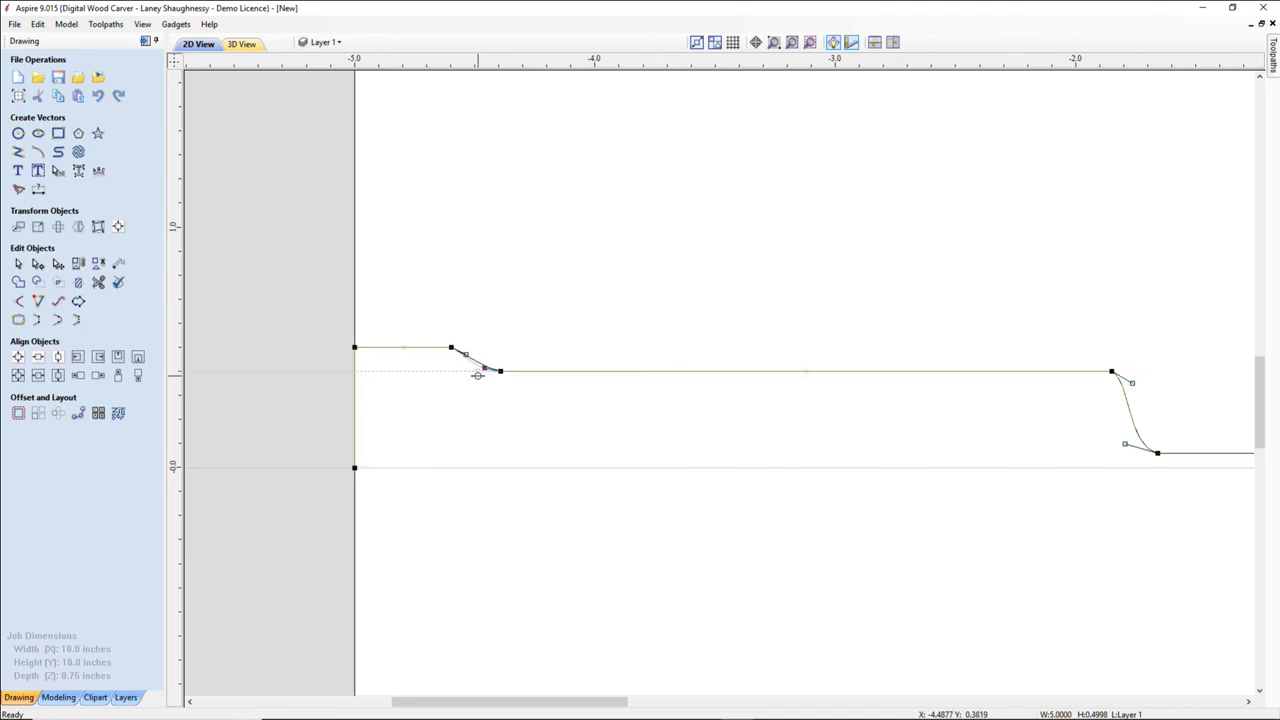
right_click(451, 349)
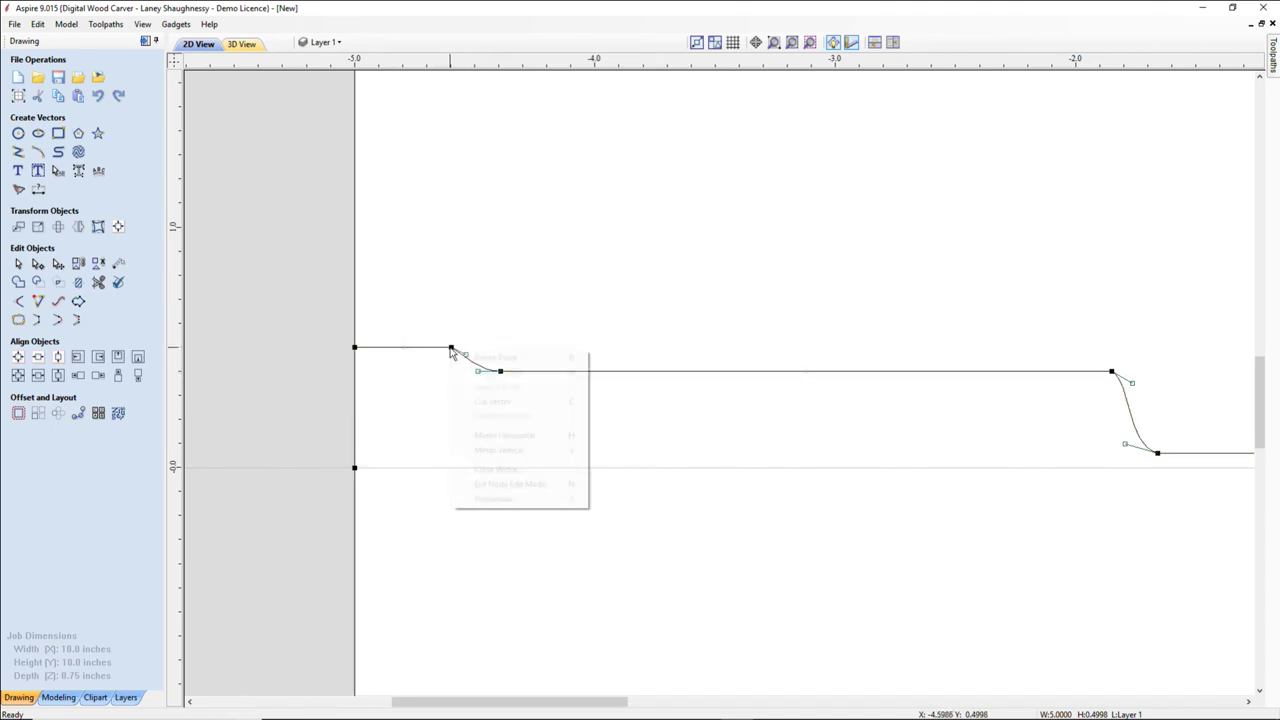
click(492, 371)
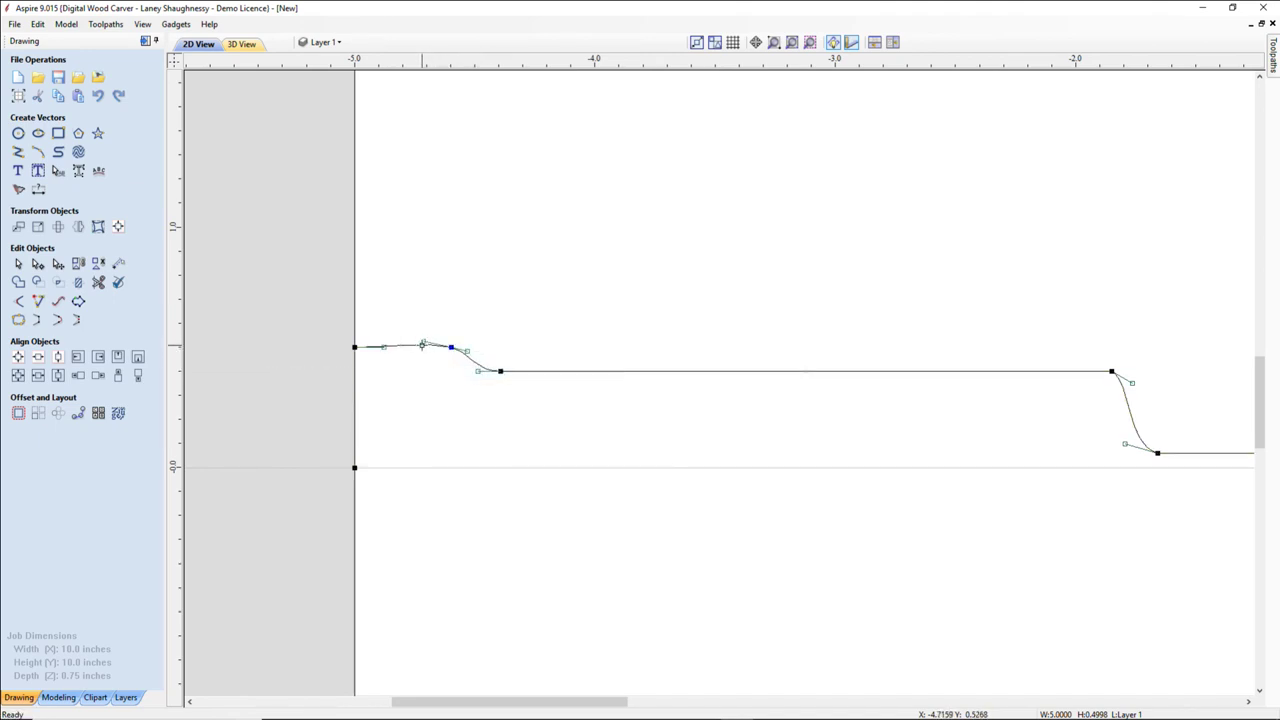
right_click(414, 348)
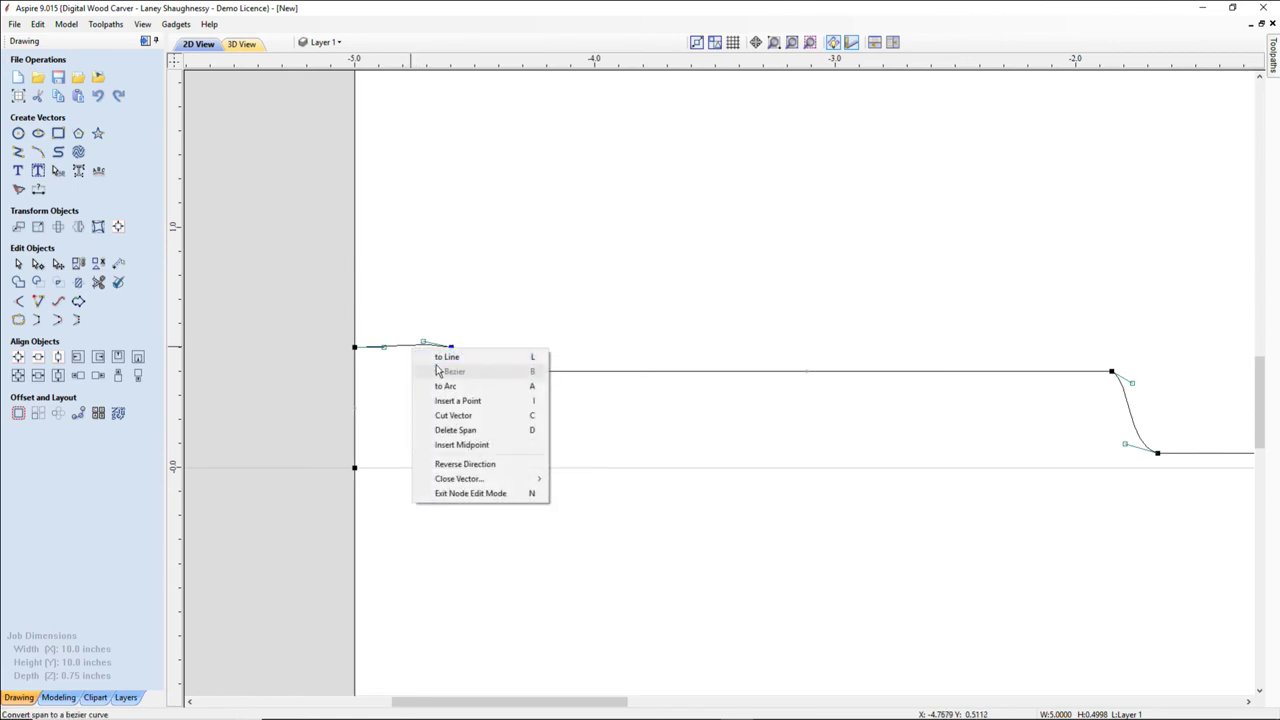
click(446, 357)
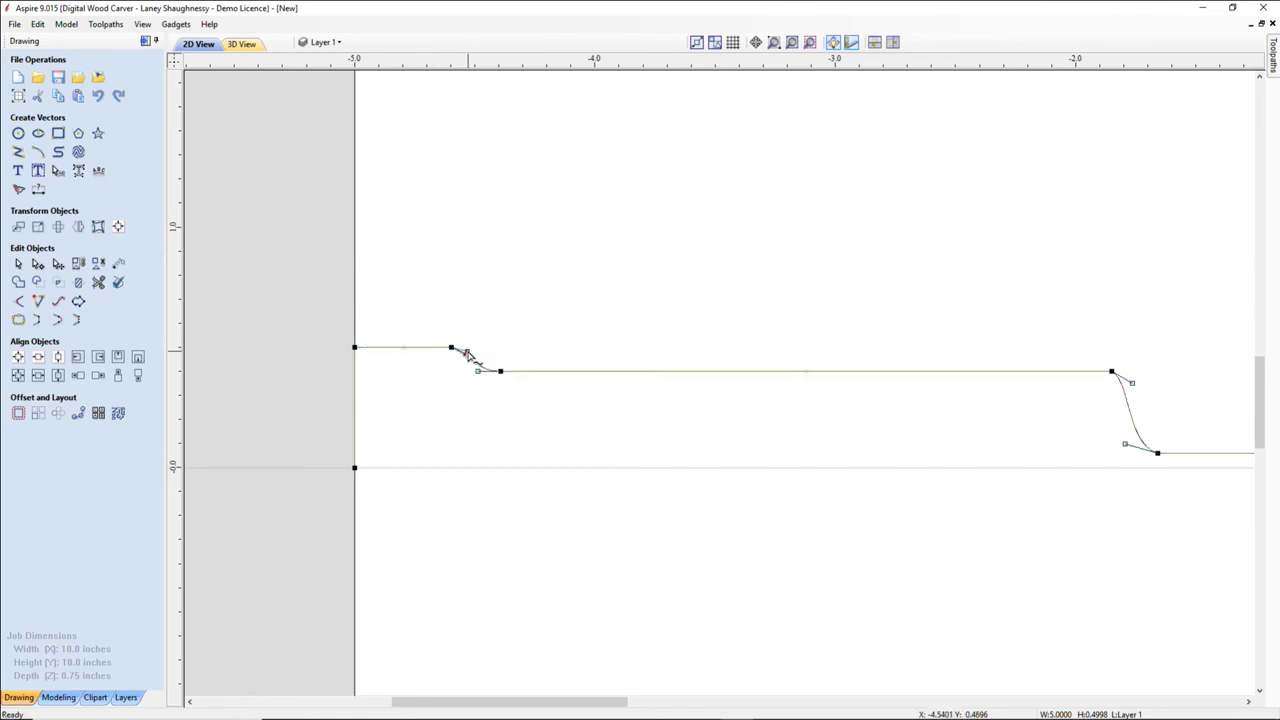
drag(476, 343, 473, 347)
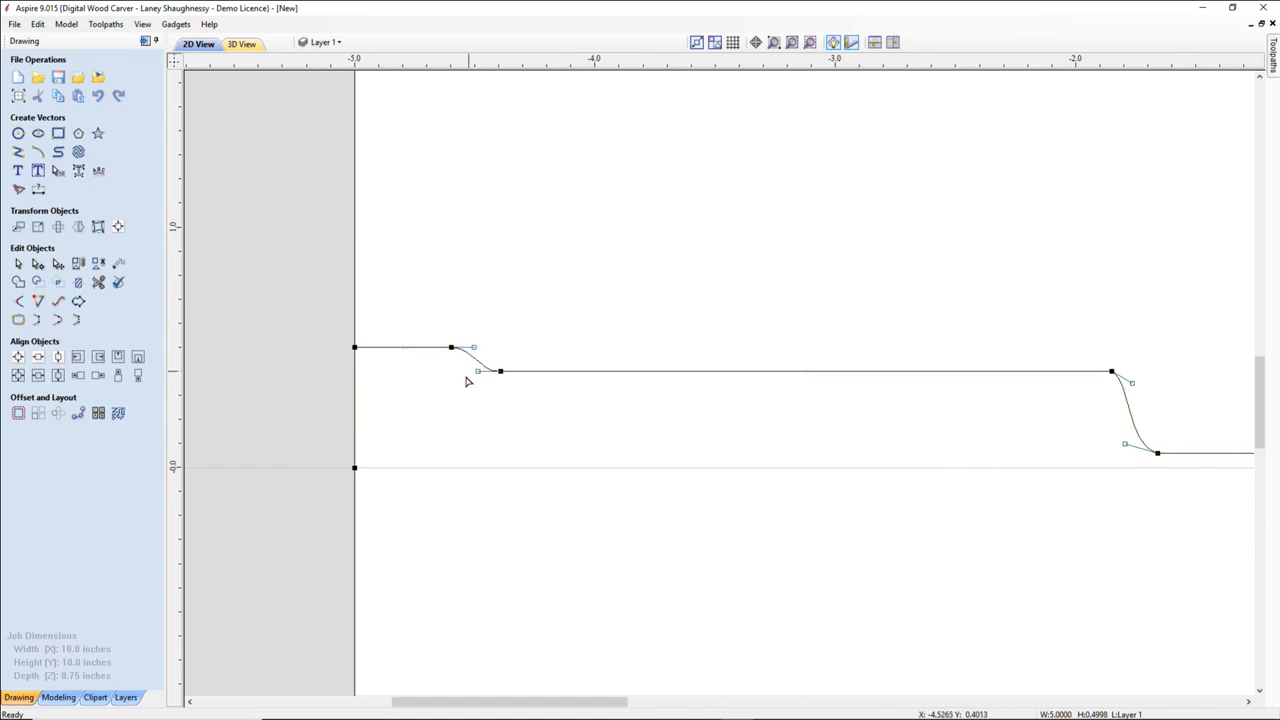
Zoom out and switch to the Modeling tools, opening and closing Turn and Spin unused.
scroll(460, 394, down, 3)
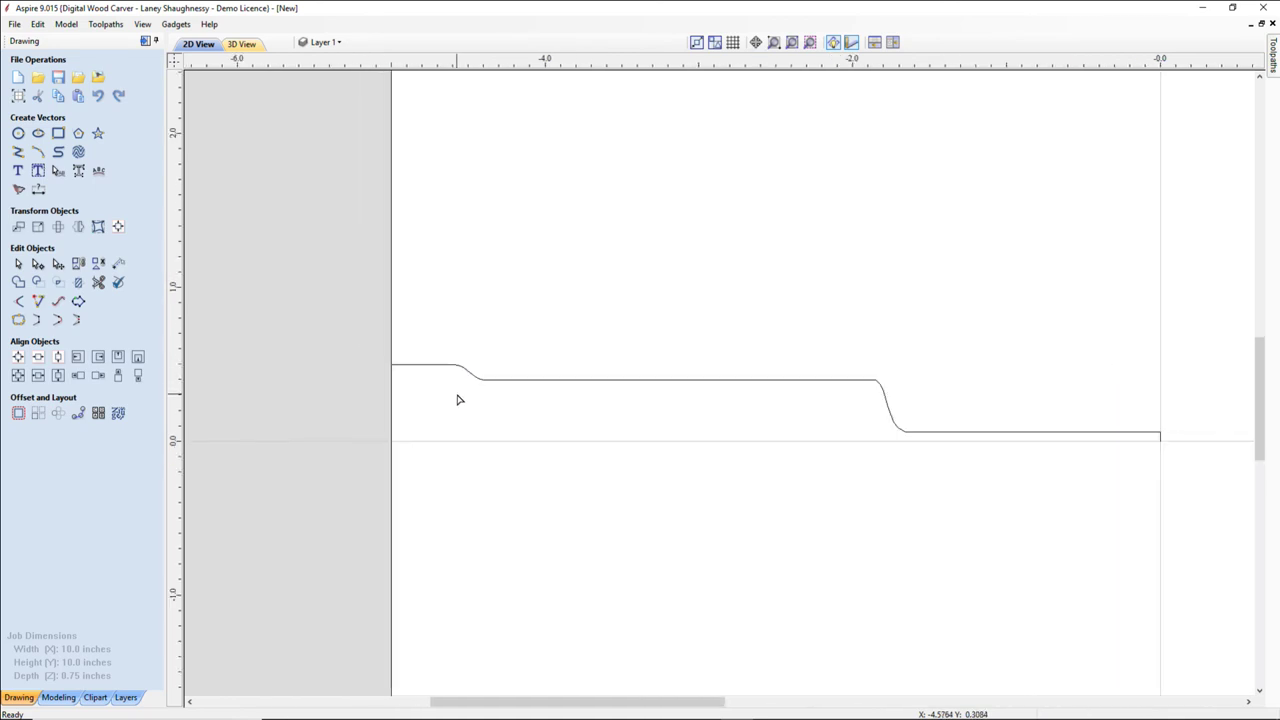
scroll(460, 394, down, 2)
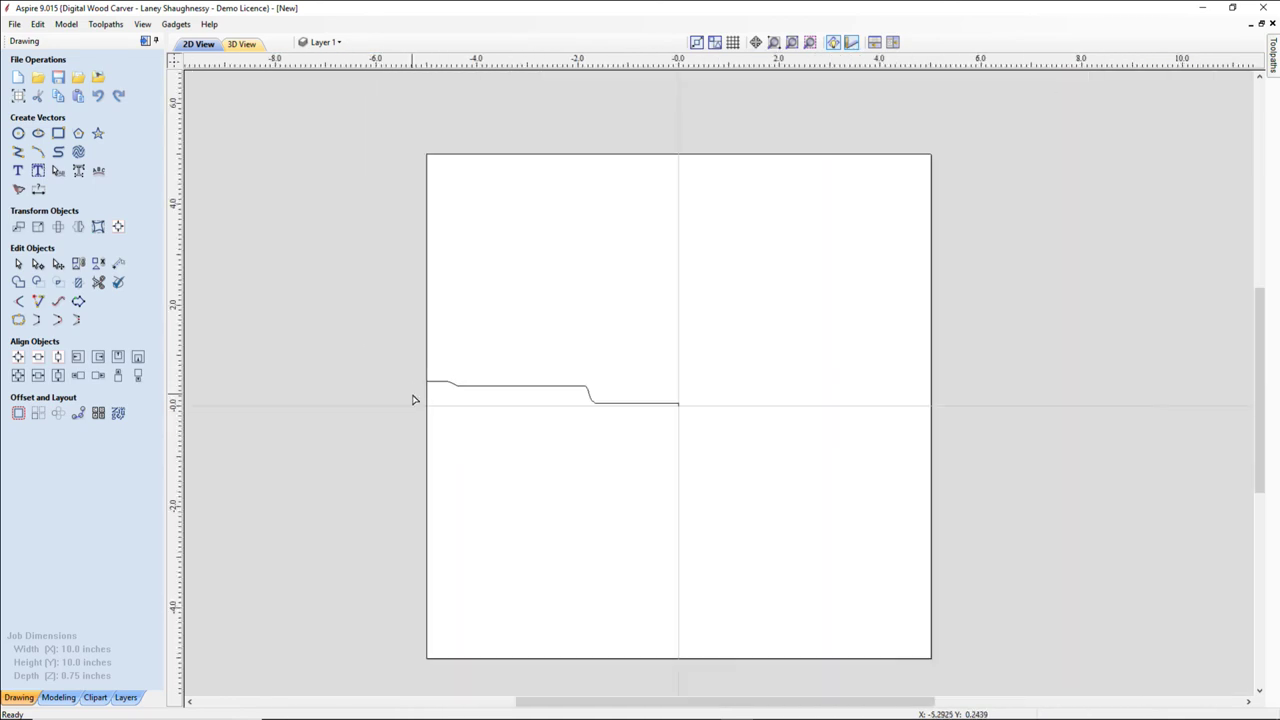
click(58, 697)
click(78, 79)
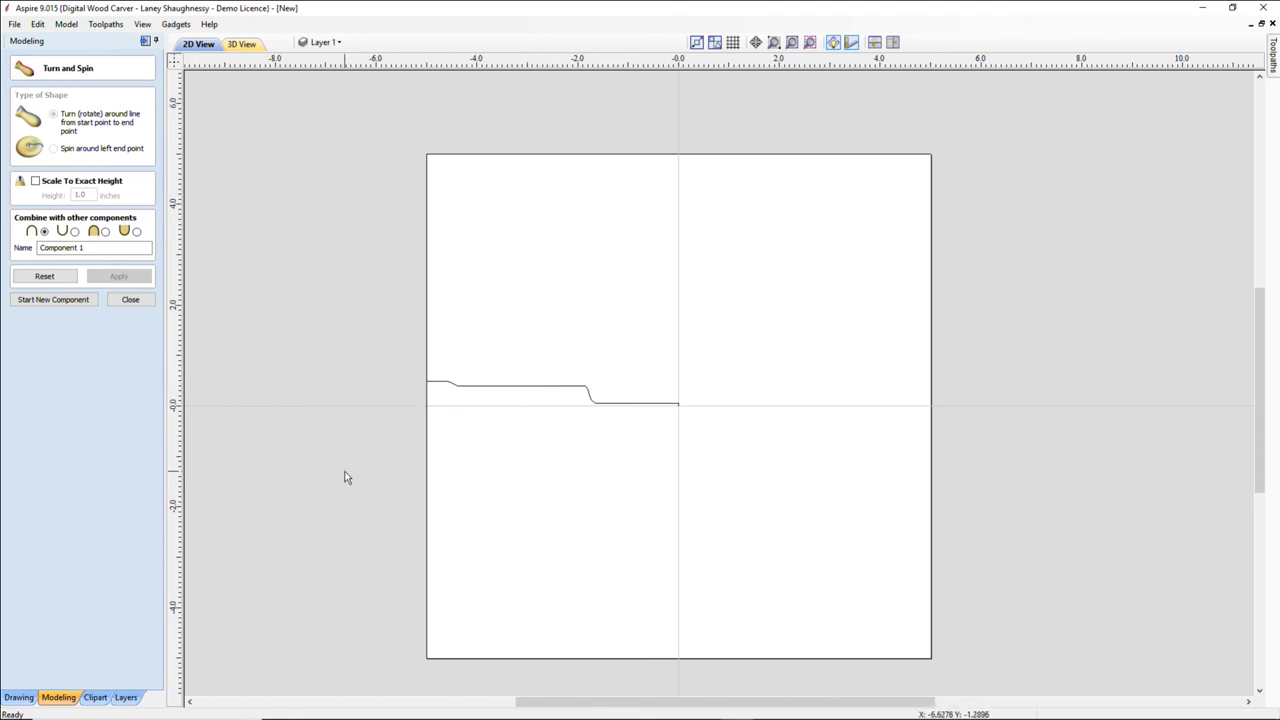
click(129, 302)
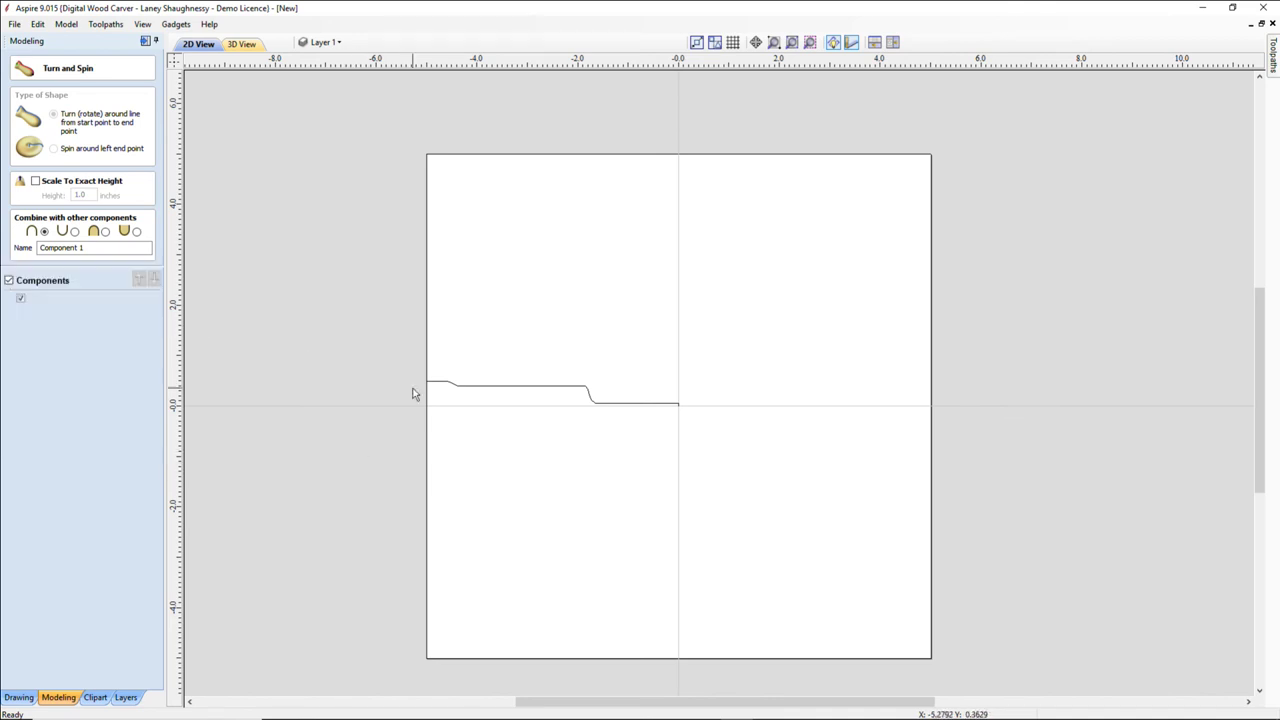
Flip the profile vector horizontally with Mirror Objects.
click(503, 389)
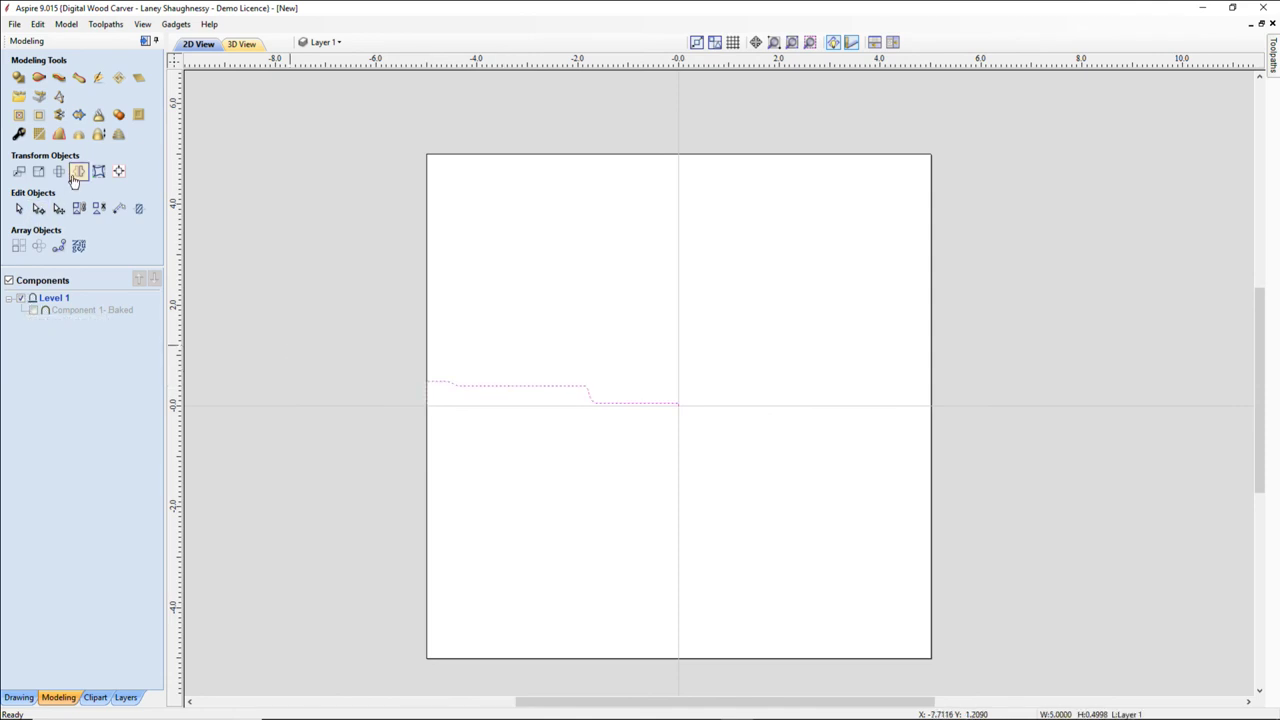
click(78, 171)
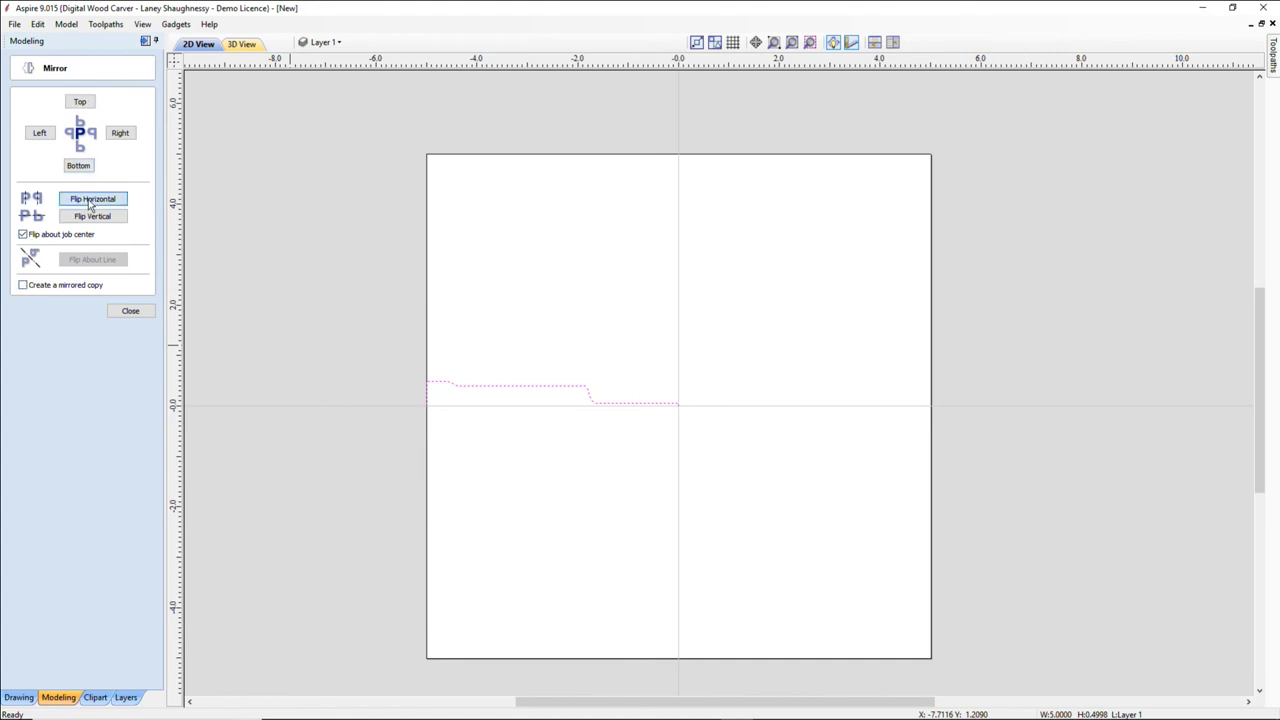
click(92, 198)
click(128, 311)
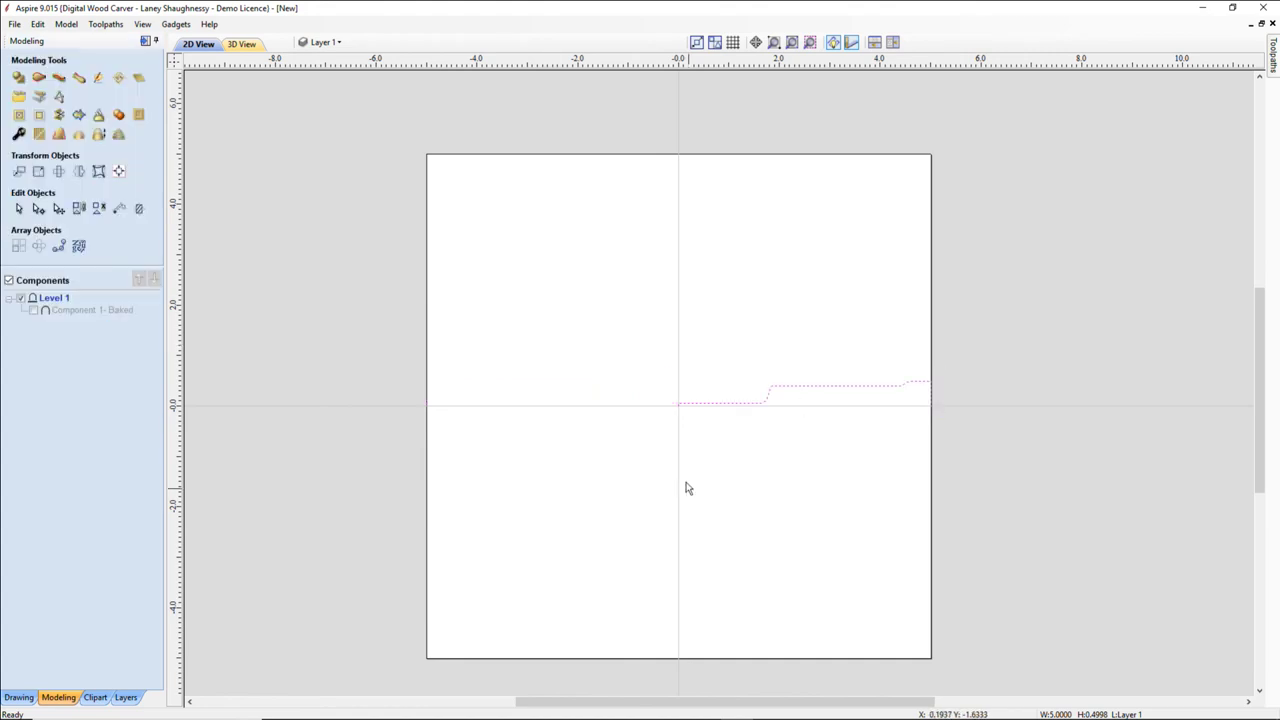
Spin the mirrored profile around its left end point into a disc and view it in 3D.
click(685, 405)
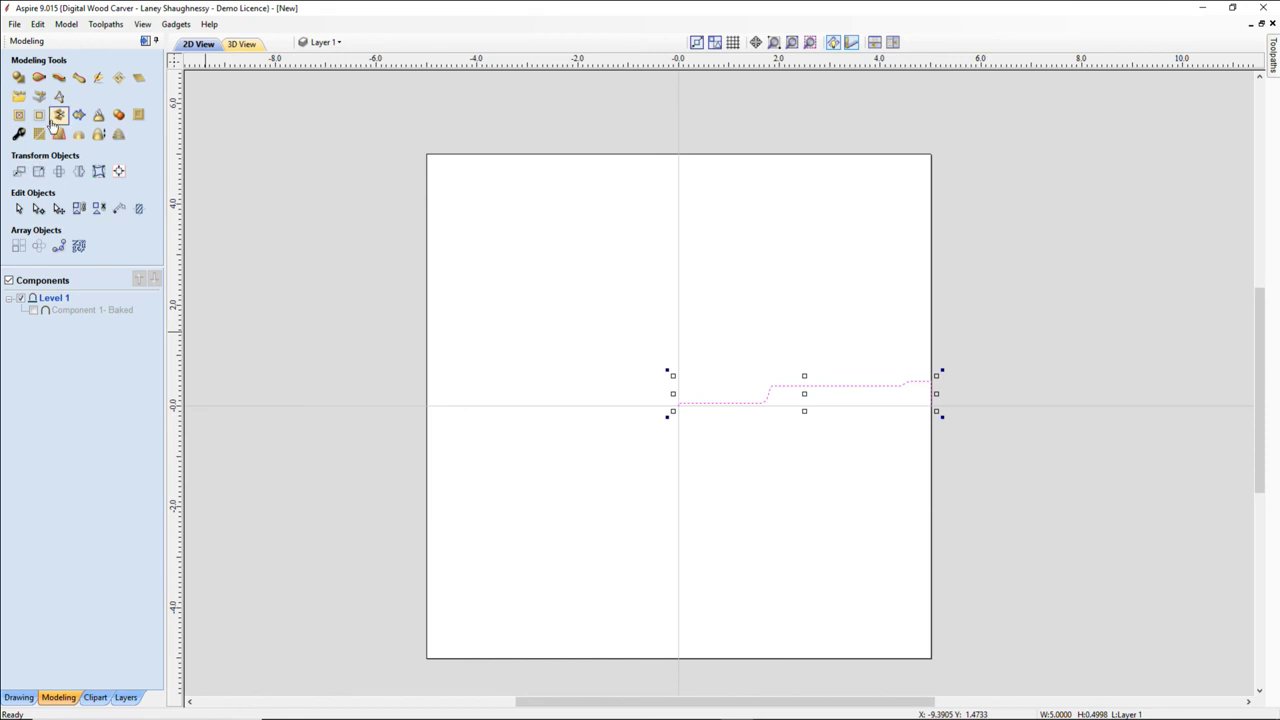
click(78, 80)
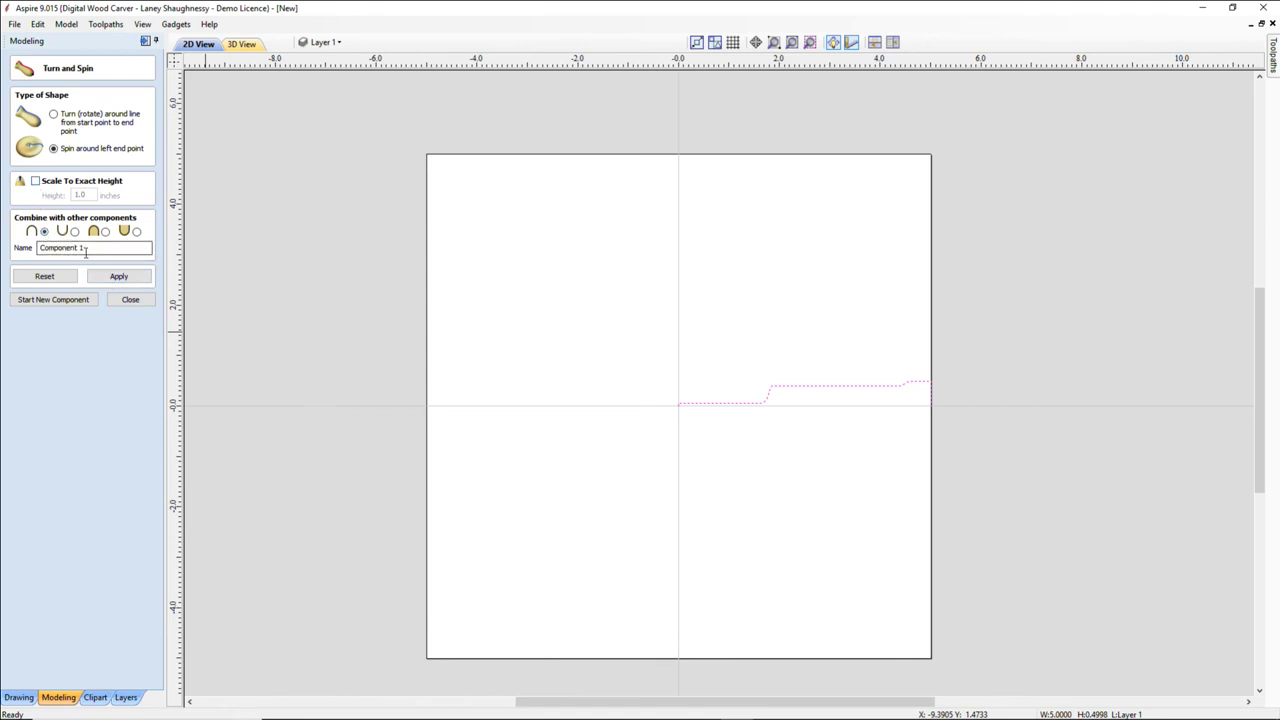
click(116, 279)
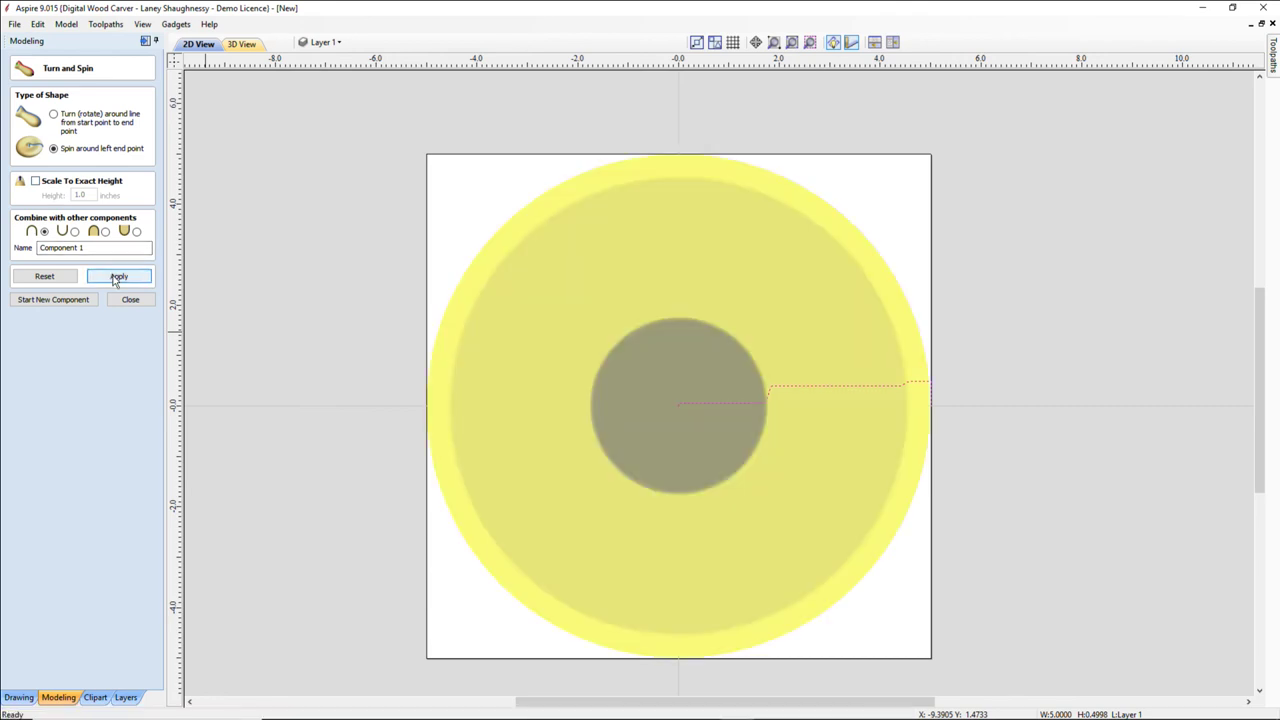
click(241, 44)
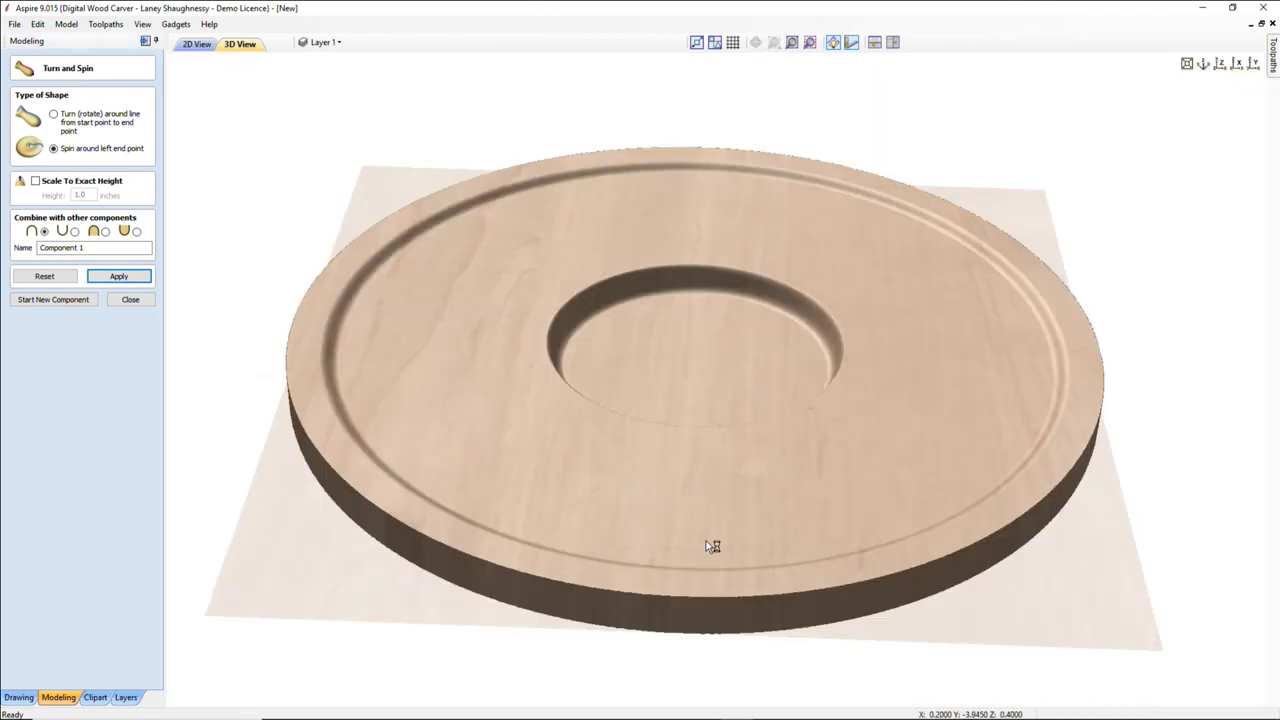
Zoom in and out to inspect the spun disc, then close the Turn and Spin settings.
scroll(712, 546, up, 1)
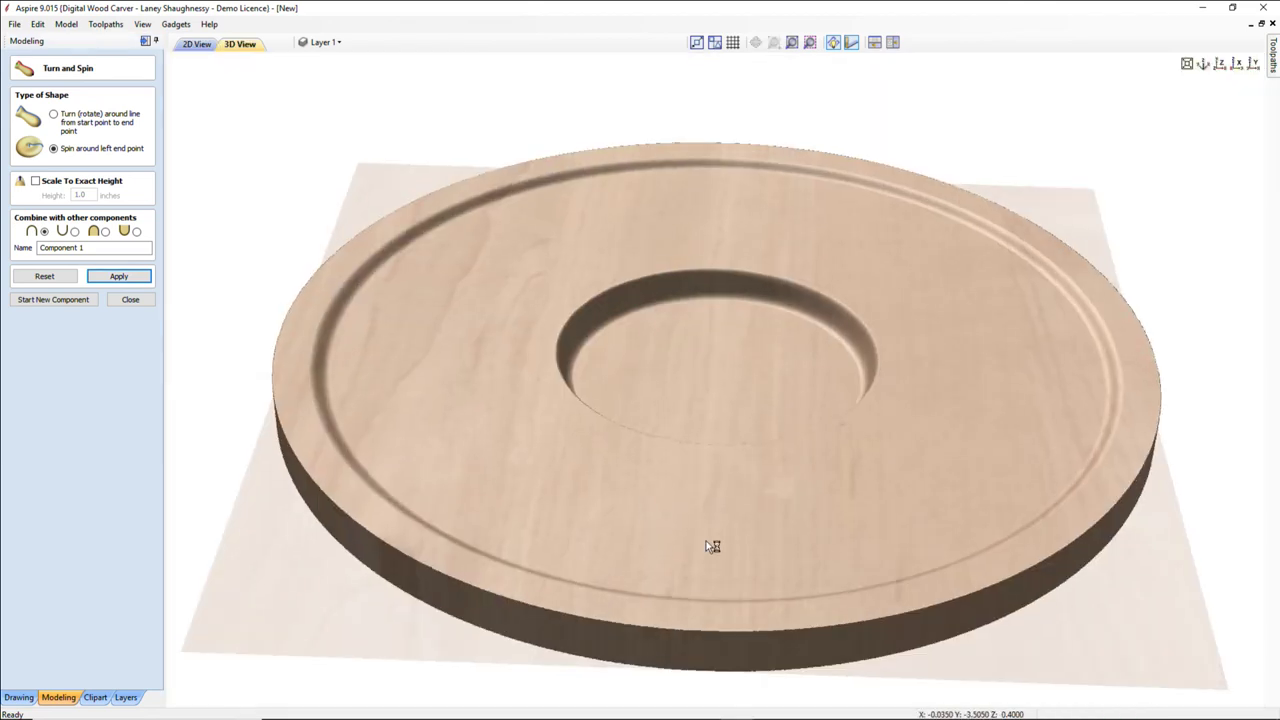
scroll(712, 546, up, 2)
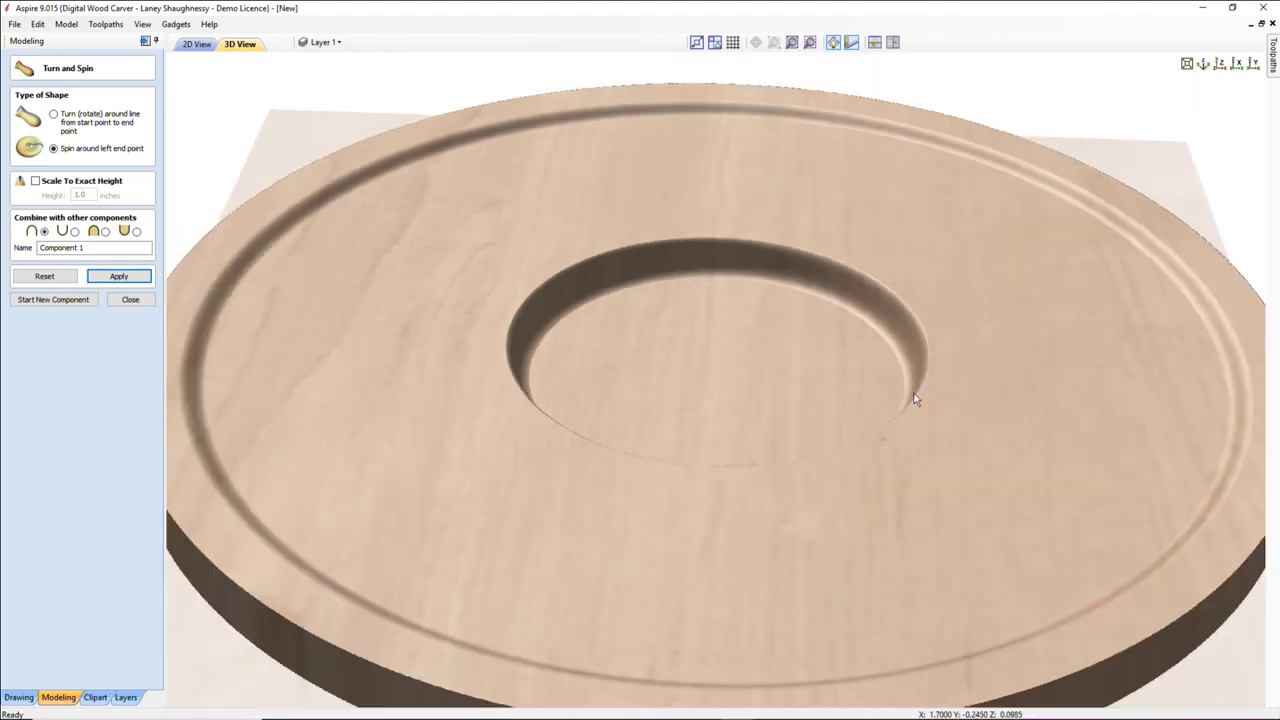
scroll(672, 374, down, 2)
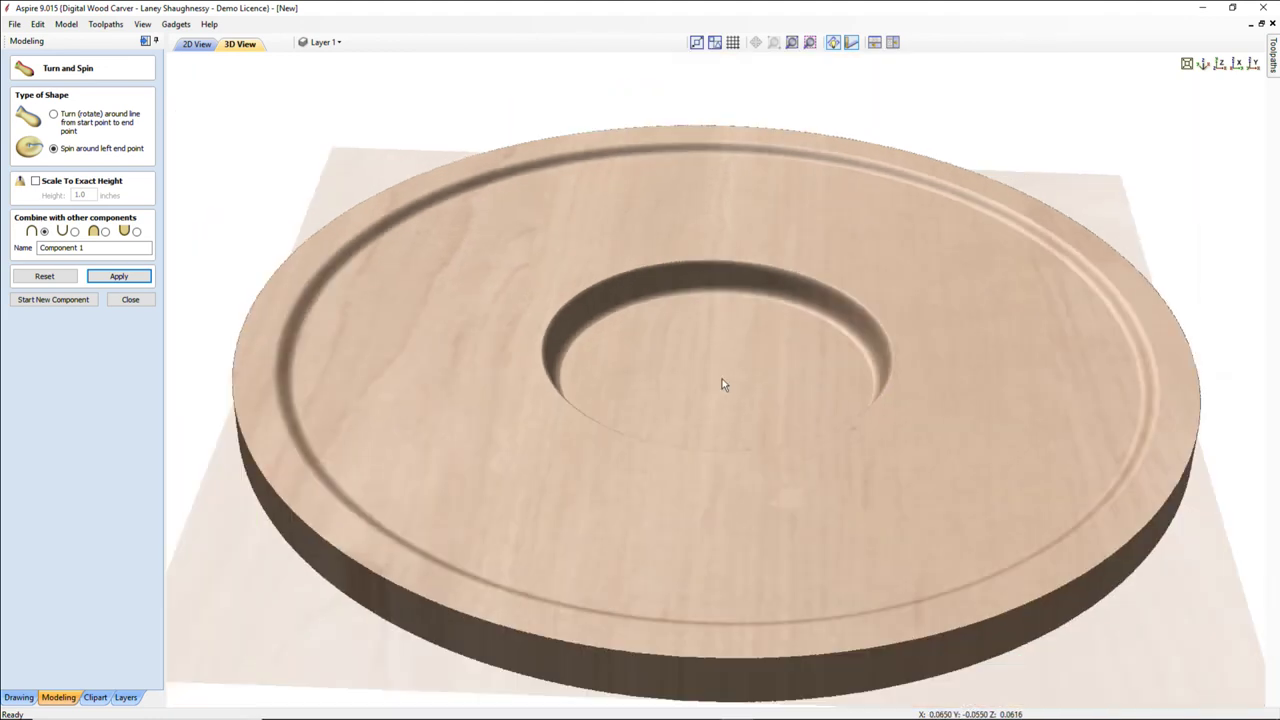
scroll(724, 385, down, 1)
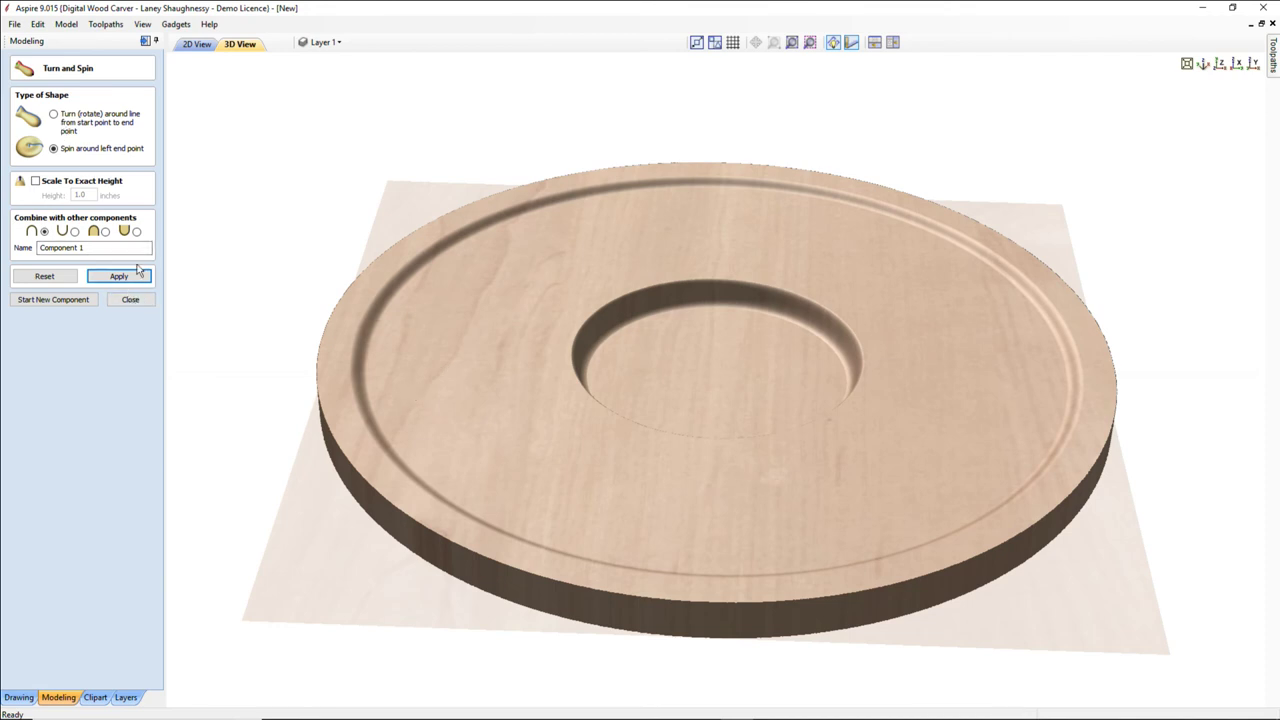
click(130, 302)
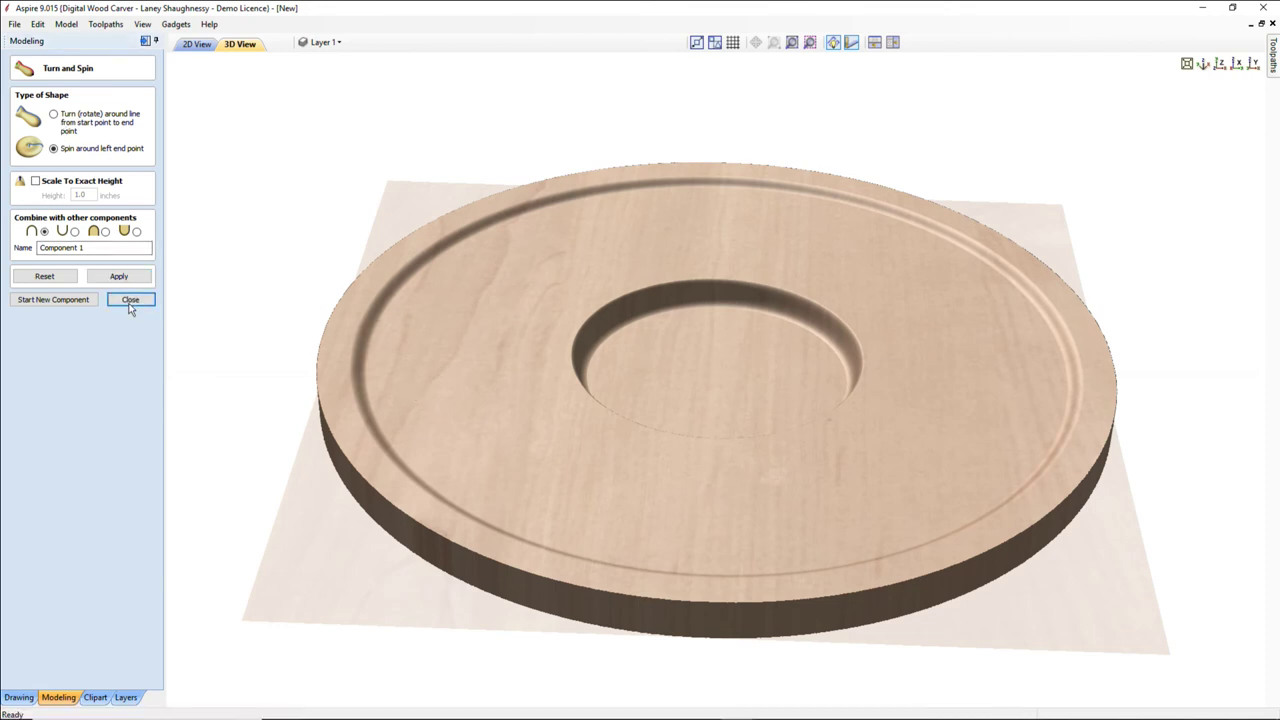
click(130, 302)
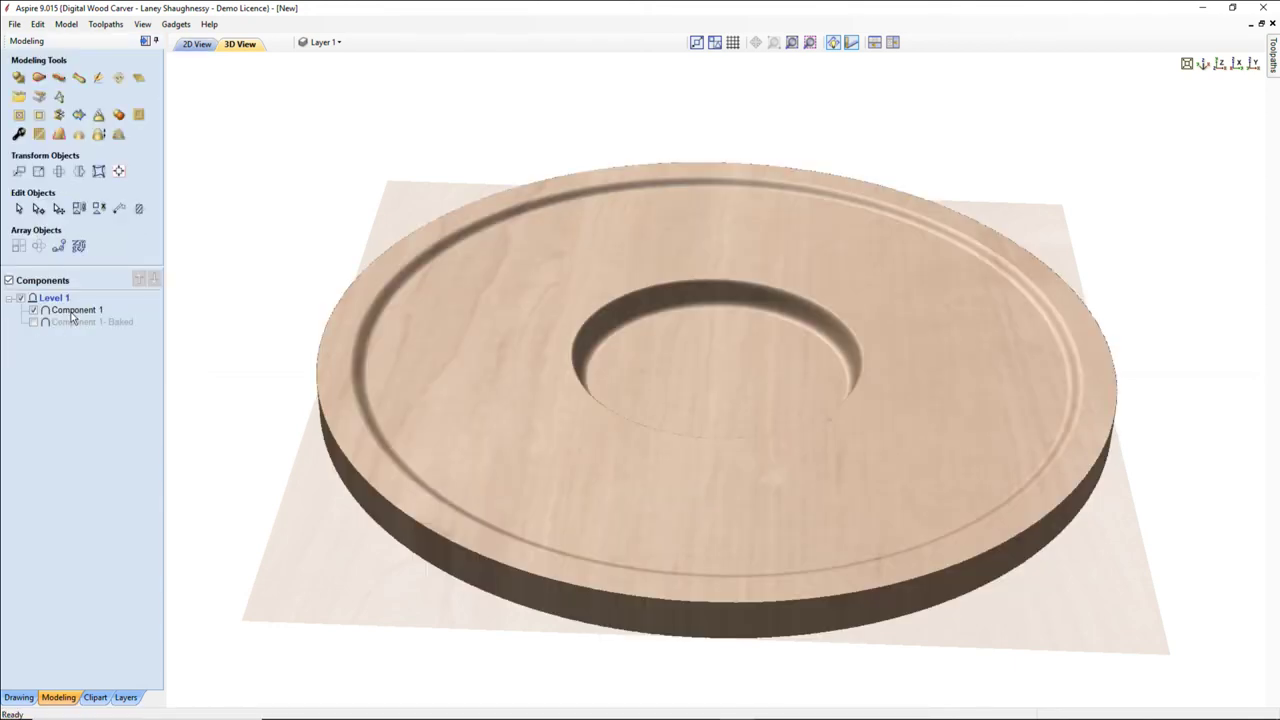
Select Component 1 and tilt the 3D view down to inspect the spun disc.
click(72, 312)
right_click(74, 312)
mouse_move(104, 346)
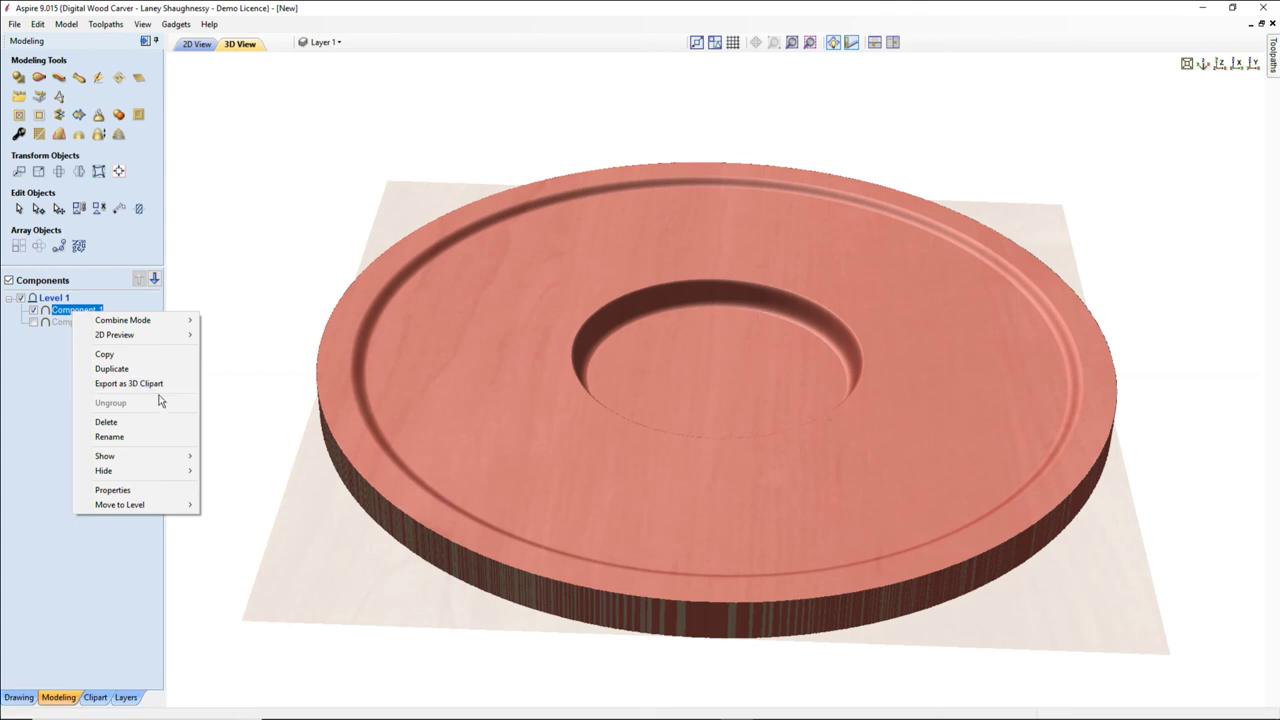
click(711, 318)
drag(711, 318, 623, 134)
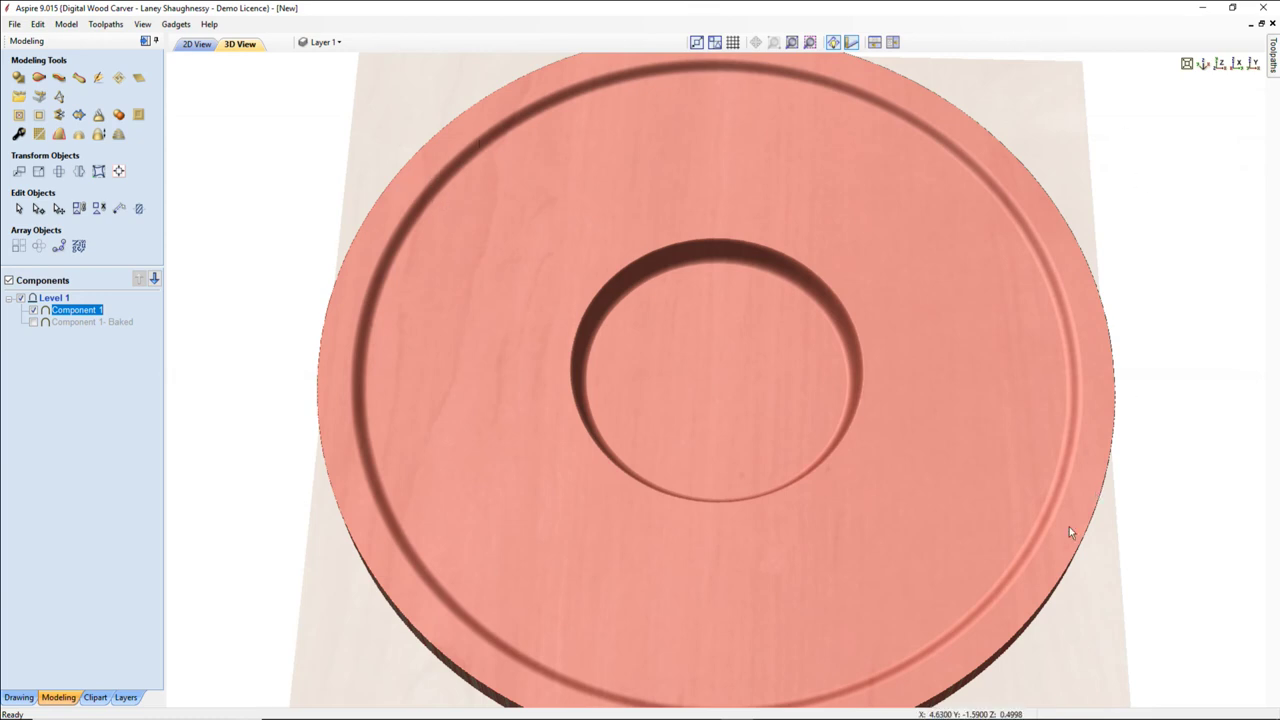
scroll(464, 274, down, 2)
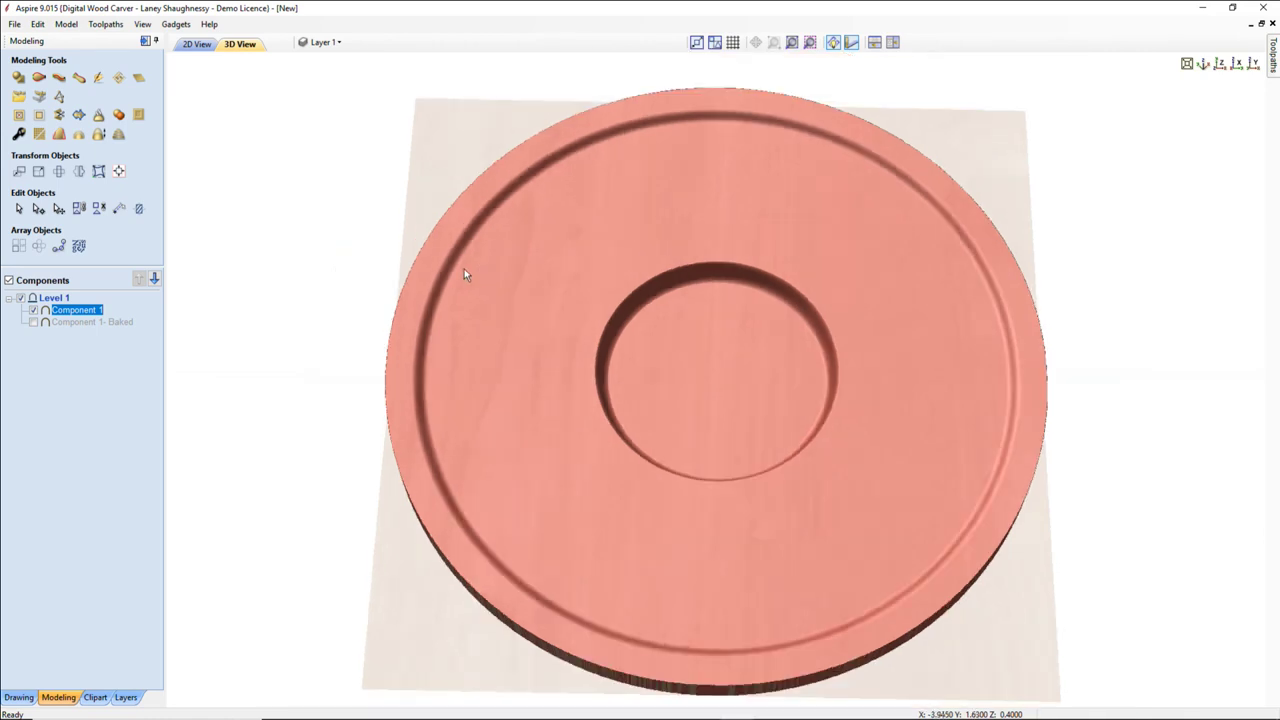
Delete Component 1, keeping the hidden baked copy, and return to the 2D view.
right_click(75, 316)
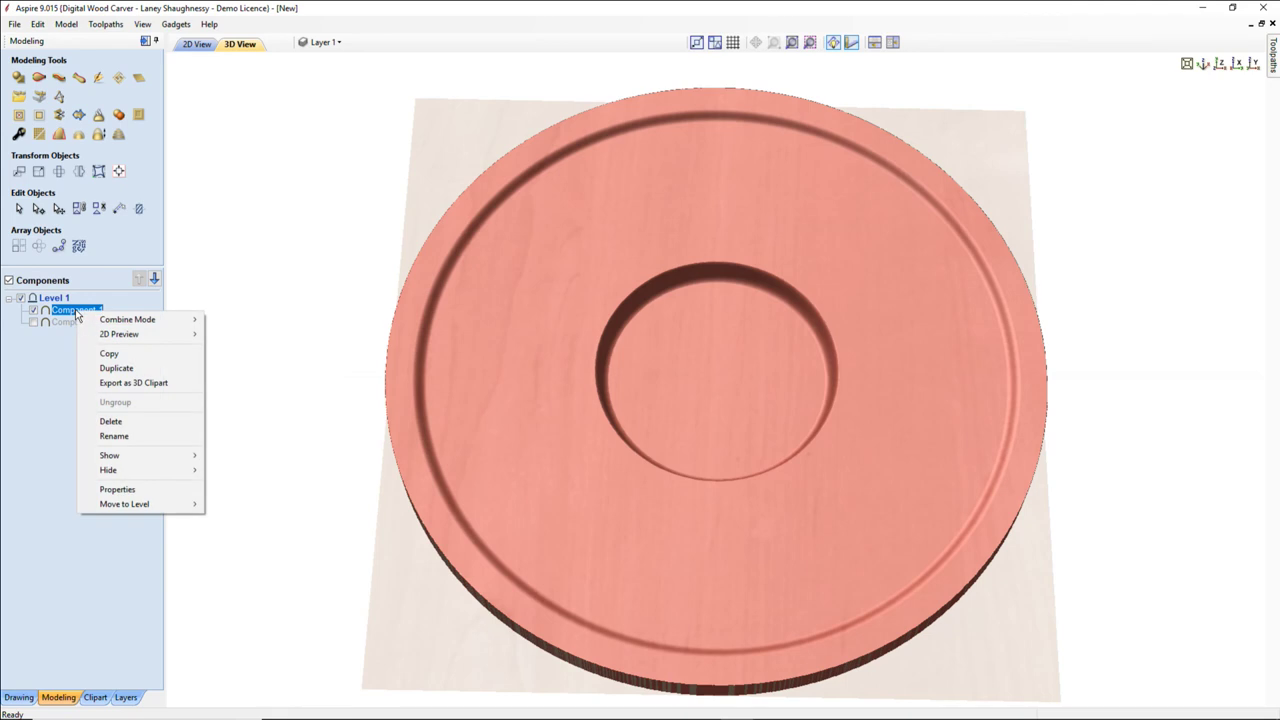
click(100, 428)
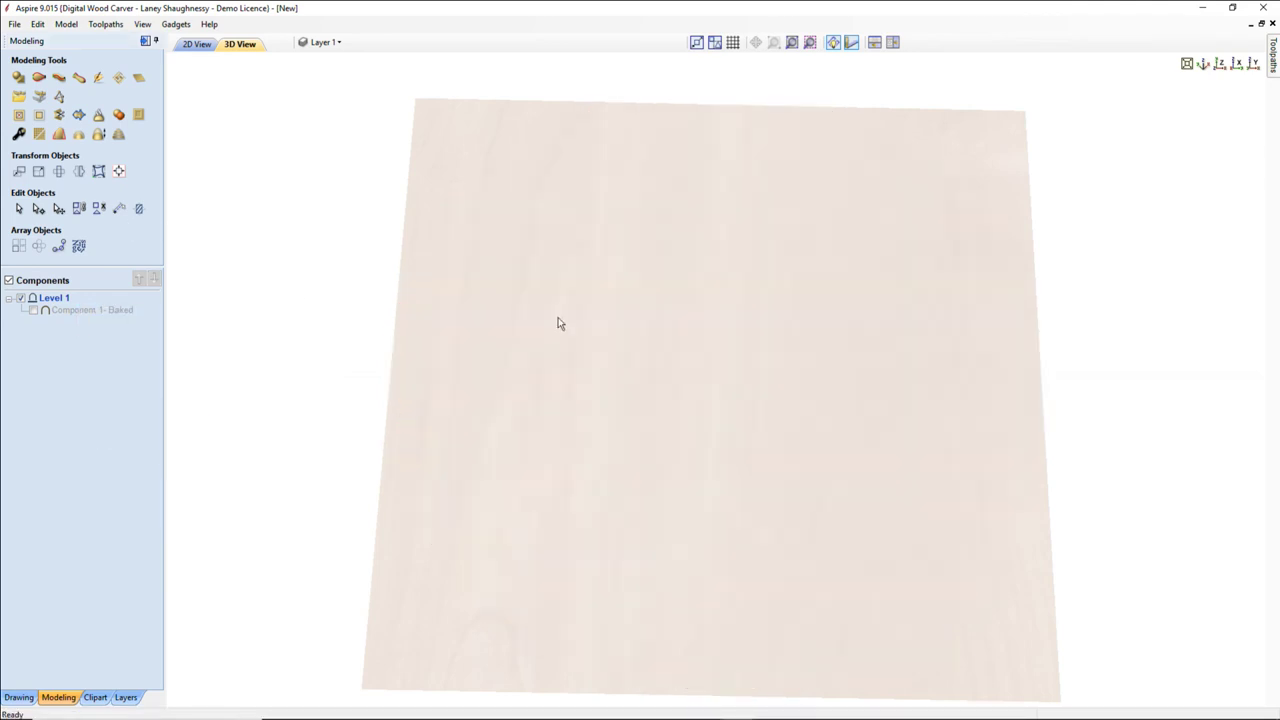
click(196, 45)
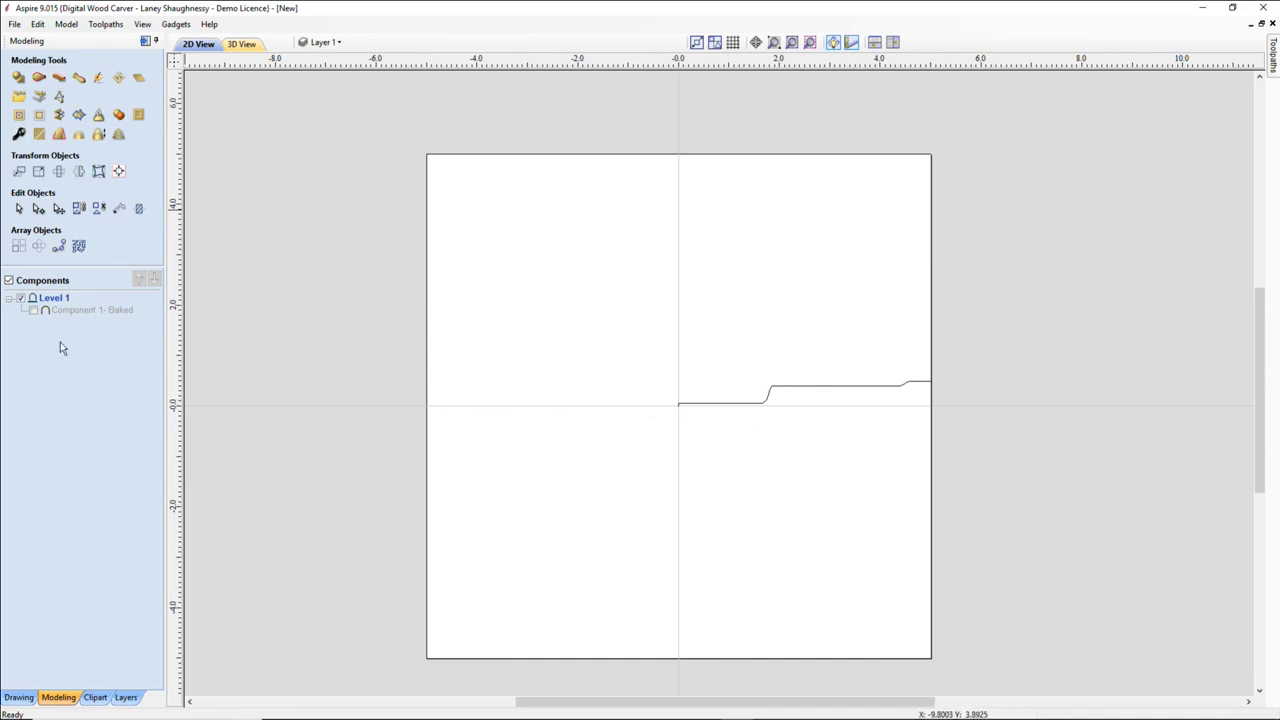
Browse the Objects & People and Decorative folders in the Clipart library.
mouse_move(97, 715)
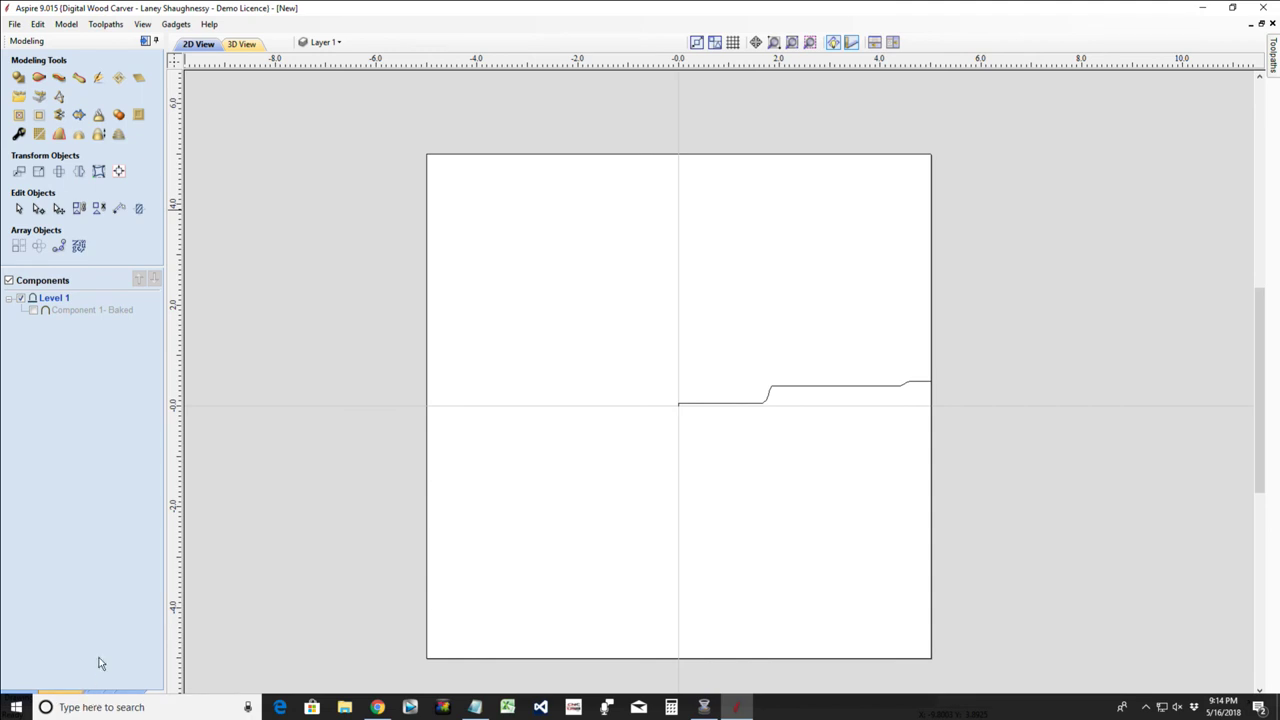
click(96, 697)
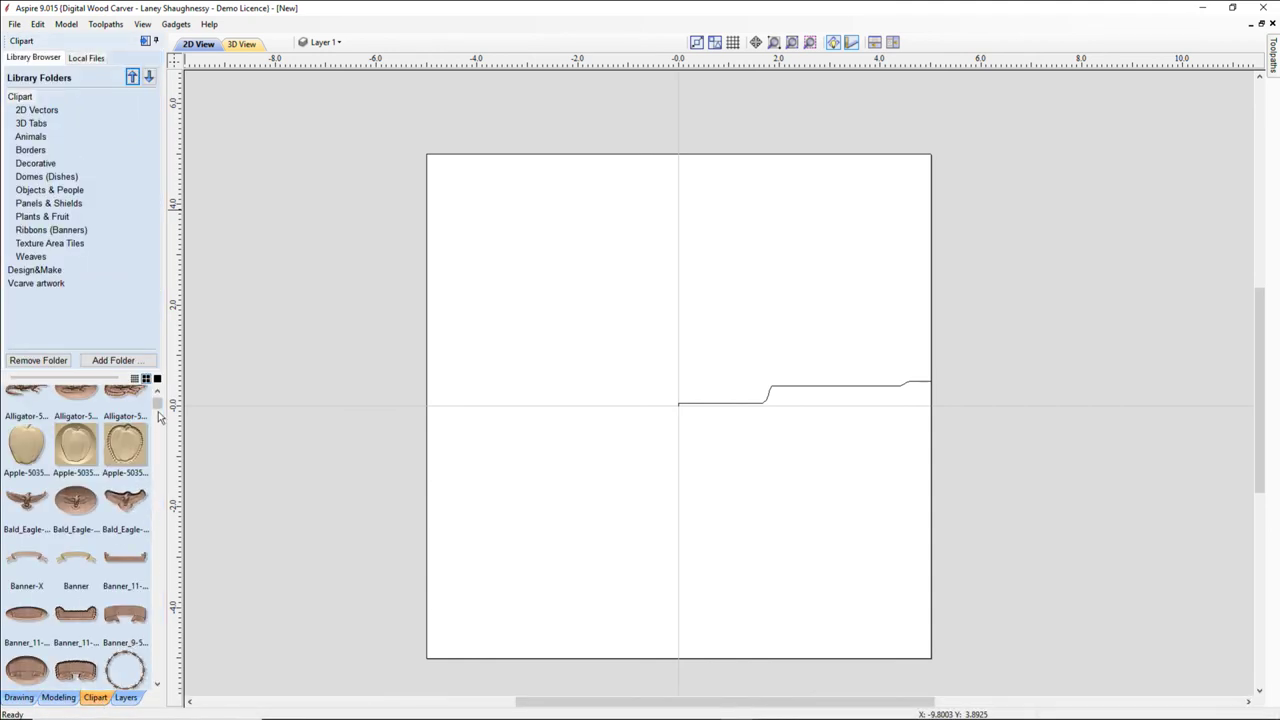
click(33, 191)
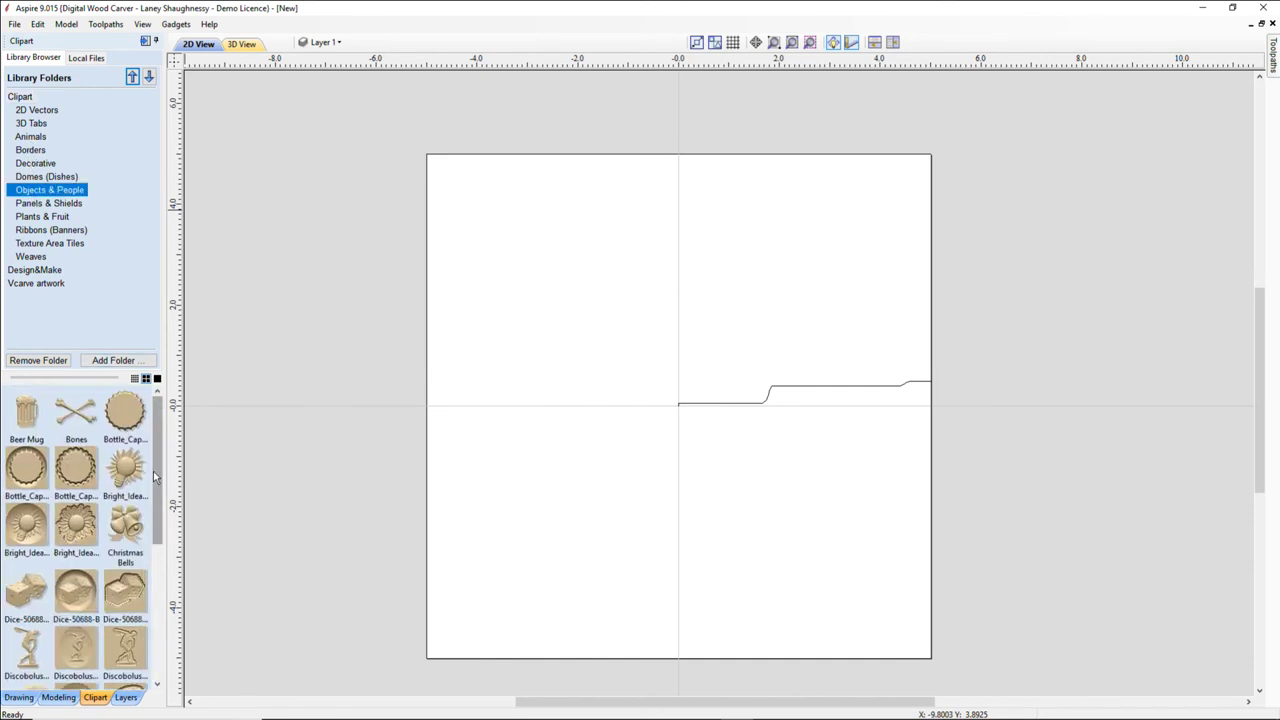
mouse_move(163, 458)
mouse_down()
mouse_move(156, 652)
mouse_move(150, 588)
mouse_up()
drag(148, 515, 138, 410)
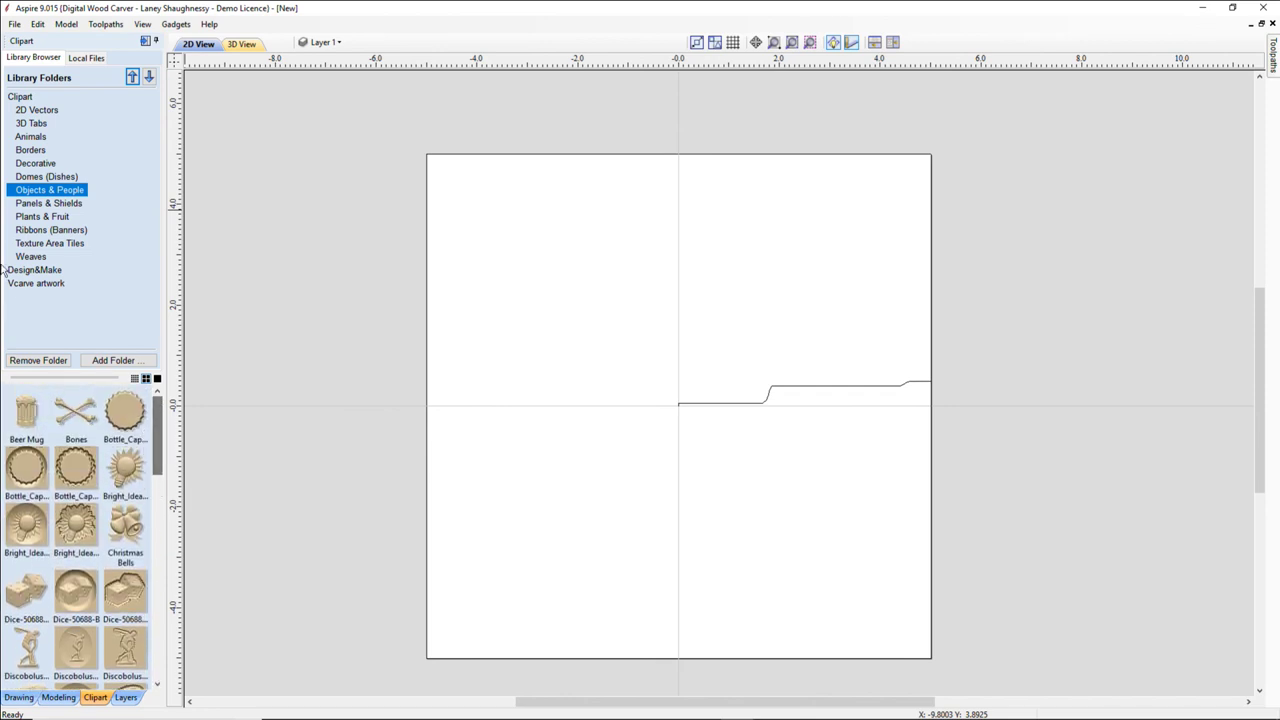
click(36, 163)
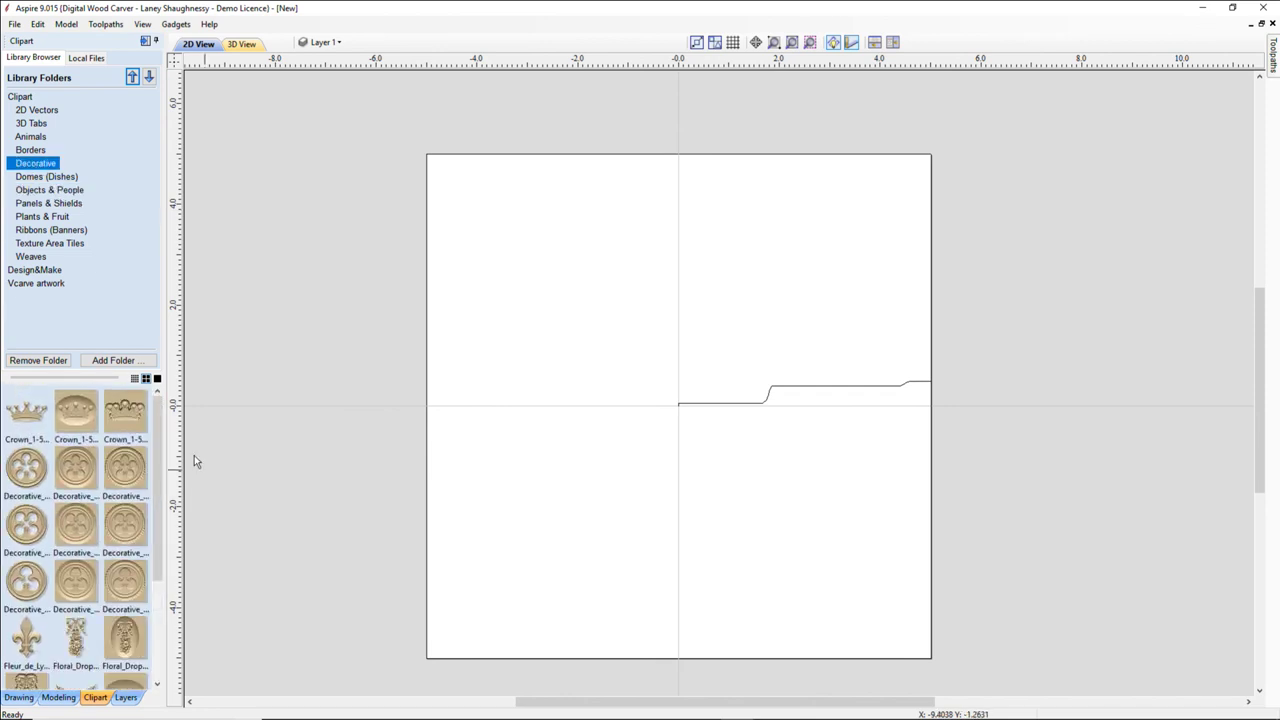
drag(158, 426, 157, 485)
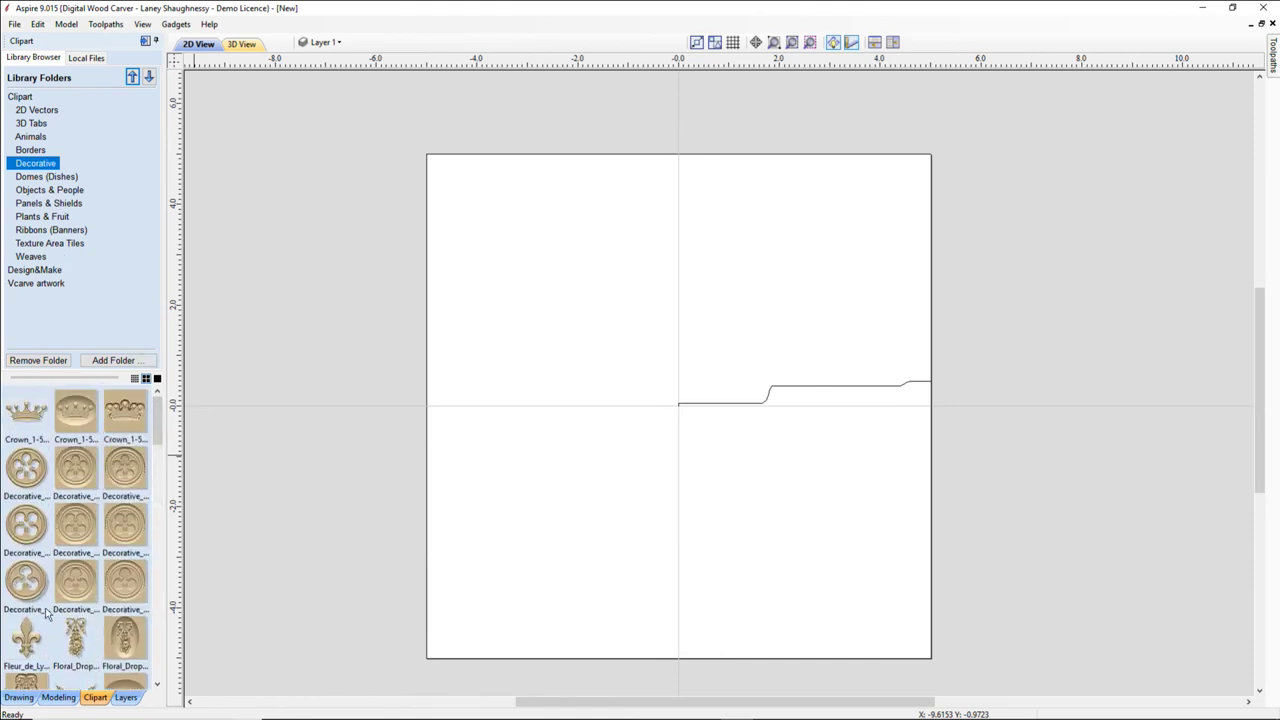
mouse_move(28, 712)
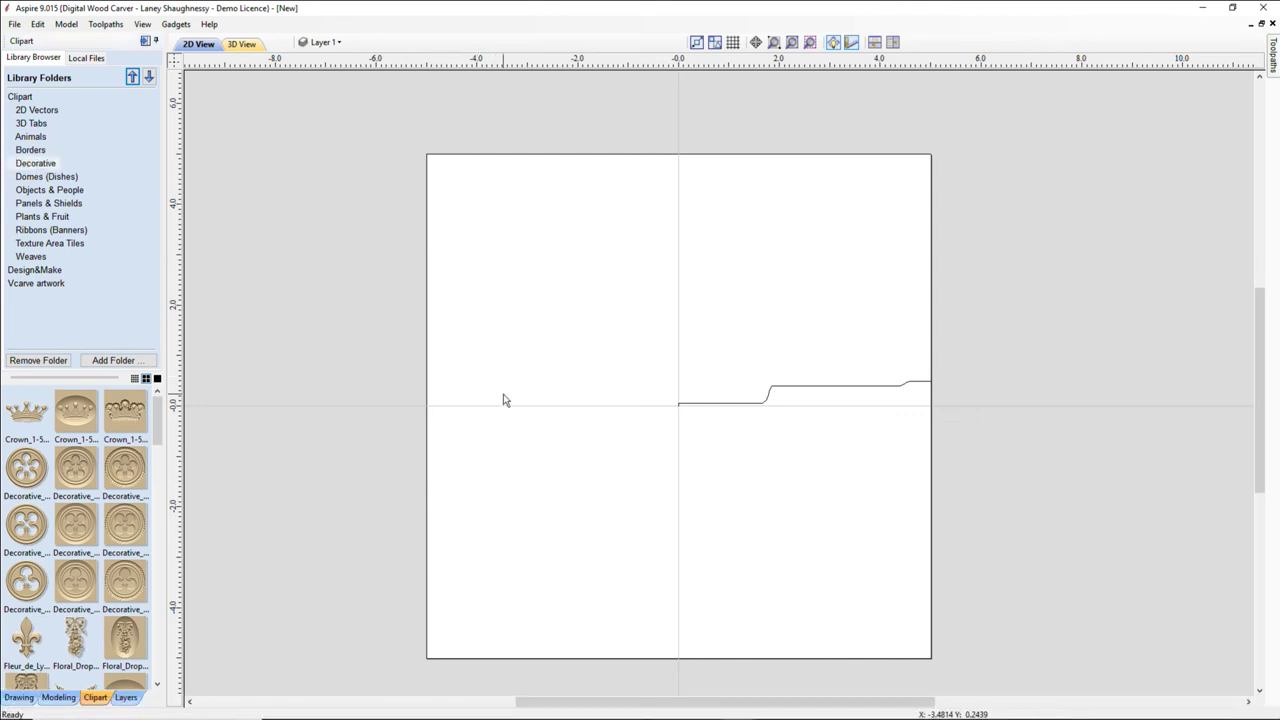
Draw a 1.5 x 7 inch rectangle just left of the centre line, ready for node editing.
click(18, 697)
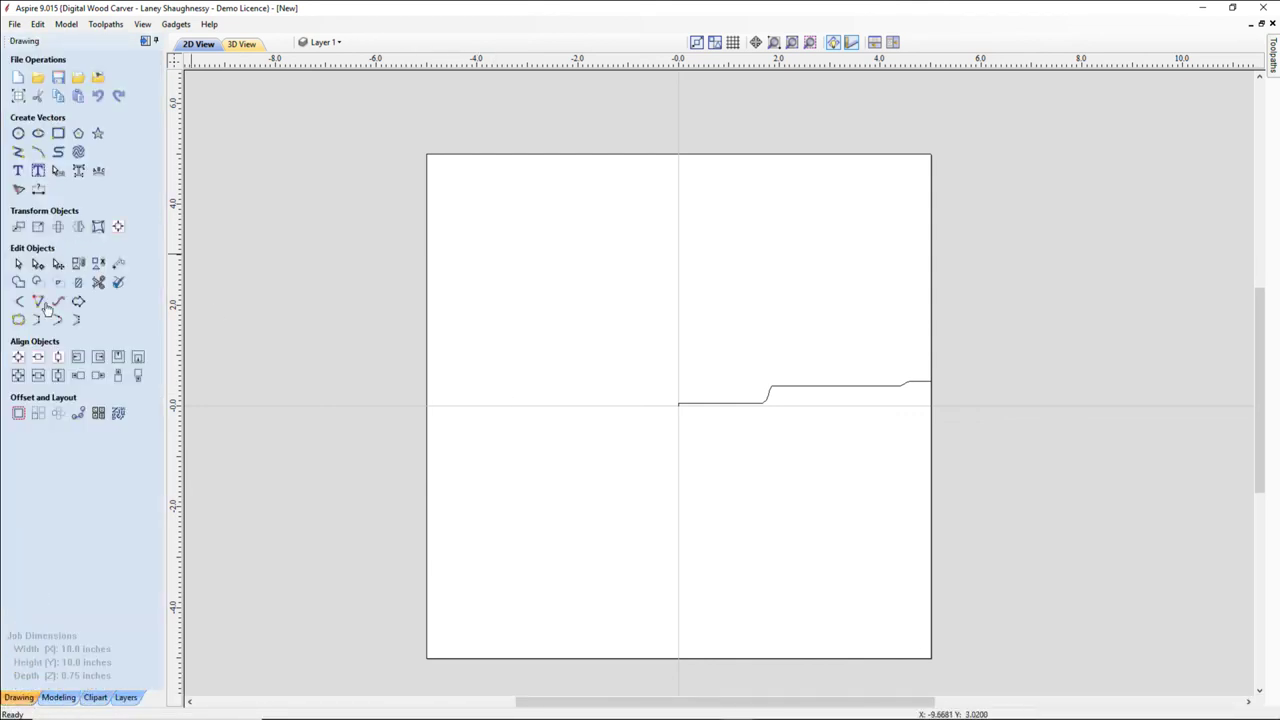
click(58, 133)
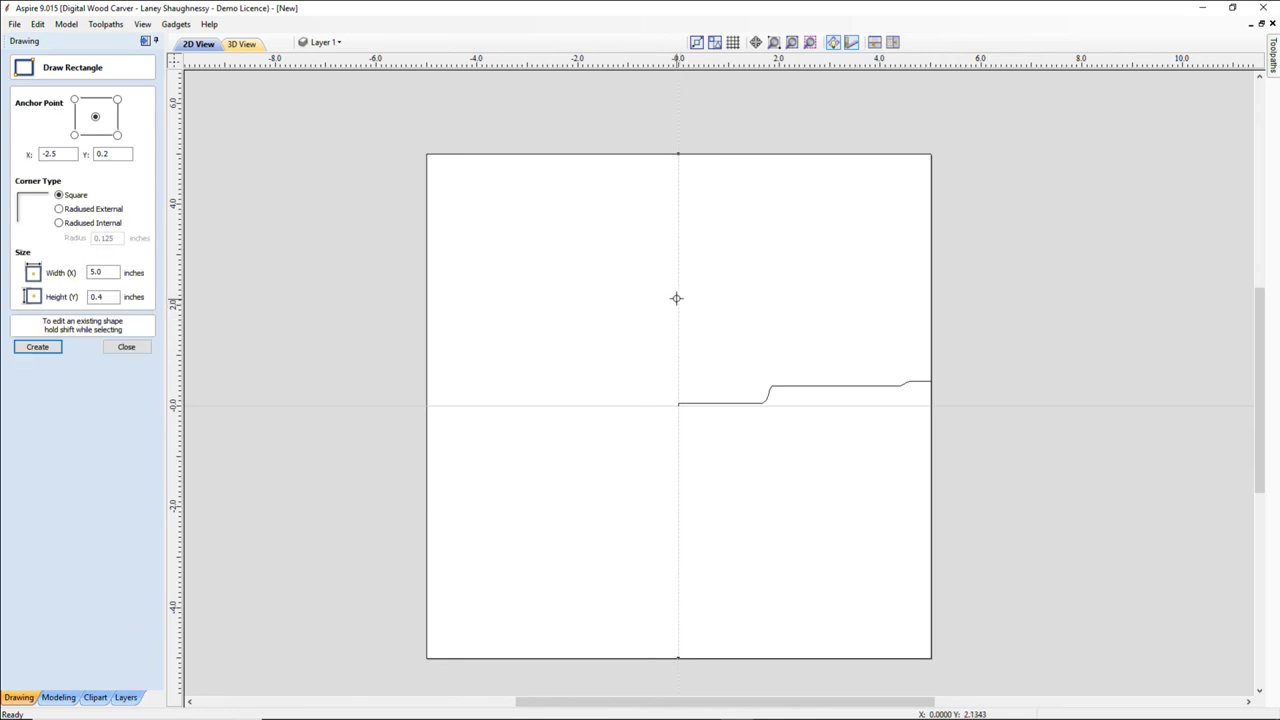
drag(651, 300, 602, 586)
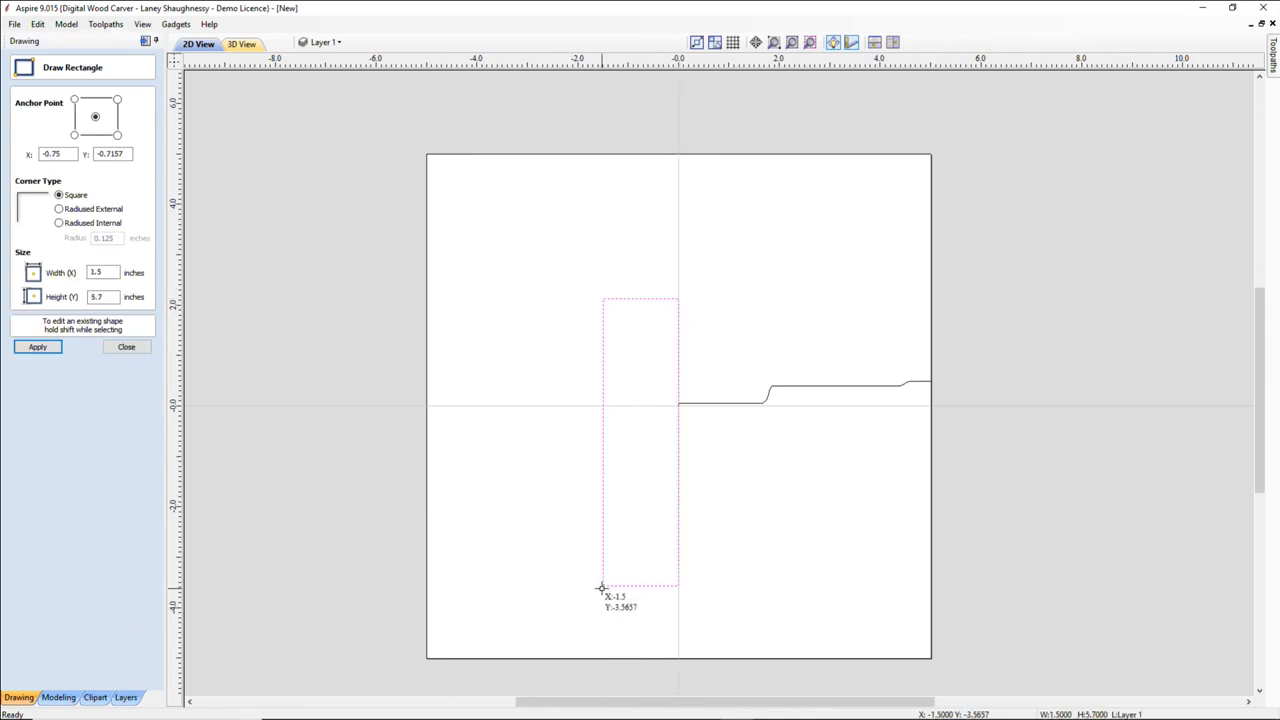
click(128, 348)
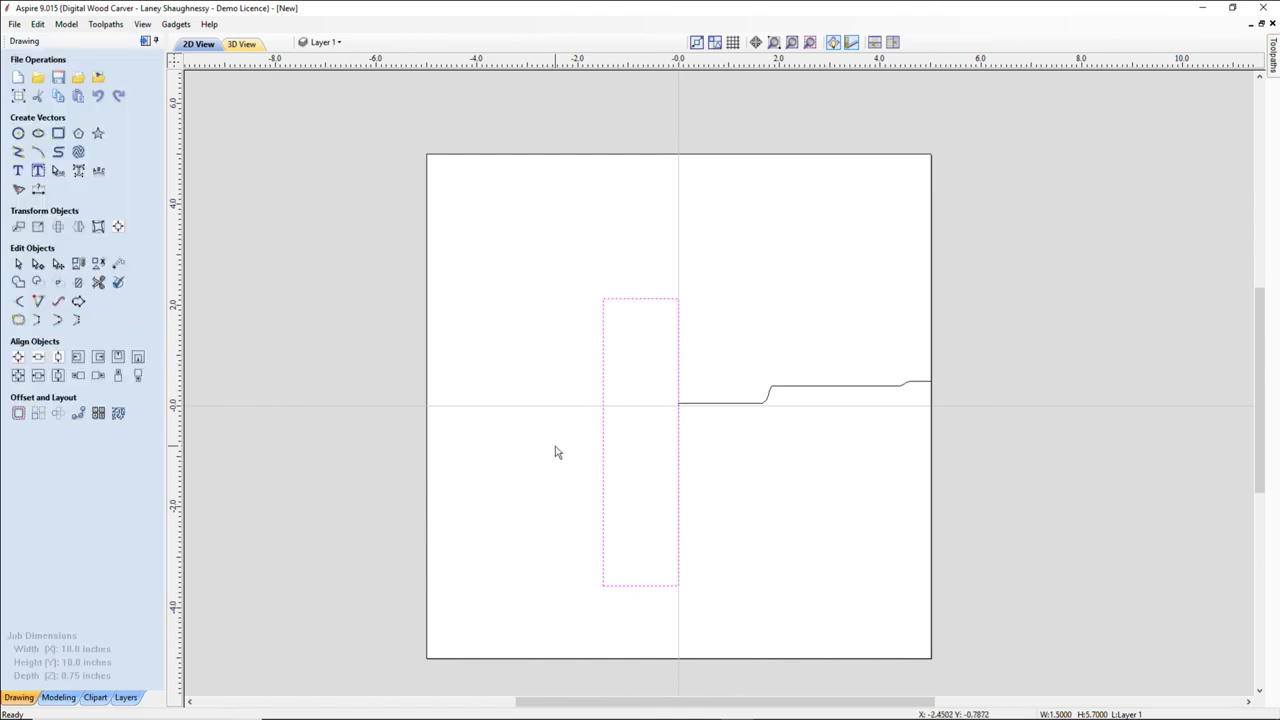
key(Escape)
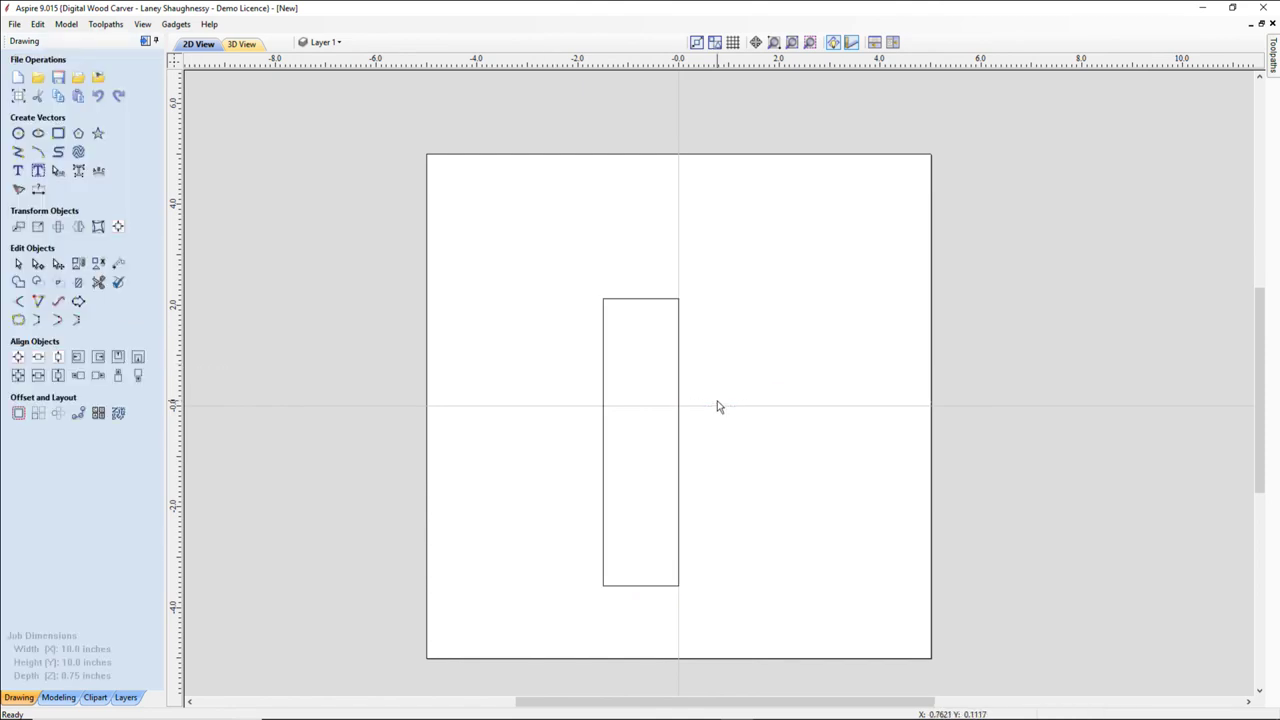
click(617, 299)
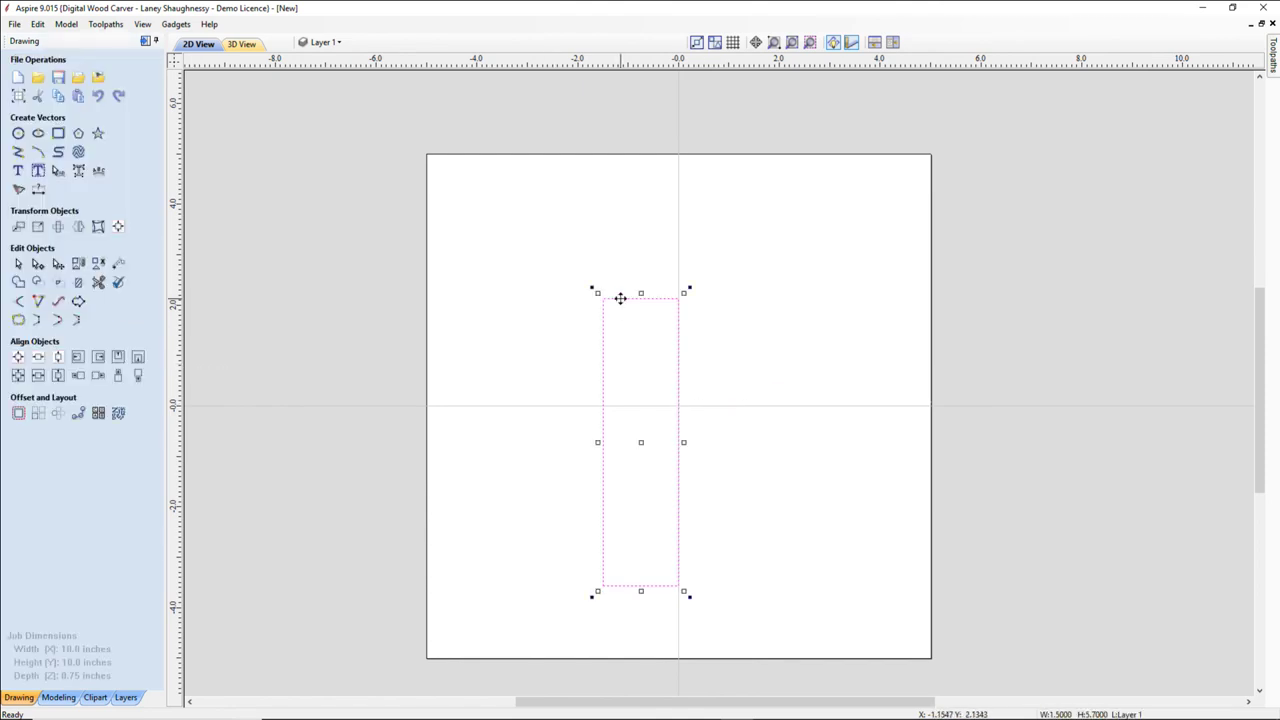
drag(640, 292, 640, 232)
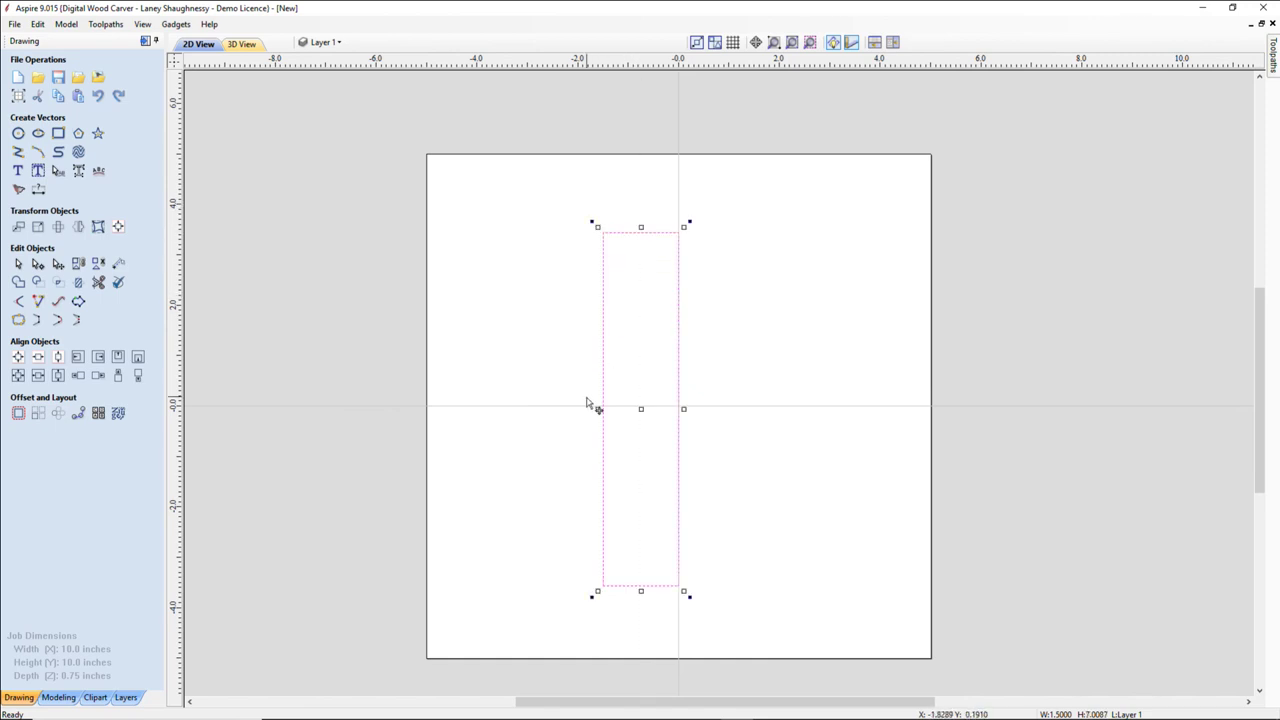
key(n)
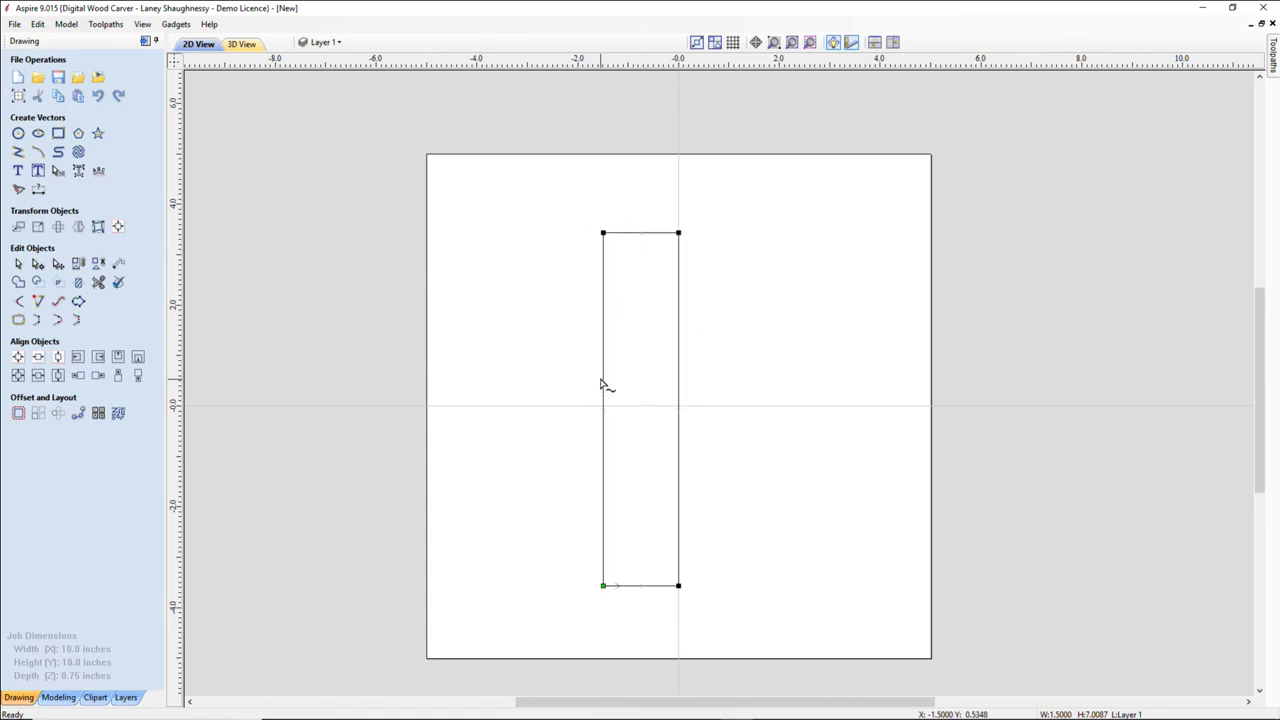
Add a point on the rectangle's left side, pull it right, and make it smooth.
right_click(603, 562)
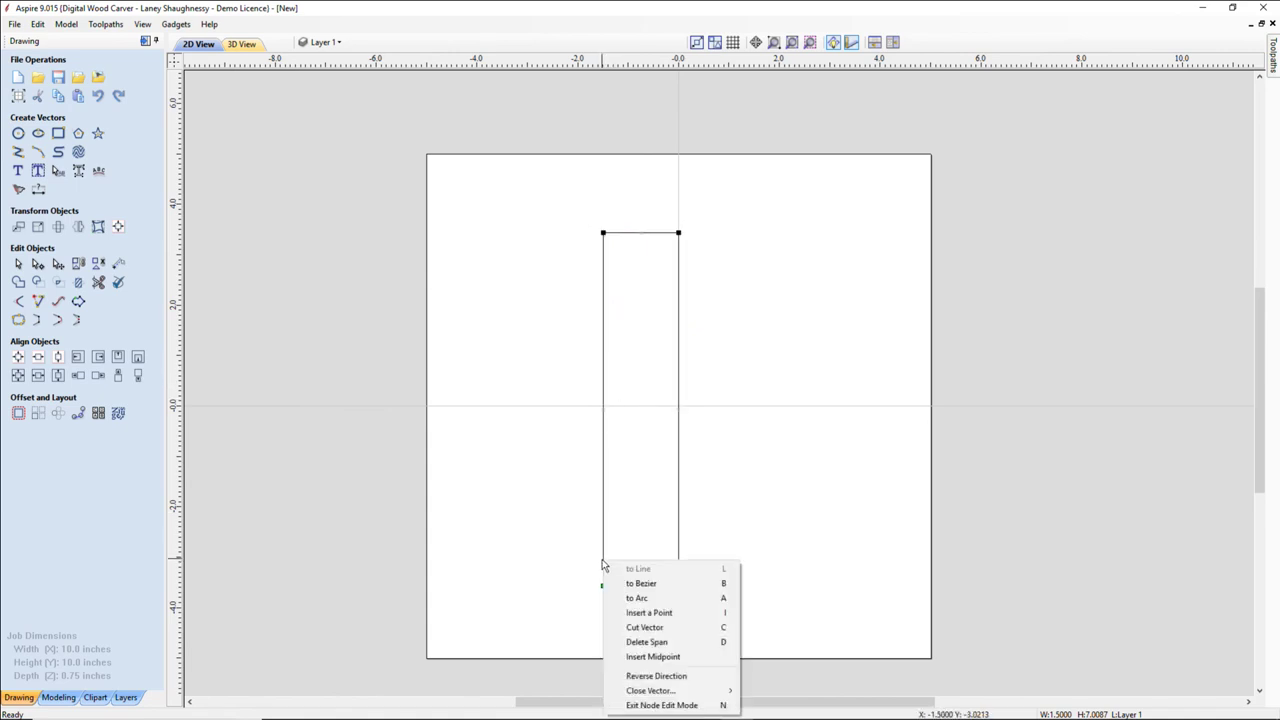
click(632, 612)
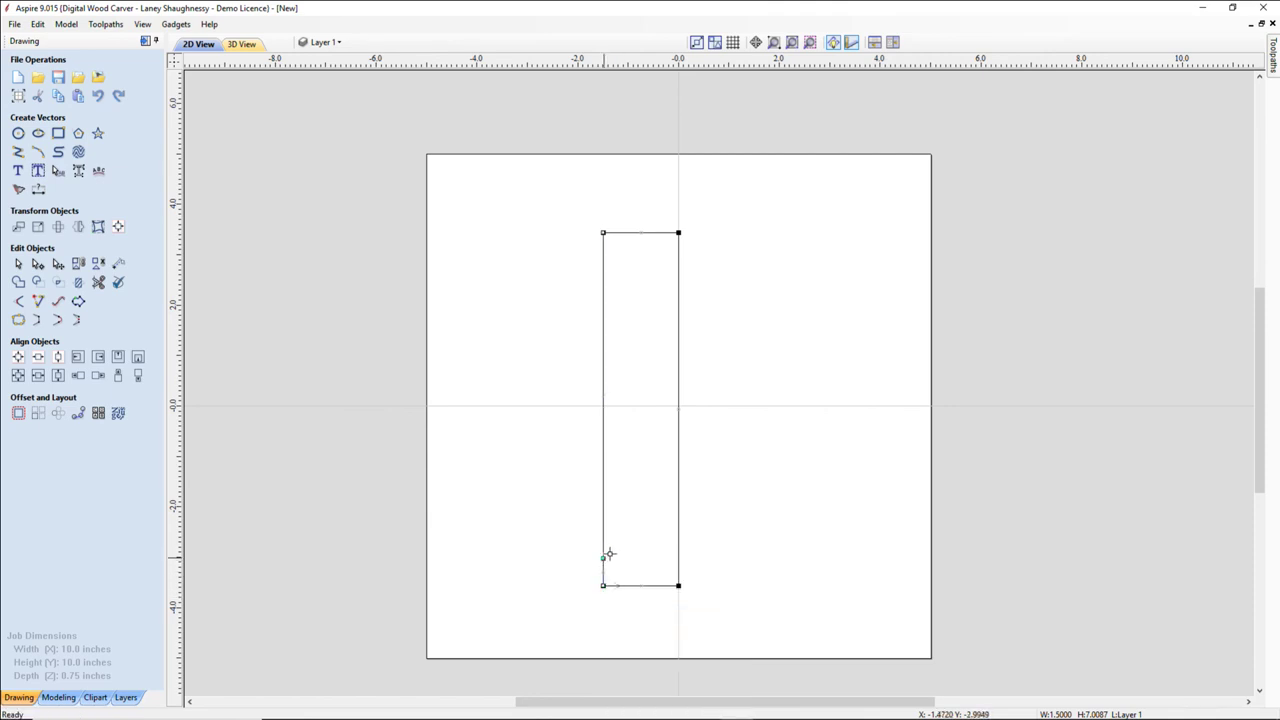
drag(609, 554, 625, 546)
right_click(625, 547)
click(655, 573)
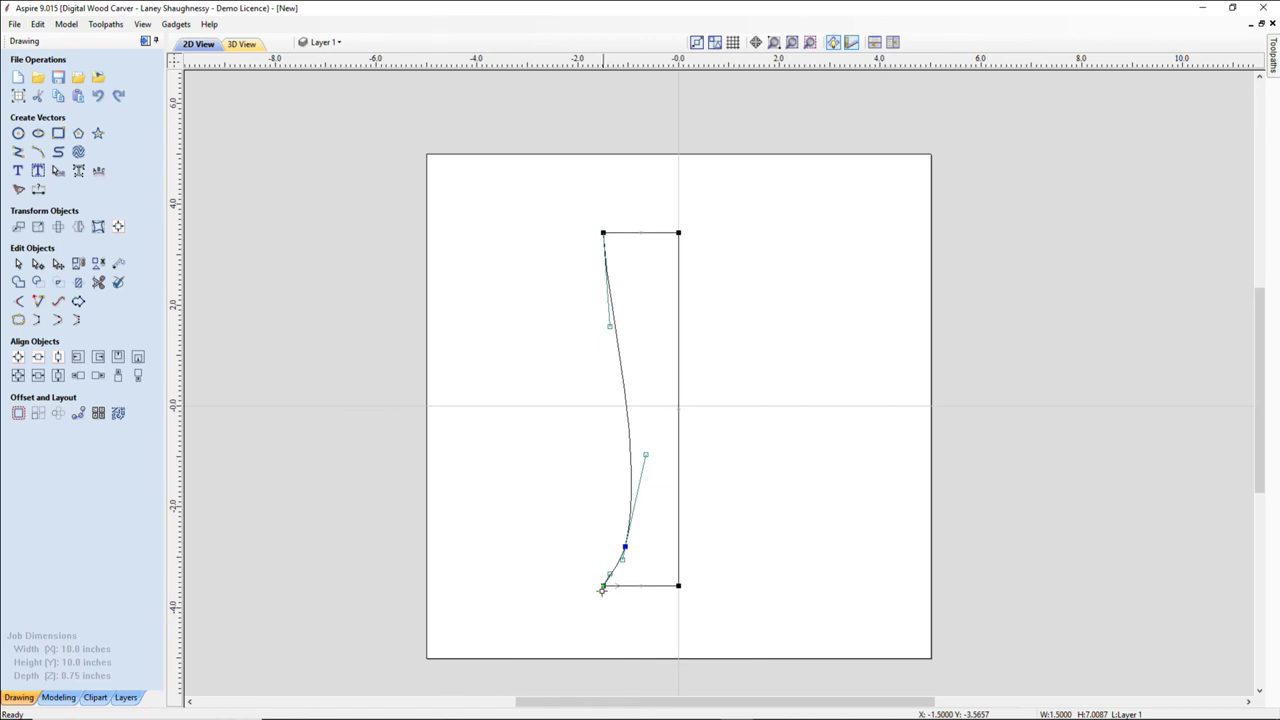
Bend the lower span so the profile flares smoothly into the bottom-left corner.
scroll(602, 590, up, 4)
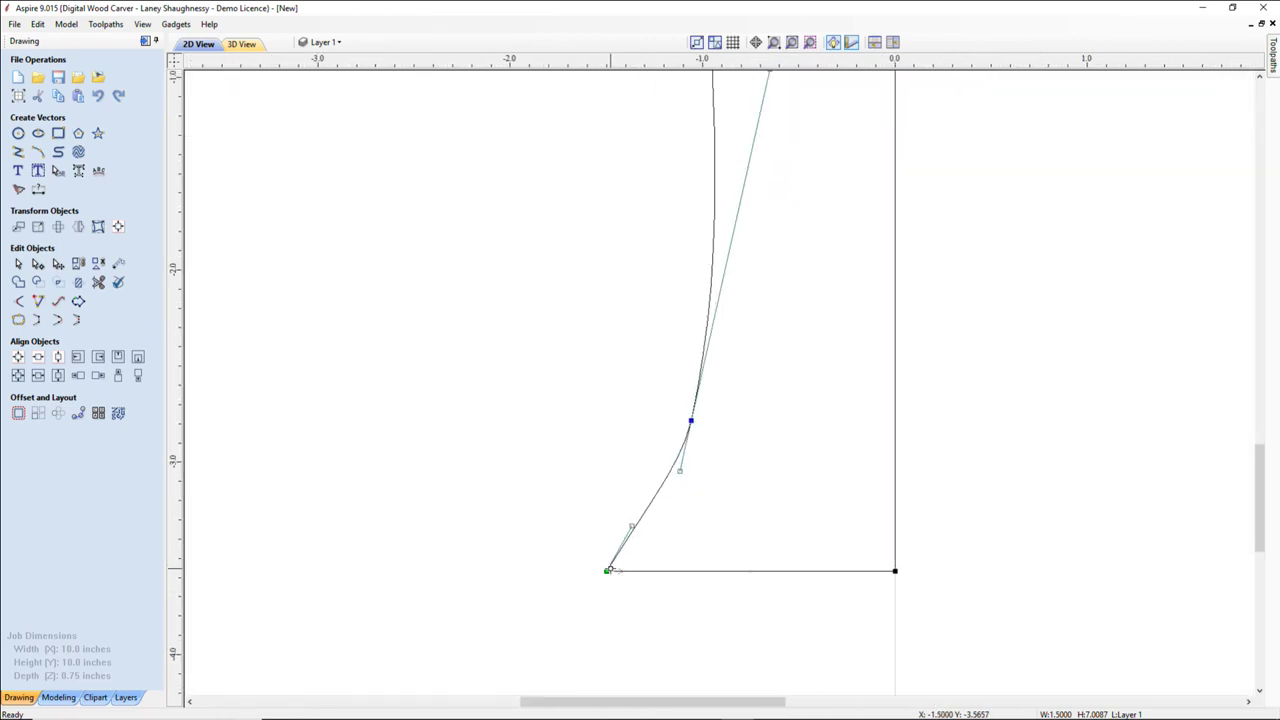
click(596, 520)
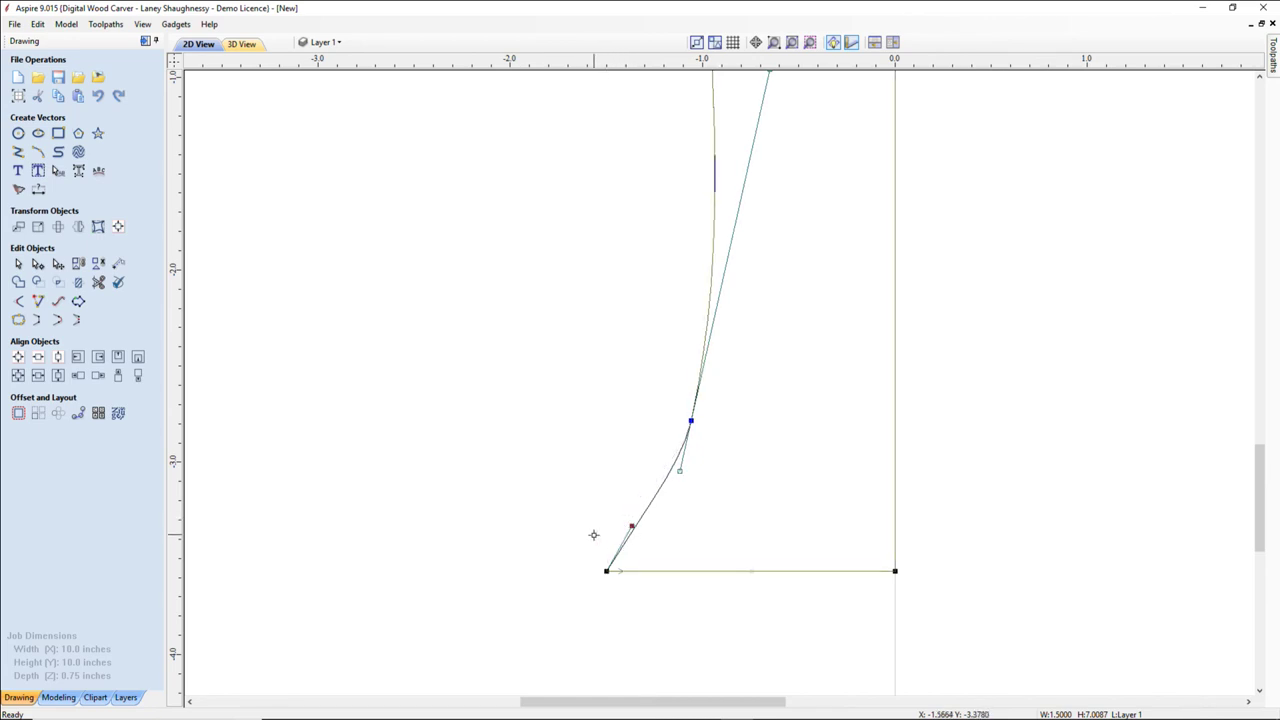
drag(594, 521, 600, 533)
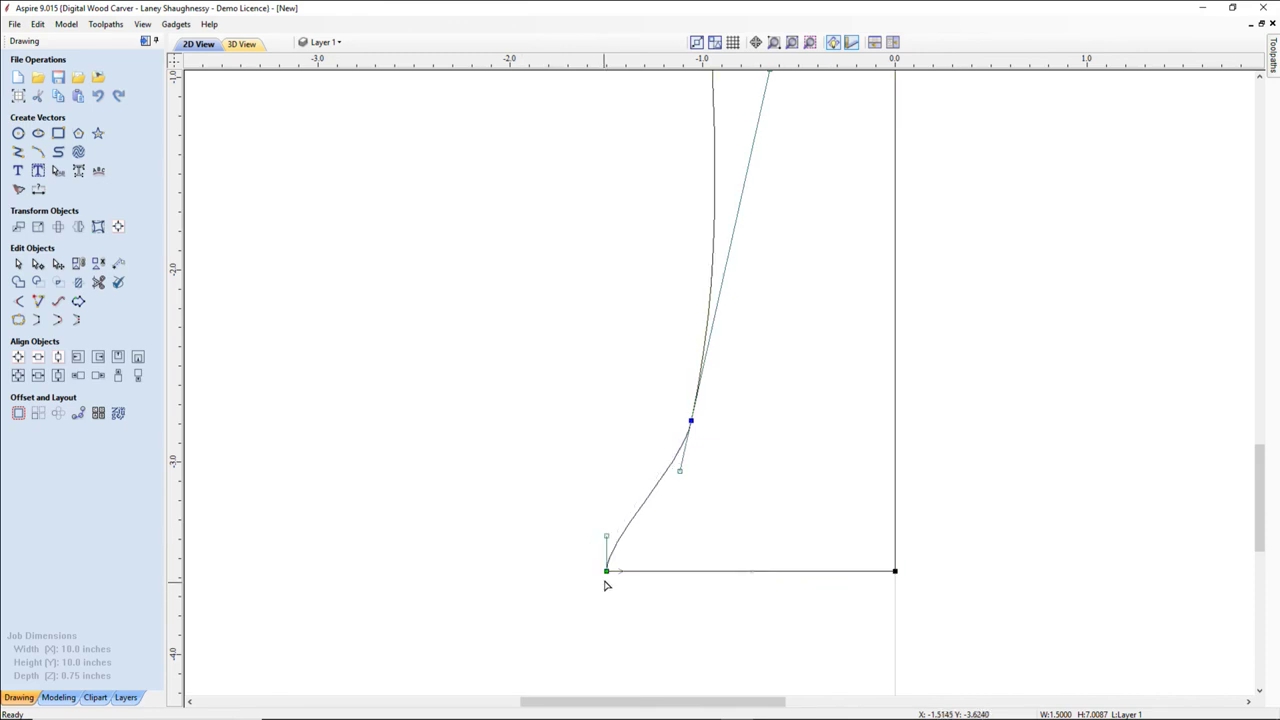
click(642, 563)
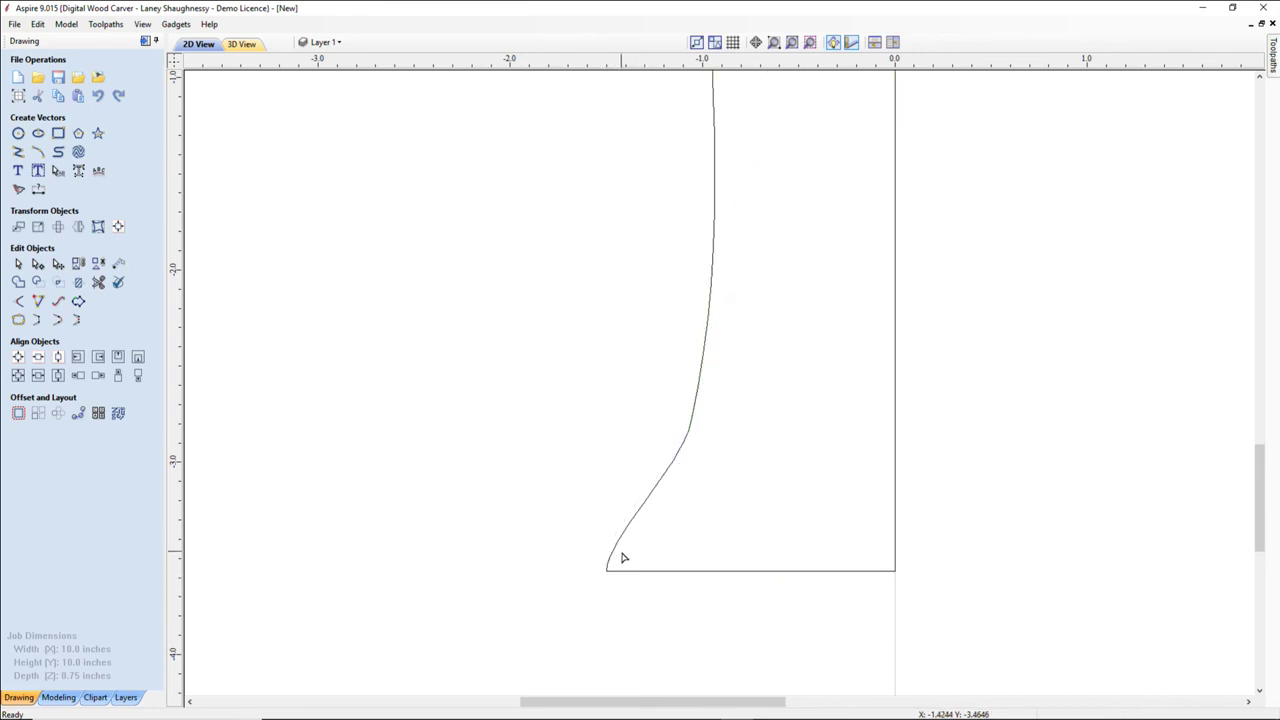
scroll(642, 520, down, 5)
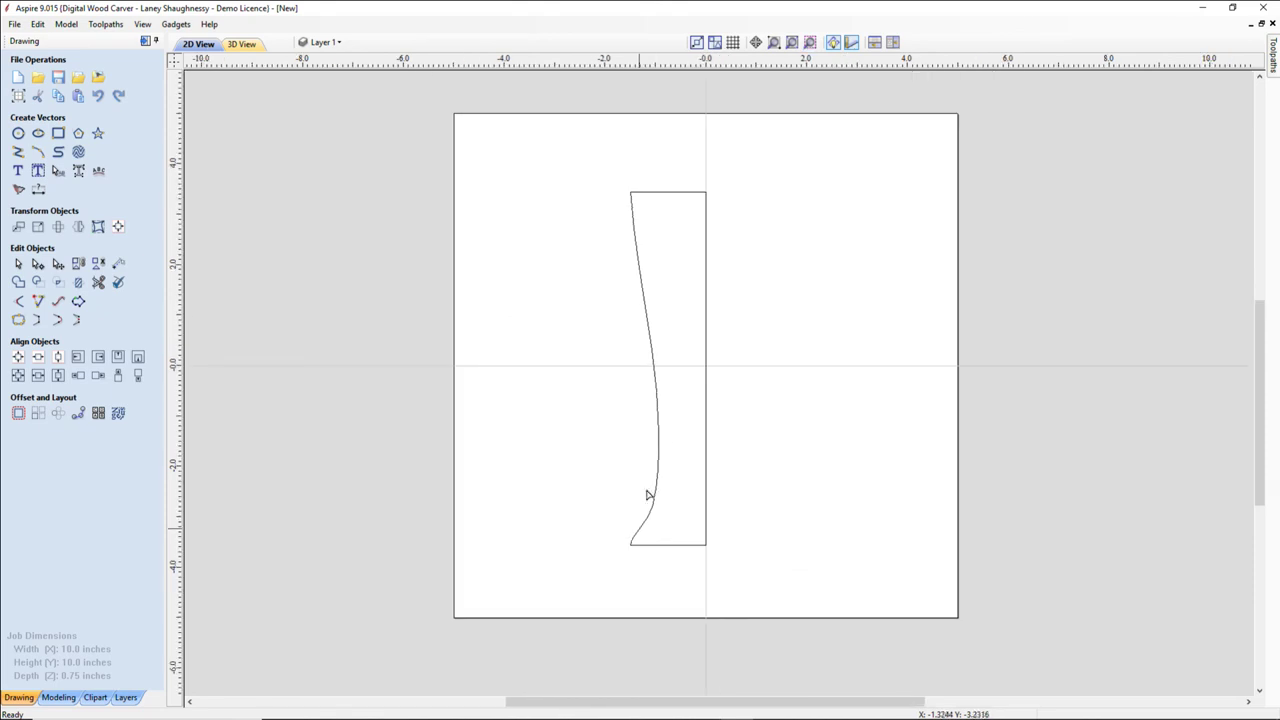
Bow the profile's upper curve further left and shift the top-left node left.
click(644, 298)
click(644, 298)
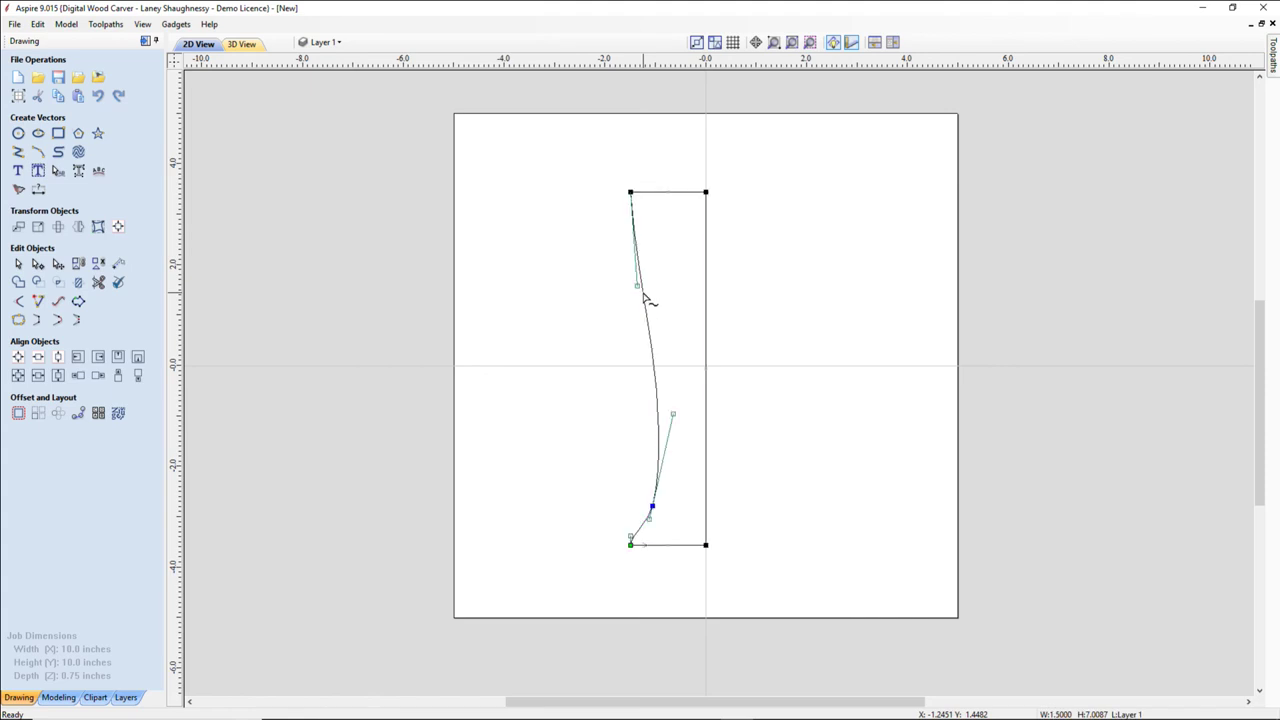
drag(637, 286, 575, 318)
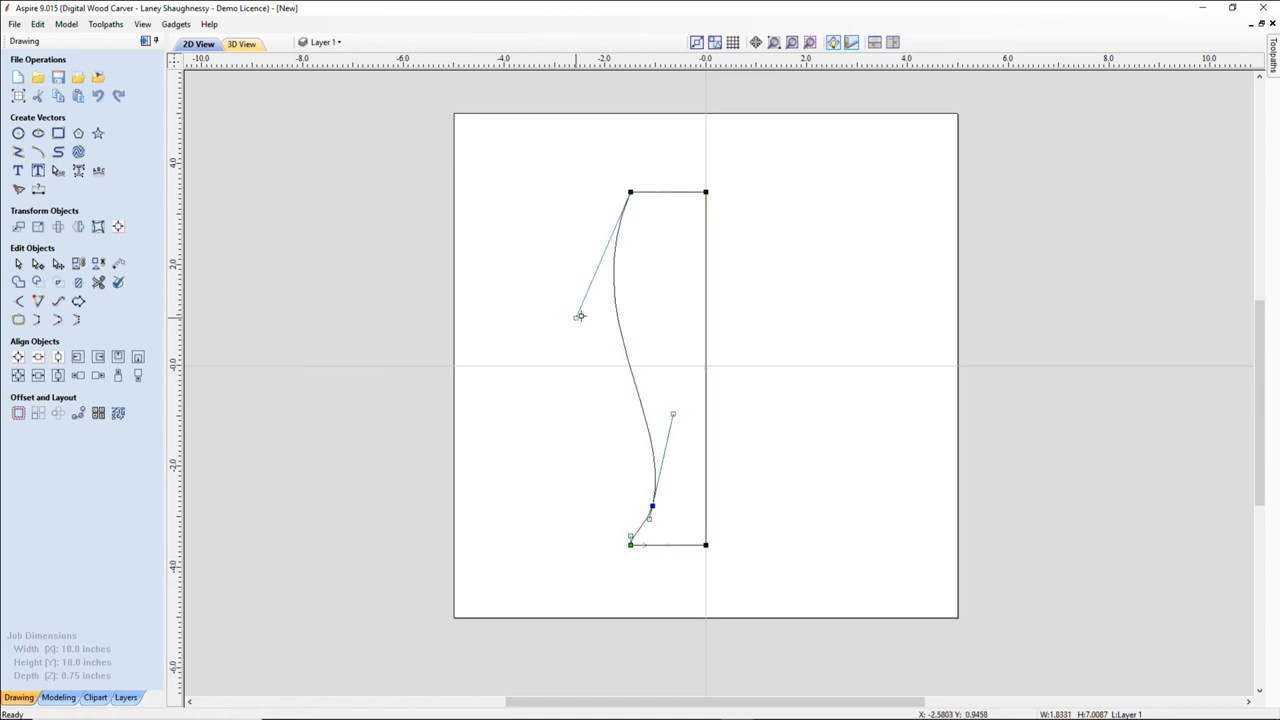
drag(630, 191, 614, 191)
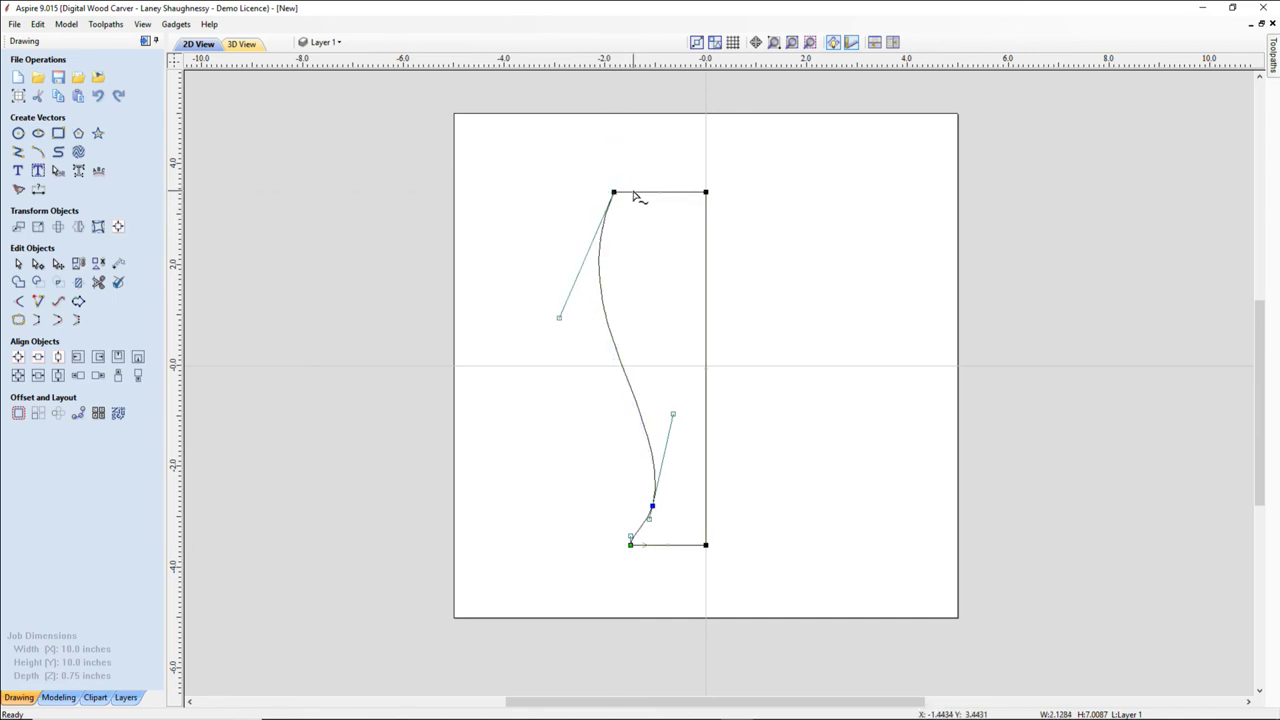
Convert the top edge to an arc dipping downward and refine the left curve's handles.
right_click(634, 196)
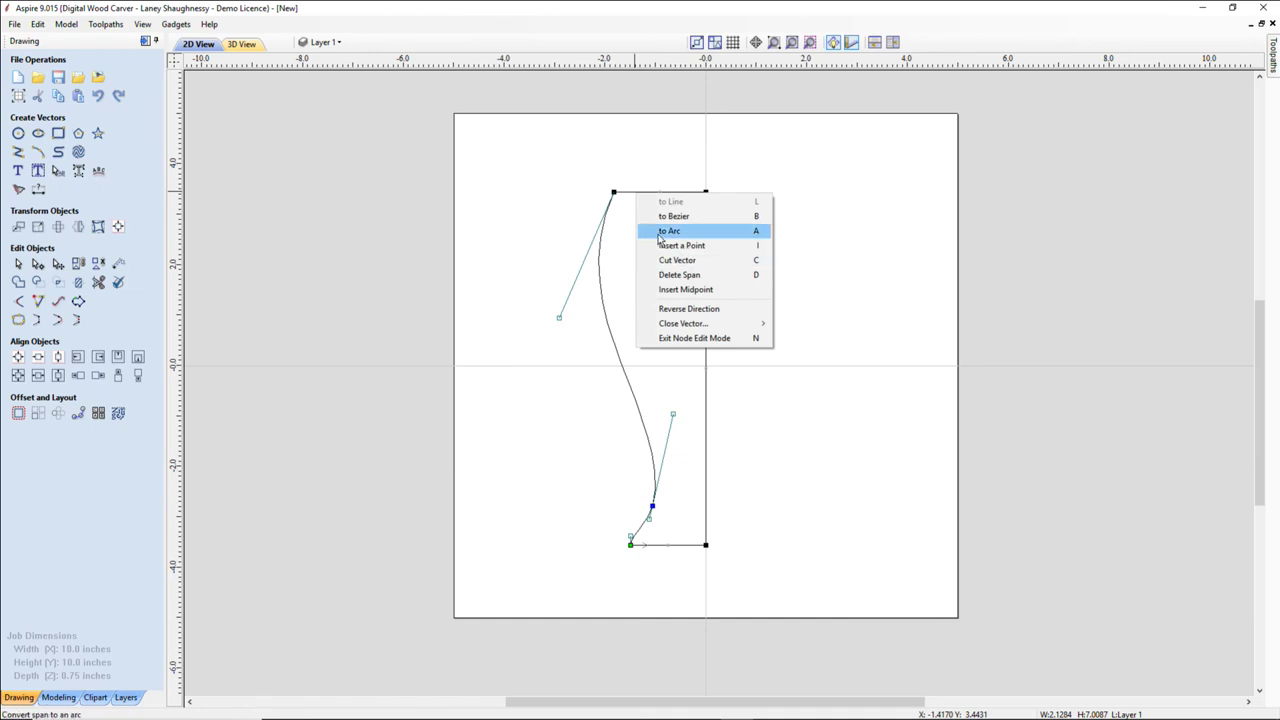
click(668, 231)
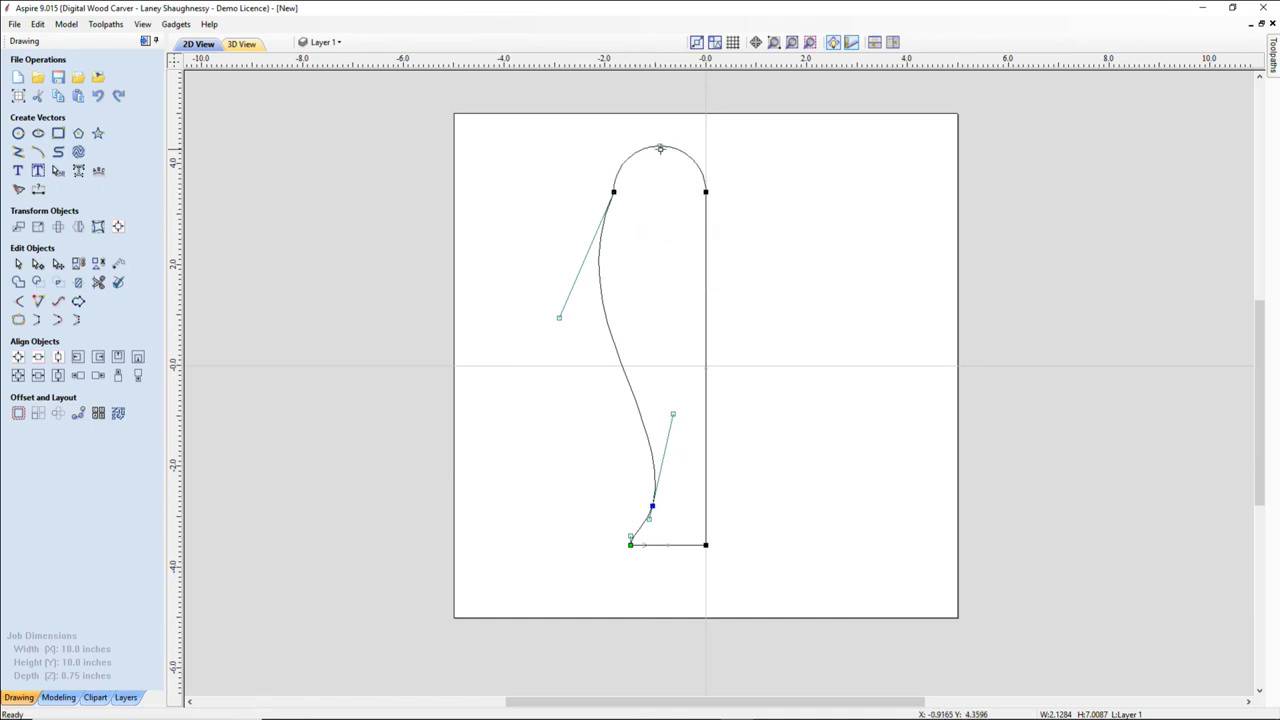
drag(659, 155, 657, 202)
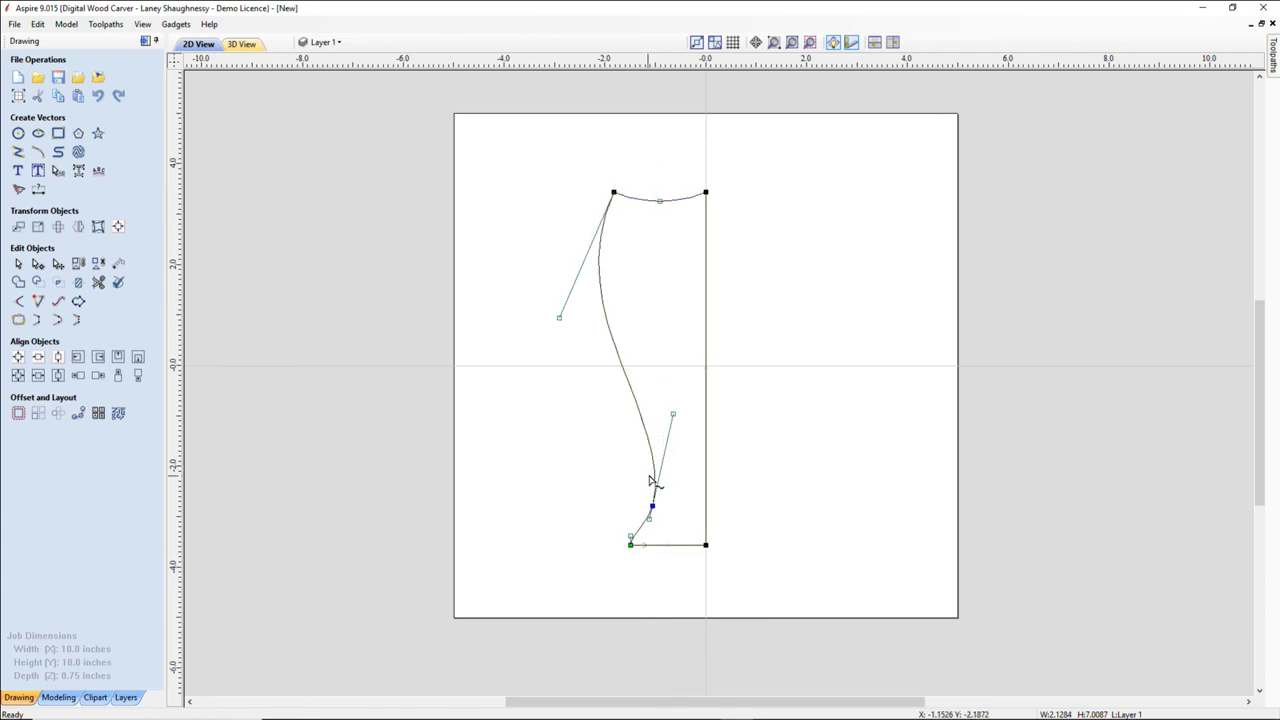
drag(672, 414, 680, 418)
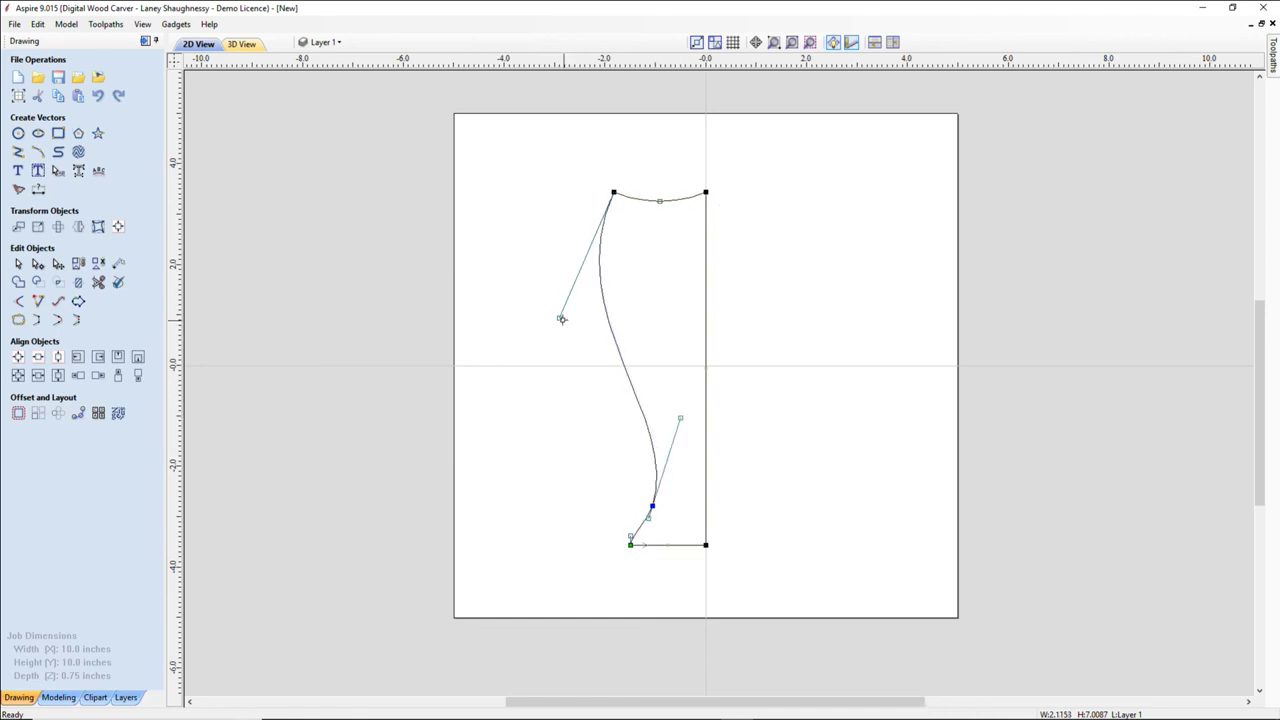
drag(562, 319, 552, 356)
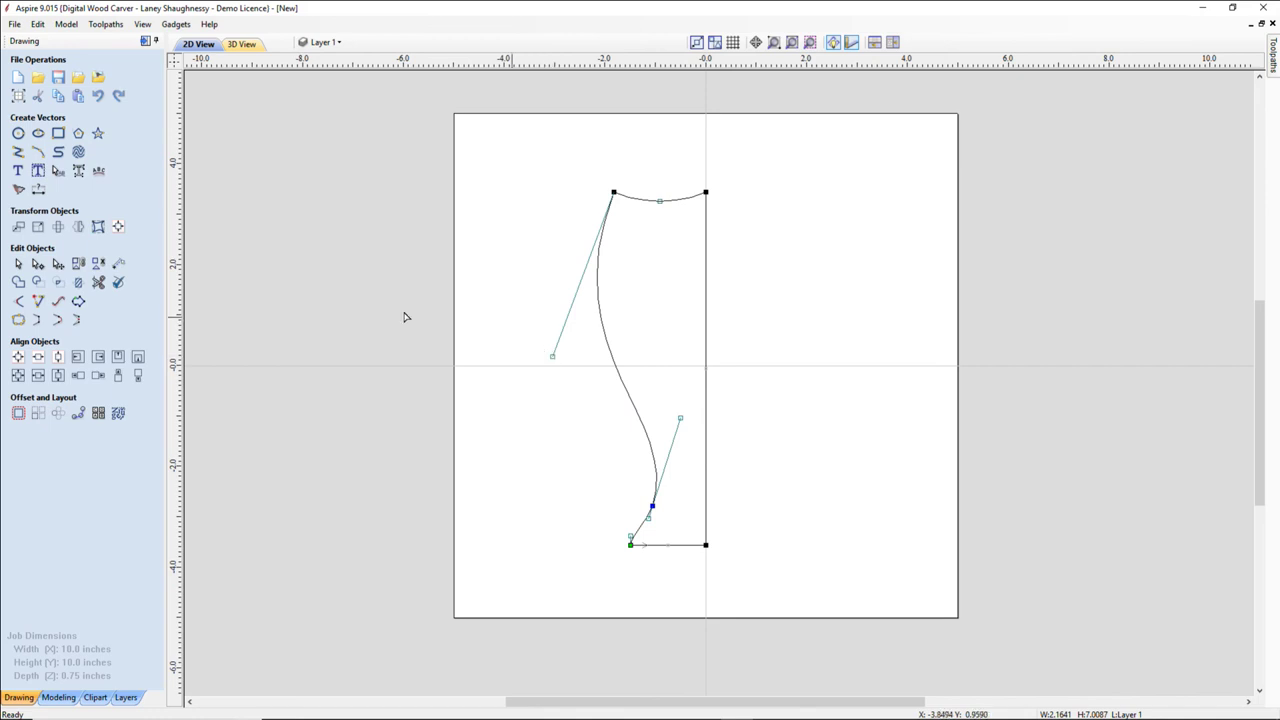
Open Turn and Spin from the Modeling tools and delete the profile's right vertical span.
click(68, 692)
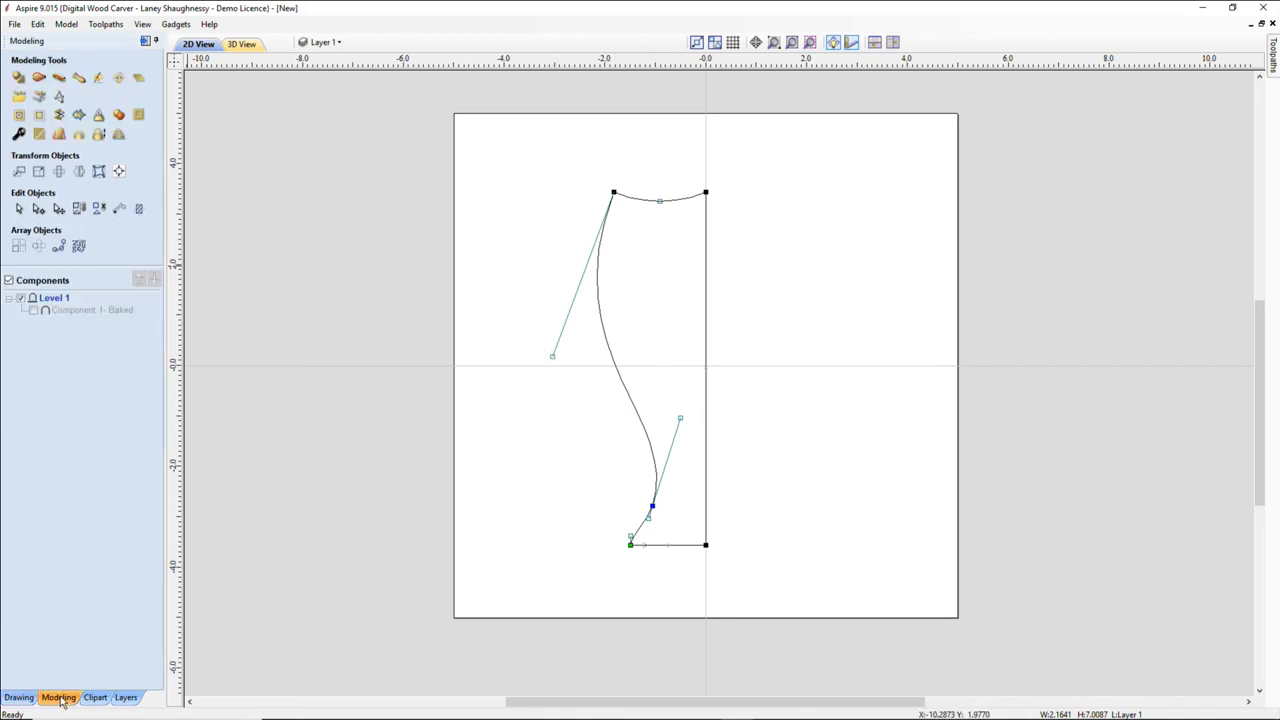
click(78, 77)
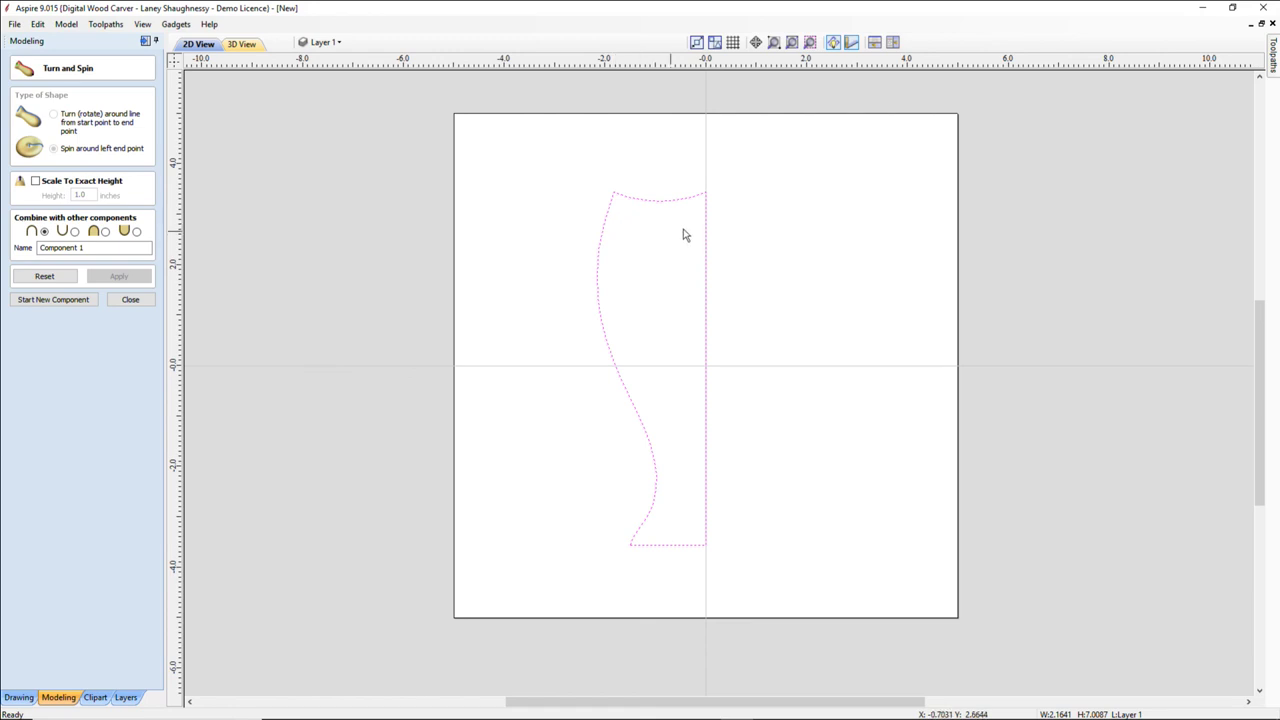
double_click(707, 344)
right_click(707, 276)
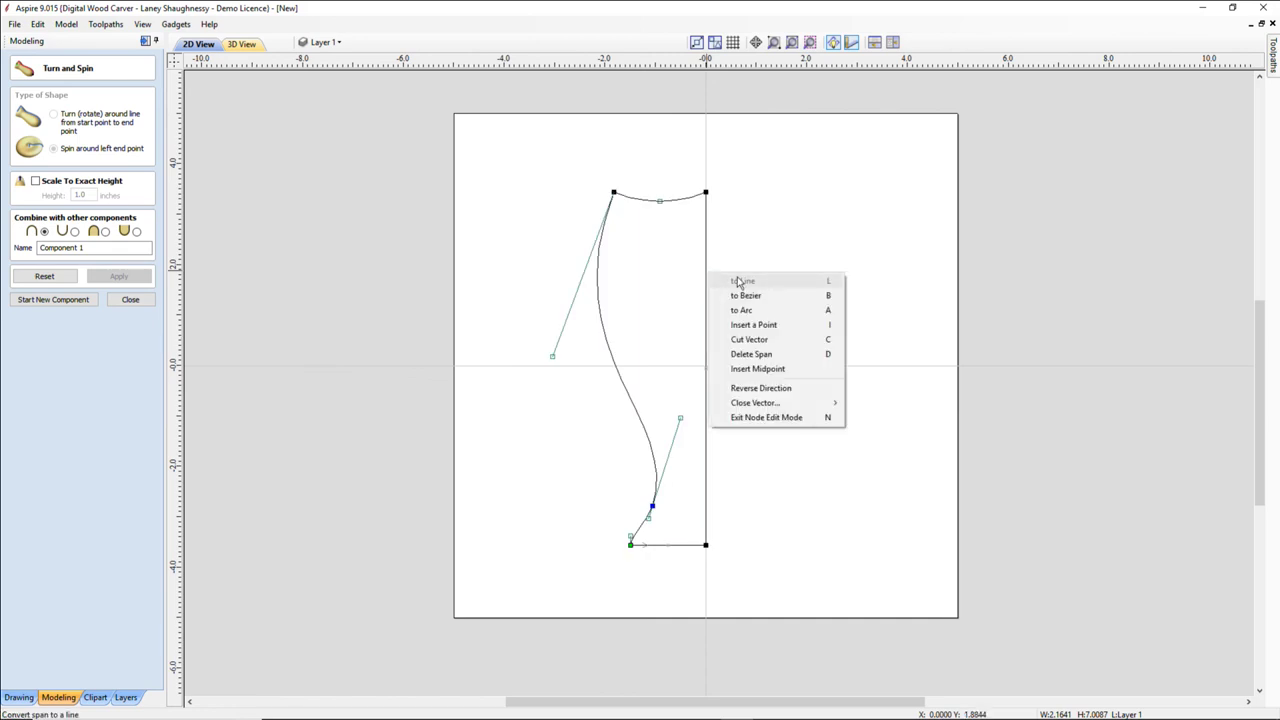
click(761, 358)
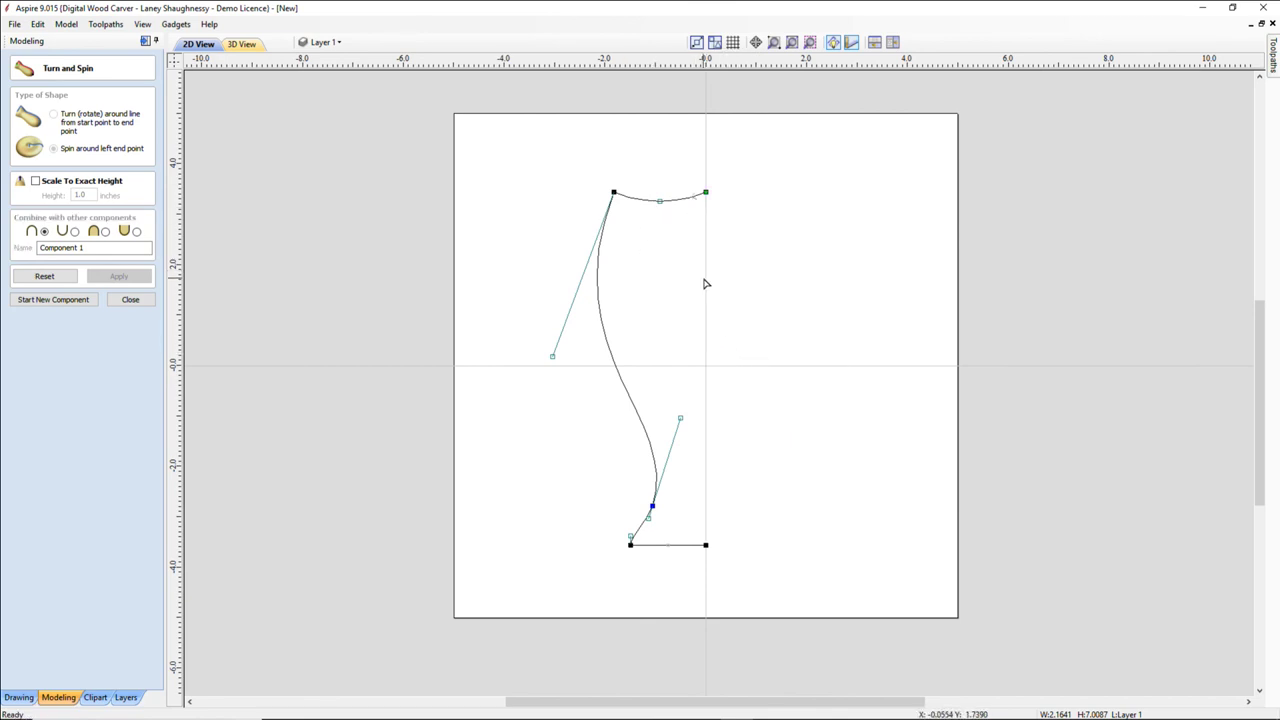
click(704, 284)
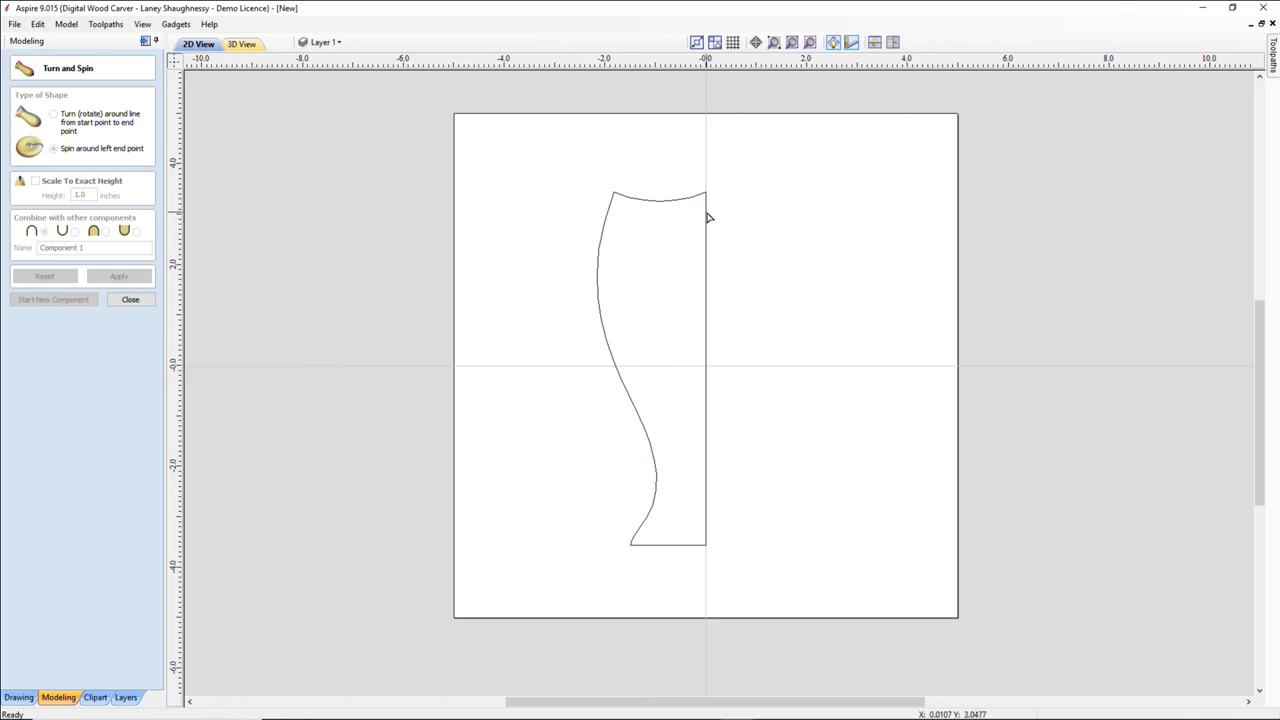
Cut the profile at its top-right and bottom-right nodes, separating the straight right edge.
click(706, 391)
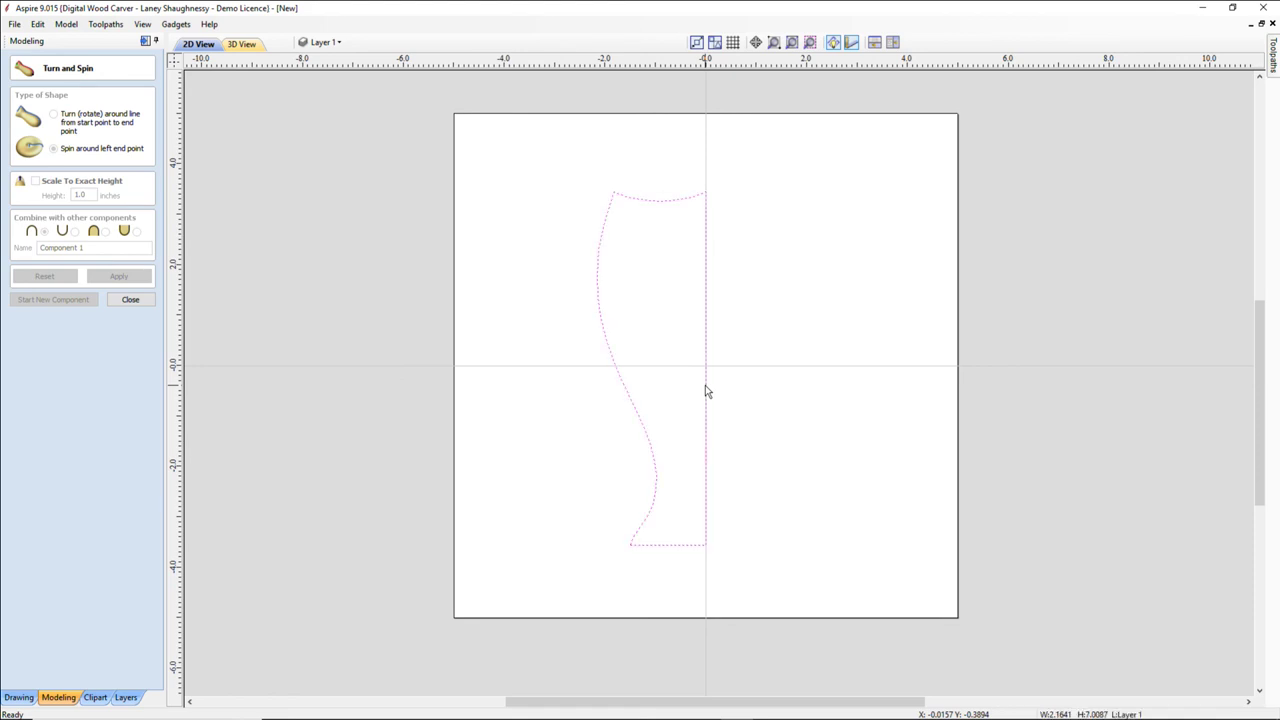
click(706, 391)
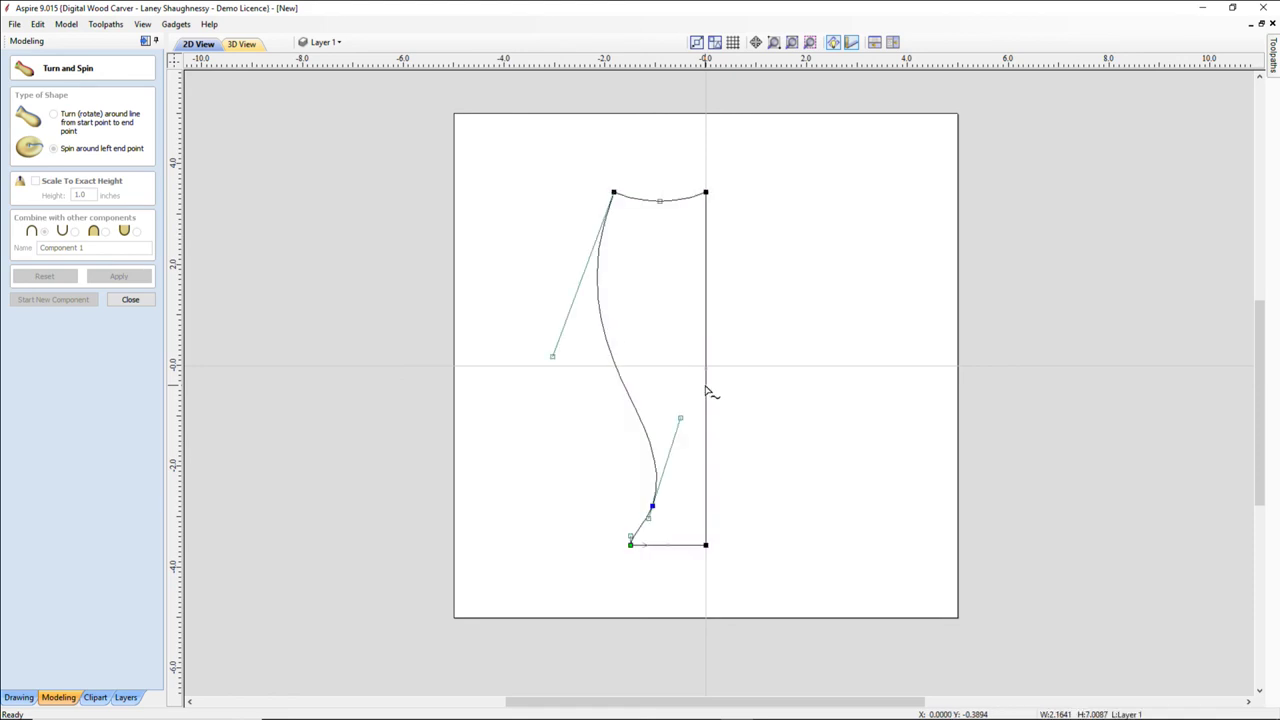
right_click(706, 191)
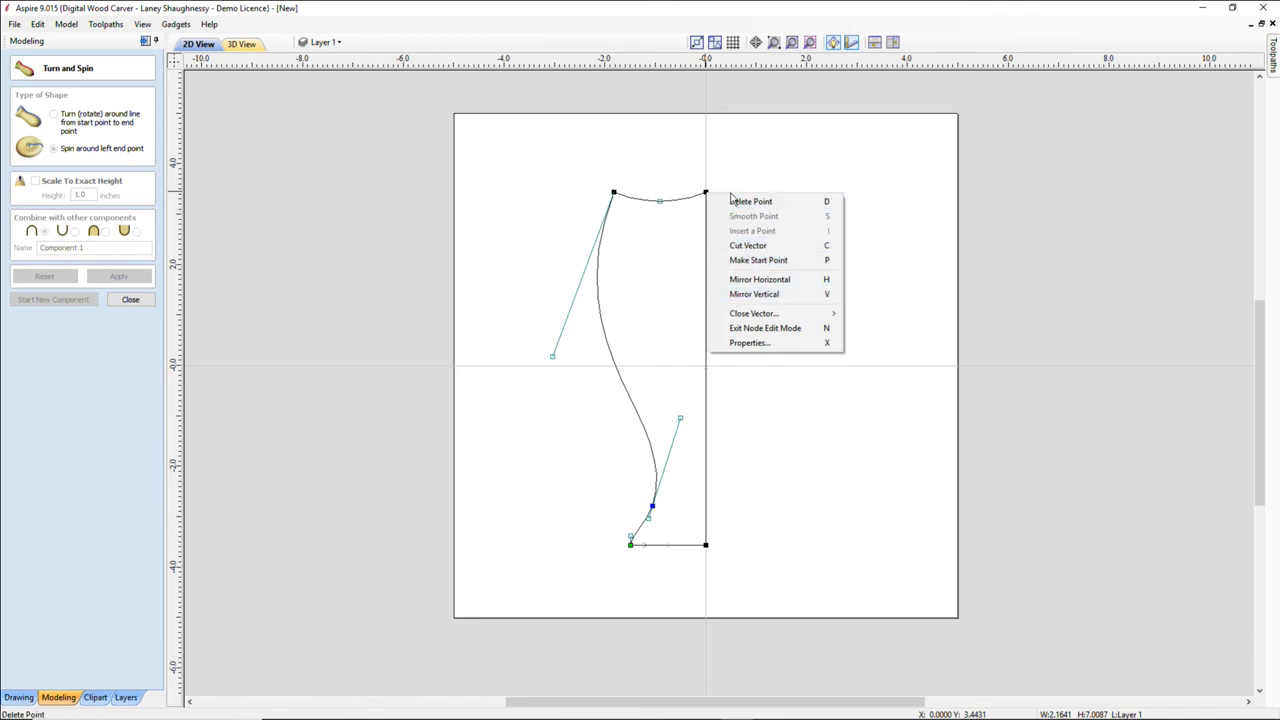
click(735, 246)
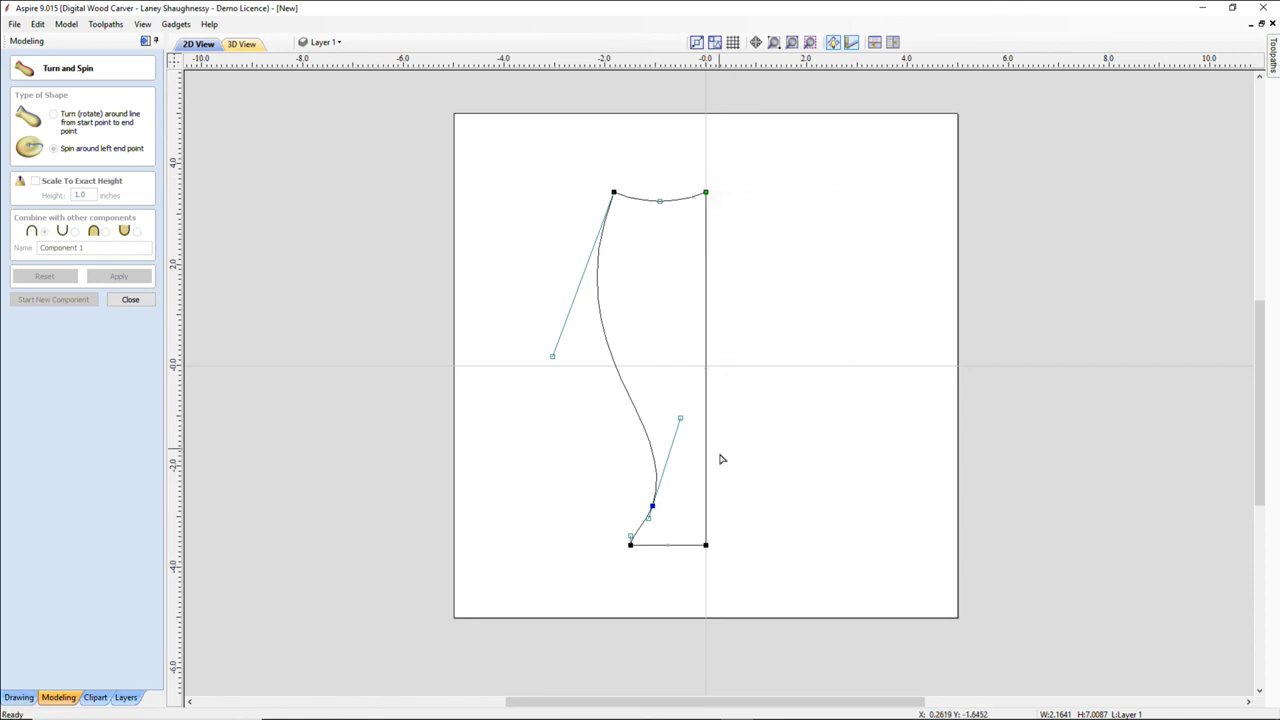
right_click(706, 546)
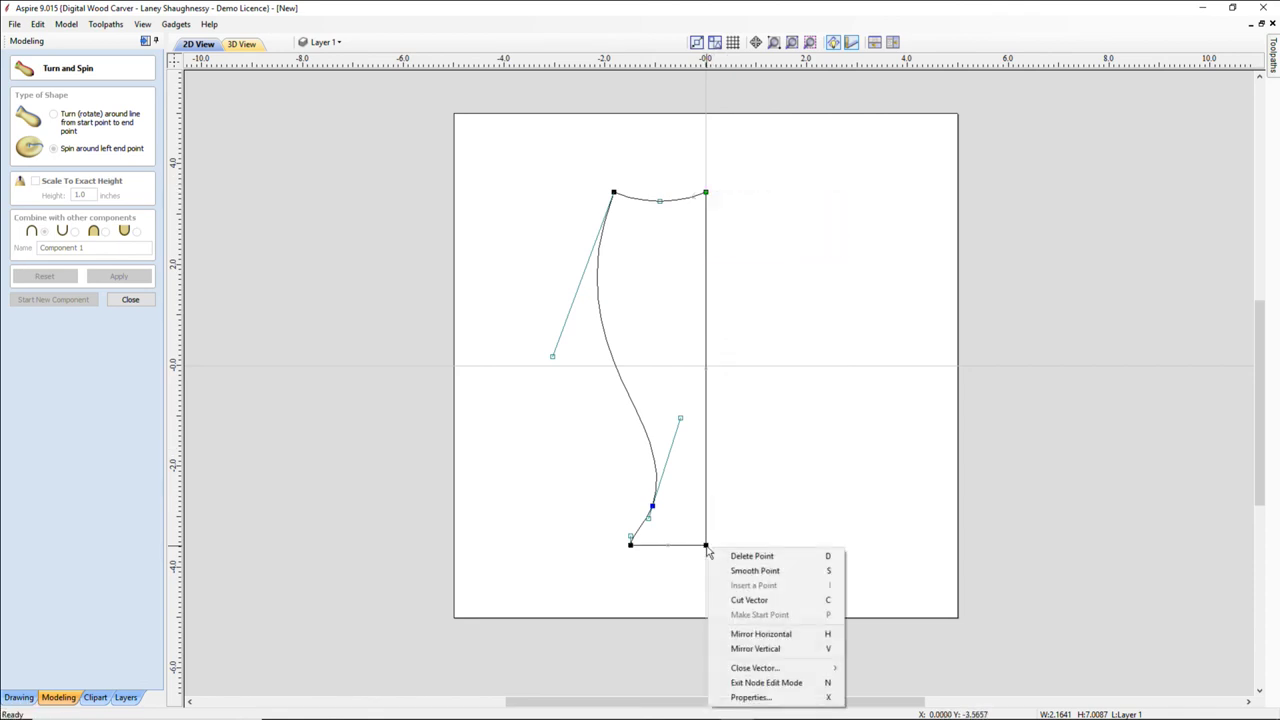
click(726, 597)
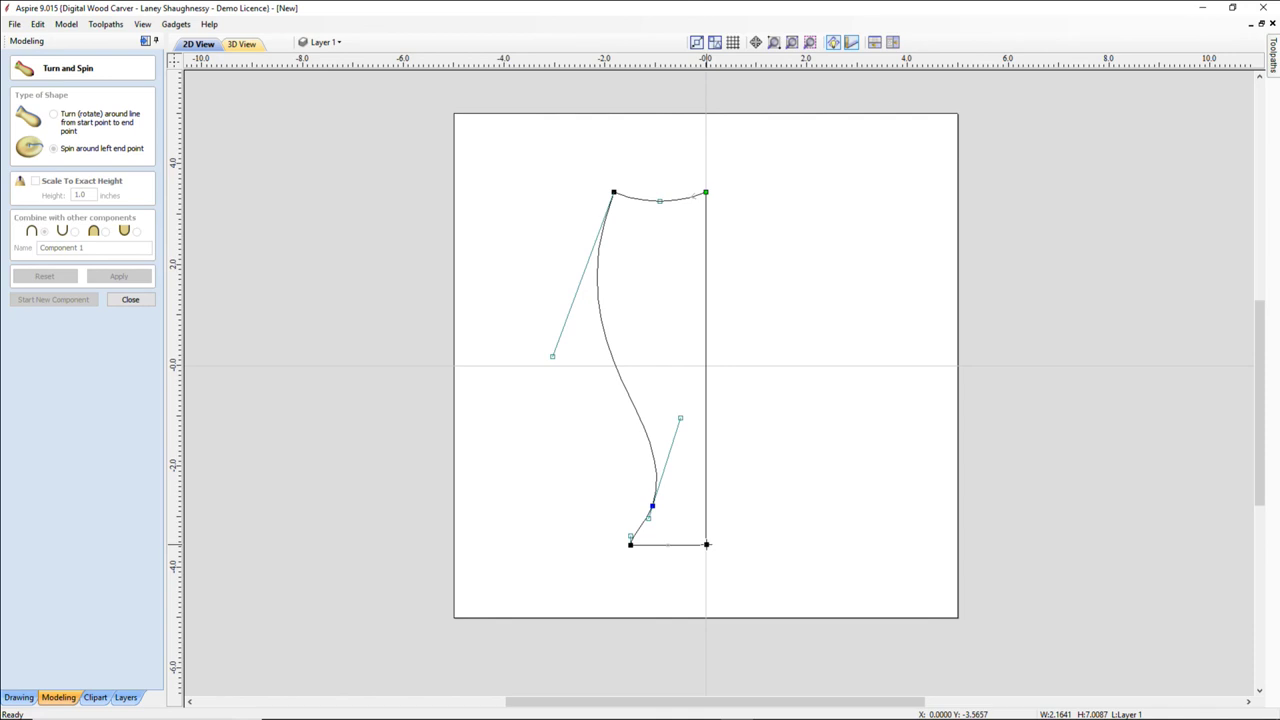
right_click(706, 544)
click(745, 600)
click(683, 351)
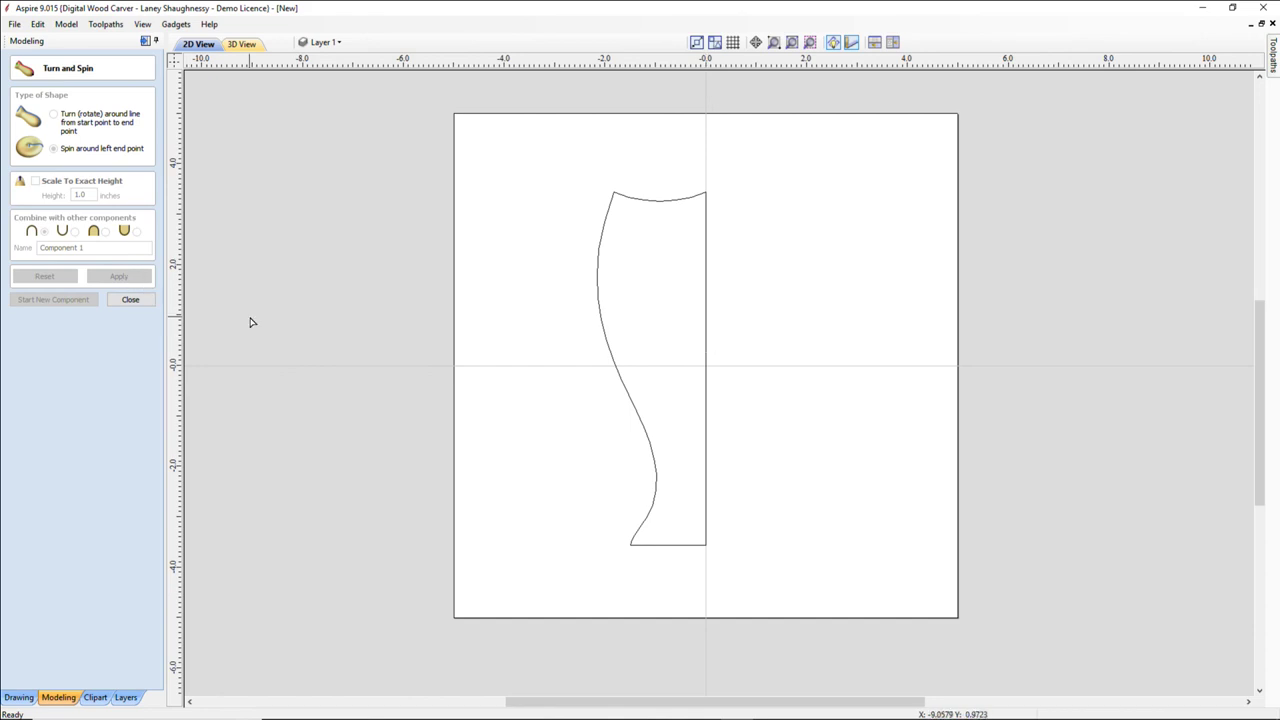
Turn the vase profile around the straight vertical line into a yellow 3D Component 1.
click(705, 400)
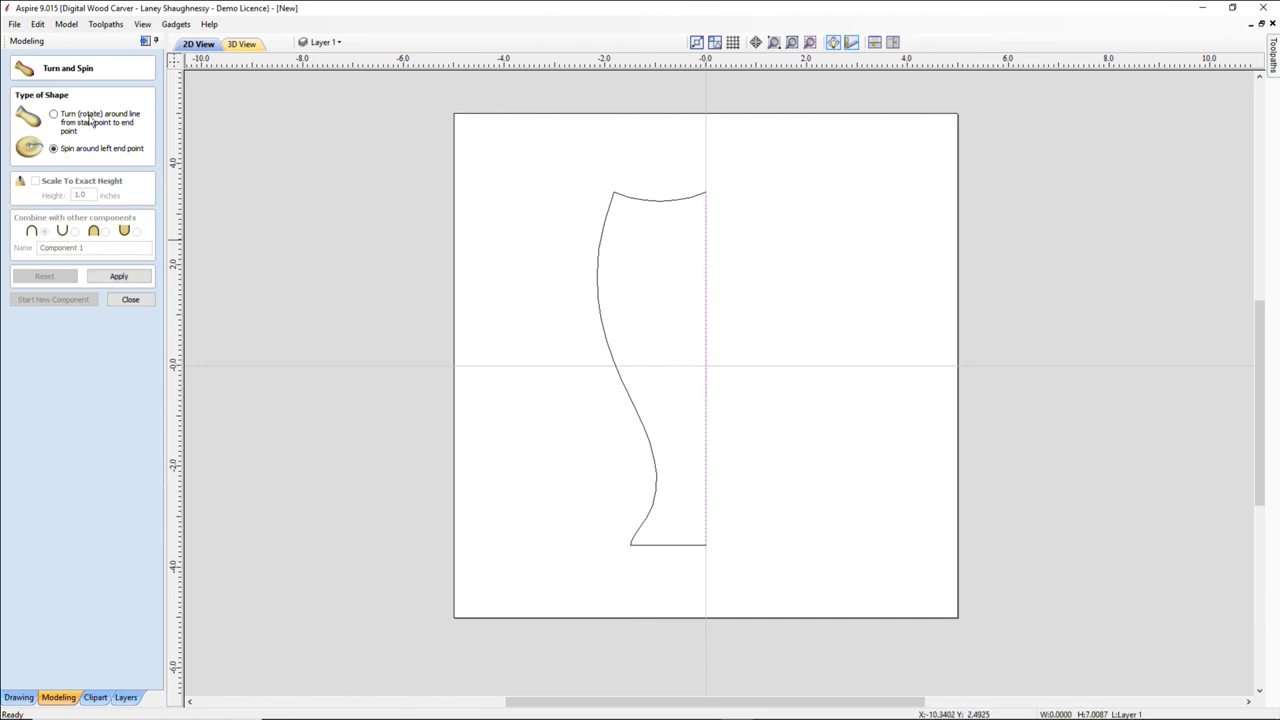
click(54, 114)
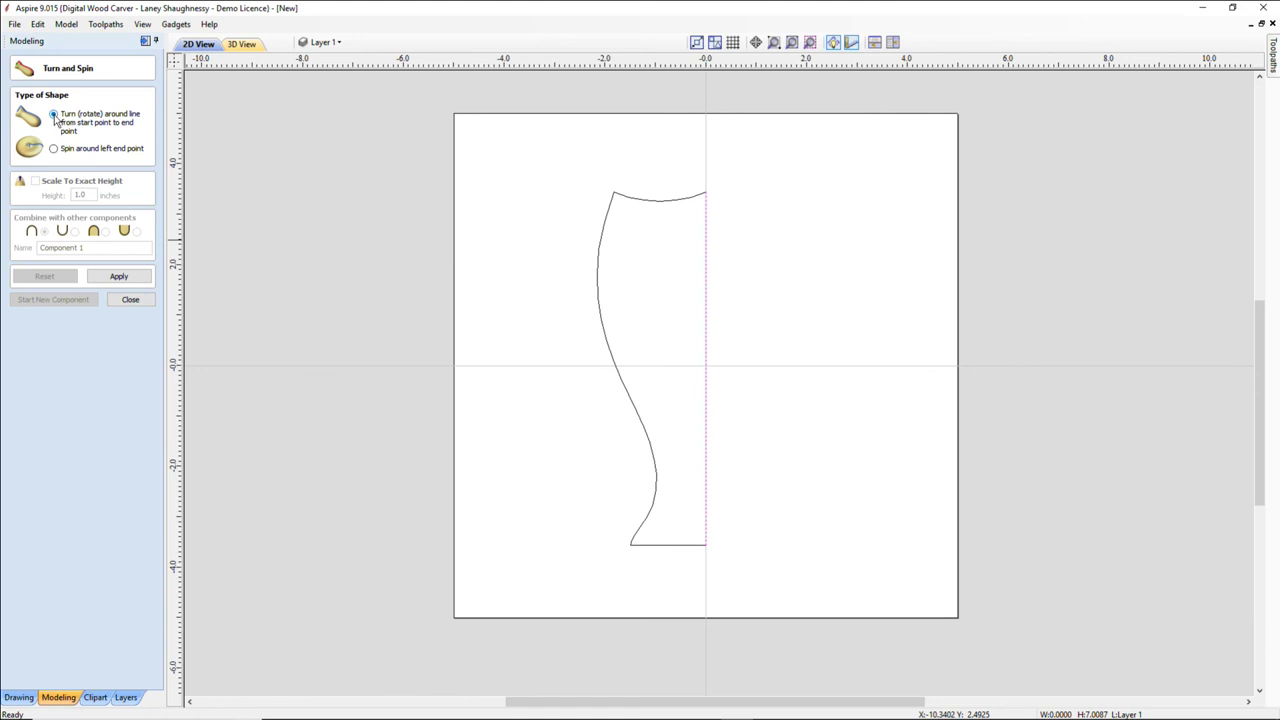
click(599, 252)
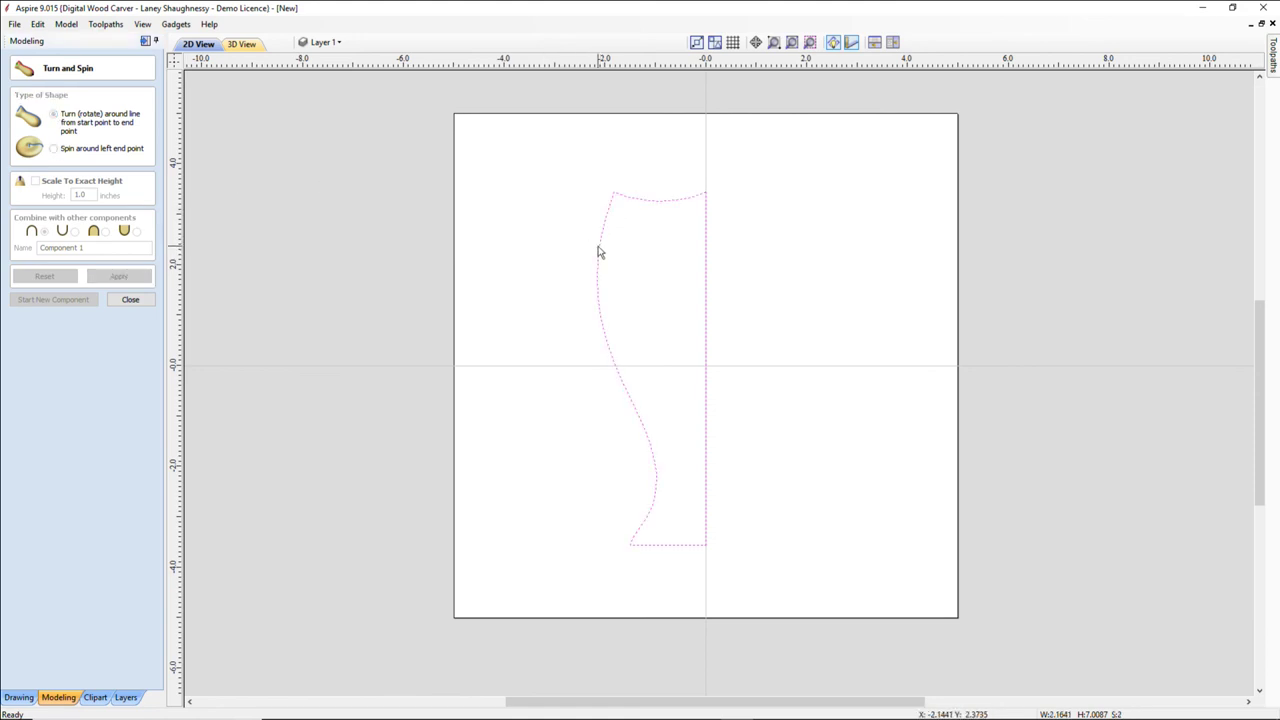
ctrl+click(599, 252)
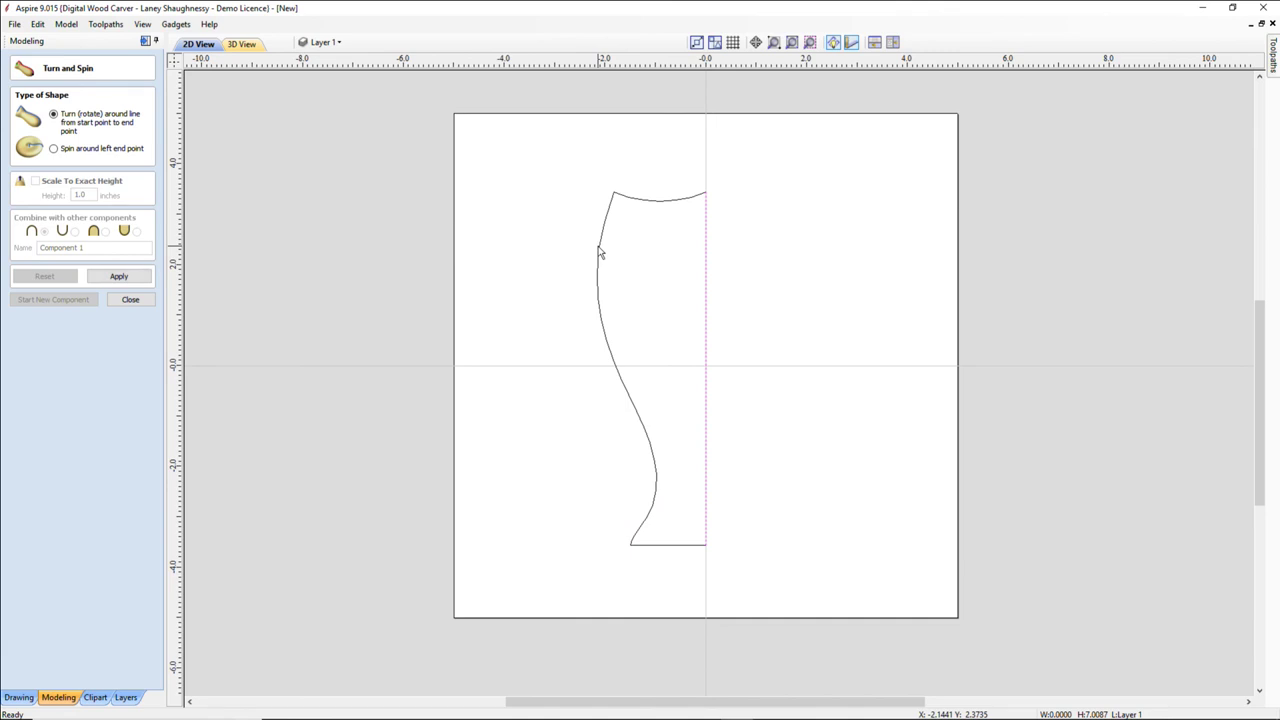
click(707, 317)
click(606, 280)
click(598, 285)
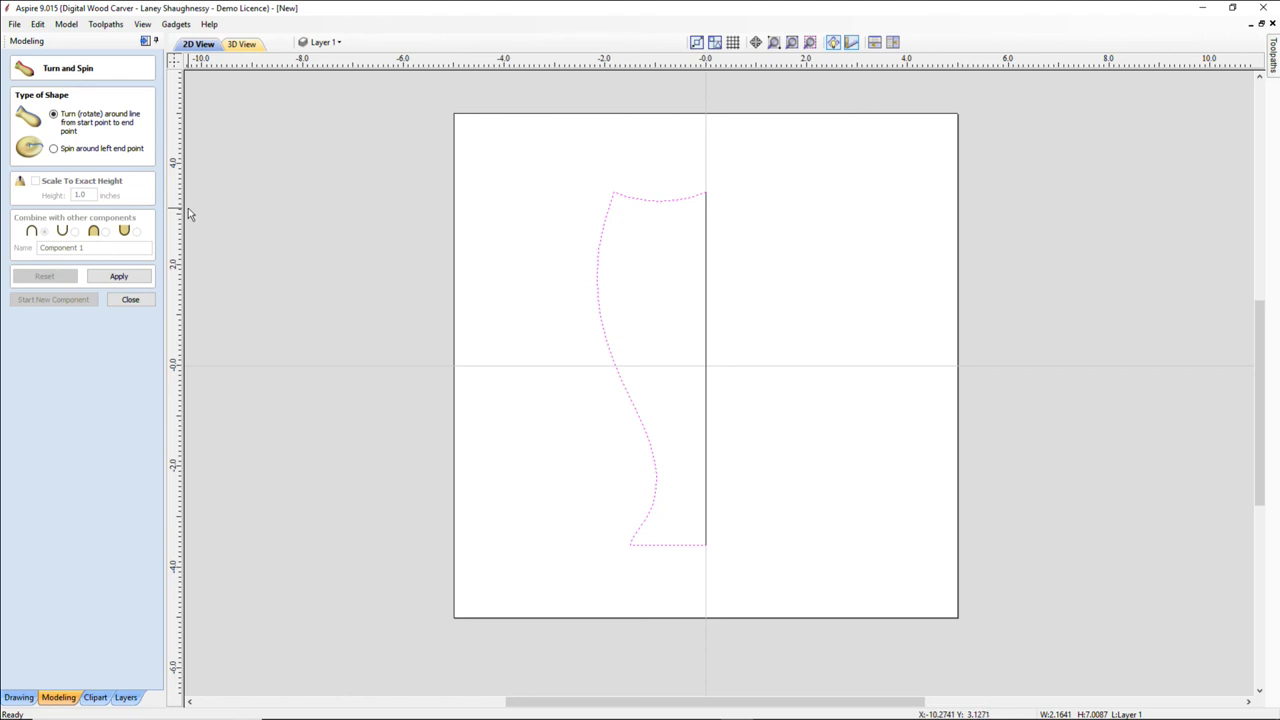
click(115, 279)
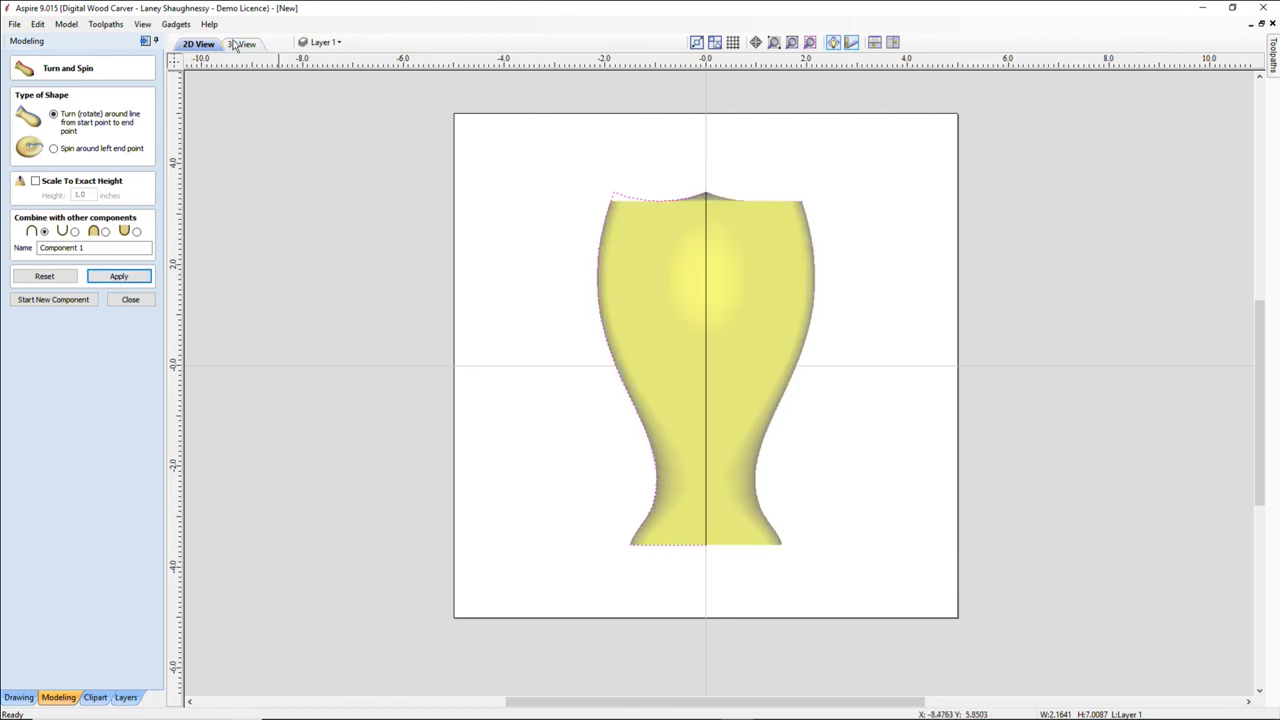
key(F3)
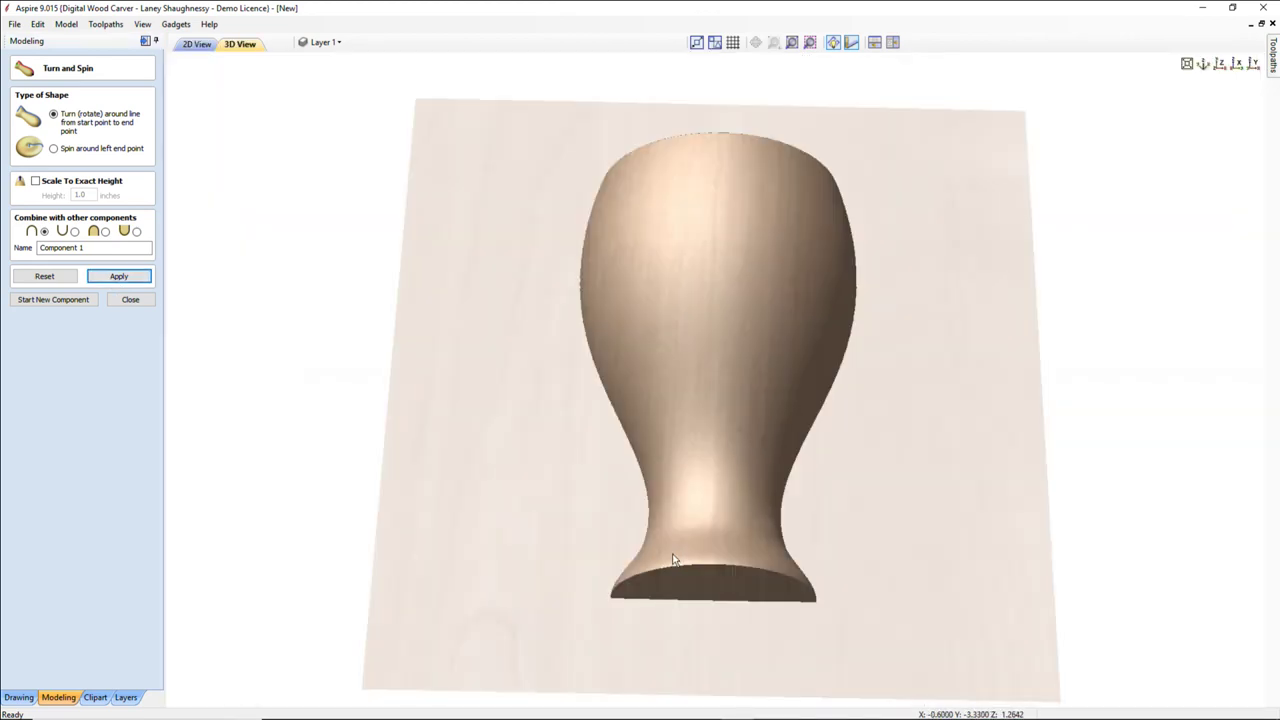
drag(571, 407, 653, 330)
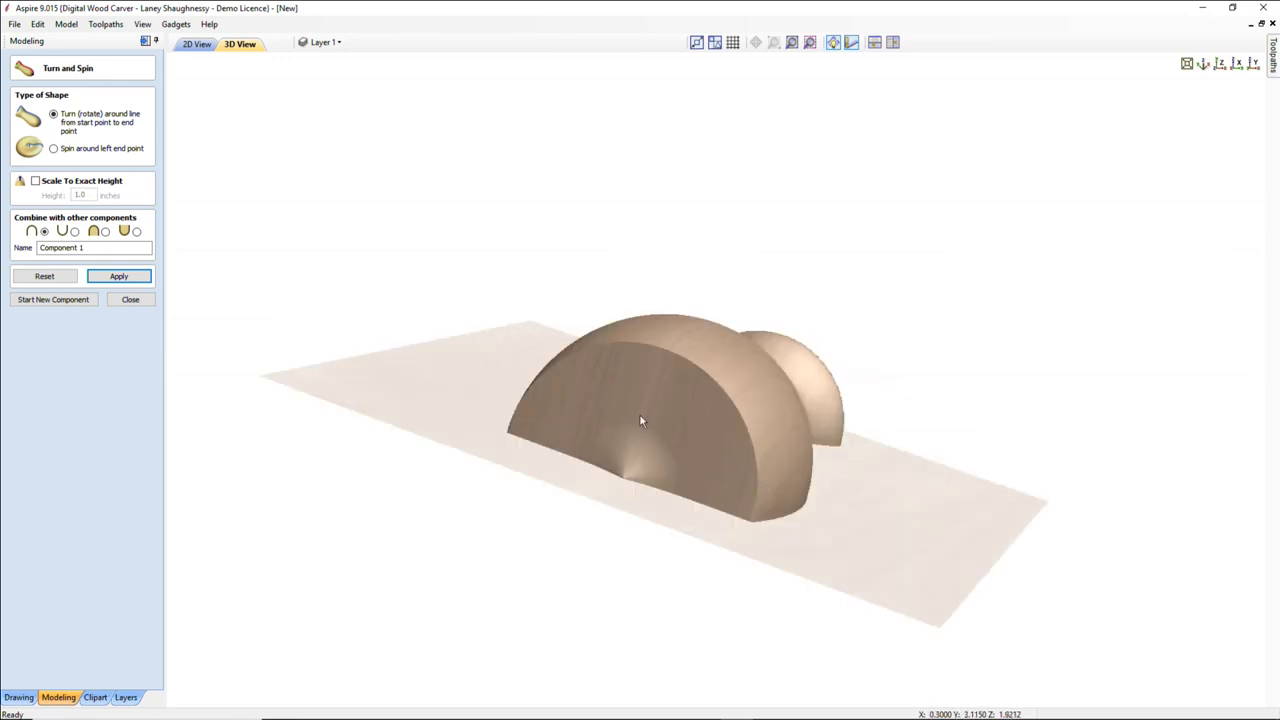
drag(641, 421, 518, 366)
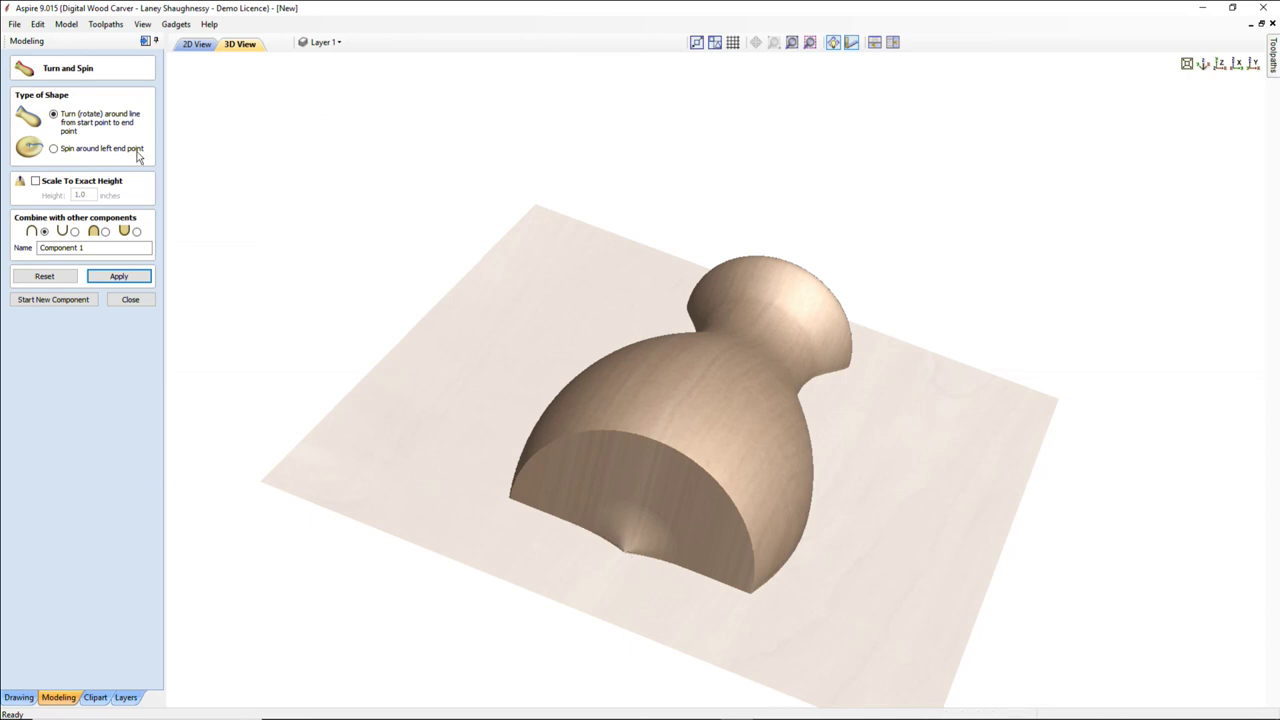
click(198, 45)
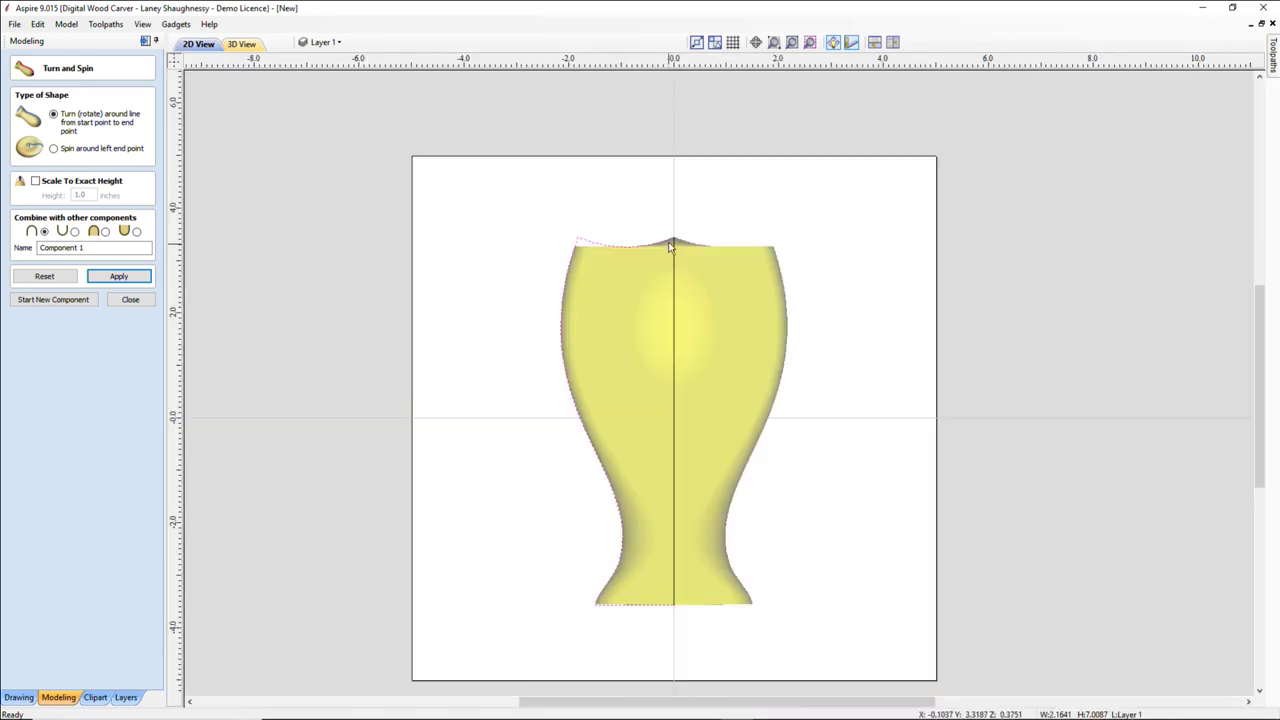
Reset Turn and Spin to remove the vase component, close it, and select the profile.
scroll(670, 243, up, 3)
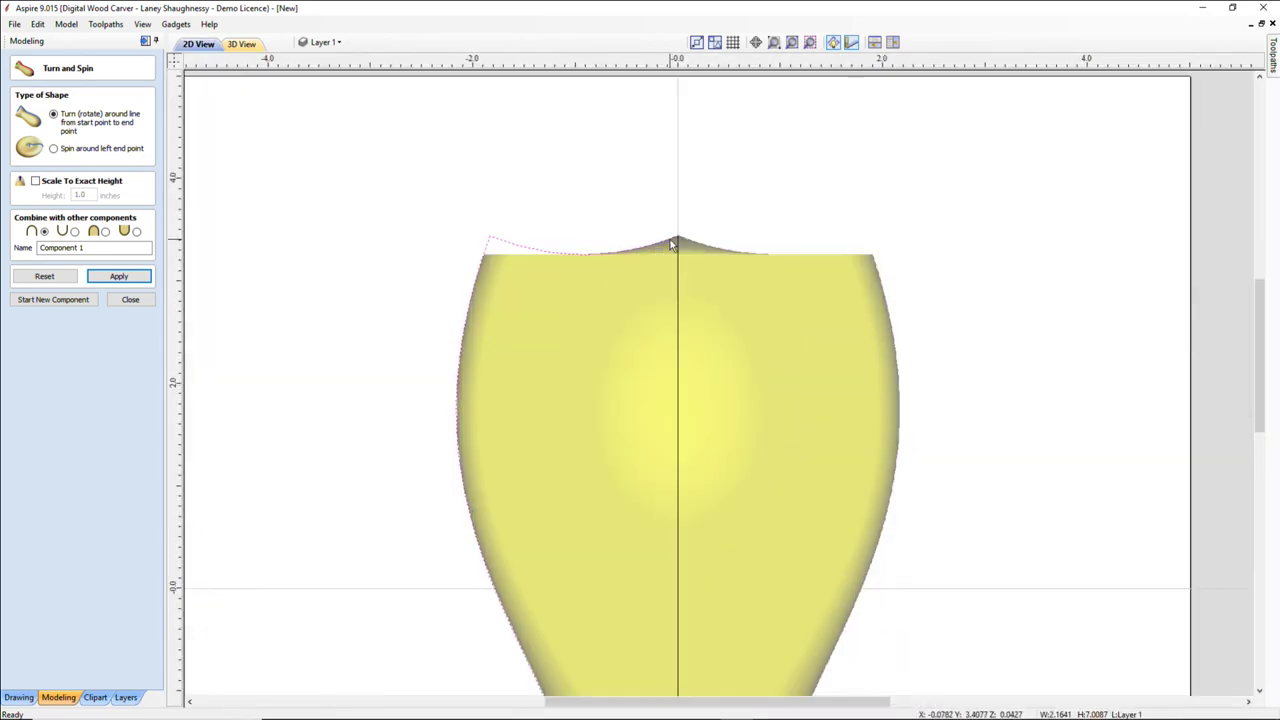
click(22, 276)
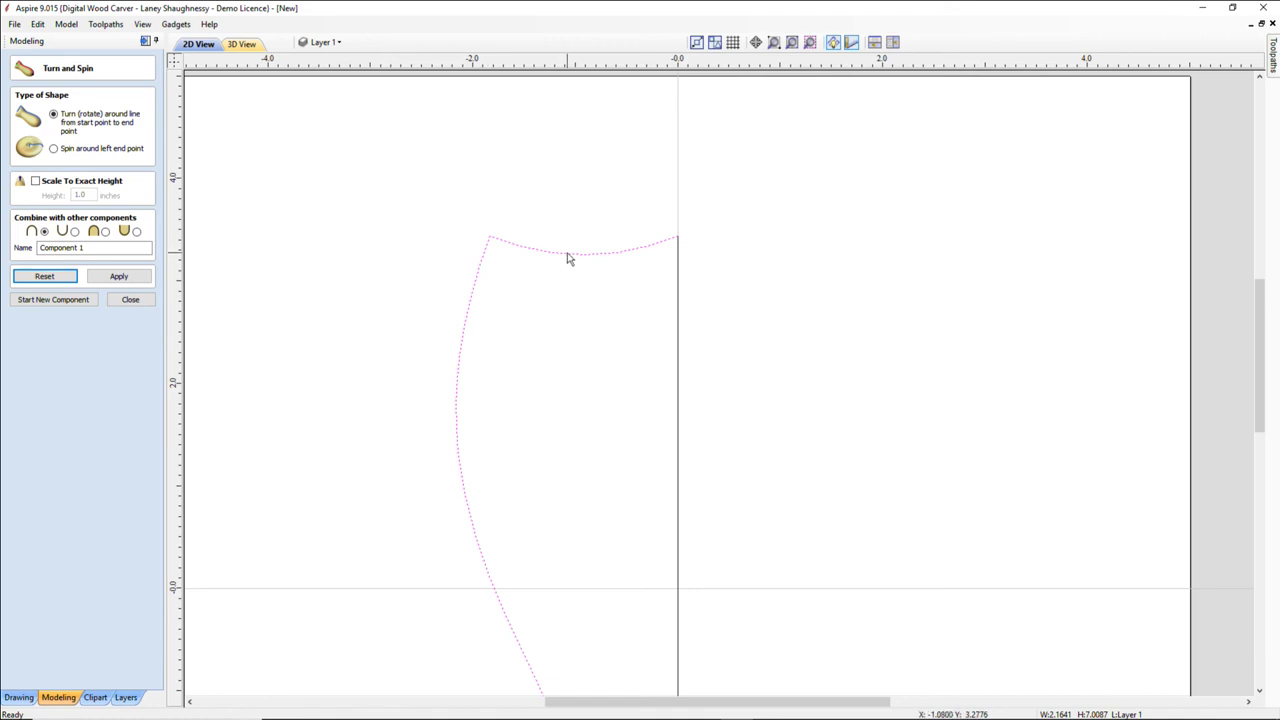
click(128, 300)
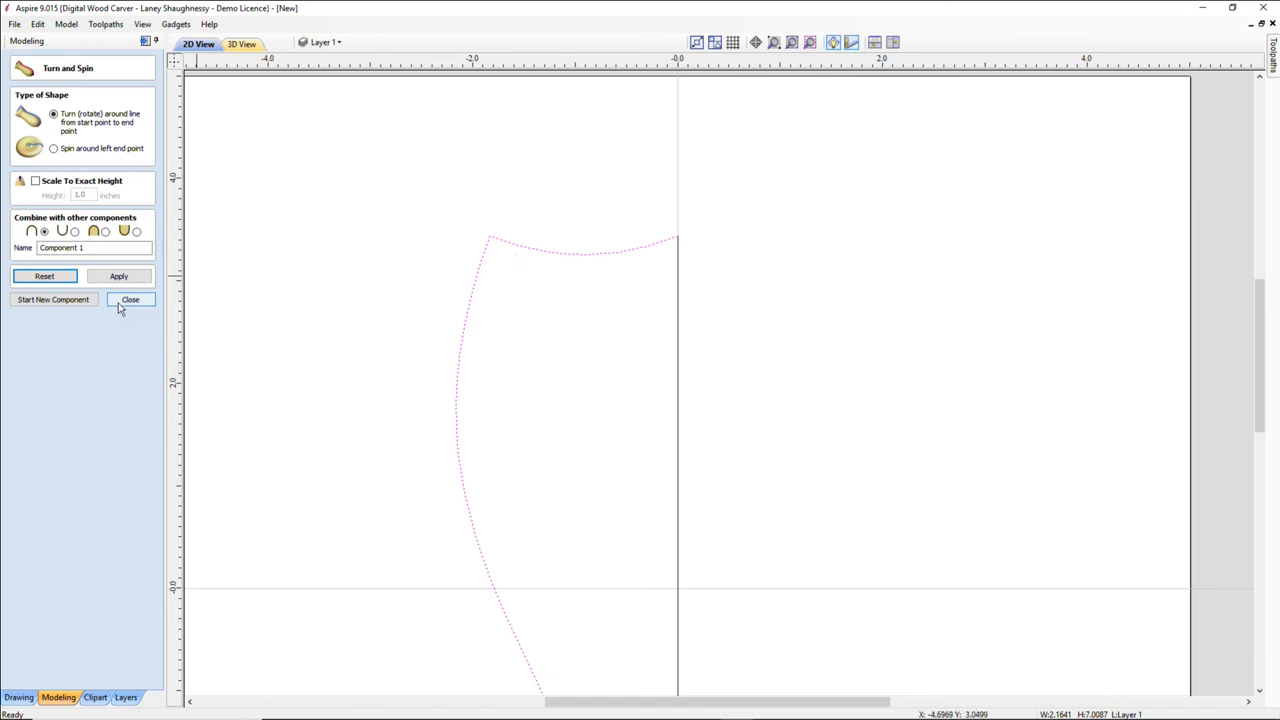
click(567, 254)
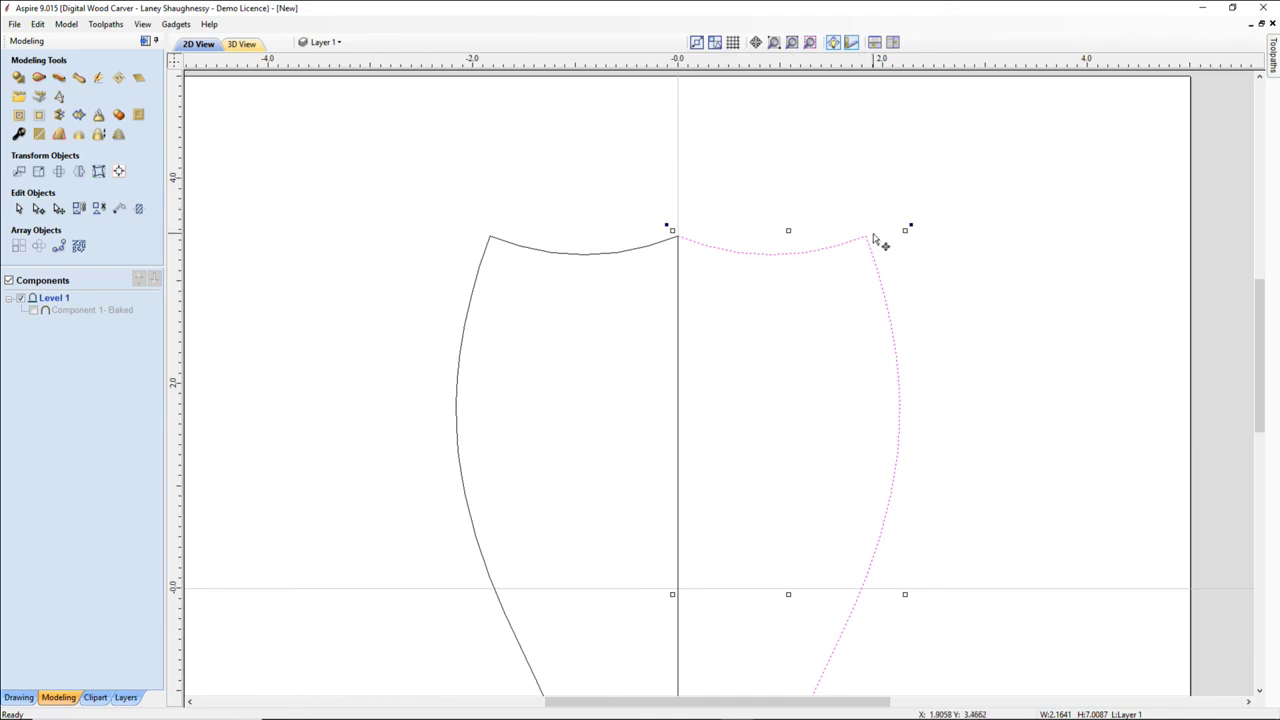
Draw a three-point arc between both top corners, dipping about 0.37 inch at the centre.
click(18, 696)
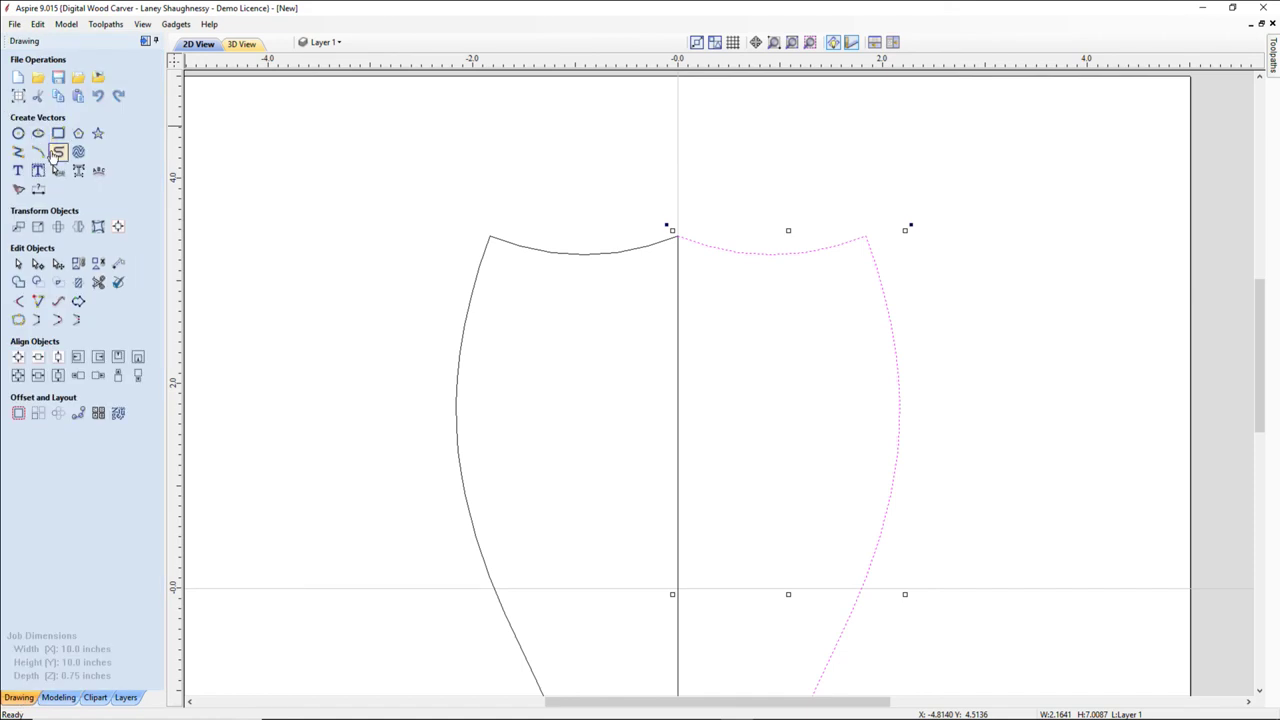
click(38, 151)
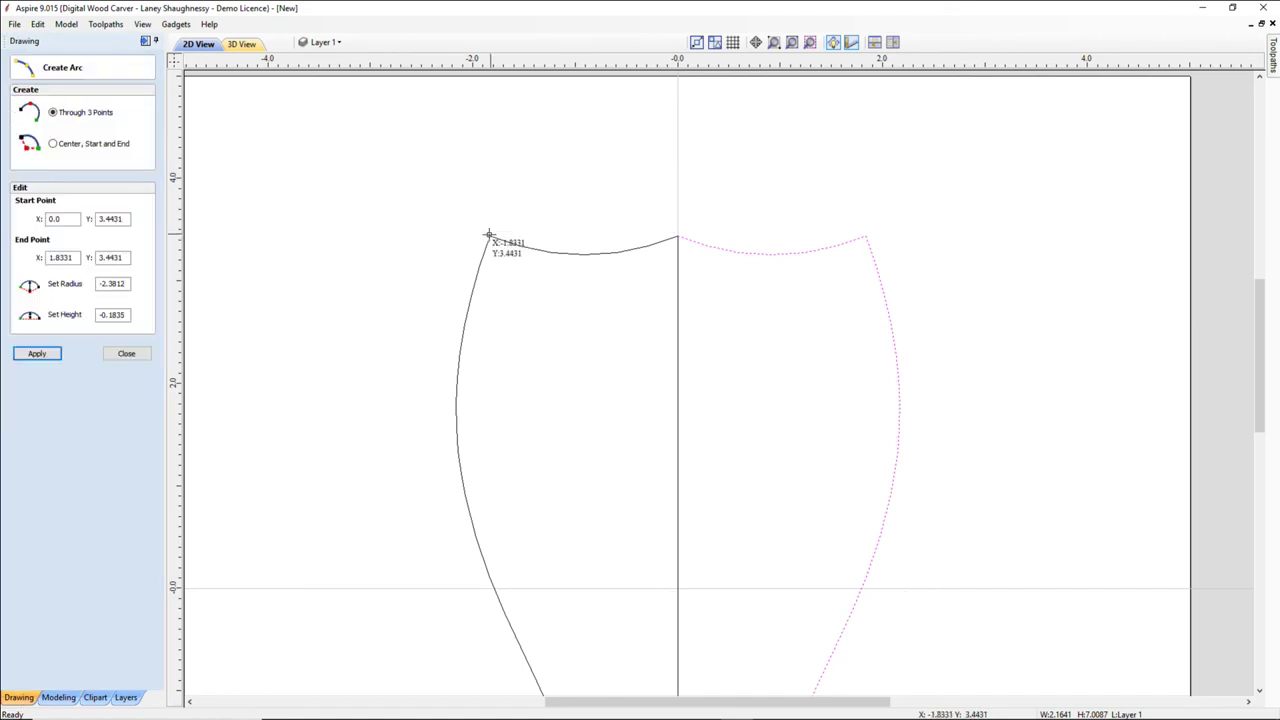
click(489, 235)
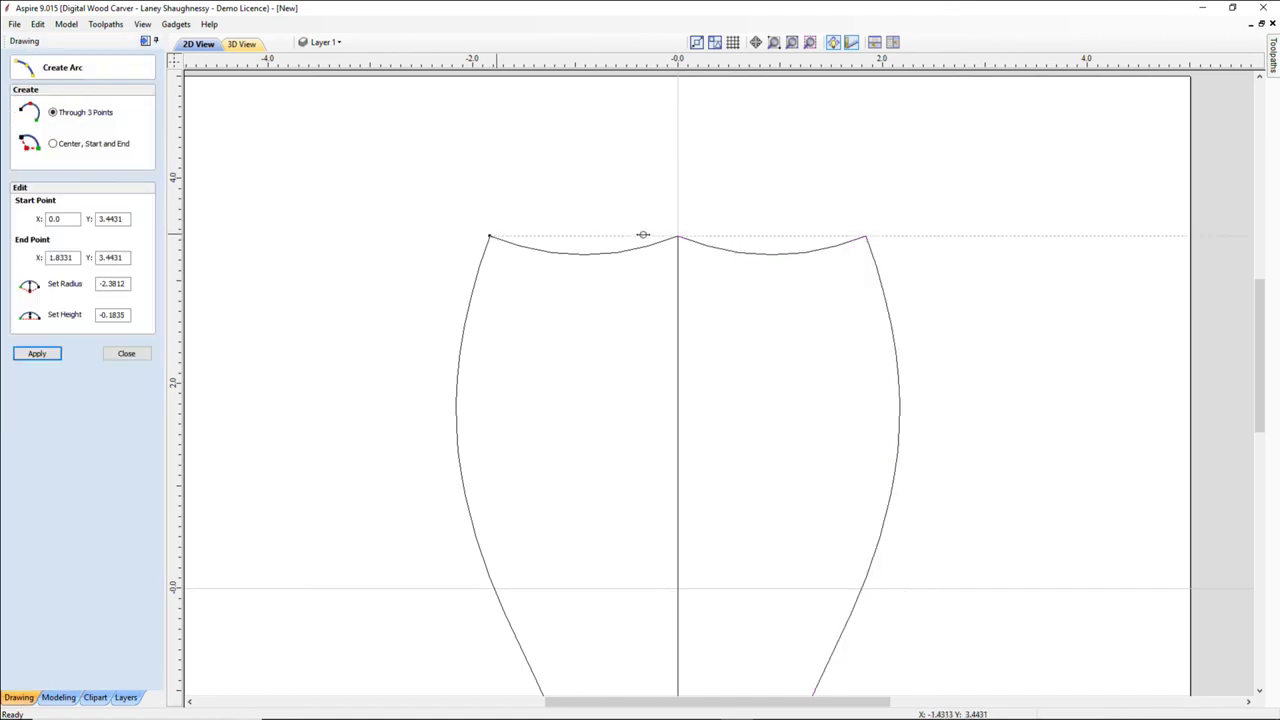
click(865, 236)
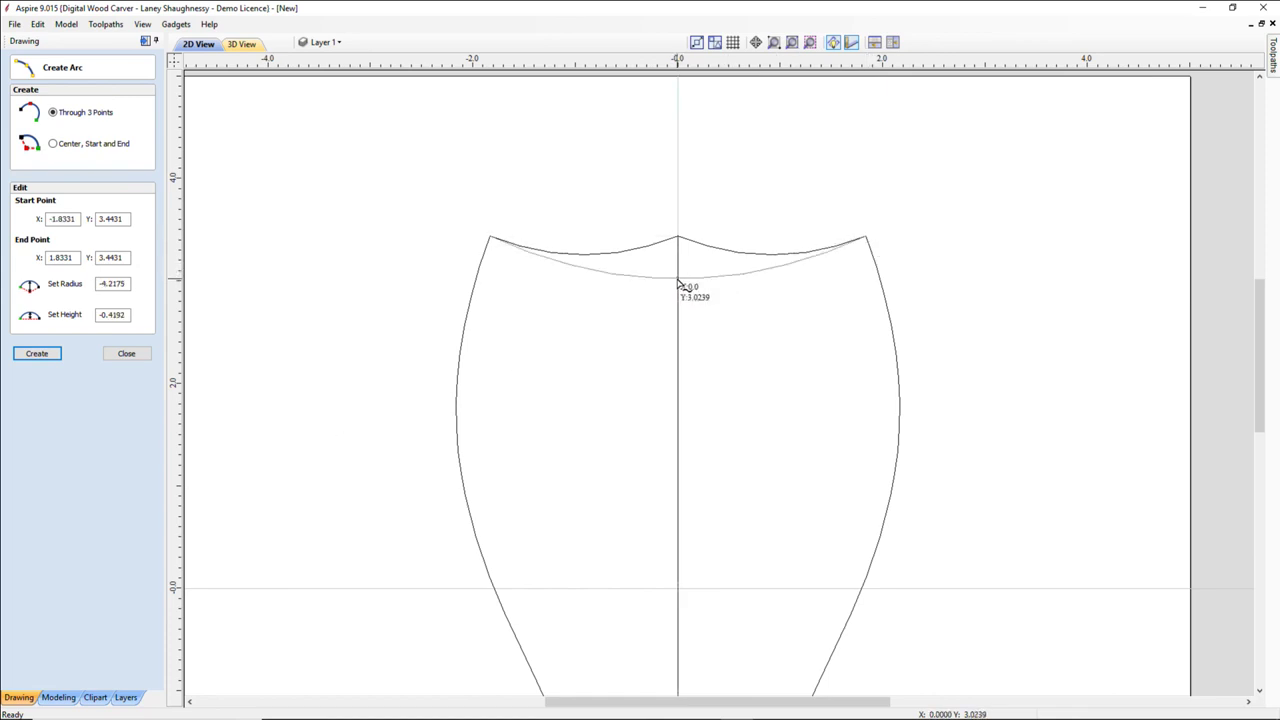
click(679, 270)
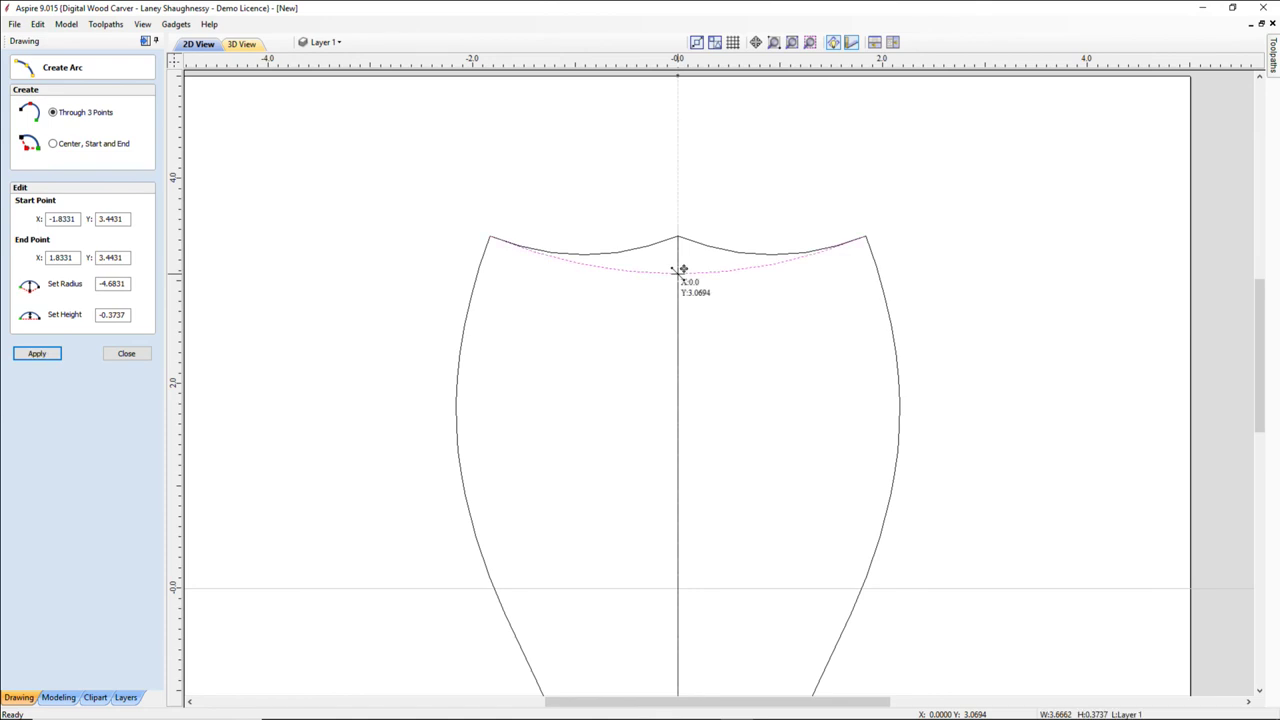
click(126, 352)
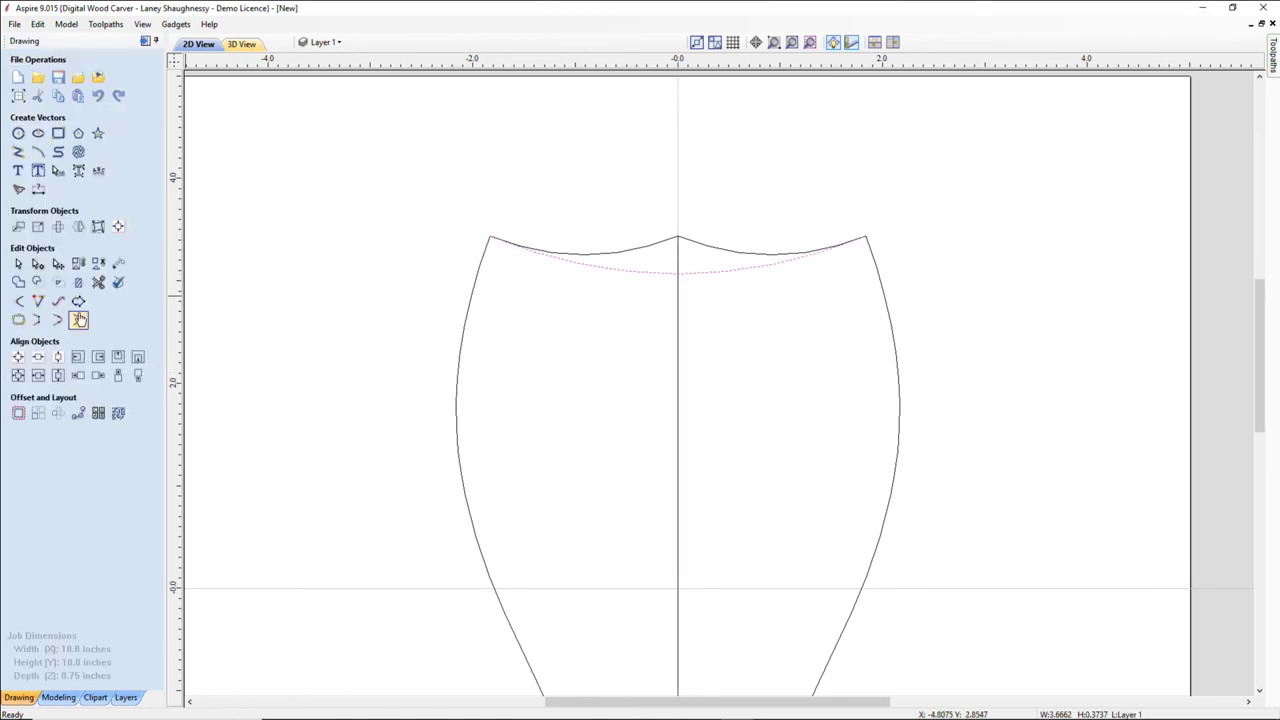
Trim away the old upper arcs, the vertical stub and the mirrored right half of the outline.
click(98, 282)
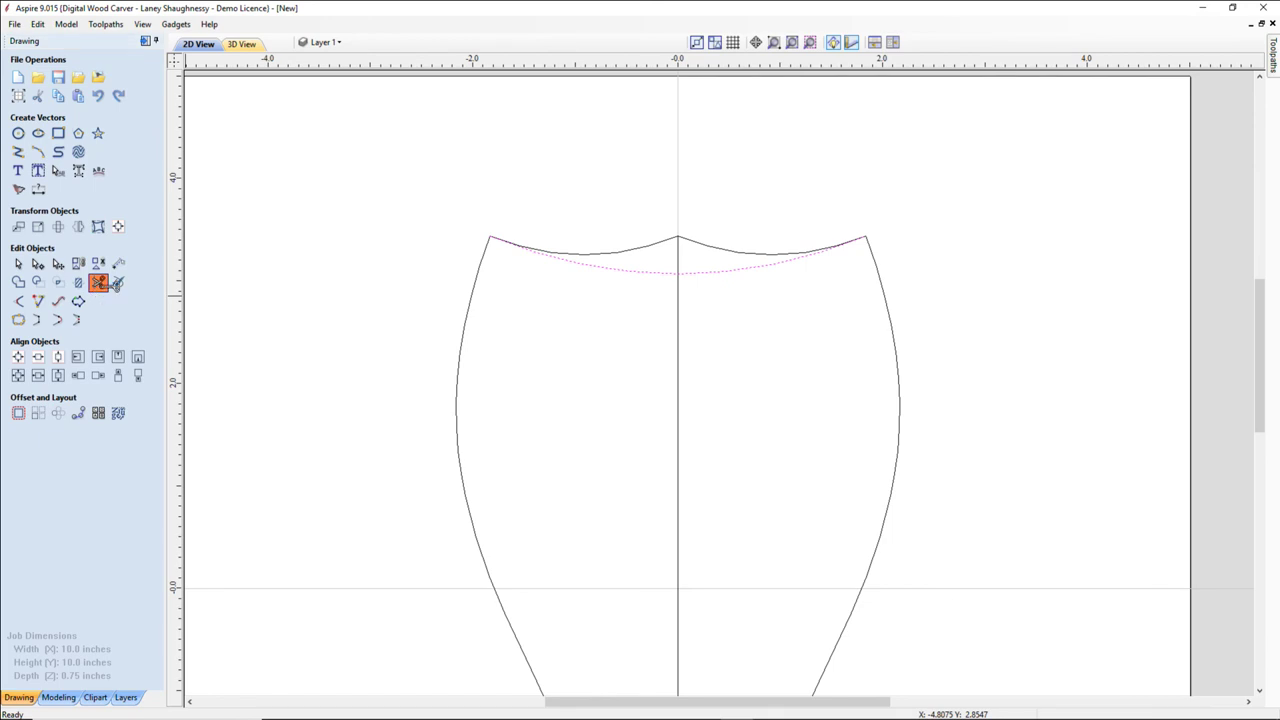
click(648, 247)
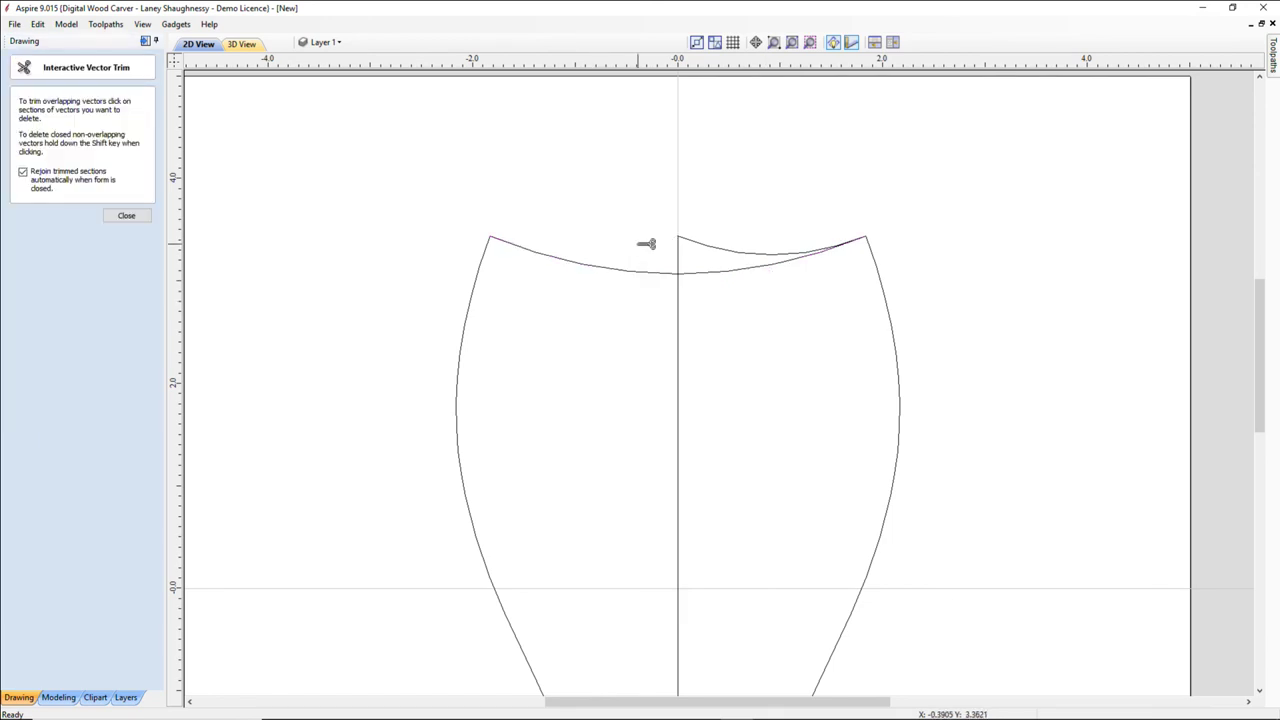
click(730, 251)
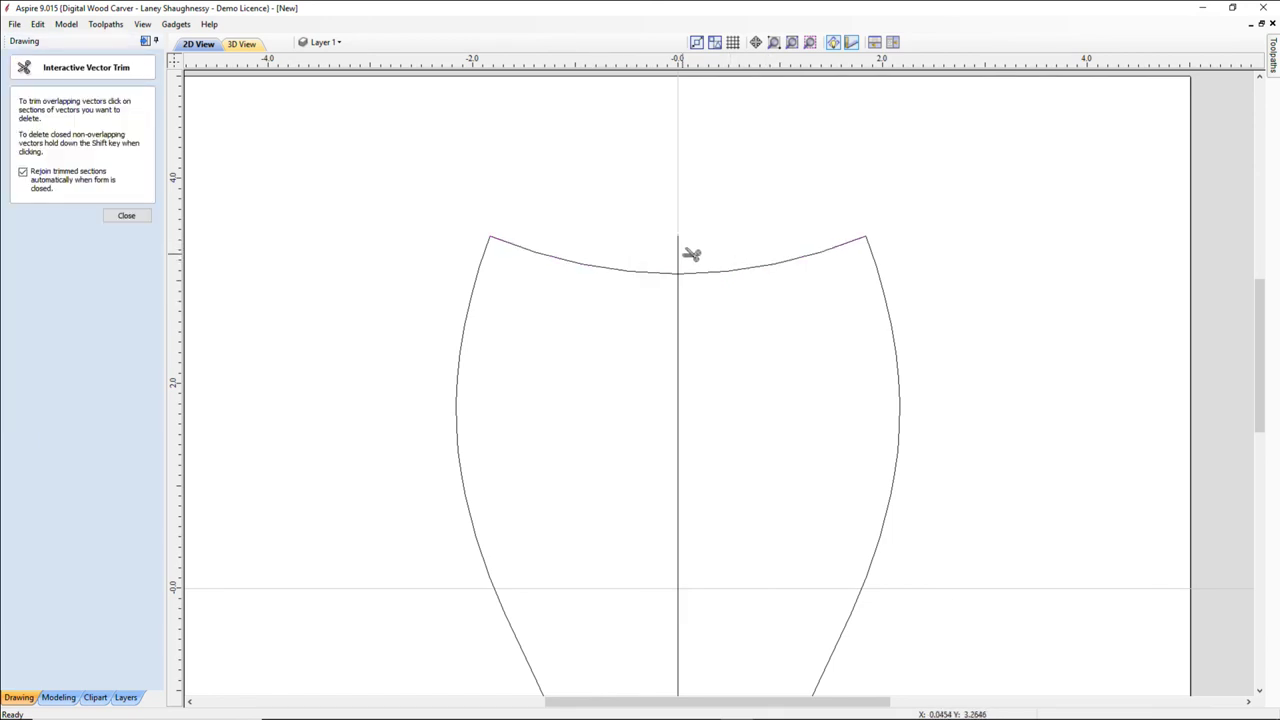
click(686, 252)
click(757, 272)
click(889, 314)
scroll(883, 340, down, 5)
scroll(779, 421, up, 2)
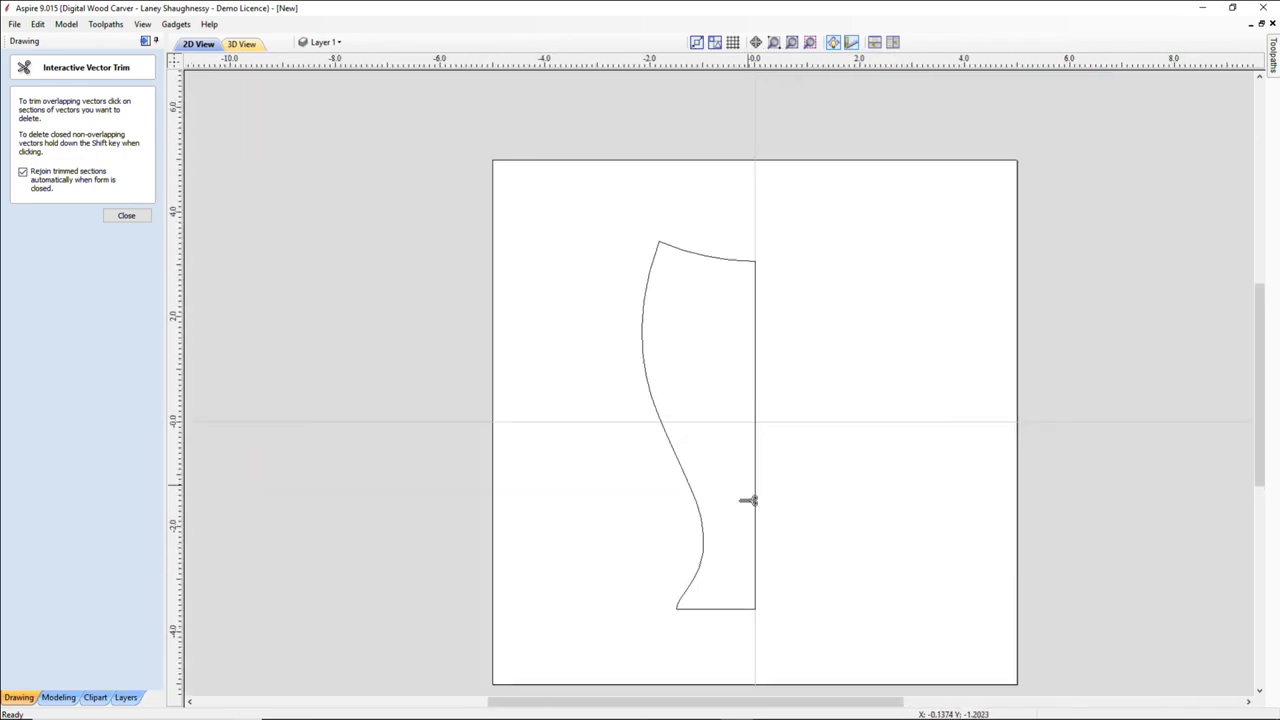
scroll(749, 500, up, 1)
click(125, 219)
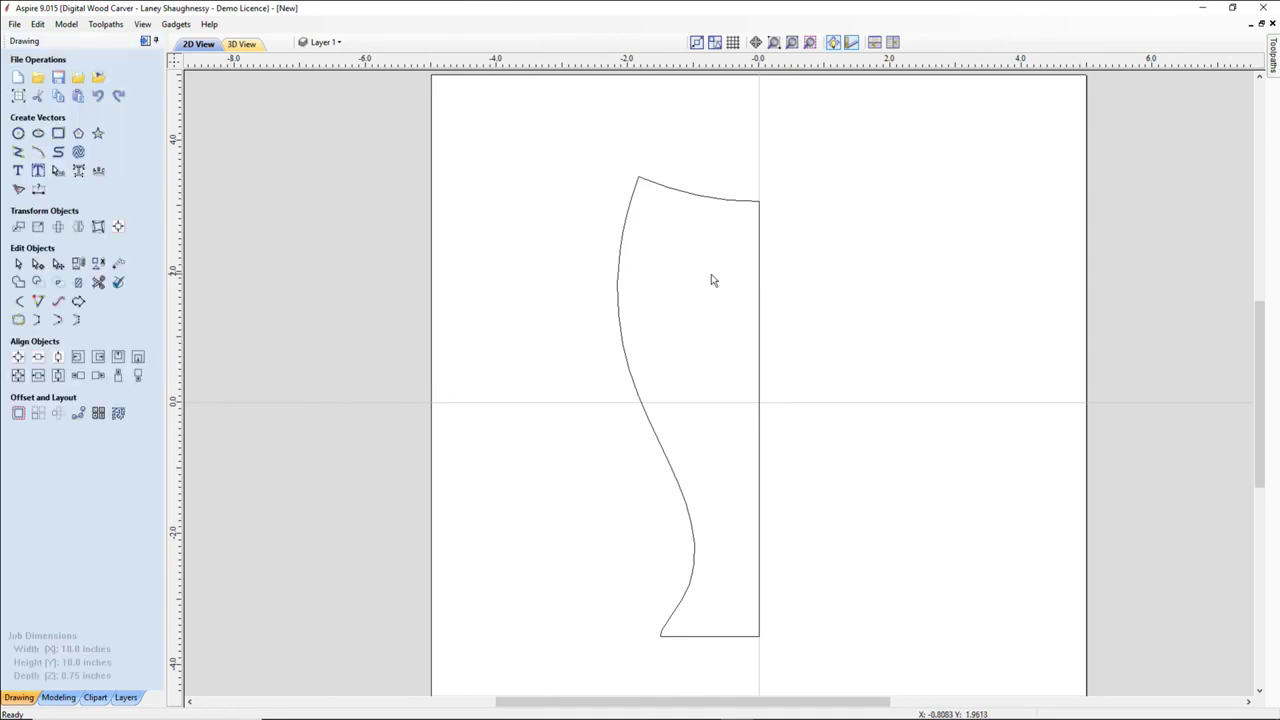
Cut the profile at its top-right and bottom-right nodes and delete the vertical centre line.
click(760, 279)
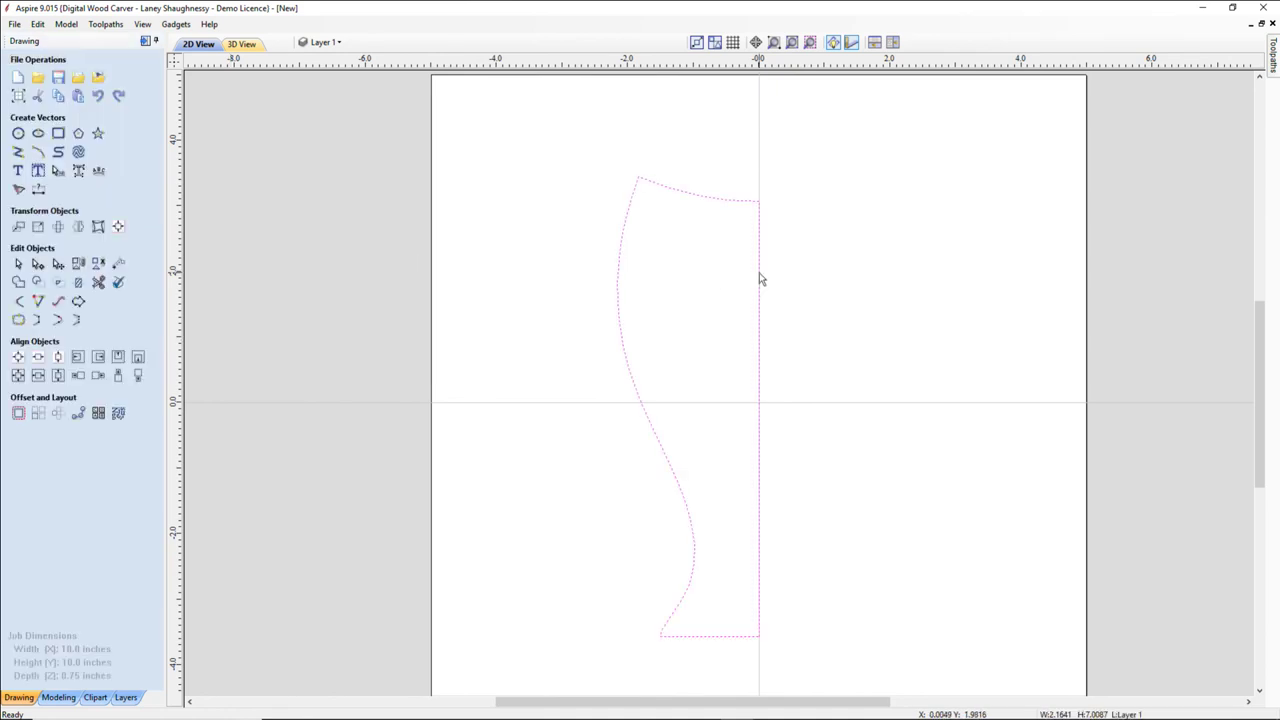
click(80, 283)
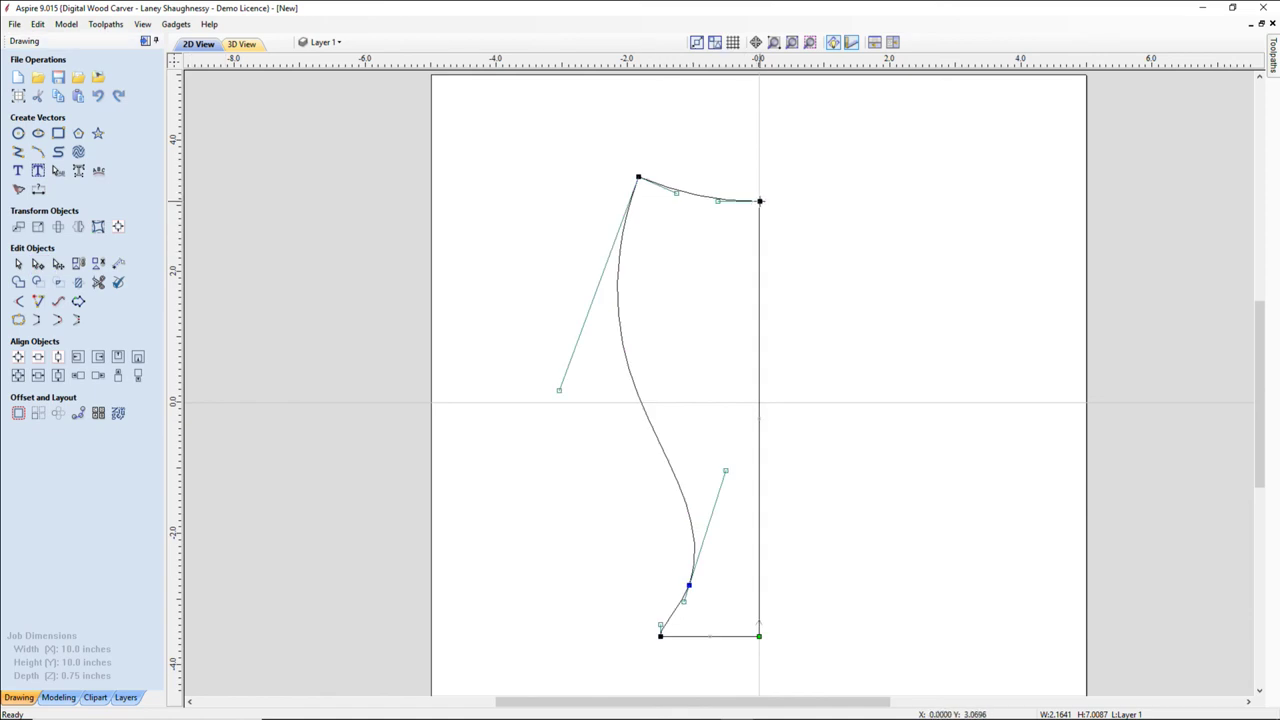
right_click(760, 202)
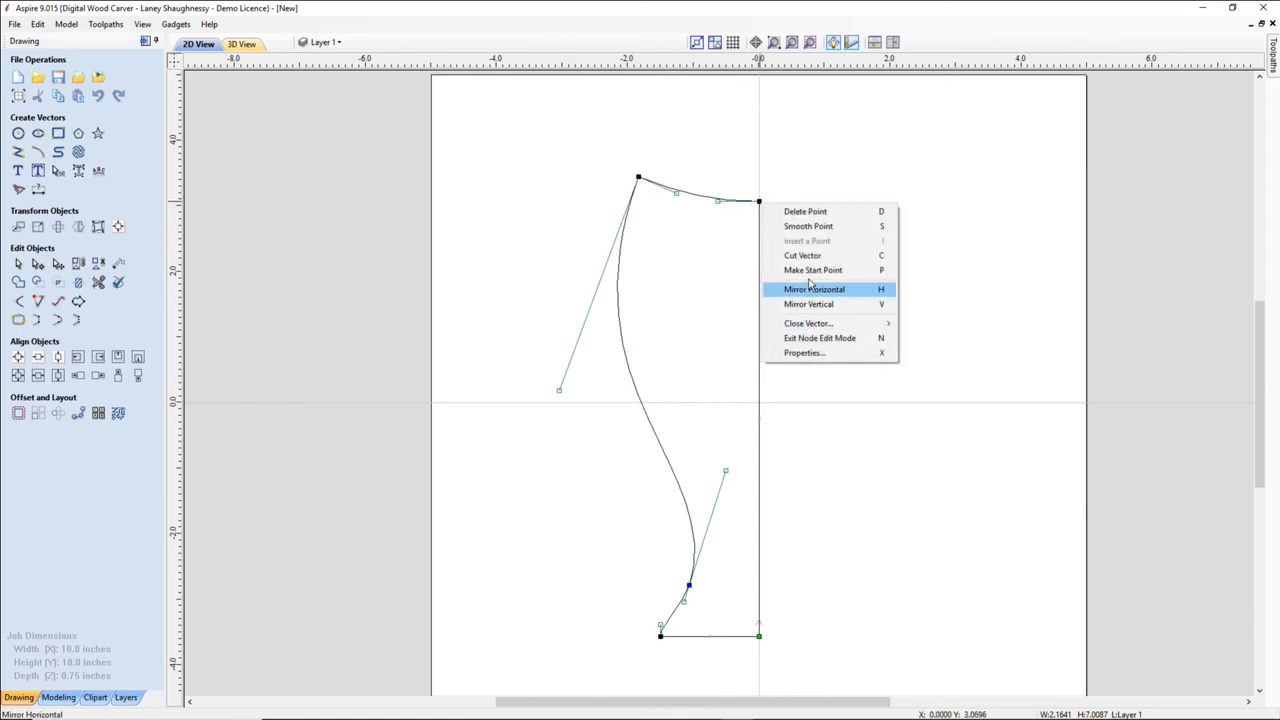
click(806, 255)
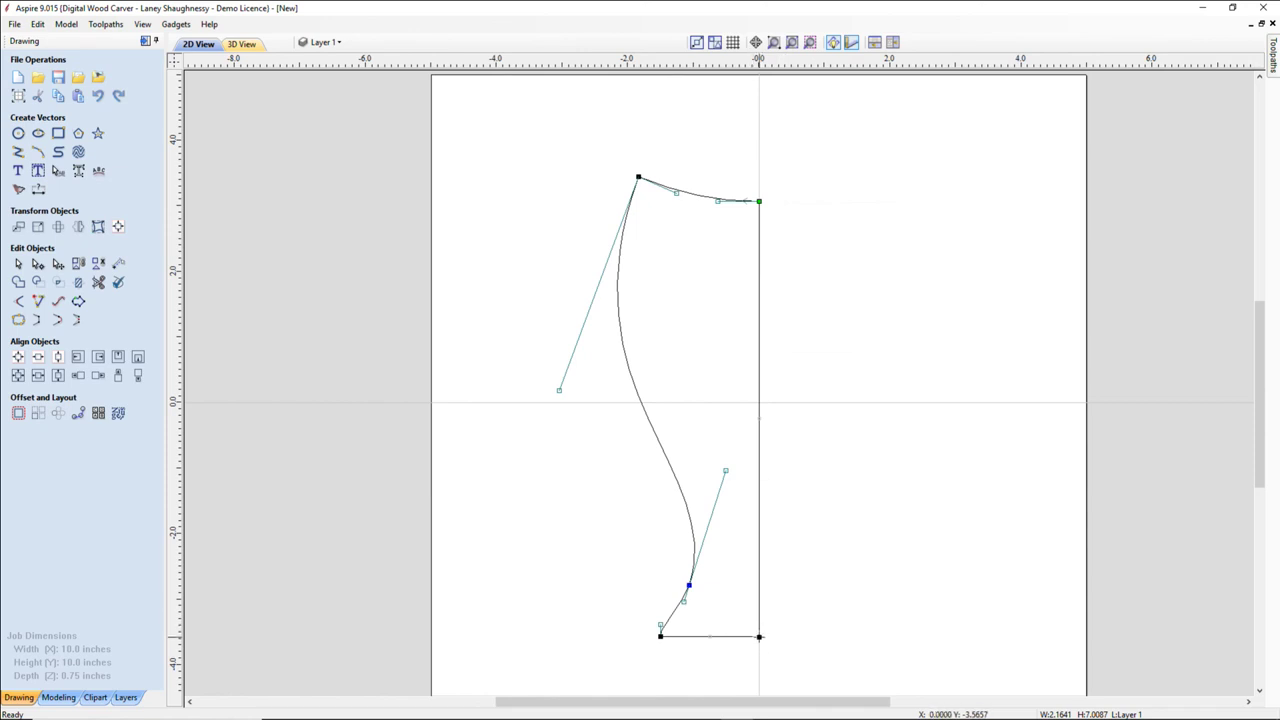
right_click(759, 636)
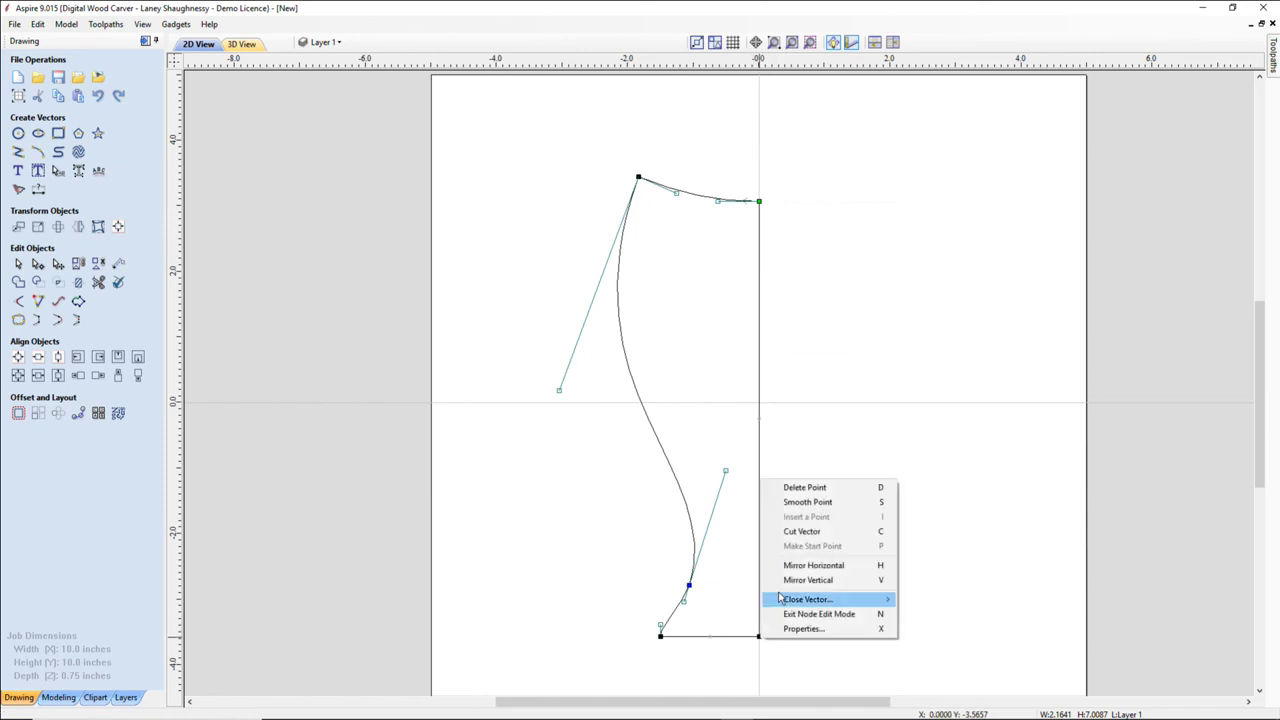
click(795, 531)
click(759, 418)
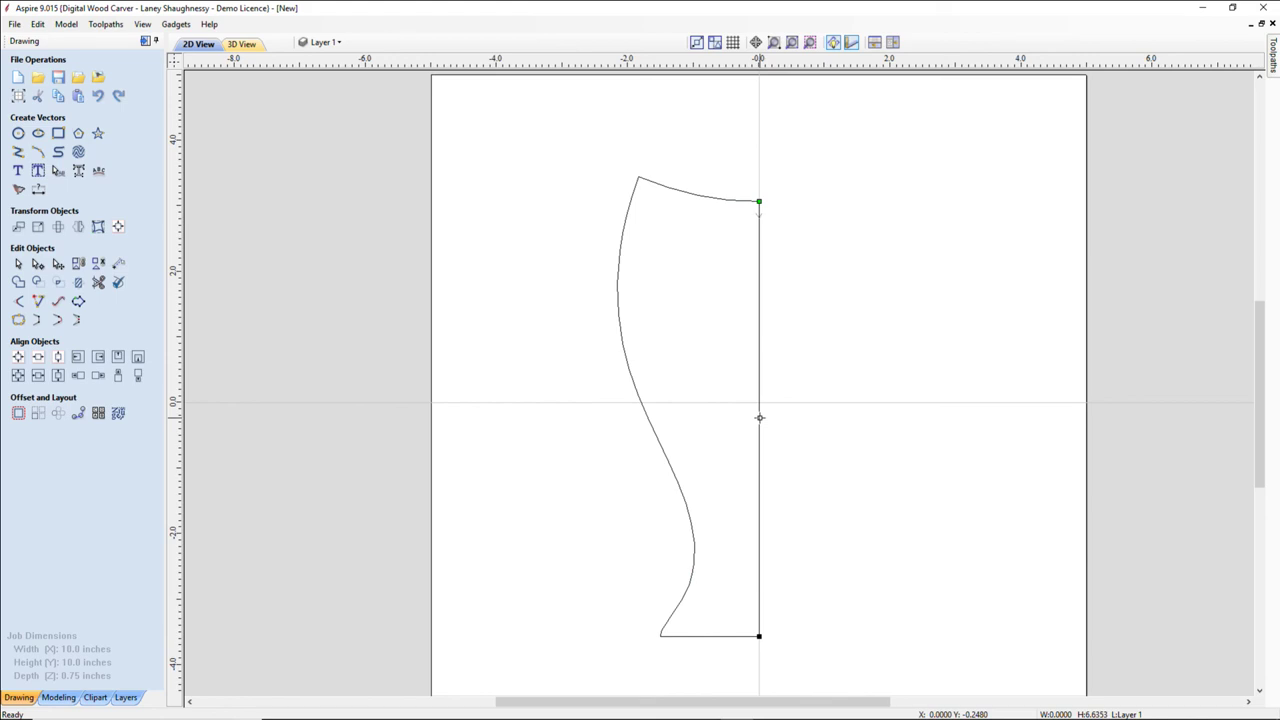
key(Delete)
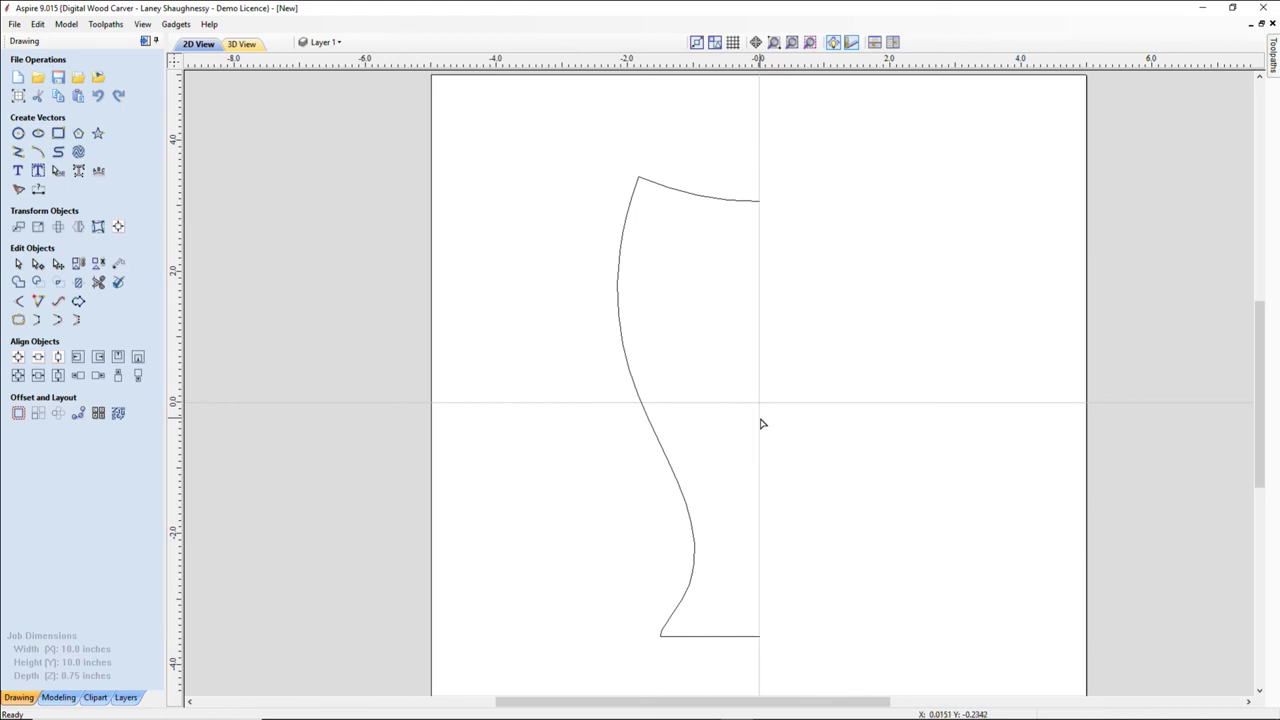
click(704, 199)
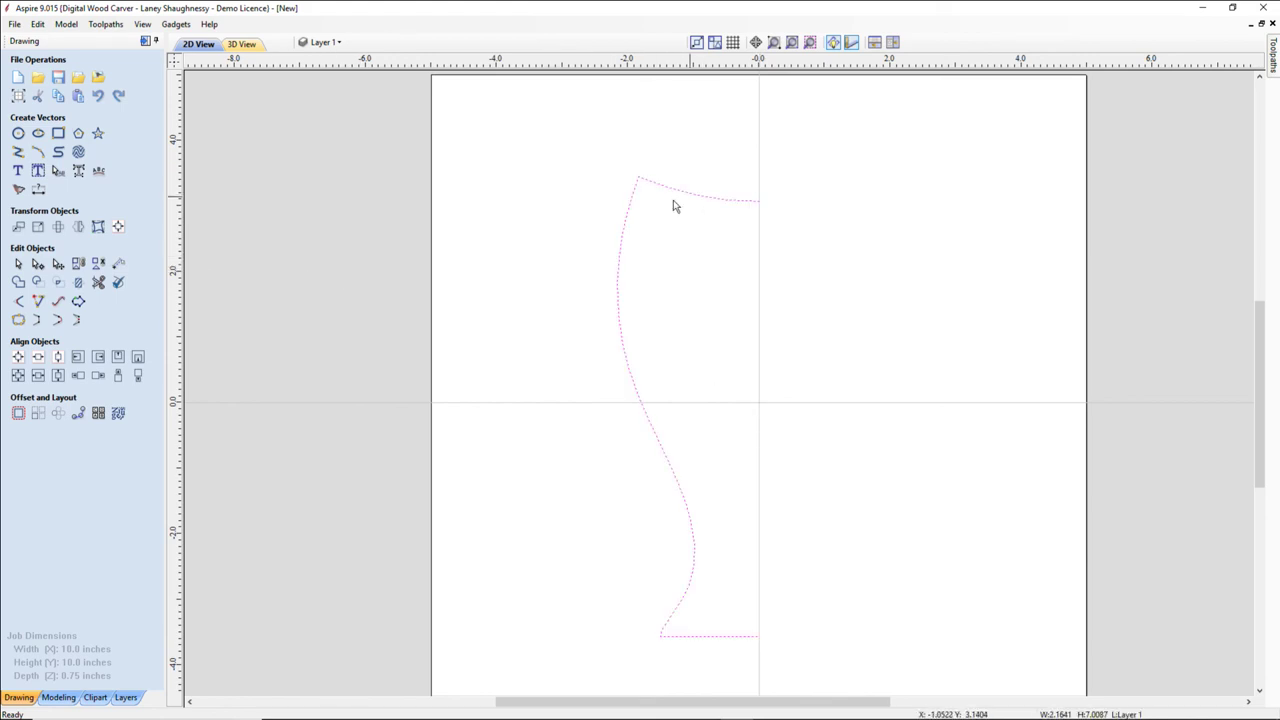
Revolve the open half-profile with Turn and Spin into a vase component and view it in 3D.
click(72, 700)
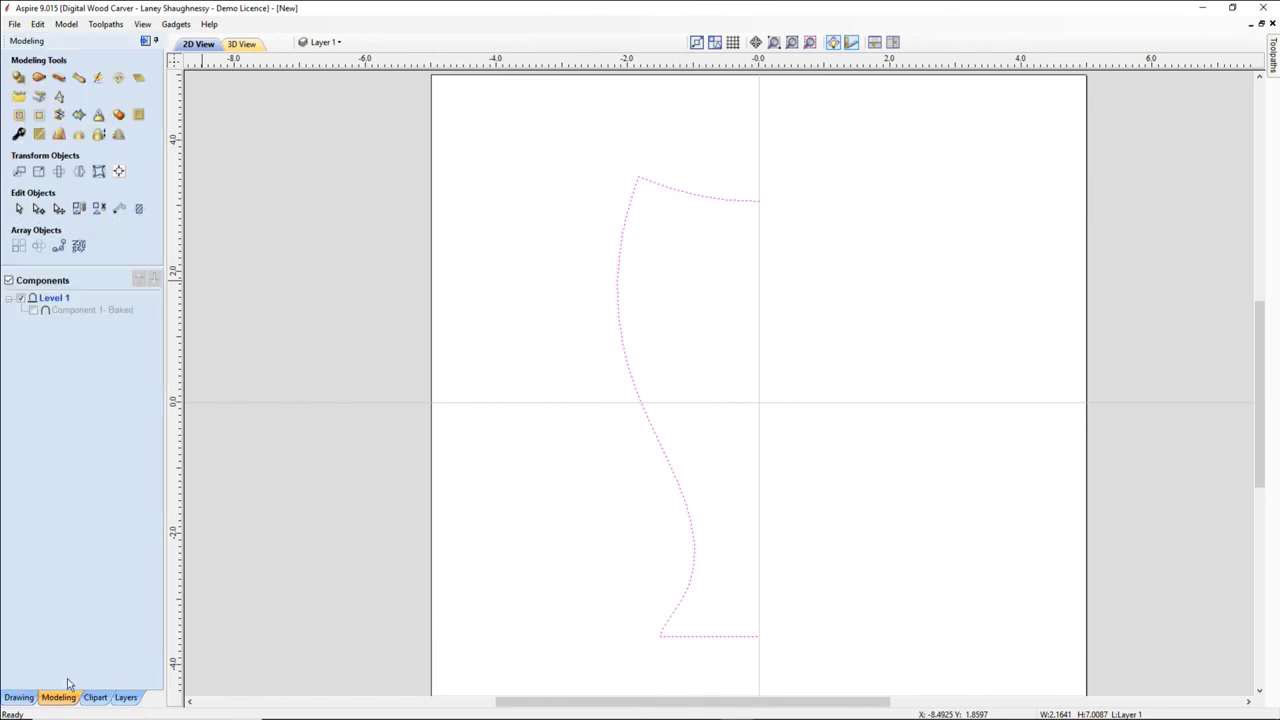
click(84, 79)
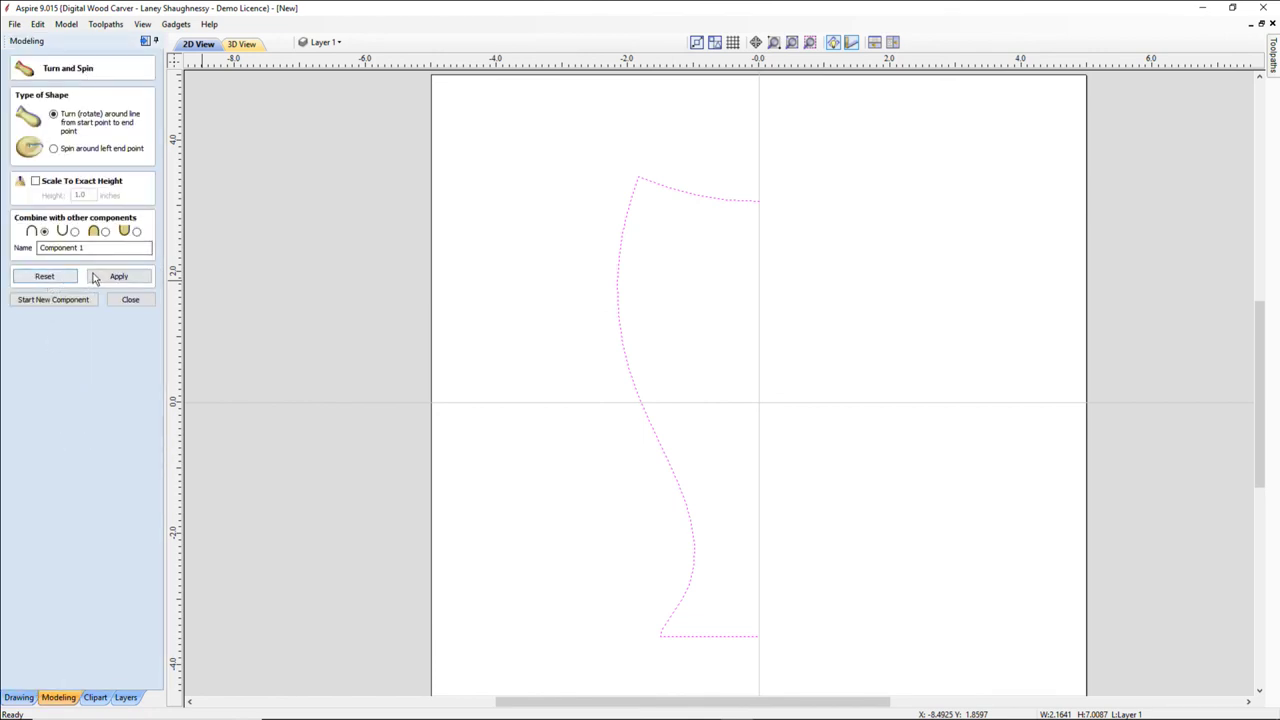
click(115, 277)
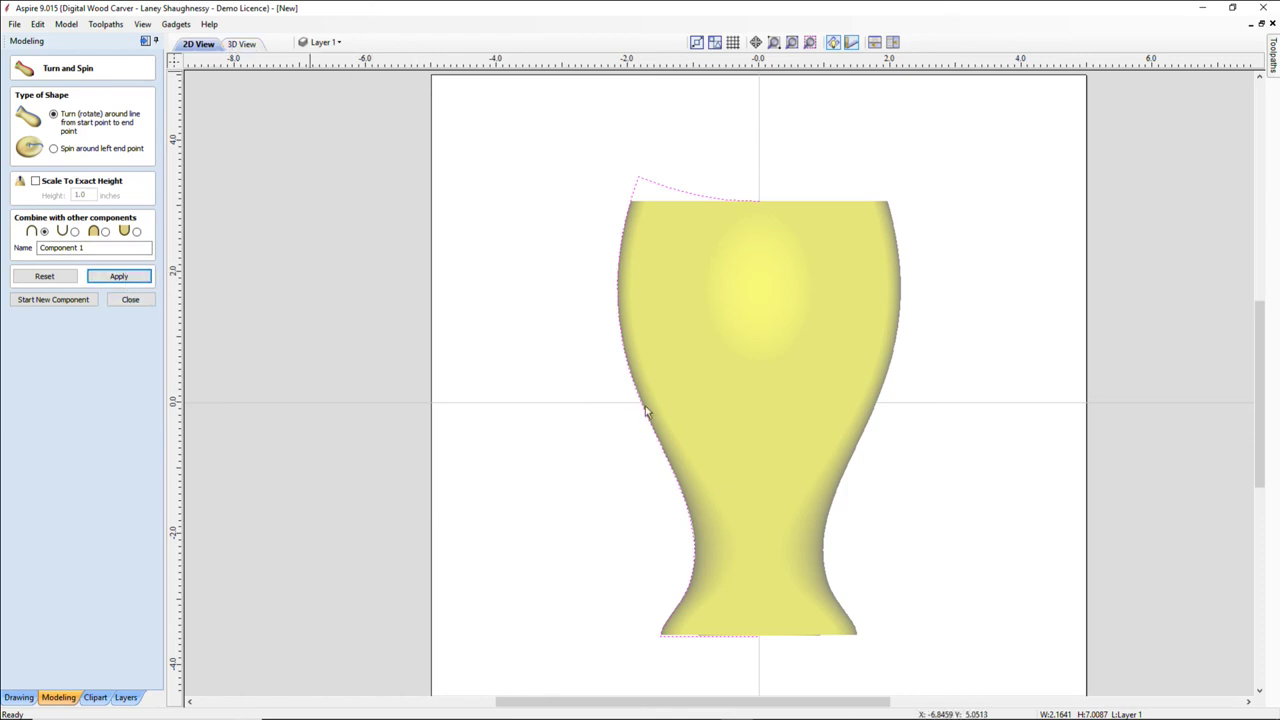
key(F3)
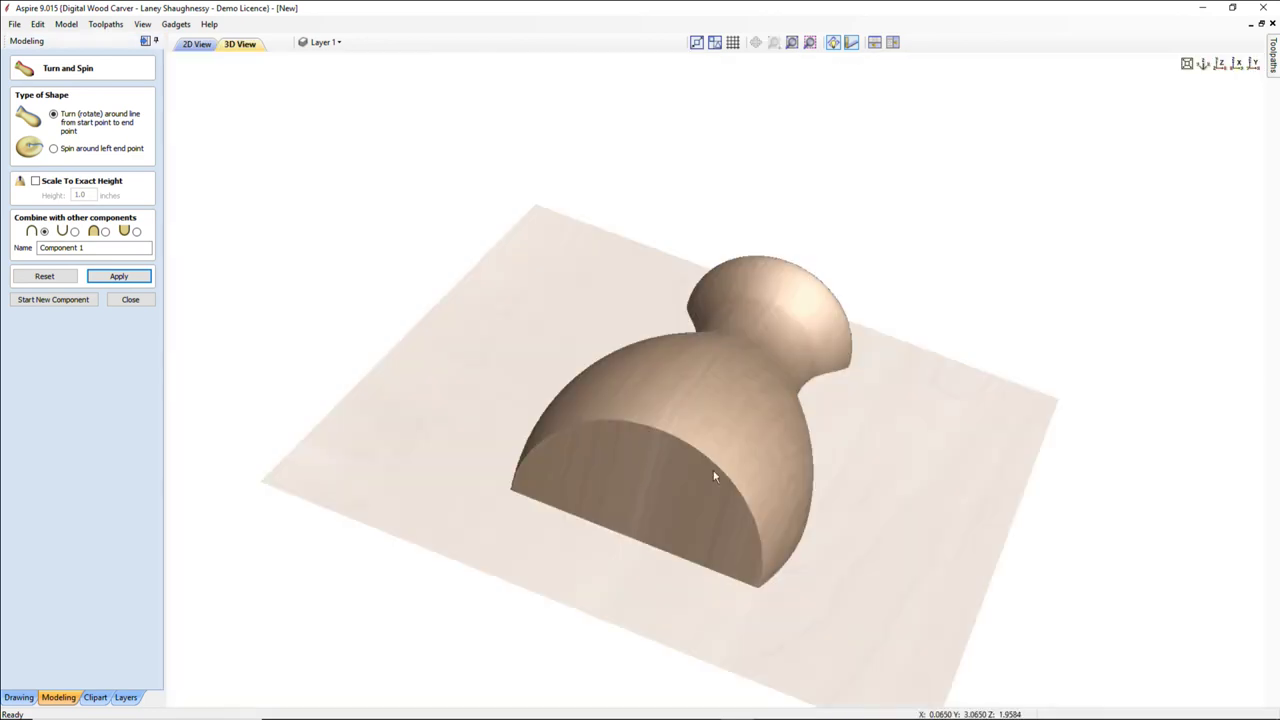
Orbit around the turned vase, then return to the flat 2D plan view.
drag(703, 386, 491, 460)
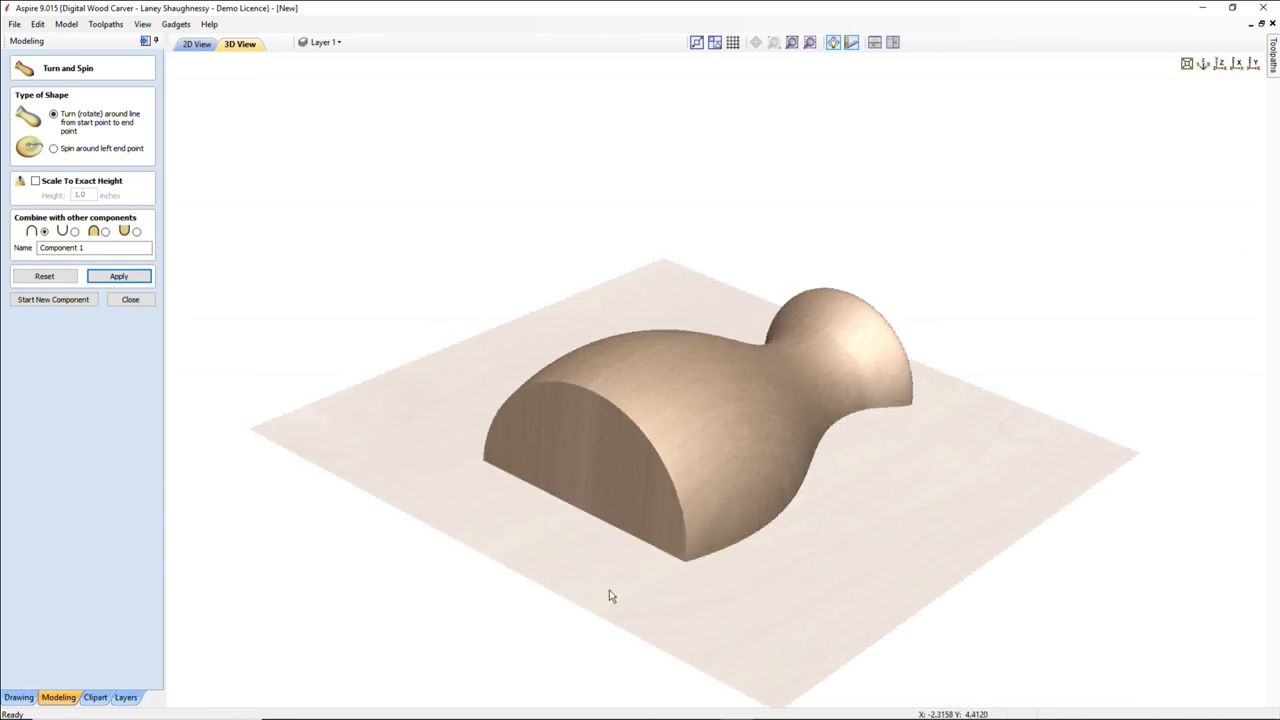
drag(609, 596, 609, 596)
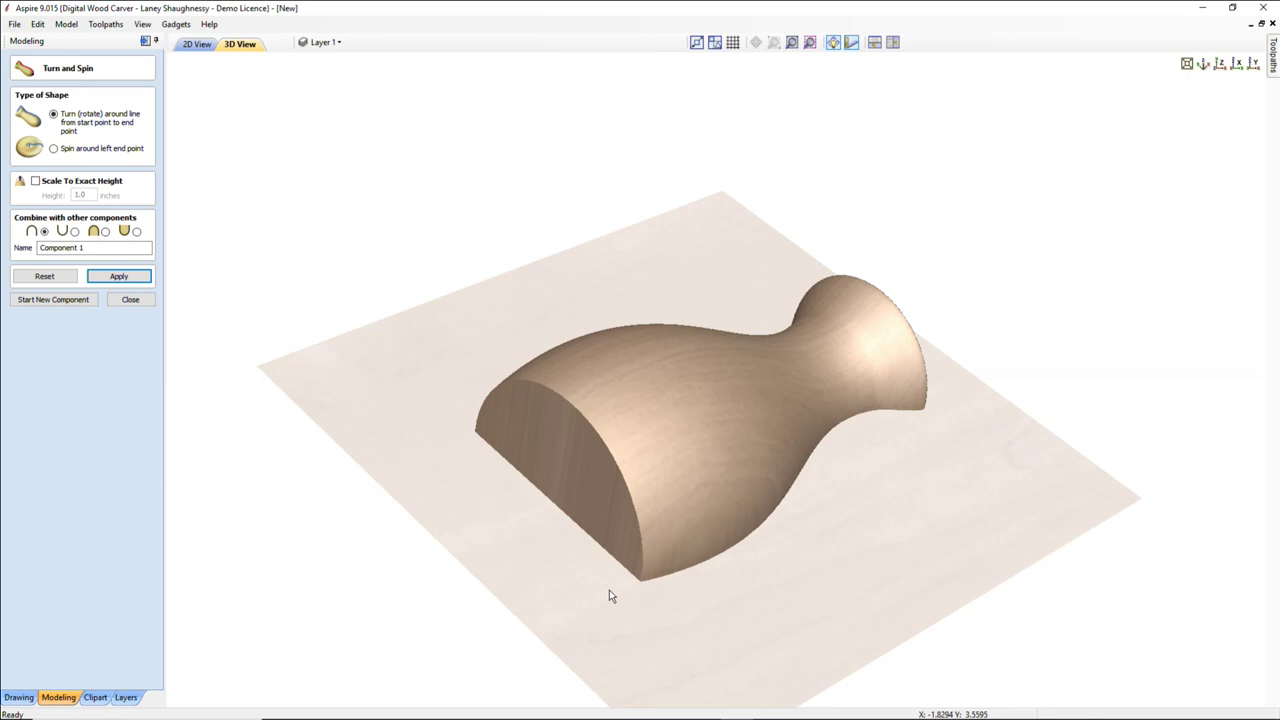
click(198, 45)
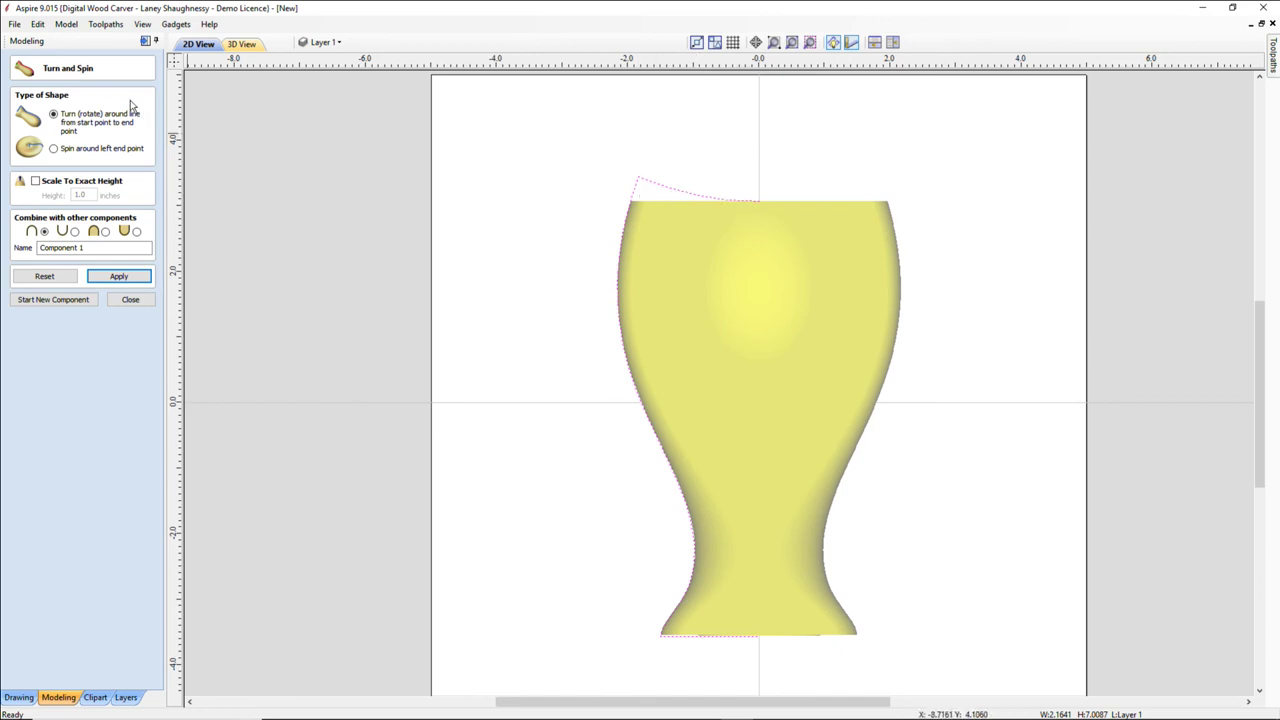
Apply and close Turn and Spin, then delete the turned vase component and its outline.
click(119, 276)
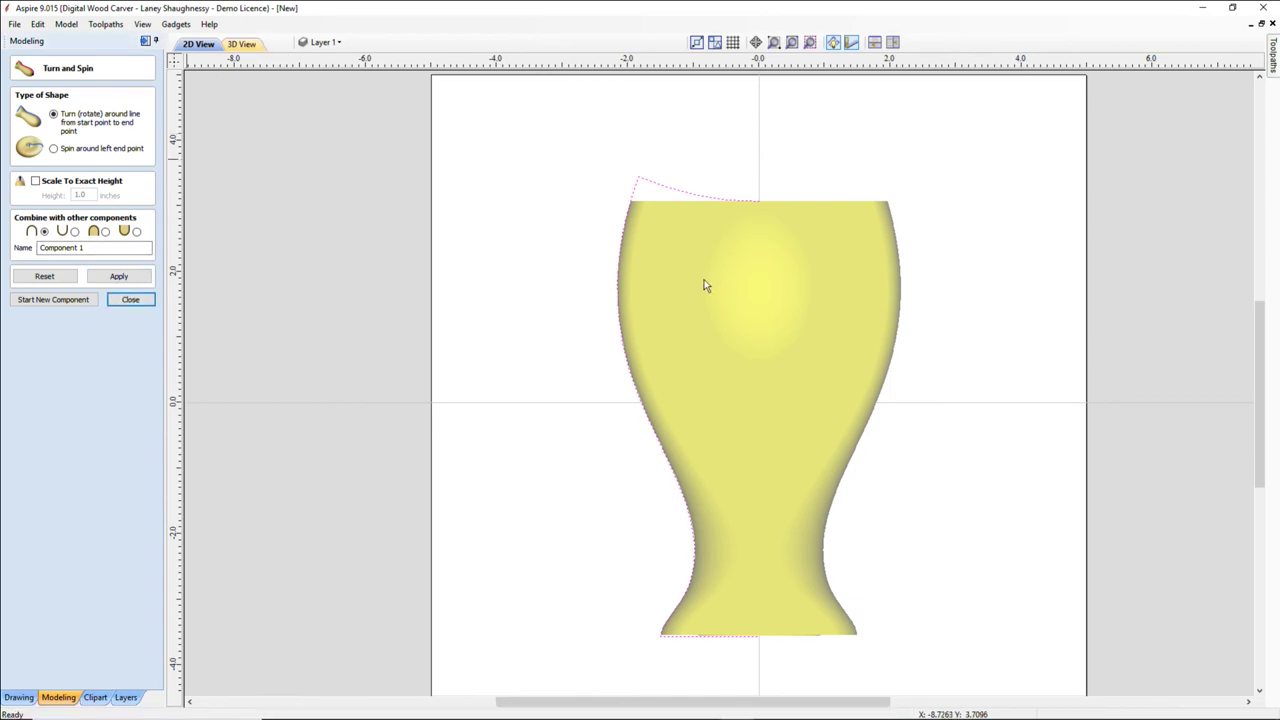
key(Escape)
drag(574, 146, 934, 688)
key(Delete)
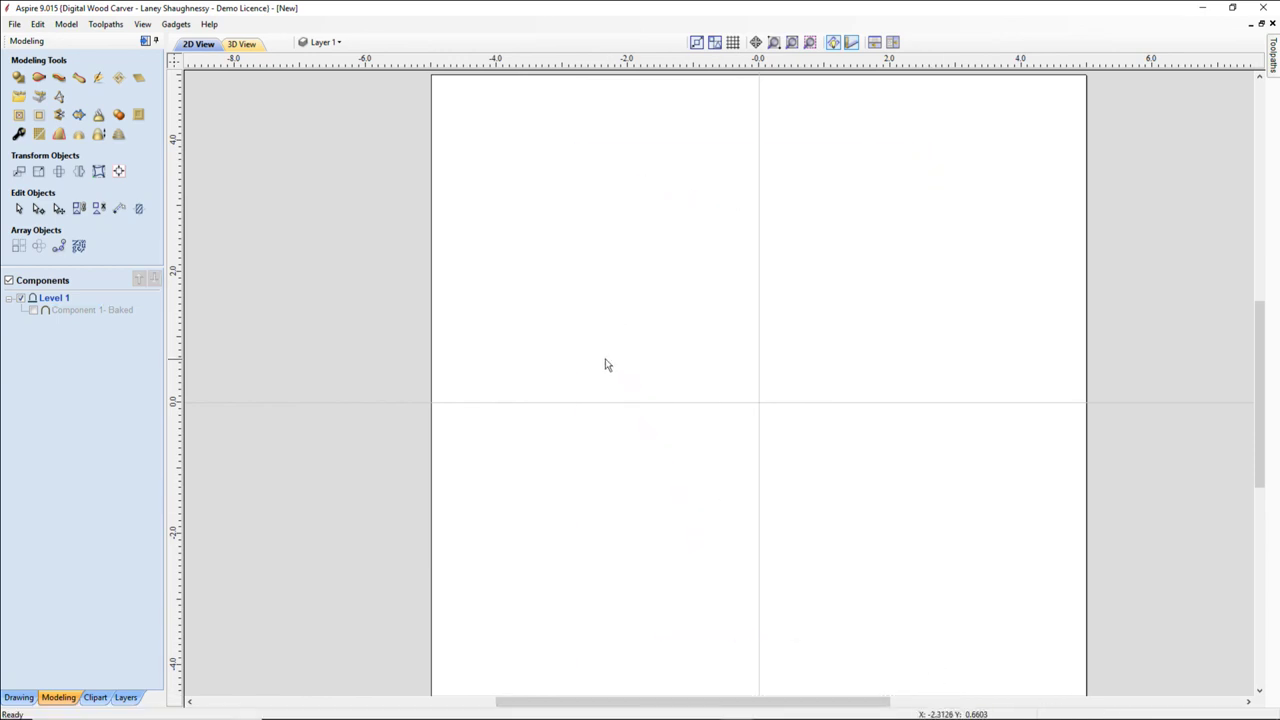
scroll(605, 365, down, 2)
scroll(526, 414, up, 1)
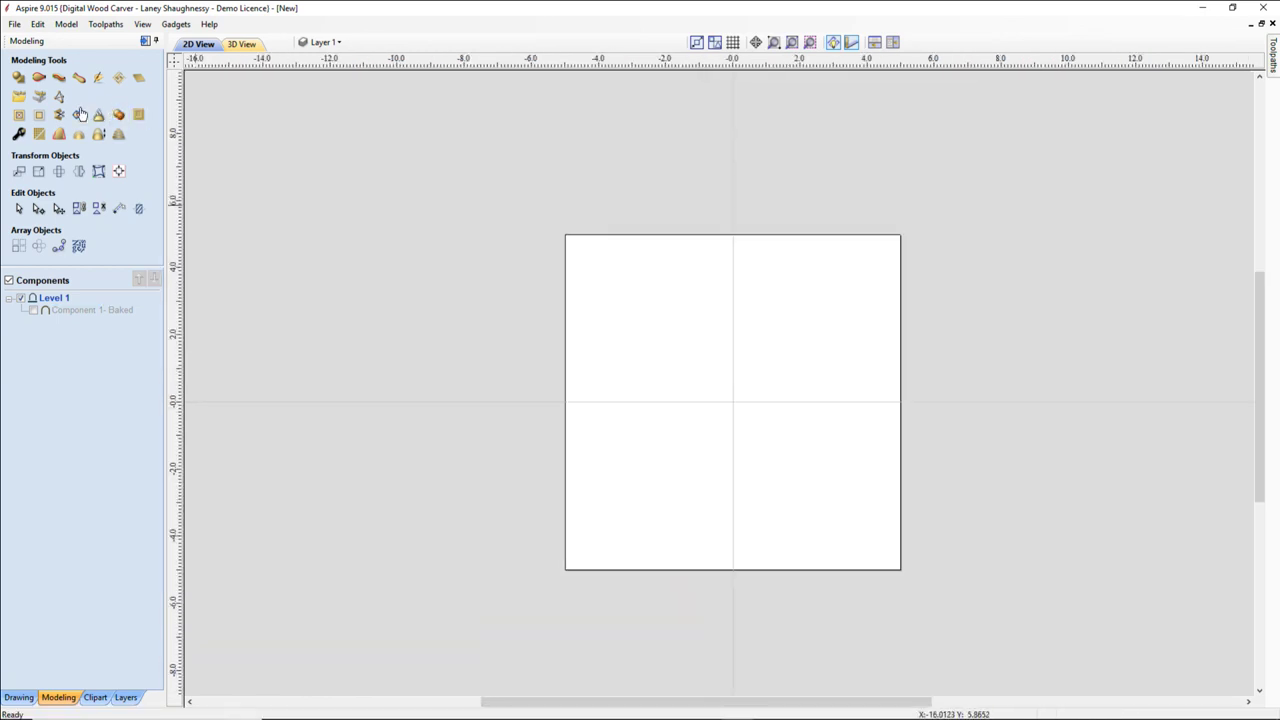
Draw an 8.4 by 2.2 inch rectangle across the centre of the job.
click(9, 695)
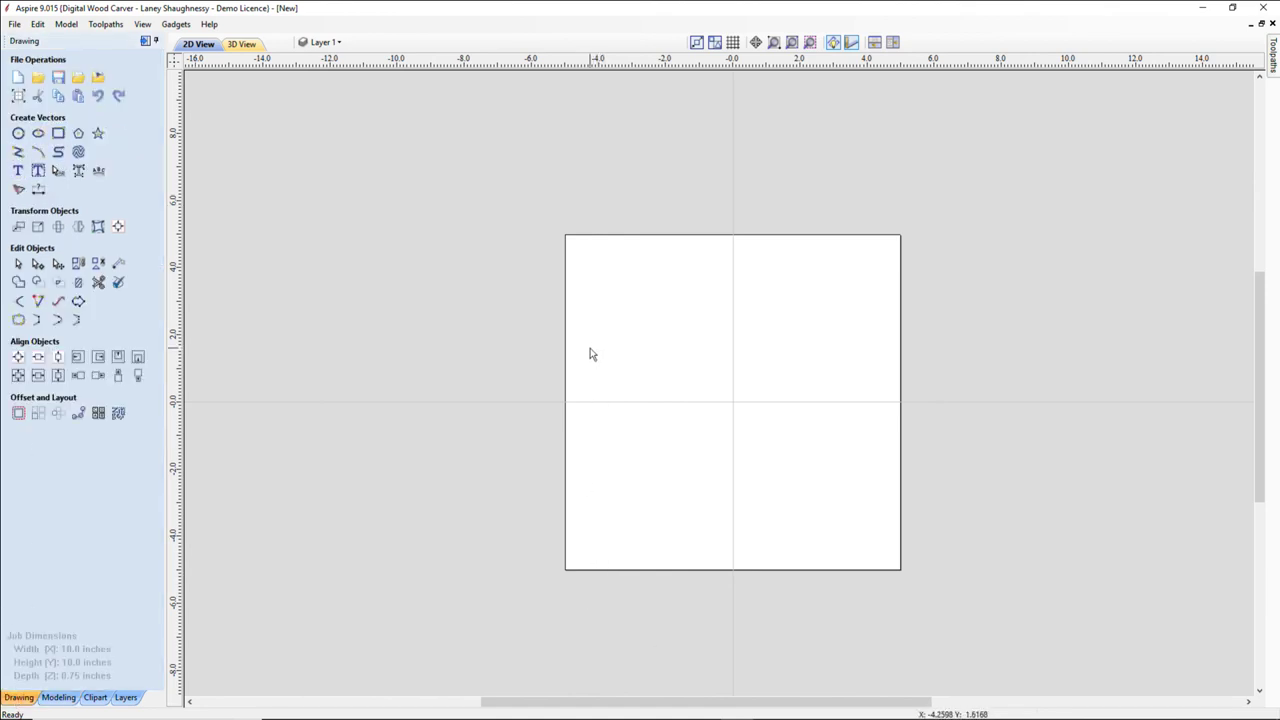
click(58, 132)
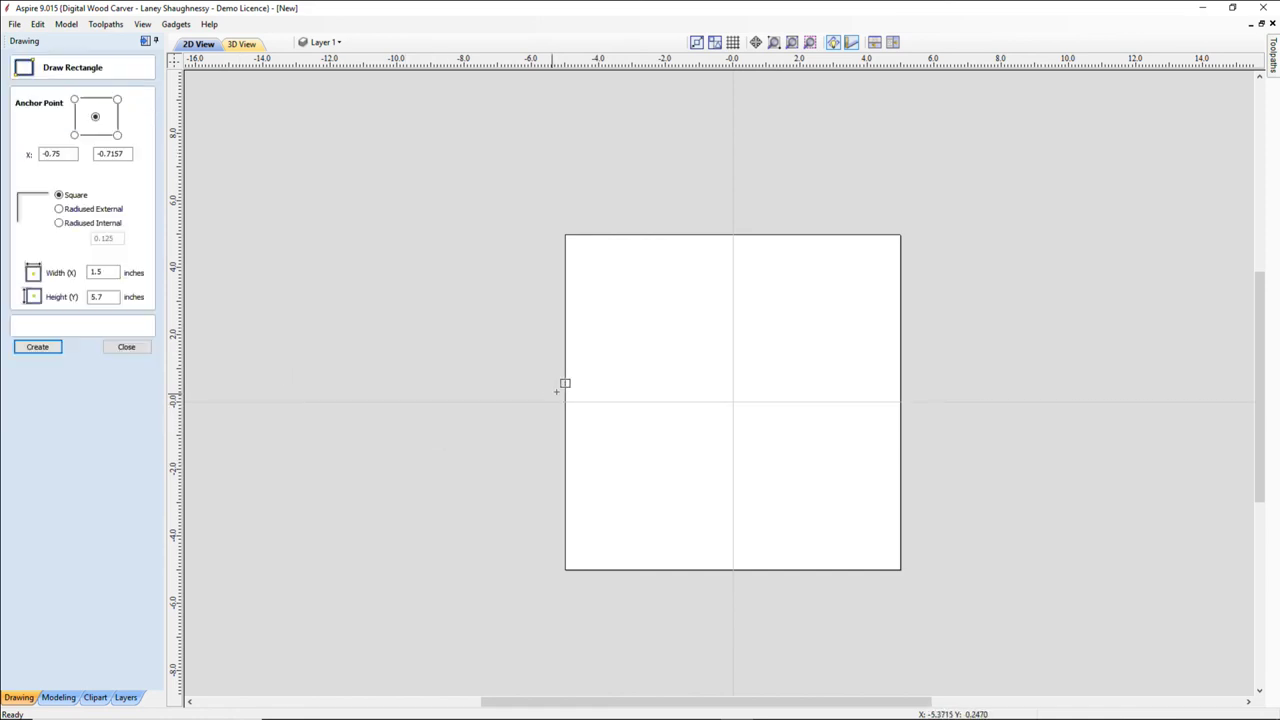
drag(590, 368, 872, 440)
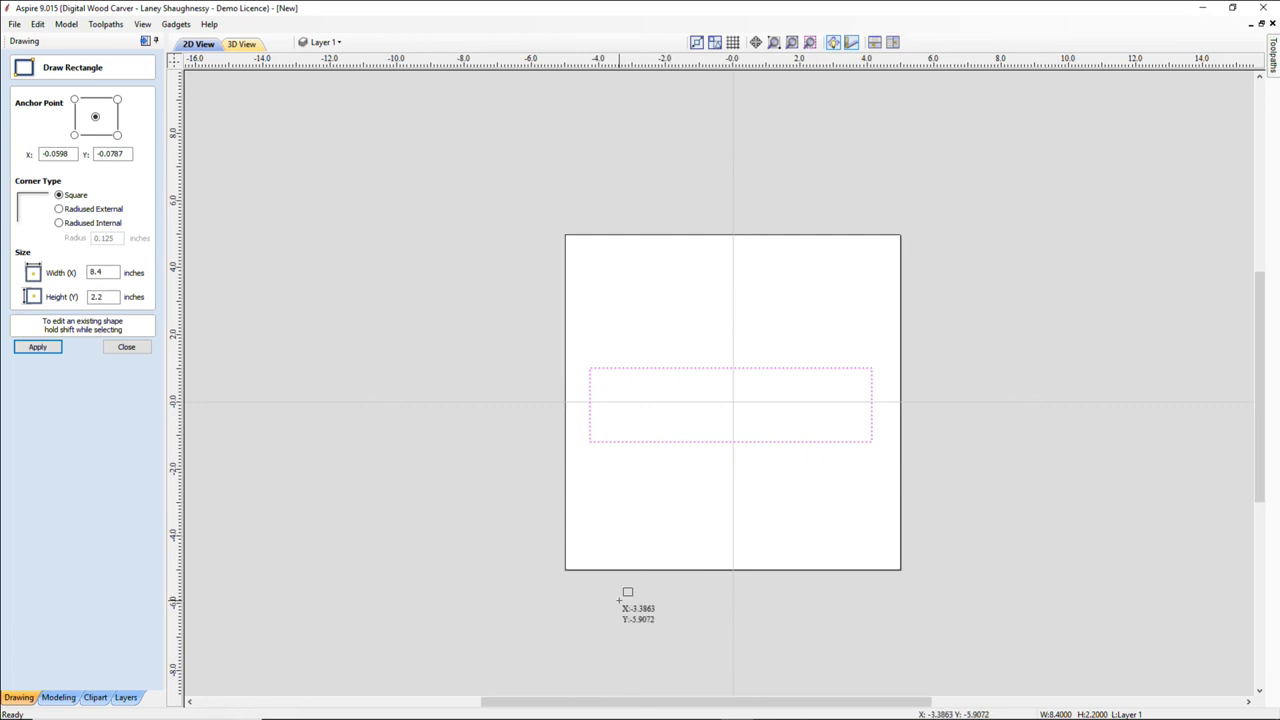
click(126, 348)
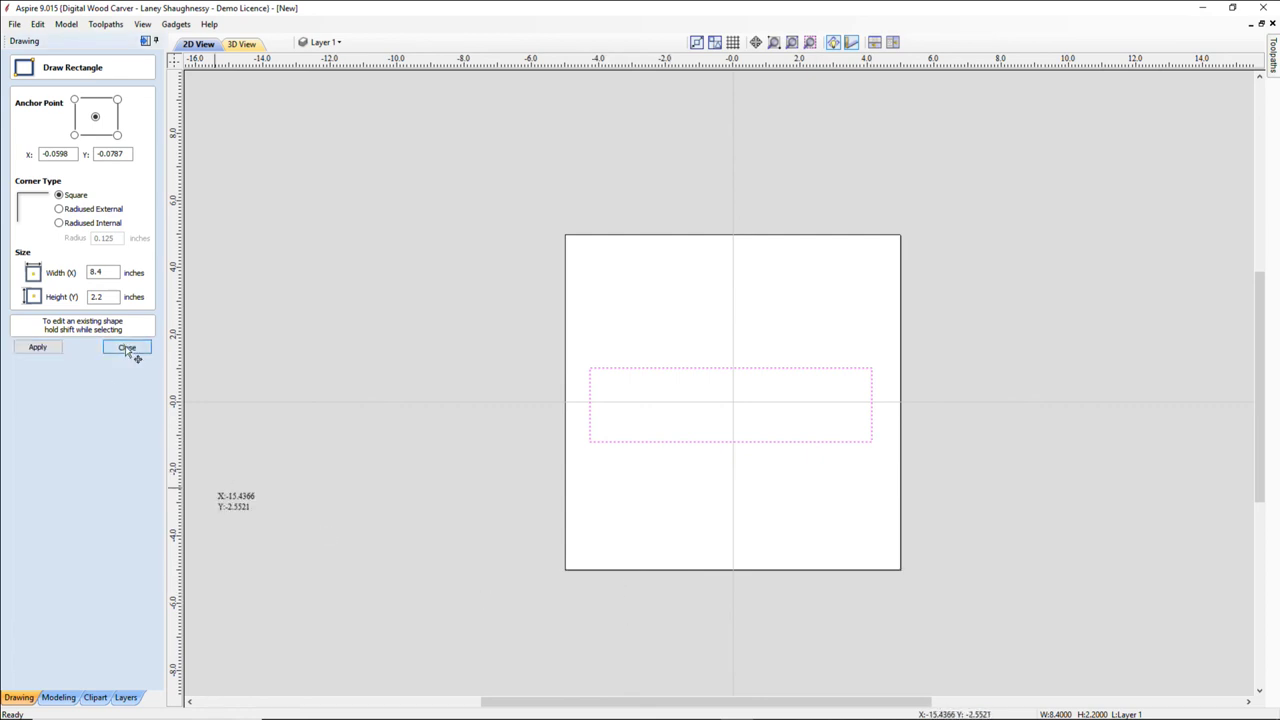
Delete the rectangle's bottom span and lower its top-right corner so the top slopes down.
click(715, 368)
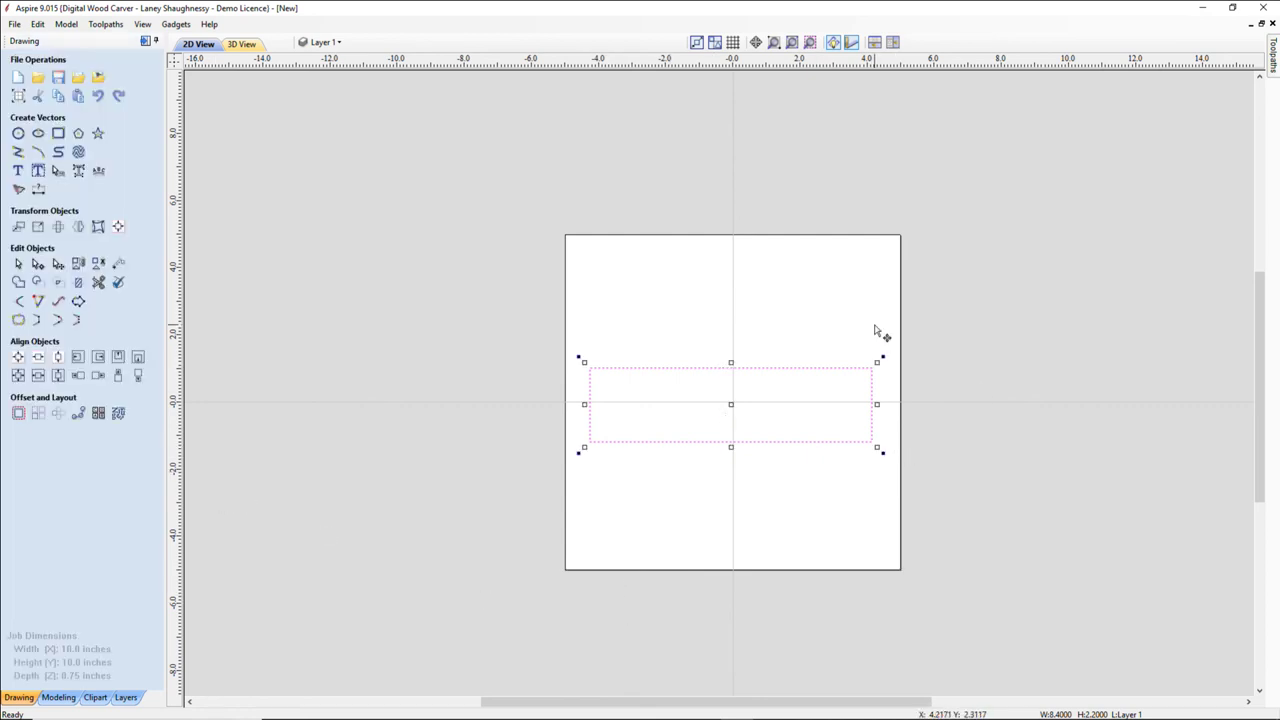
key(n)
right_click(799, 443)
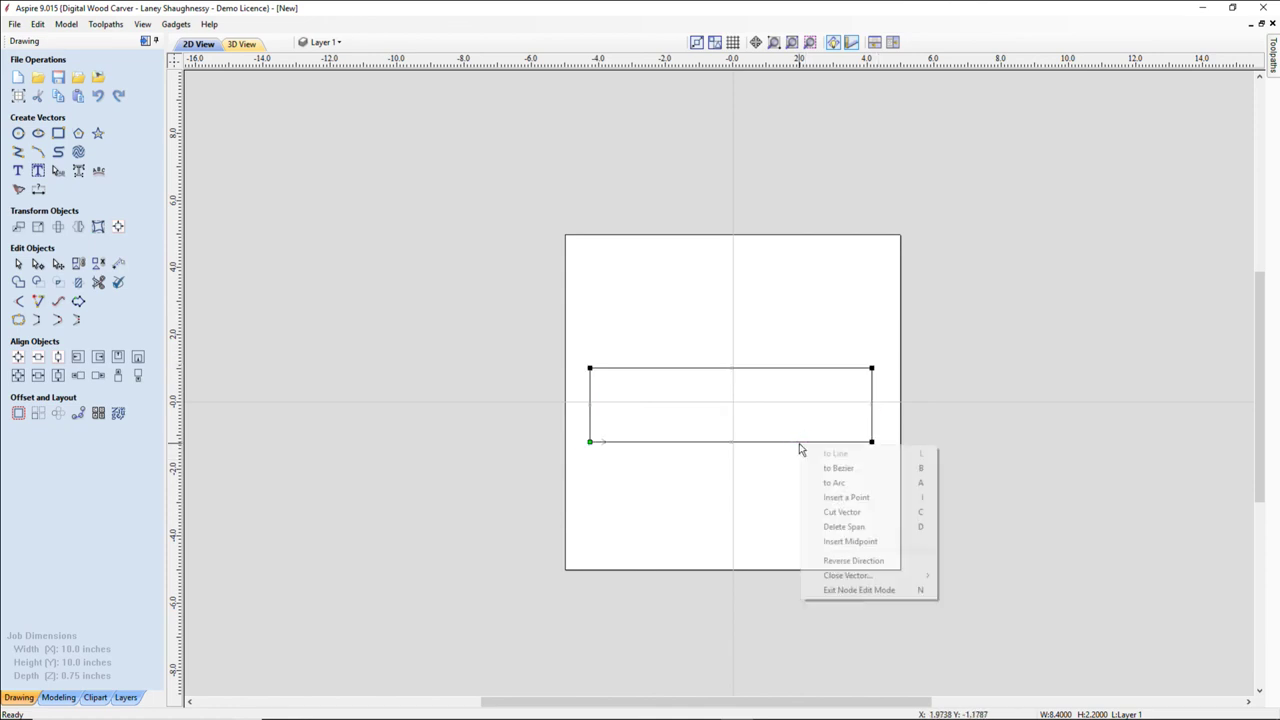
click(825, 527)
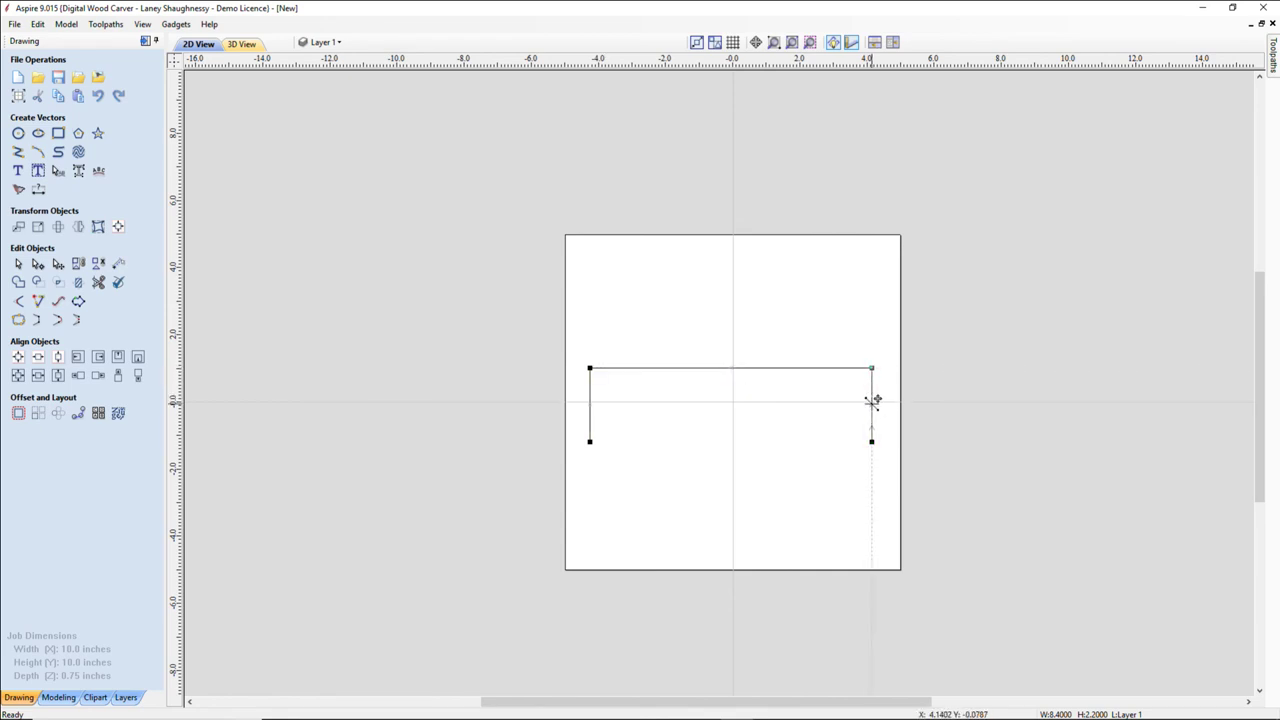
drag(873, 401, 872, 404)
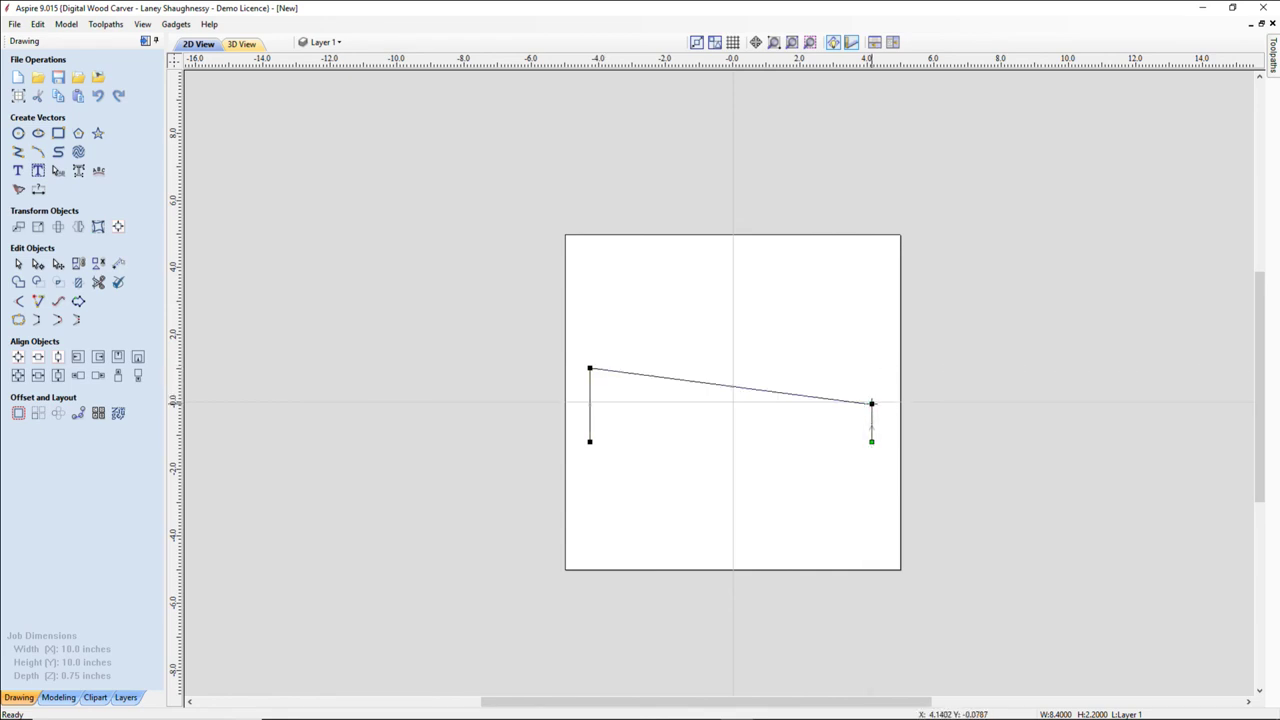
click(18, 133)
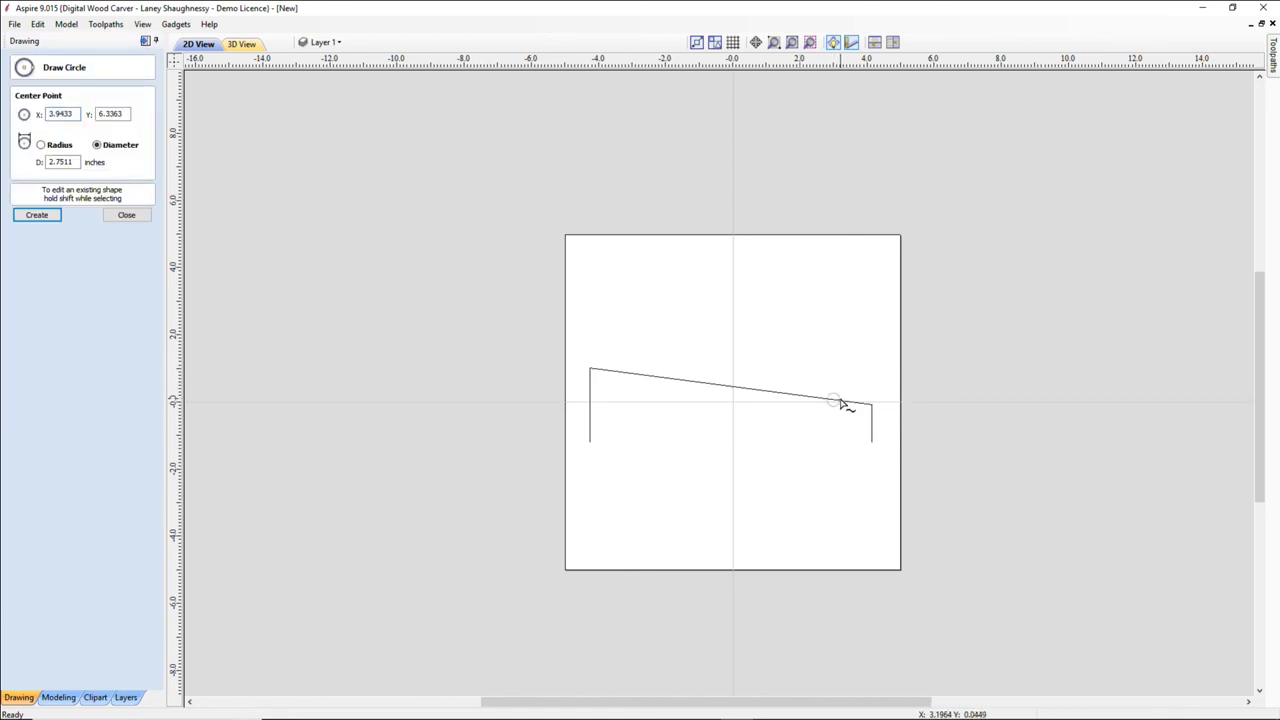
Draw a 0.5666 inch circle on the slope and a 2.98 x 0.42 inch rectangle under it.
drag(842, 402, 843, 404)
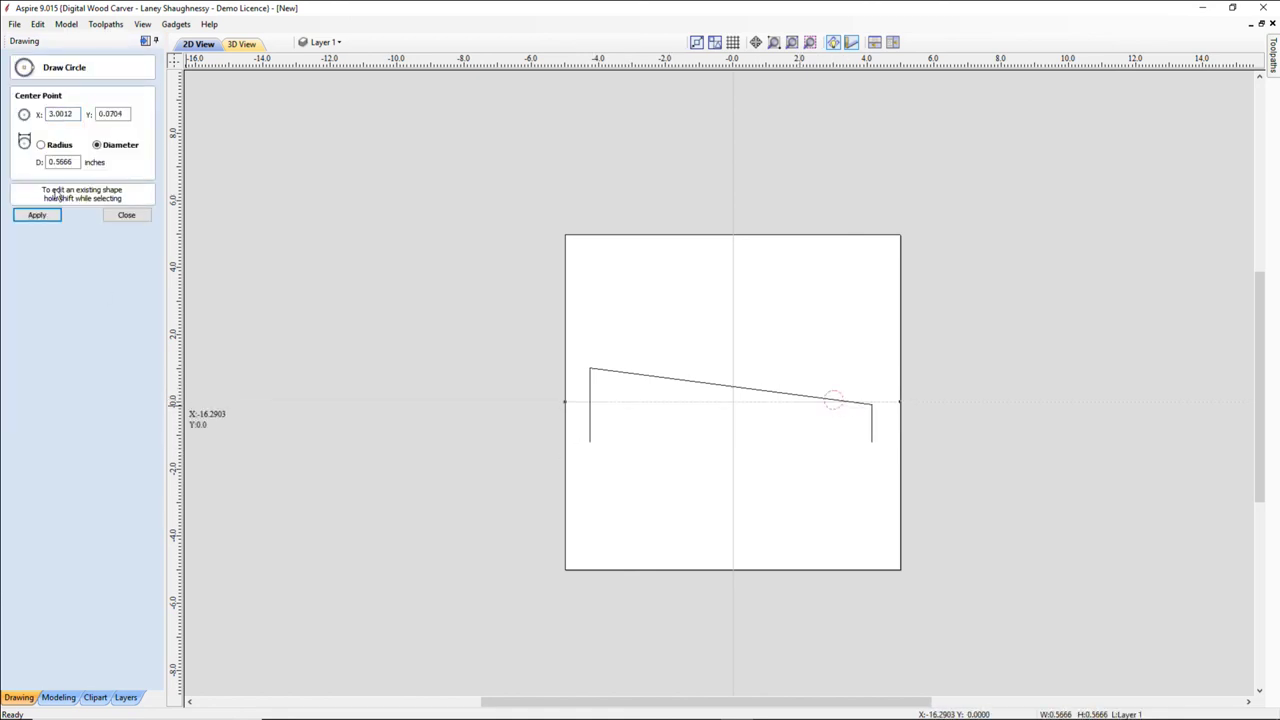
click(128, 216)
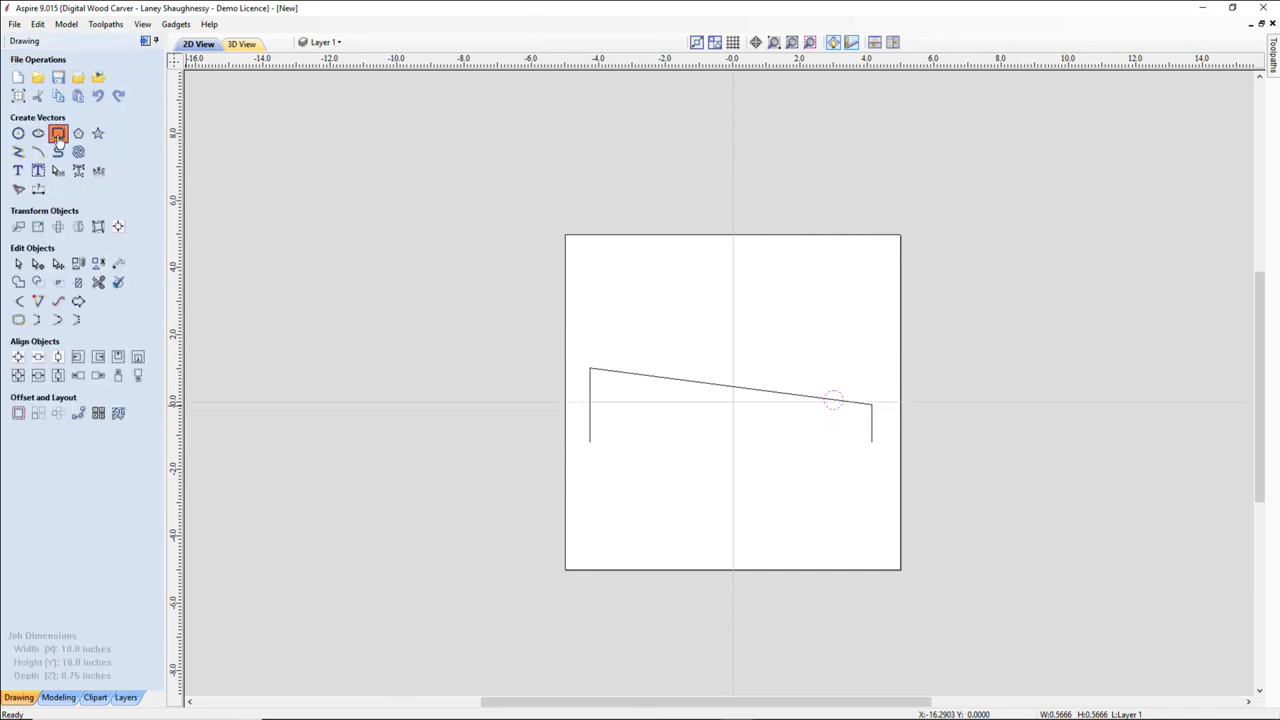
click(60, 140)
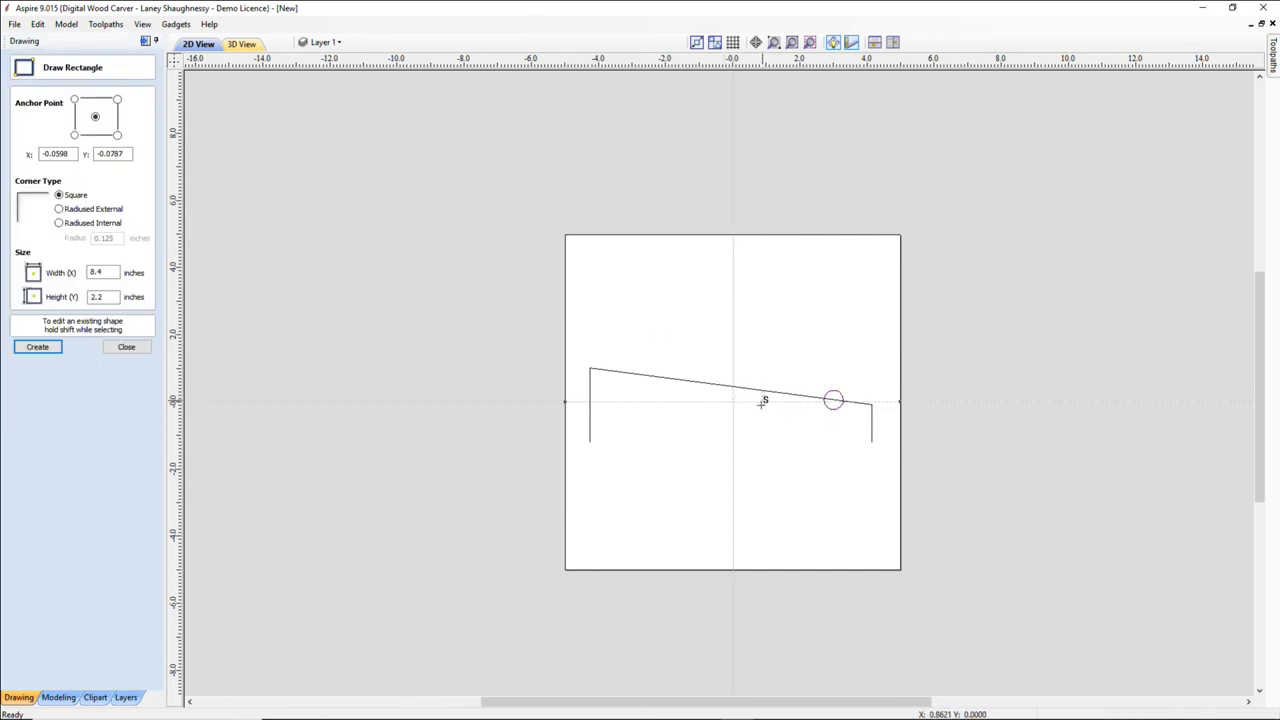
drag(701, 401, 664, 402)
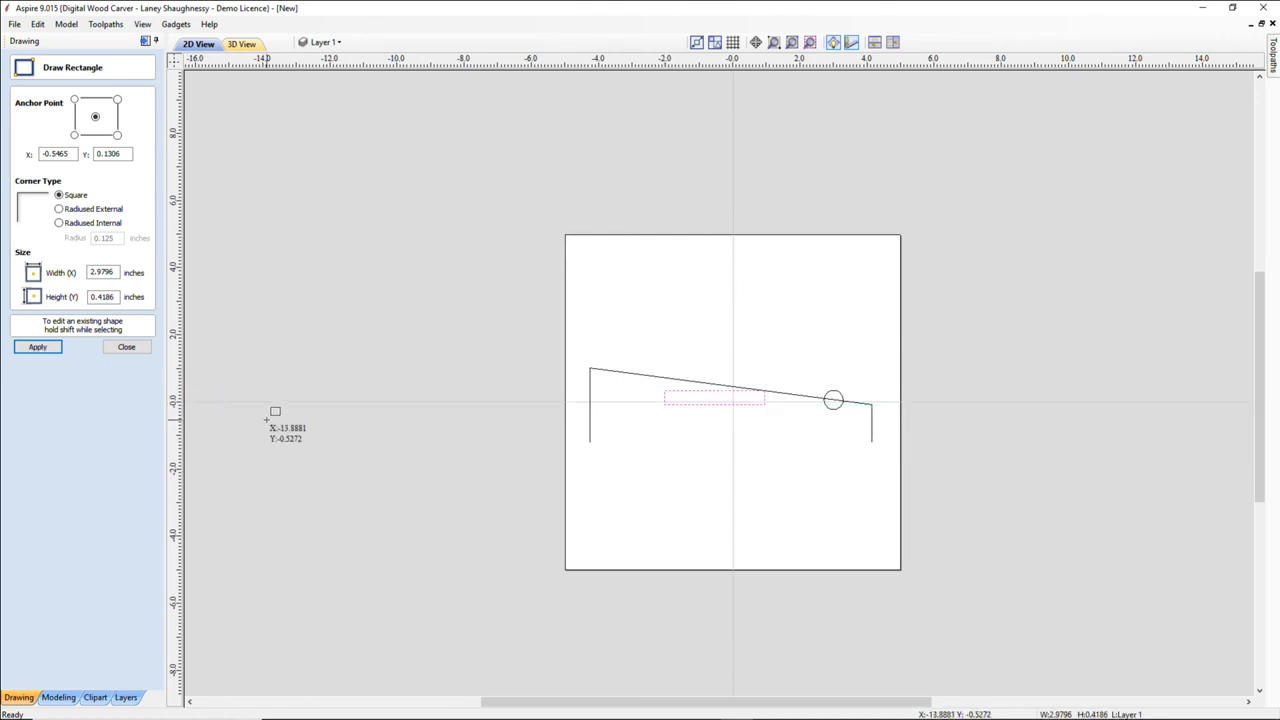
click(104, 353)
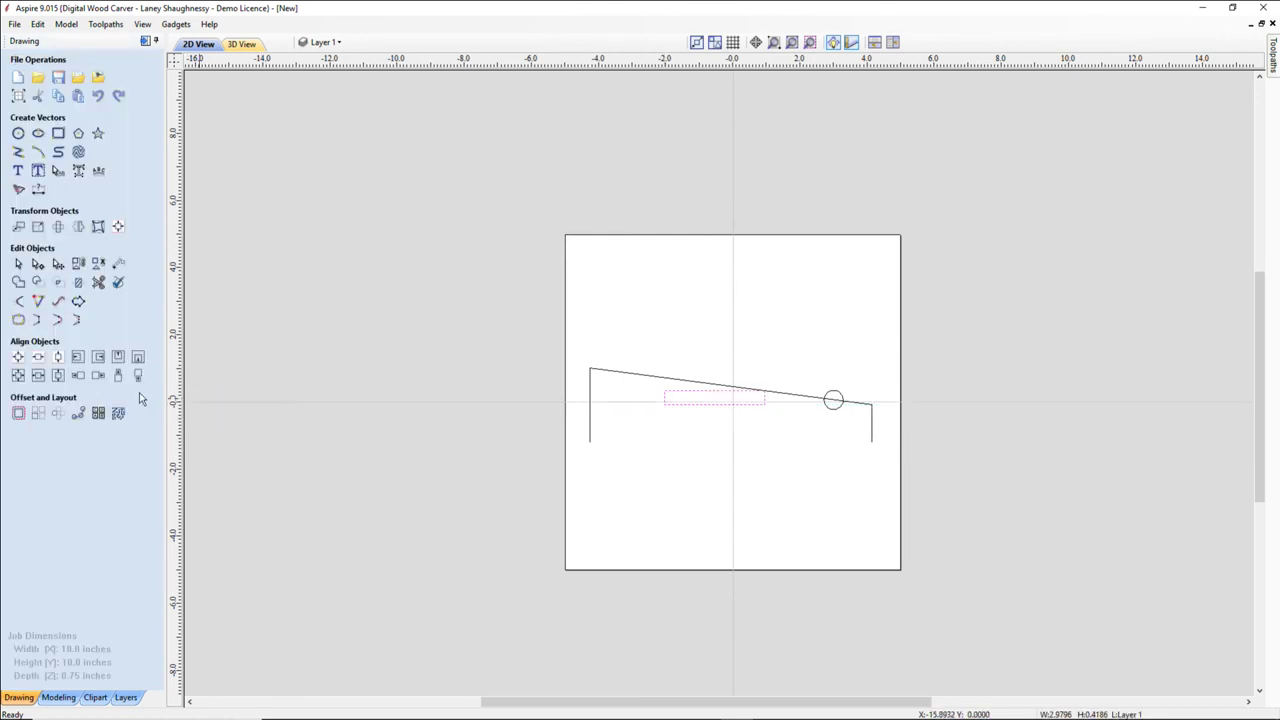
Select the small rectangle in node editing to work on its top edge.
scroll(710, 404, up, 2)
click(702, 380)
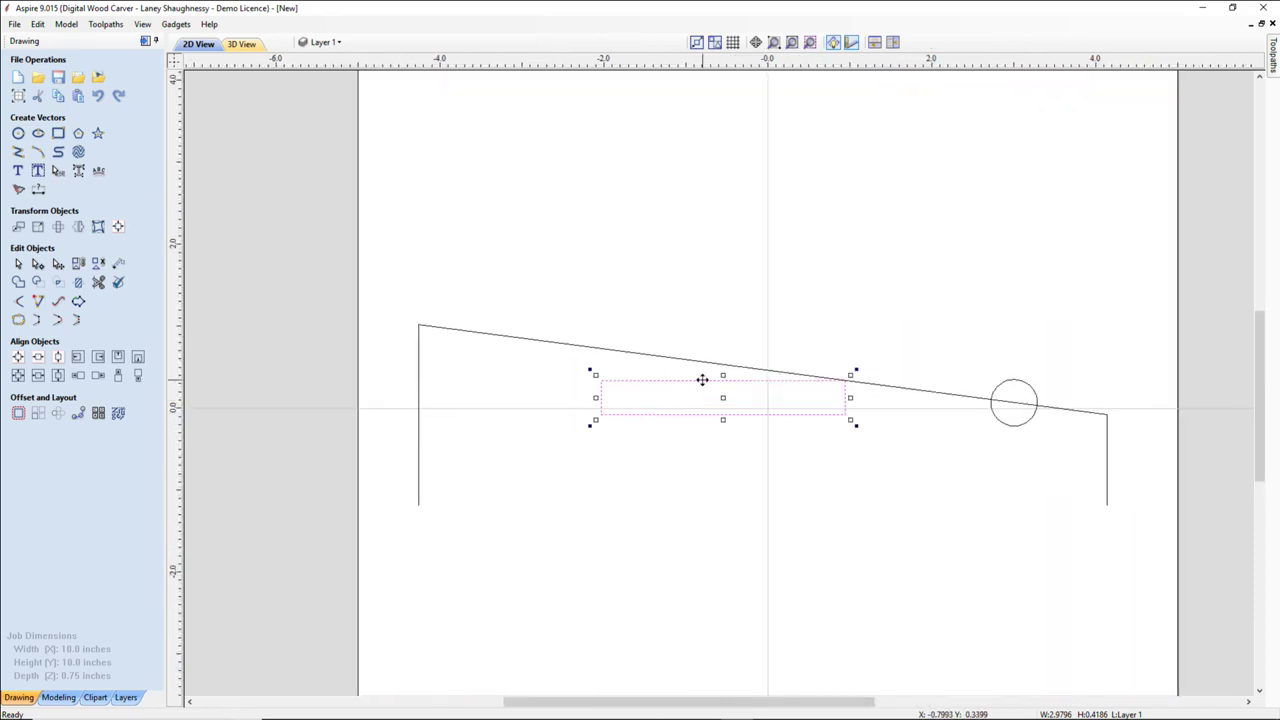
key(n)
right_click(694, 381)
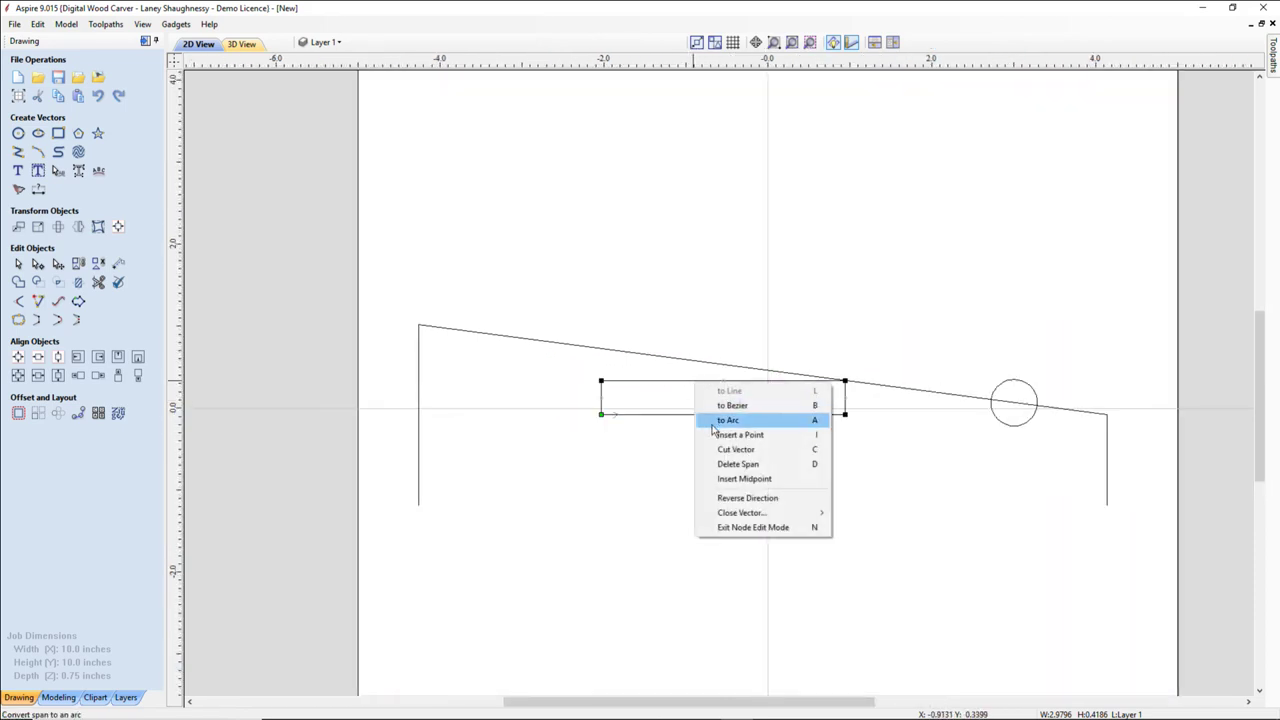
Delete the small rectangle's top span and extend its sides up to the slope.
click(735, 464)
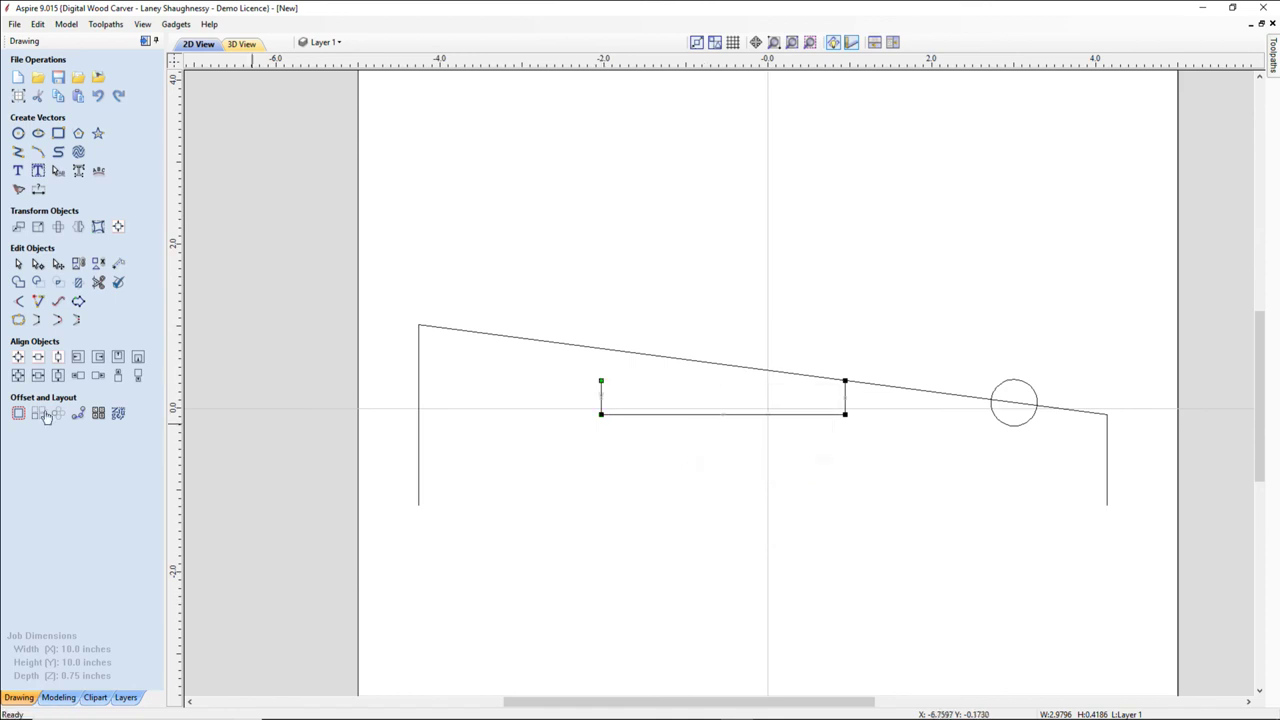
click(37, 301)
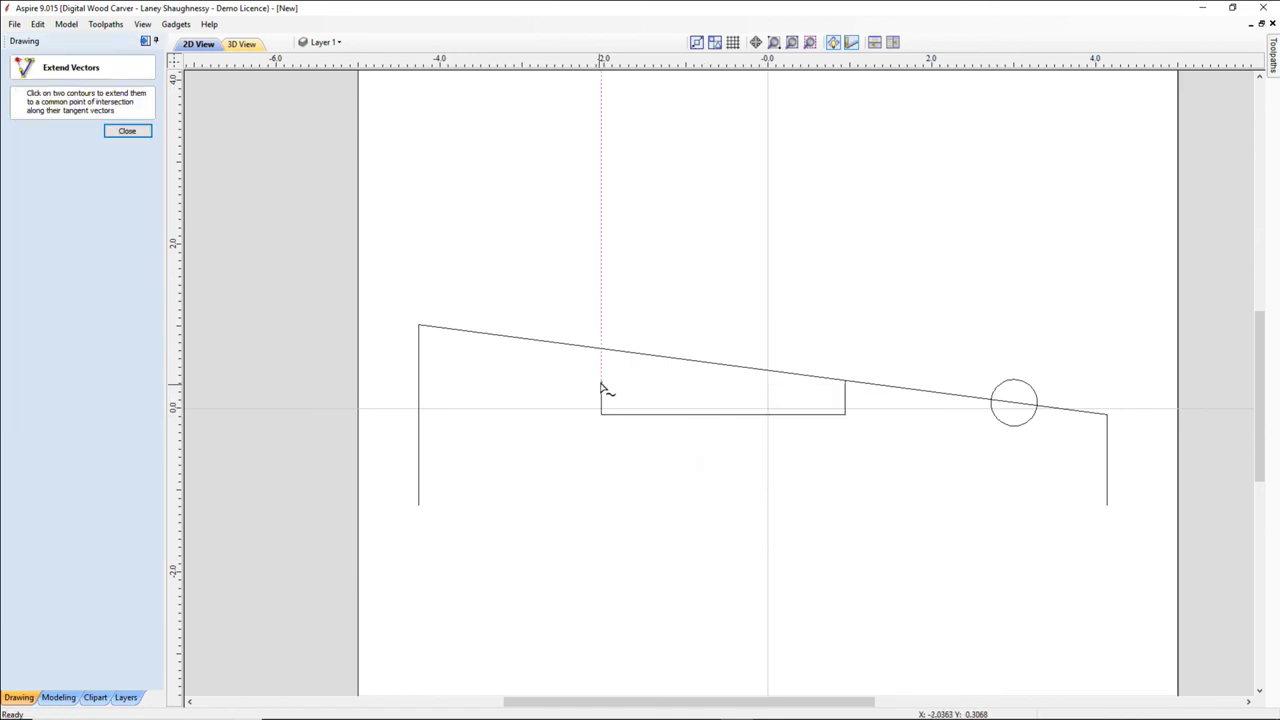
click(127, 133)
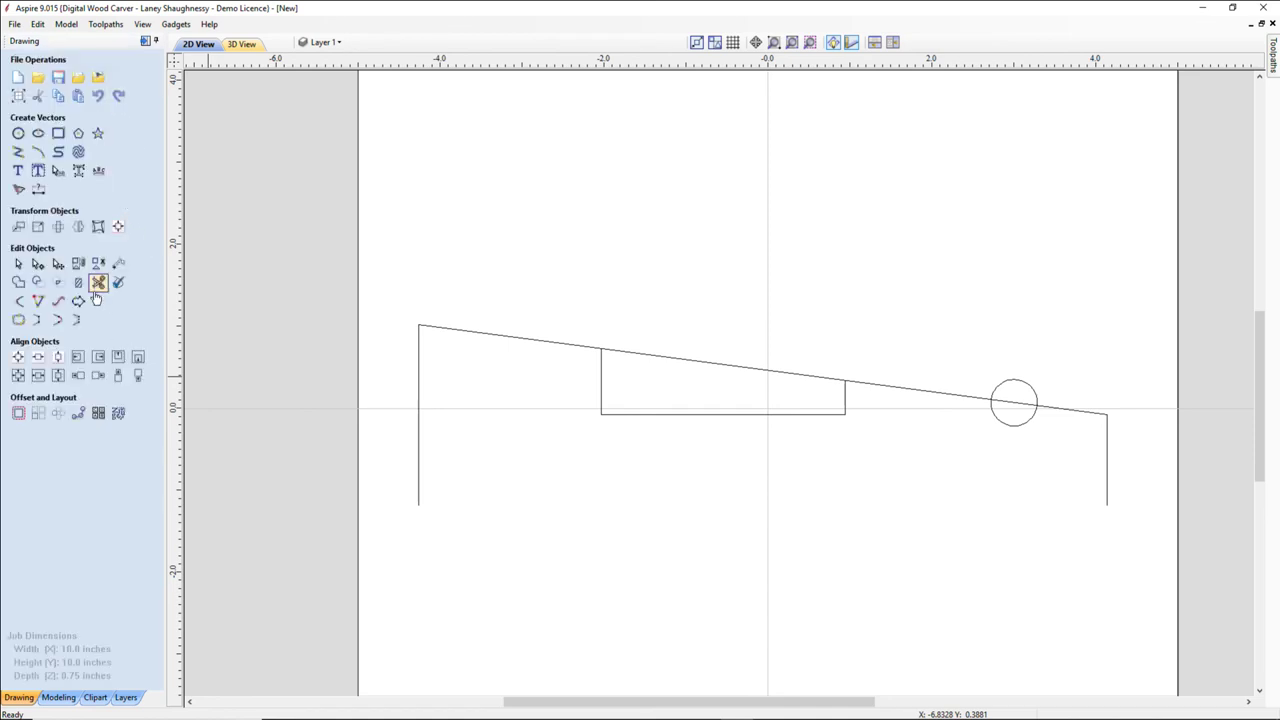
Trim away the slope above the notch and the circle's lower half, leaving a bead.
click(97, 284)
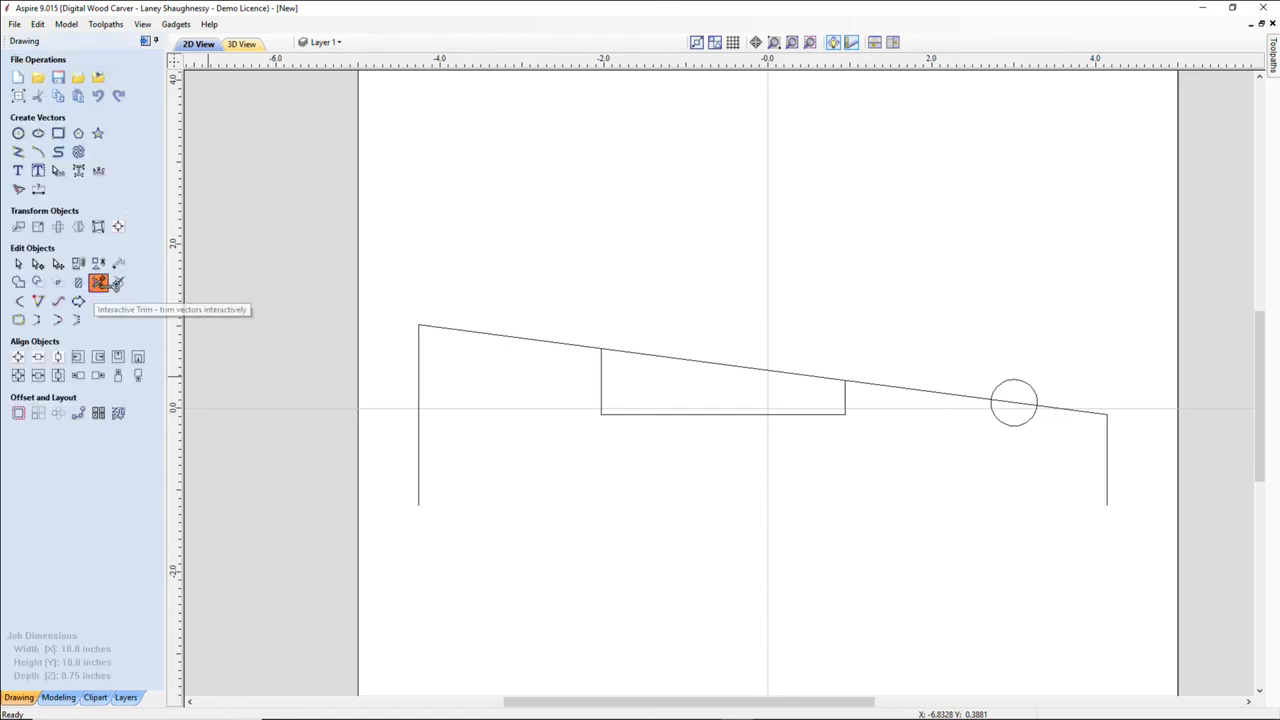
click(680, 359)
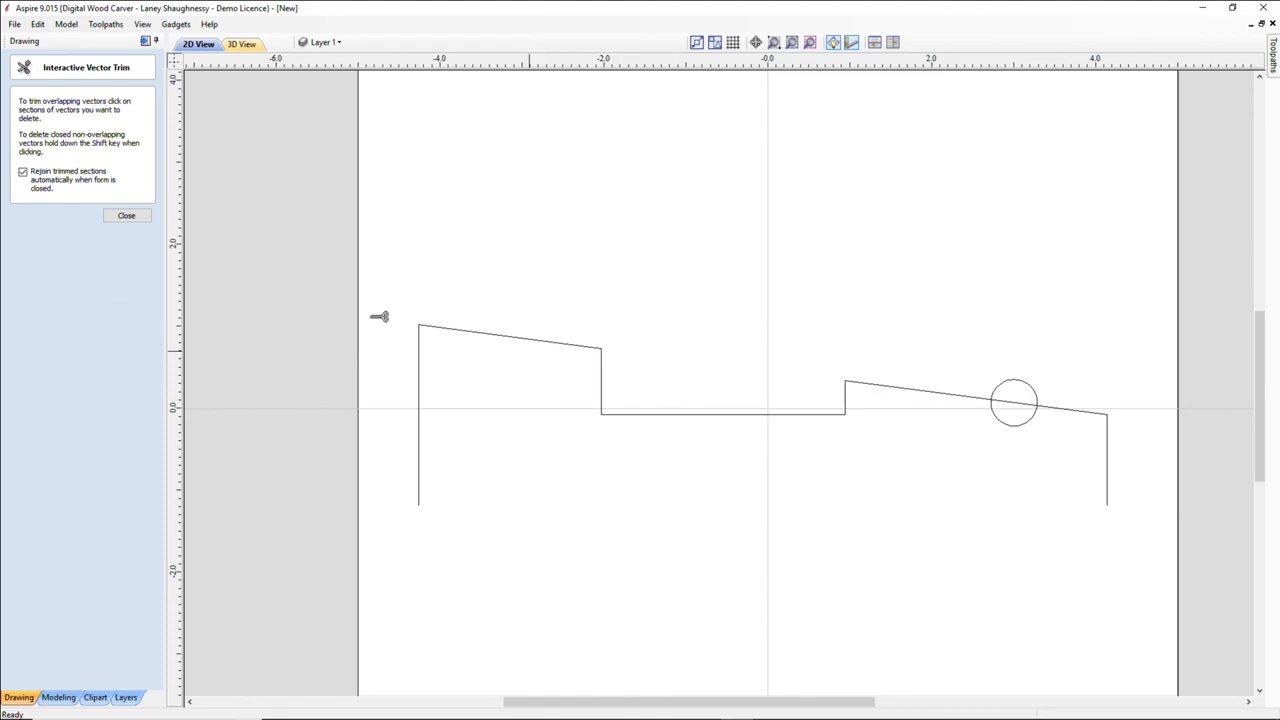
click(1014, 424)
click(1014, 405)
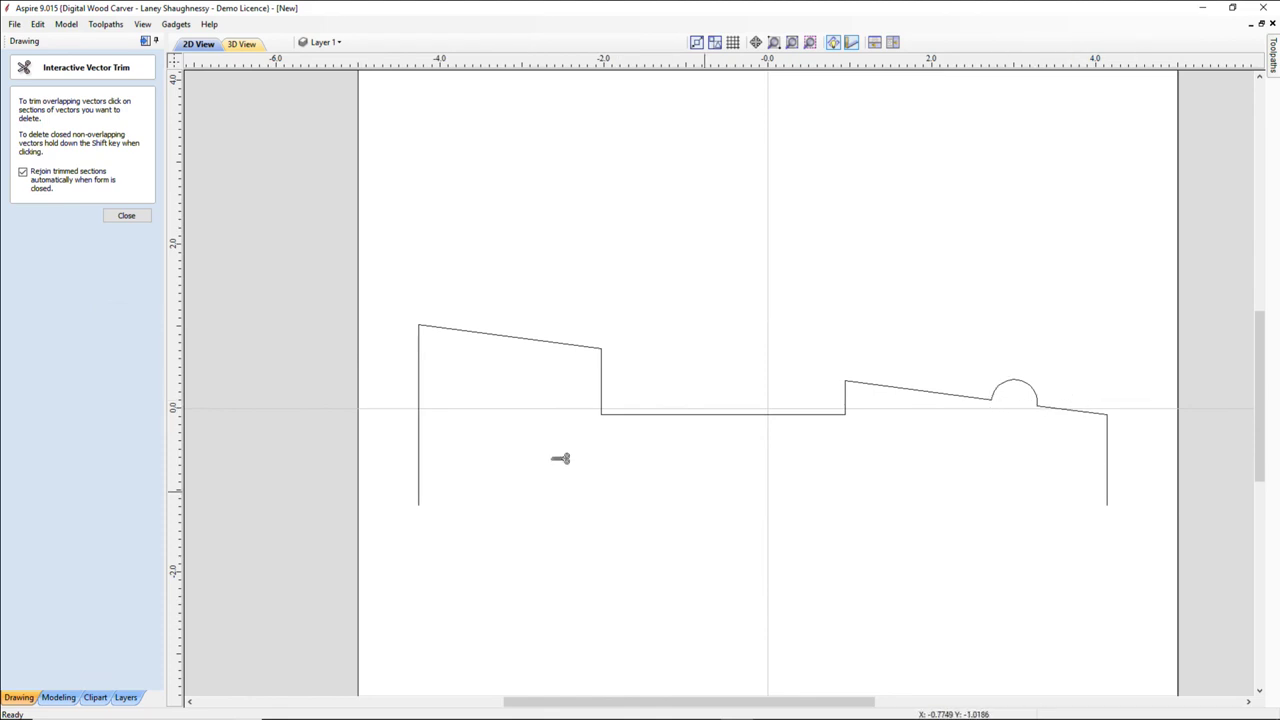
click(126, 215)
click(492, 340)
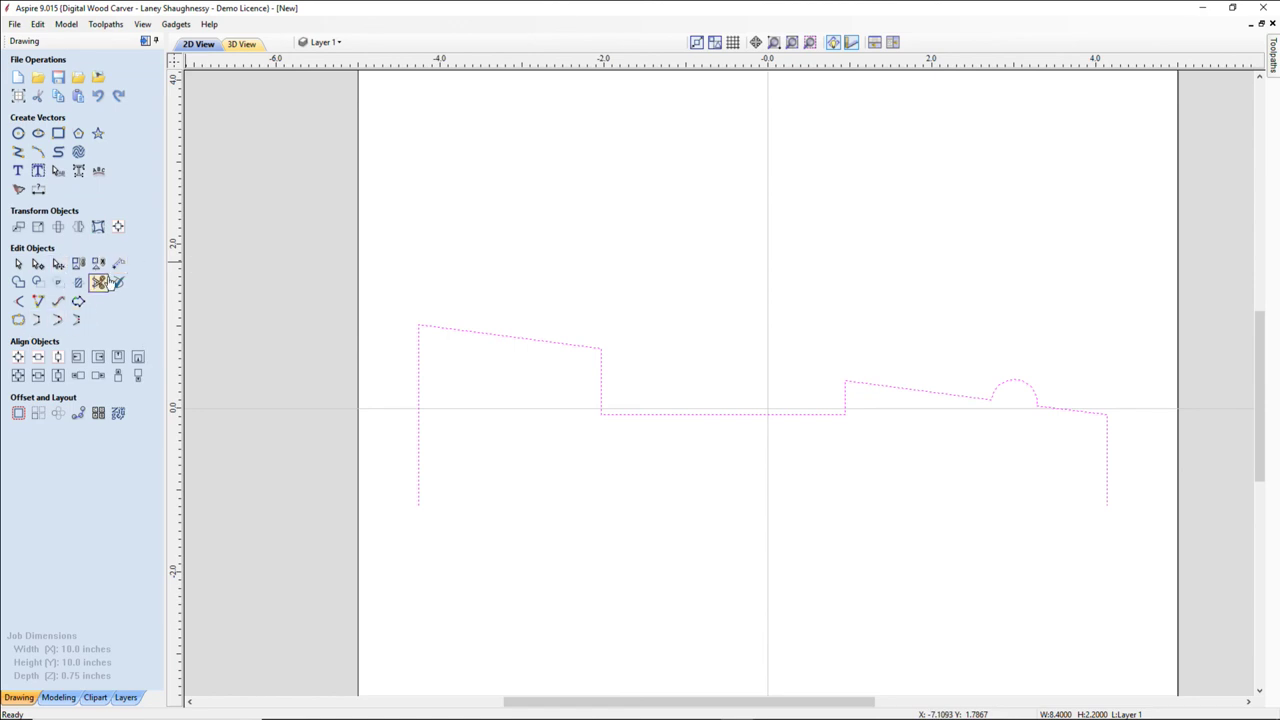
Smooth the top-left corner node, straighten the left span and raise the top curve's tangent.
click(38, 264)
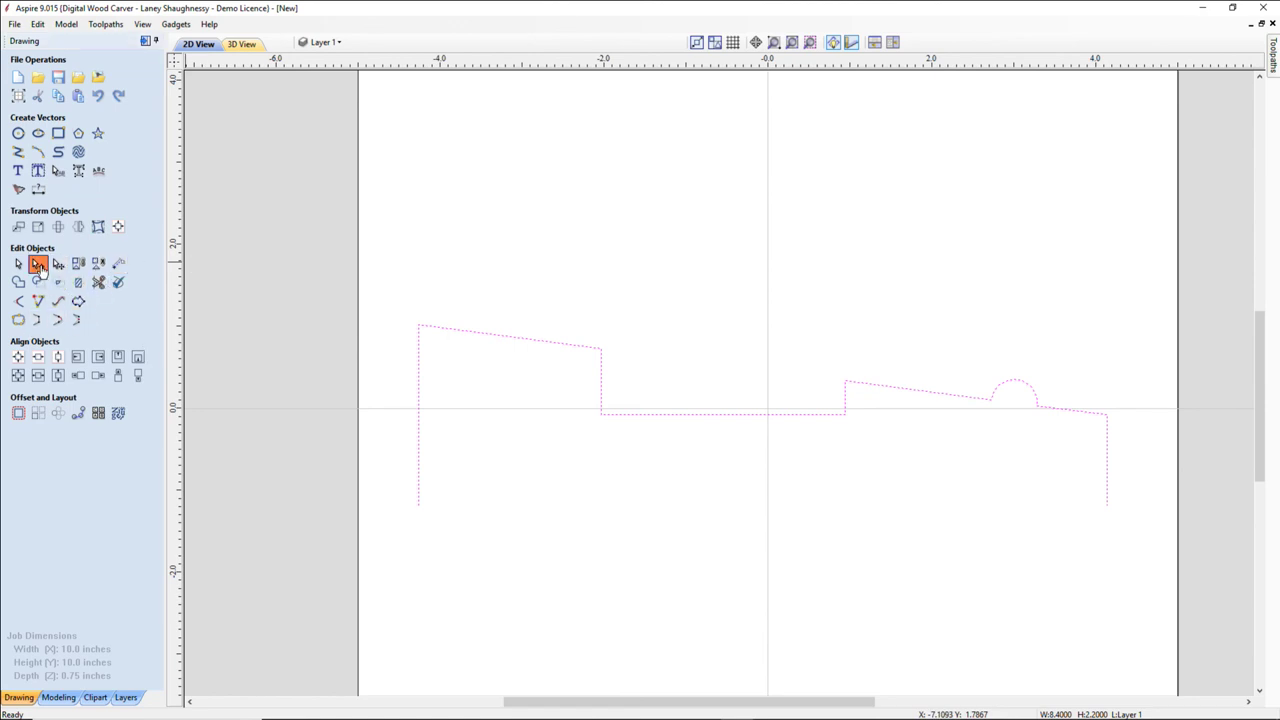
right_click(421, 324)
click(456, 348)
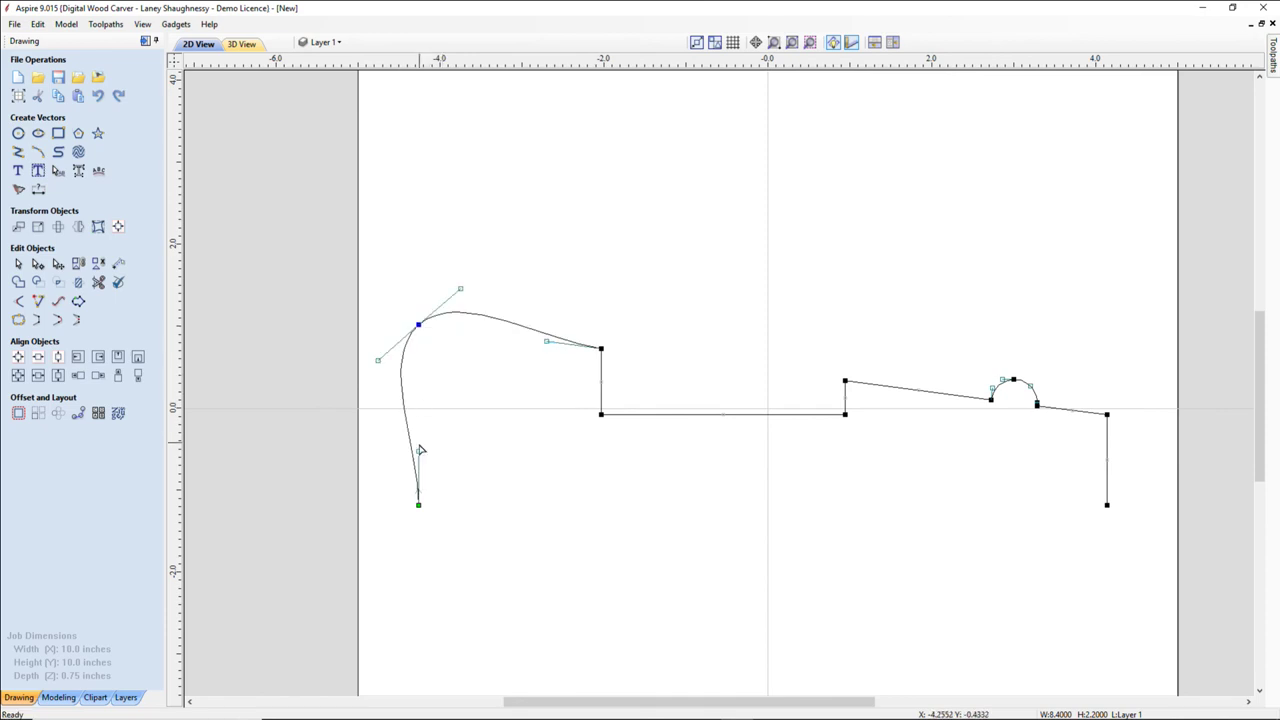
right_click(410, 428)
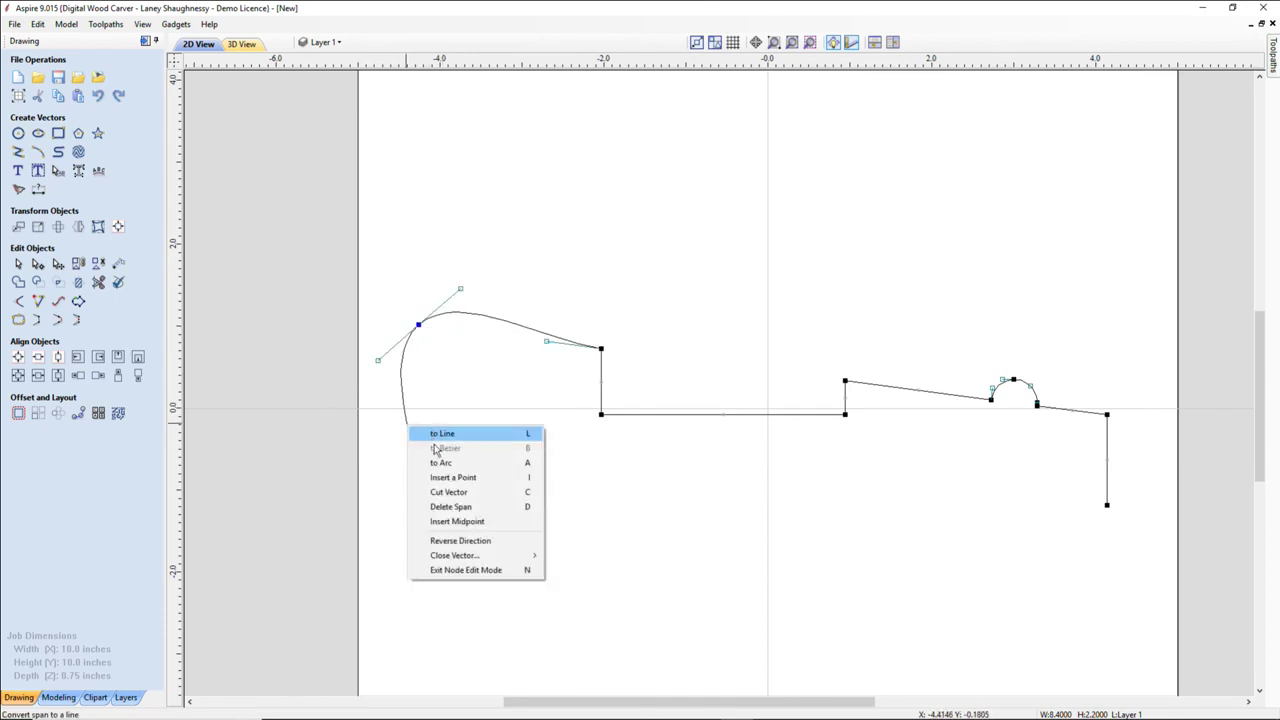
click(443, 434)
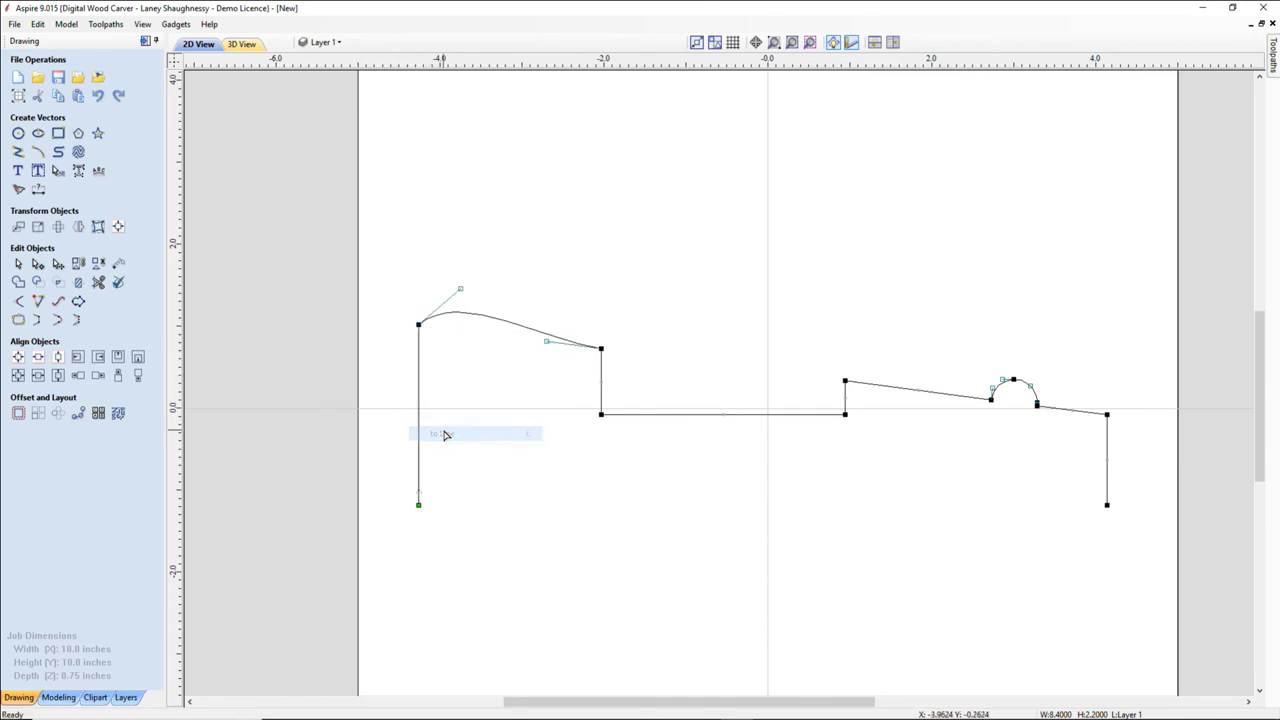
drag(457, 289, 447, 242)
Smooth the node above the notch, tighten the arch's lower end and straighten the span below.
right_click(601, 350)
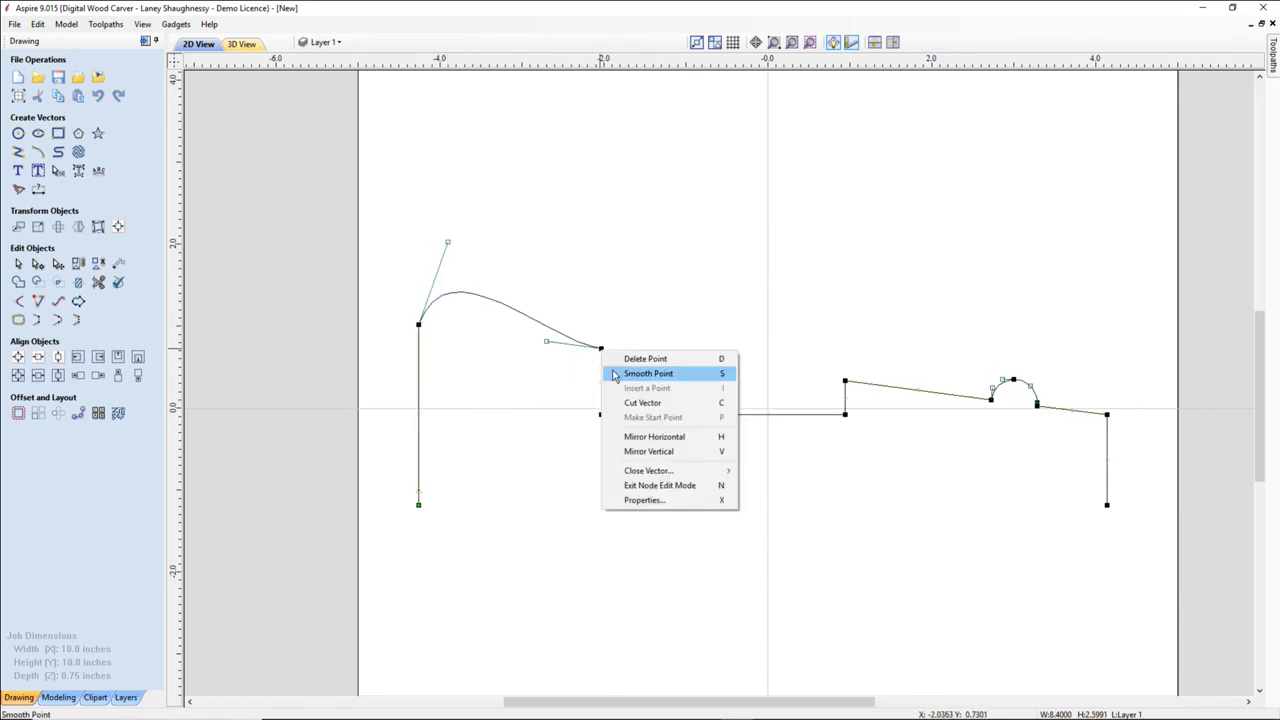
click(624, 372)
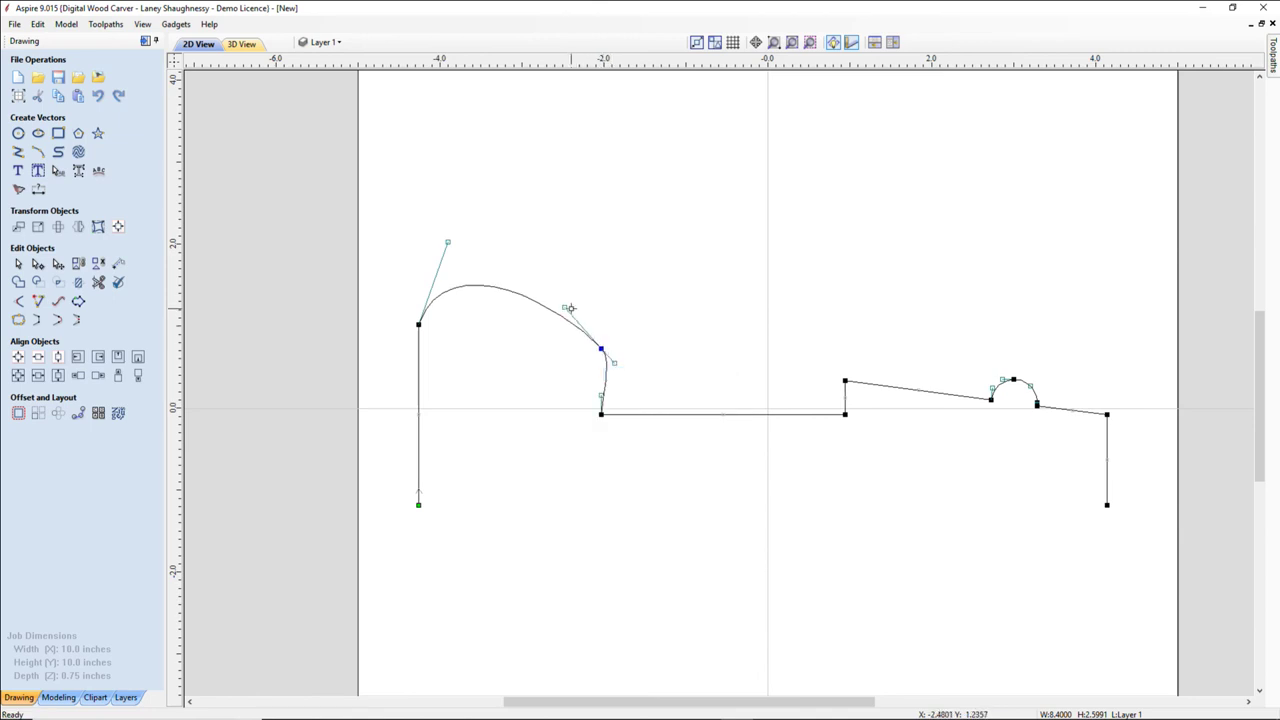
drag(565, 314, 551, 338)
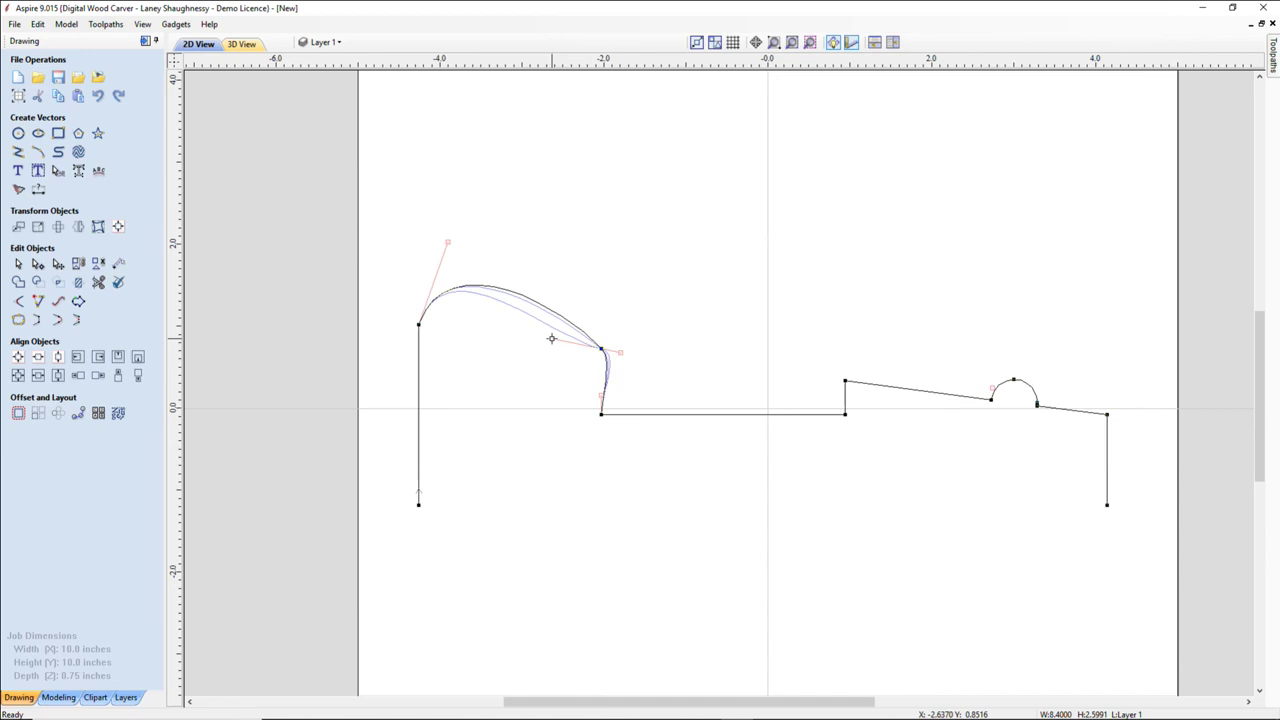
right_click(608, 380)
click(627, 389)
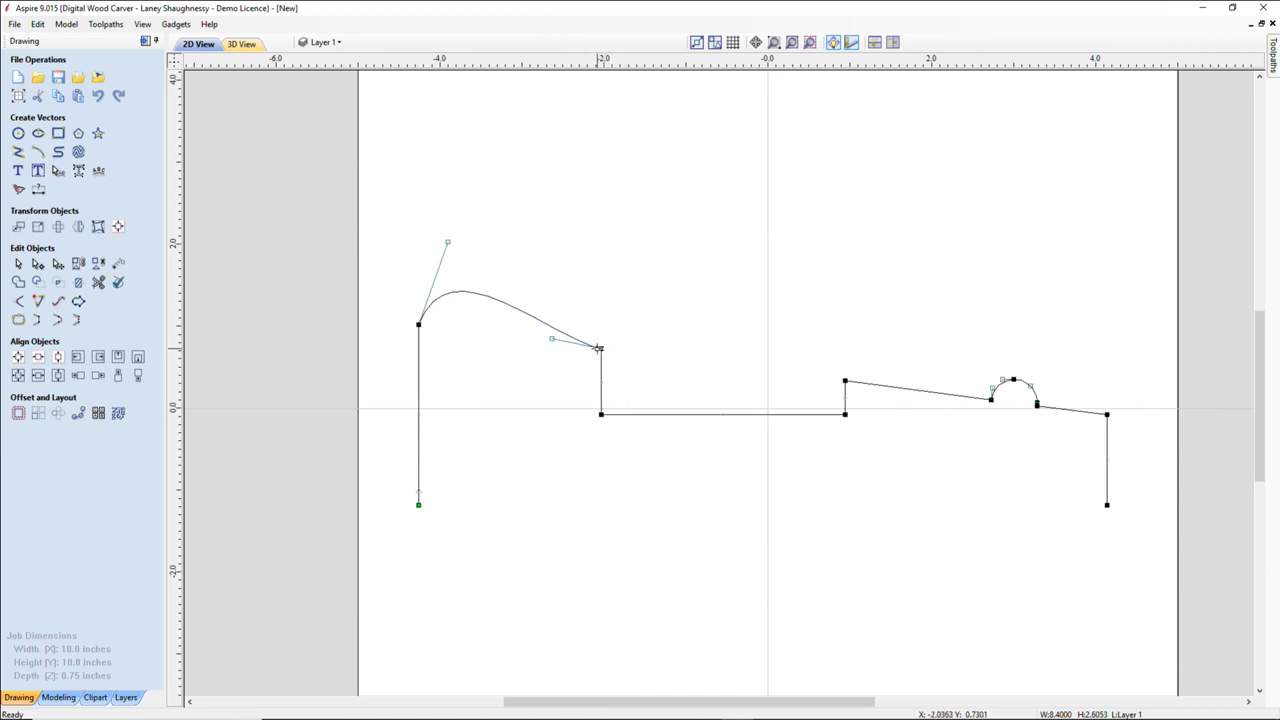
Turn the baseline corner into a smooth point, deepen its dip and nudge it right.
right_click(601, 415)
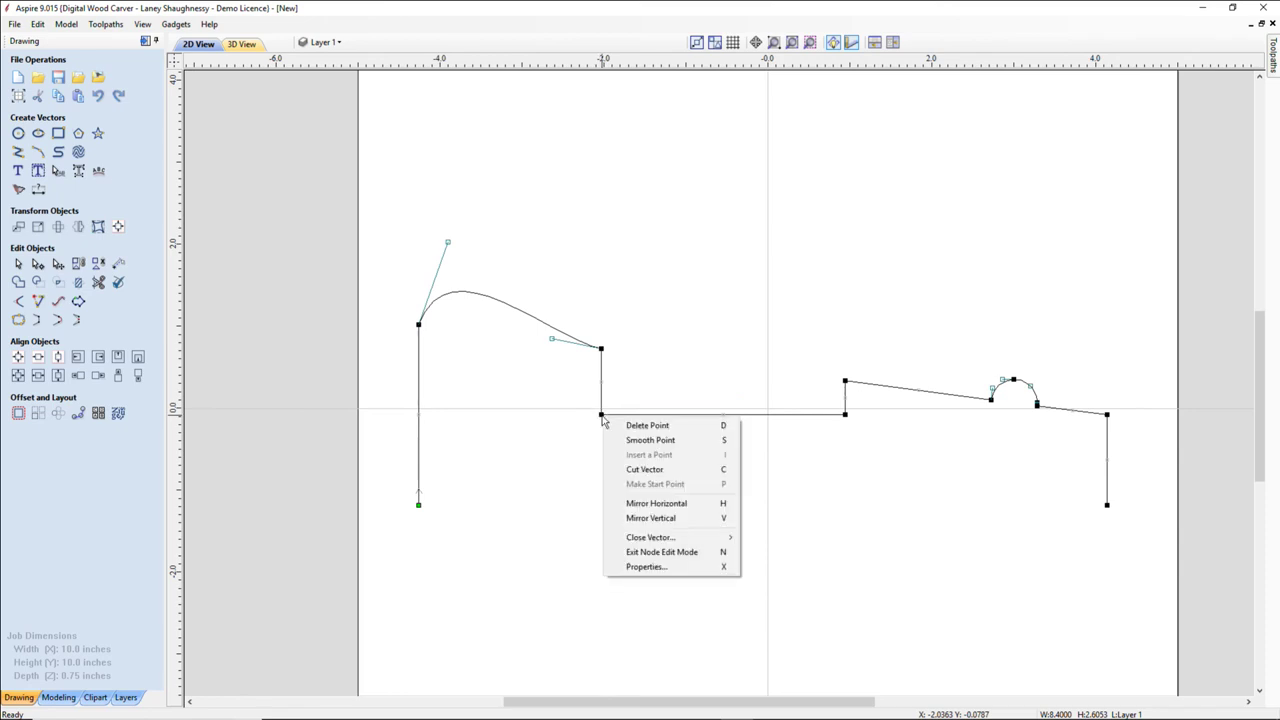
click(621, 427)
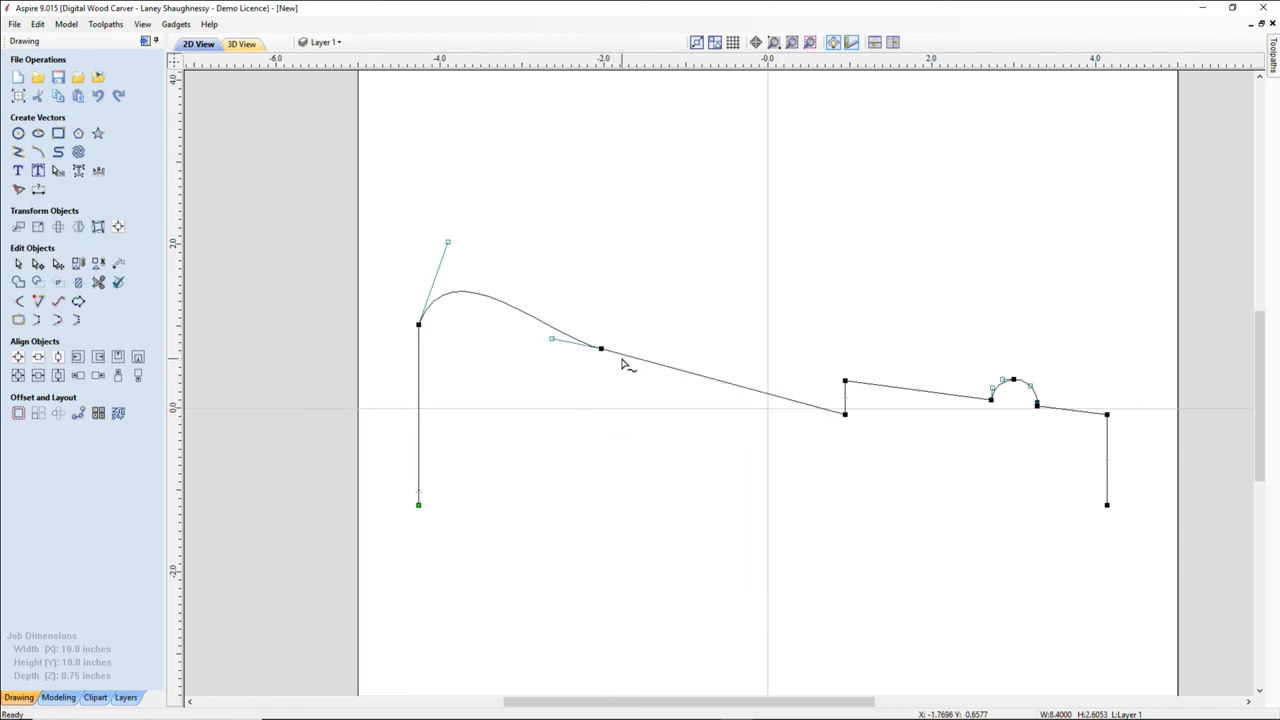
key(ctrl+z)
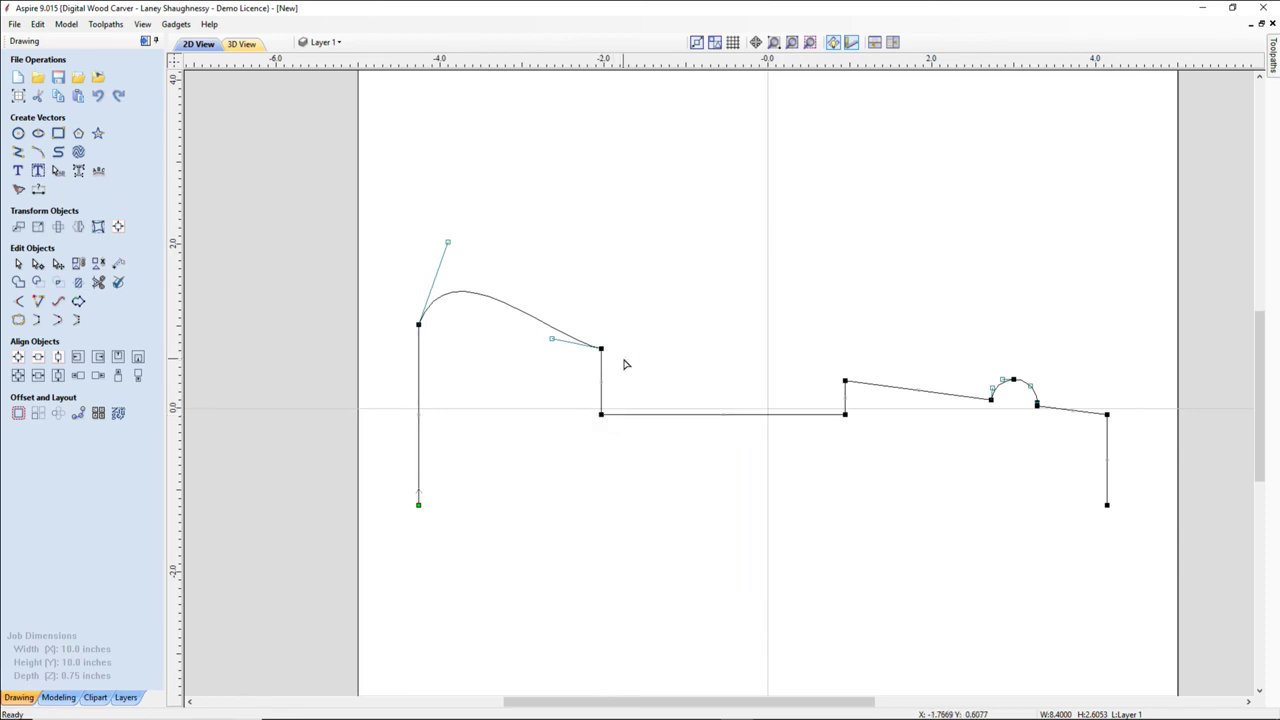
right_click(601, 415)
click(634, 443)
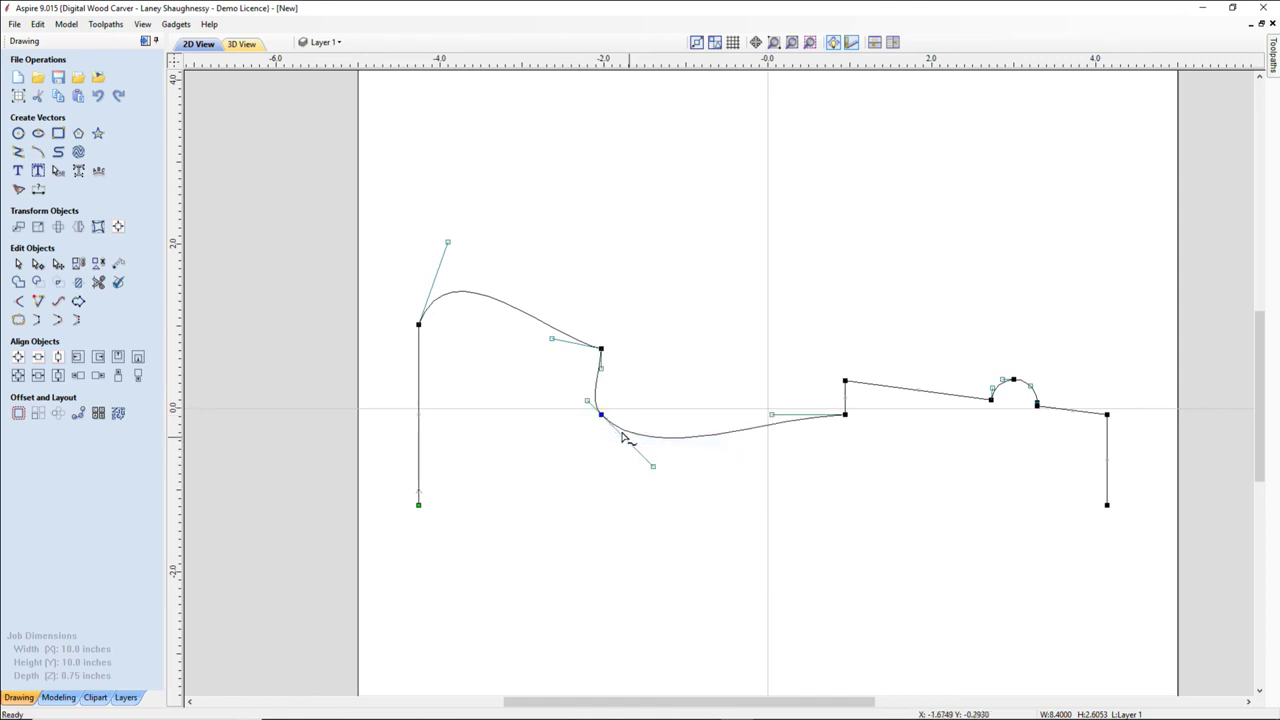
click(651, 466)
drag(694, 460, 694, 460)
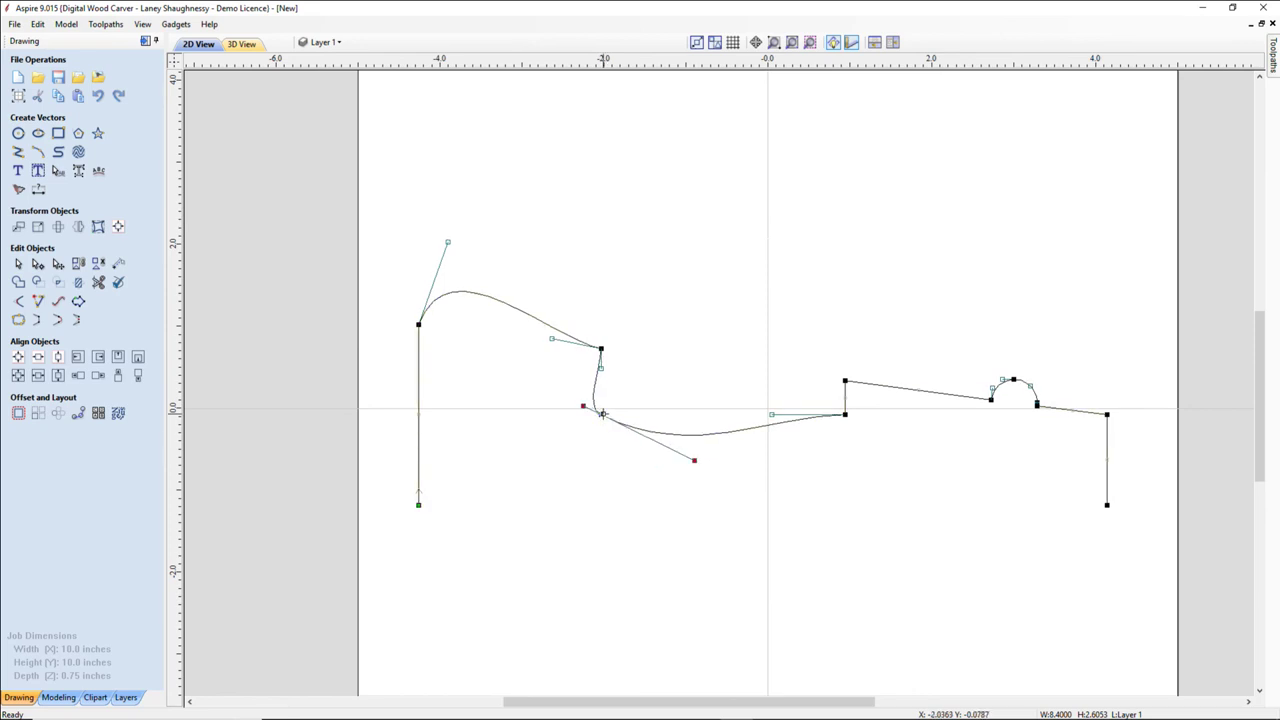
drag(602, 413, 604, 416)
key(Right)
key(Right)
key(Right)
key(Right)
key(Right)
key(Right)
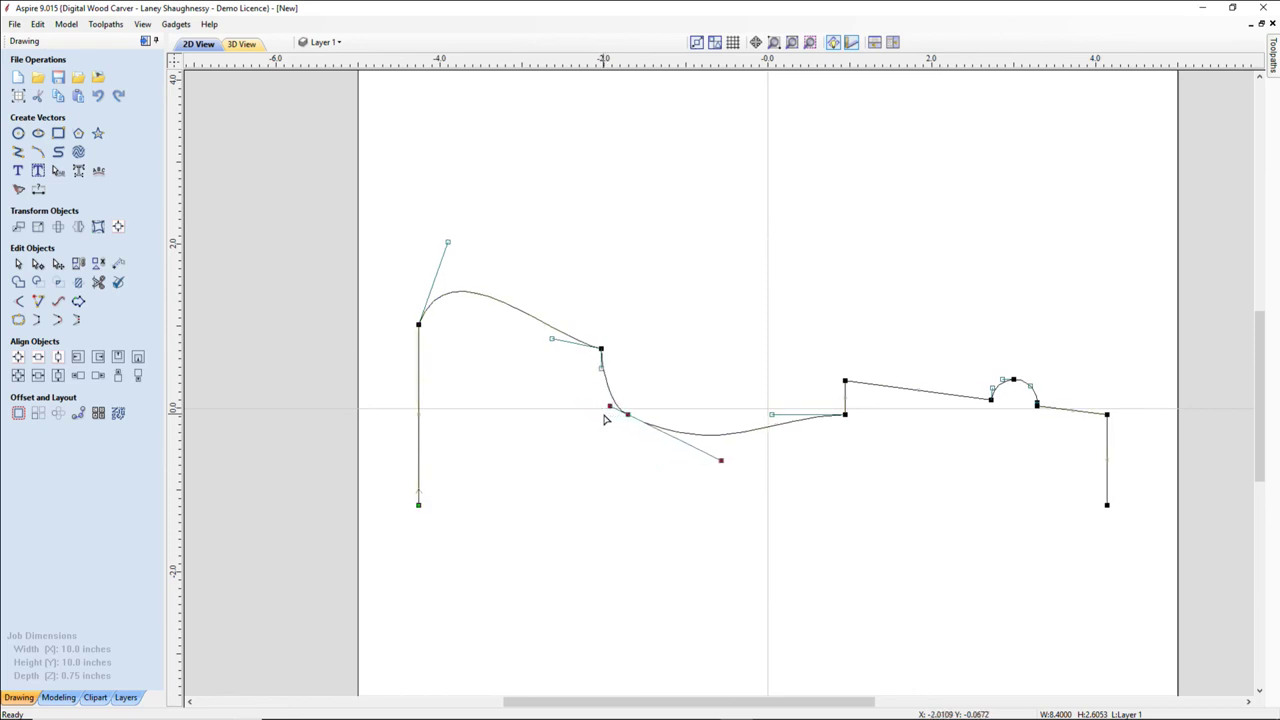
key(Right)
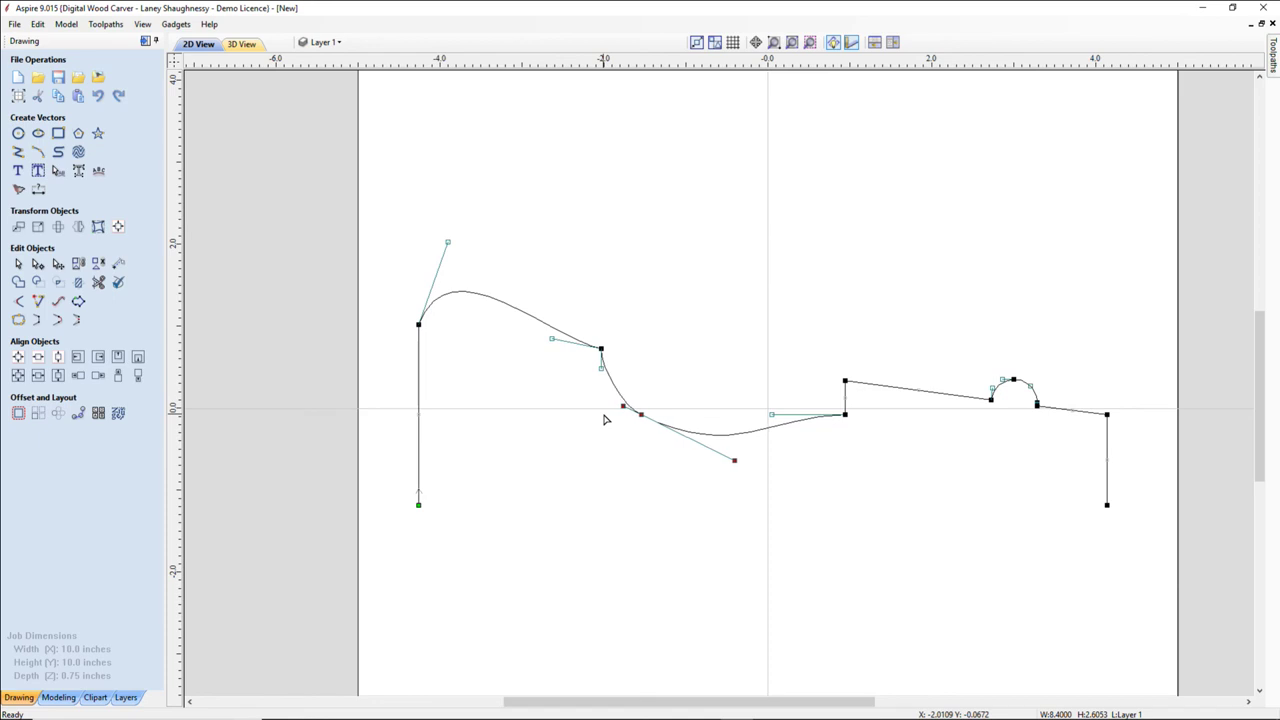
Smooth the point at the step's base, shift it left and pull the dipping span lower.
right_click(845, 412)
click(875, 438)
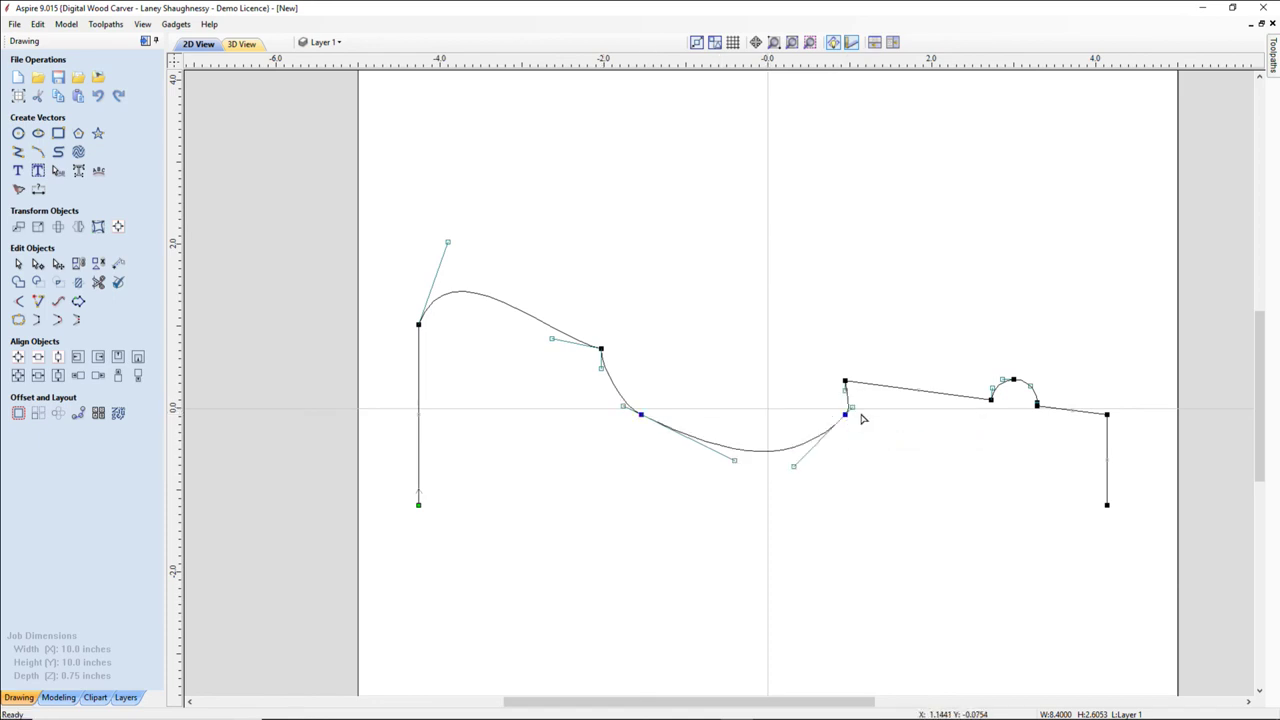
click(845, 412)
key(Left)
key(Left)
key(Left)
key(Left)
key(Left)
key(Left)
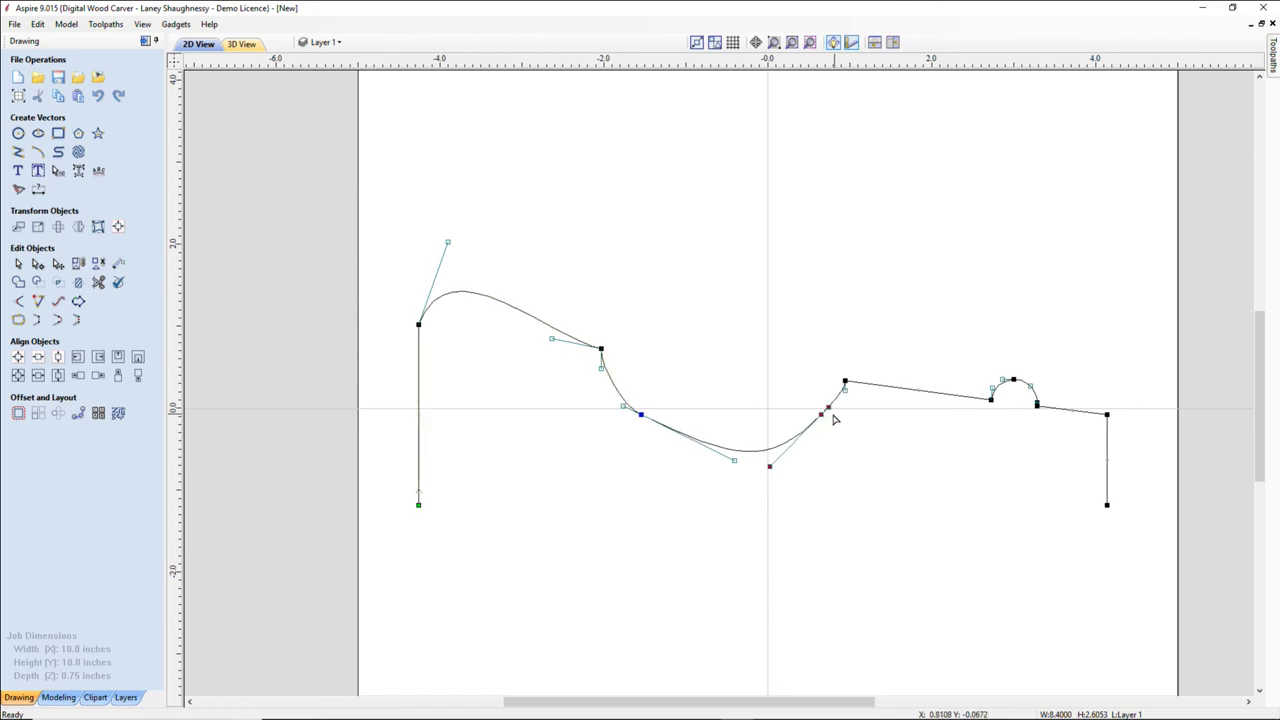
click(766, 460)
drag(752, 426, 749, 441)
click(792, 472)
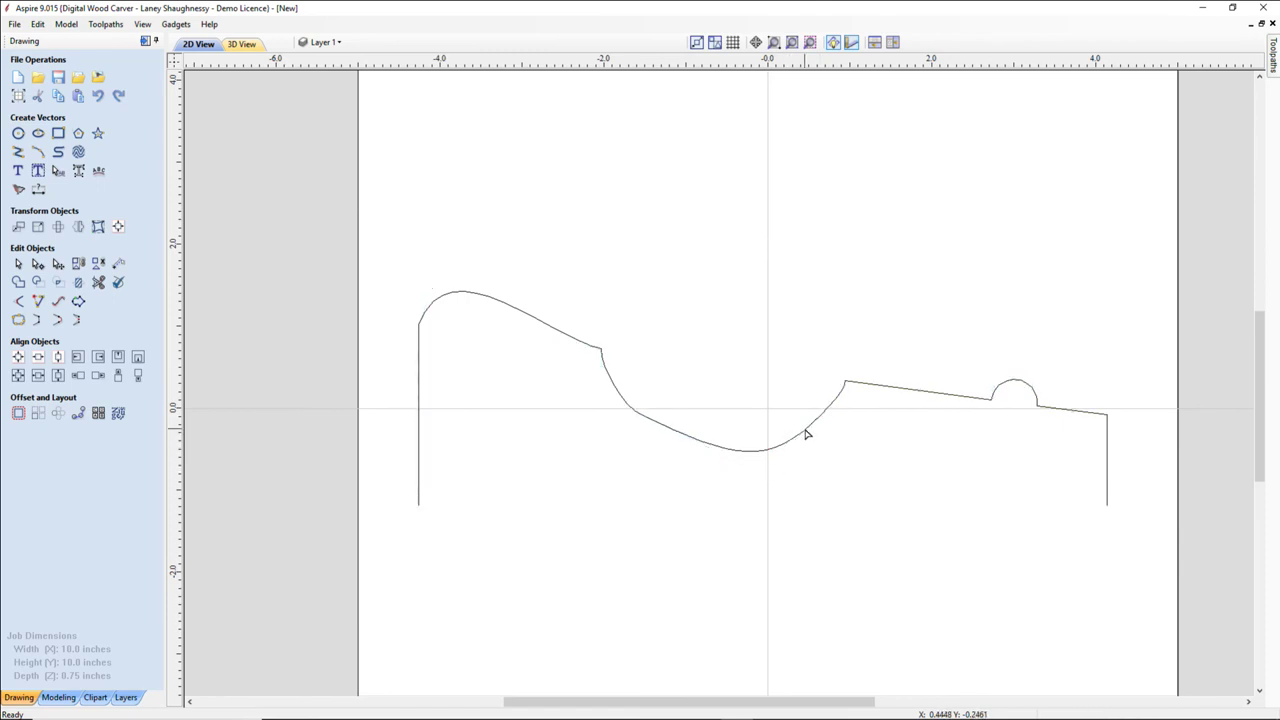
Rework the dipping span, revert to a corner at the step's base and exit node editing.
double_click(806, 435)
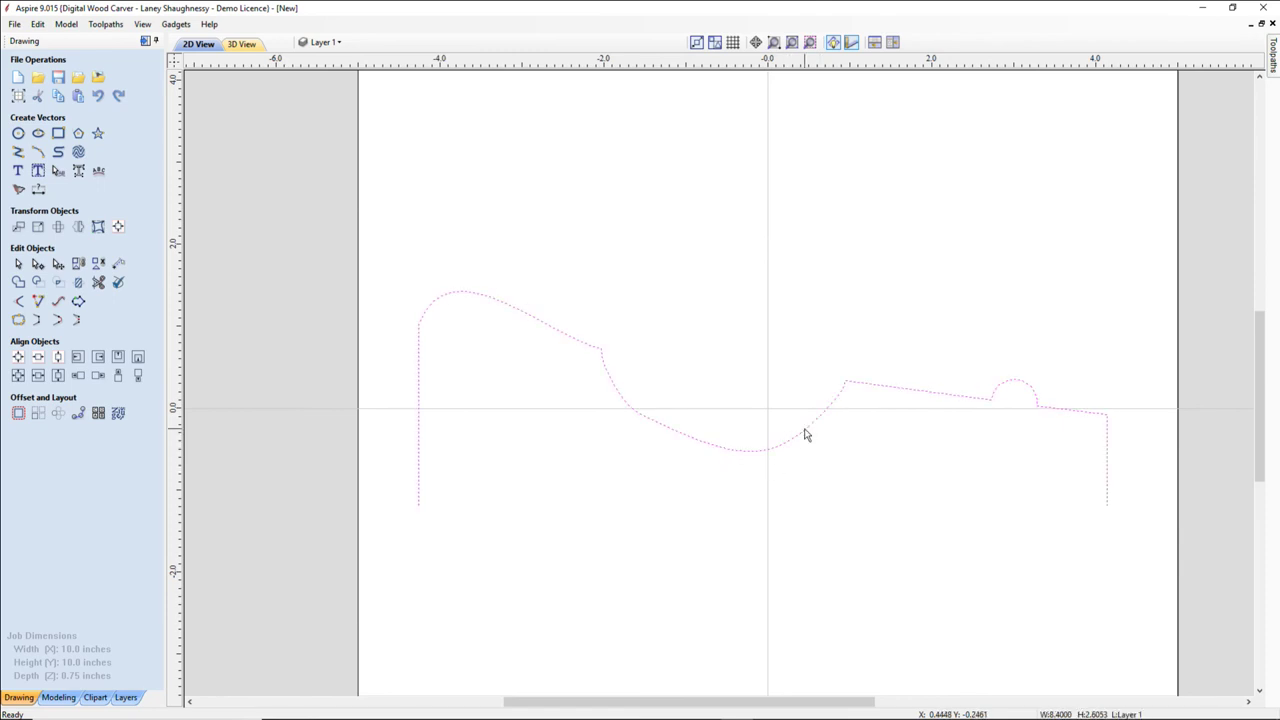
mouse_move(756, 449)
mouse_down()
mouse_move(743, 411)
mouse_move(731, 418)
mouse_up()
right_click(838, 405)
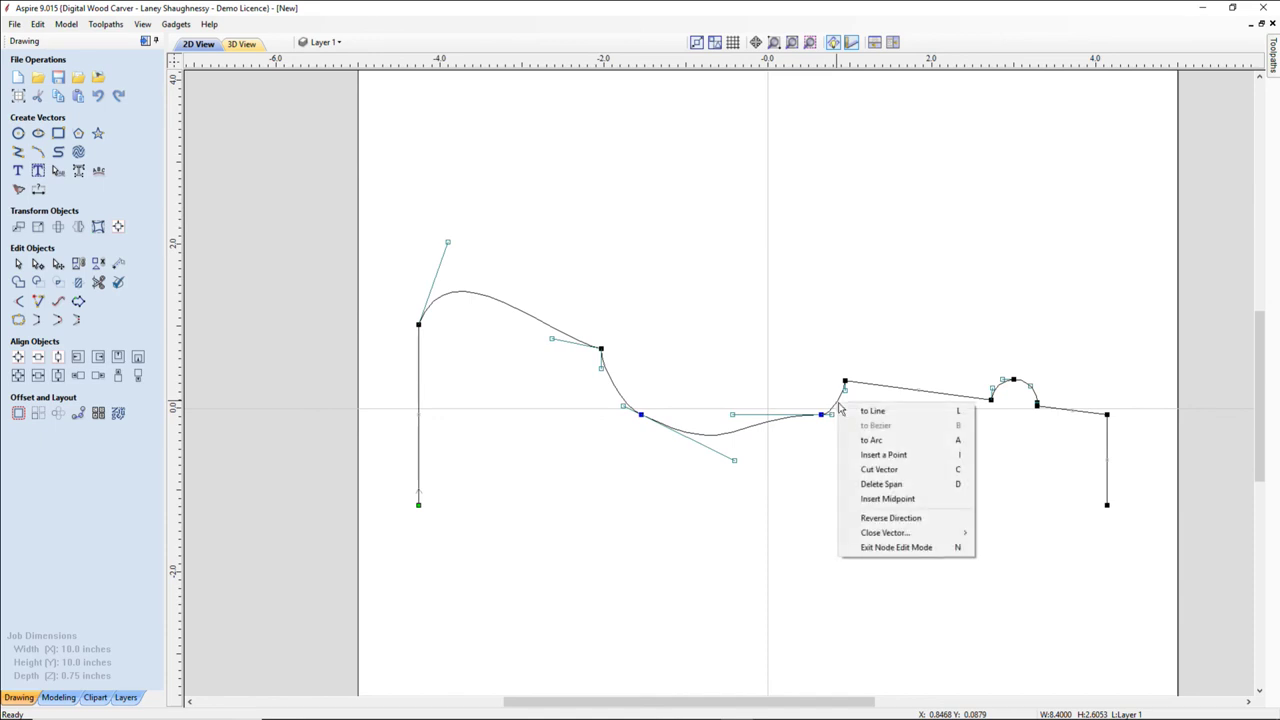
click(880, 410)
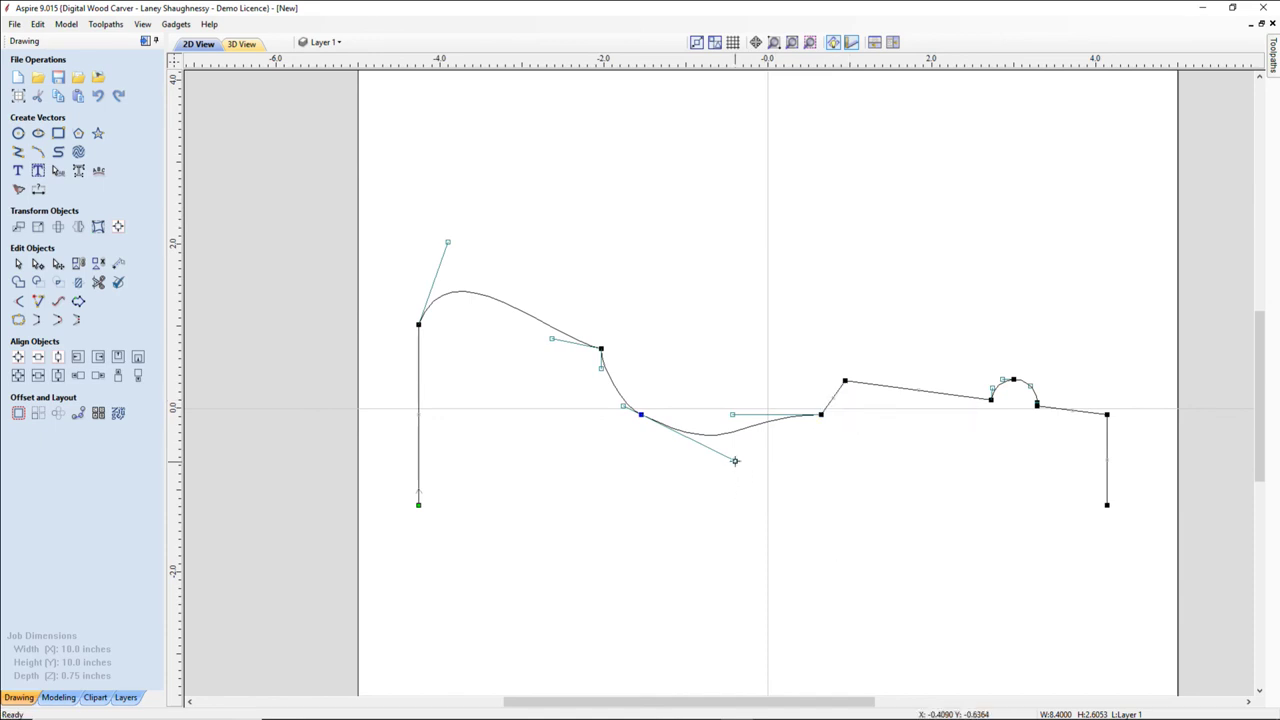
drag(735, 461, 731, 441)
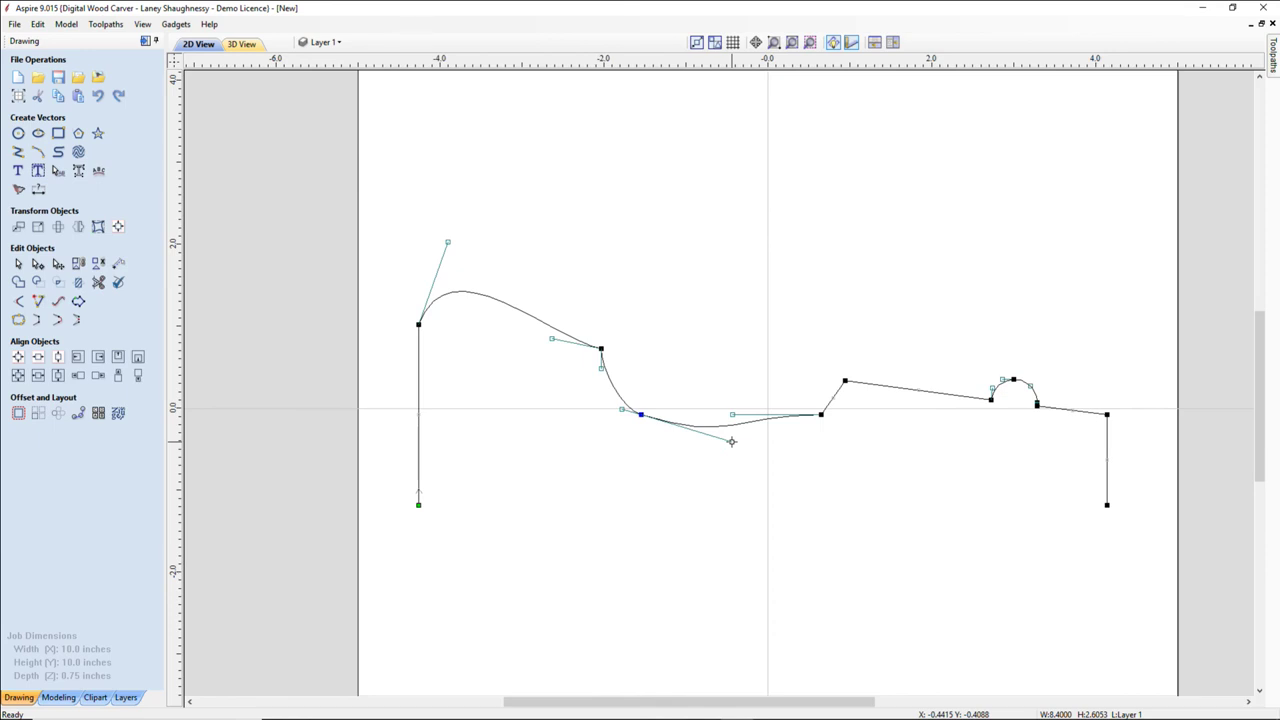
key(s)
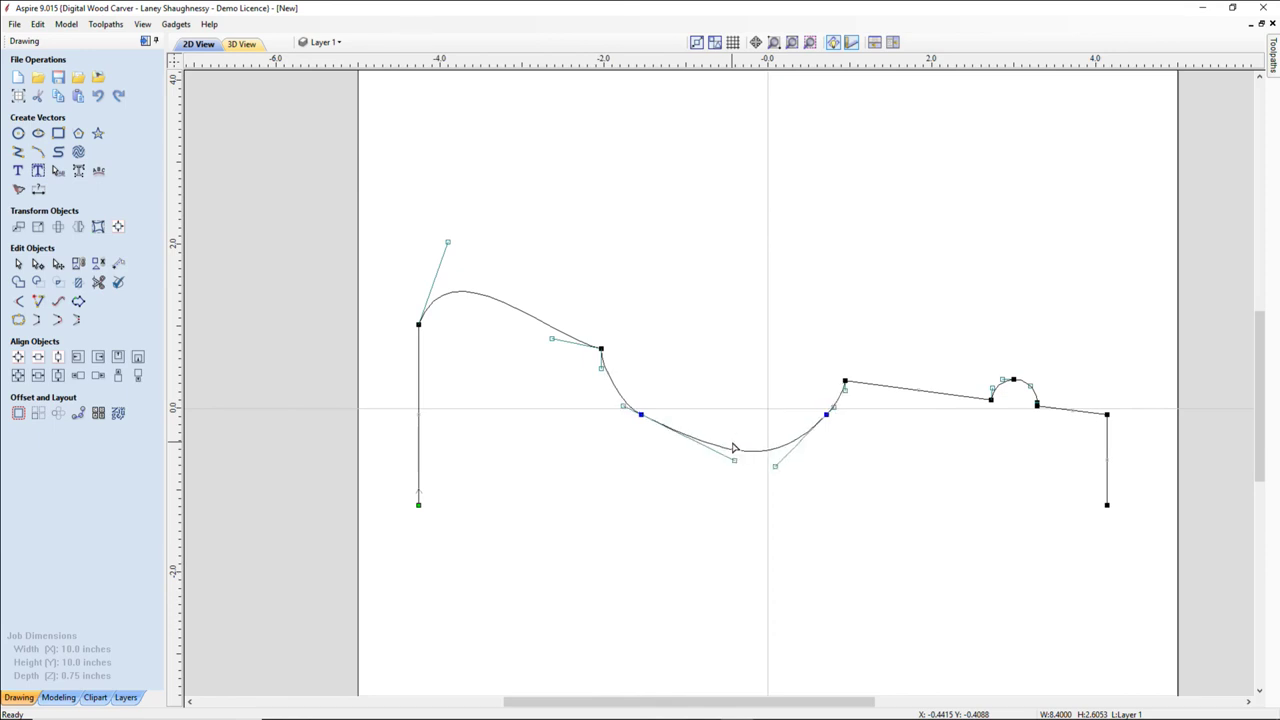
key(ctrl+z)
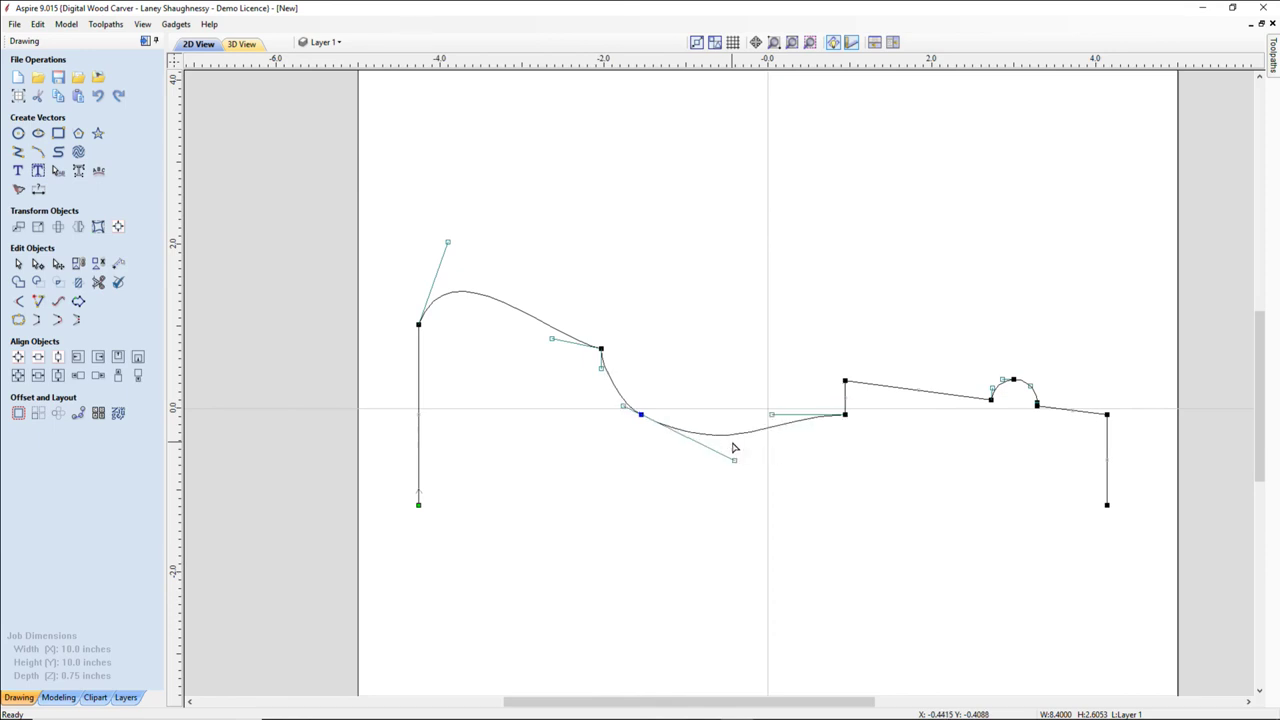
key(Escape)
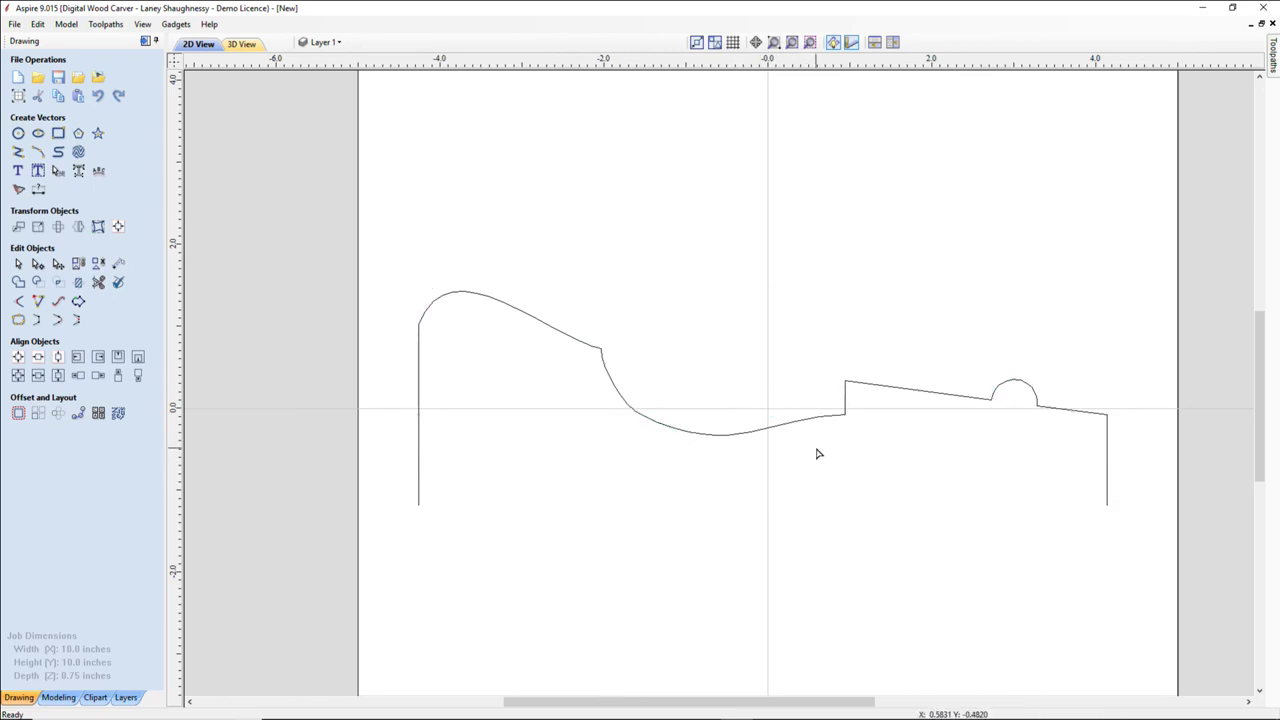
Round the step corners, arch end, bead and right end with 0.25 inch fillets.
click(17, 302)
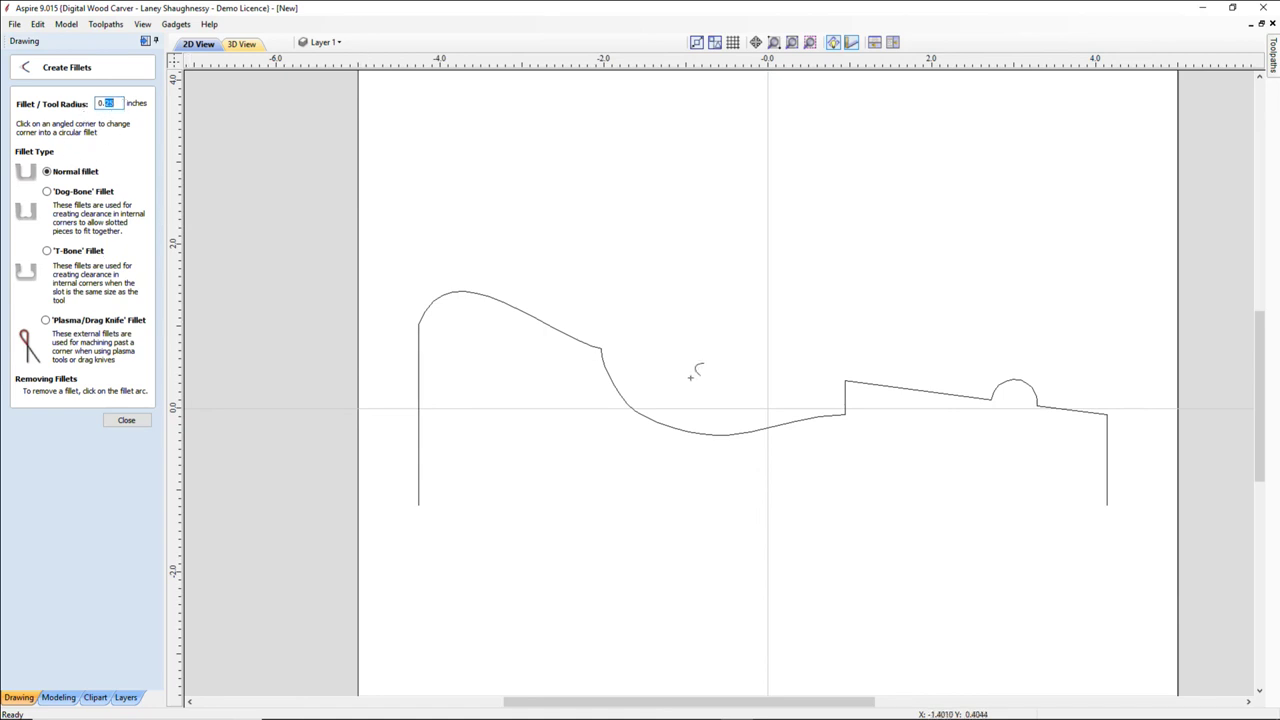
click(844, 383)
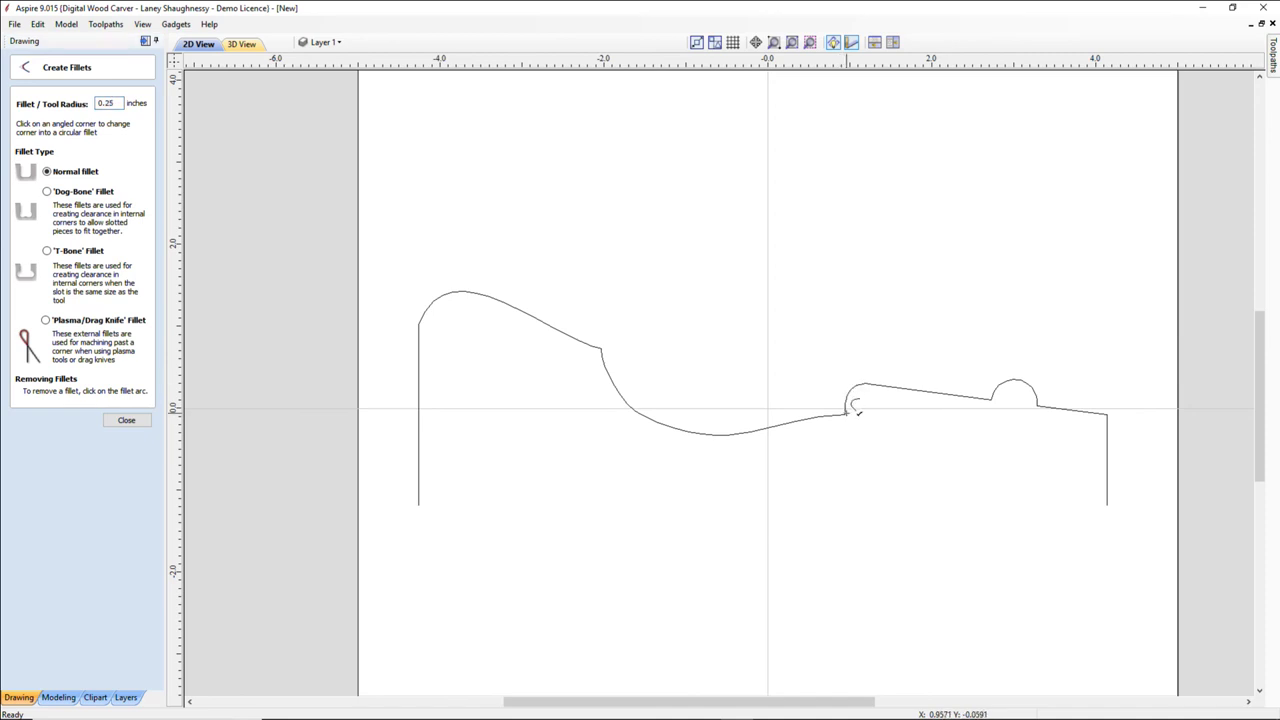
click(844, 413)
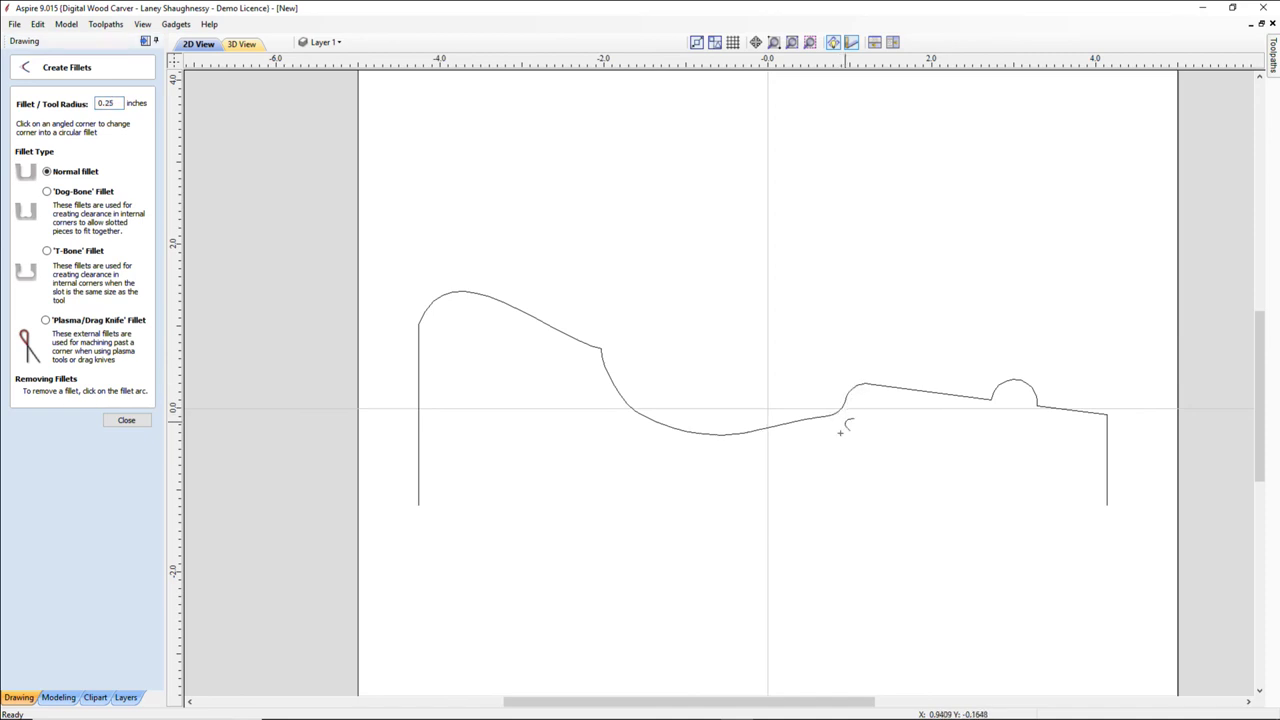
click(601, 346)
click(991, 397)
click(1040, 403)
key(ctrl+z)
click(1108, 412)
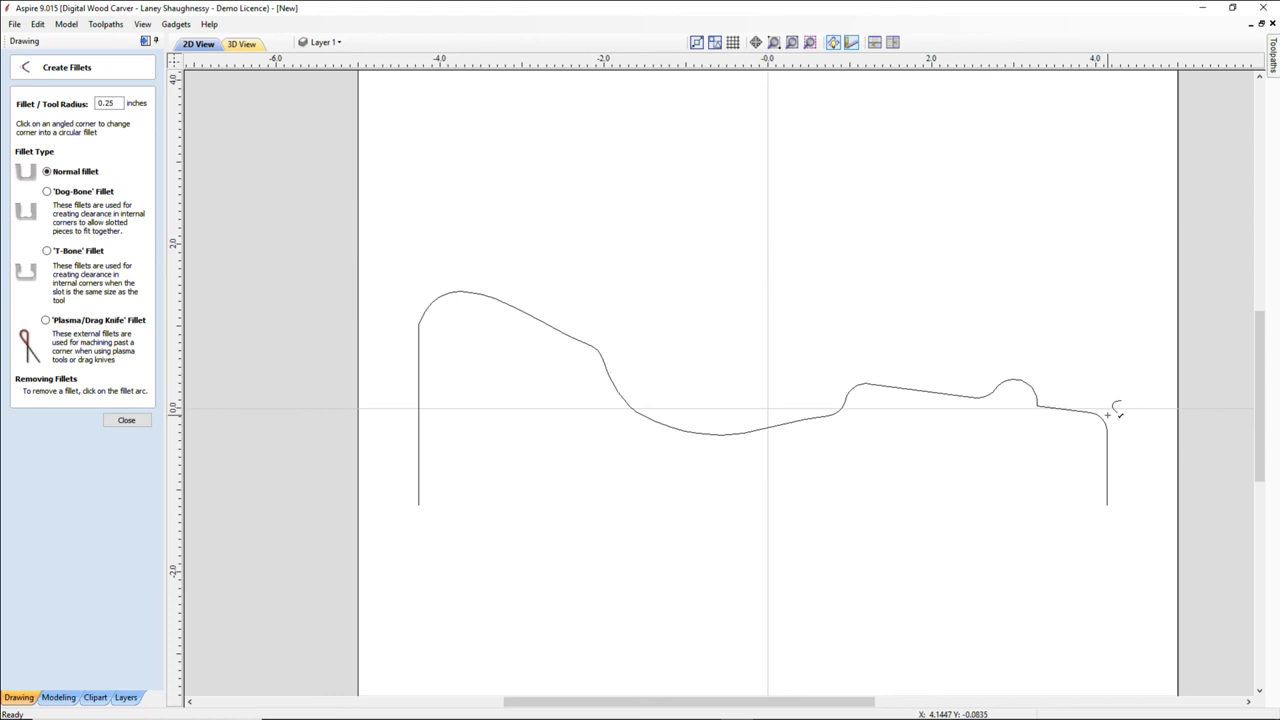
click(1038, 403)
click(1038, 382)
click(139, 421)
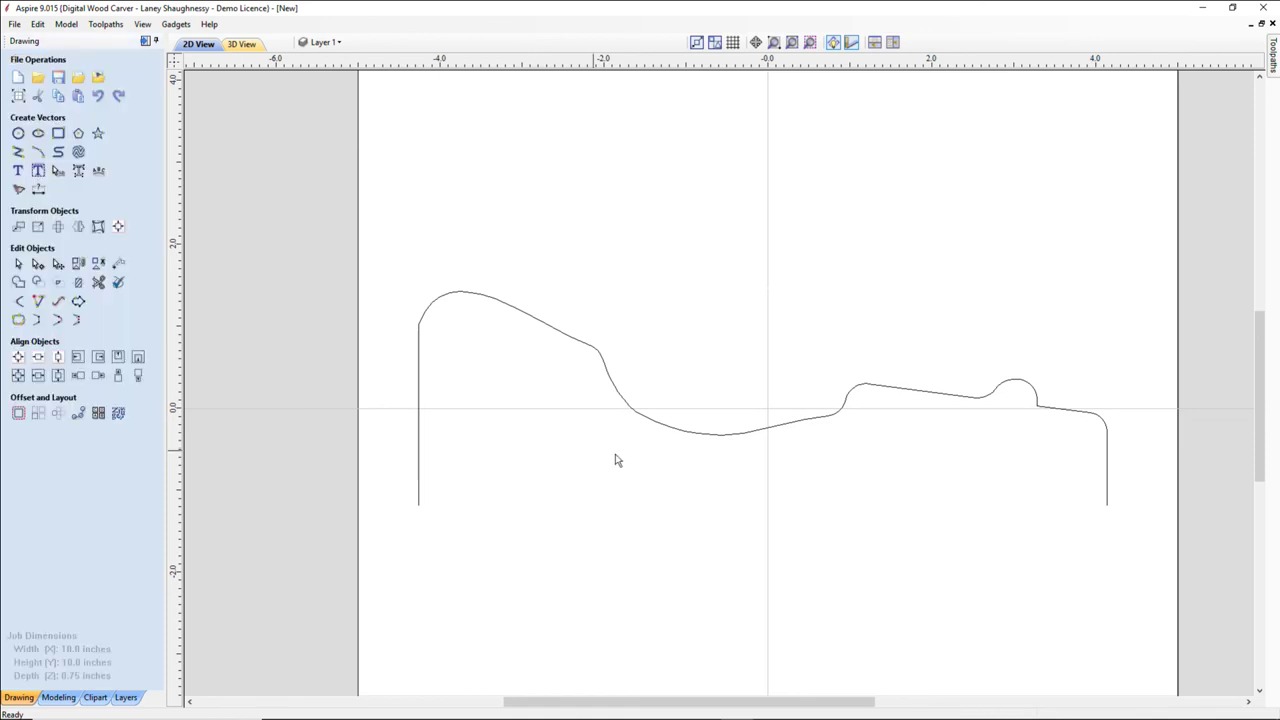
Pull the dip in the profile's curve lower and further right in node editing.
click(737, 437)
key(n)
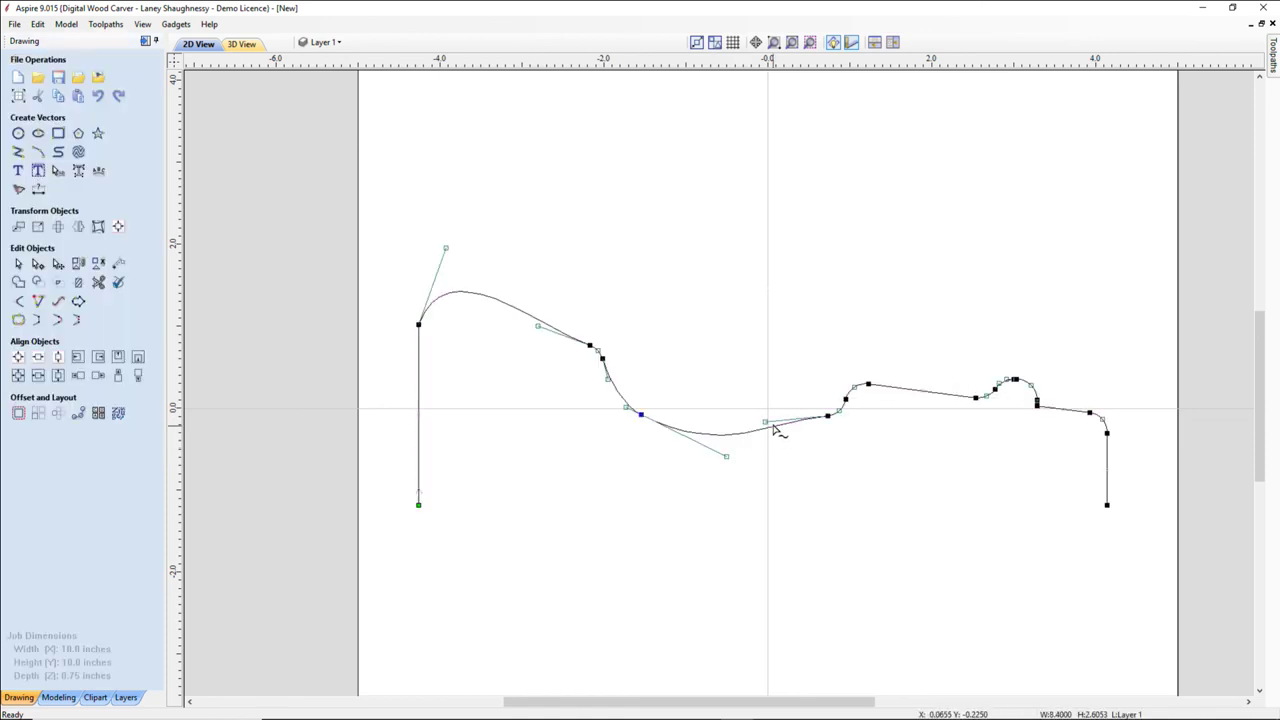
drag(769, 440, 771, 445)
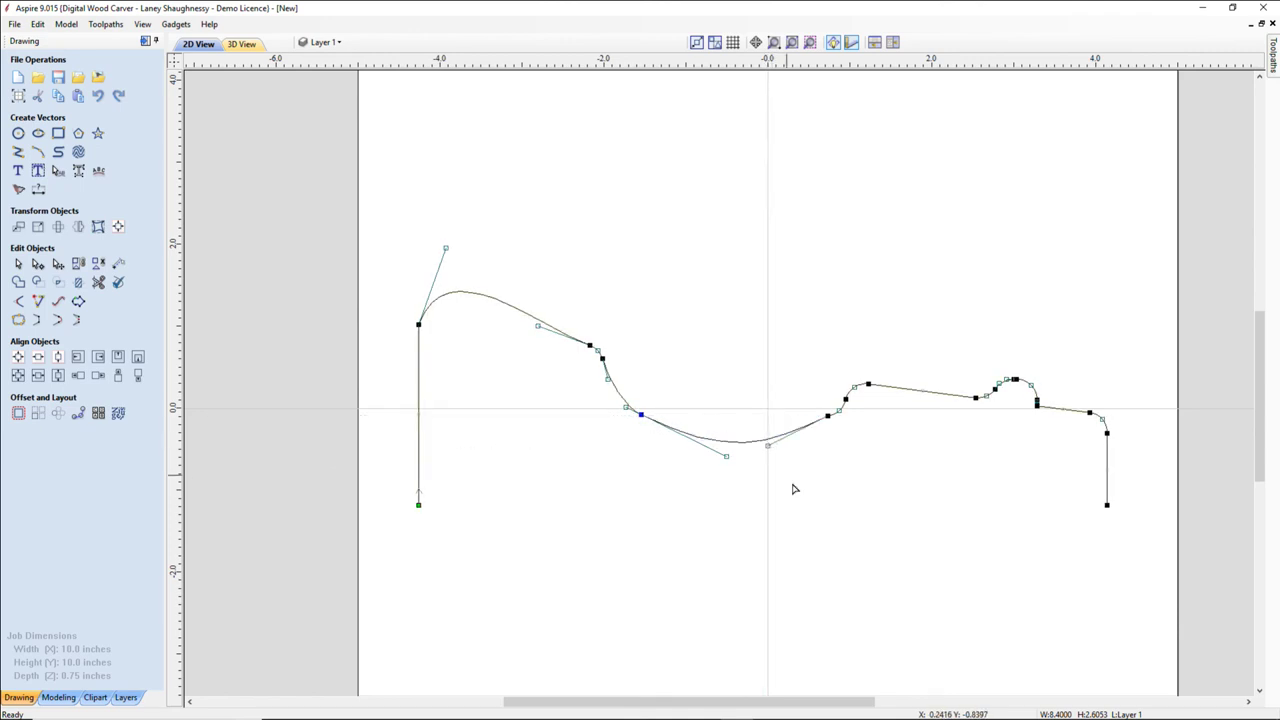
click(793, 485)
scroll(706, 474, down, 3)
Draw a straight line along the job's top edge as the first rail.
scroll(705, 473, down, 1)
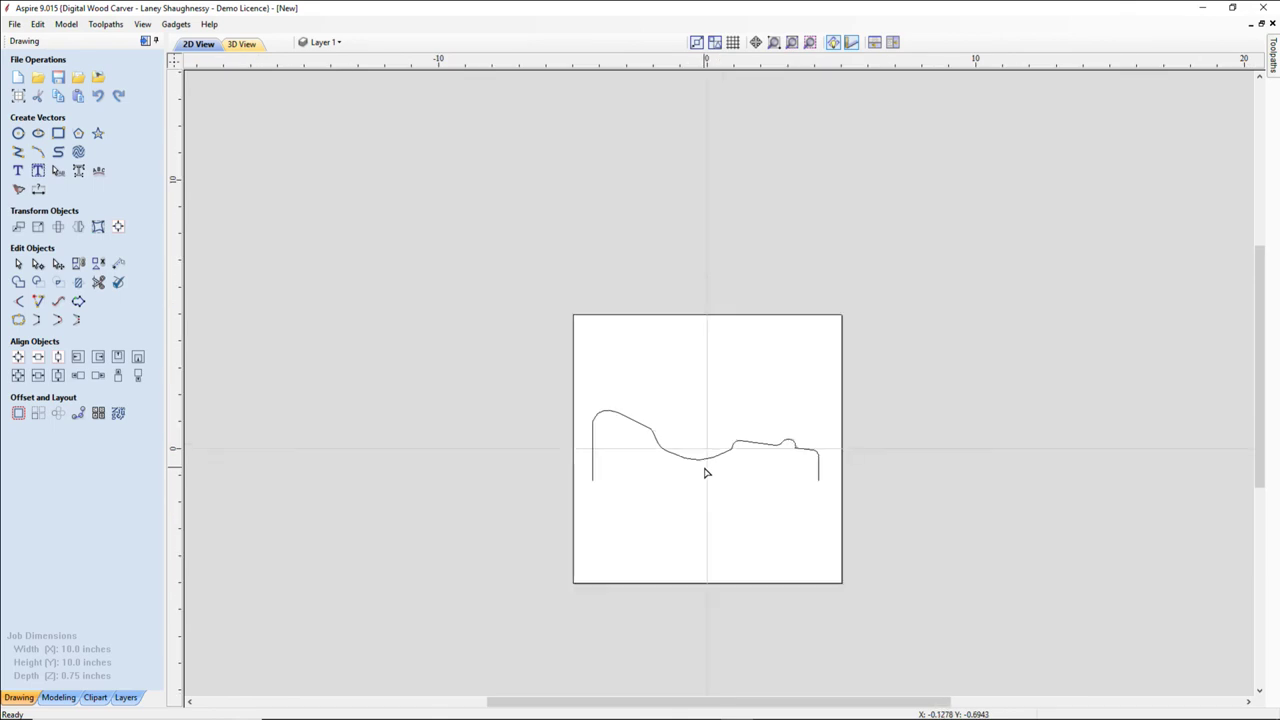
click(18, 153)
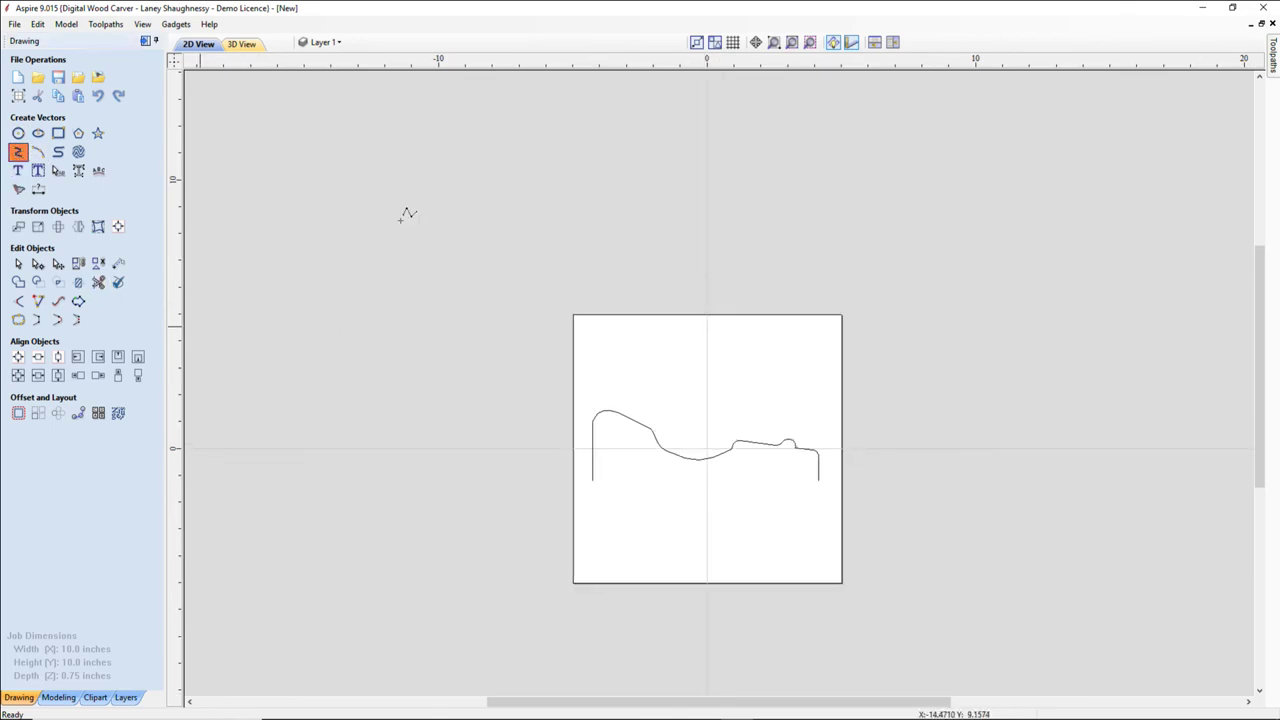
click(578, 314)
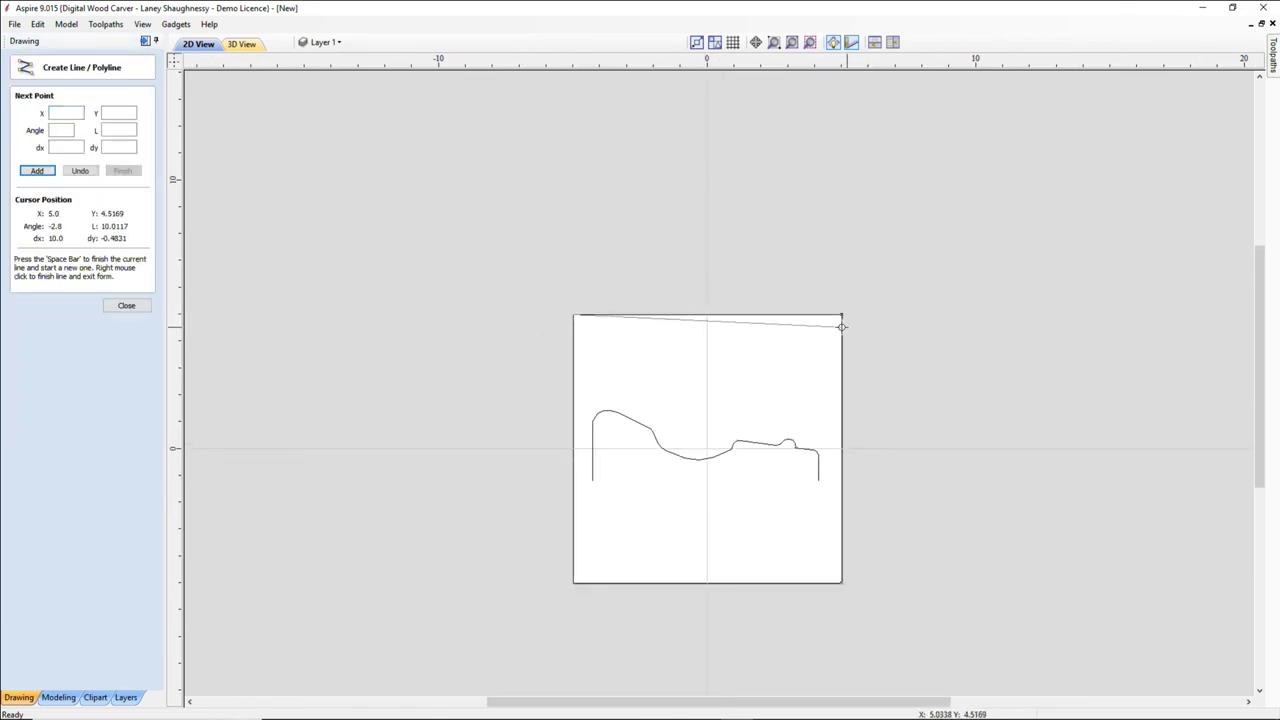
click(842, 314)
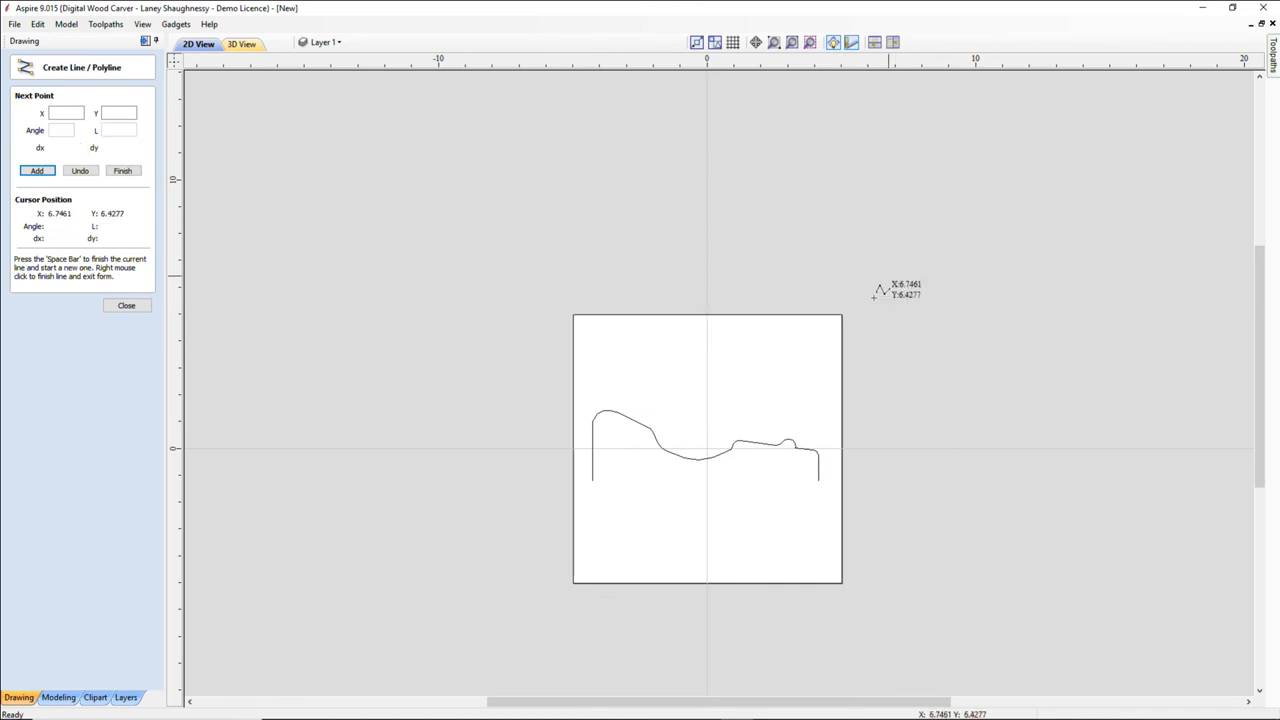
key(space)
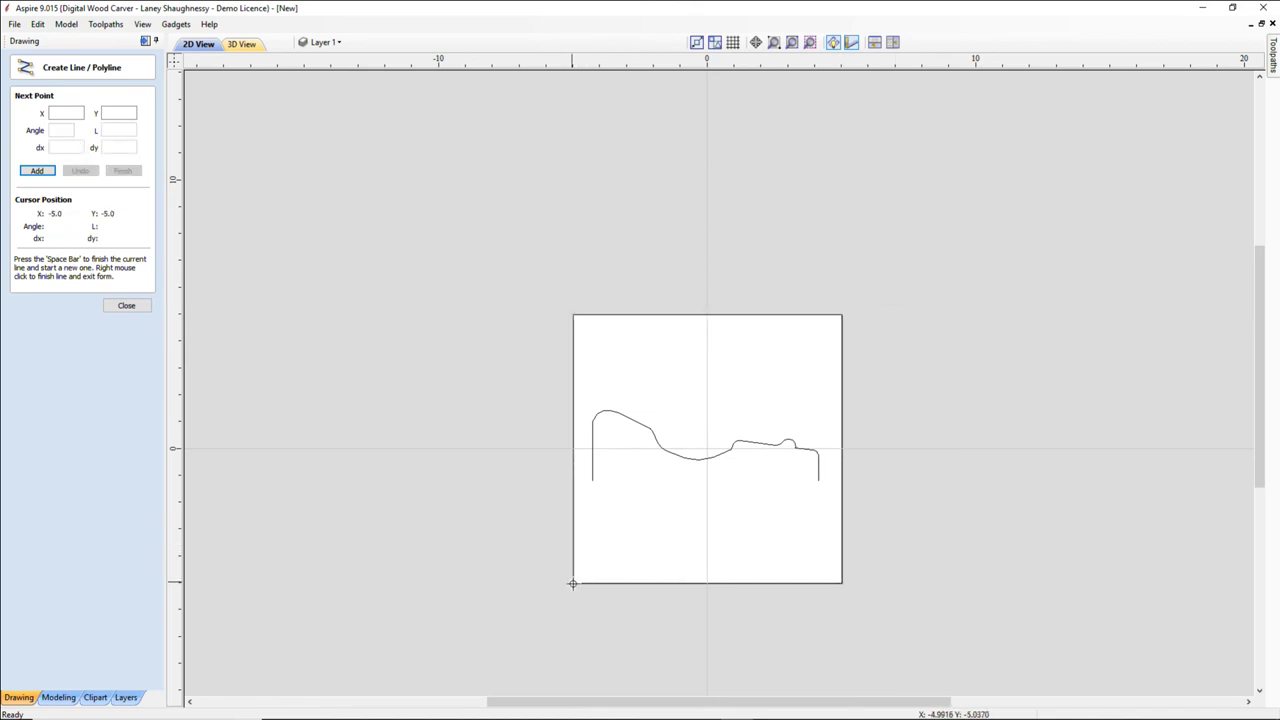
Draw a second line along the job's bottom edge, then select the smoothed profile curve.
click(571, 581)
click(845, 584)
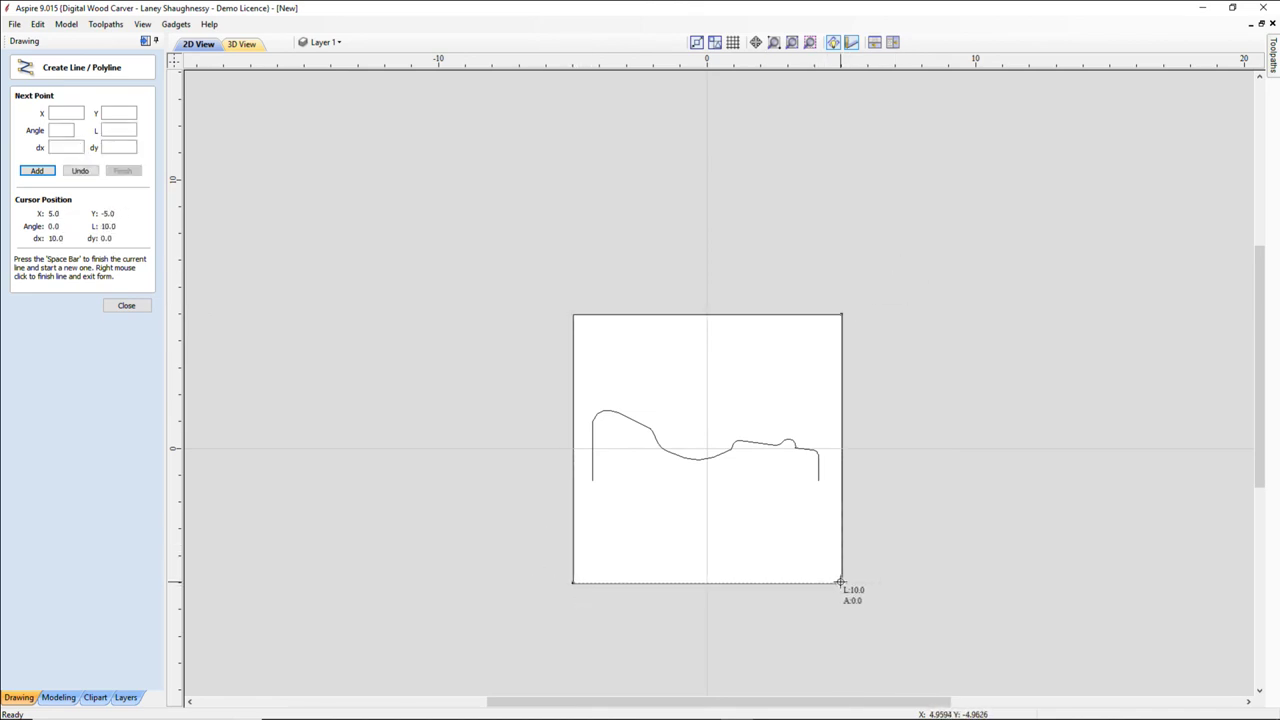
key(space)
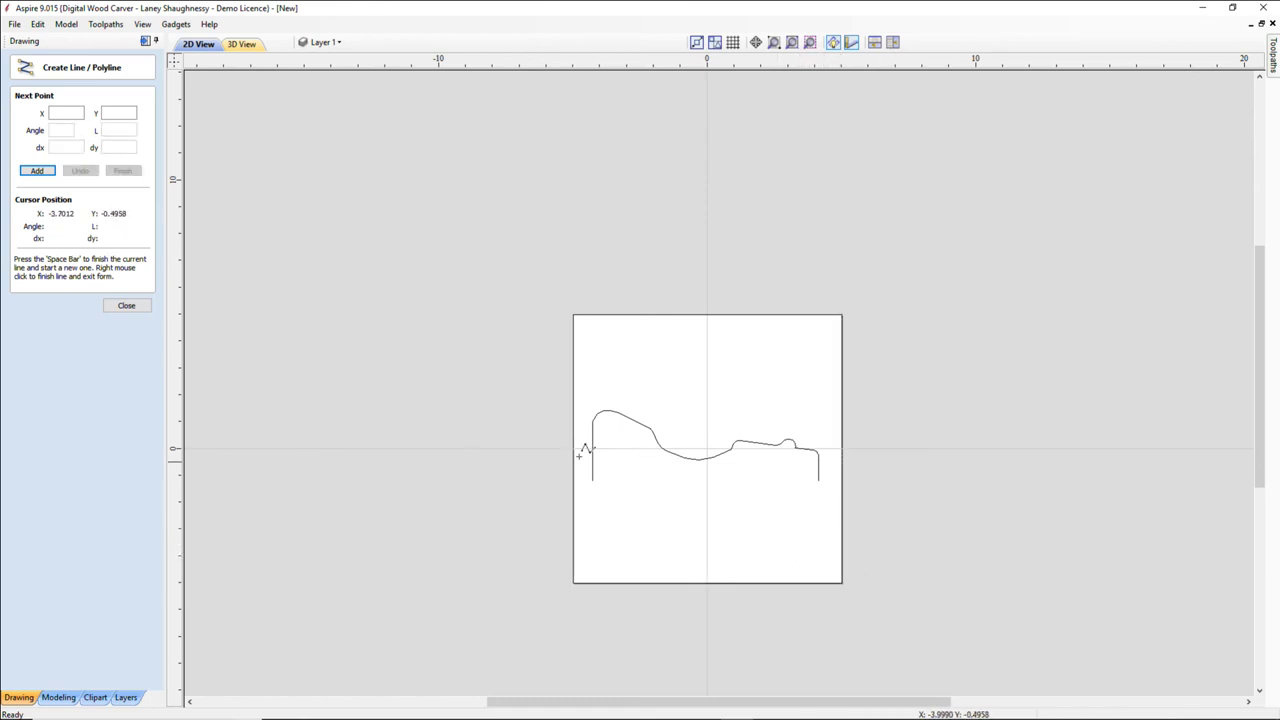
click(126, 305)
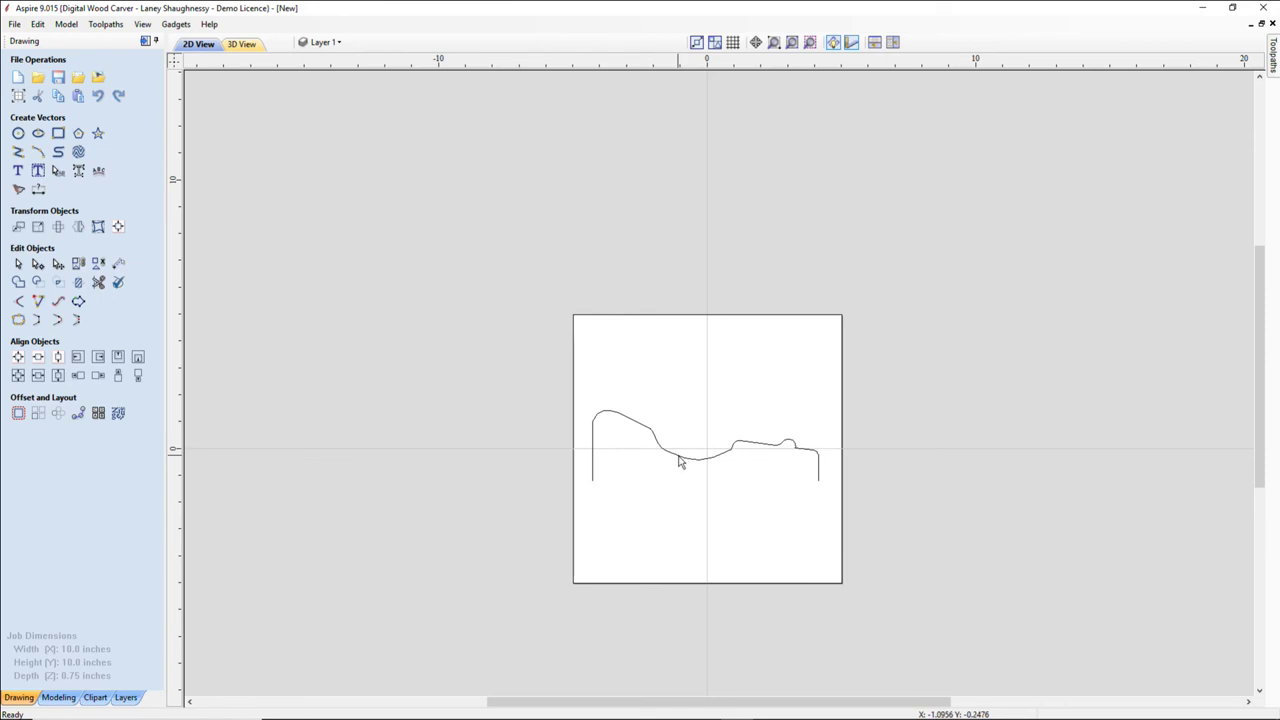
click(679, 461)
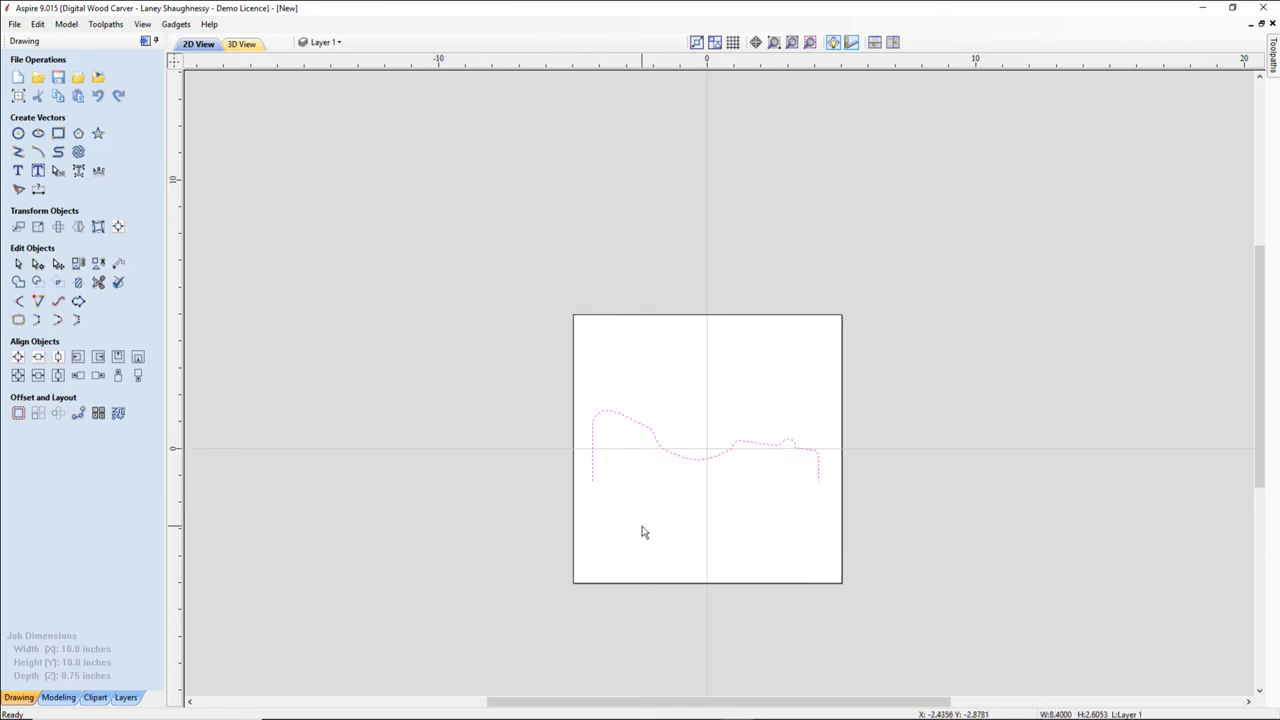
Nudge the profile curve down below the sheet and reselect it.
key(Down)
key(Down)
key(Down)
key(Down)
key(Down)
key(Down)
key(Down)
key(Down)
key(Down)
key(Down)
key(Down)
key(Down)
key(Down)
key(Down)
key(Down)
key(Down)
key(Down)
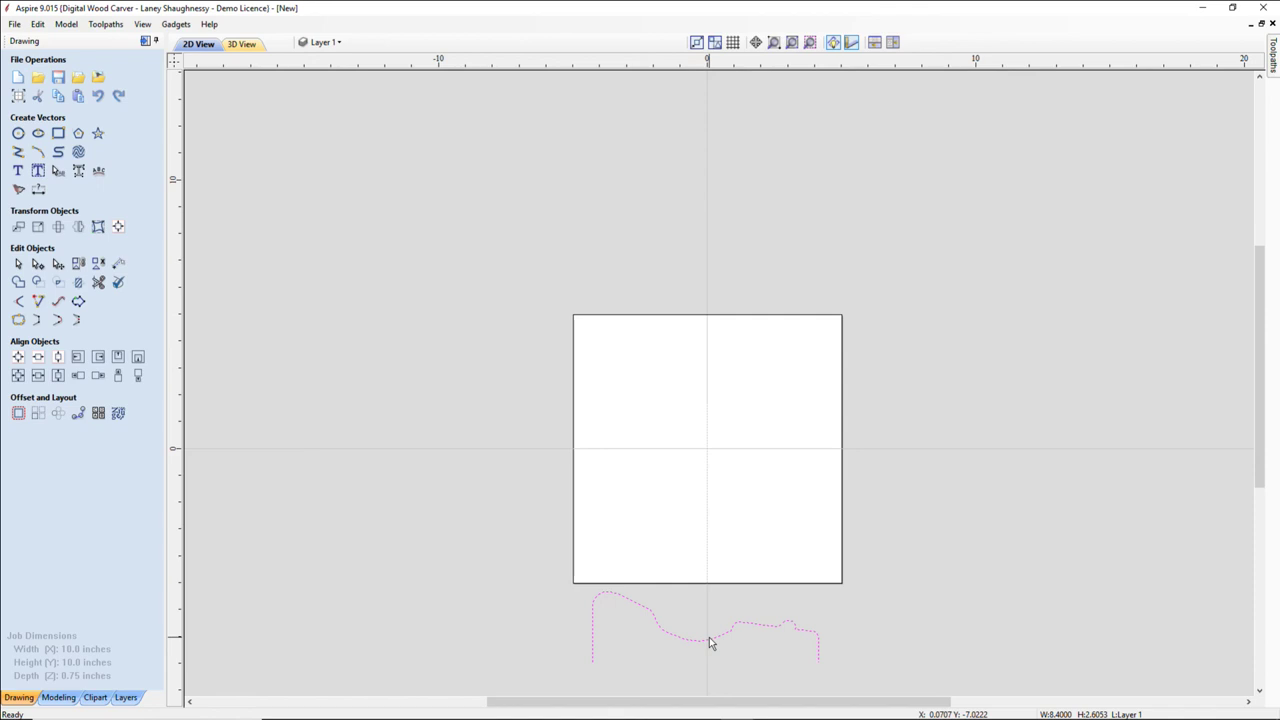
click(671, 585)
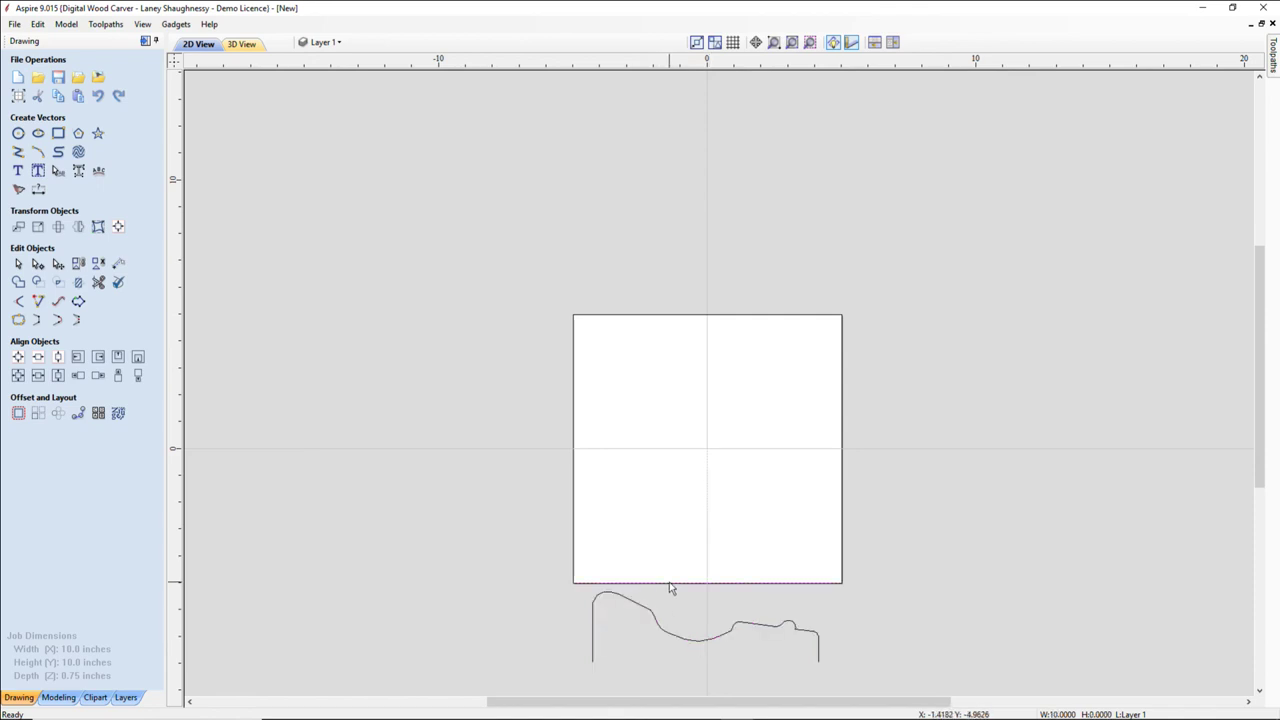
click(697, 317)
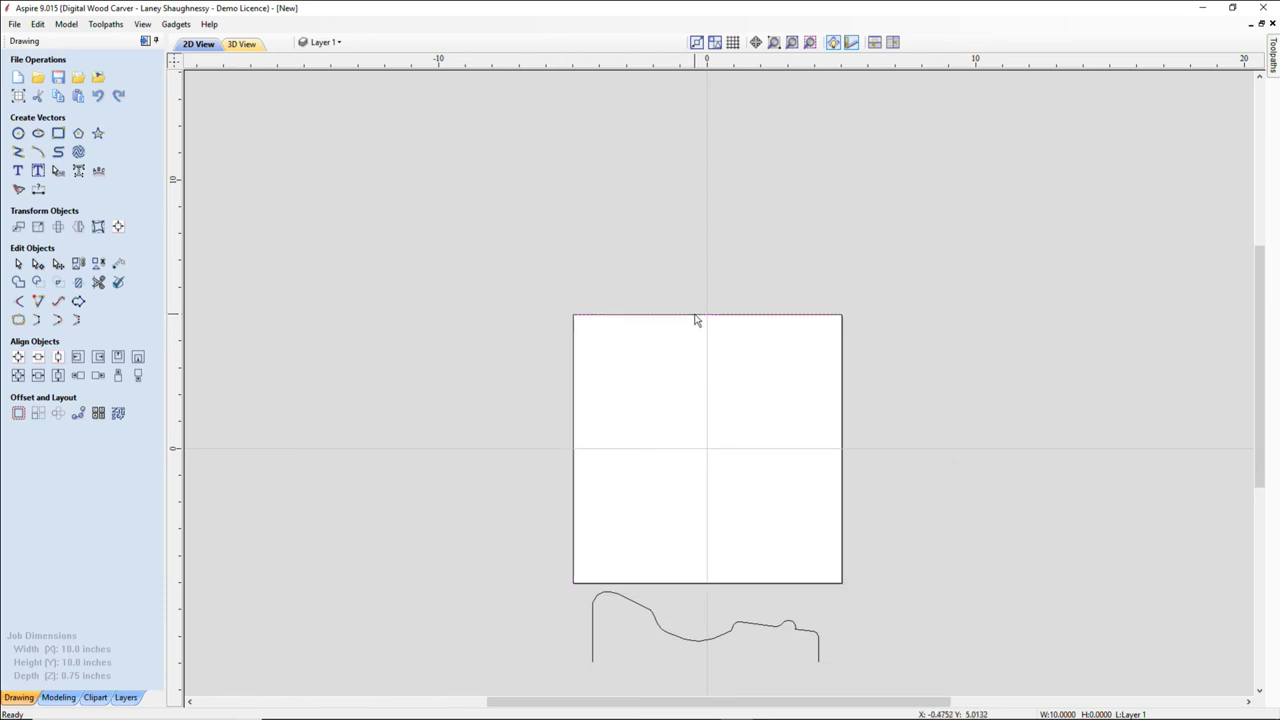
shift+click(692, 583)
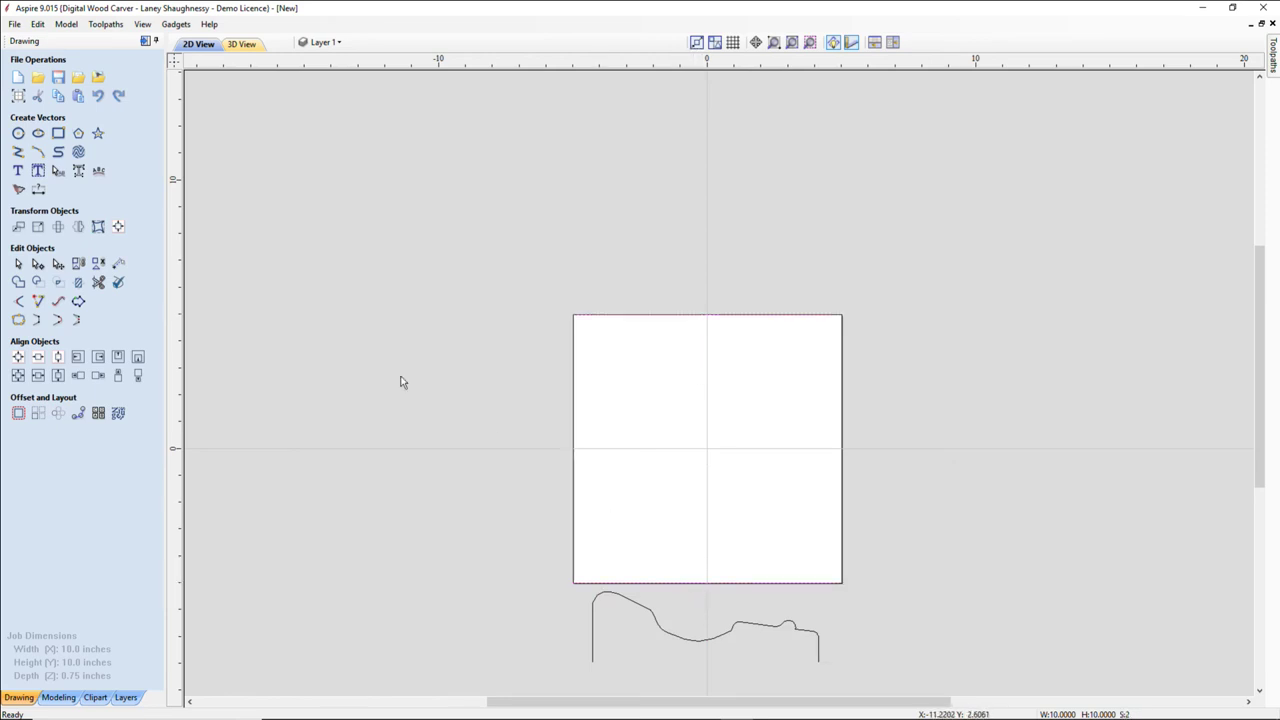
click(676, 640)
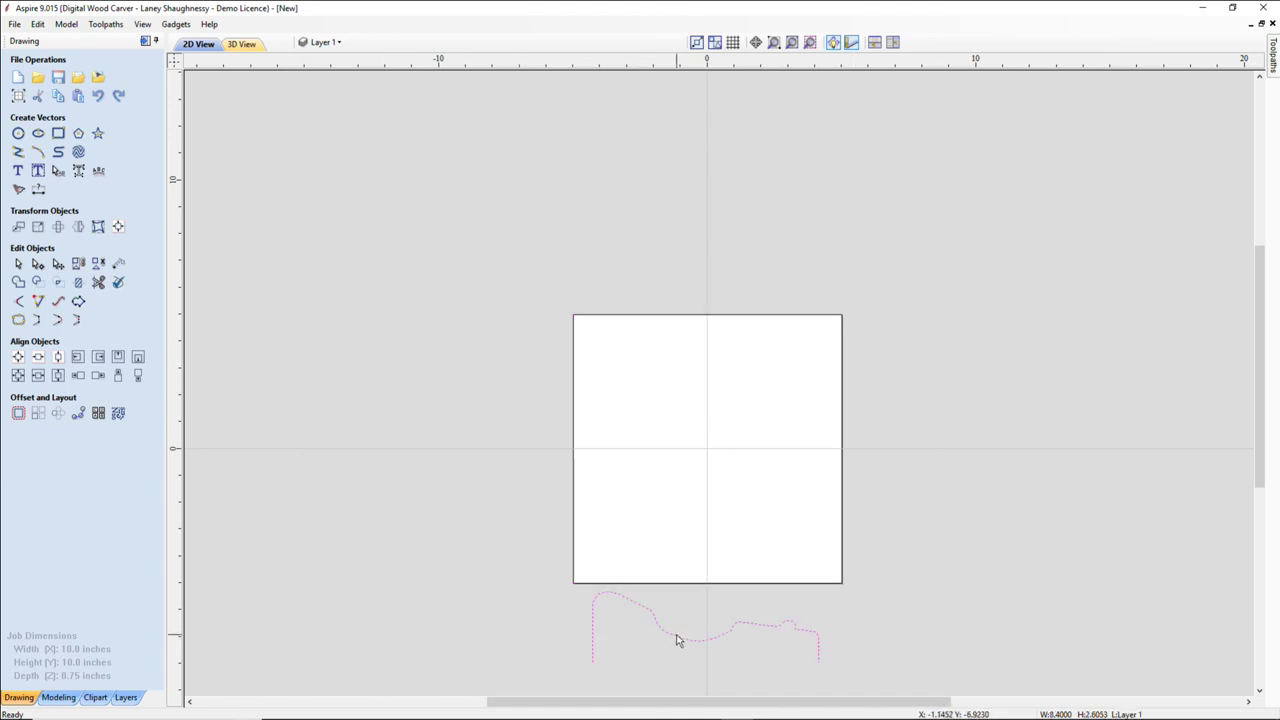
click(680, 584)
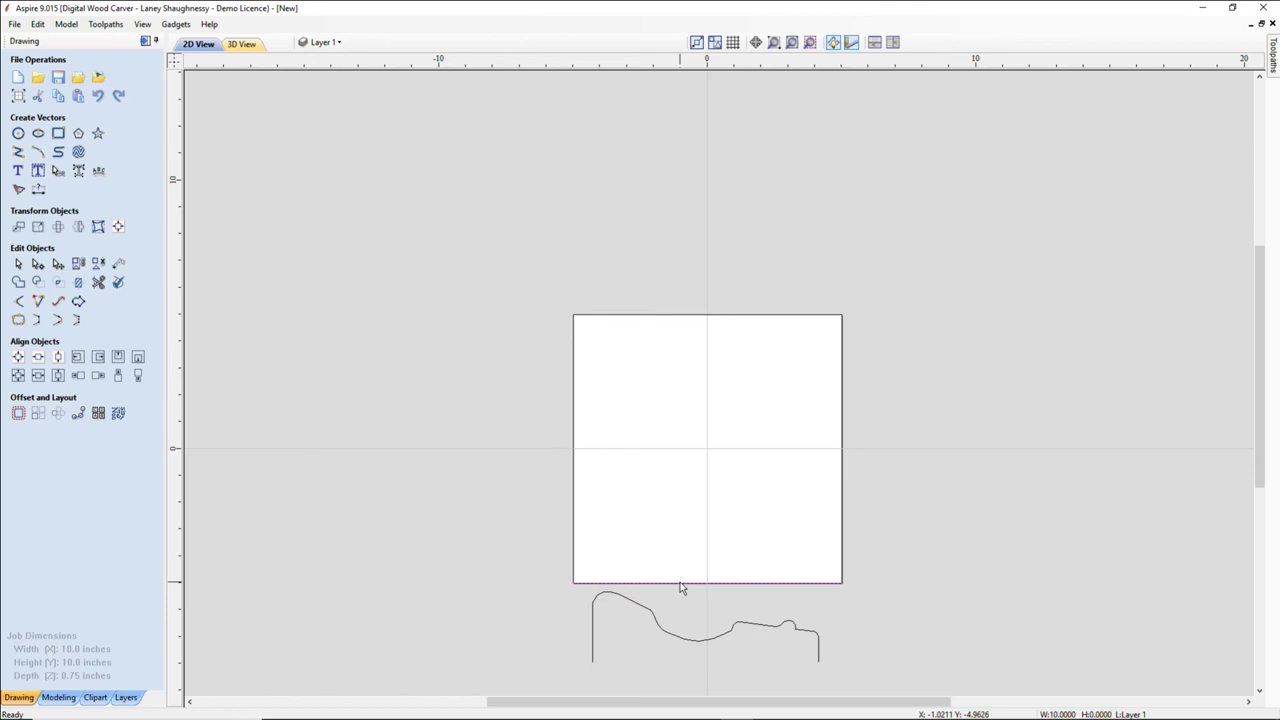
click(686, 640)
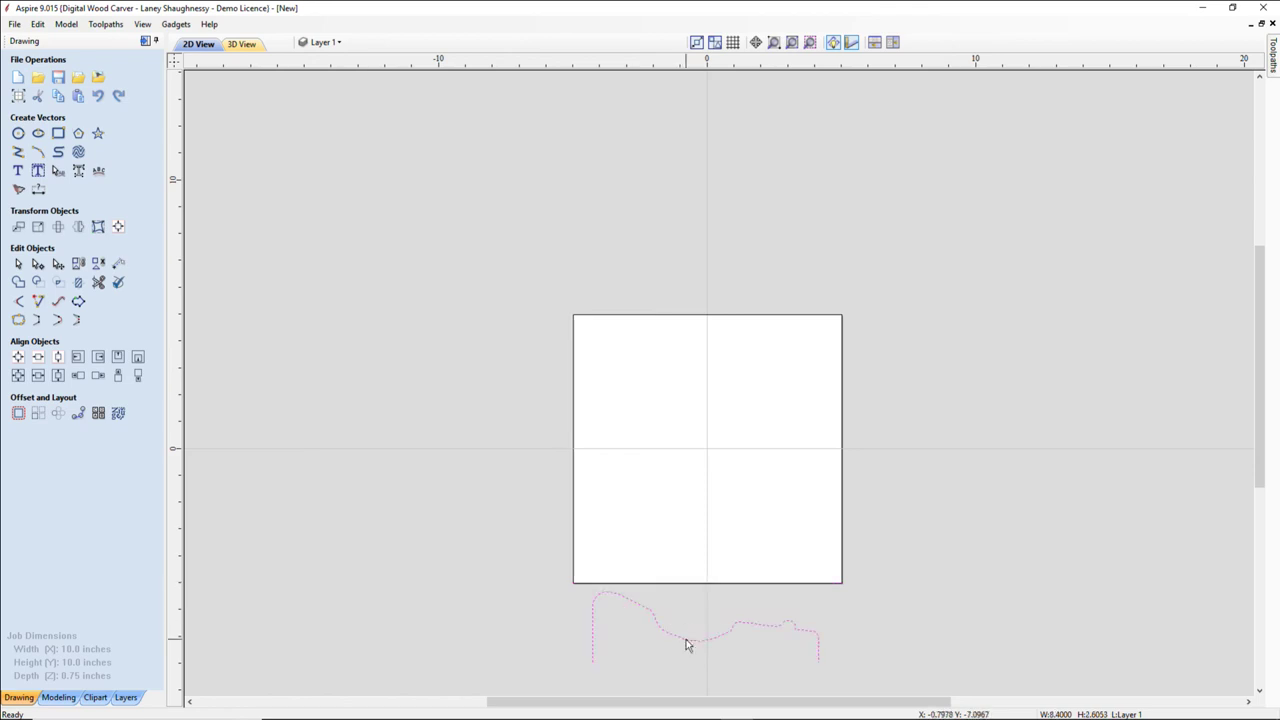
Drag the profile left of the sheet and select the sheet's top and bottom edges as rails.
click(686, 639)
drag(686, 639, 401, 411)
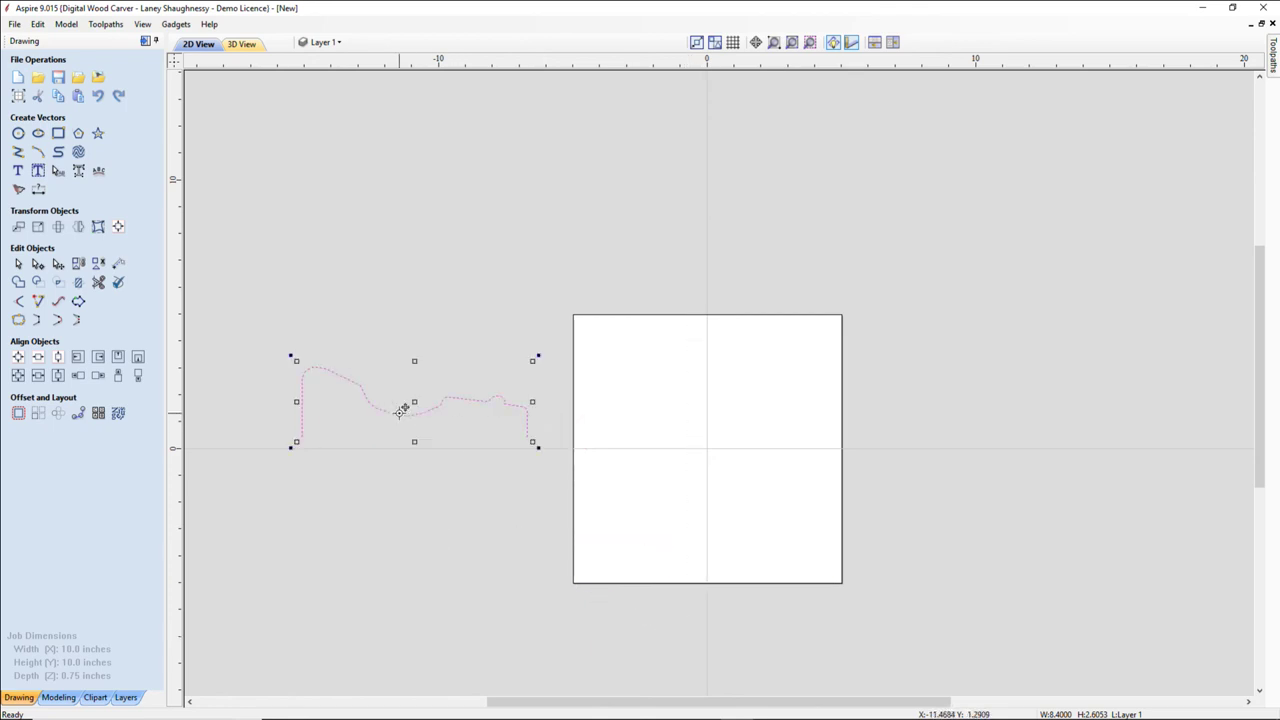
click(682, 316)
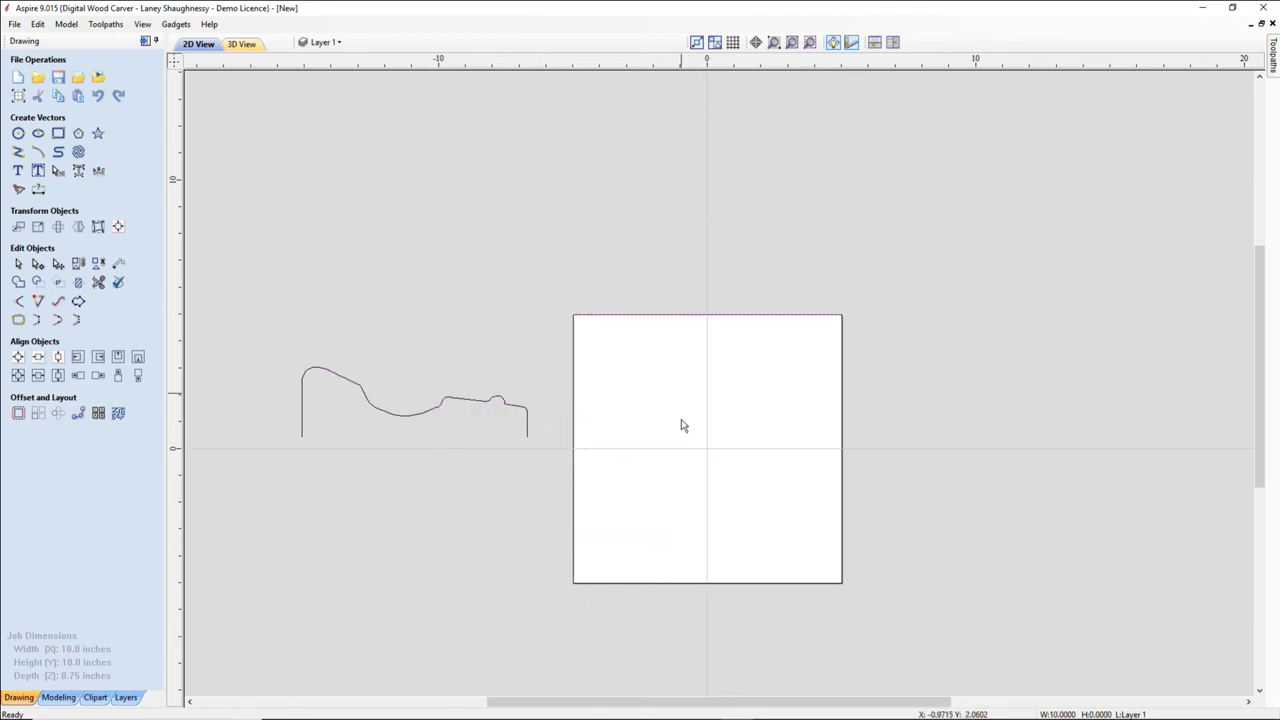
shift+click(695, 583)
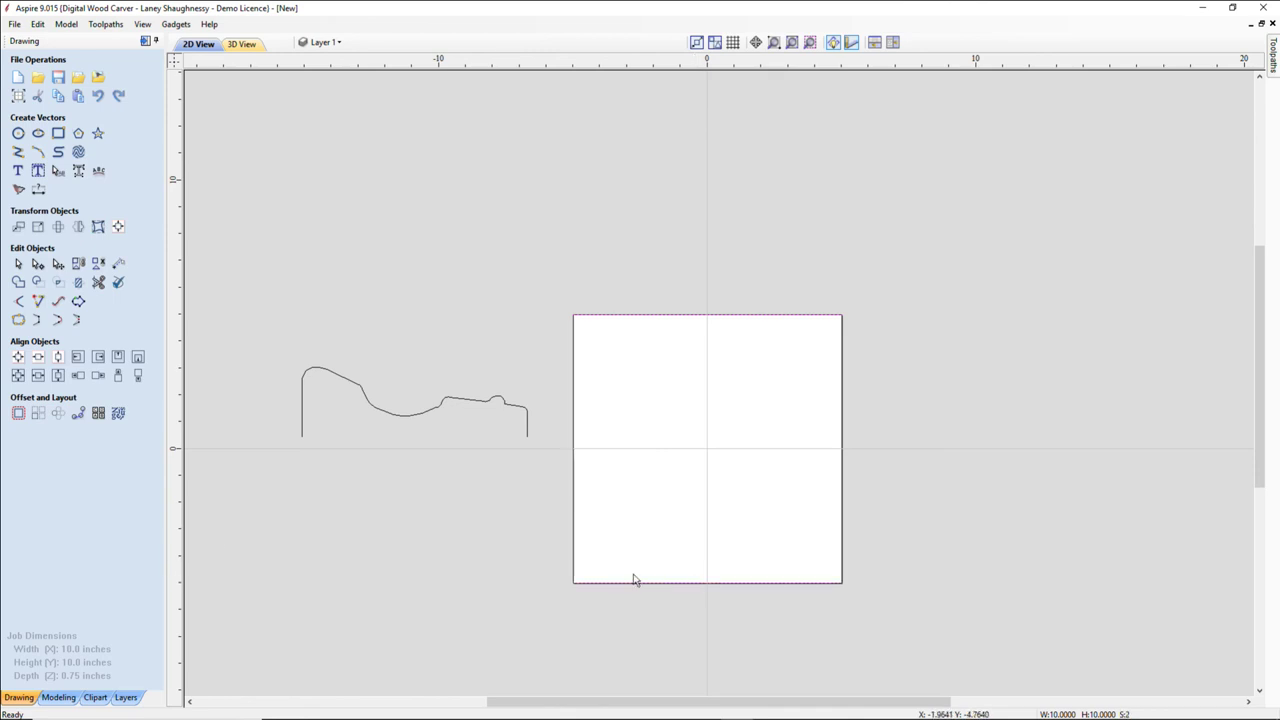
click(58, 697)
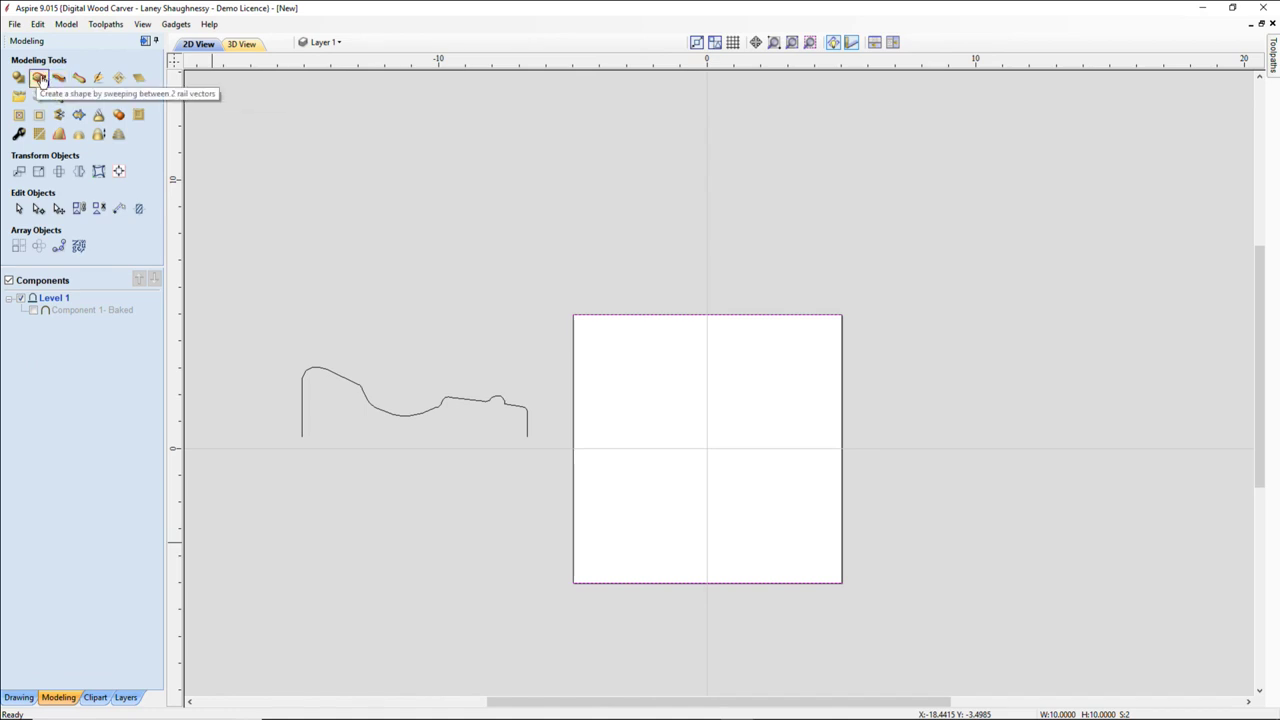
Two Rail Sweep the profile along the top and bottom edges into Component 1, viewed in 3D.
click(38, 78)
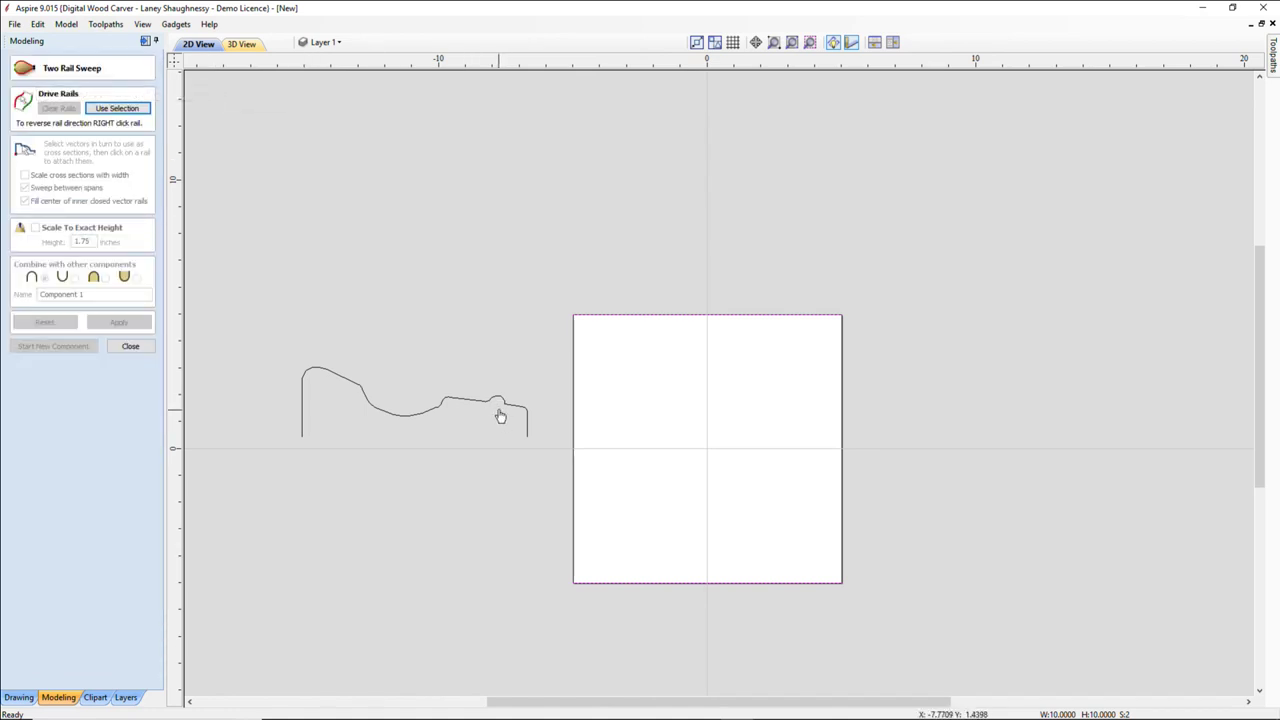
click(130, 110)
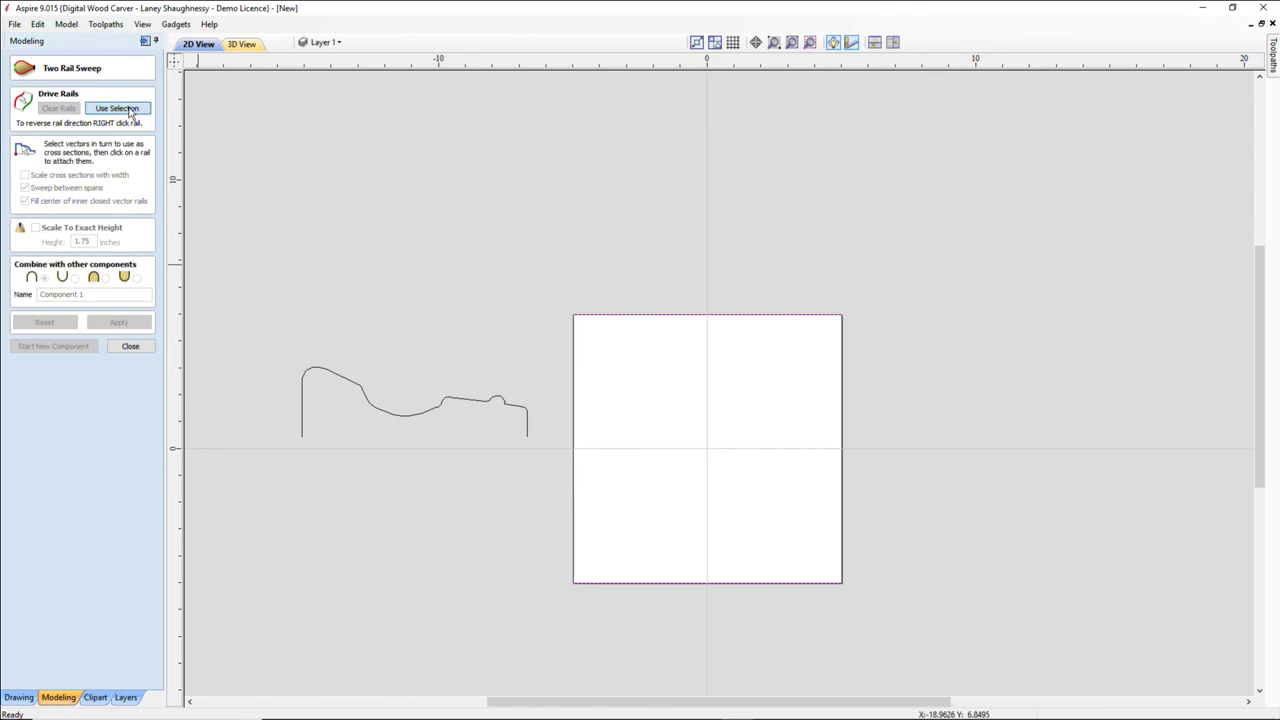
click(418, 416)
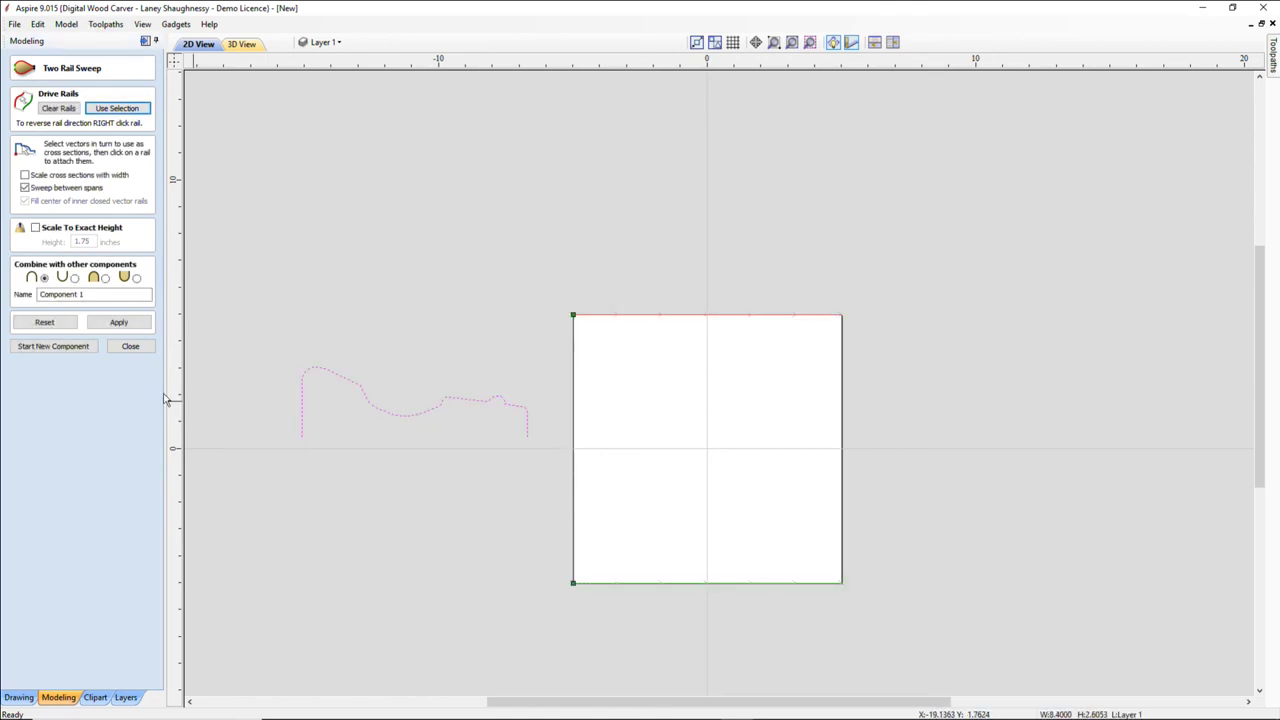
click(115, 323)
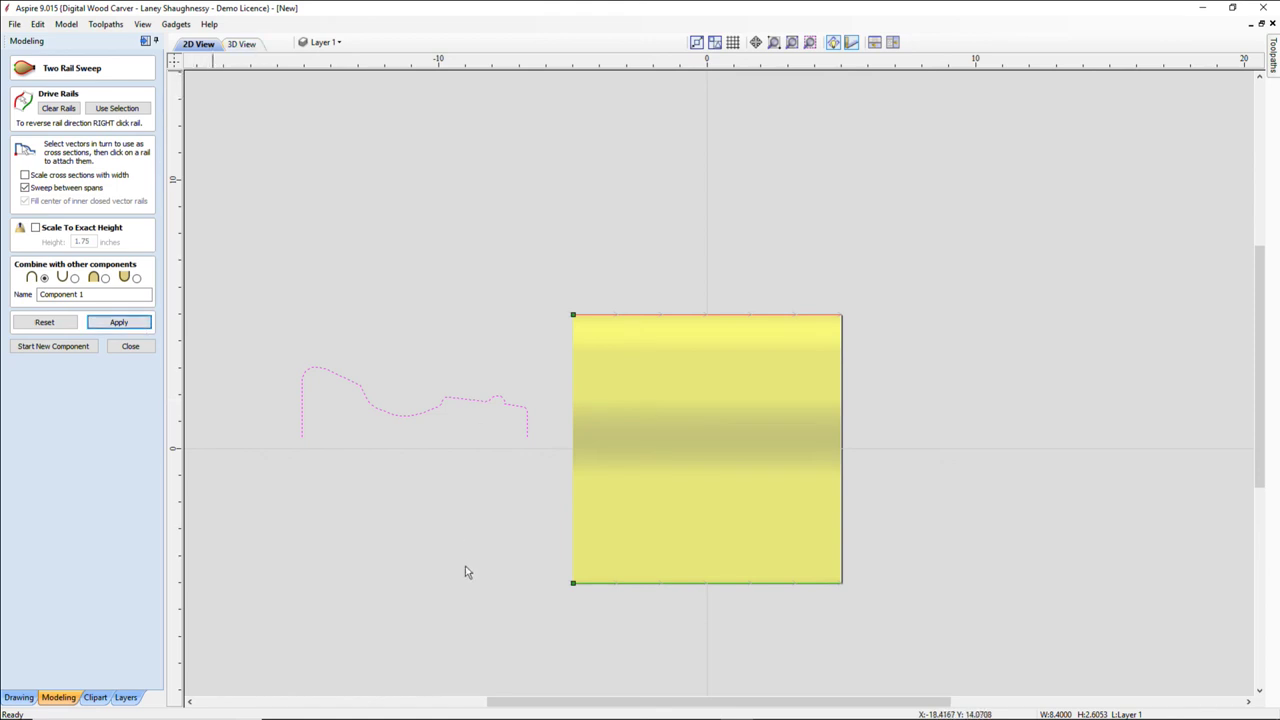
click(239, 48)
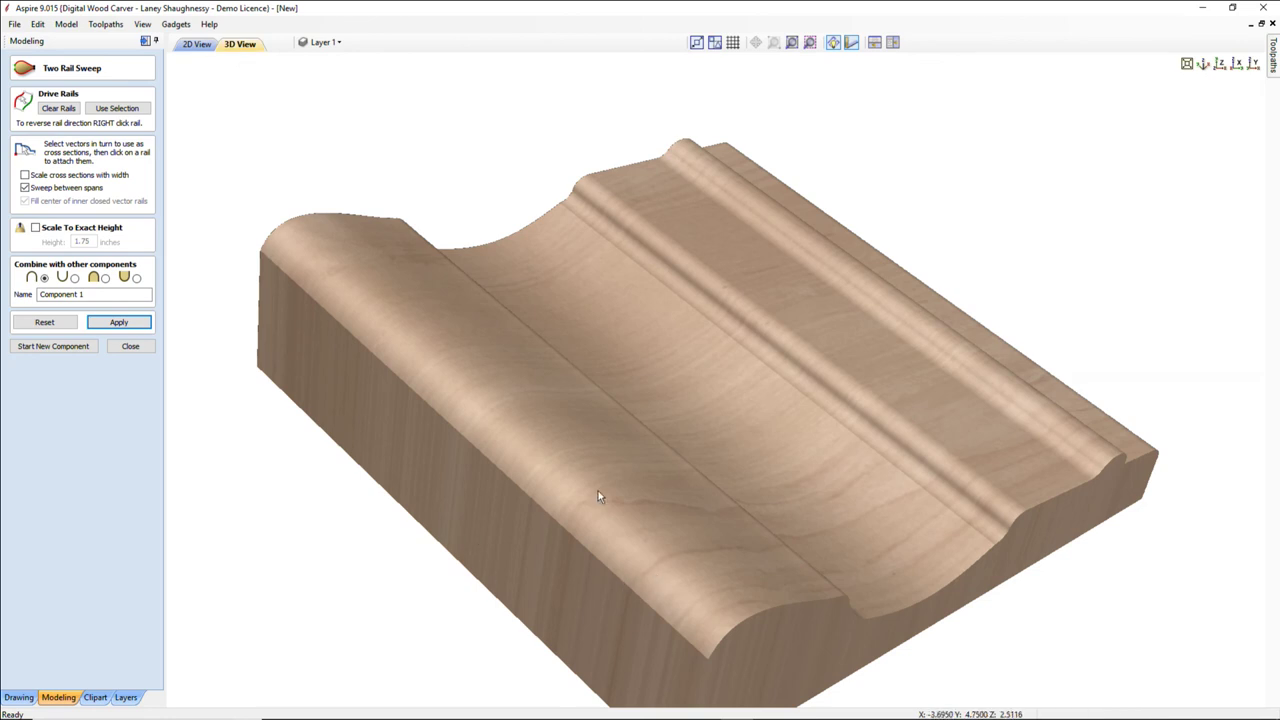
drag(598, 497, 565, 565)
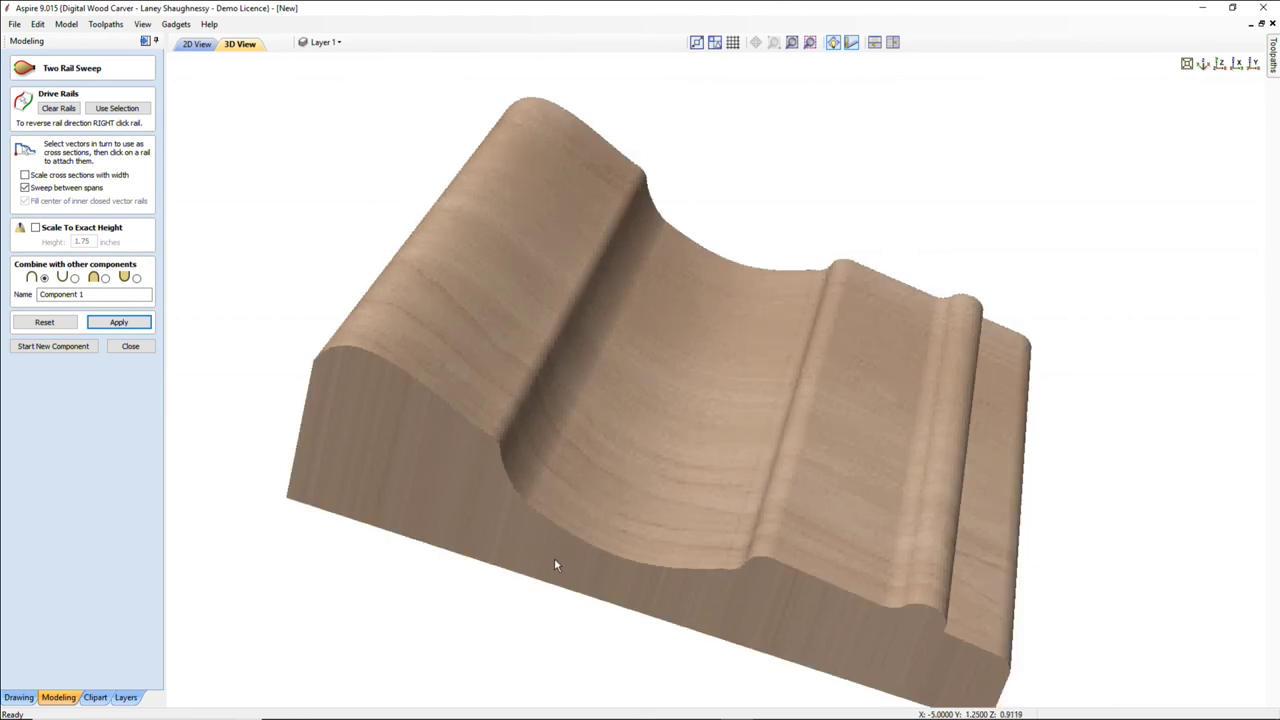
scroll(556, 566, down, 1)
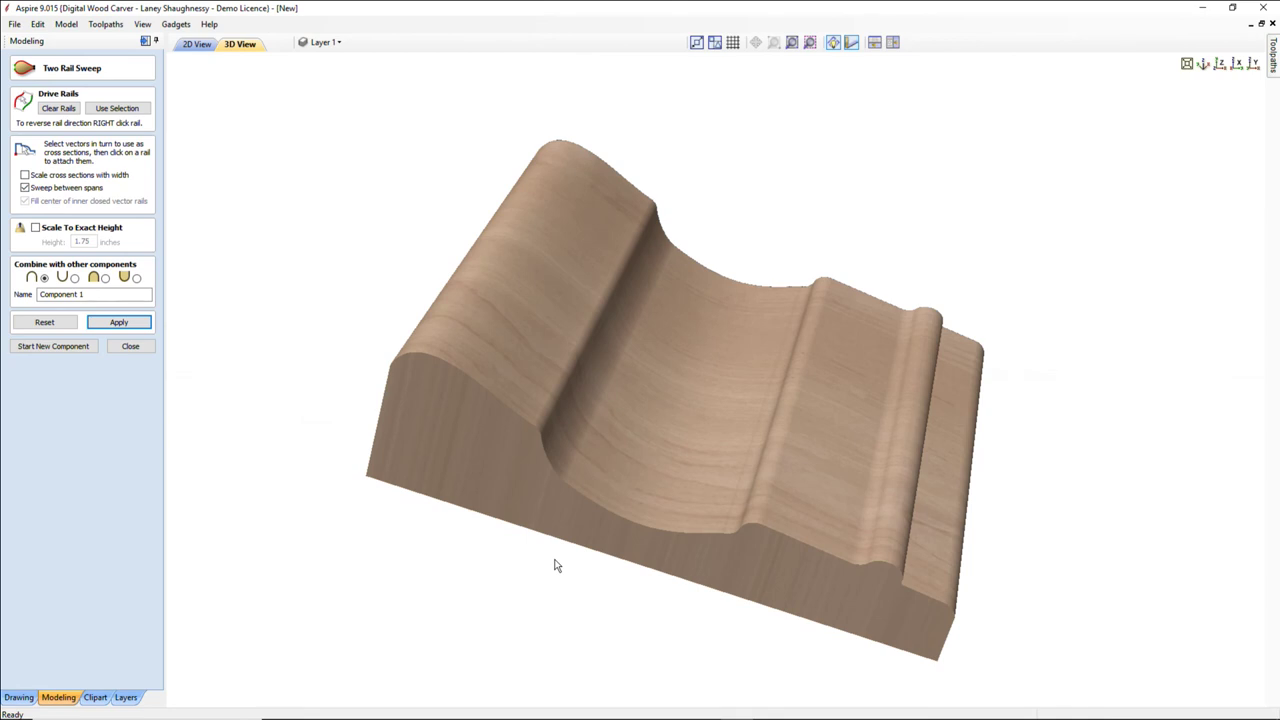
scroll(556, 566, down, 1)
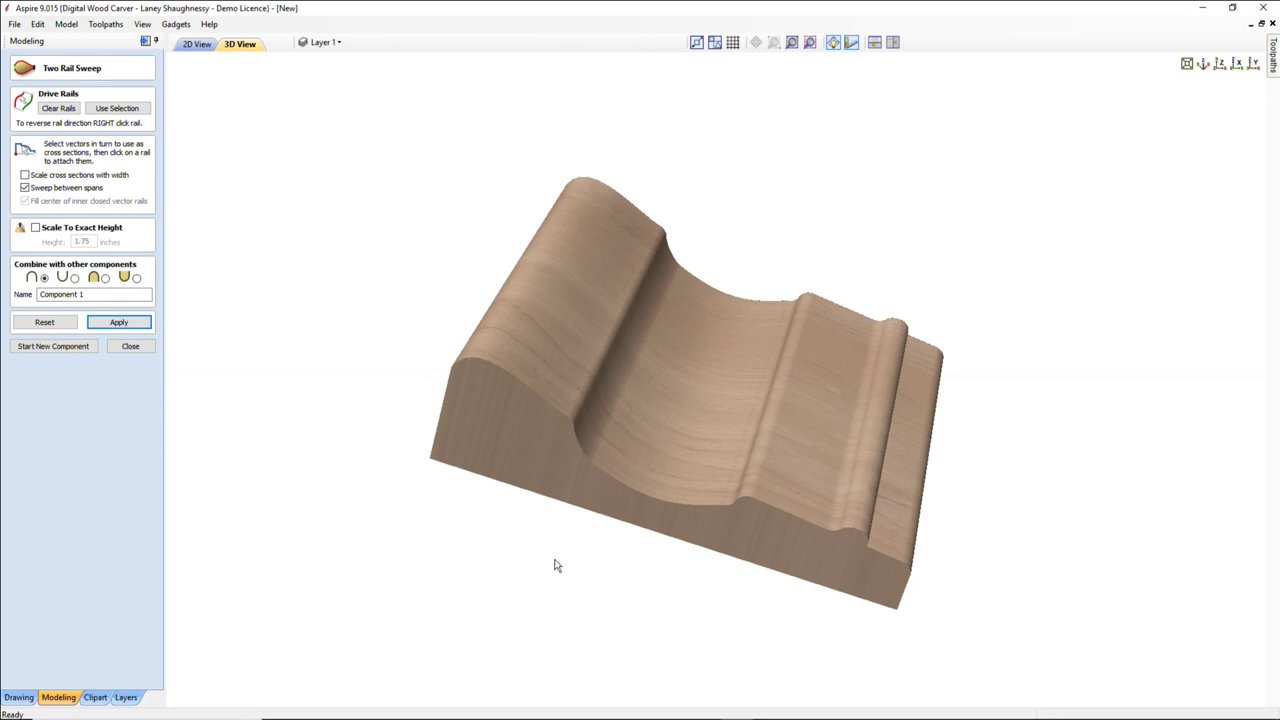
drag(513, 494, 371, 414)
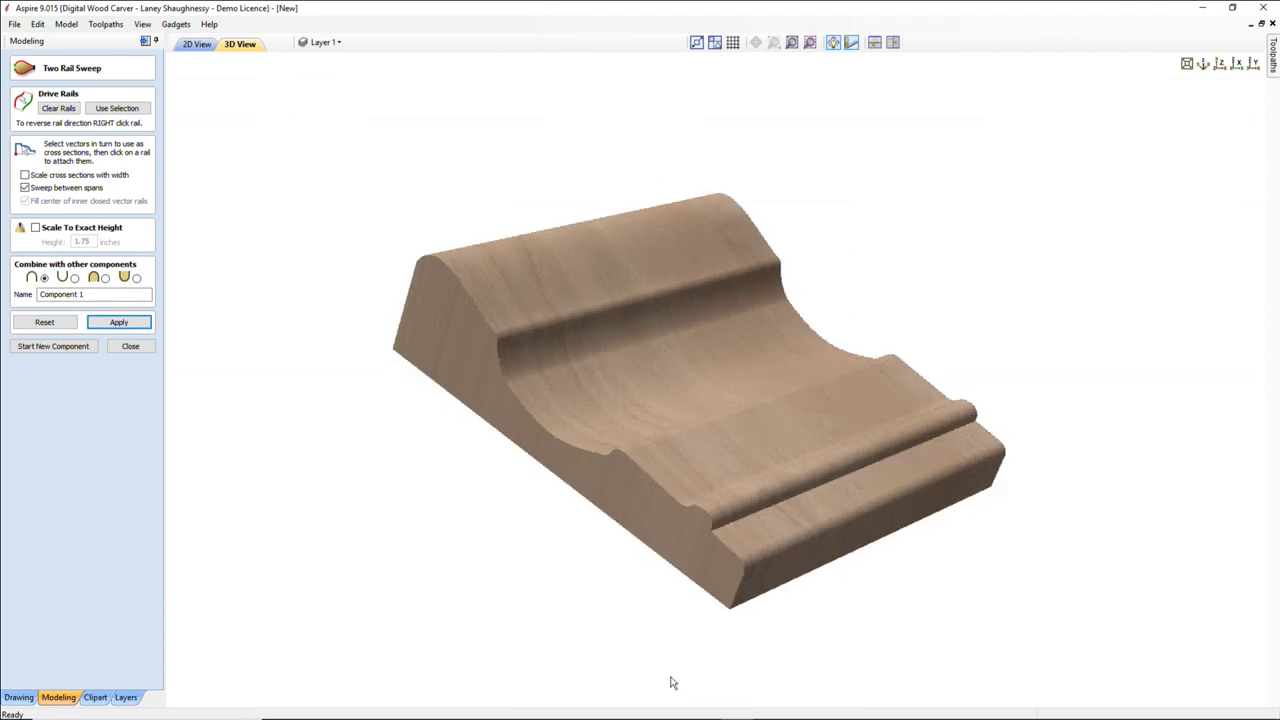
drag(674, 680, 657, 536)
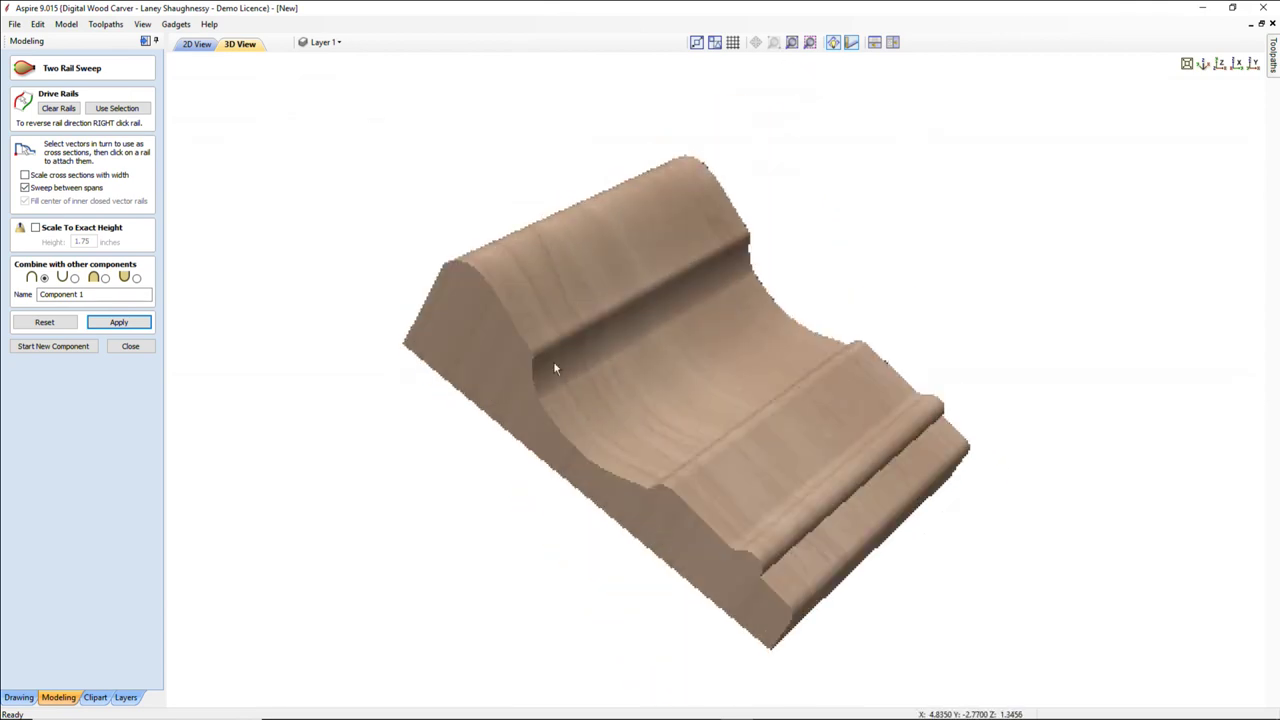
drag(555, 368, 717, 529)
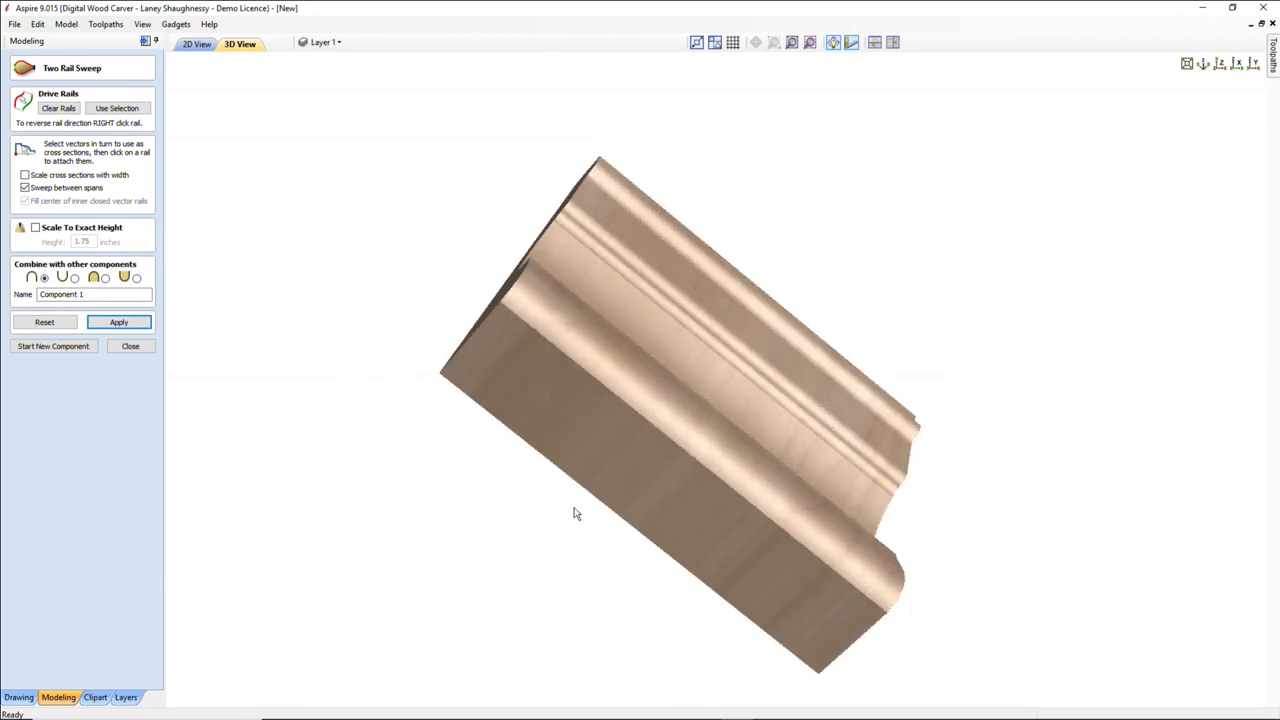
drag(571, 491, 1157, 366)
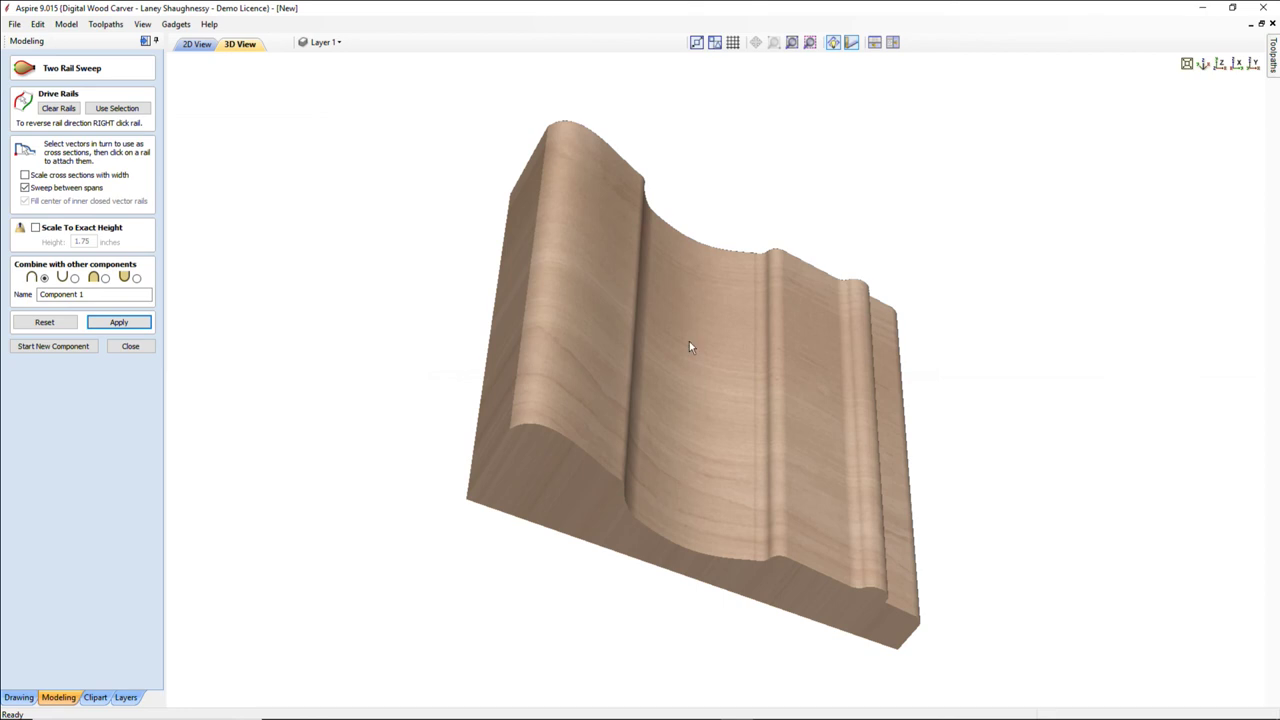
drag(689, 347, 591, 400)
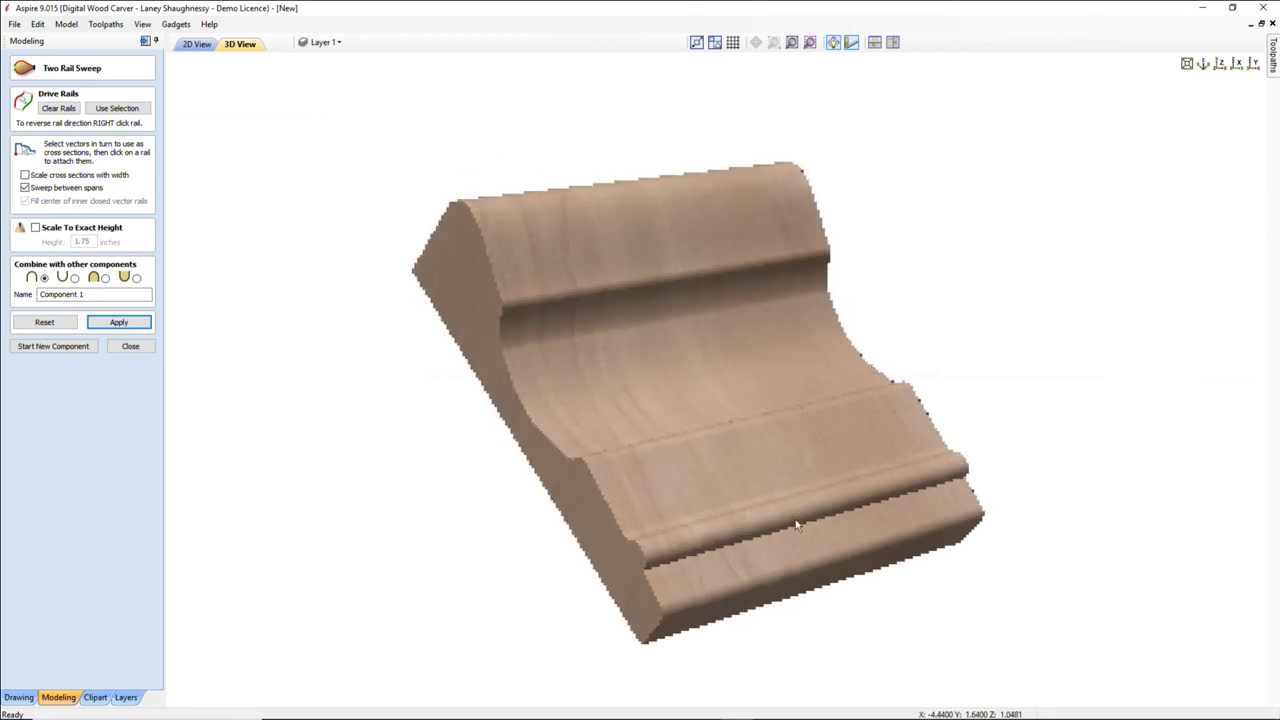
drag(763, 526, 656, 587)
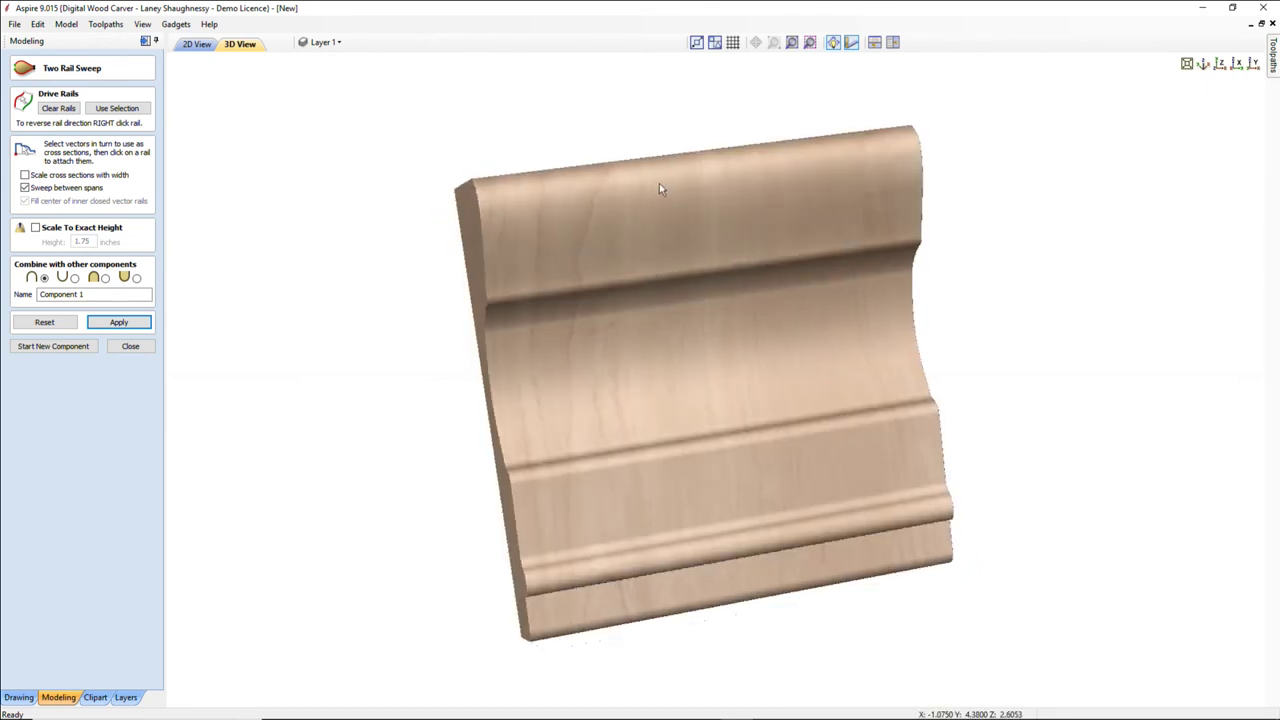
drag(659, 189, 921, 192)
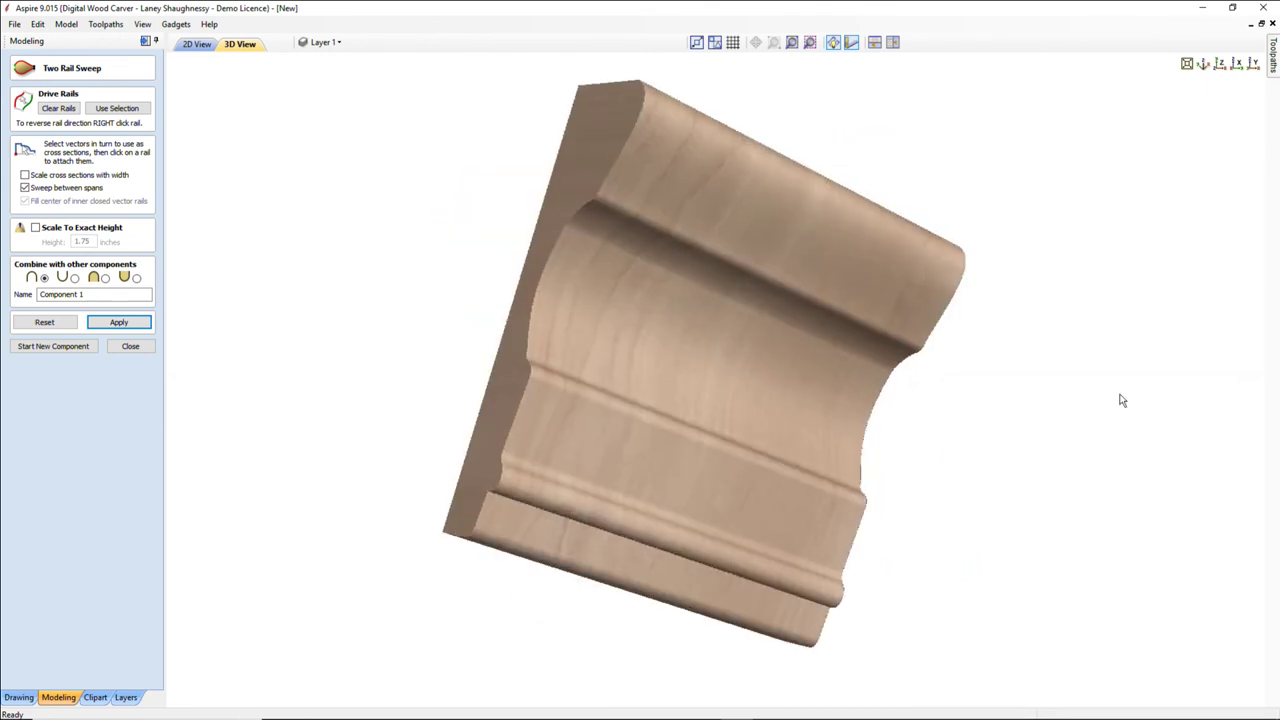